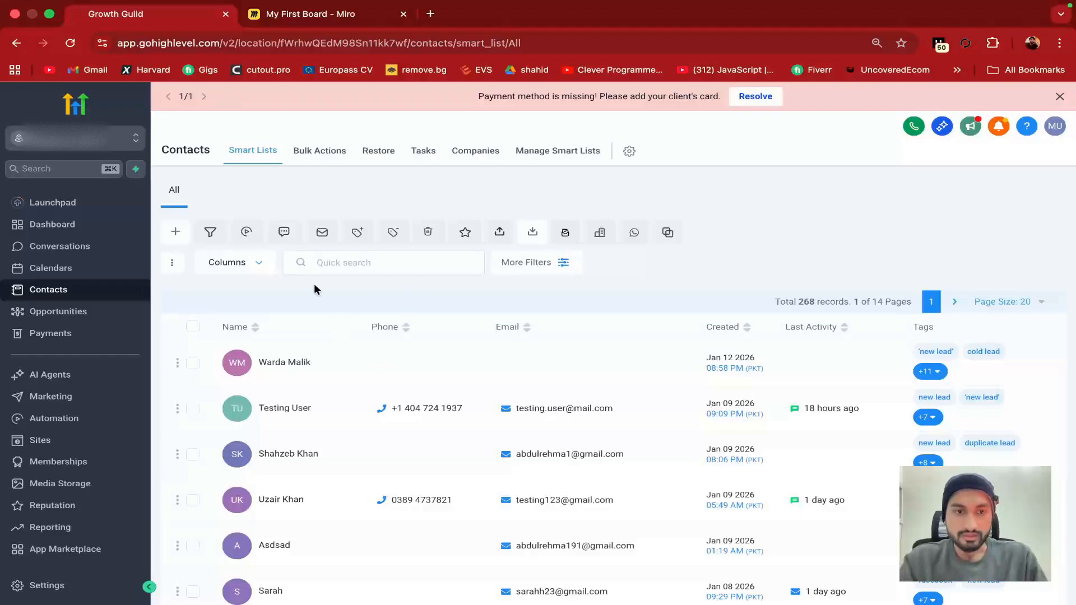
Start a new contact with first name 'Testing'
scroll(326, 482, "down", 3)
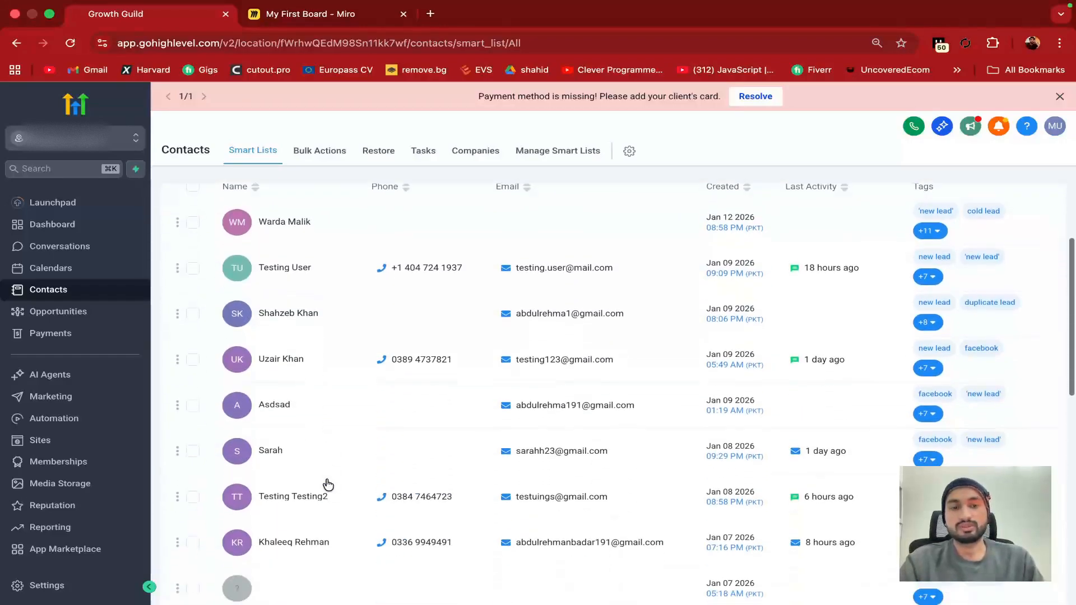
scroll(328, 483, "down", 1)
mouse_move(448, 331)
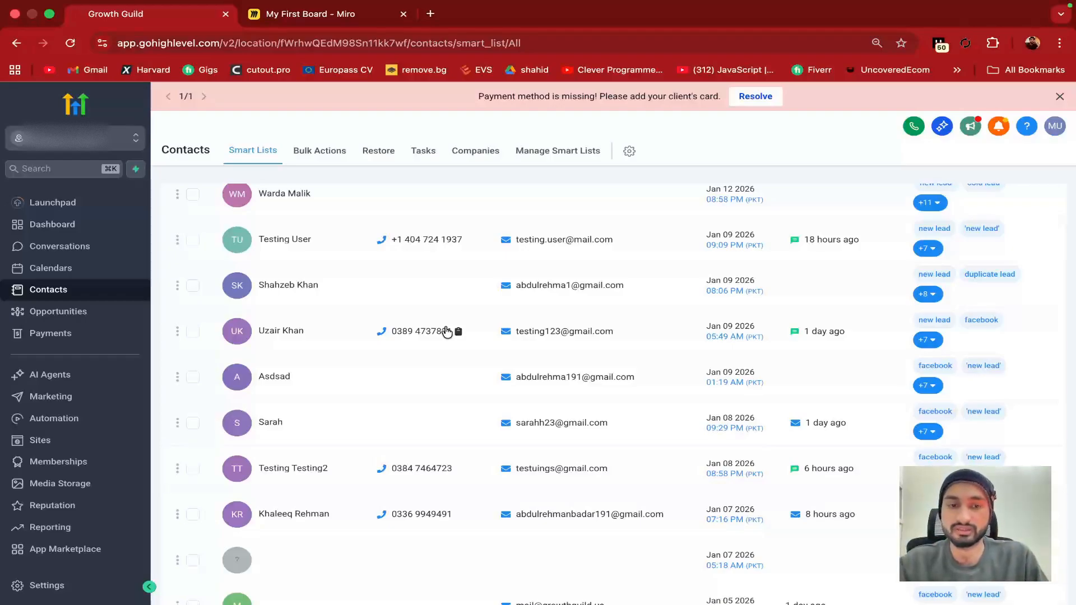
scroll(443, 335, "up", 3)
scroll(387, 420, "down", 1)
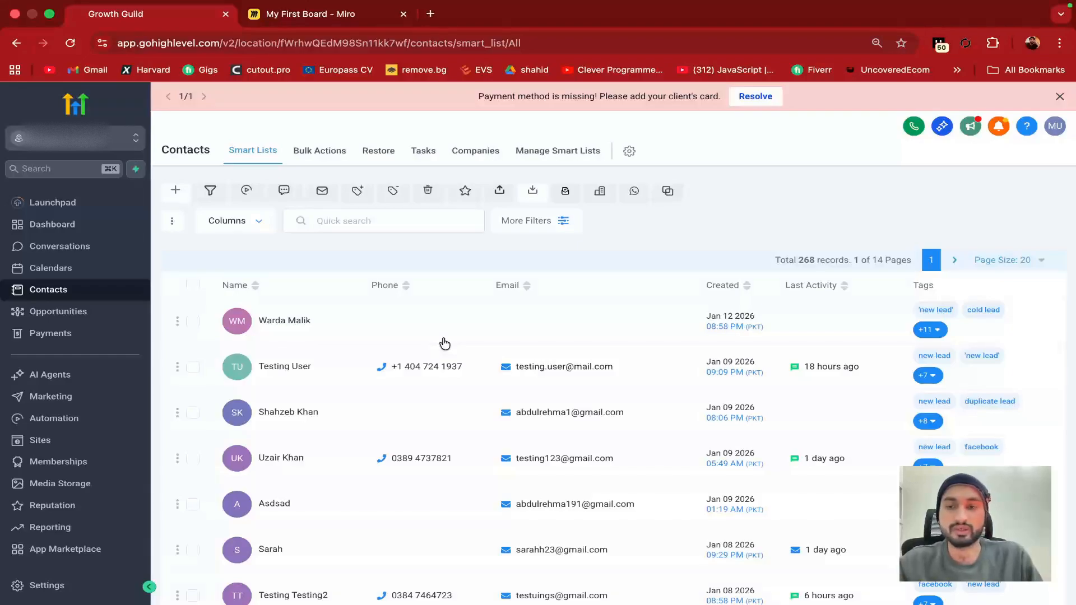
scroll(421, 447, "down", 3)
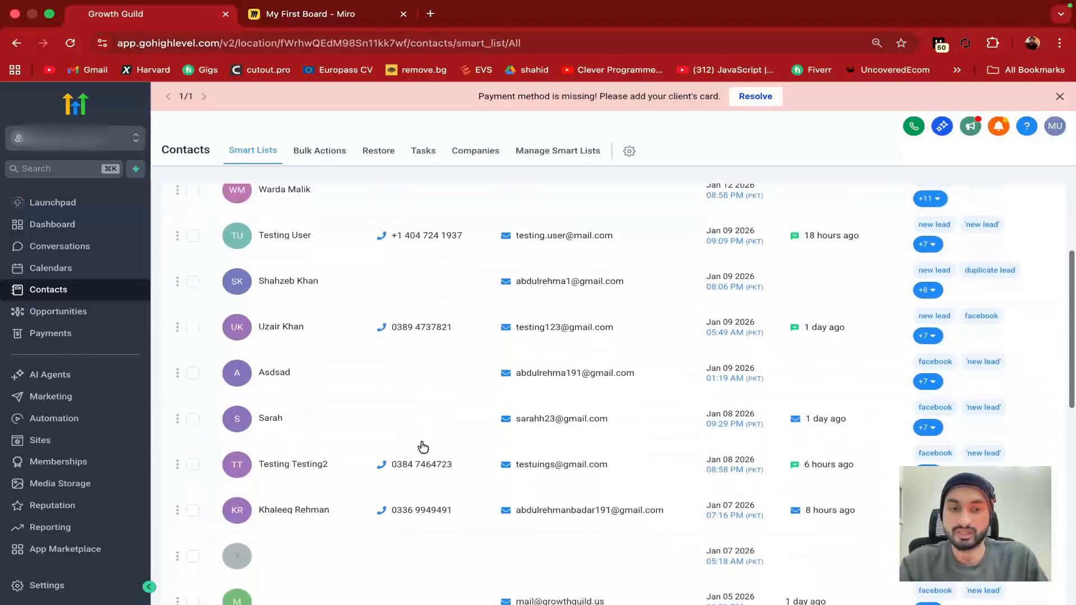
scroll(420, 447, "up", 4)
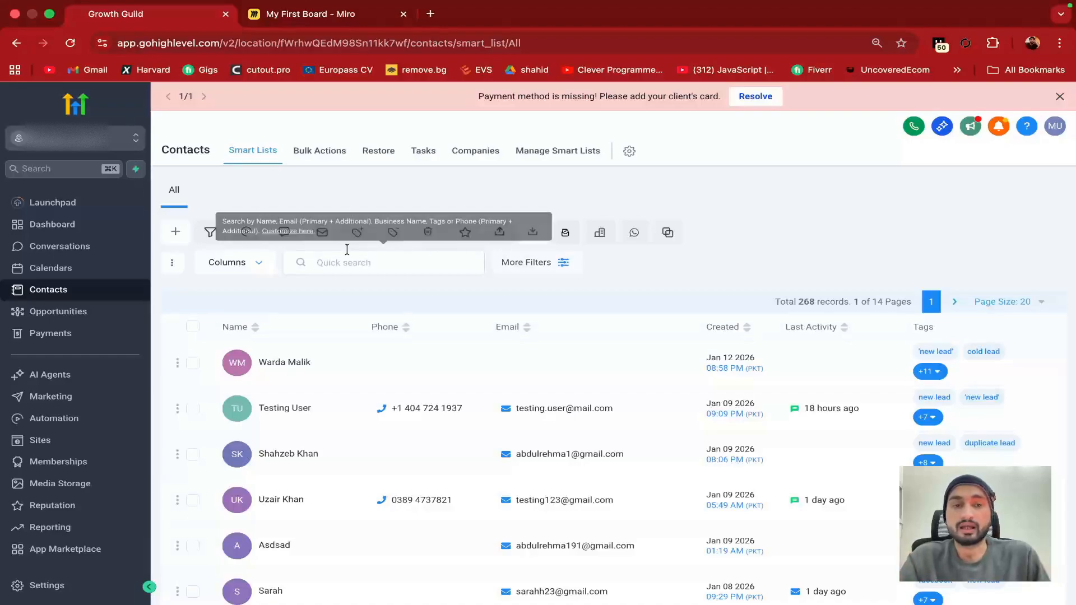
left_click(175, 232)
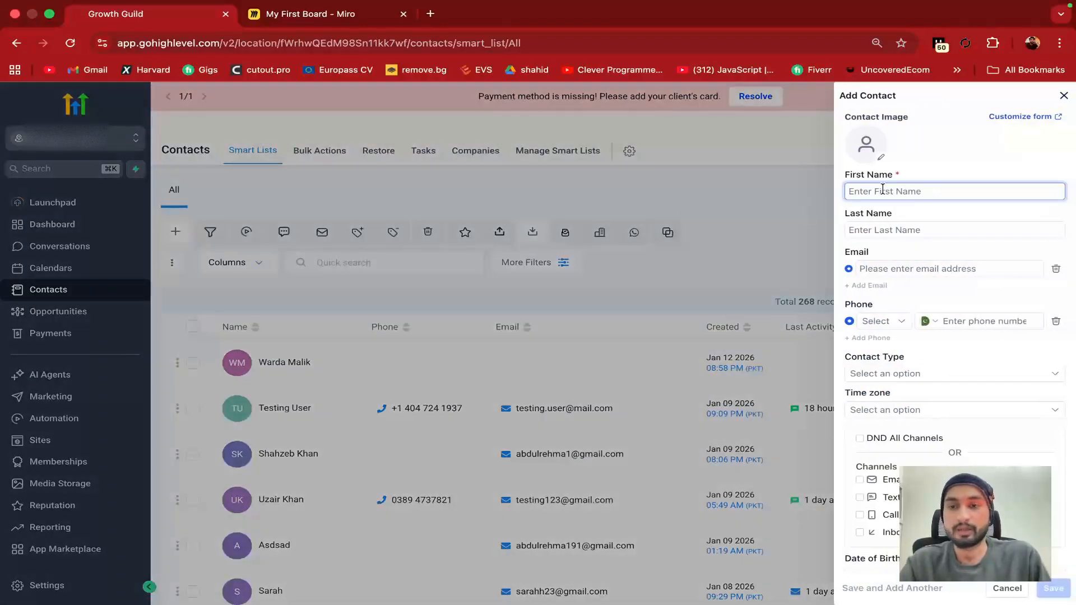
type("Testing 3")
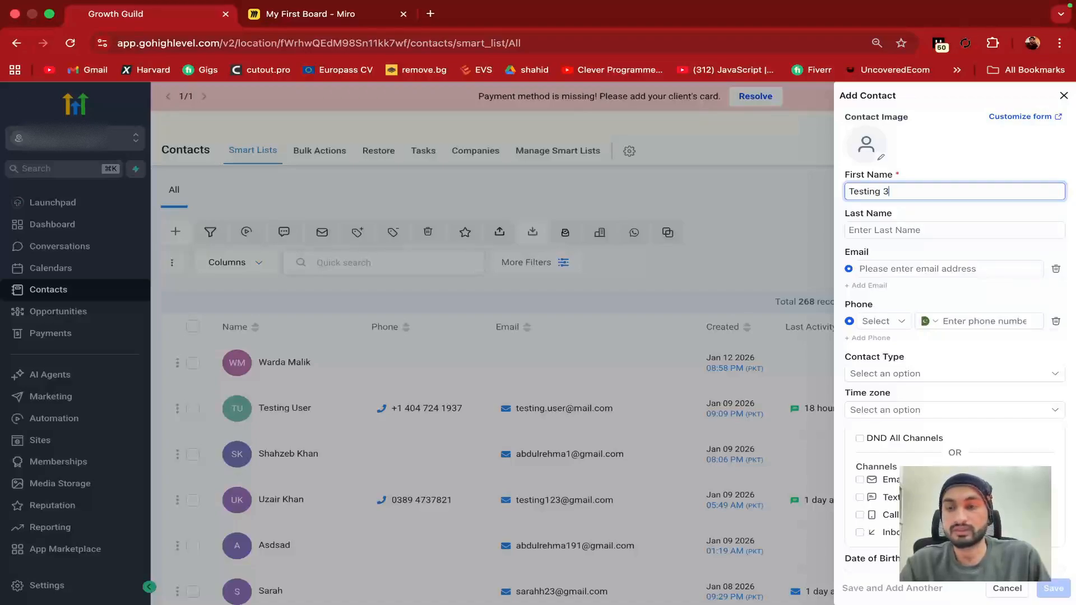
Remove the stray characters from the first name, add last name 'again', and begin the email with 'testingagain'
left_click(916, 233)
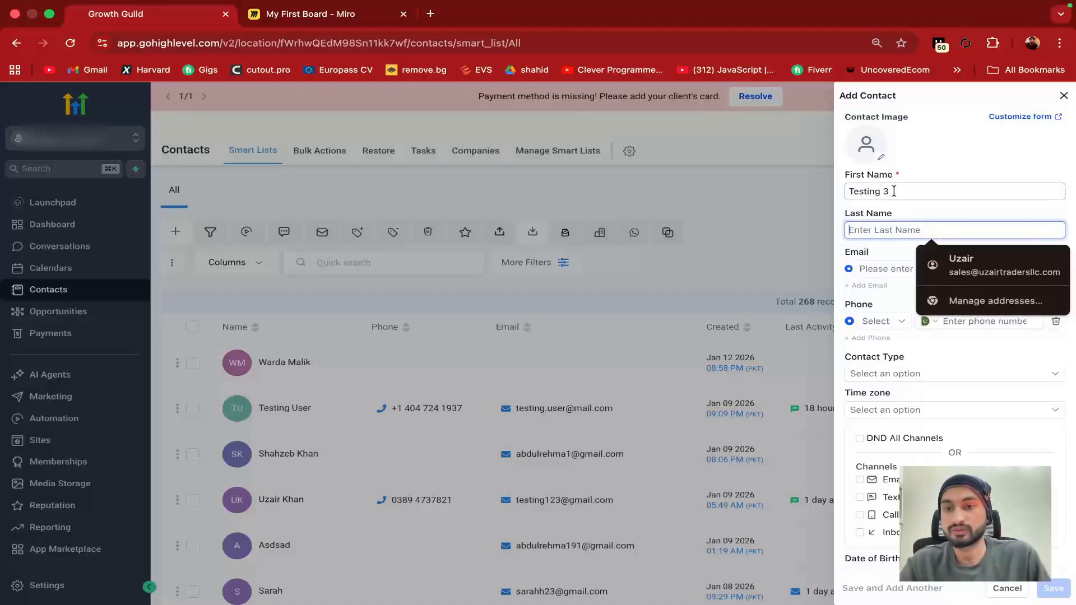
left_click_drag(891, 191, 878, 191)
key("BackSpace")
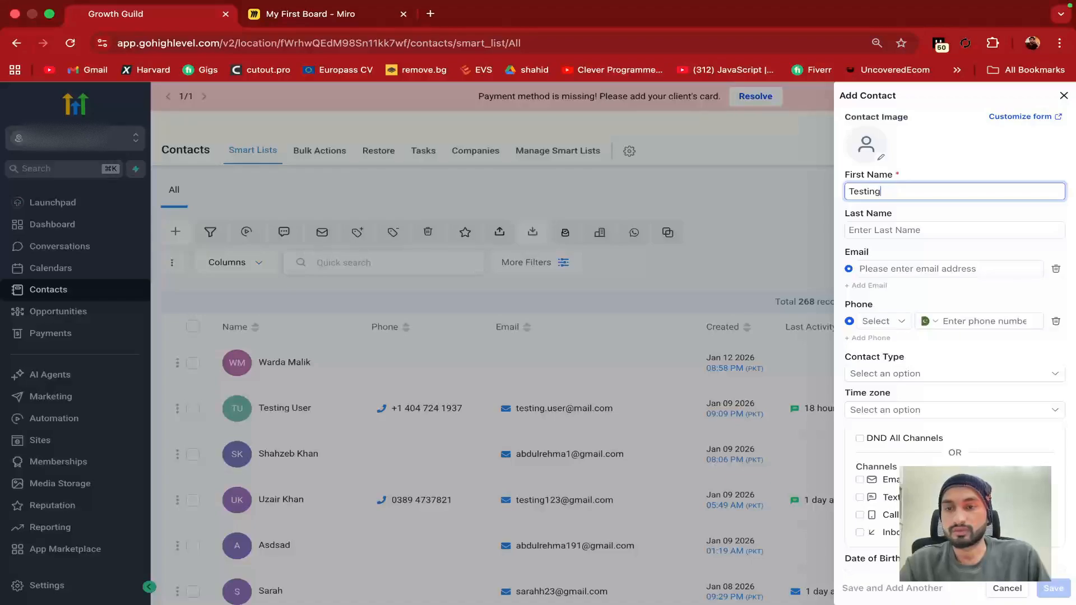
left_click(870, 229)
type("again")
left_click(920, 271)
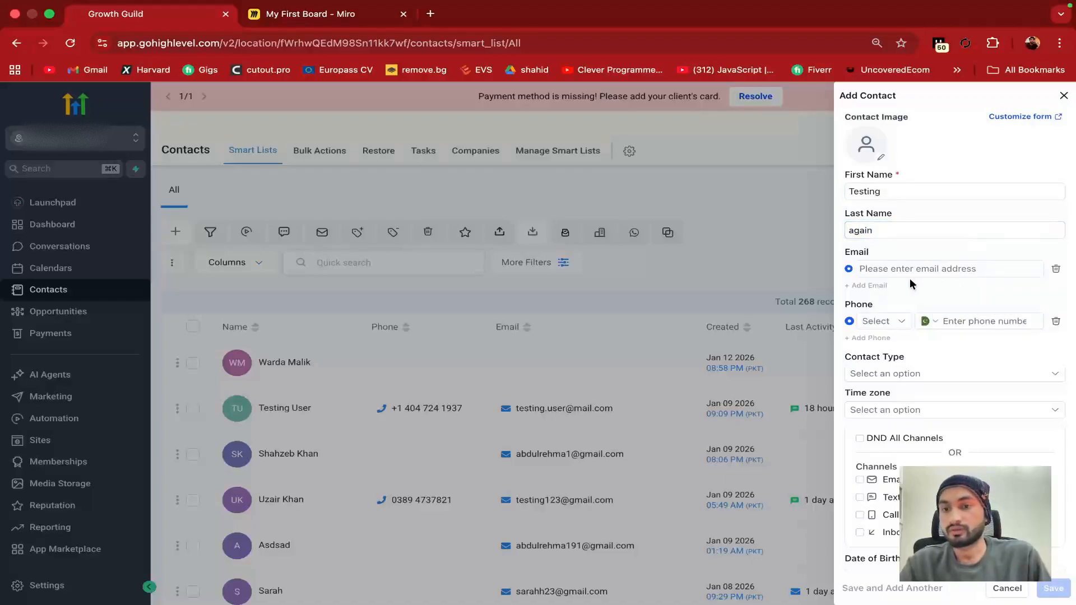
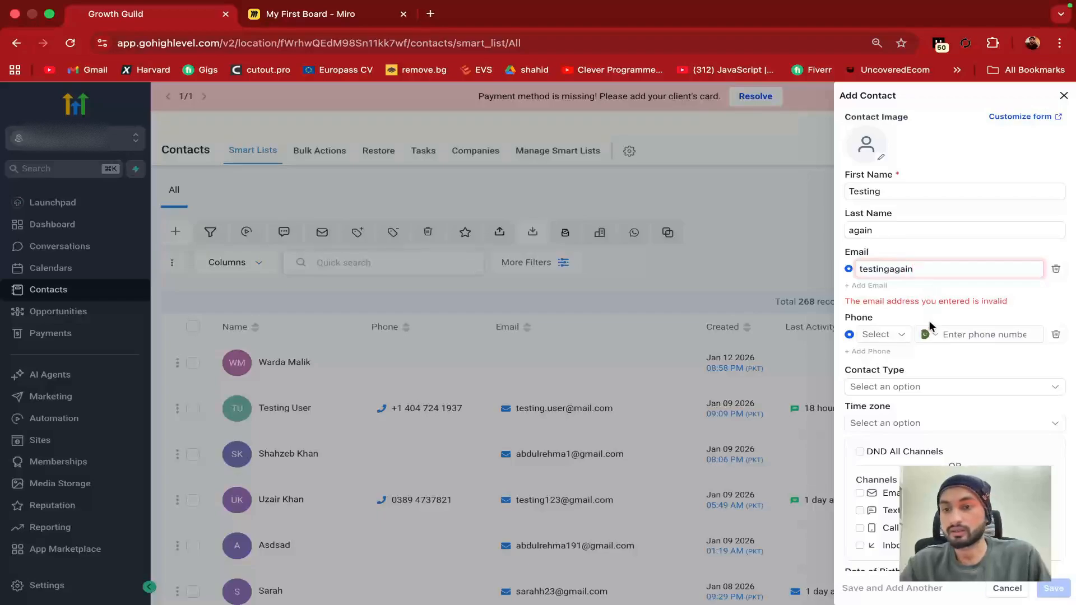
Set the phone type to Mobile and enter a phone number
left_click(891, 334)
left_click(908, 364)
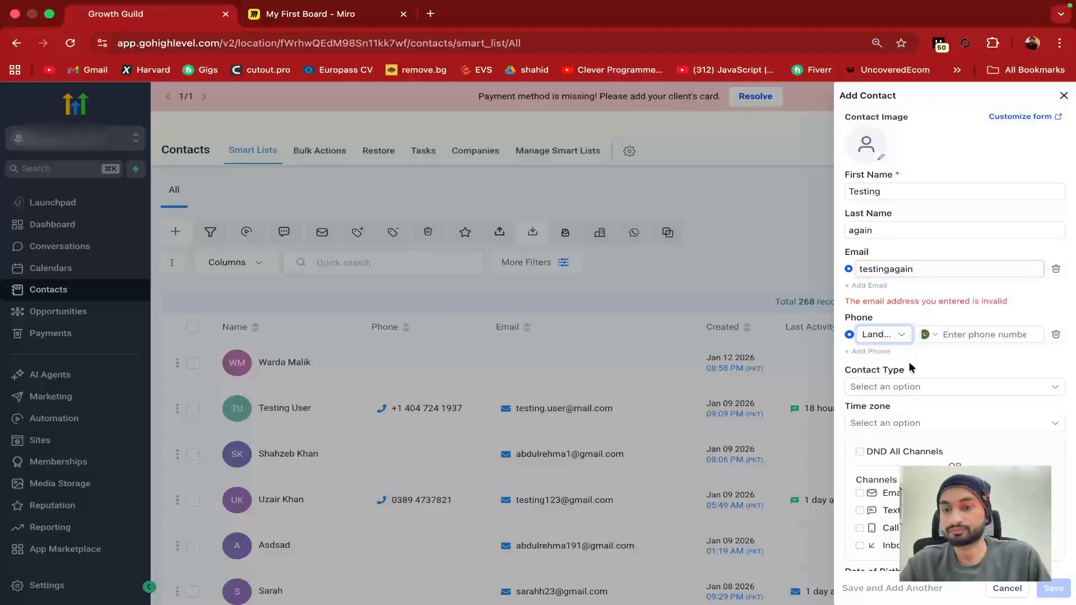
left_click(891, 335)
left_click(876, 352)
left_click(931, 335)
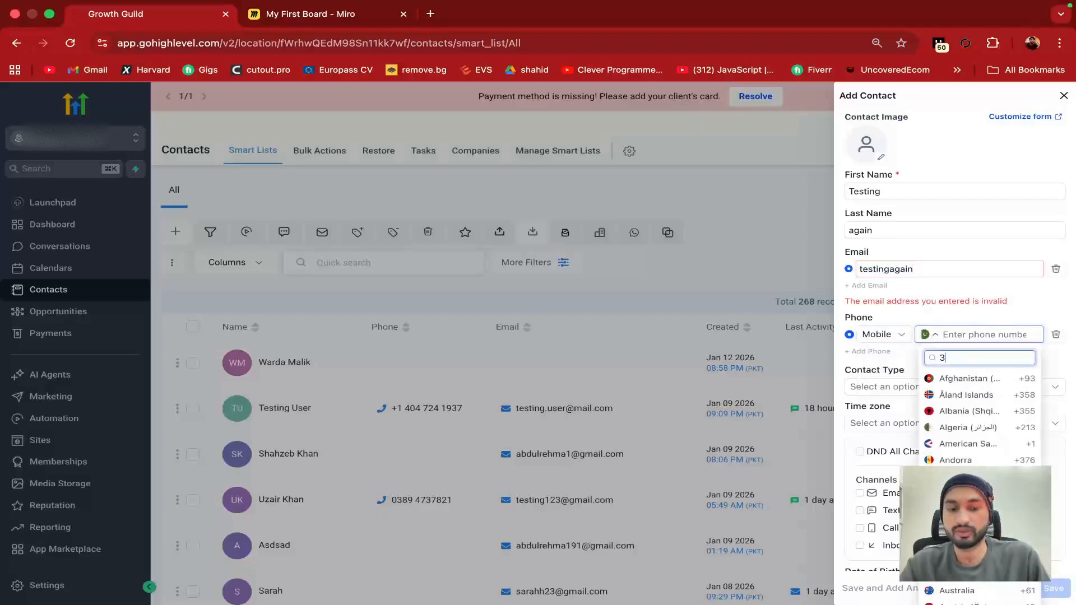
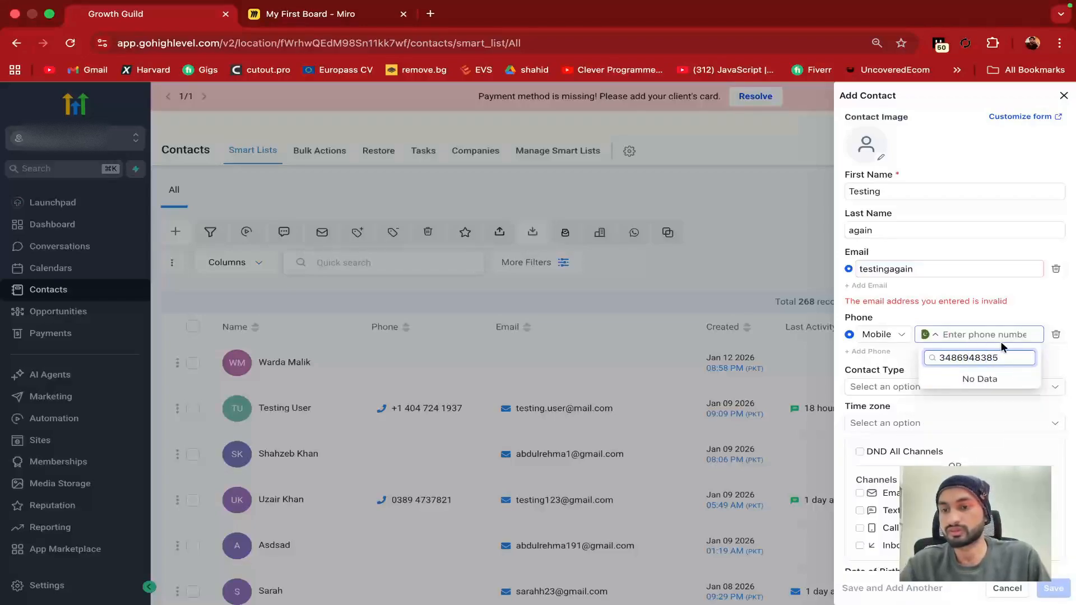
left_click_drag(958, 359, 967, 358)
left_click(1052, 367)
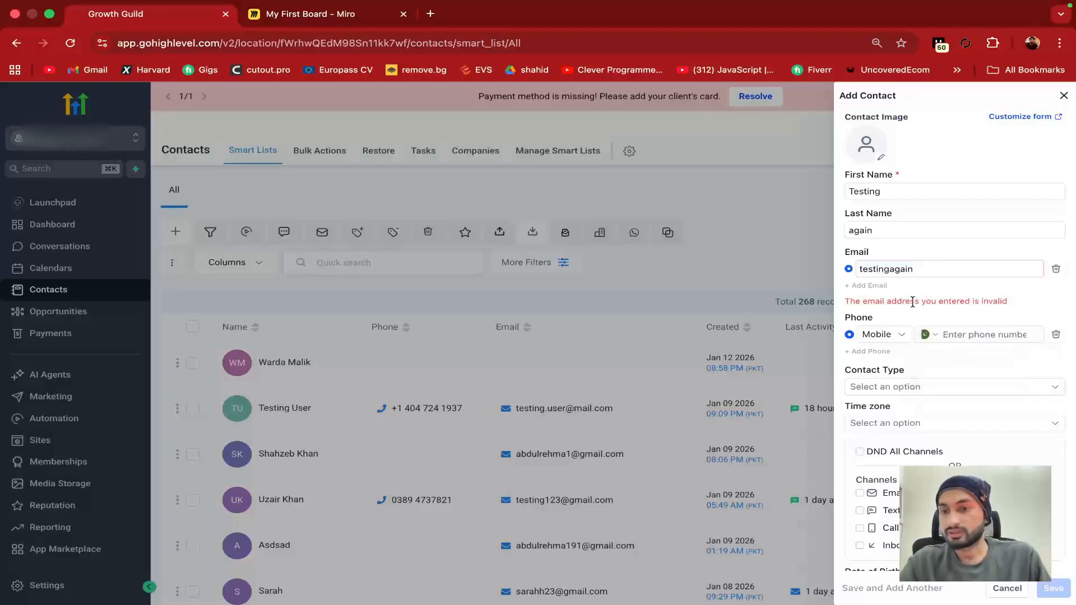
left_click(921, 268)
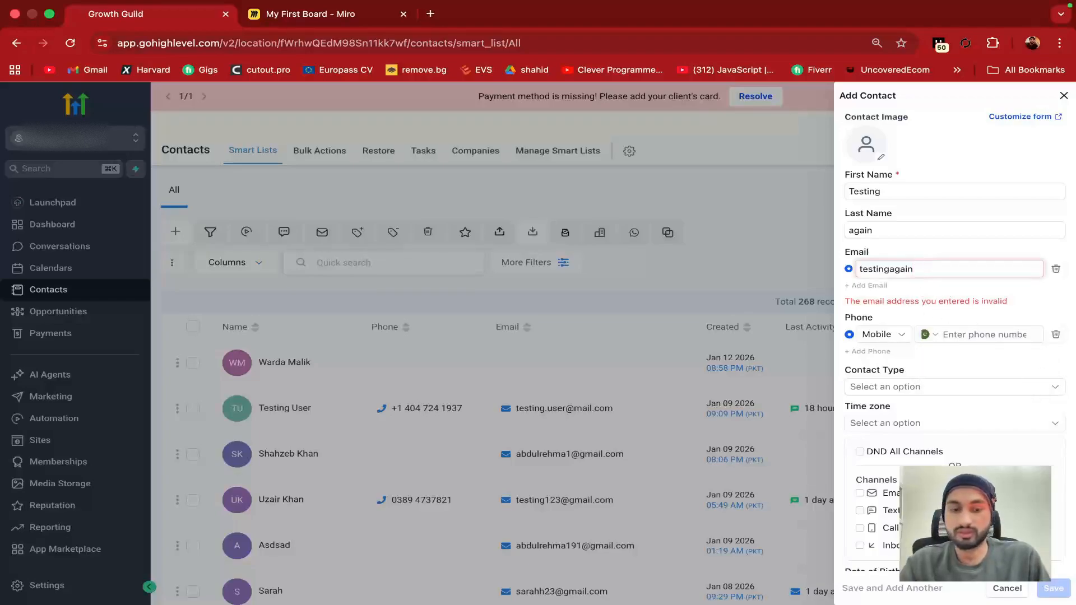
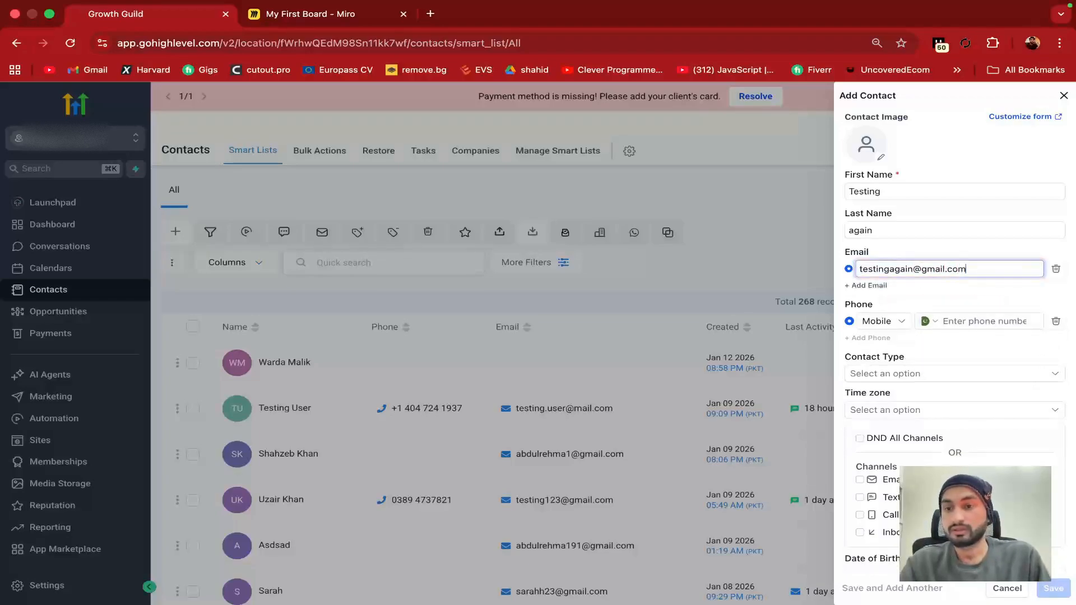
left_click(949, 292)
scroll(919, 370, "down", 1)
left_click(927, 333)
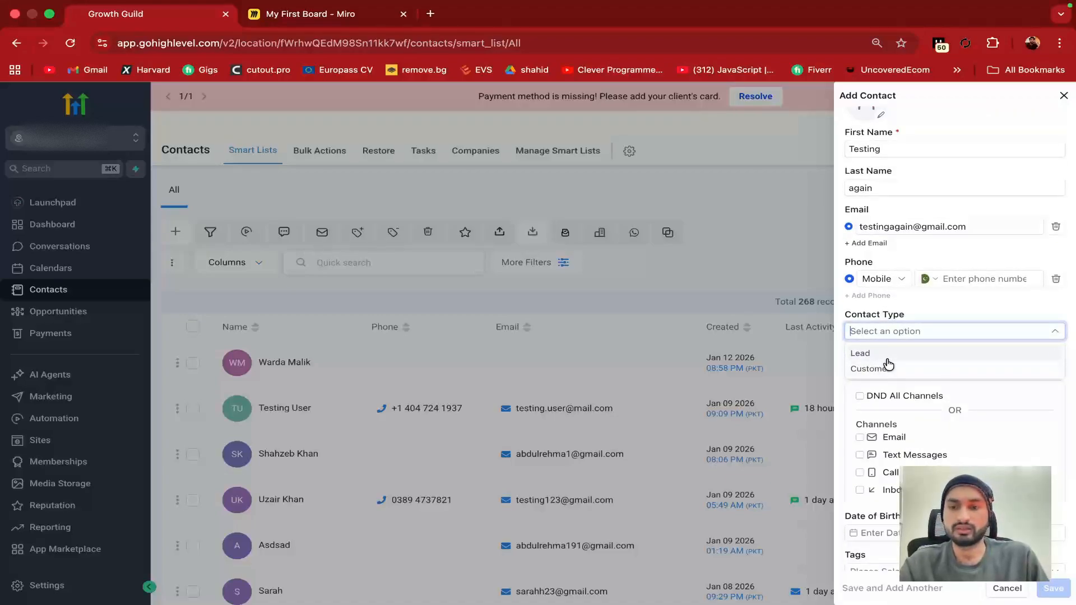
Set Contact Type to Lead and the time zone to GMT+05:00 Asia/Karachi (PKT)
left_click(884, 354)
left_click(909, 349)
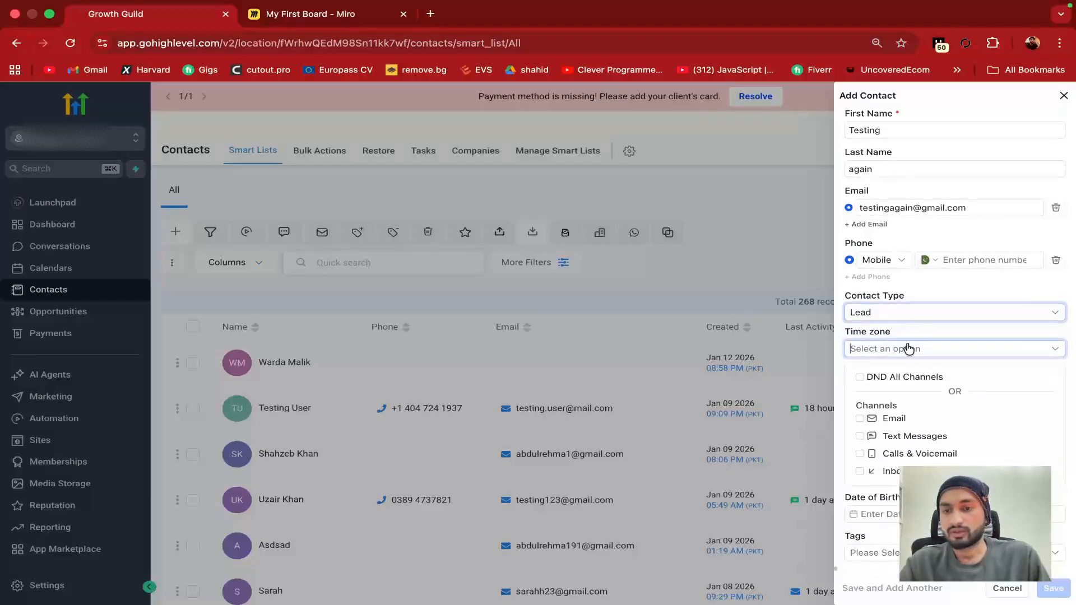
scroll(909, 413, "down", 2)
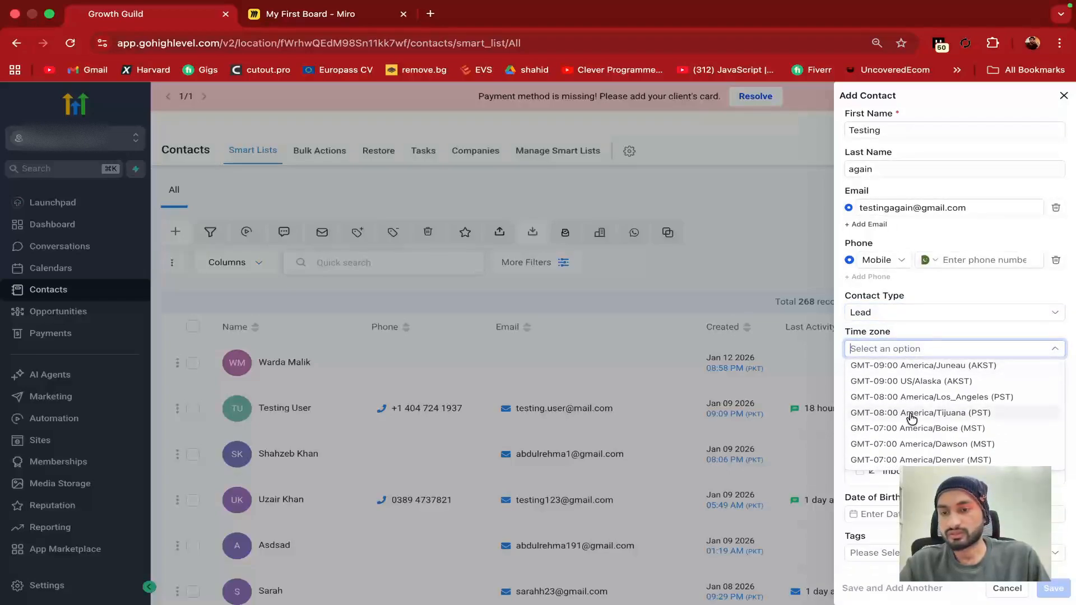
scroll(916, 409, "down", 4)
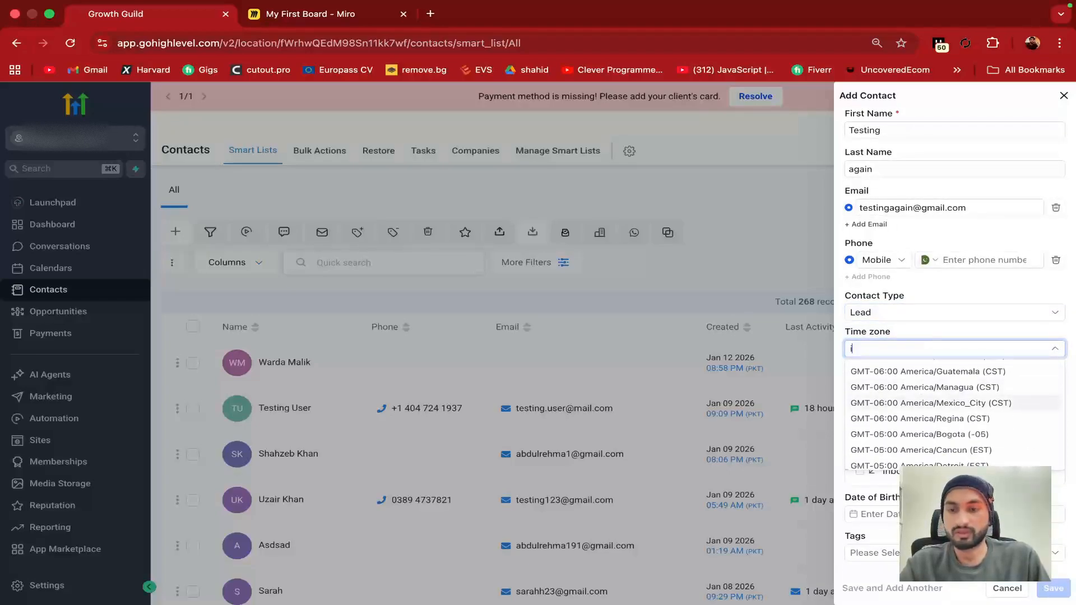
type("karac")
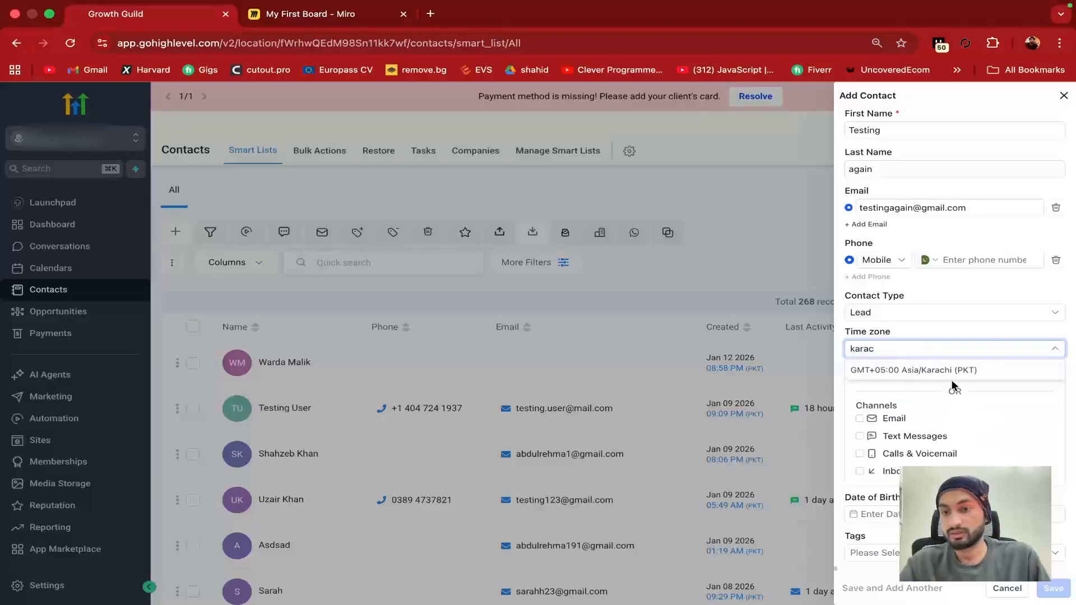
left_click(953, 371)
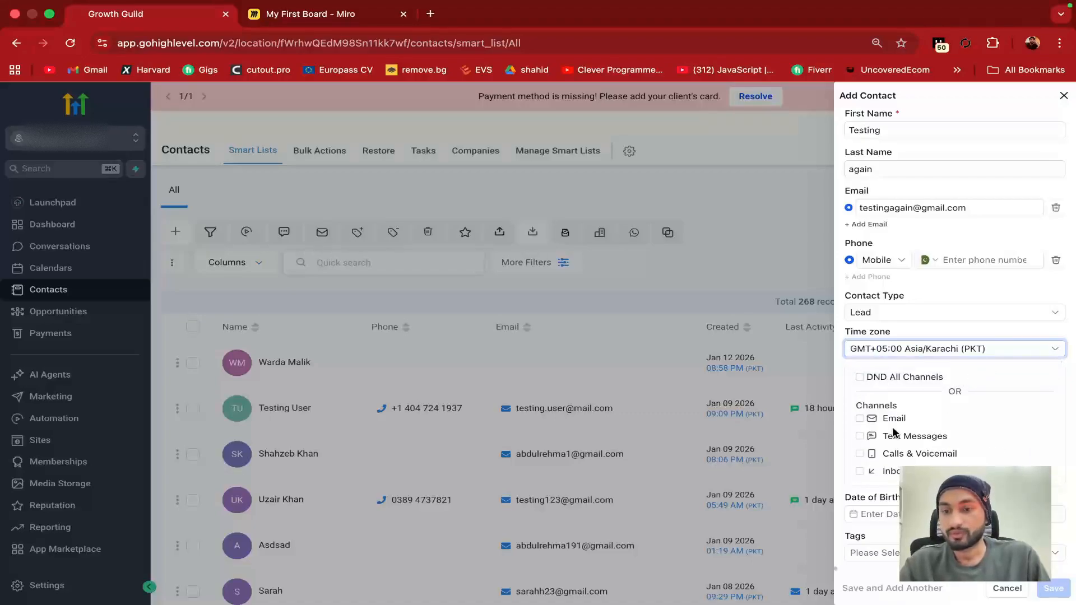
left_click(874, 514)
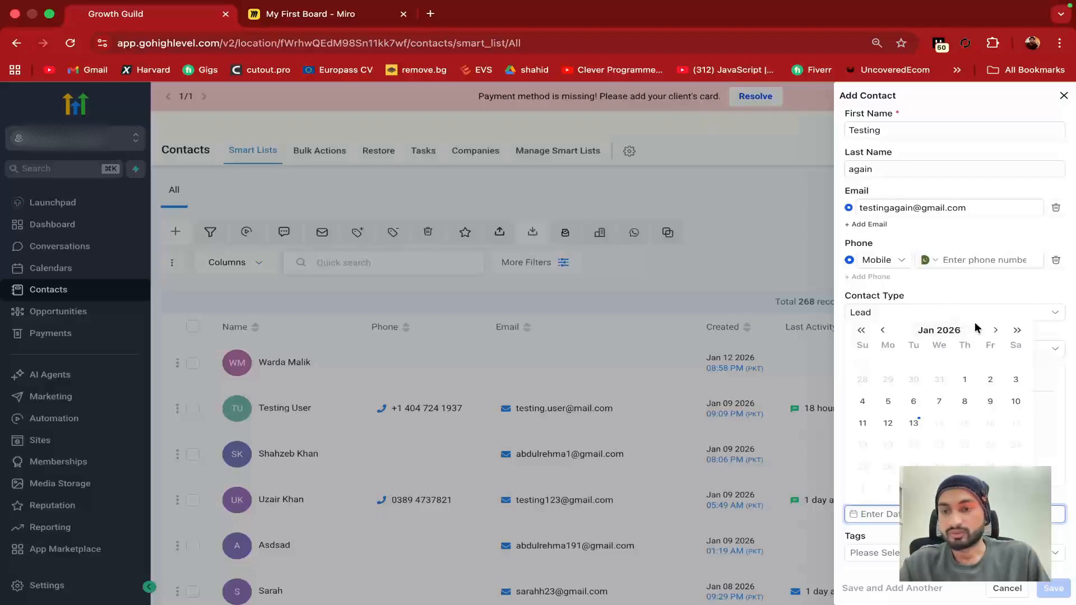
Set the date of birth to 6 December 1995 and save the new contact
left_click(1009, 292)
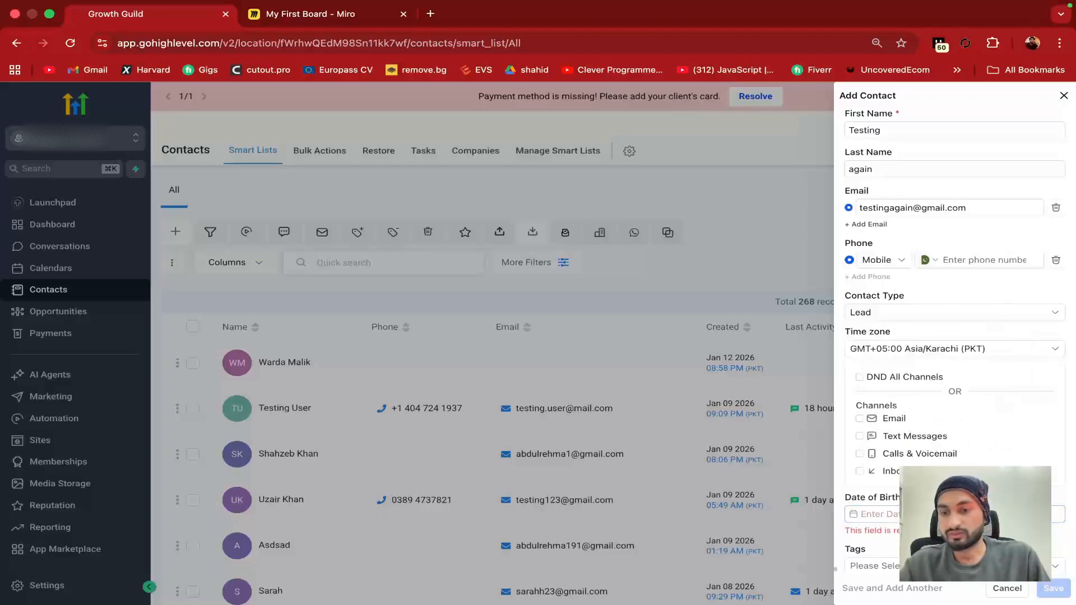
left_click(926, 514)
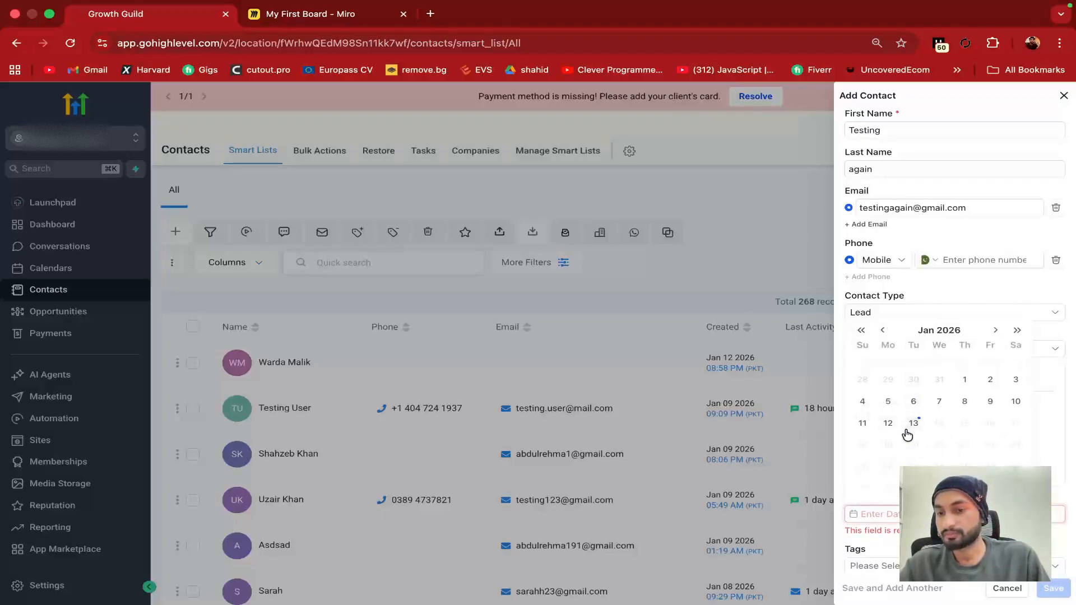
left_click(883, 330)
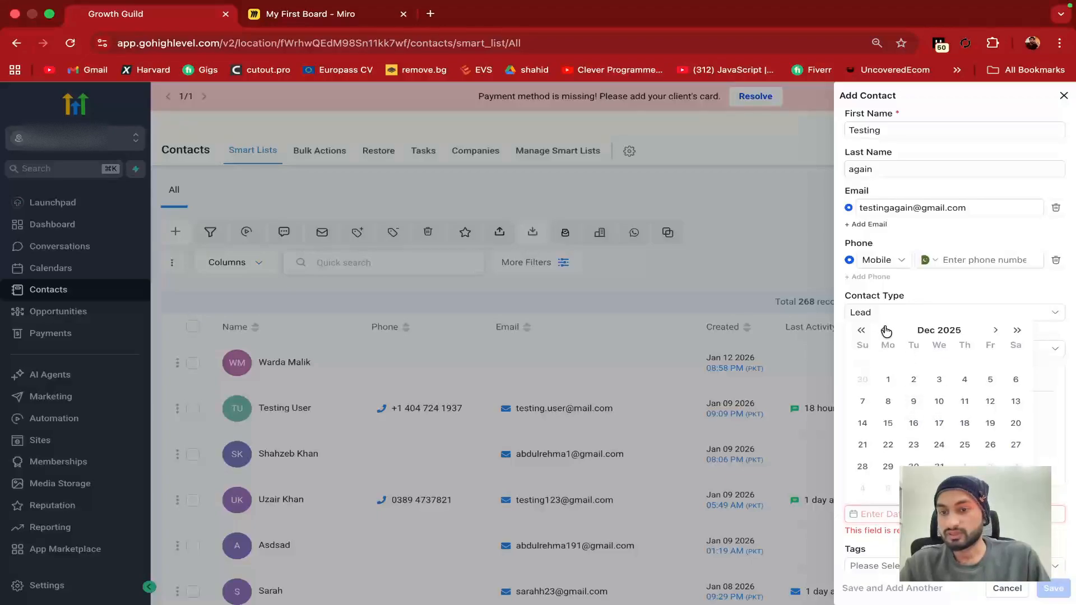
left_click(887, 401)
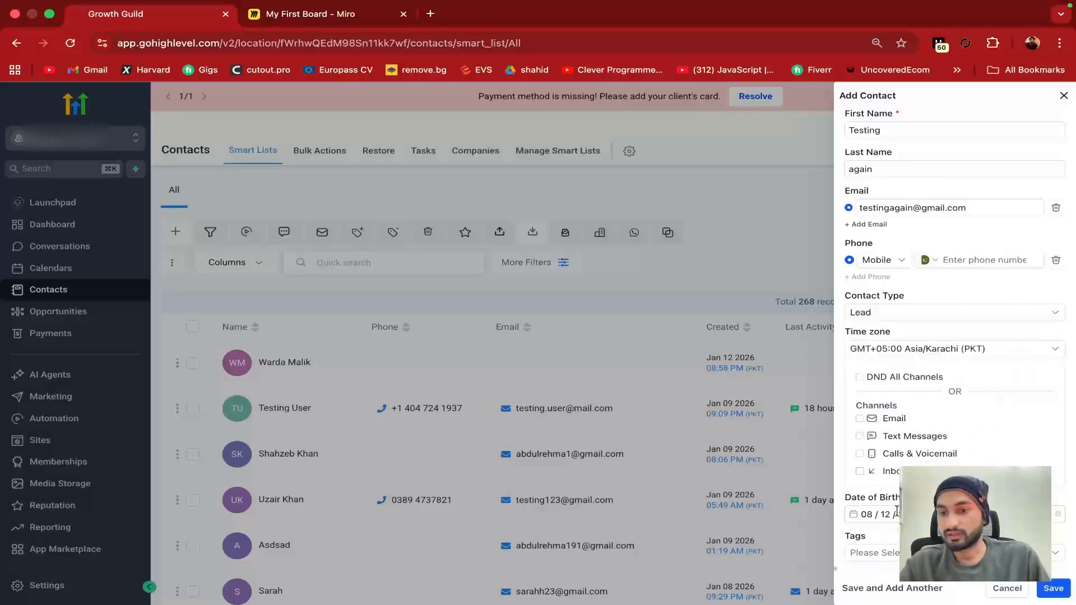
left_click(874, 500)
left_click(933, 331)
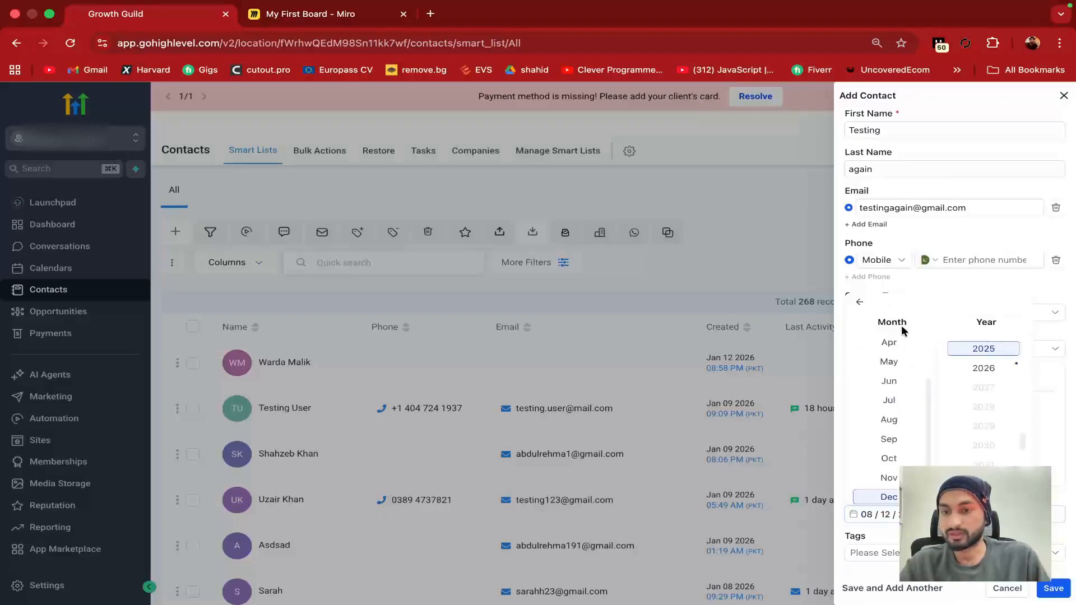
scroll(985, 373, "up", 10)
left_click(986, 377)
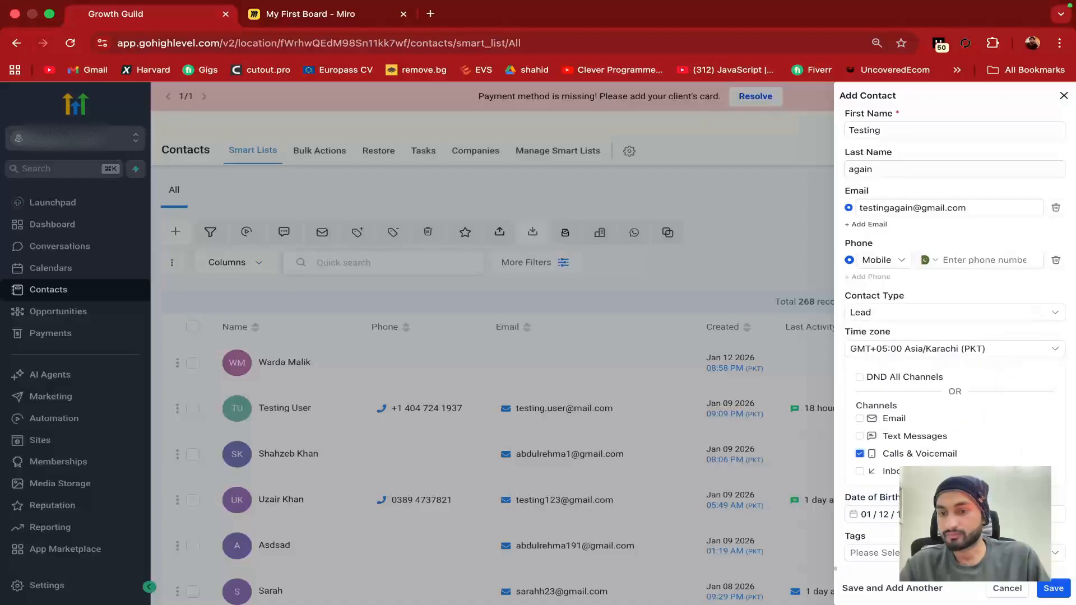
left_click(891, 513)
left_click(932, 399)
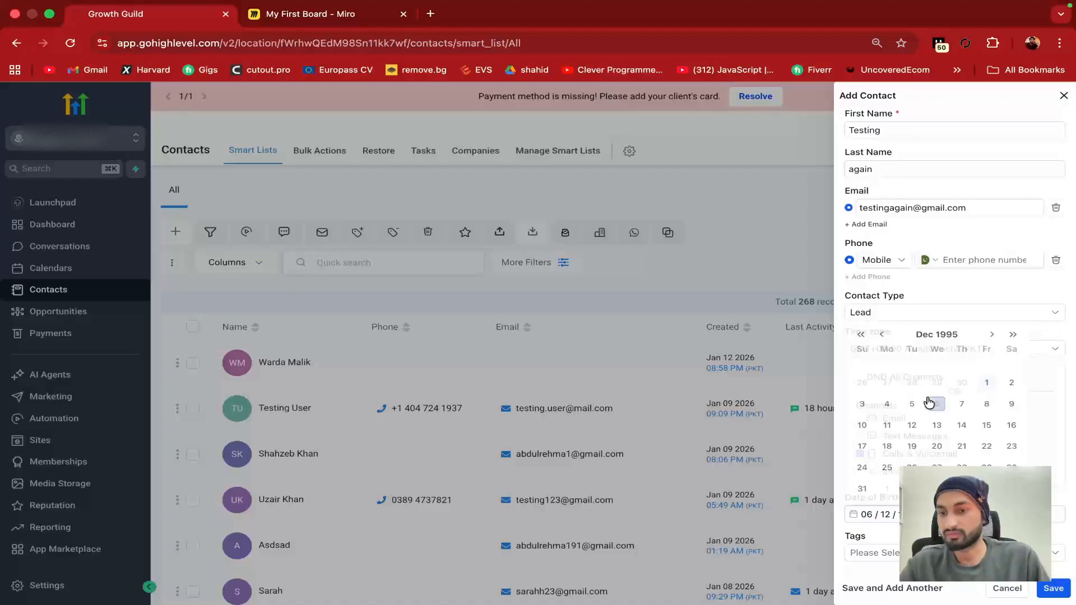
left_click(1047, 595)
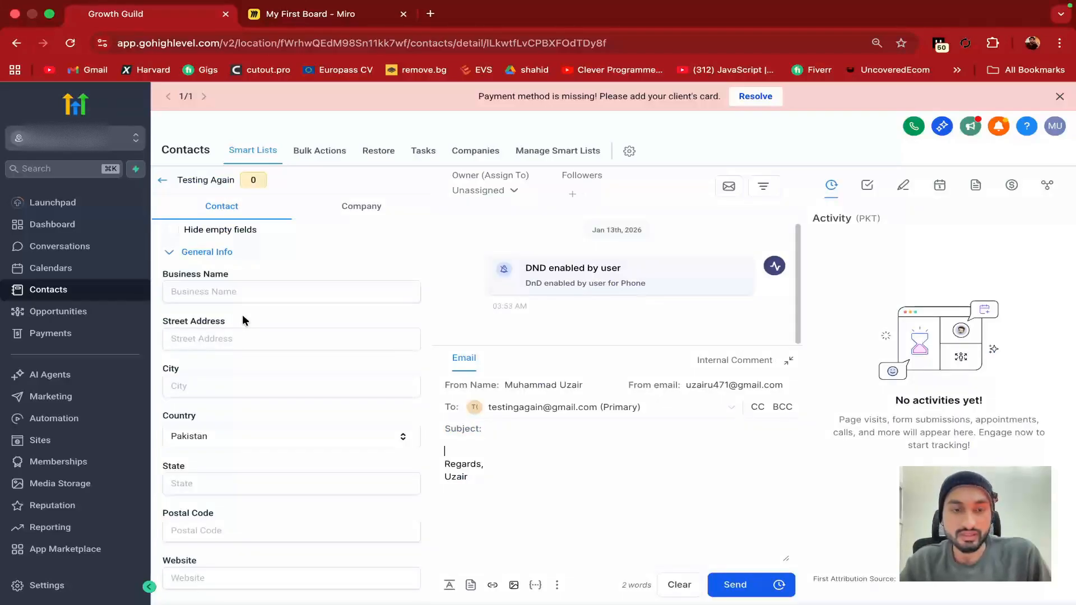
Scroll through Testing Again's fields, view its Company tab, then return to the contacts list
scroll(242, 315, "down", 1)
scroll(242, 315, "up", 1)
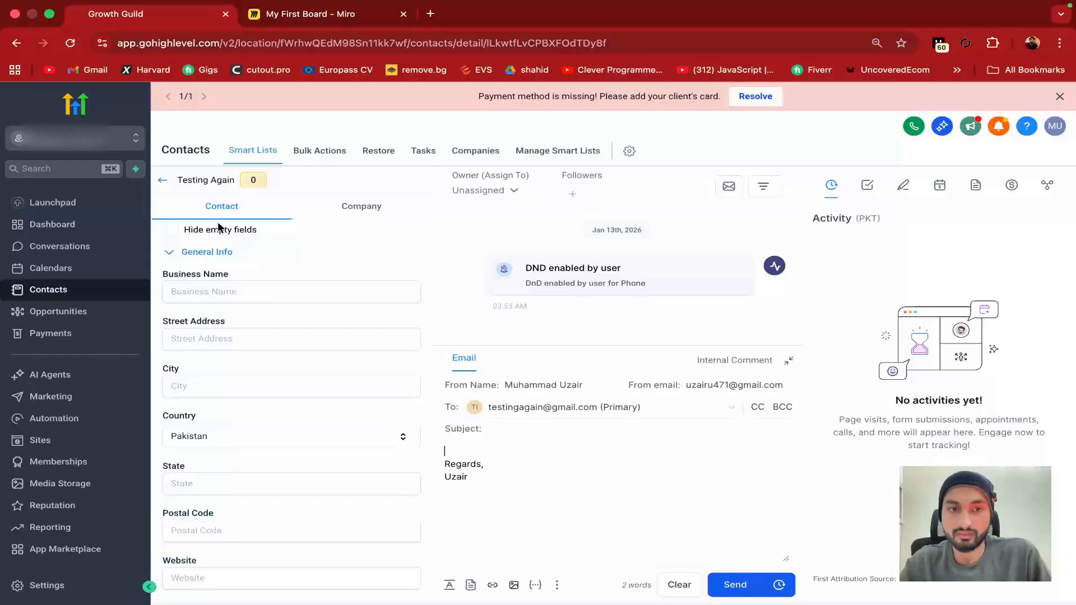
scroll(242, 319, "down", 5)
scroll(241, 336, "down", 1)
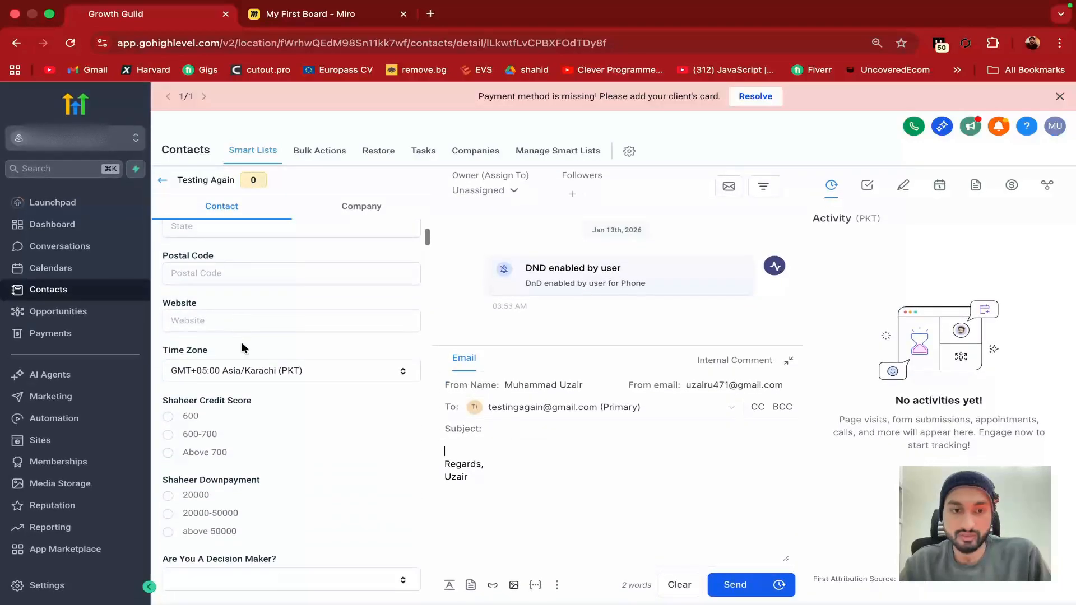
scroll(241, 342, "up", 2)
scroll(213, 421, "up", 4)
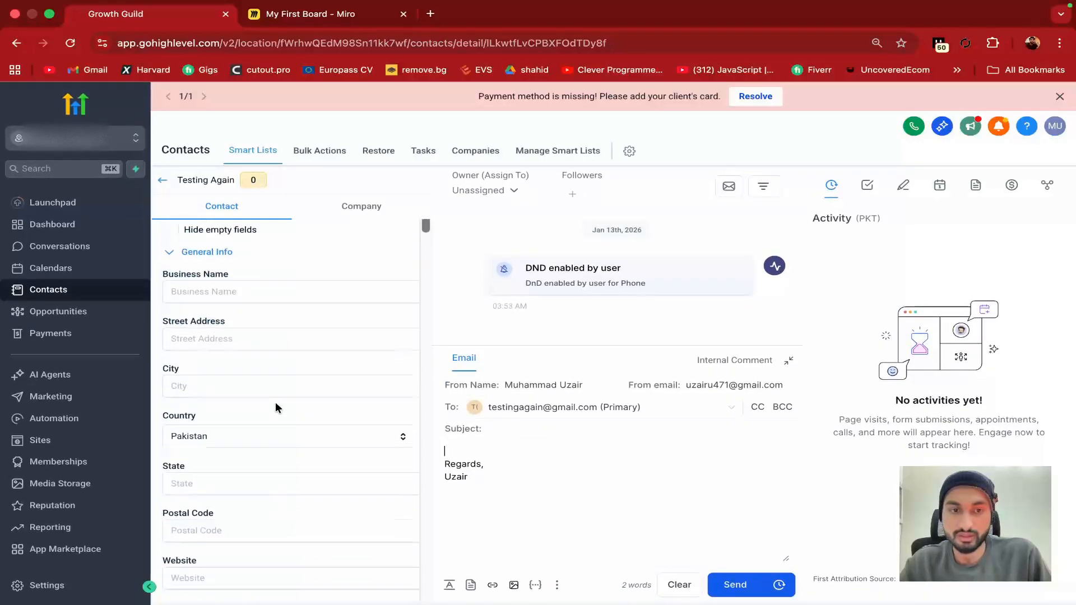
scroll(211, 377, "down", 10)
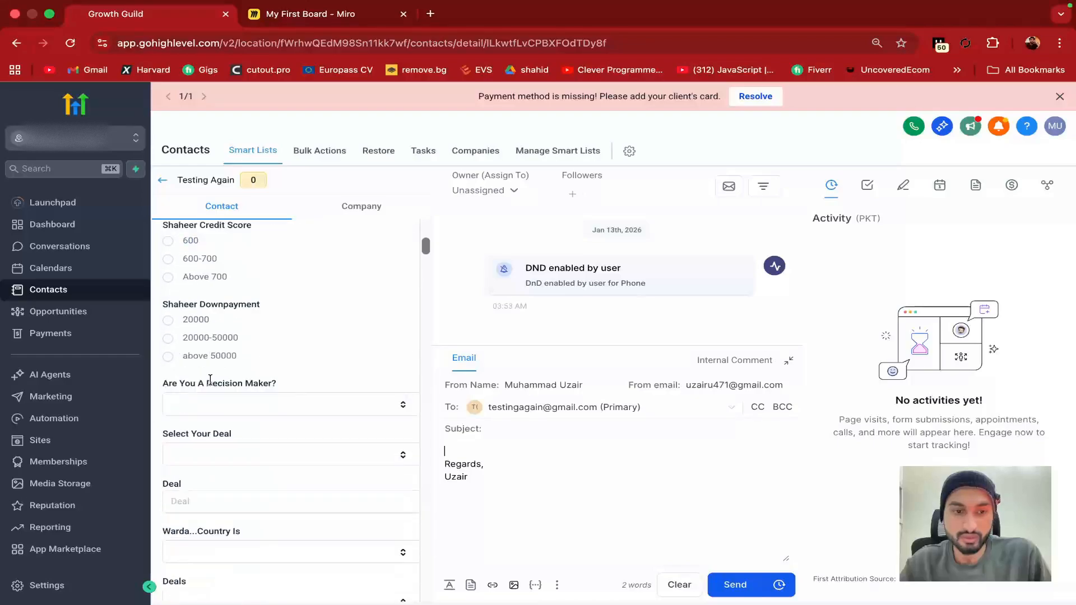
scroll(211, 384, "down", 15)
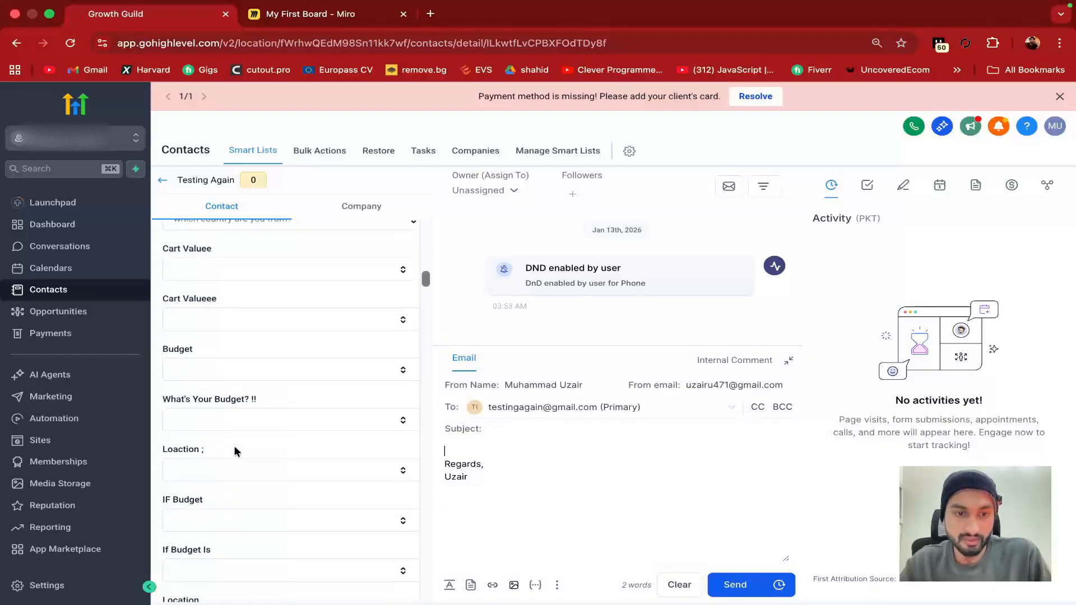
scroll(235, 449, "down", 15)
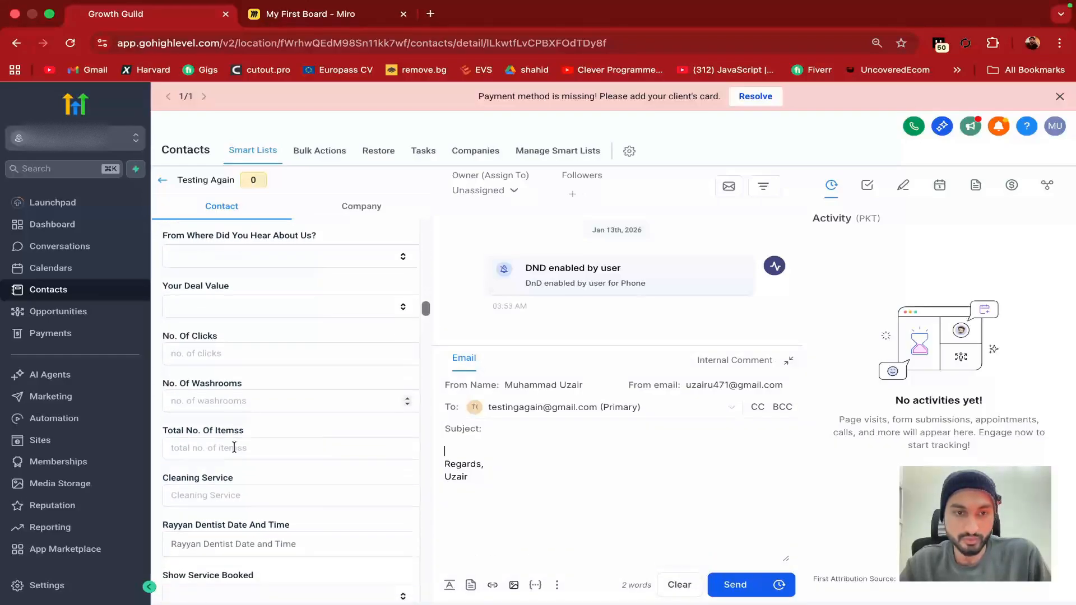
scroll(234, 451, "up", 15)
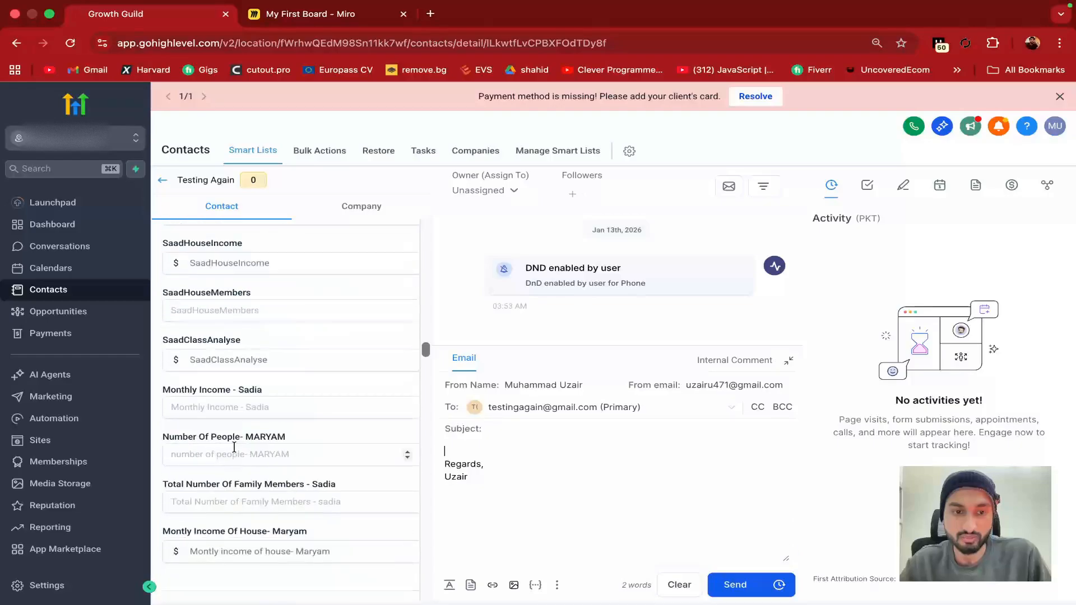
scroll(236, 451, "up", 10)
left_click(341, 209)
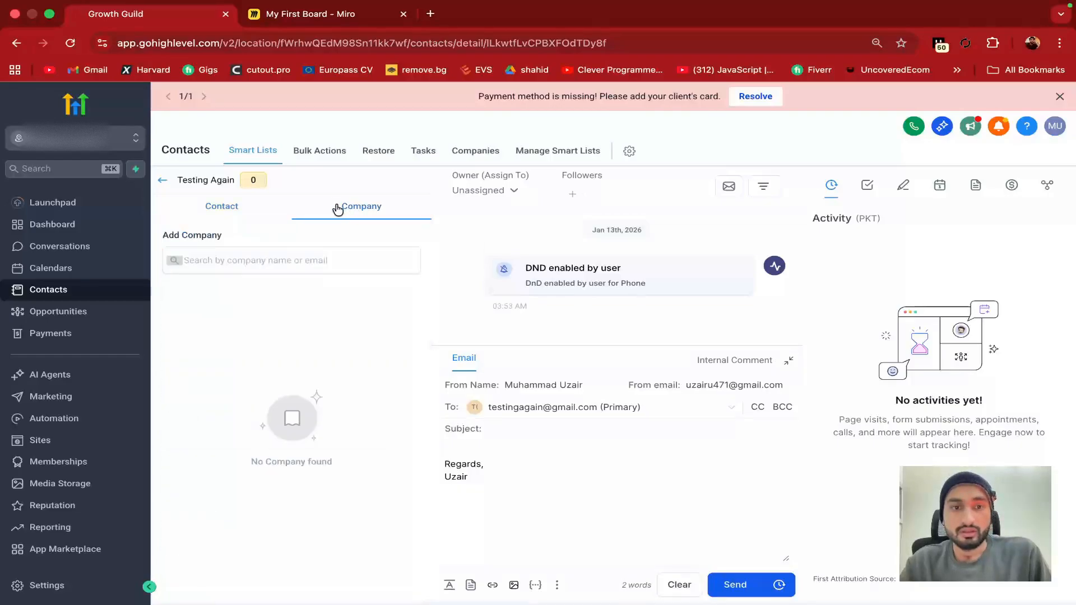
left_click(163, 180)
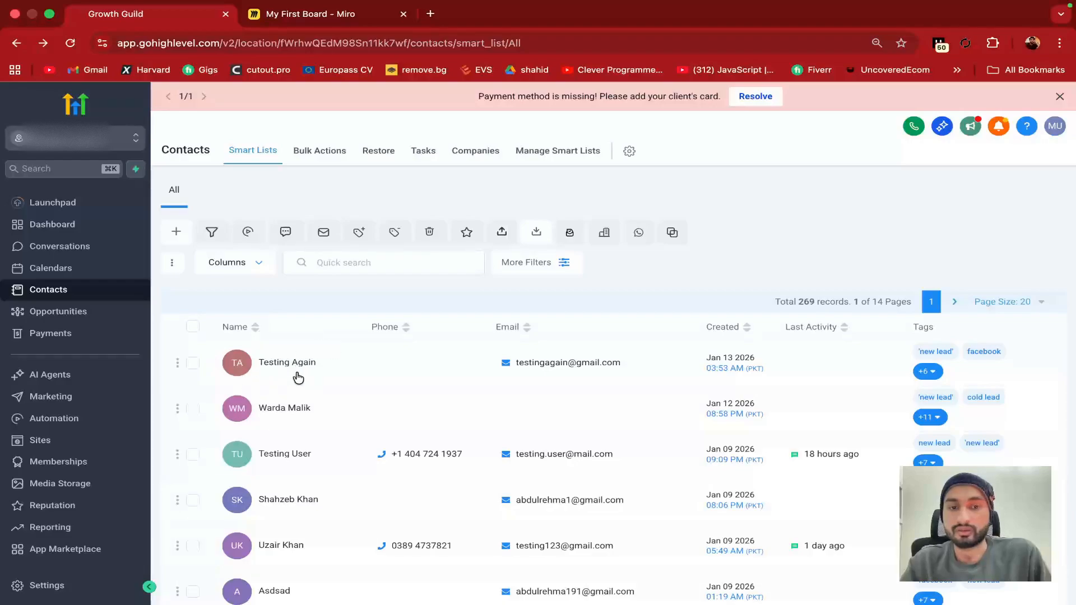
Bulk-delete Testing Again, confirming with DELETE, check the progress, and return to Contacts
left_click(193, 362)
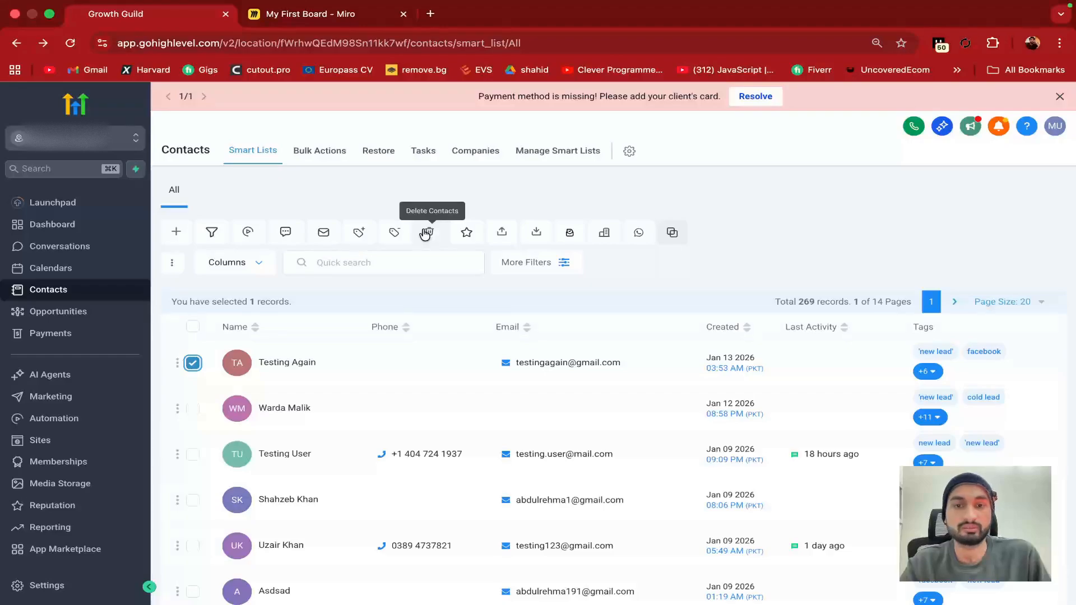
left_click(425, 234)
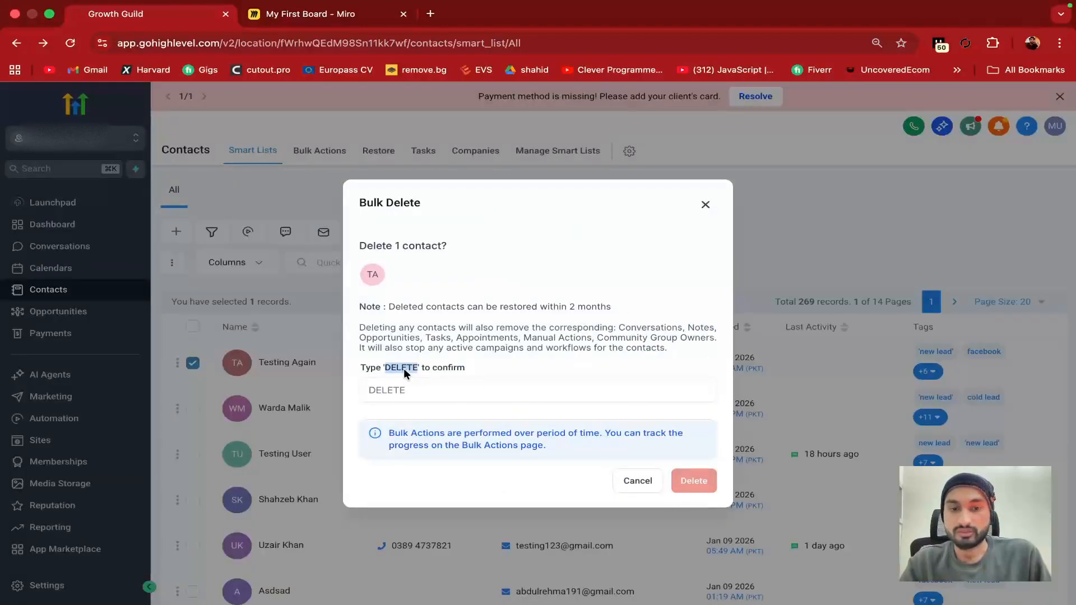
left_click(394, 396)
type("DELETE")
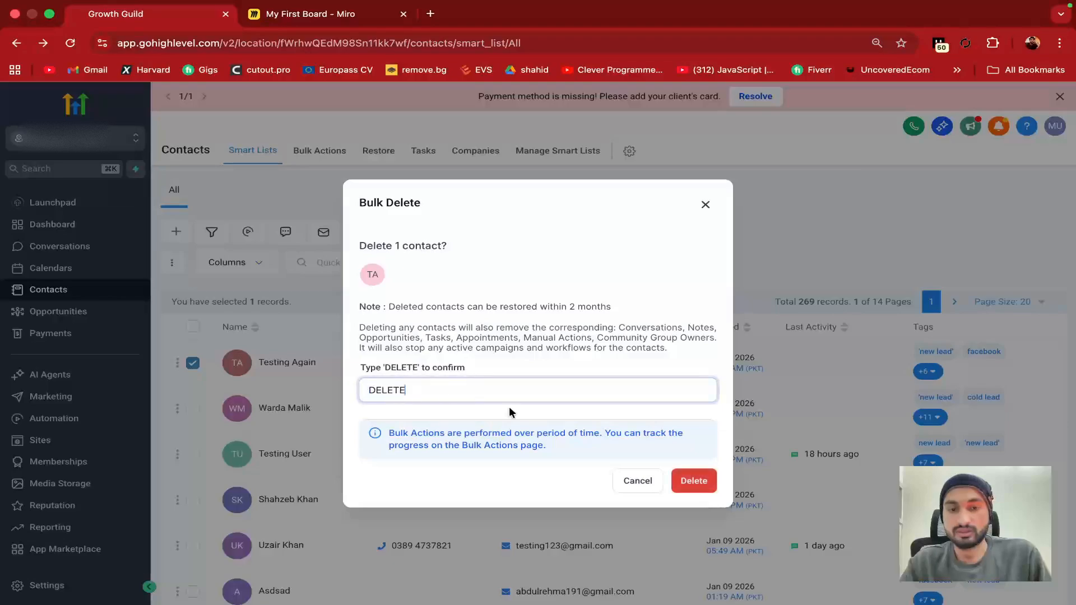
left_click(692, 482)
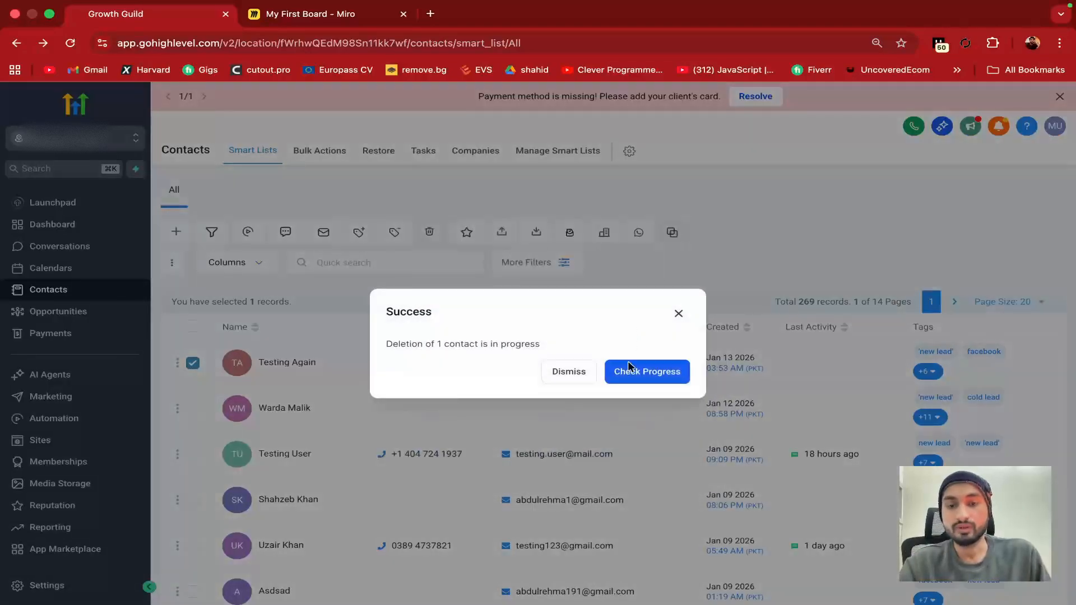
left_click(642, 373)
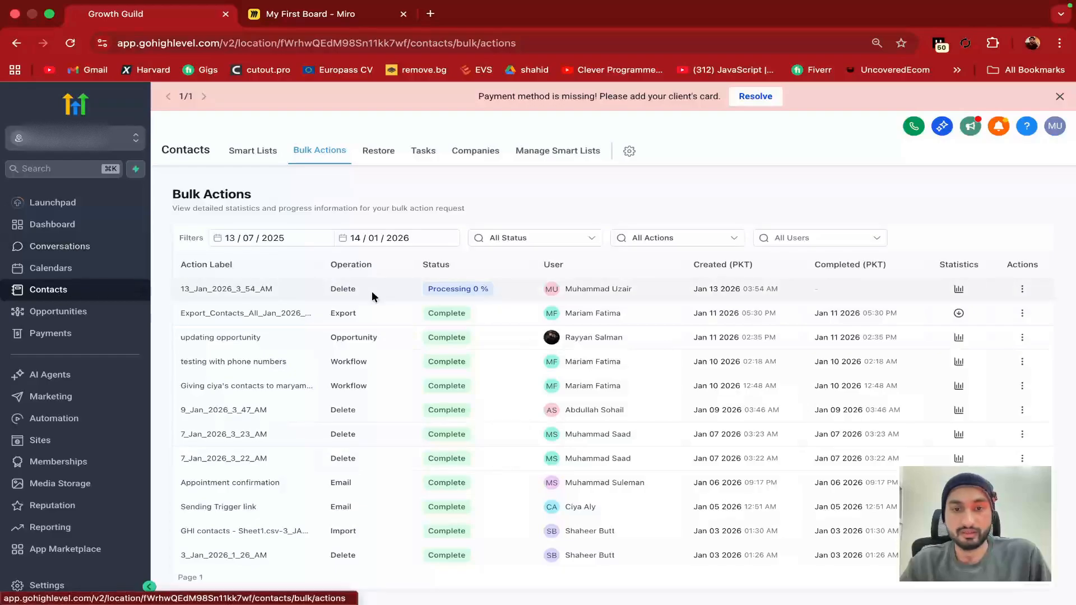
left_click(115, 290)
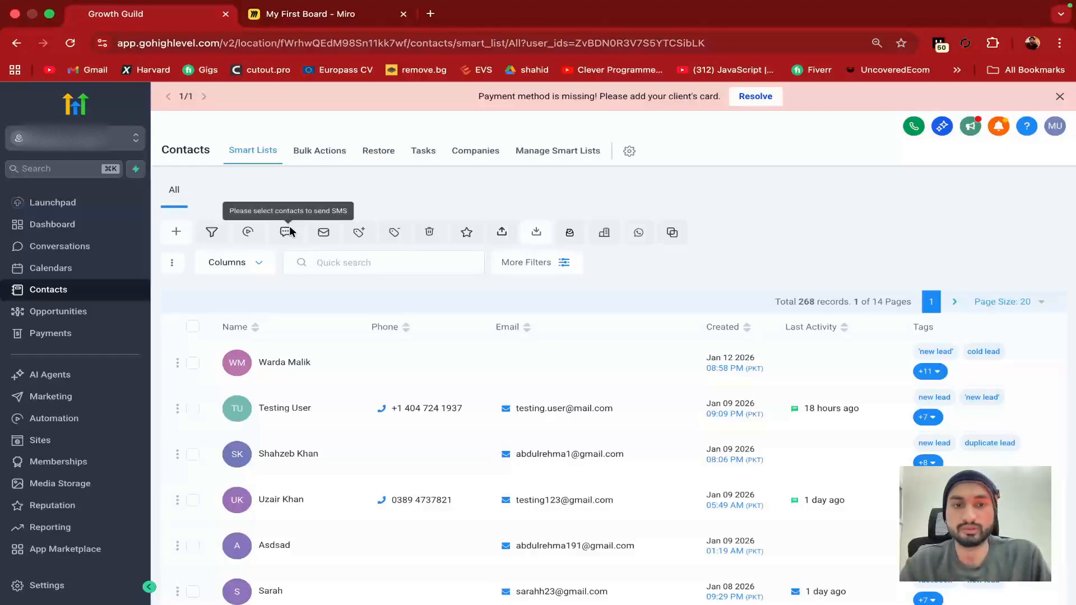
Select the top contact and close a Bulk SMS draft without sending it
left_click(194, 363)
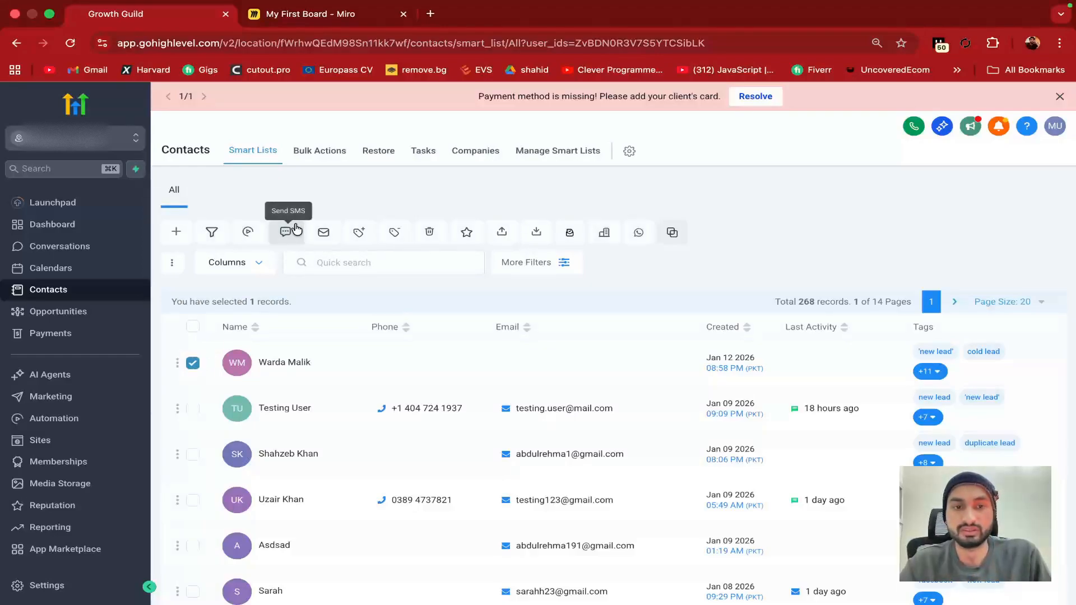
left_click(285, 232)
left_click(473, 246)
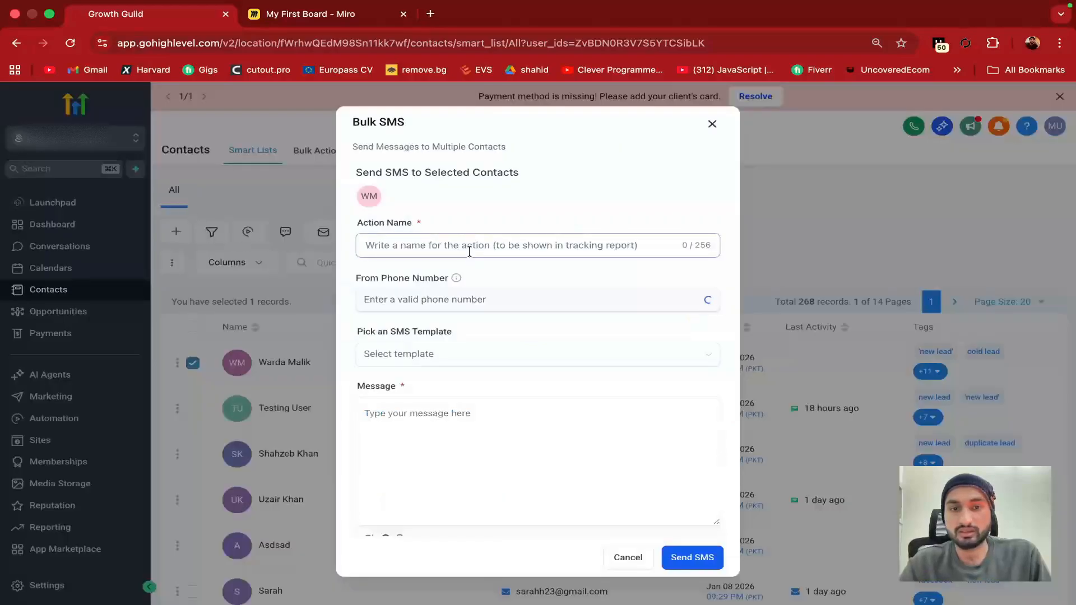
left_click(454, 417)
type("csd")
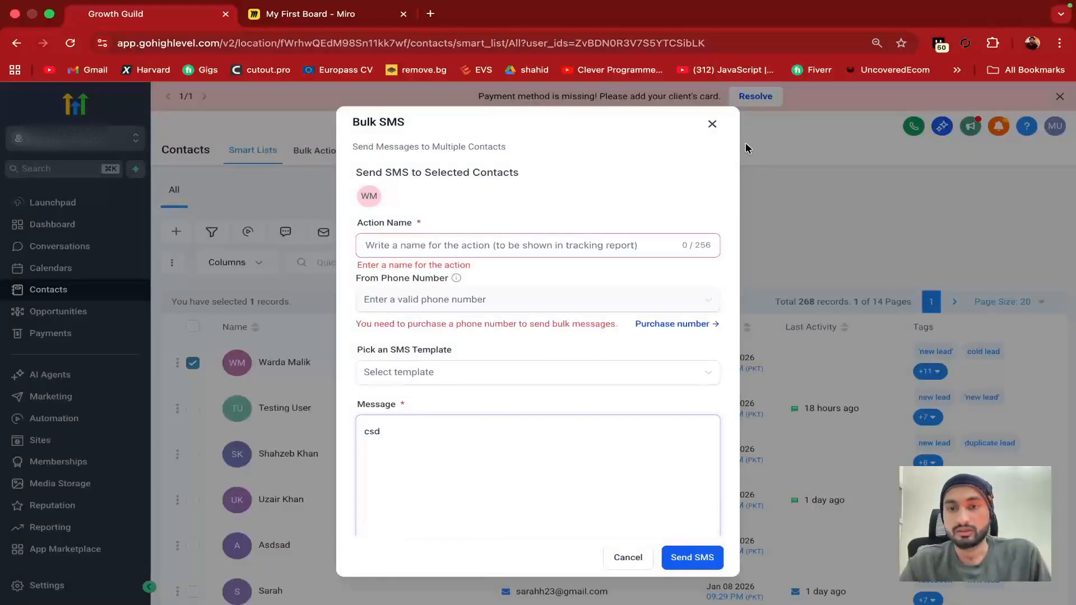
left_click(712, 123)
Close the Add/Edit to Company form unused, then view the Bulk Actions log
left_click(181, 362)
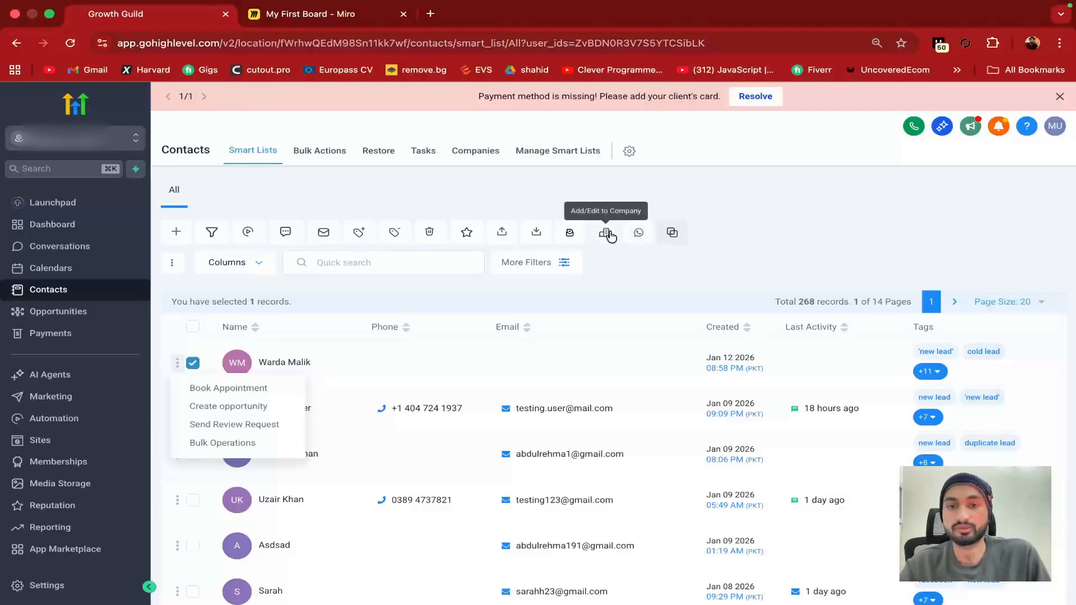
left_click(608, 234)
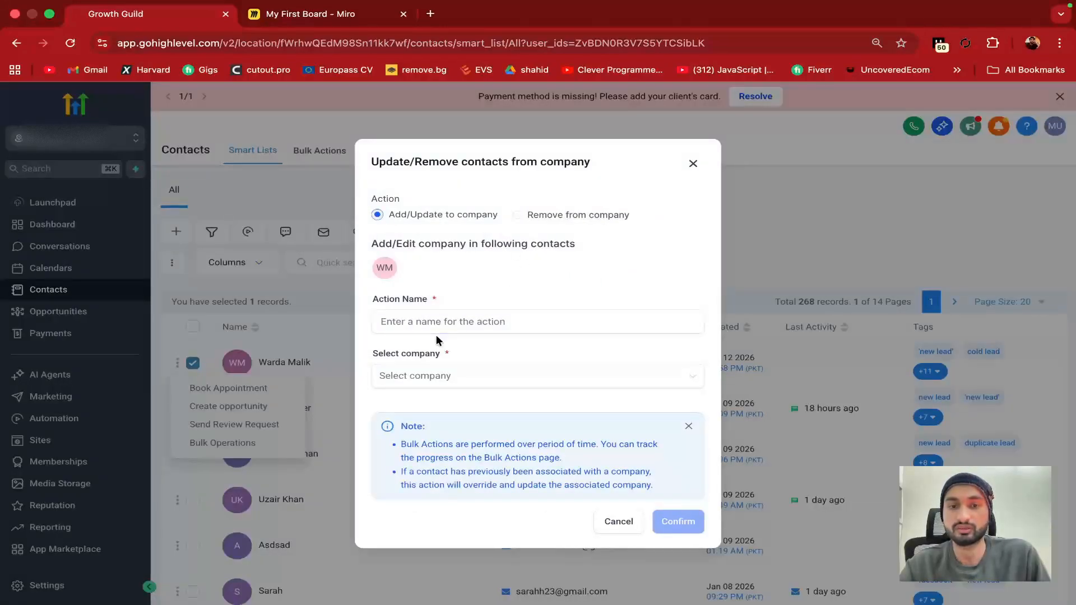
left_click(693, 163)
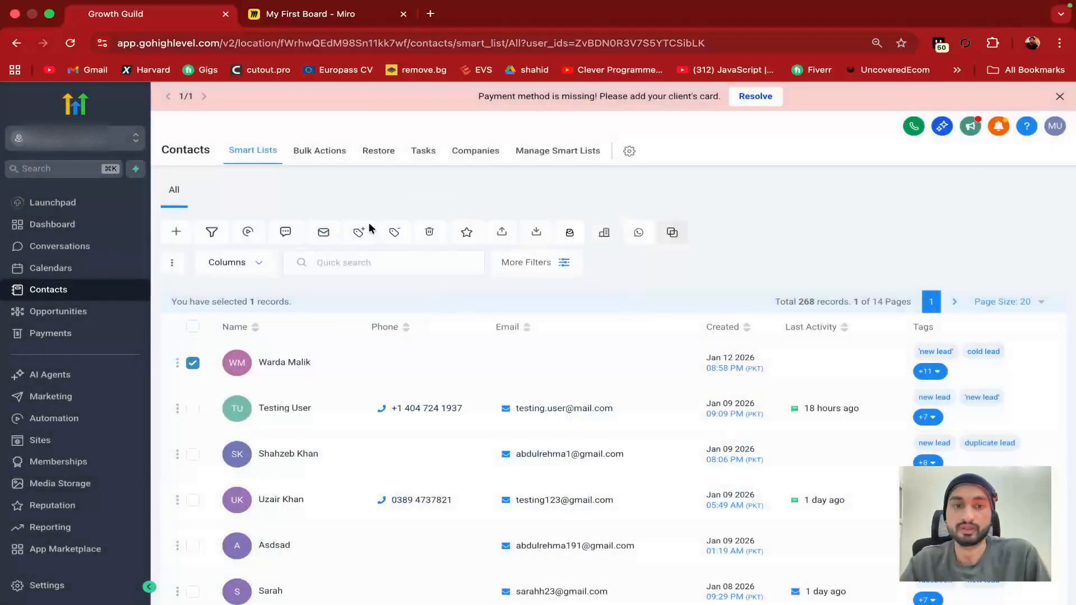
left_click(319, 150)
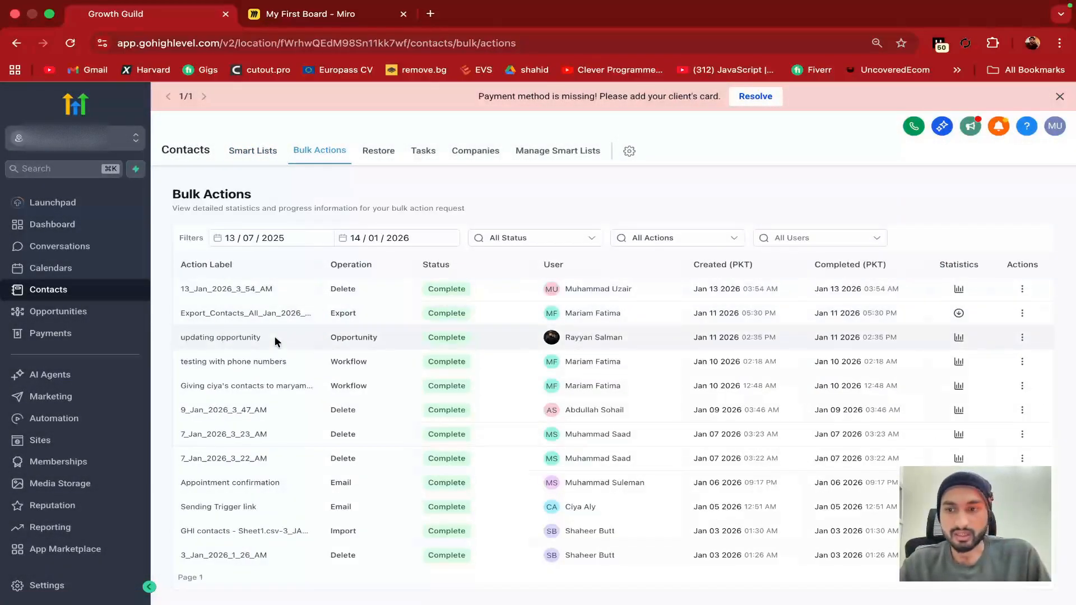
Read through the Bulk Actions page description, highlighting key words
scroll(275, 336, "down", 6)
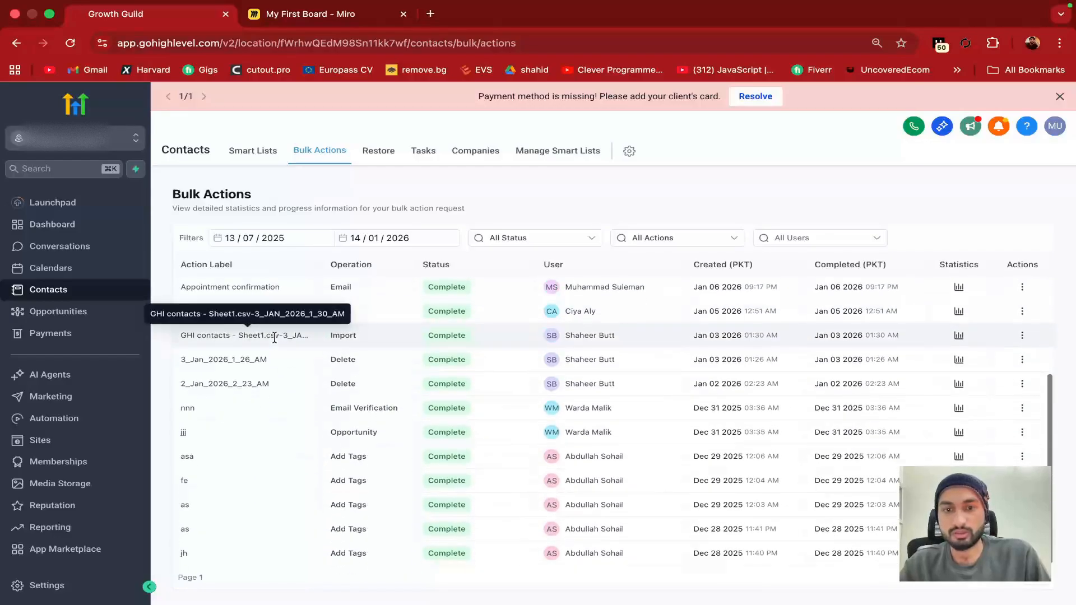
scroll(274, 335, "up", 6)
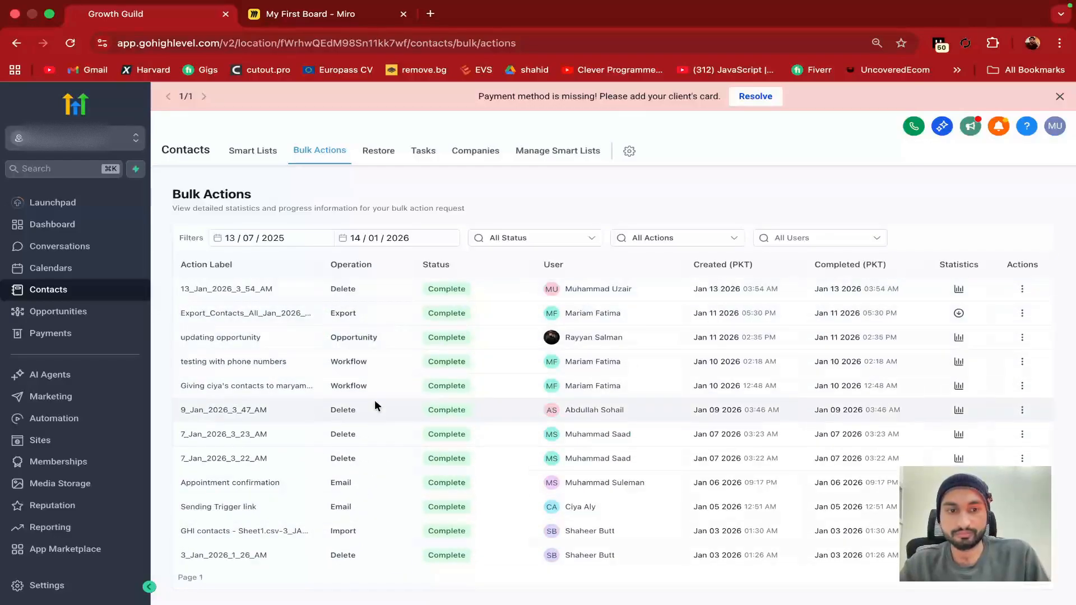
scroll(375, 401, "down", 1)
scroll(375, 402, "up", 1)
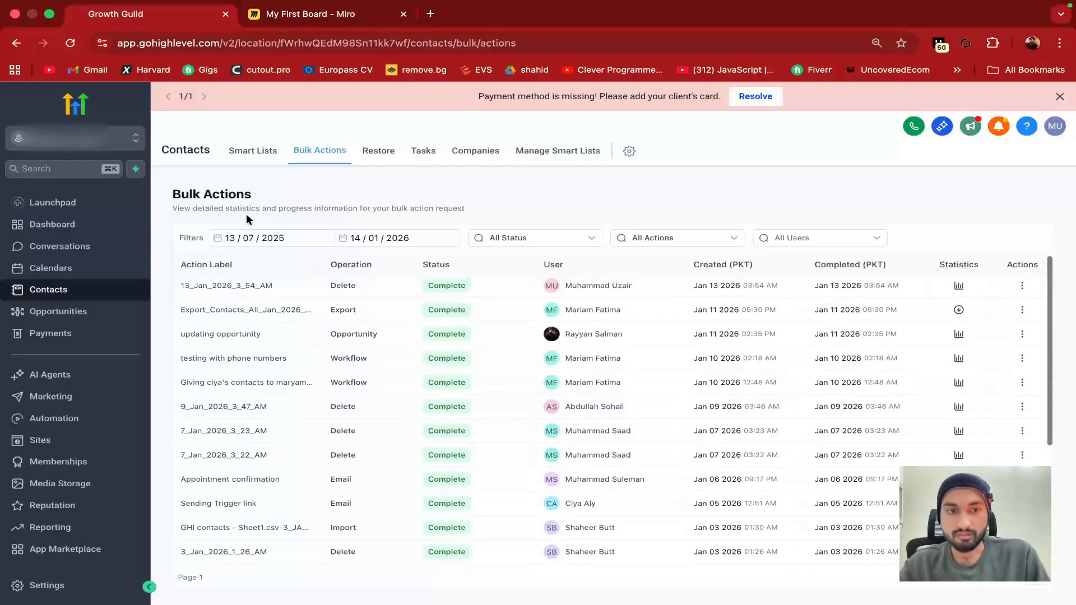
double_click(232, 209)
double_click(294, 208)
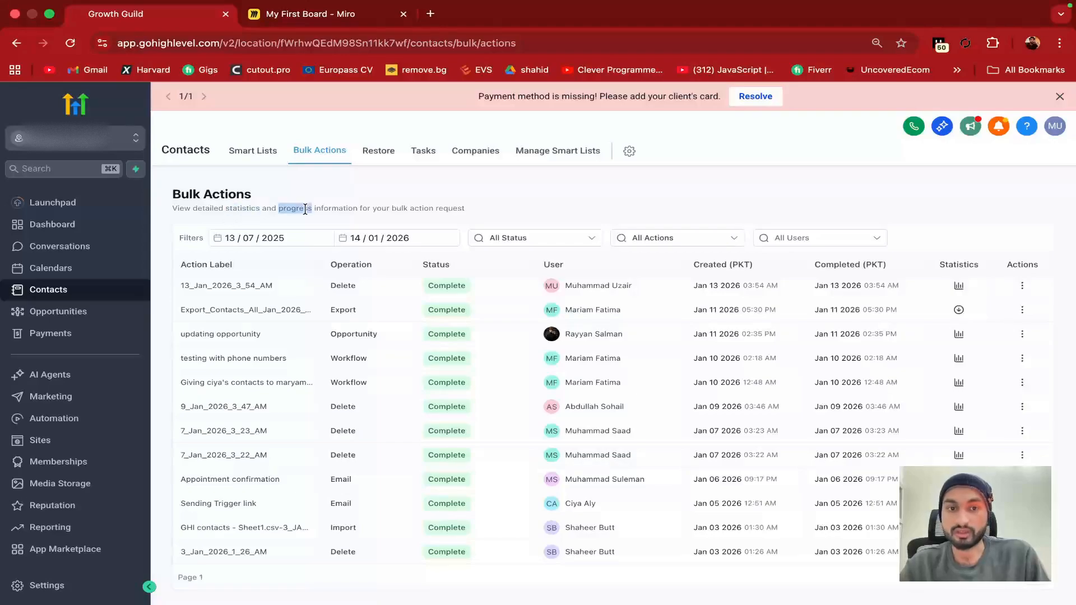
double_click(348, 208)
double_click(422, 208)
left_click(455, 208)
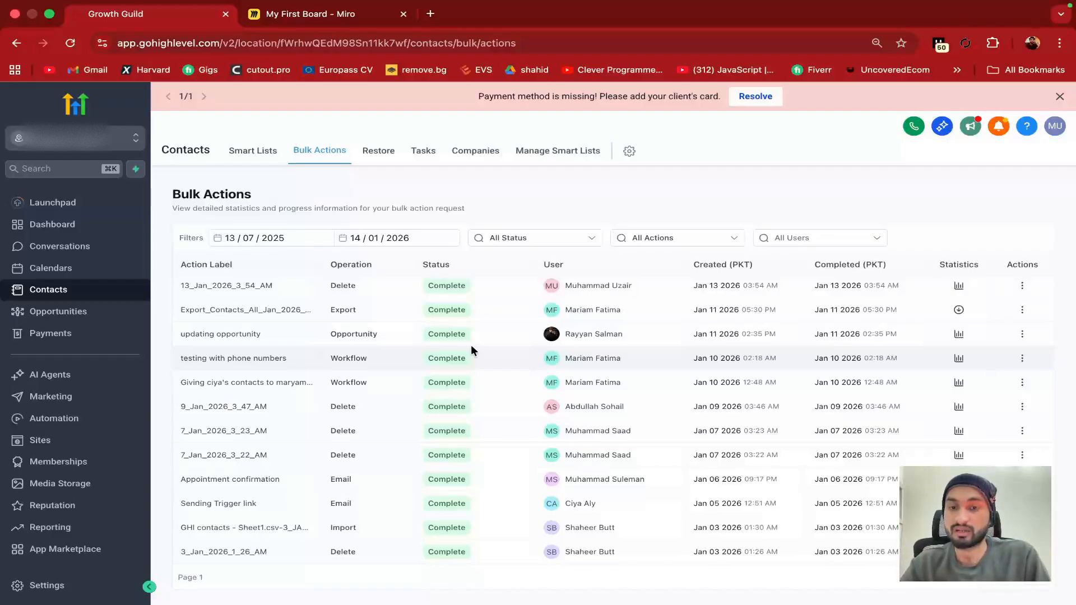
scroll(470, 346, "down", 5)
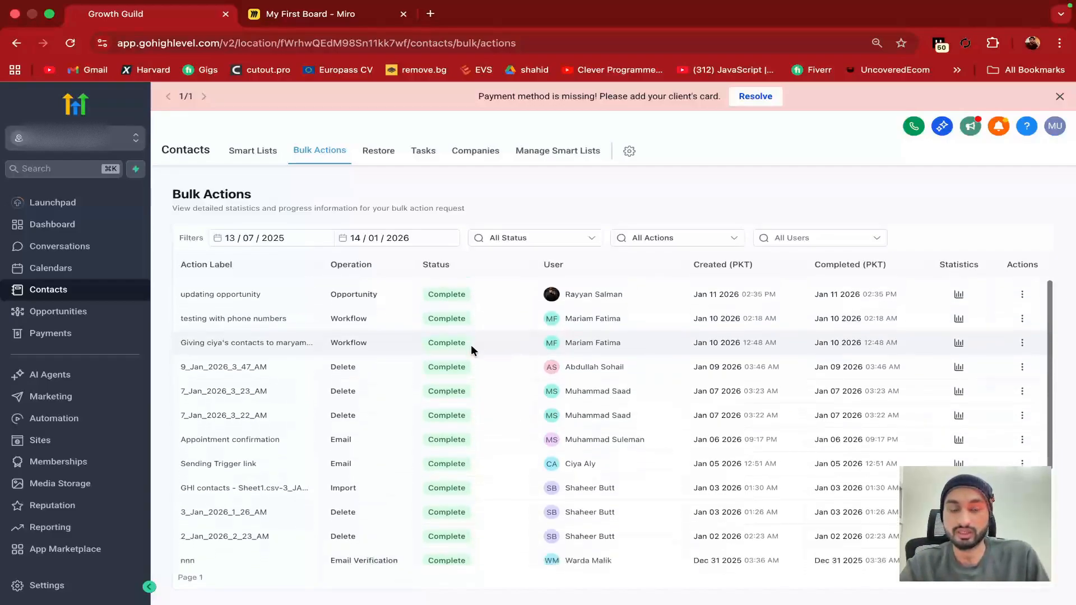
scroll(471, 351, "up", 5)
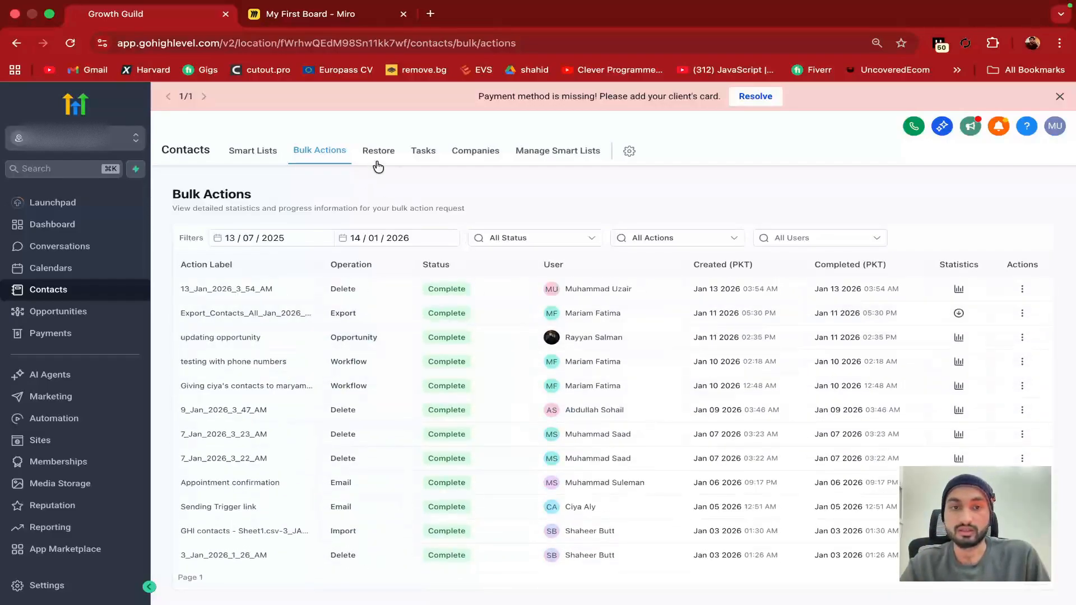
On the Restore page, tick and untick a deleted contact, then switch to Tasks
left_click(381, 150)
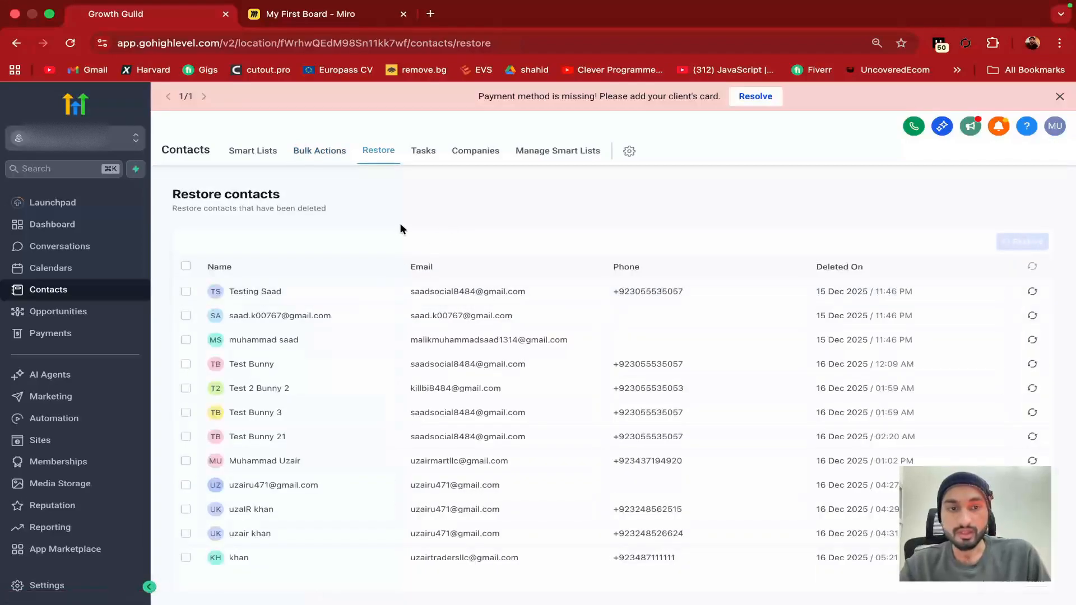
scroll(361, 338, "down", 1)
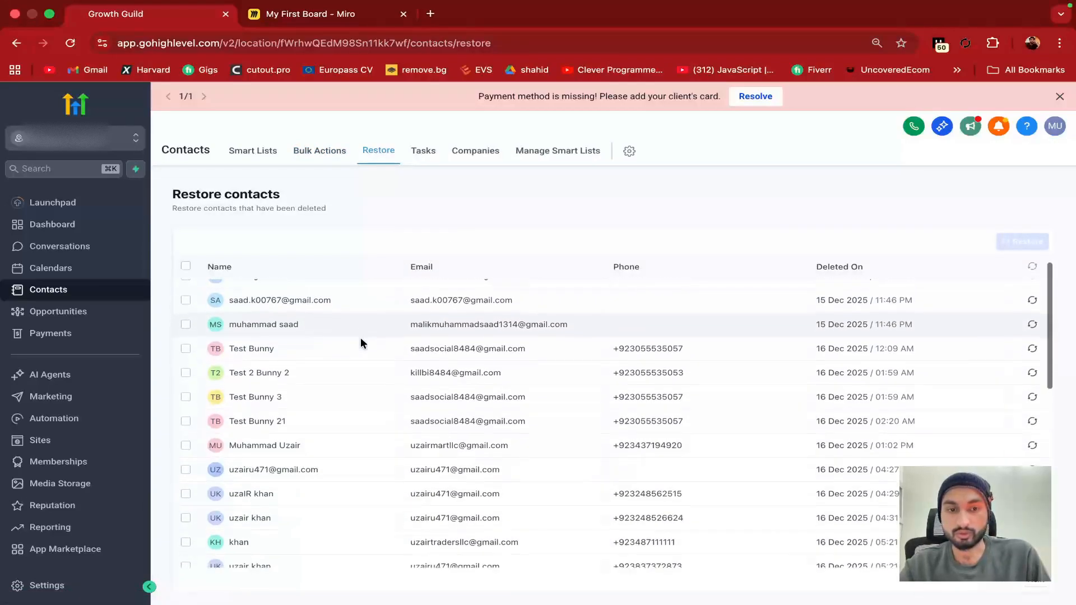
scroll(360, 338, "up", 1)
left_click(185, 315)
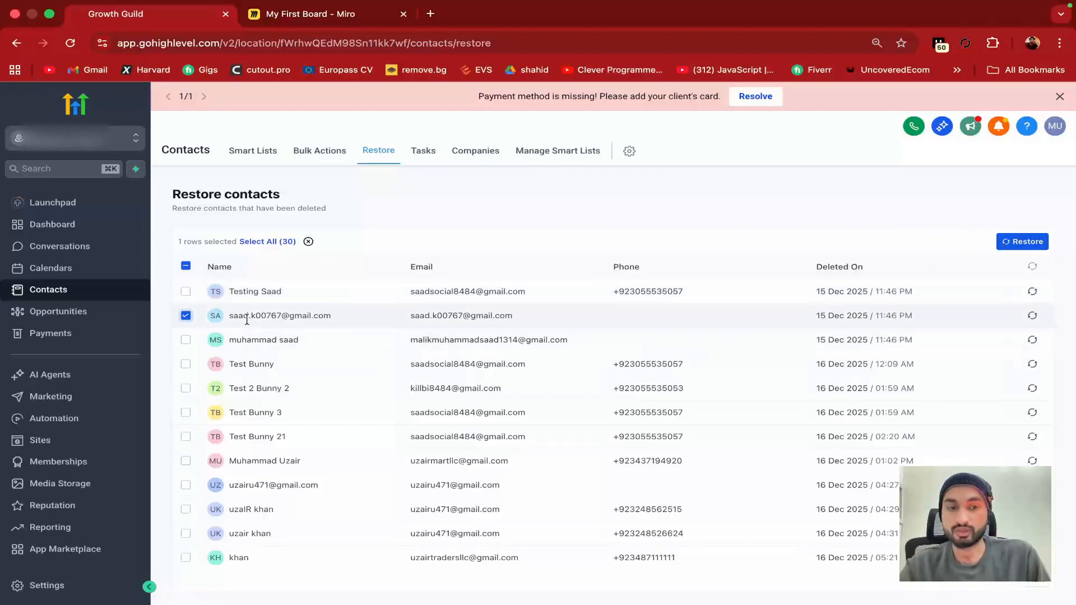
left_click(185, 316)
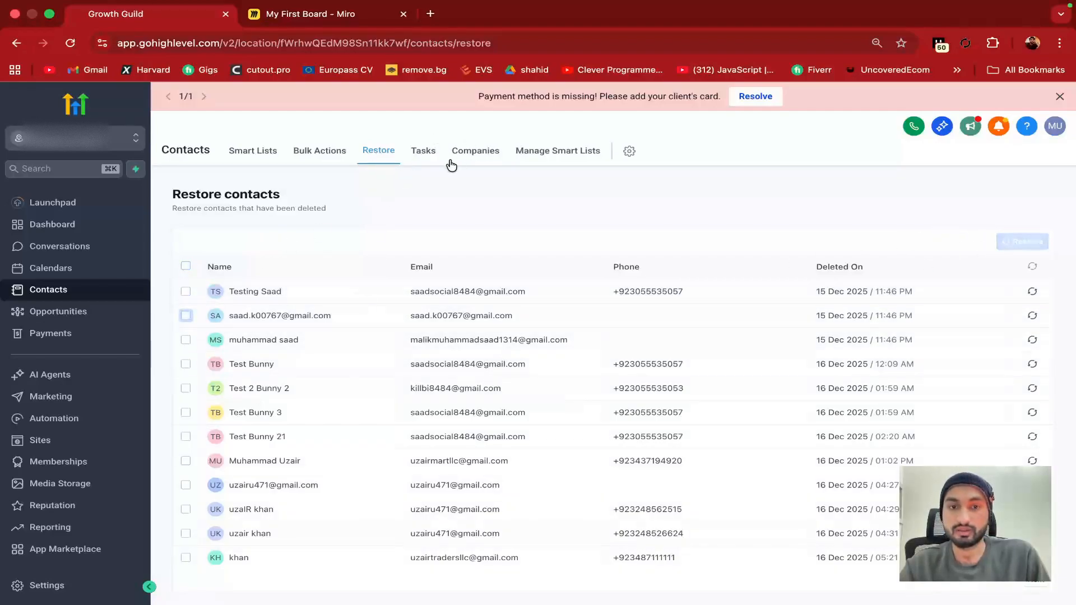
left_click(429, 160)
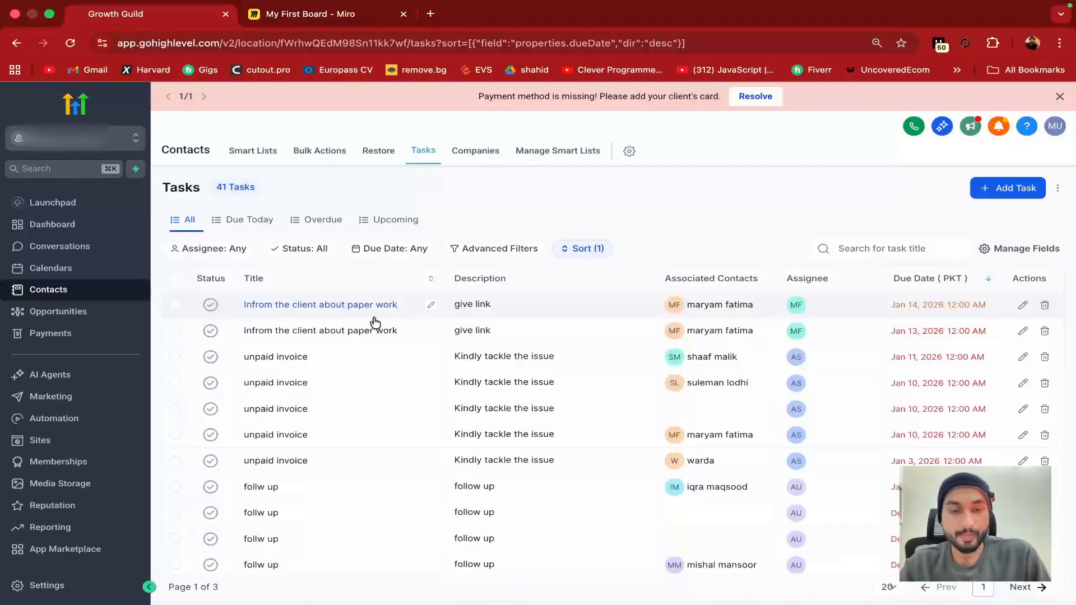
Draft a task 'sdcjnsd' with a staff assignee, discard it, then go to Companies
scroll(384, 397, "down", 1)
scroll(487, 399, "up", 1)
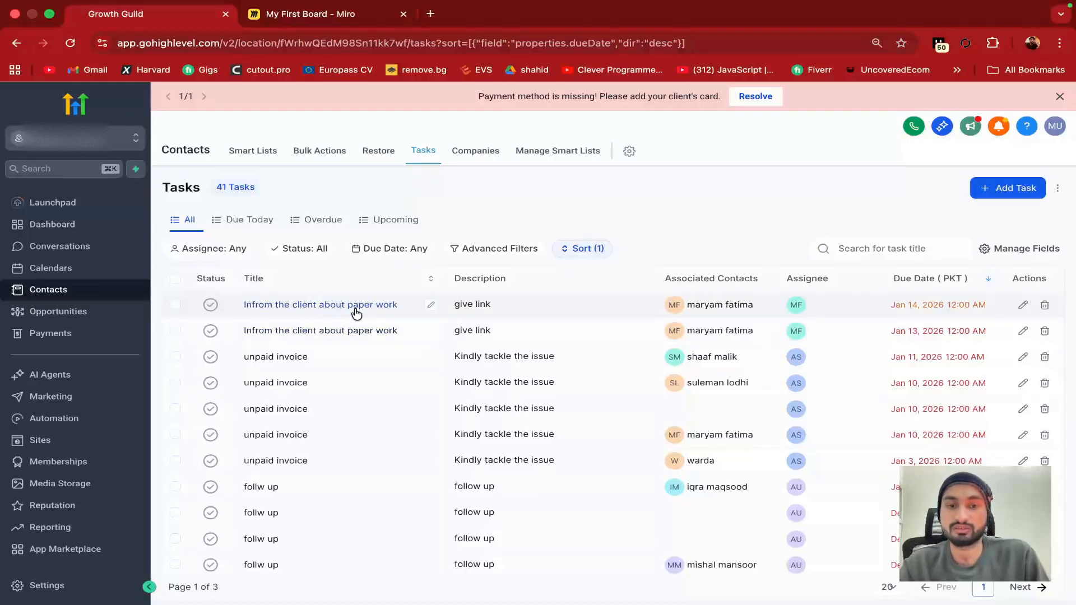
left_click(1034, 190)
left_click(765, 279)
type("sdcjnsd")
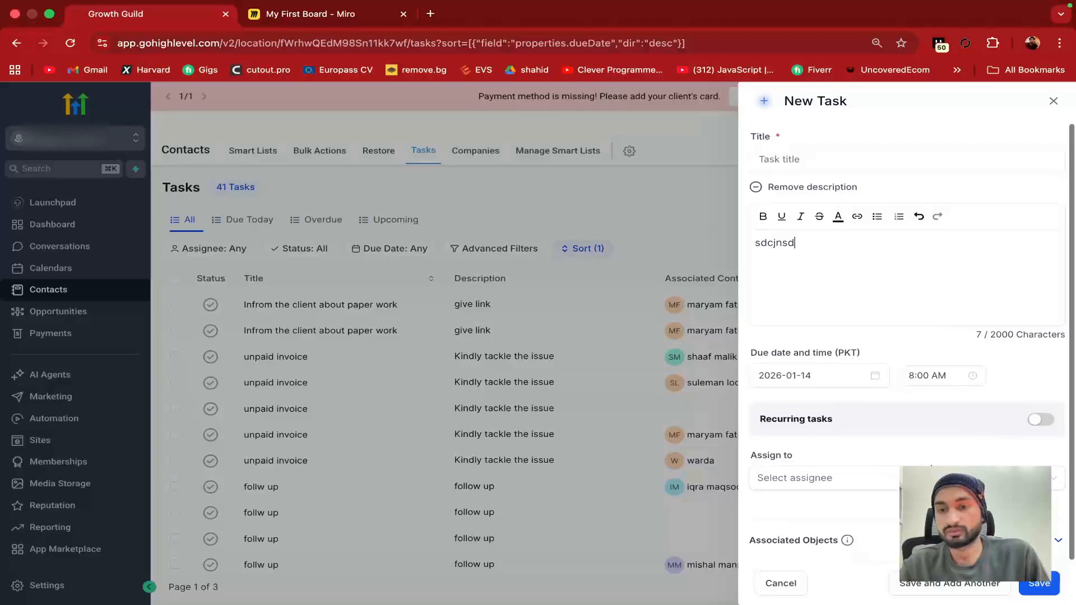
left_click(818, 481)
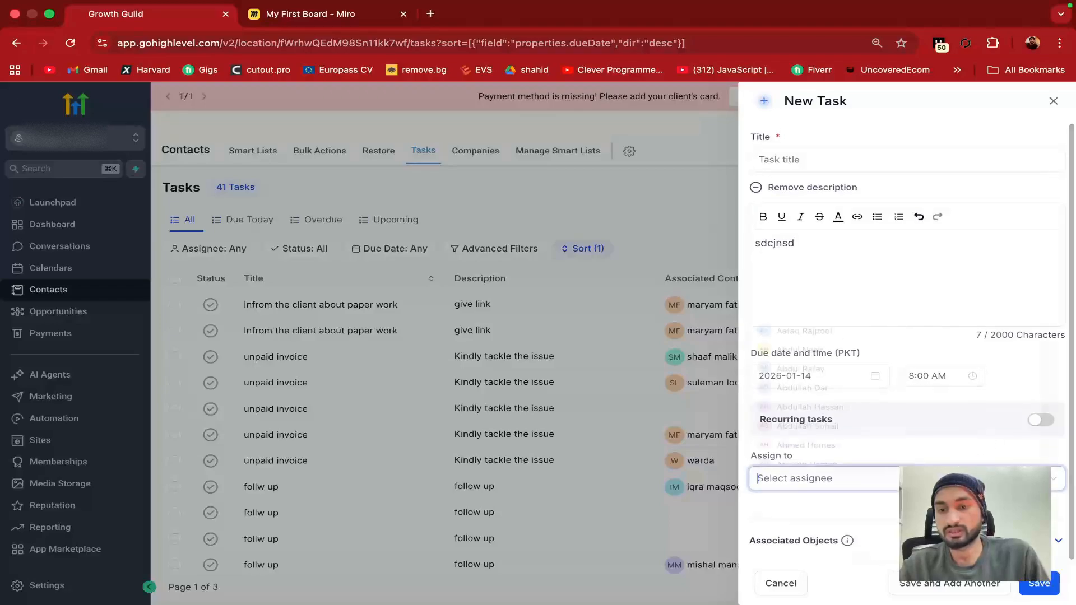
left_click(839, 386)
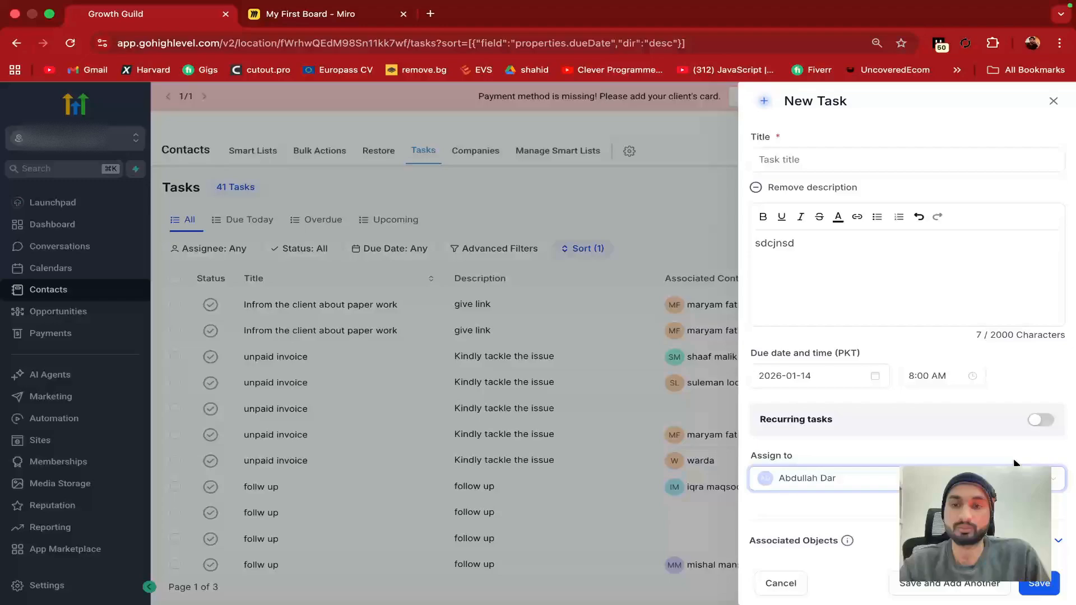
left_click(1053, 101)
left_click(650, 386)
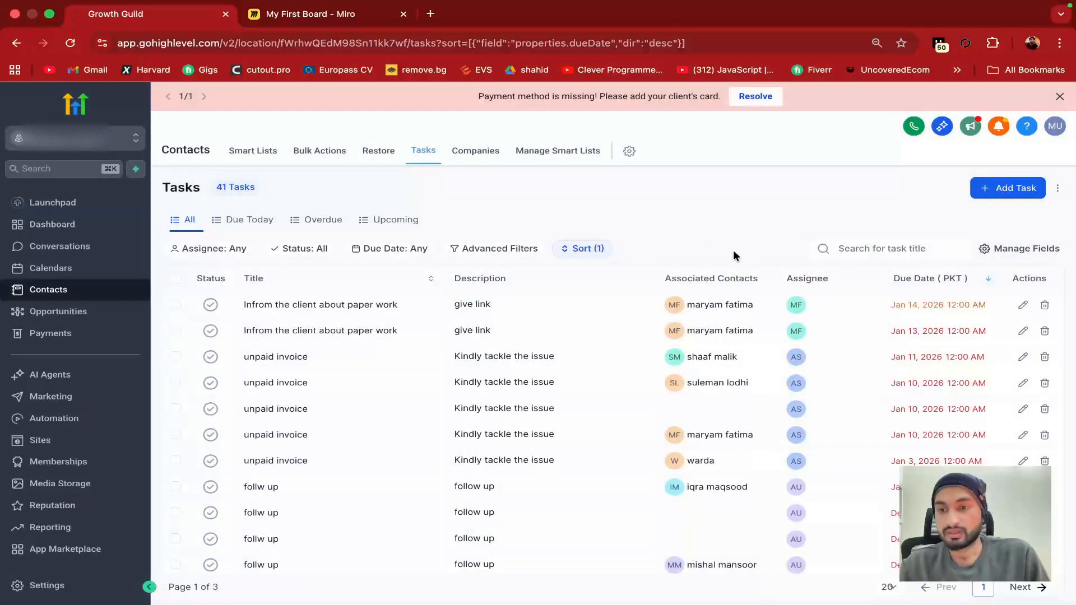
left_click(476, 150)
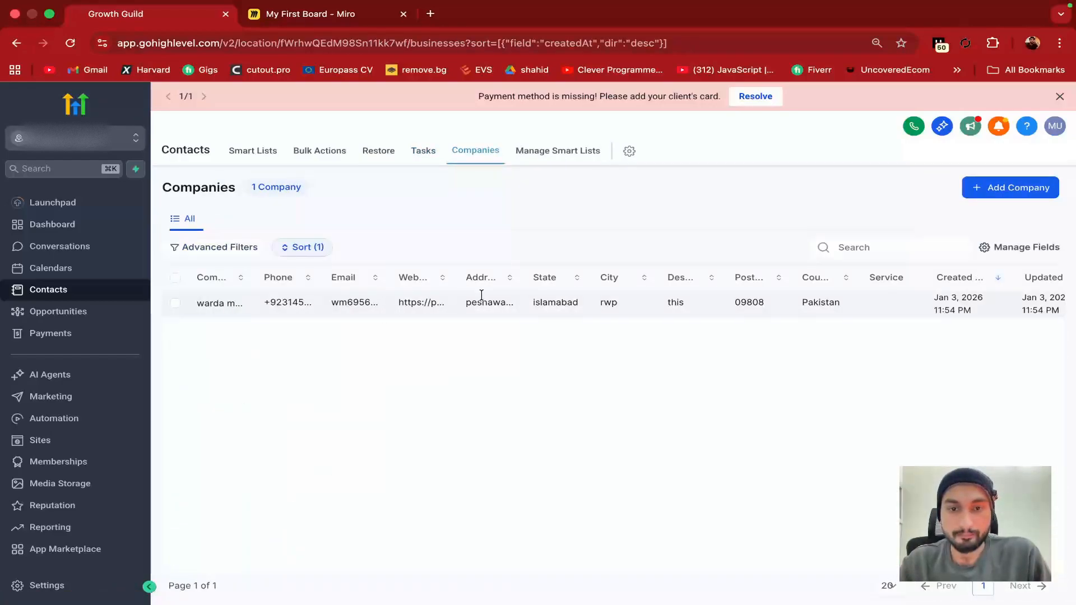
Scroll the companies table, view Manage Smart Lists, then go to Custom Fields settings
scroll(847, 298, "right", 3)
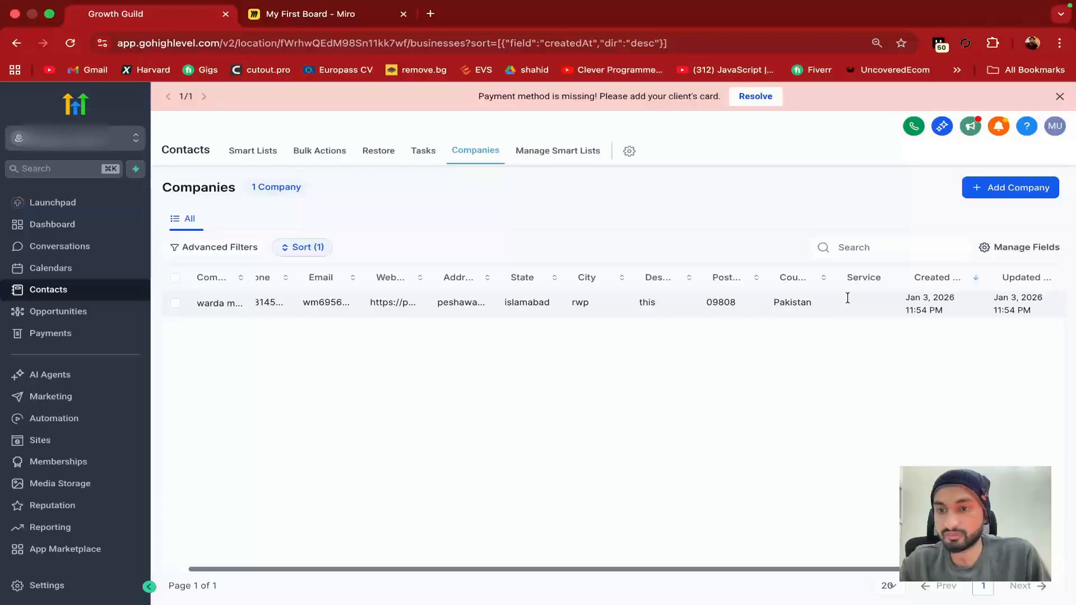
scroll(784, 299, "left", 3)
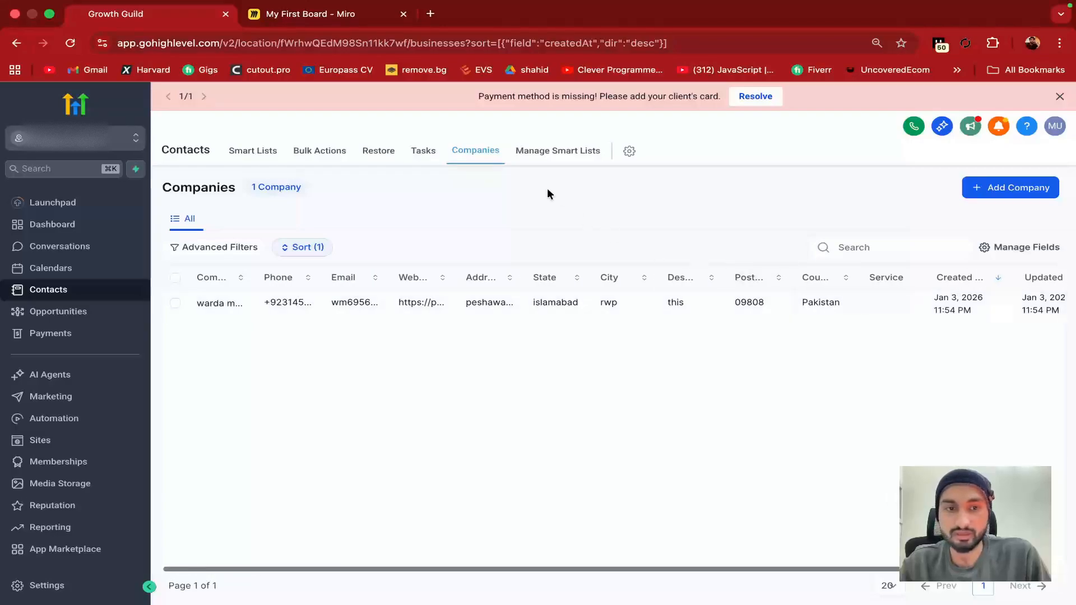
left_click(570, 151)
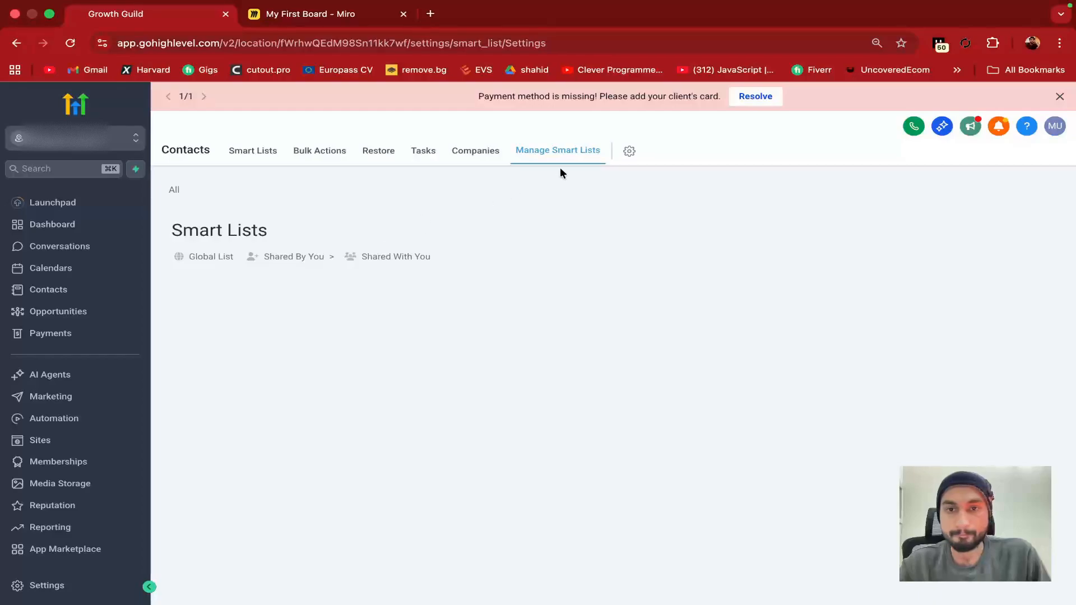
triple_click(202, 238)
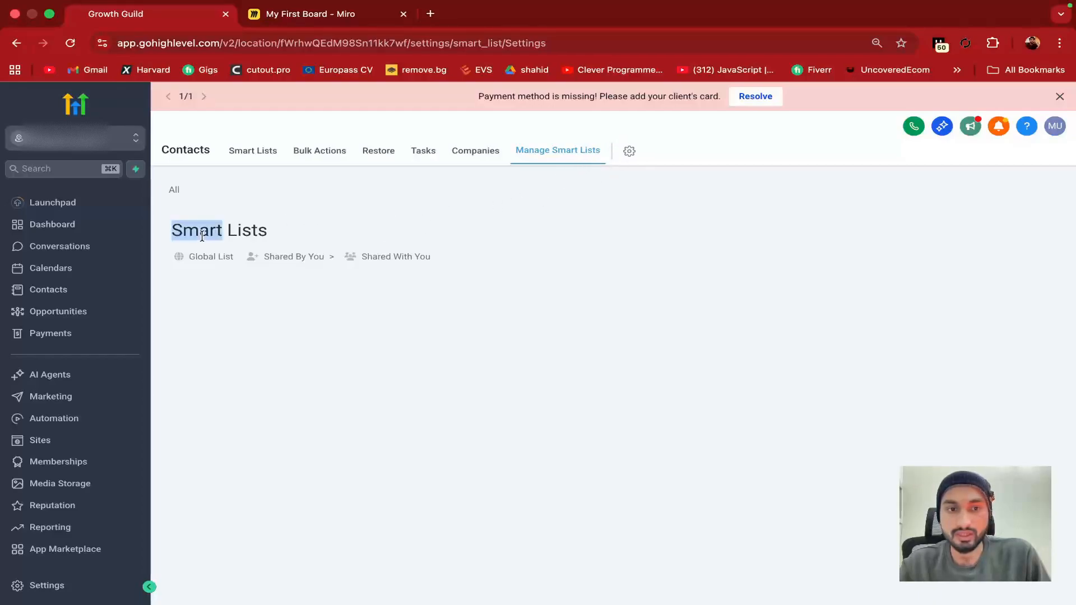
left_click(335, 241)
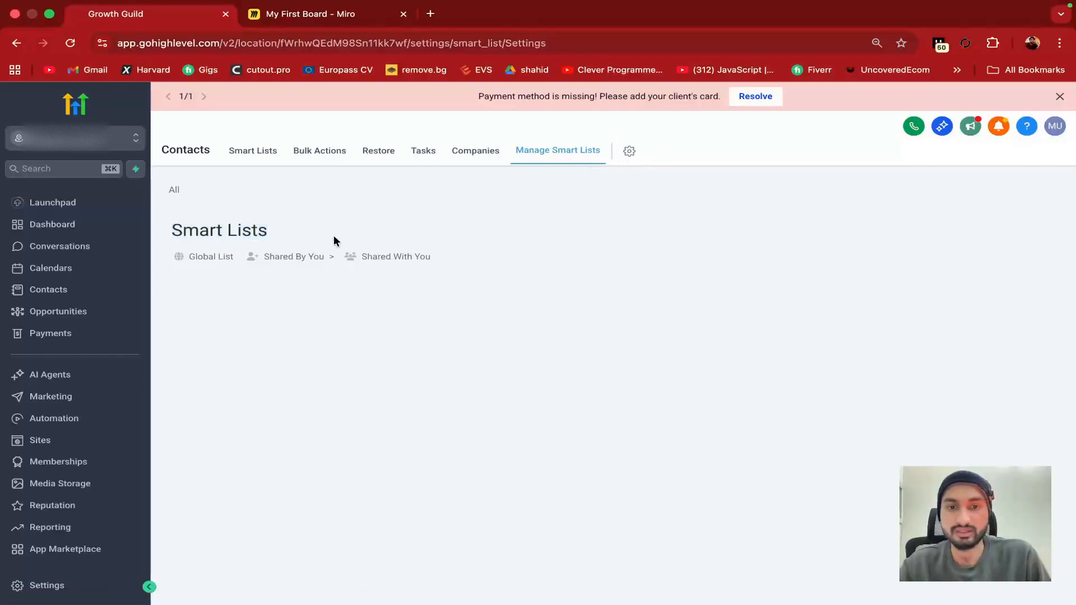
left_click(630, 153)
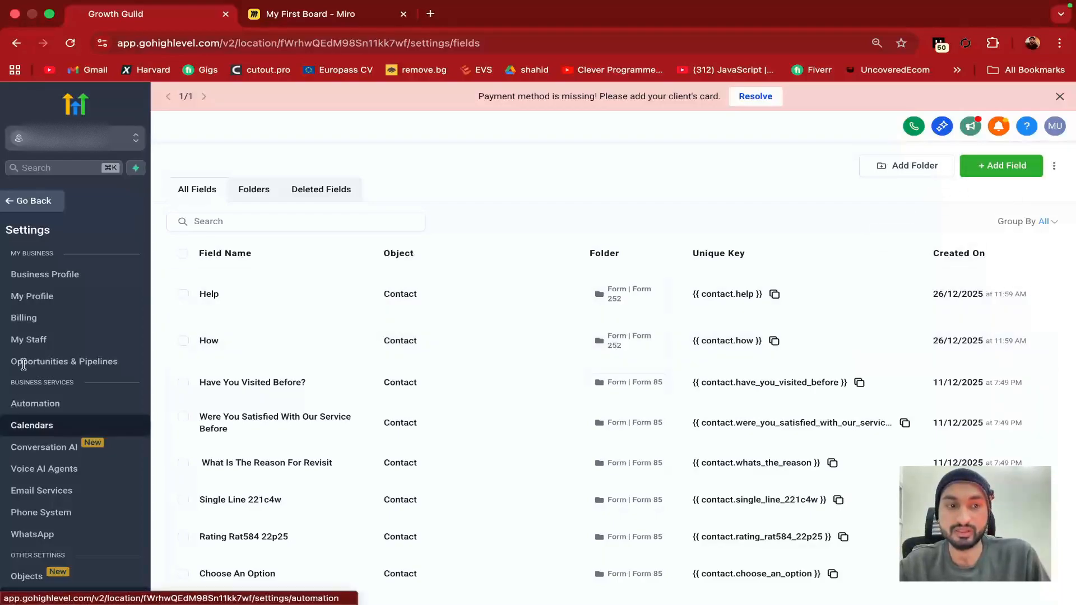
Copy the Help field's key {{ contact.help }}, cancel a new field, and go back
scroll(78, 374, "down", 3)
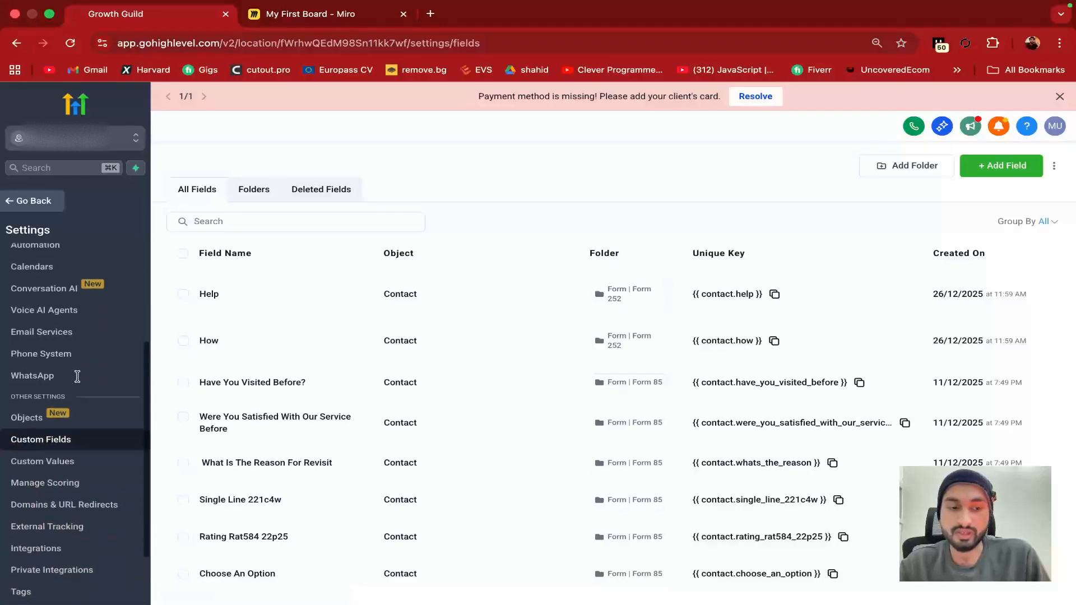
scroll(78, 376, "down", 1)
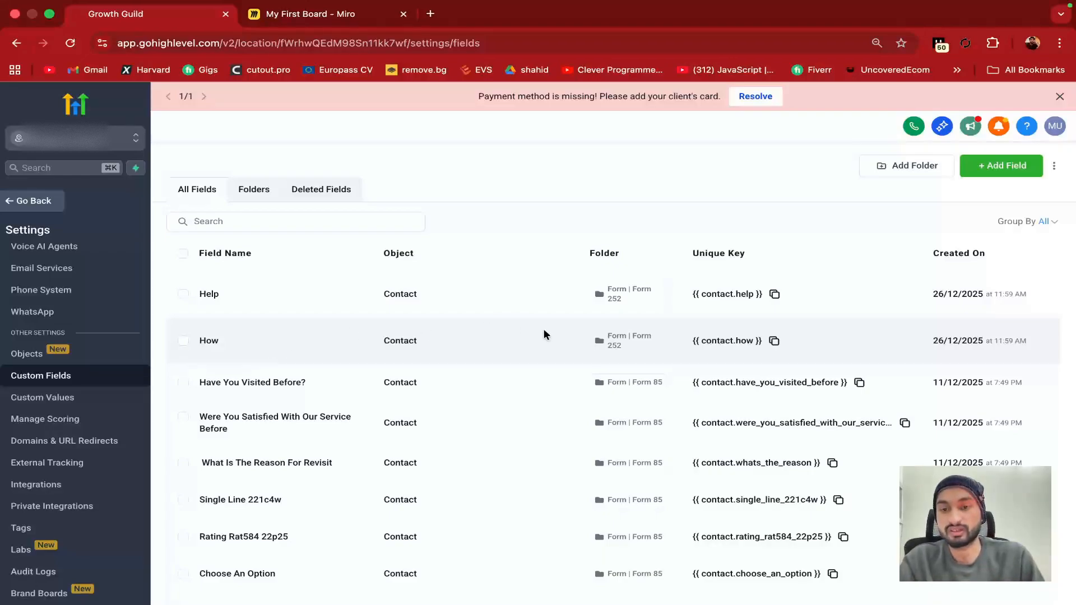
double_click(212, 293)
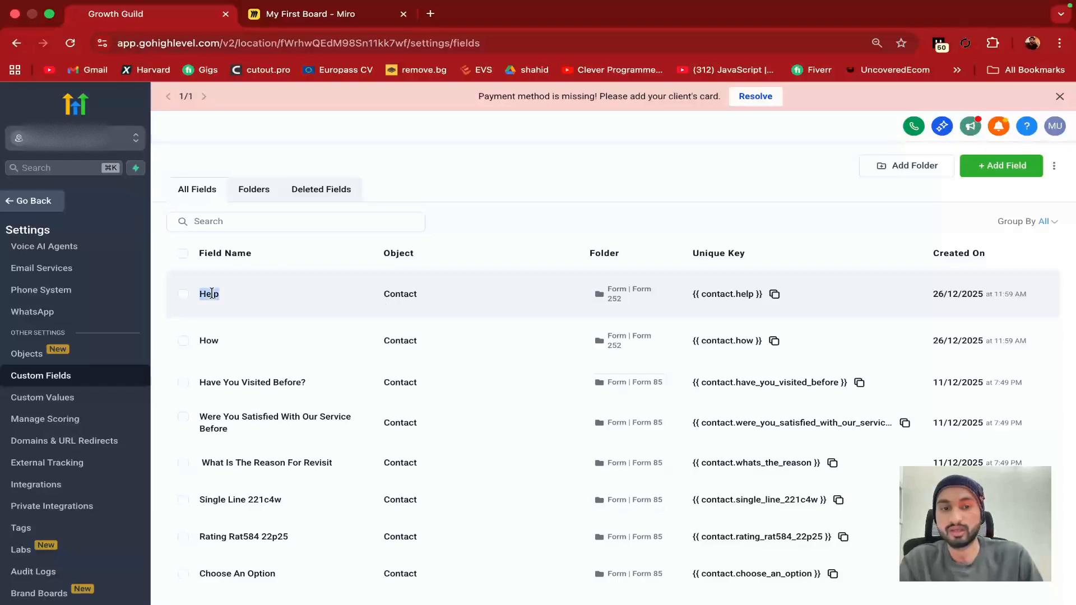
left_click_drag(693, 293, 758, 297)
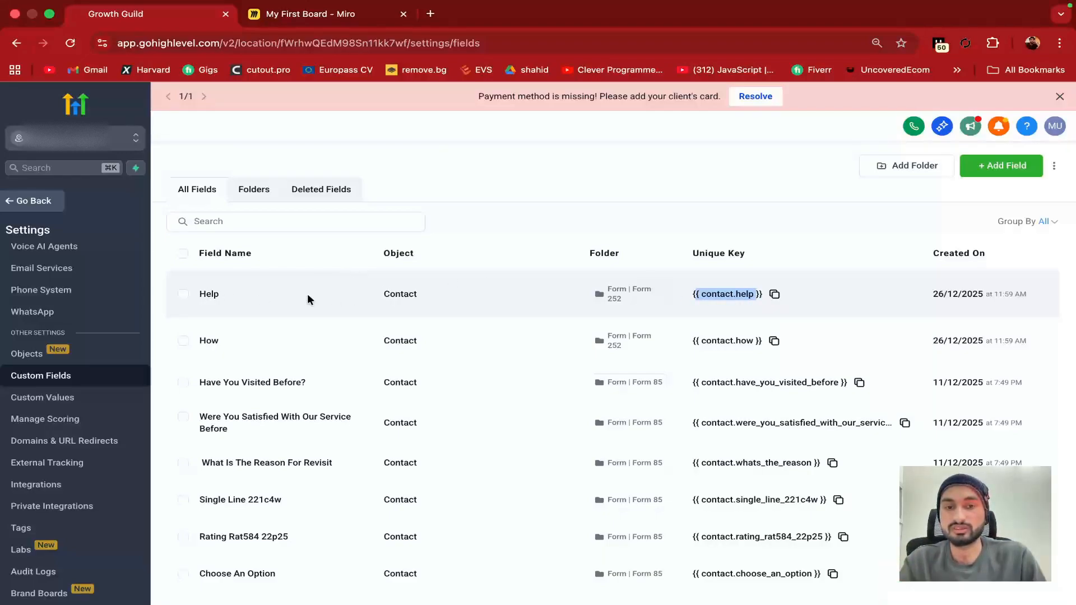
left_click_drag(200, 294, 219, 294)
left_click(220, 295)
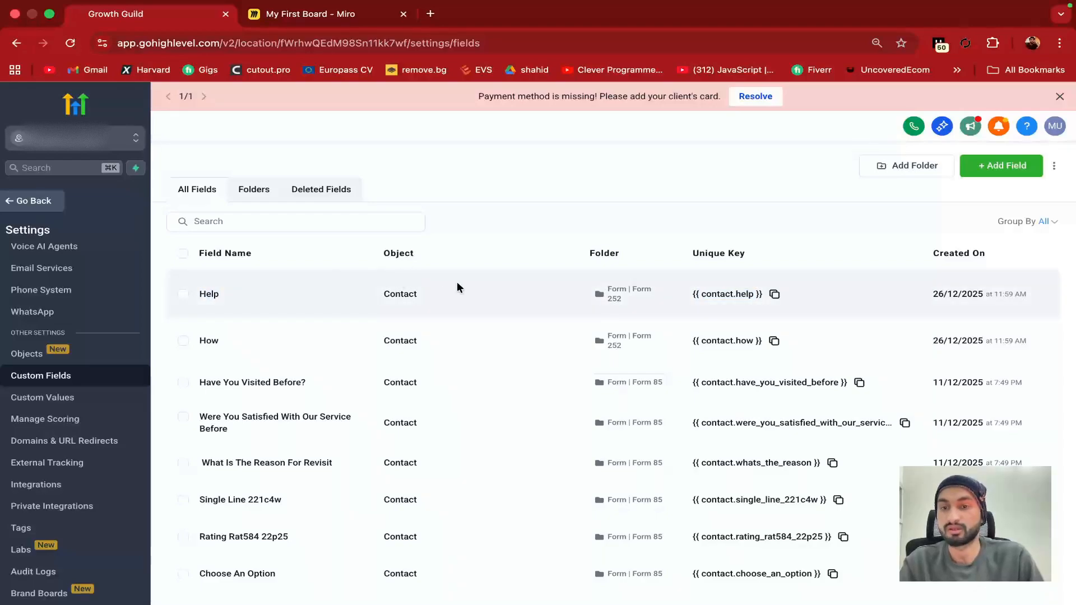
left_click(988, 171)
left_click(866, 186)
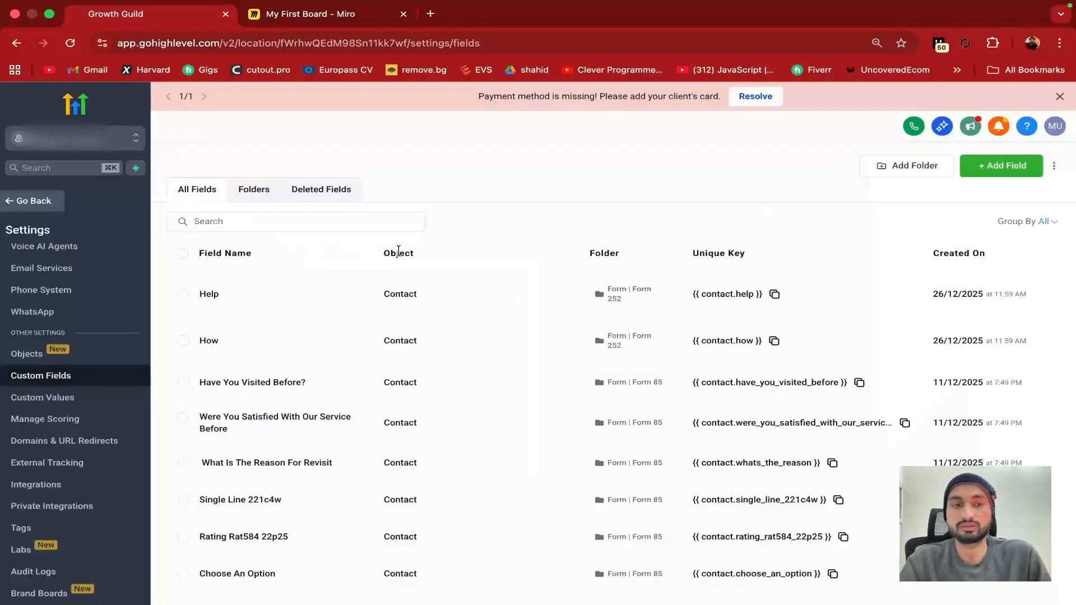
left_click(48, 201)
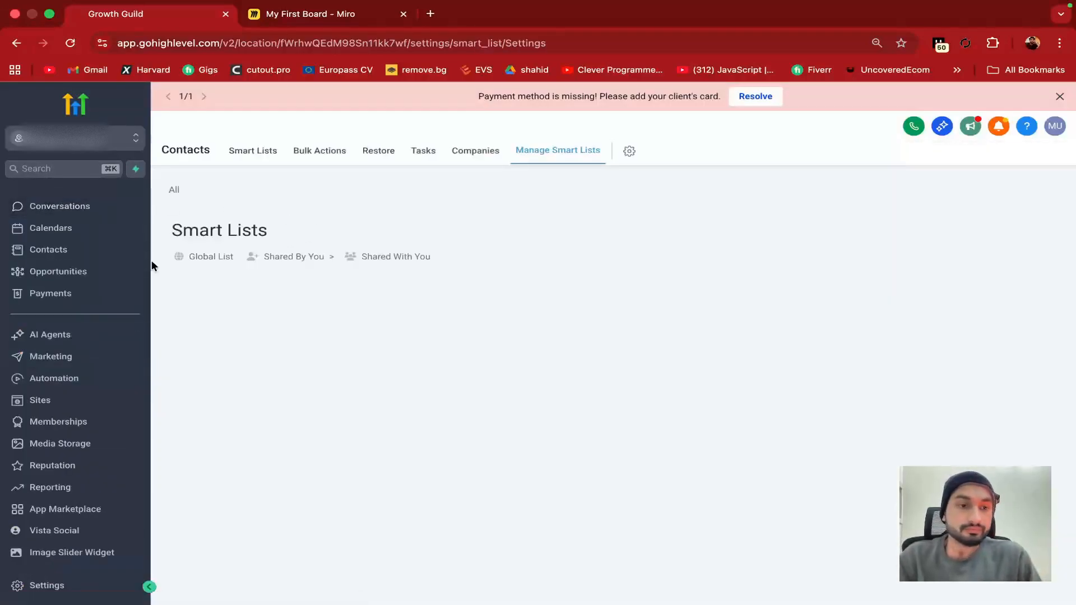
Show the full All contacts list of 268 contacts and scroll through it
left_click(94, 251)
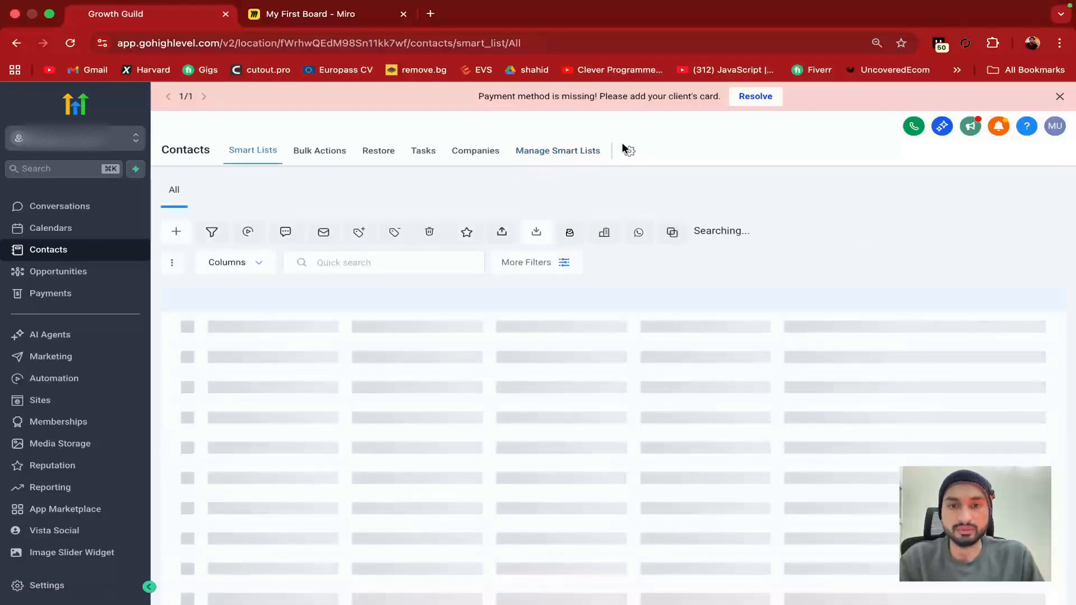
scroll(418, 468, "down", 1)
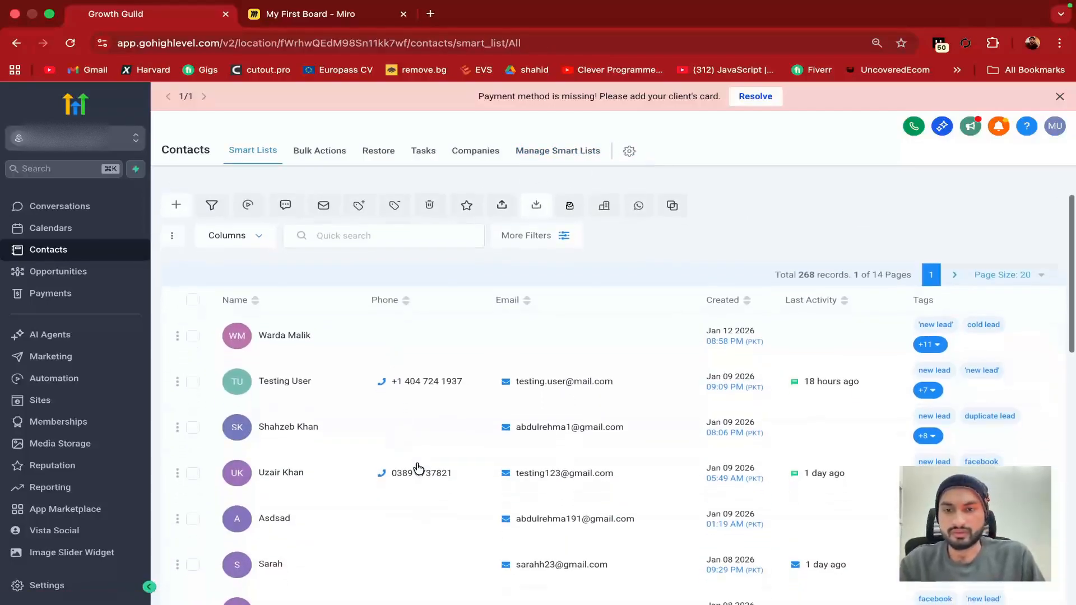
scroll(418, 468, "down", 8)
scroll(415, 469, "up", 10)
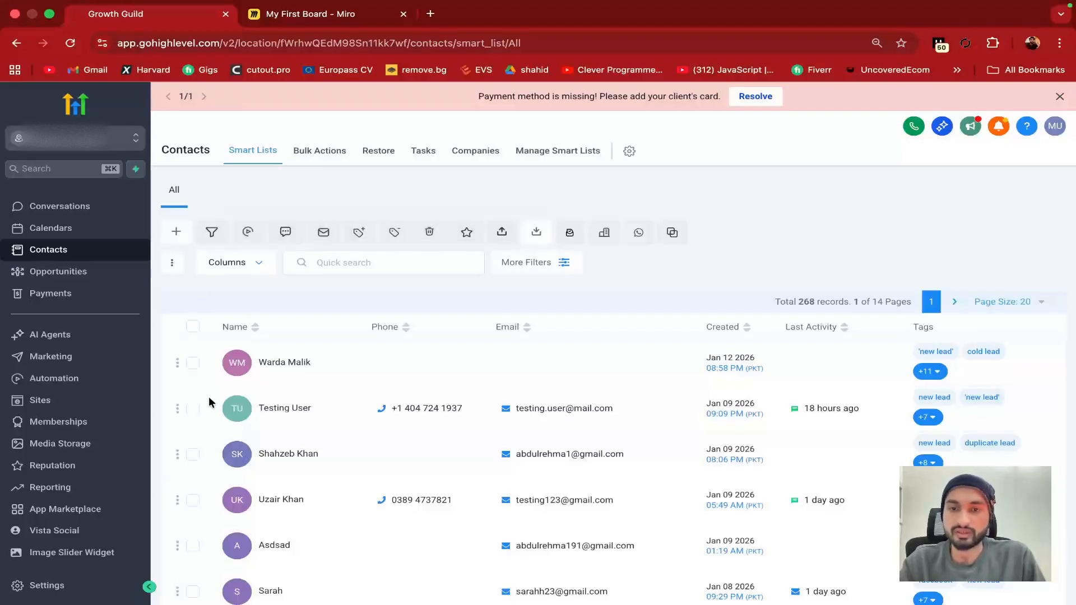
scroll(474, 405, "down", 3)
scroll(474, 405, "up", 3)
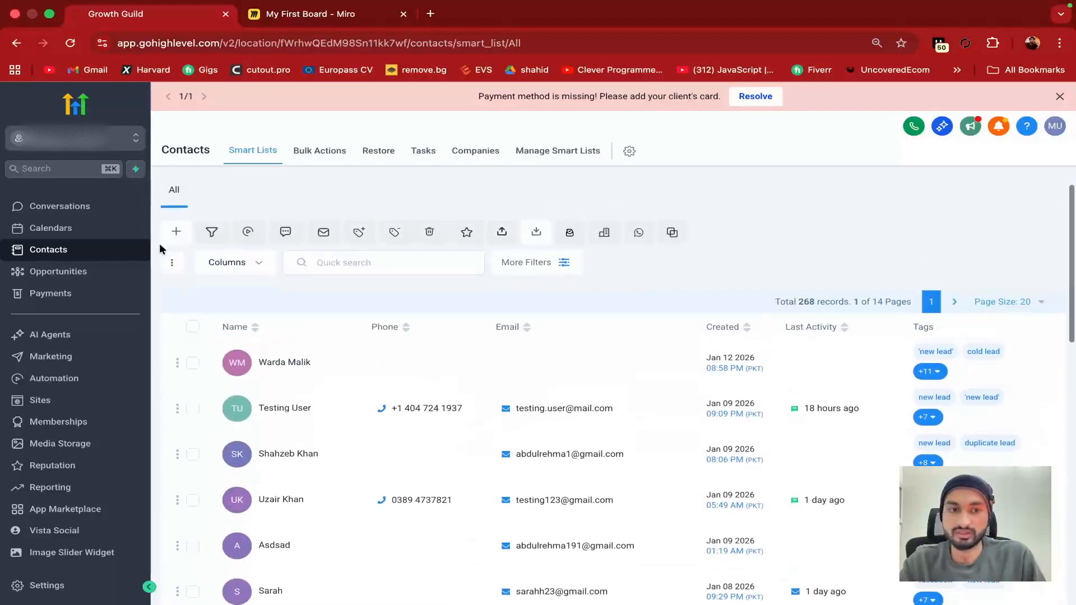
Open a blank Add Contact form and look over its fields
left_click(175, 235)
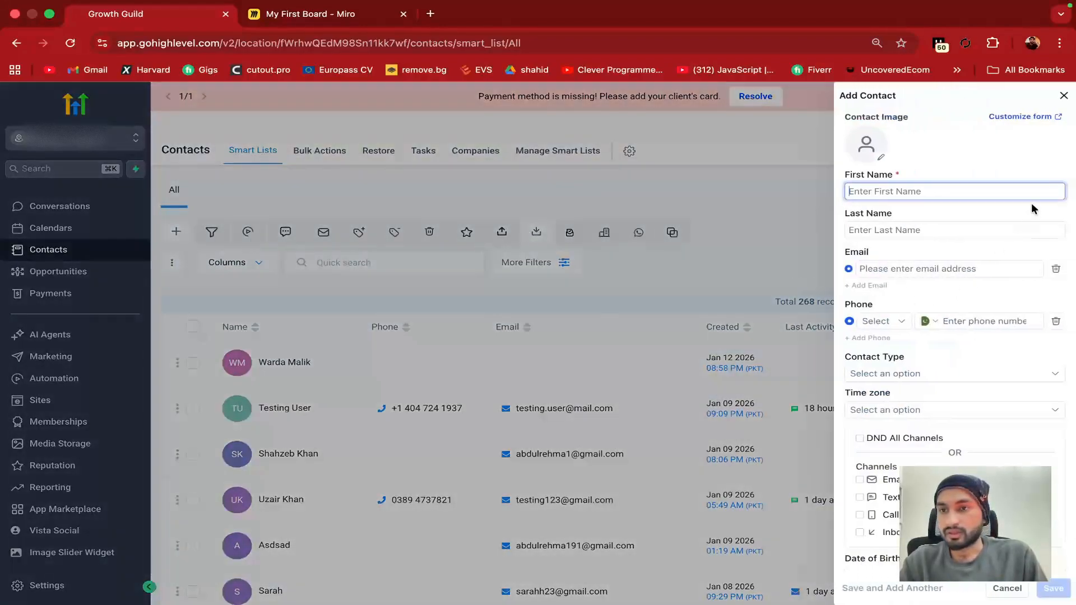
scroll(943, 382, "down", 1)
scroll(947, 229, "up", 1)
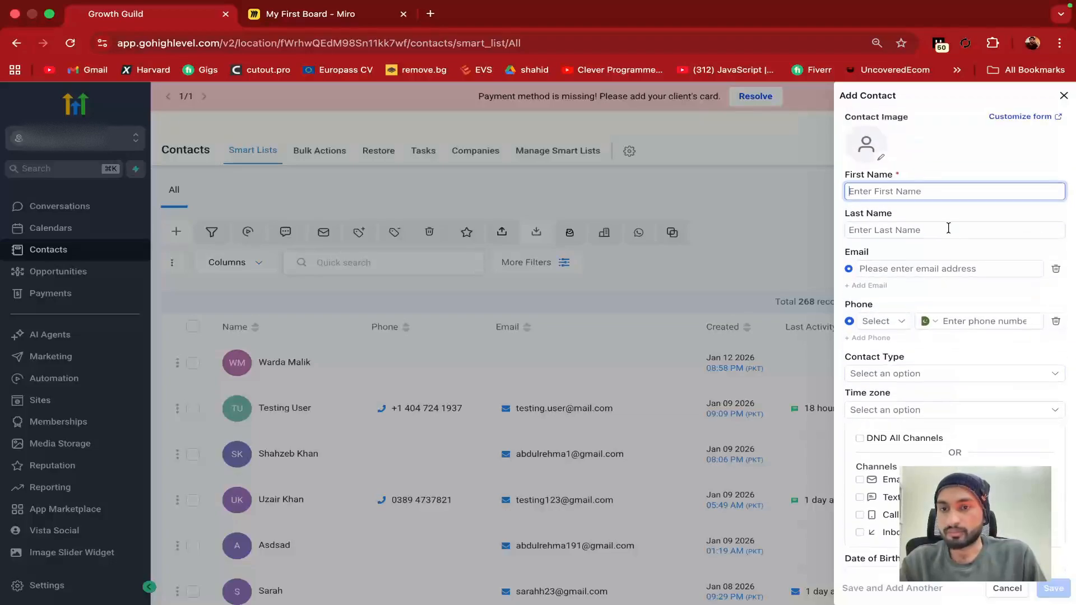
scroll(941, 381, "down", 1)
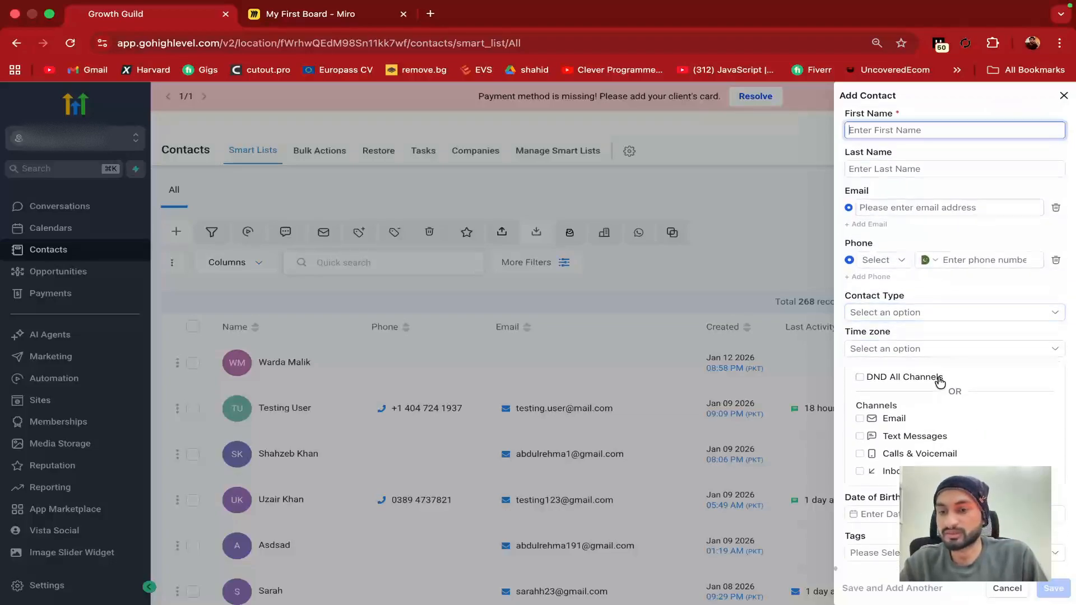
scroll(924, 297, "up", 1)
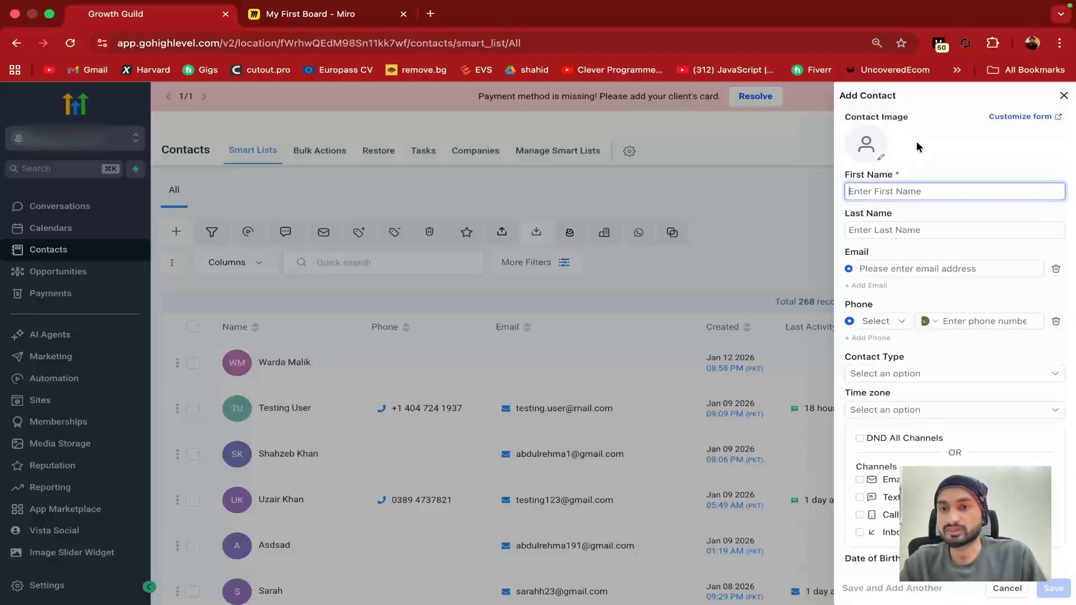
Open the Add Contact form customization settings and the Manage Fields list
left_click(1016, 116)
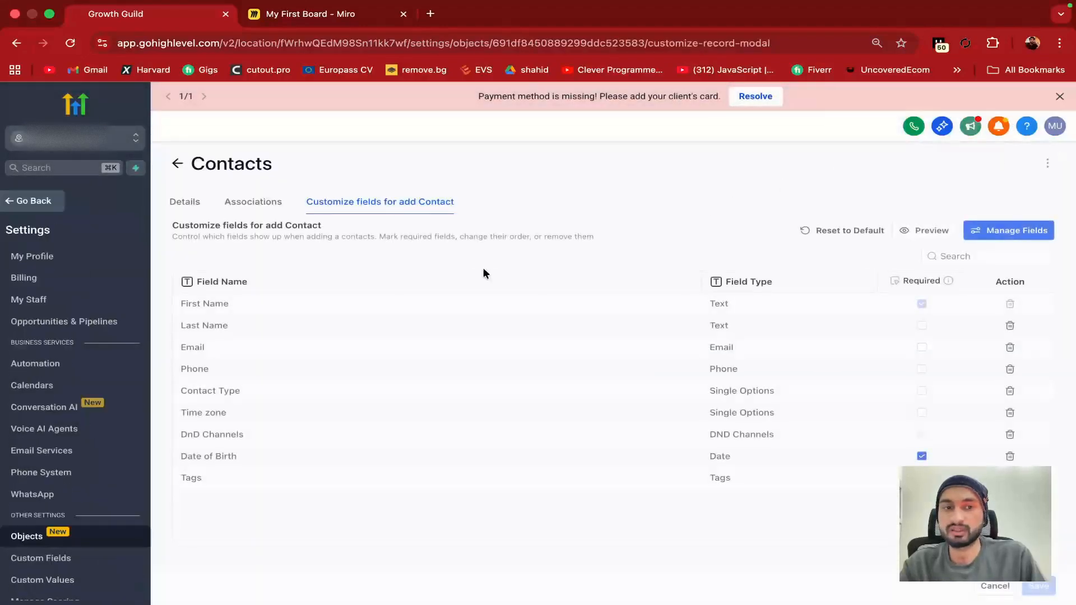
scroll(443, 368, "down", 1)
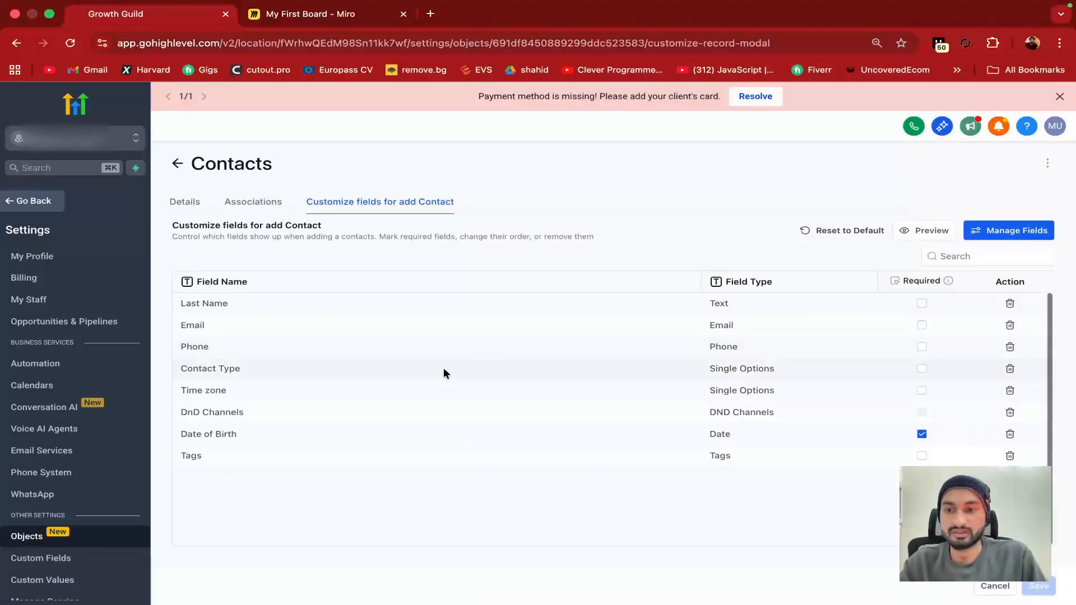
scroll(443, 367, "up", 1)
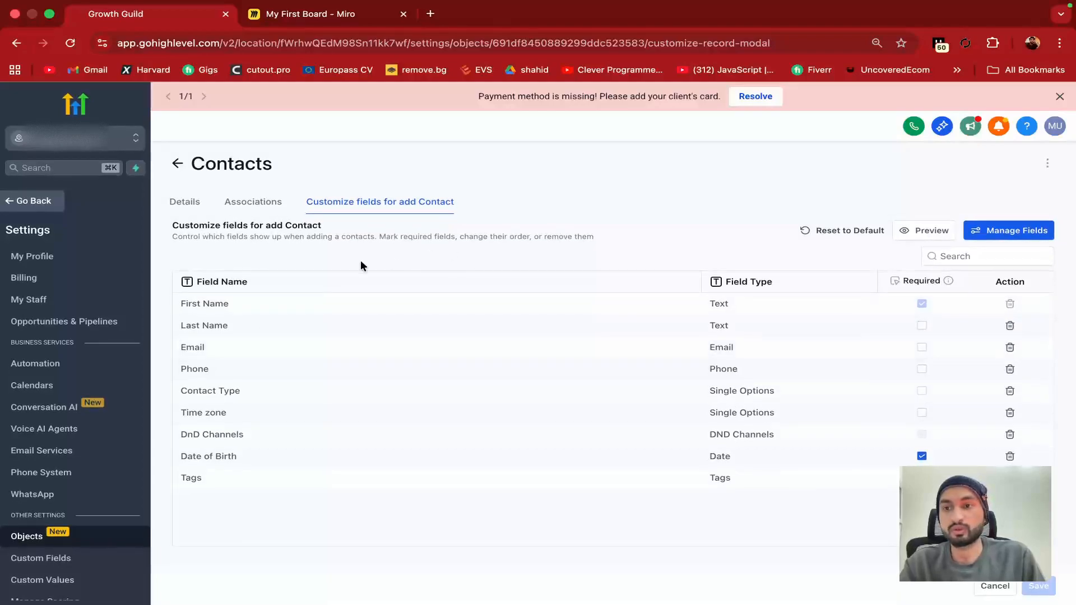
left_click(1002, 238)
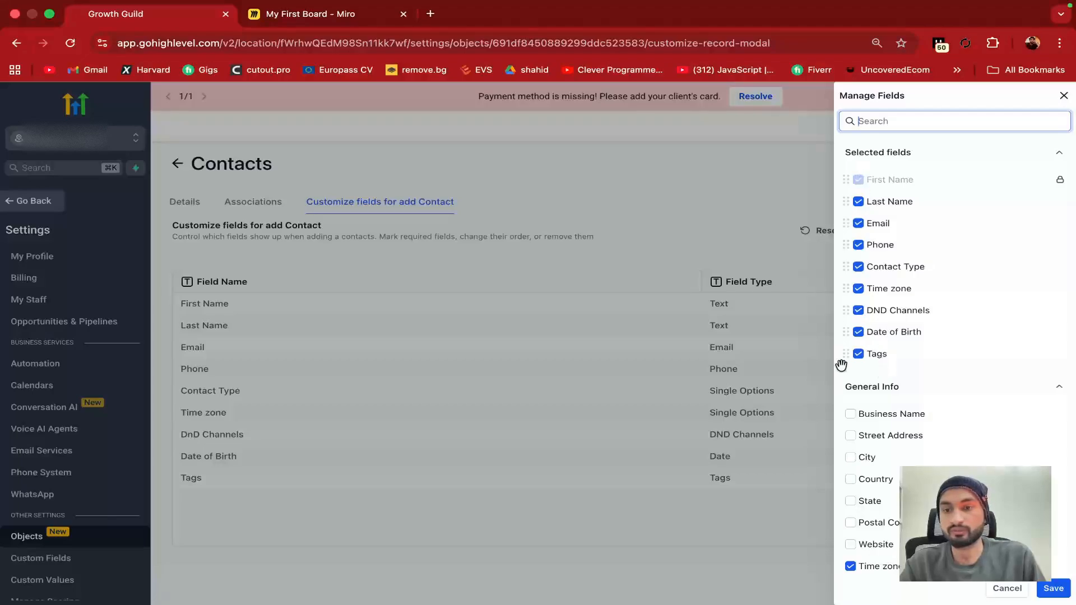
Toggle Business Name, Street Address and City on and off in the form's fields
left_click(850, 415)
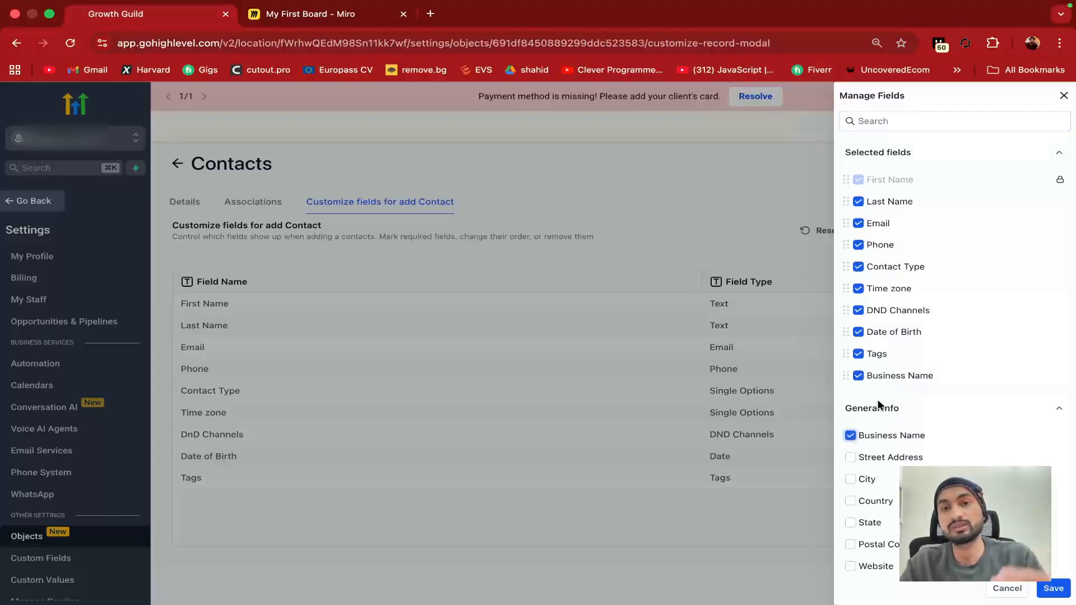
left_click(850, 457)
left_click(851, 478)
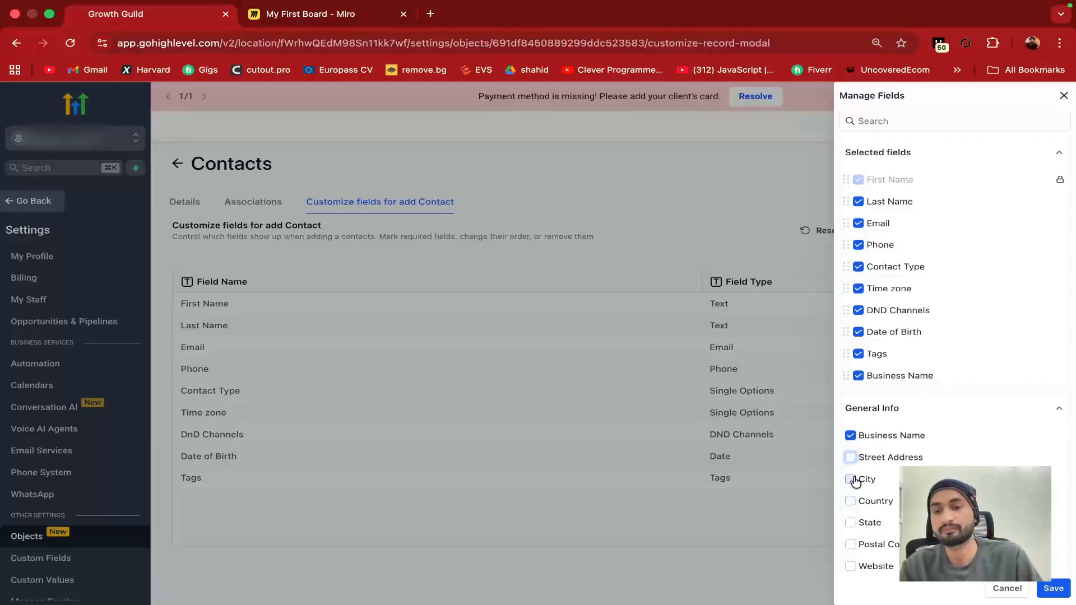
left_click(851, 480)
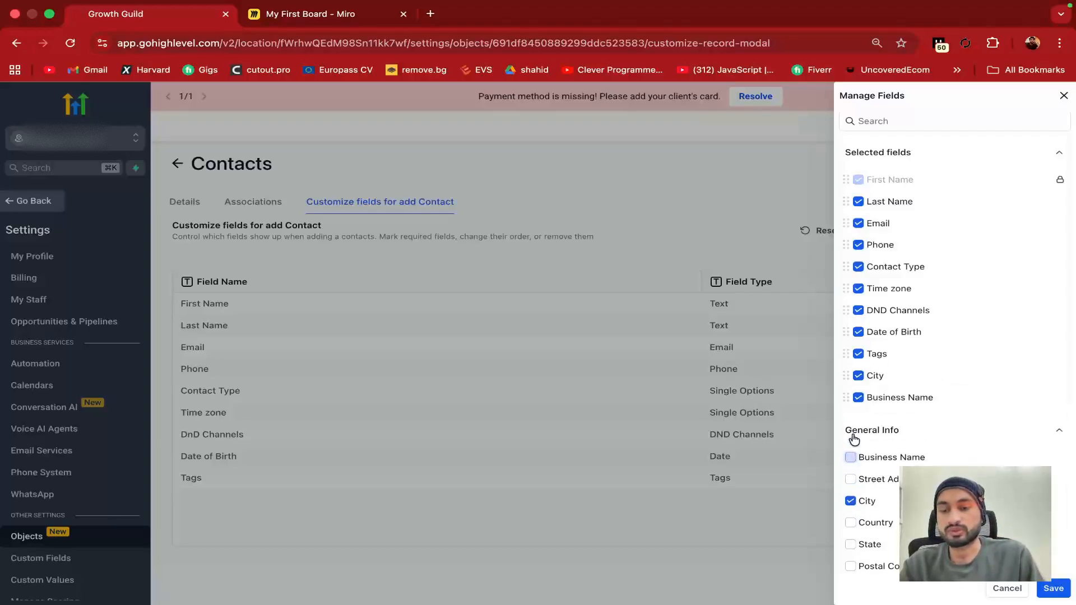
left_click(851, 457)
left_click(851, 457)
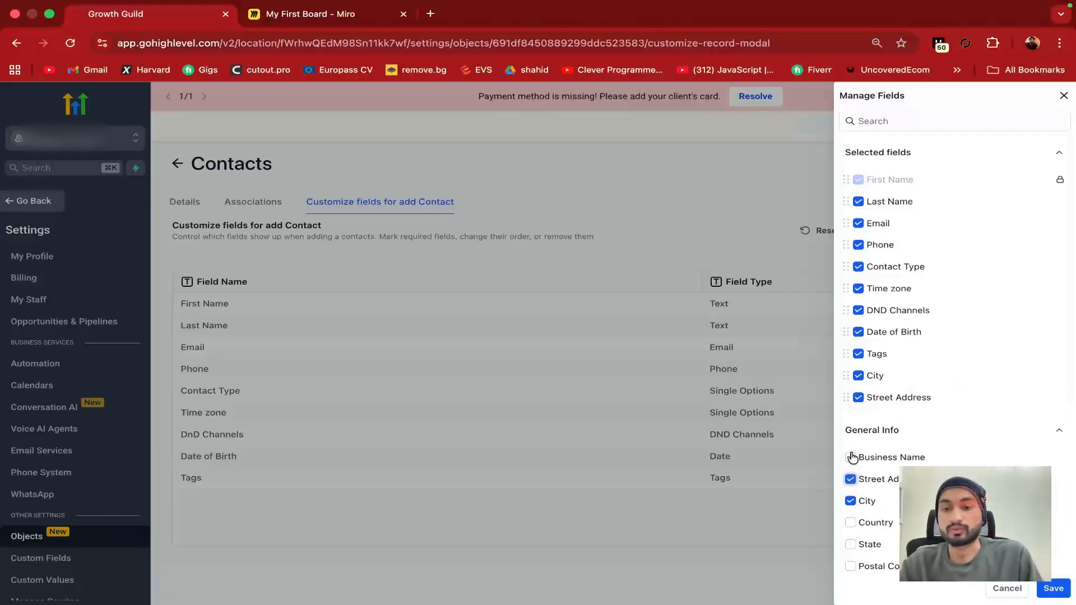
left_click(851, 457)
Scroll through the remaining fields, then cancel so the form's field list stays unchanged
scroll(885, 506, "down", 15)
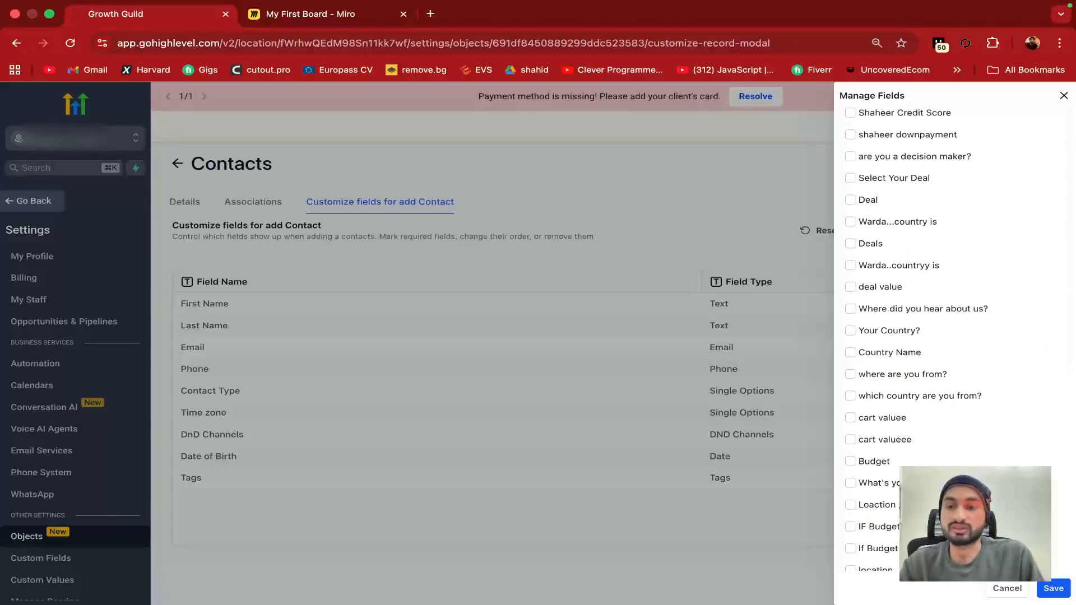
scroll(914, 336, "down", 20)
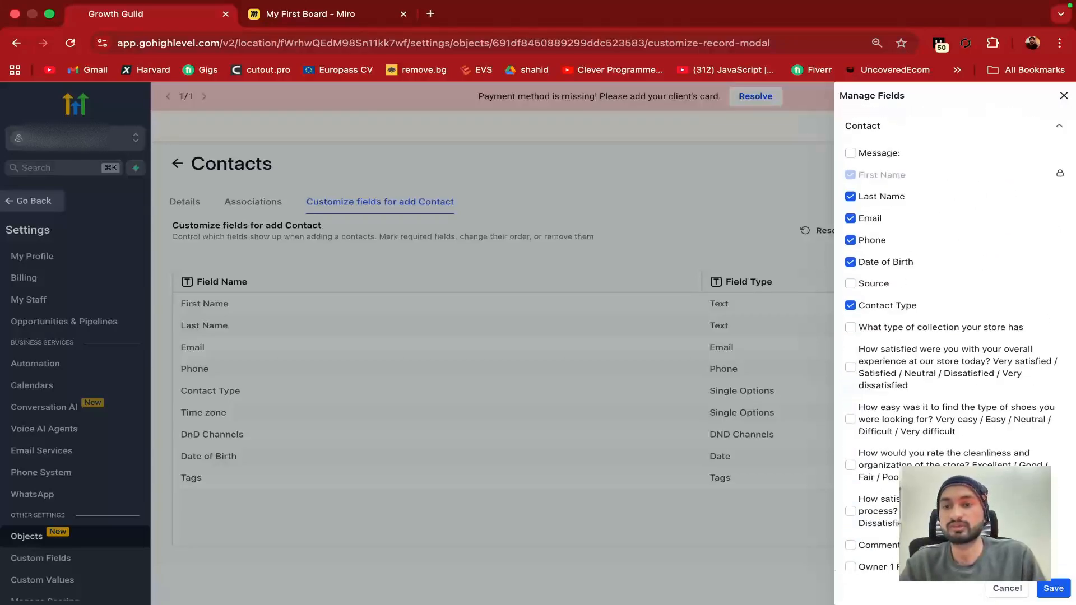
scroll(914, 336, "down", 20)
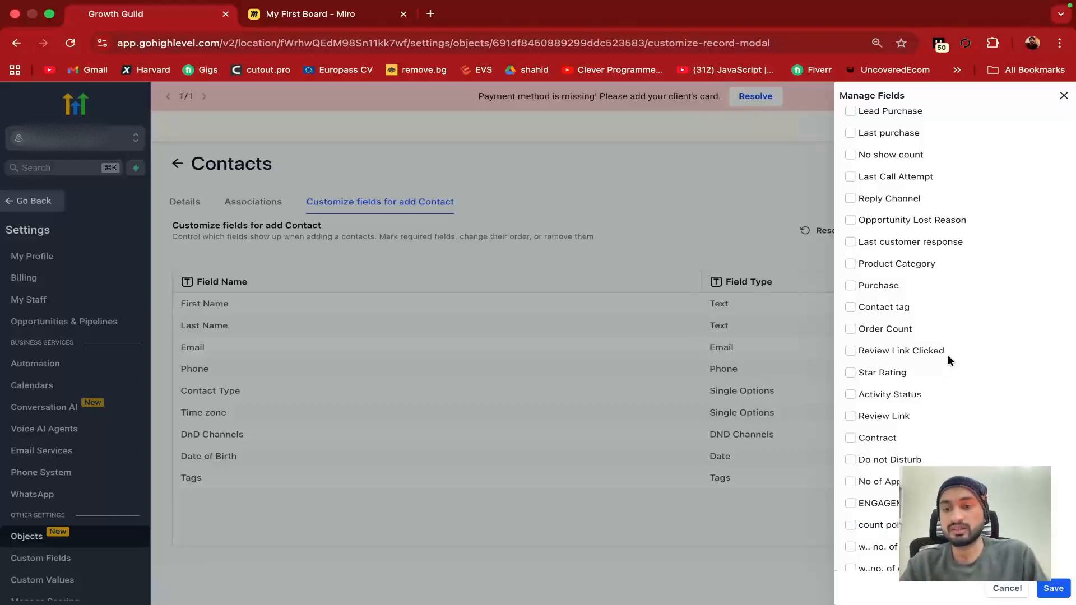
scroll(947, 355, "down", 20)
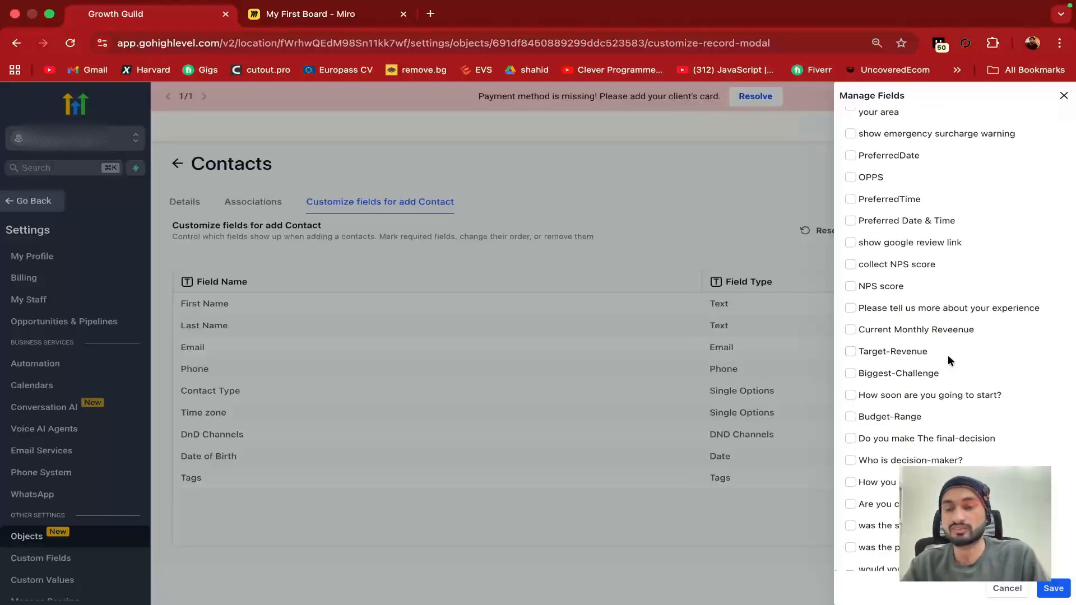
scroll(948, 355, "down", 1)
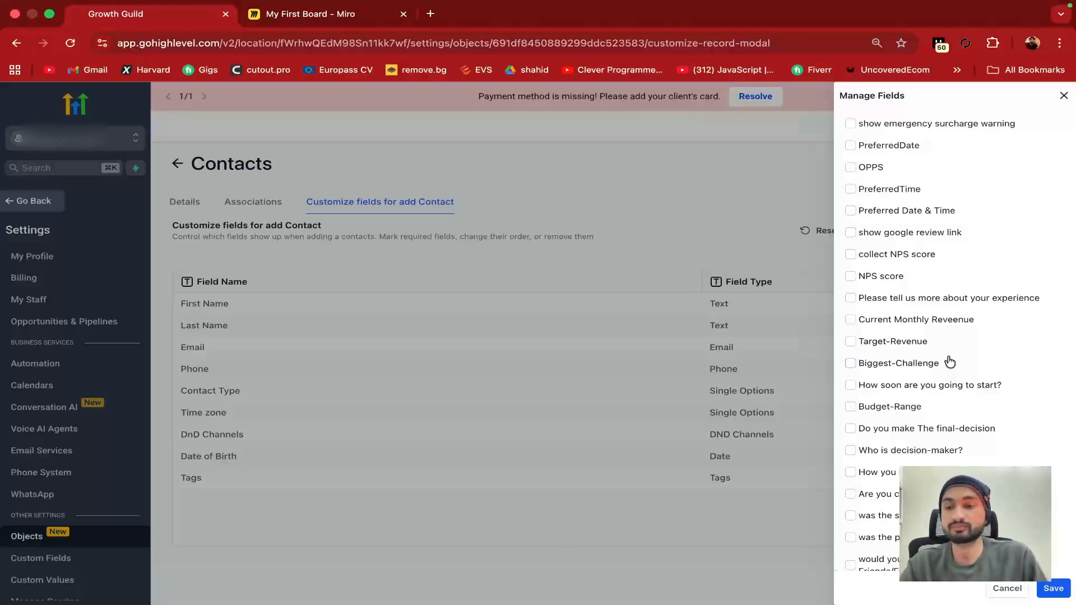
scroll(949, 359, "down", 5)
scroll(871, 438, "down", 6)
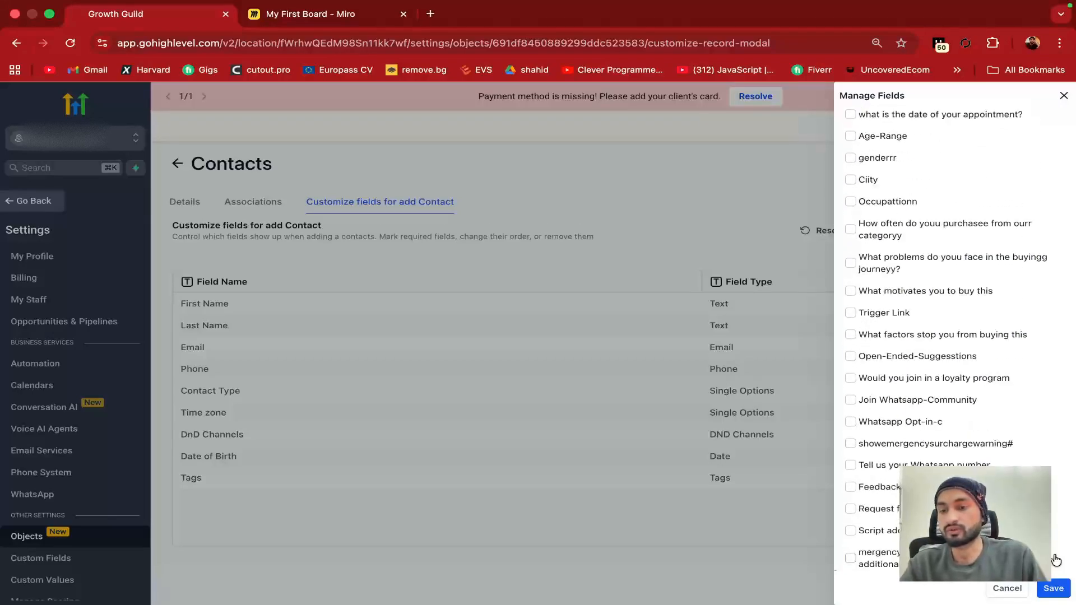
left_click(1007, 589)
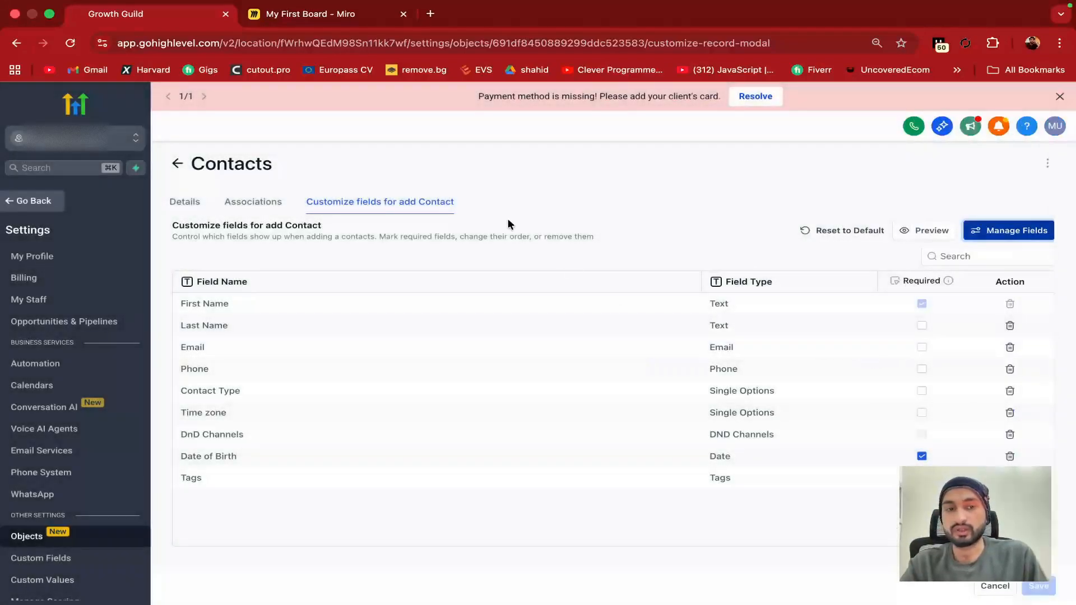
Leave the Objects settings and return to the Contacts list
left_click(178, 164)
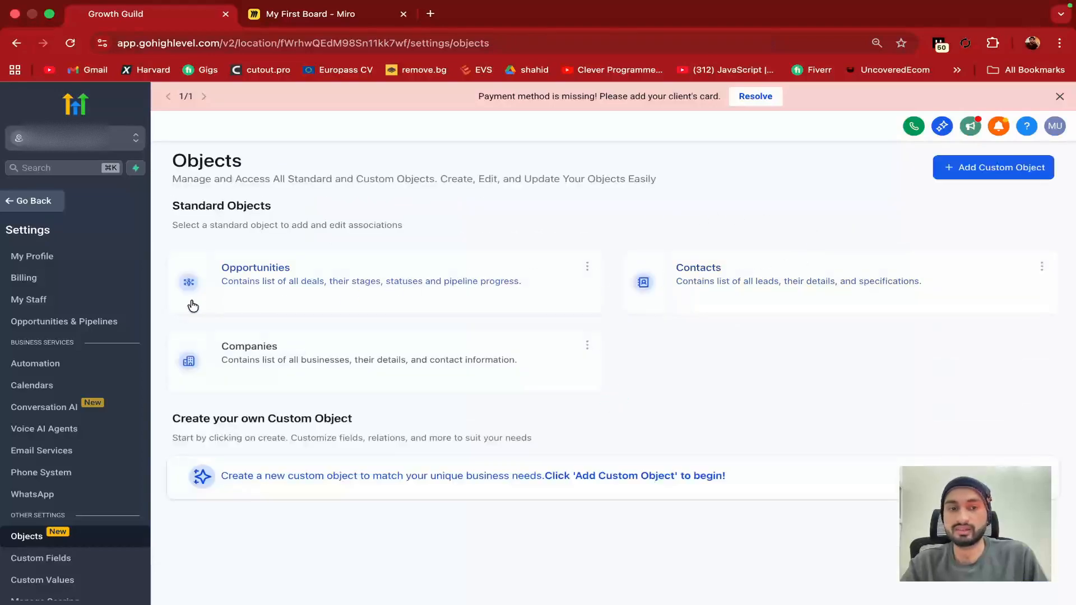
left_click(20, 207)
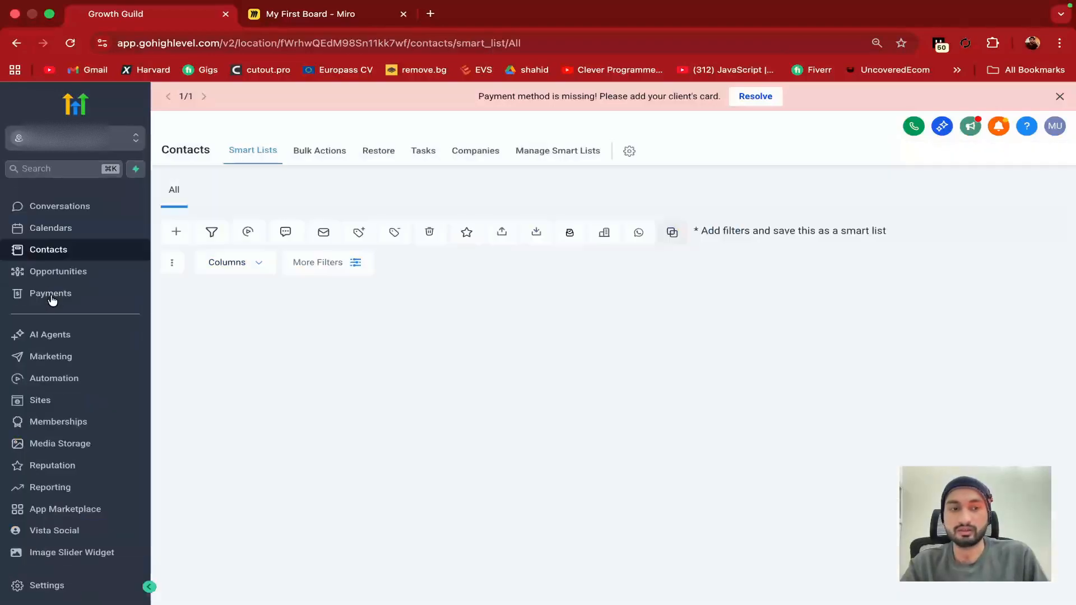
left_click(56, 272)
left_click(68, 250)
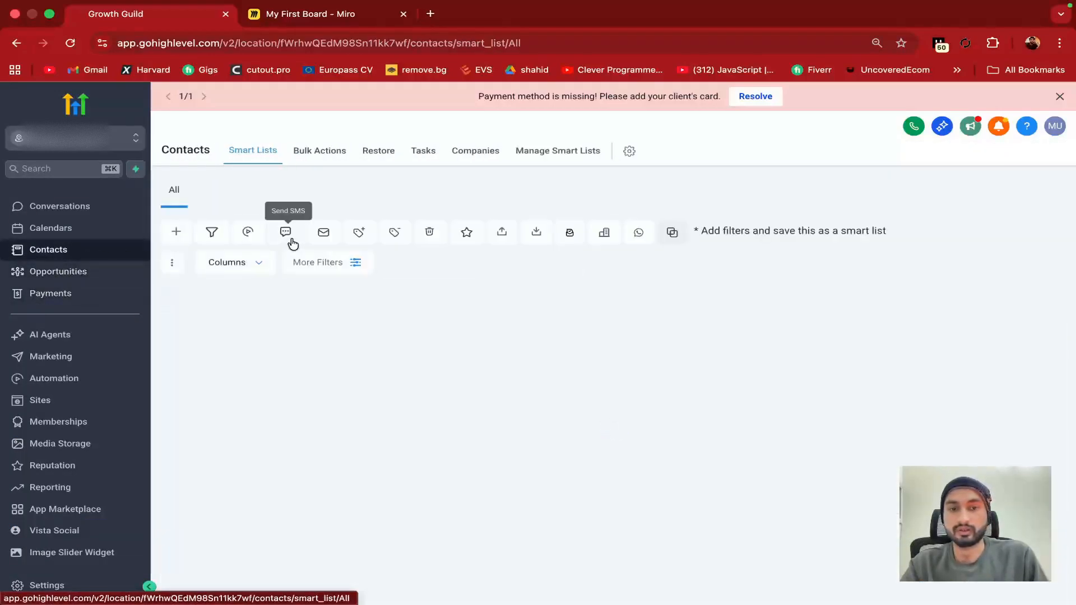
Check a blank new contact form, try adding a second email, and cancel
left_click(172, 236)
scroll(912, 430, "down", 1)
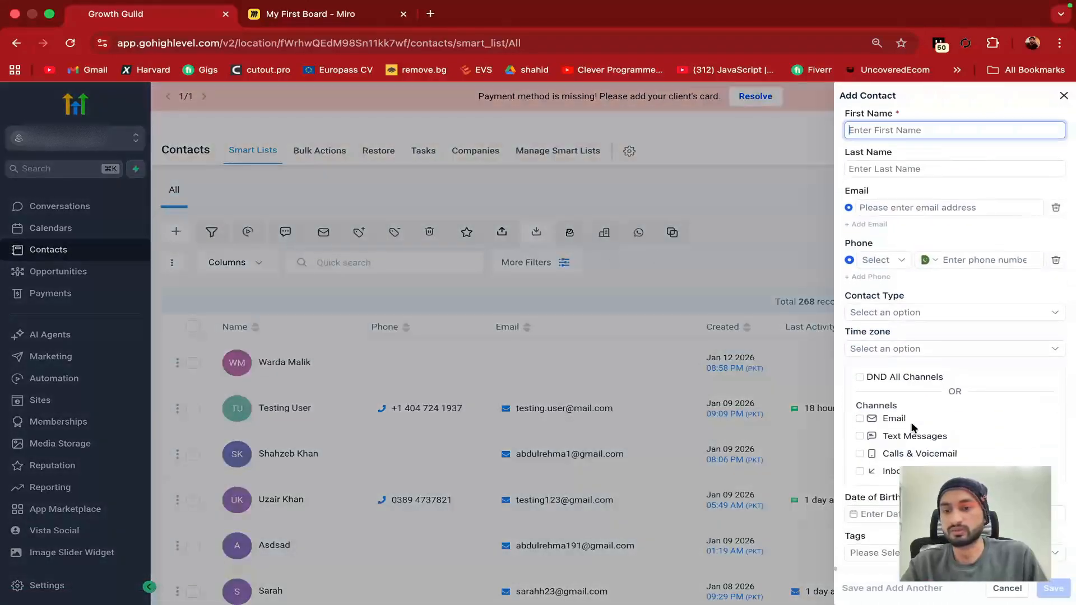
scroll(914, 354, "up", 1)
scroll(895, 362, "down", 1)
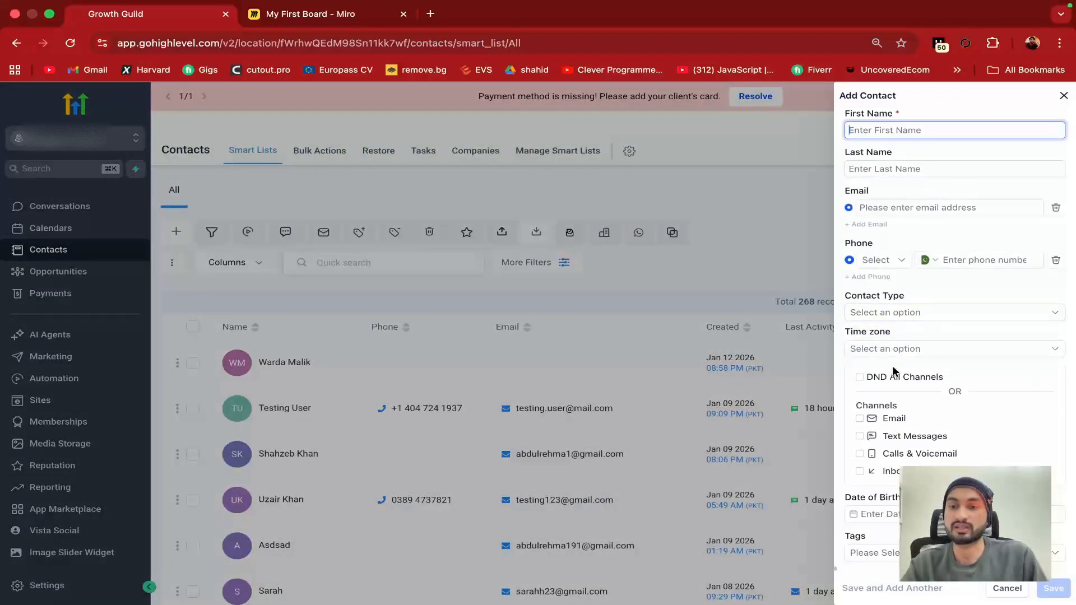
scroll(895, 368, "up", 1)
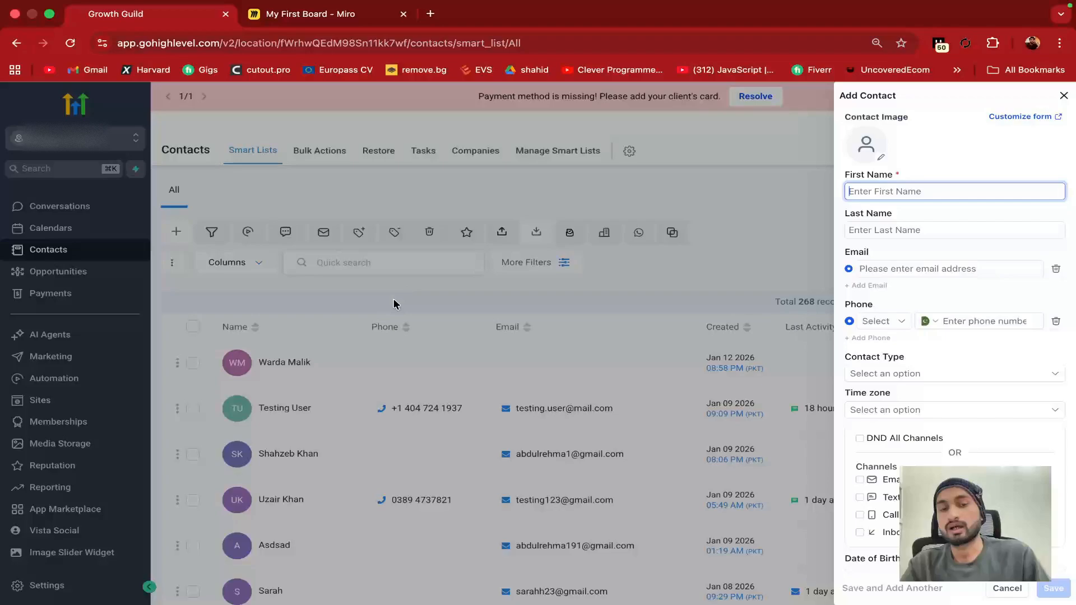
left_click(855, 285)
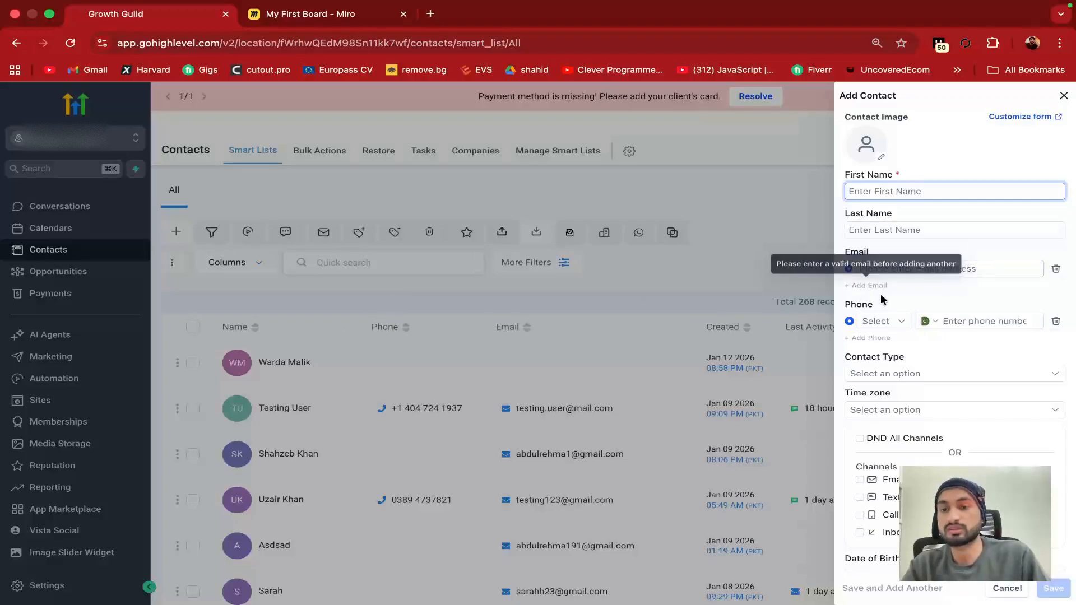
left_click(1008, 588)
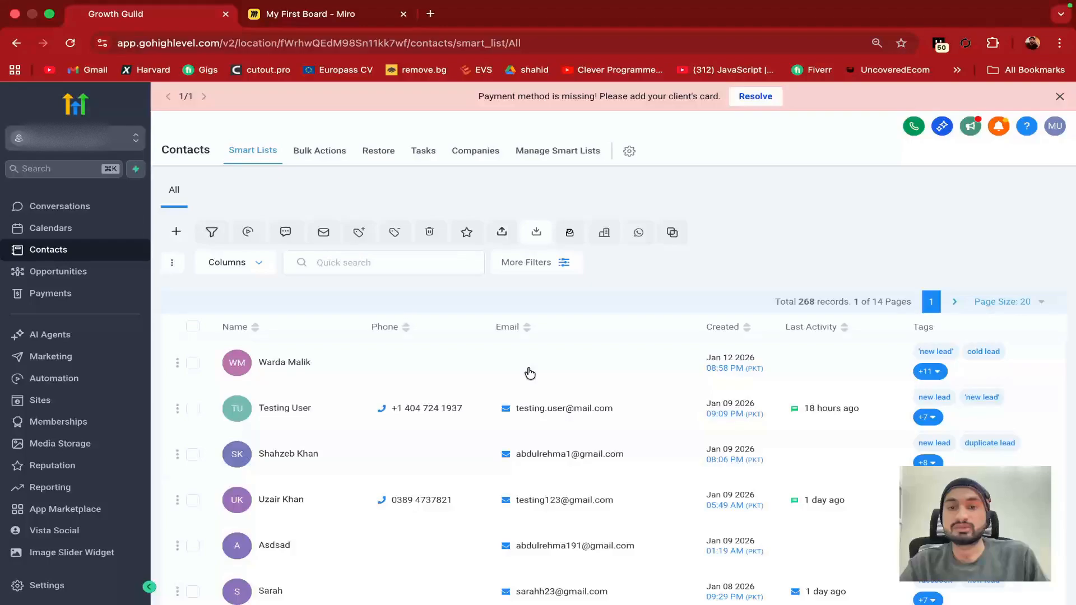
Reopen and cancel the new contact form, then go to Opportunities
left_click(176, 232)
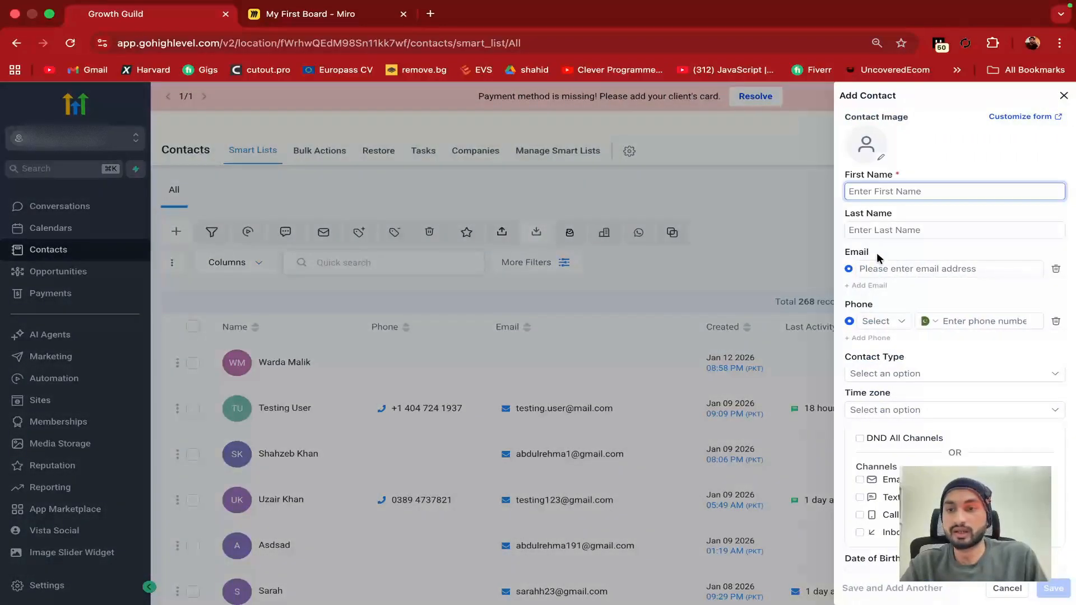
left_click(1005, 587)
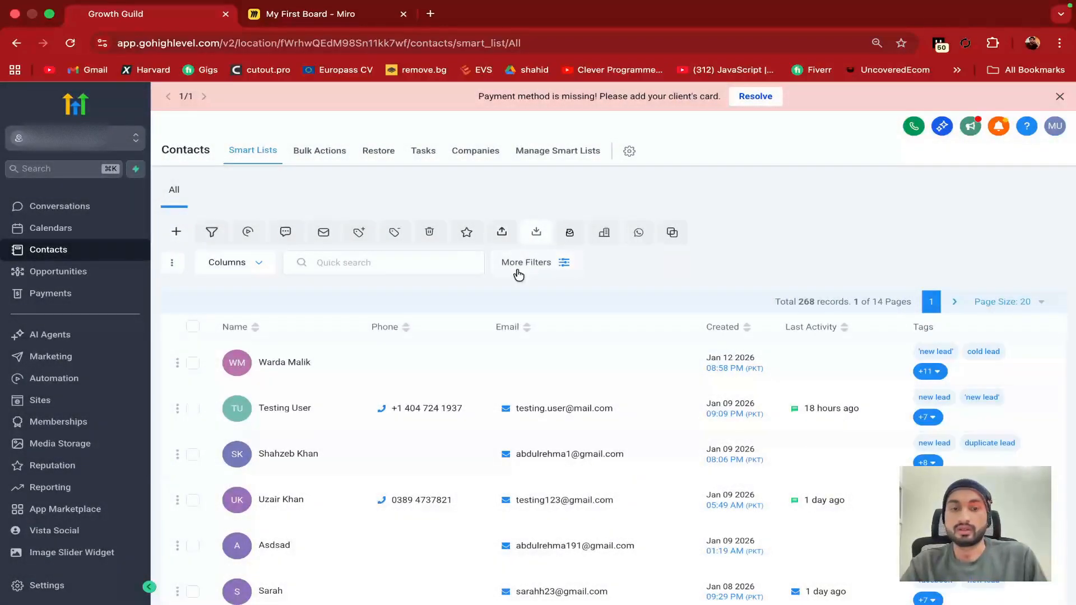
left_click(61, 274)
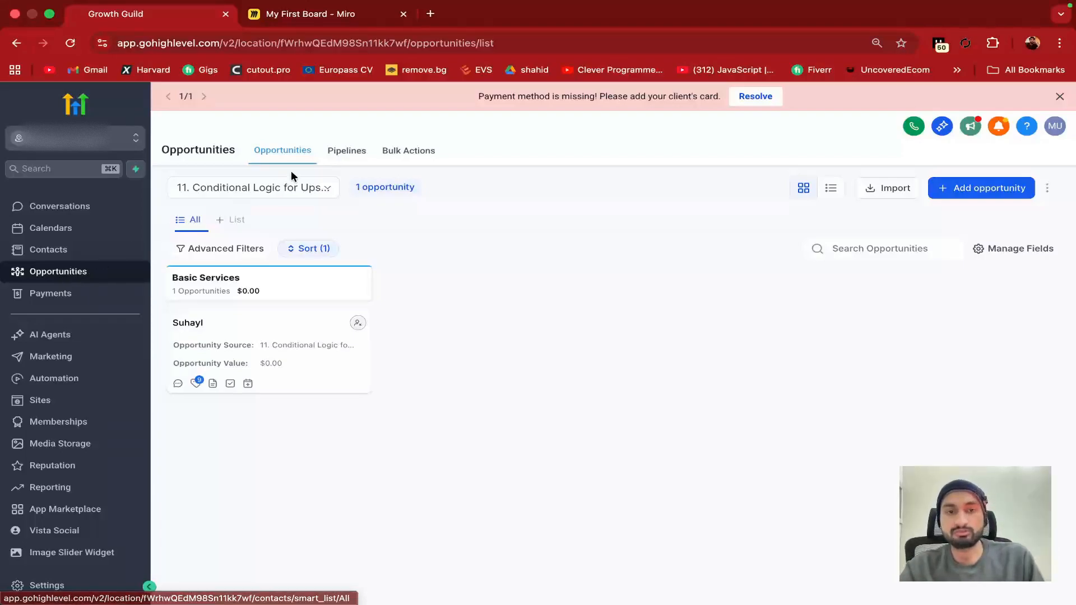
Show the Pipelines list of 106 pipelines with stage counts and last-updated dates
left_click(348, 149)
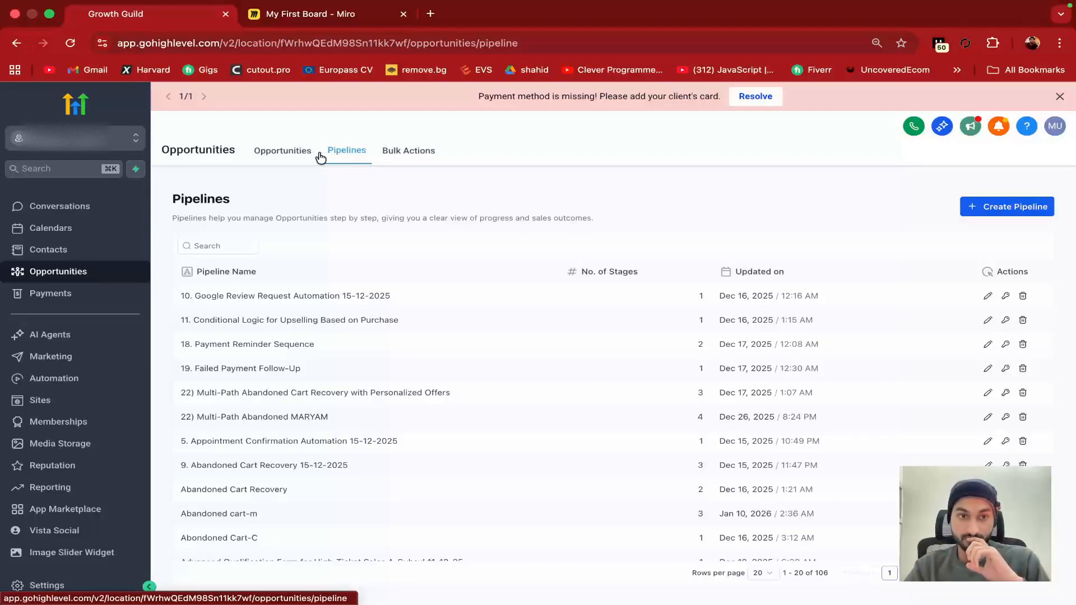
left_click(288, 153)
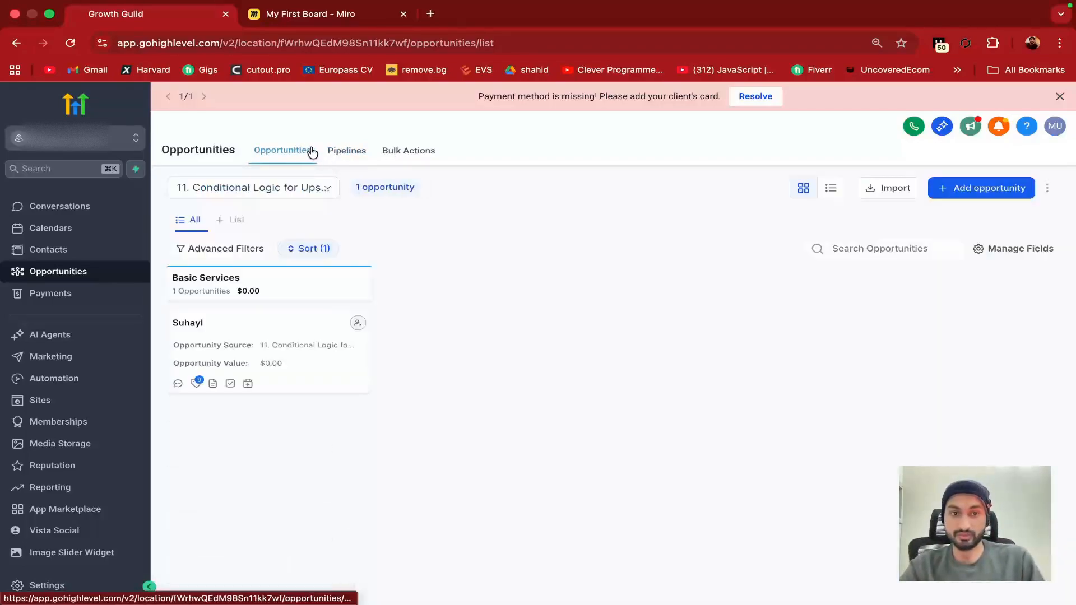
left_click(344, 152)
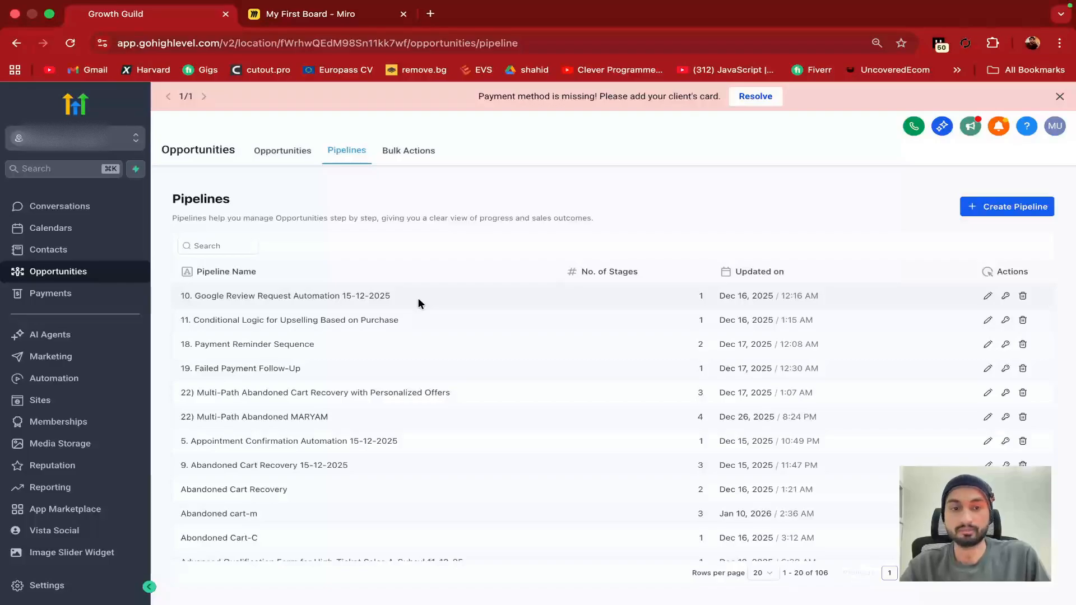
Switch desktops to the presentation slide explaining pipelines, stages and opportunities
key("ctrl+Left")
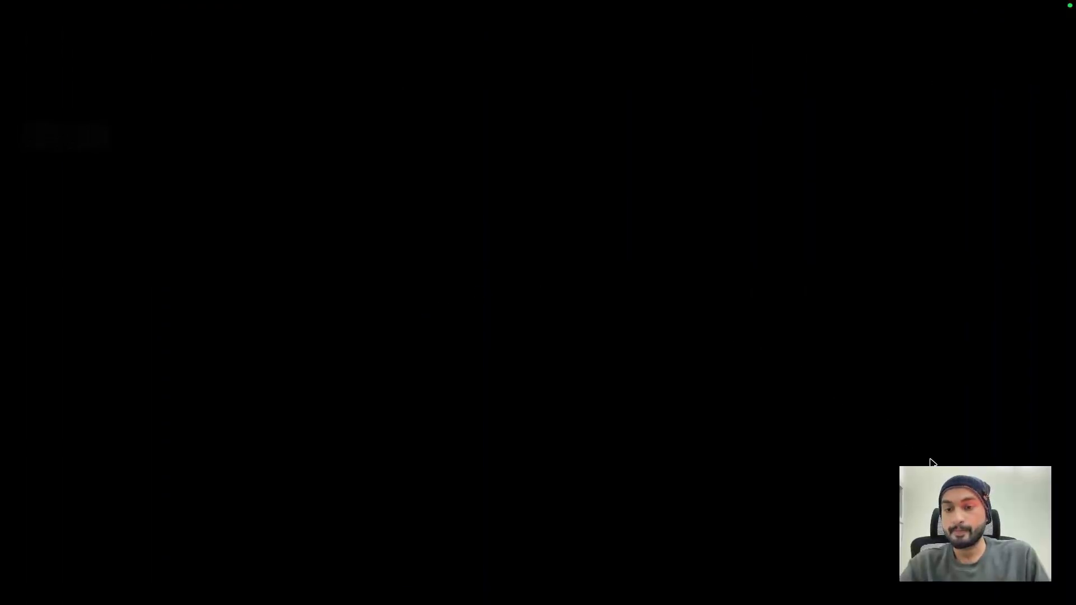
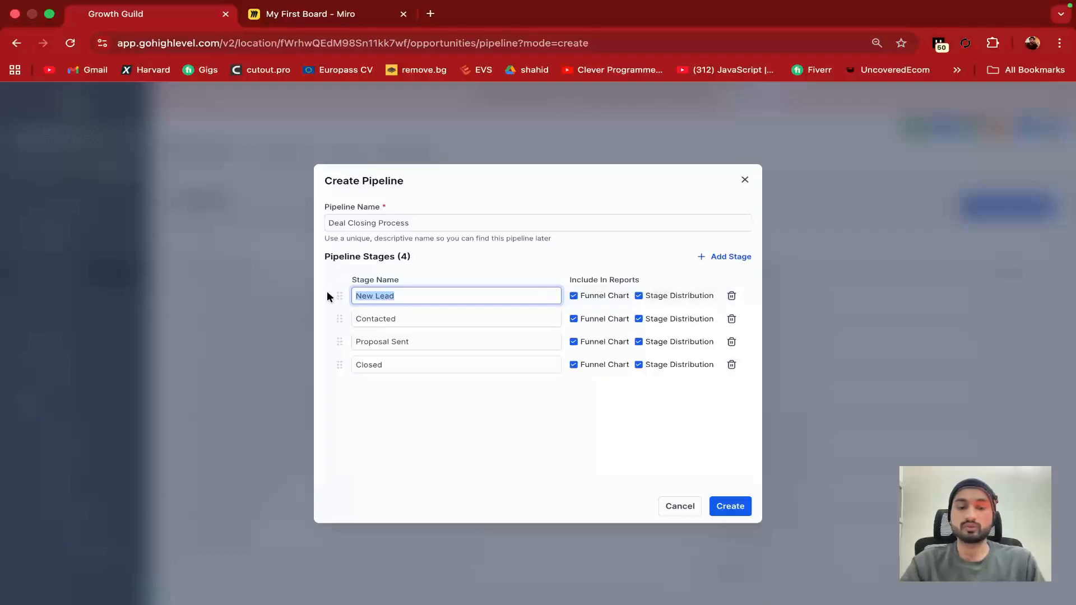
Revert the first stage name back to New Lead
type("1st stage")
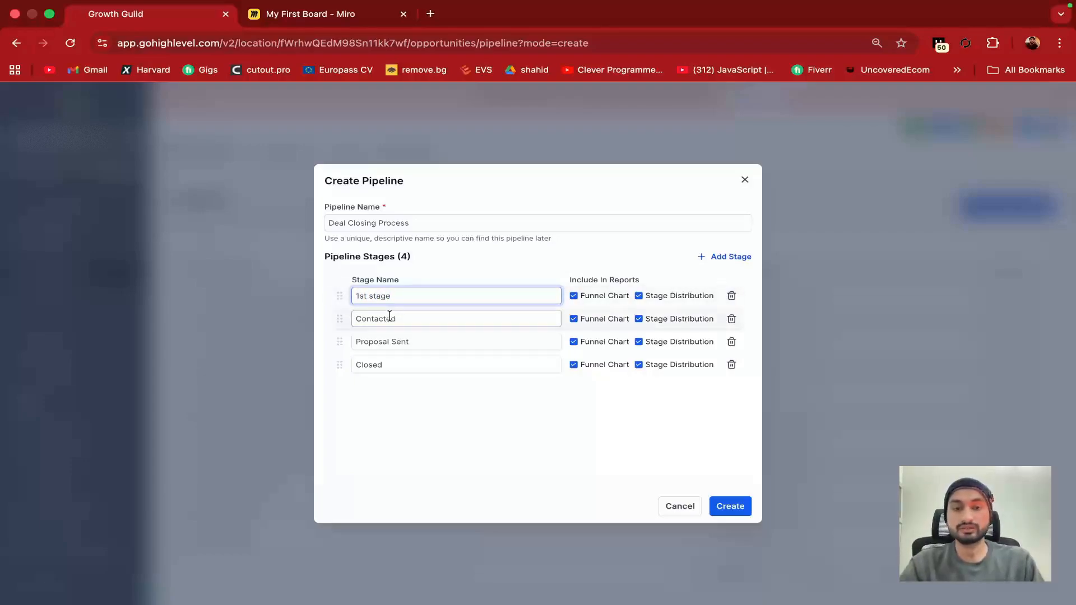
left_click(406, 318)
left_click(428, 298)
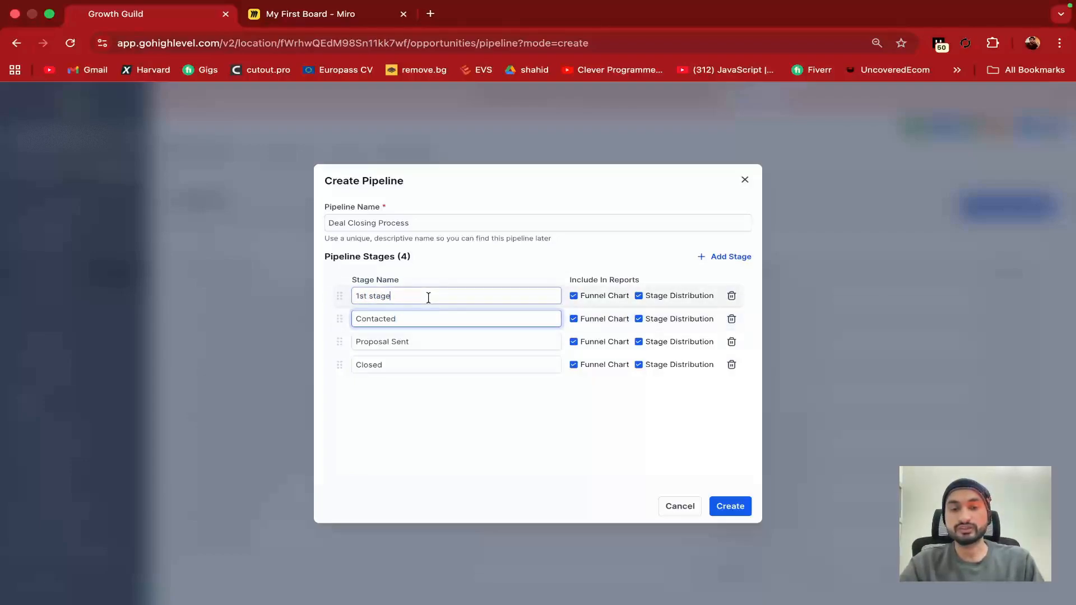
key("super+z")
left_click(474, 275)
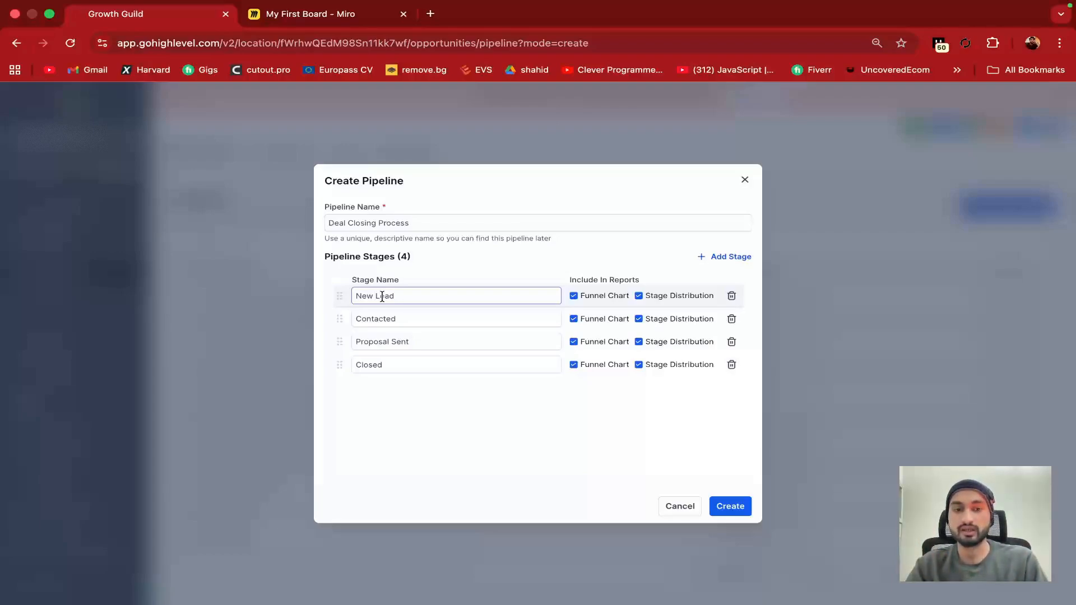
Review the Contacted, Proposal Sent and Closed stage names, then add a fifth stage row
left_click(373, 317)
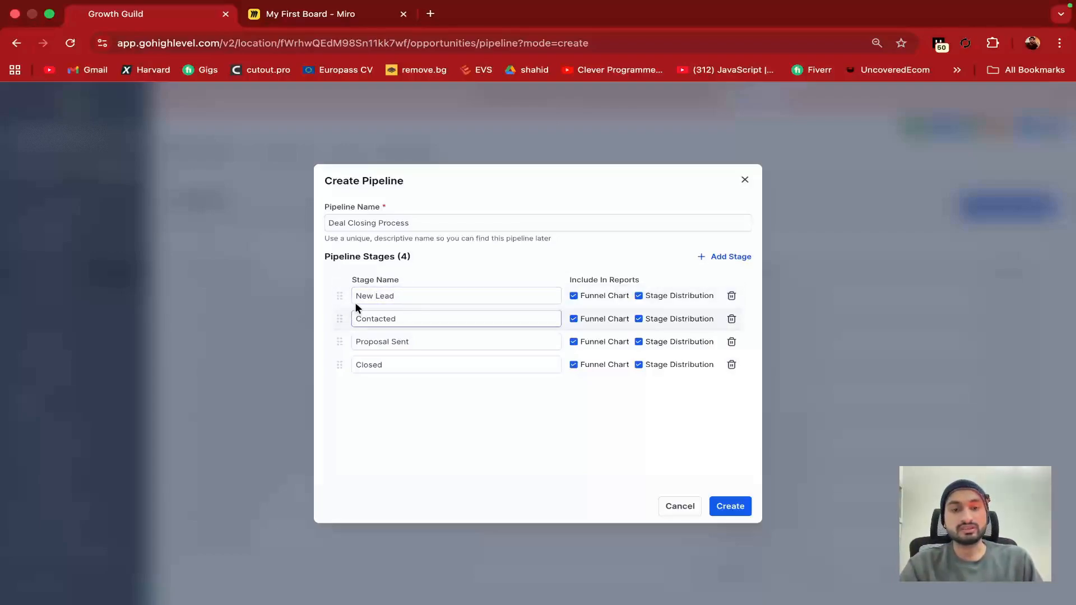
left_click_drag(355, 320, 403, 320)
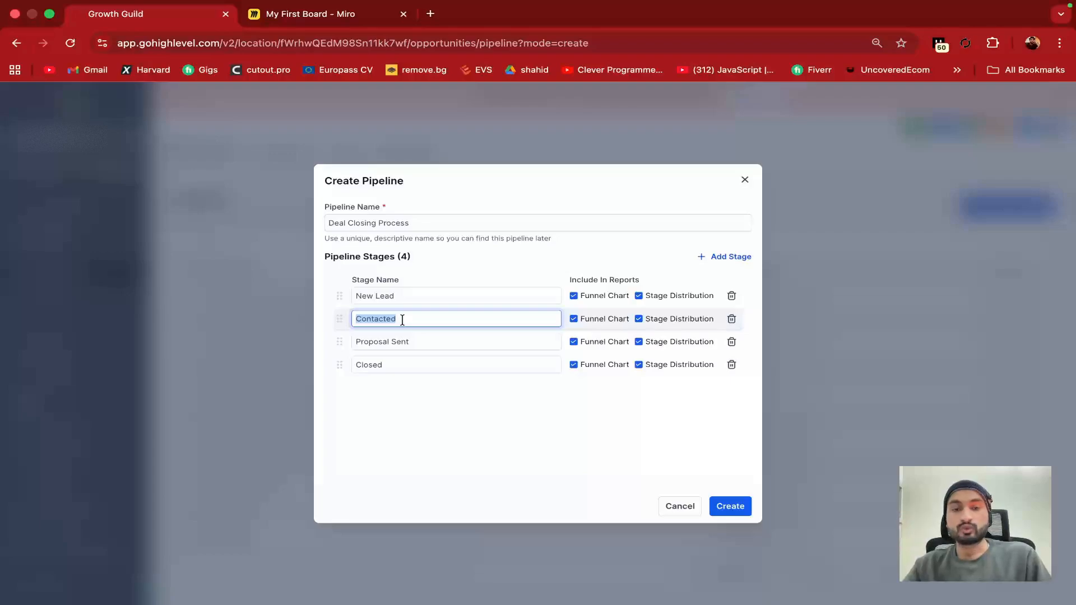
left_click(402, 320)
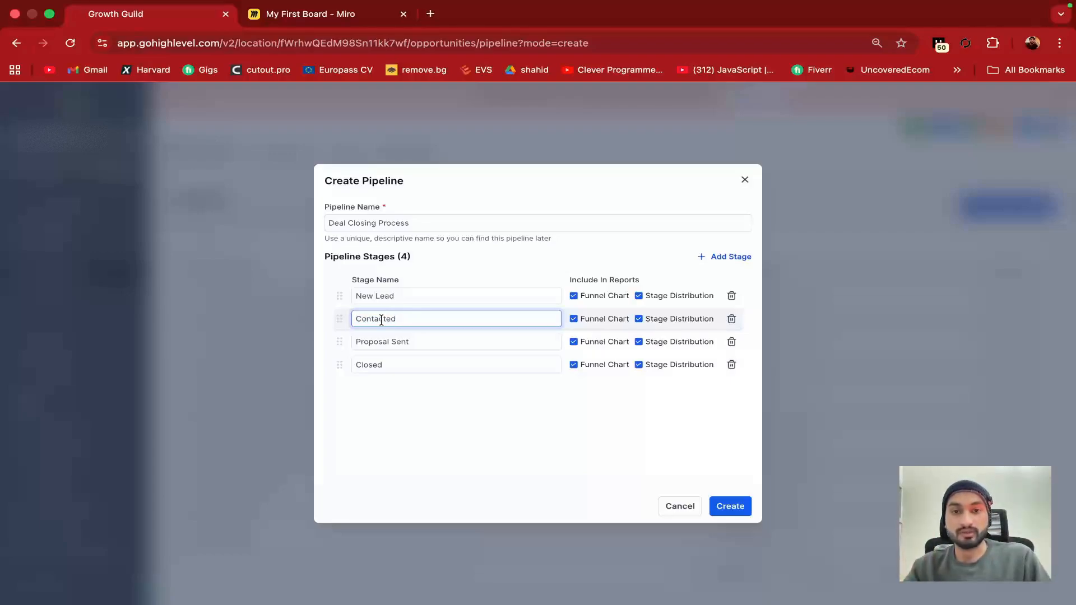
double_click(404, 342)
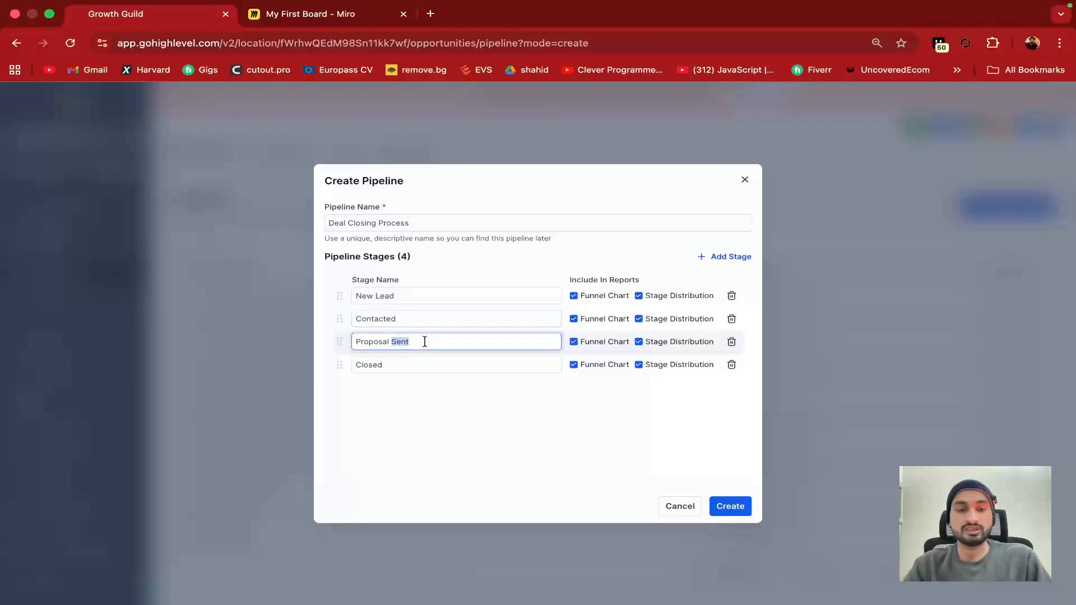
left_click(425, 342)
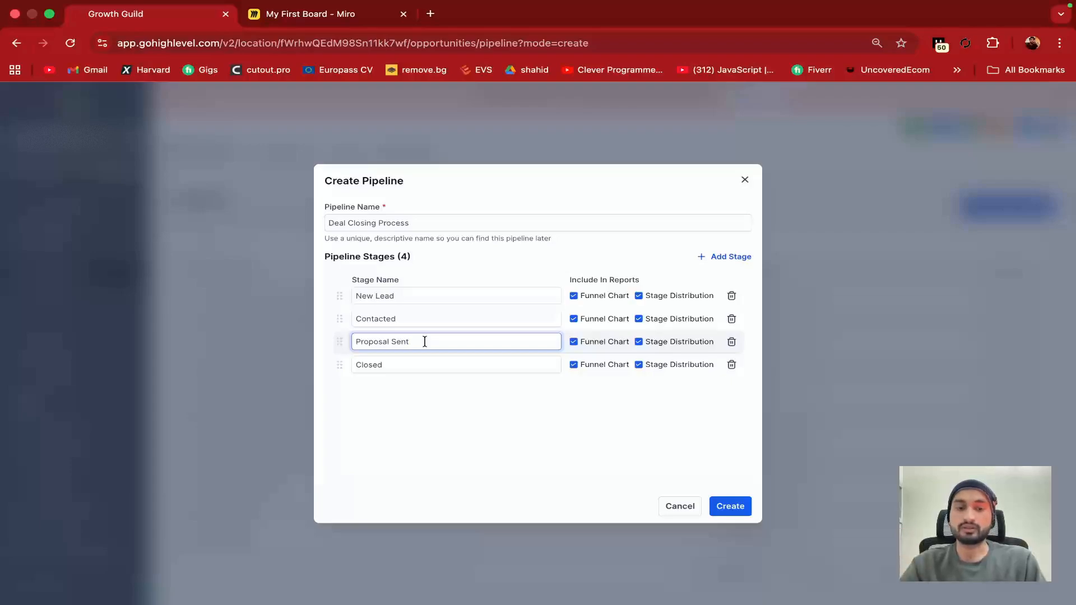
double_click(395, 364)
left_click(426, 366)
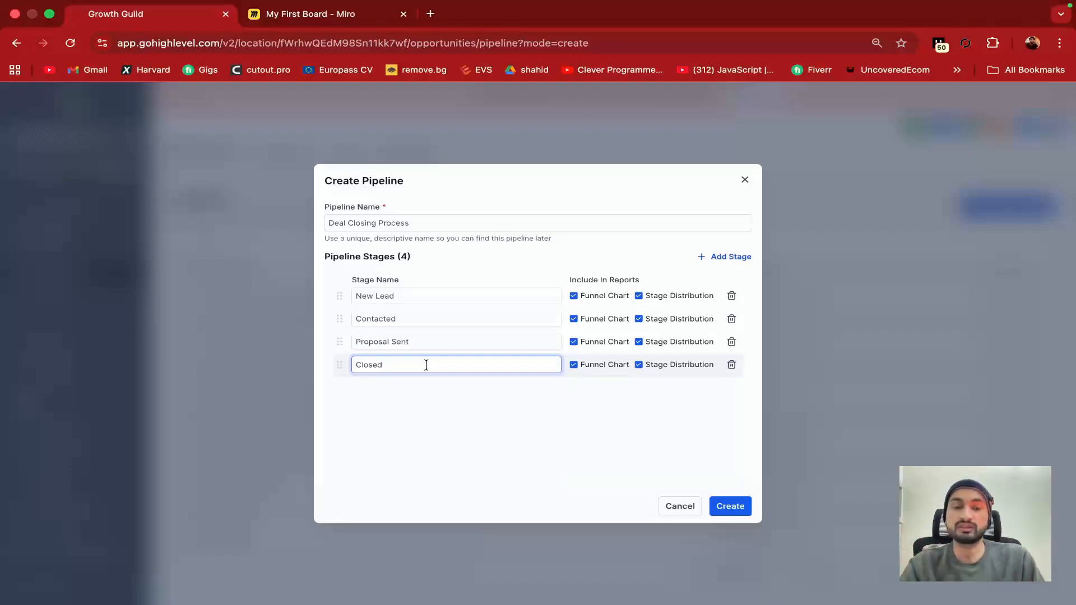
left_click(447, 403)
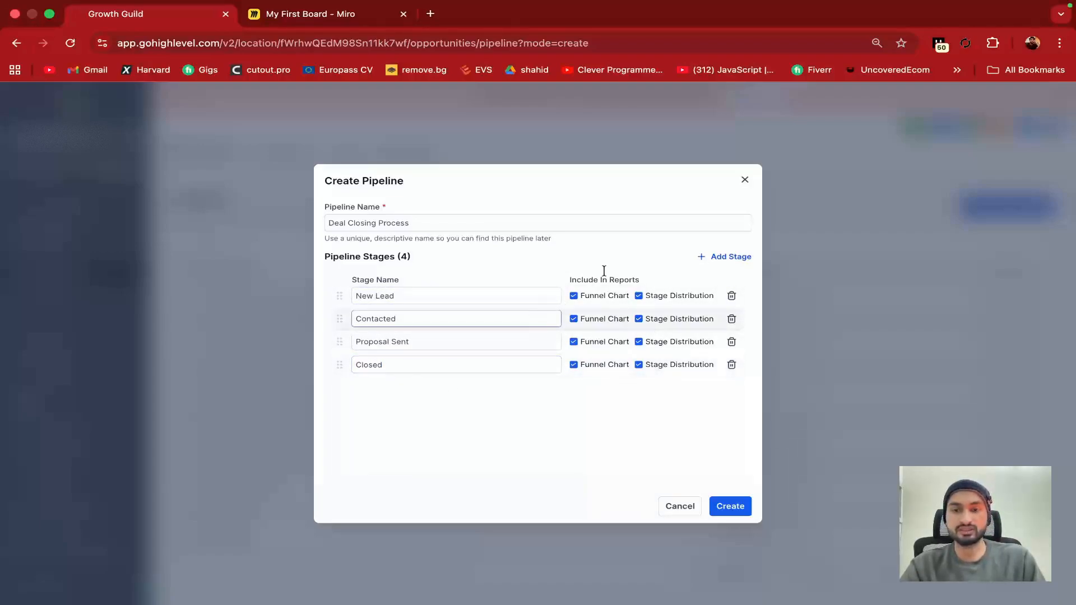
left_click(710, 258)
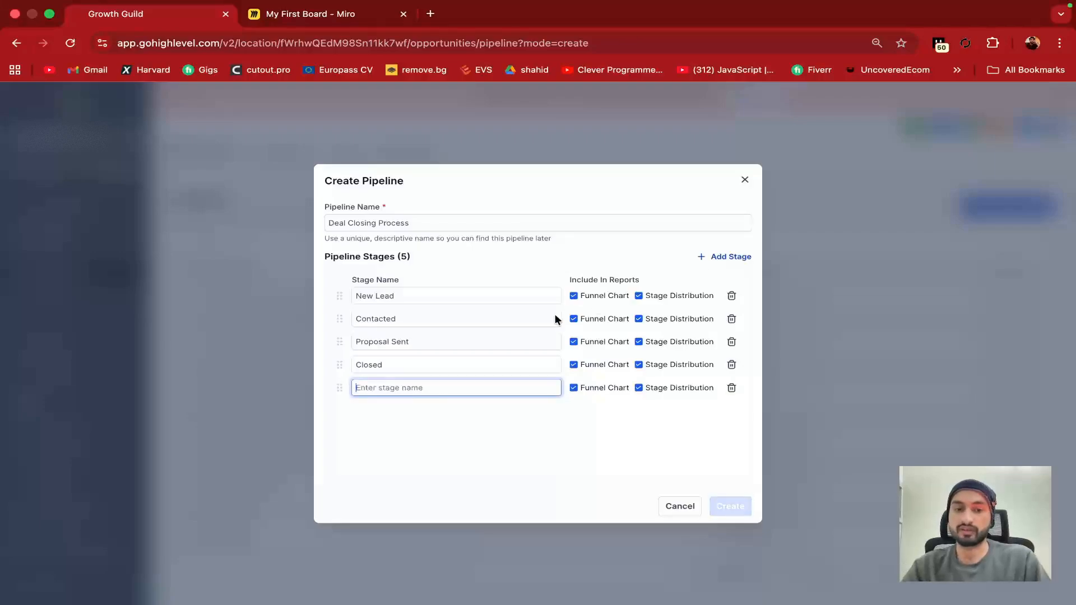
Name the fifth stage 'Discount offer' and create the Deal Closing Process pipeline
type("Dics=")
key("BackSpace")
key("BackSpace")
key("BackSpace")
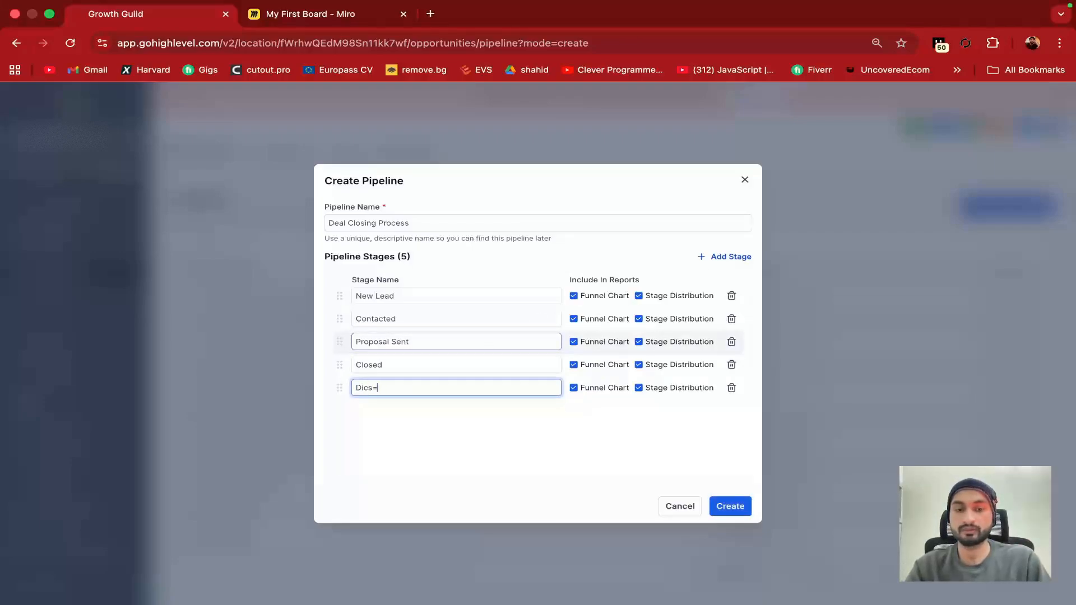
type("scount")
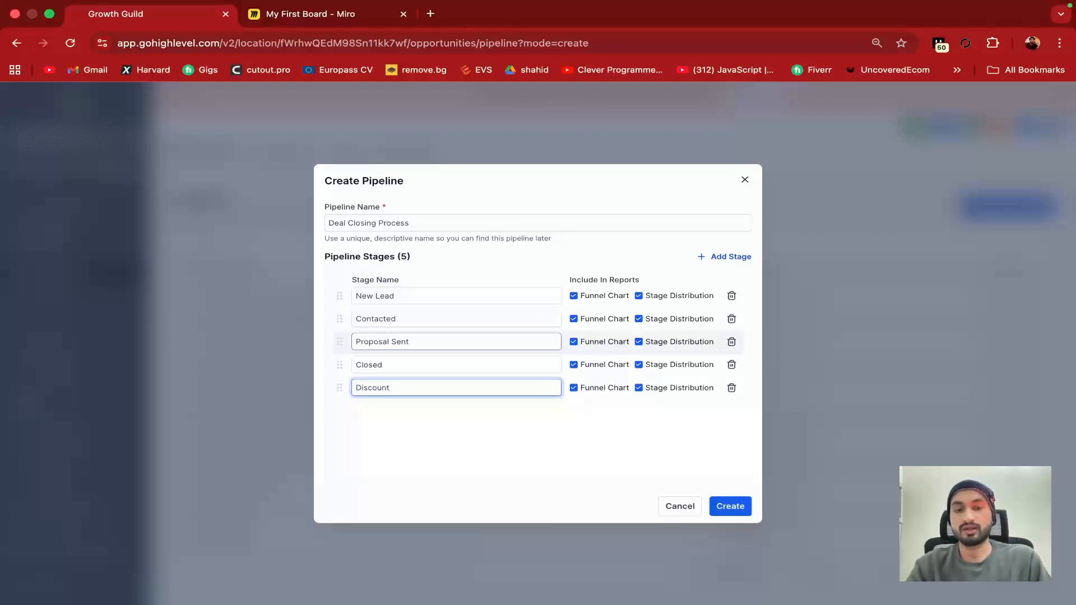
type(" offer")
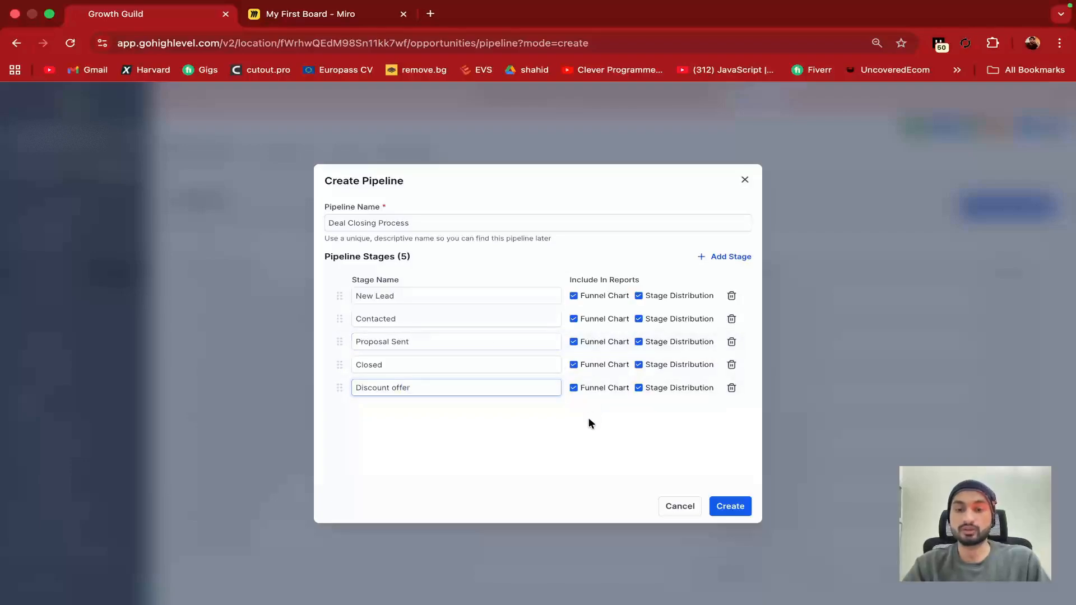
left_click(589, 419)
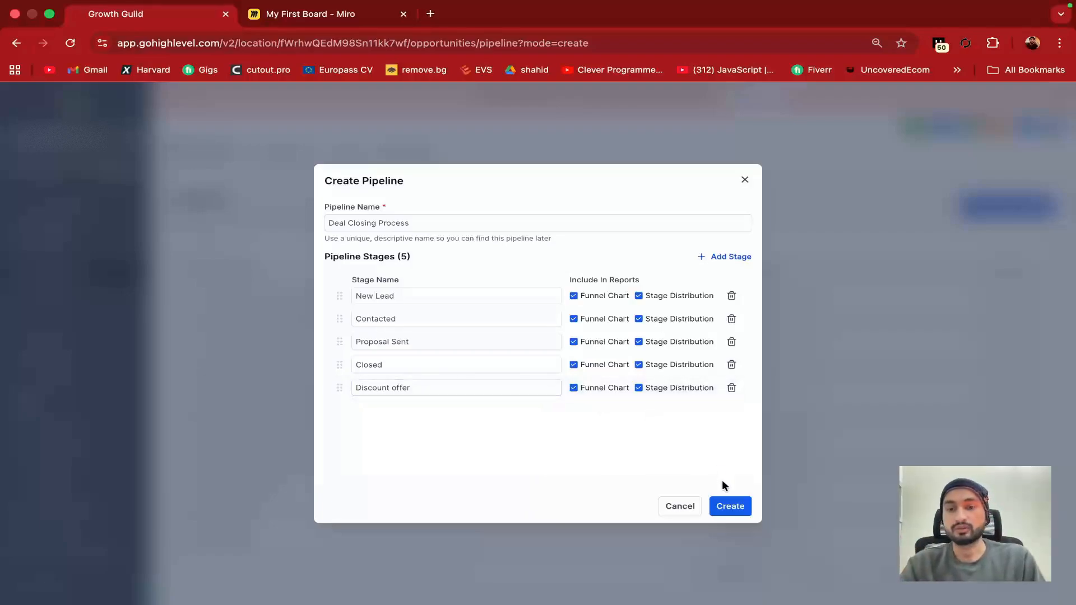
left_click(727, 507)
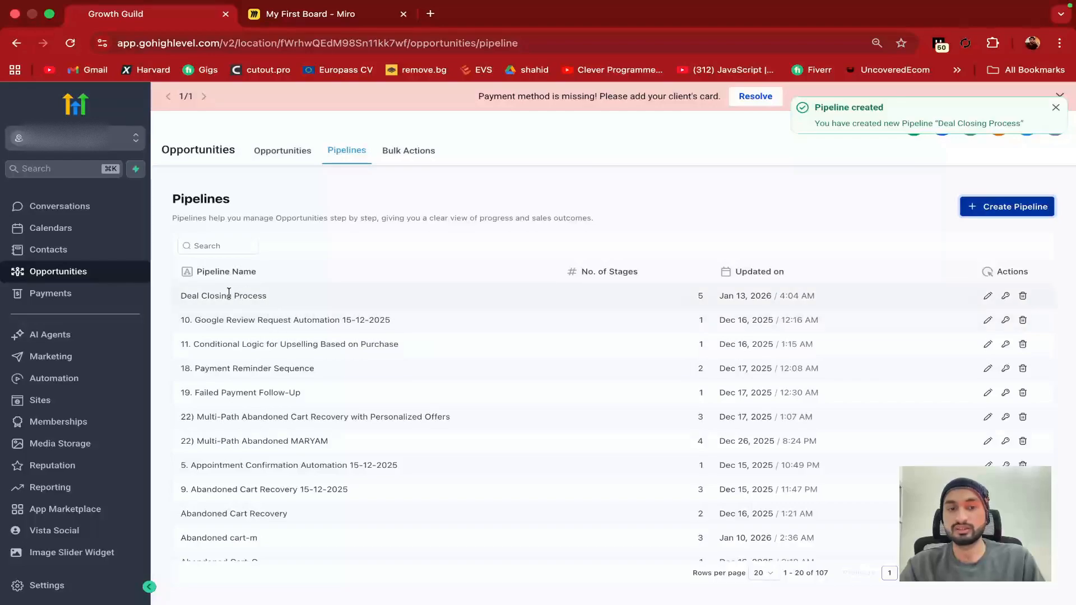
Highlight the new Deal Closing Process entry in the Pipelines table, then switch to the Opportunities board
left_click_drag(184, 291, 312, 291)
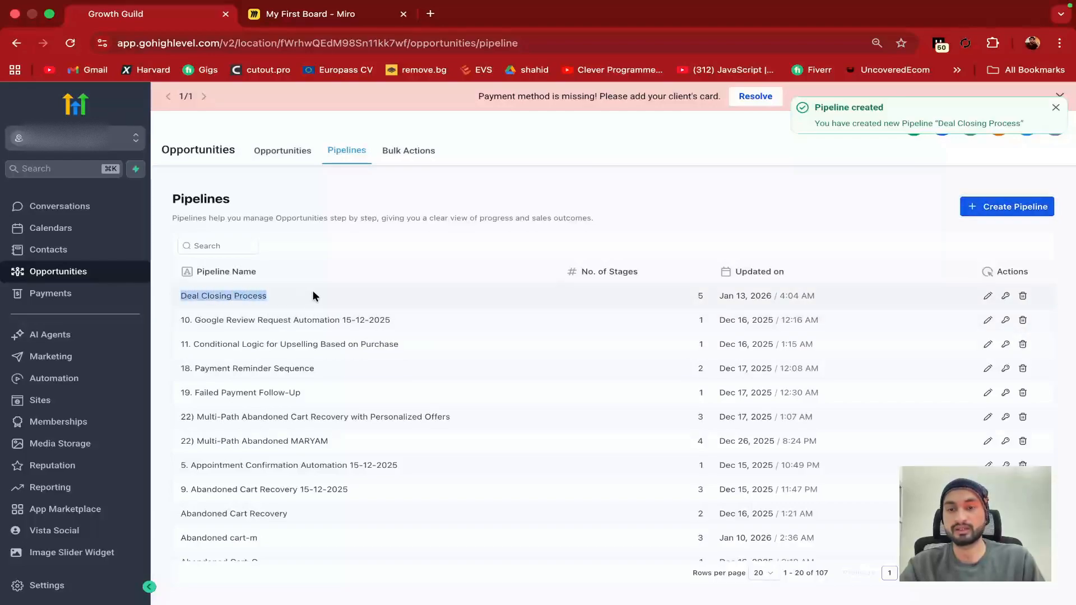
left_click(313, 290)
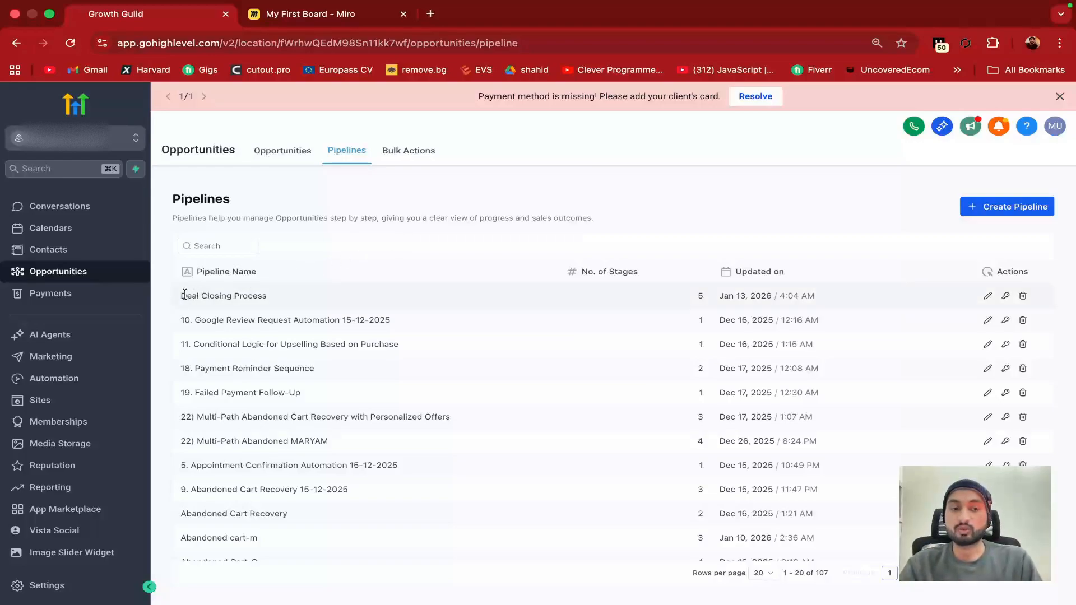
left_click_drag(180, 296, 268, 294)
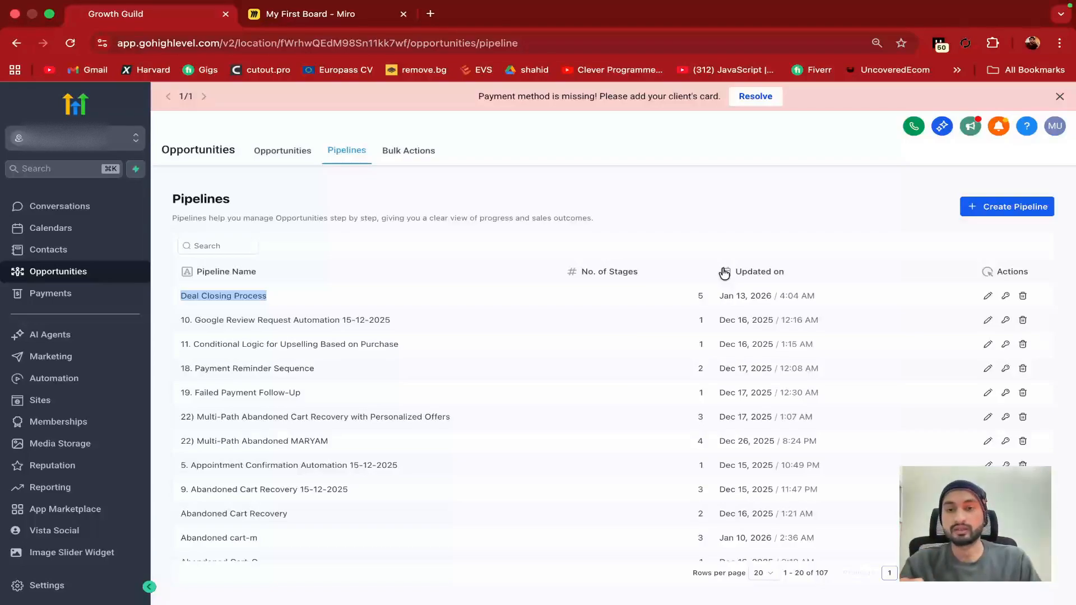
left_click(654, 224)
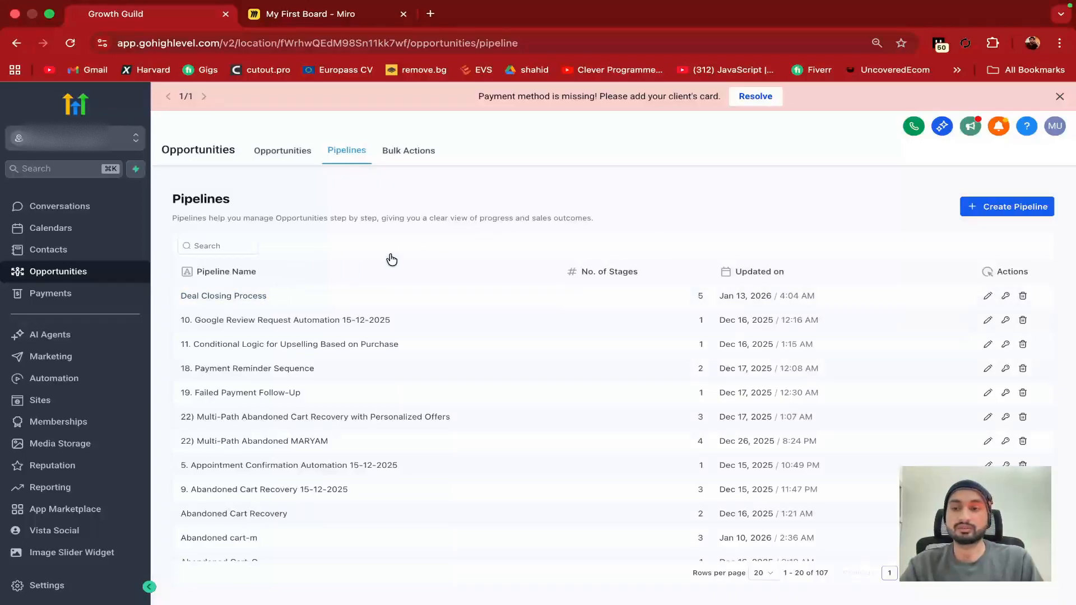
left_click(273, 156)
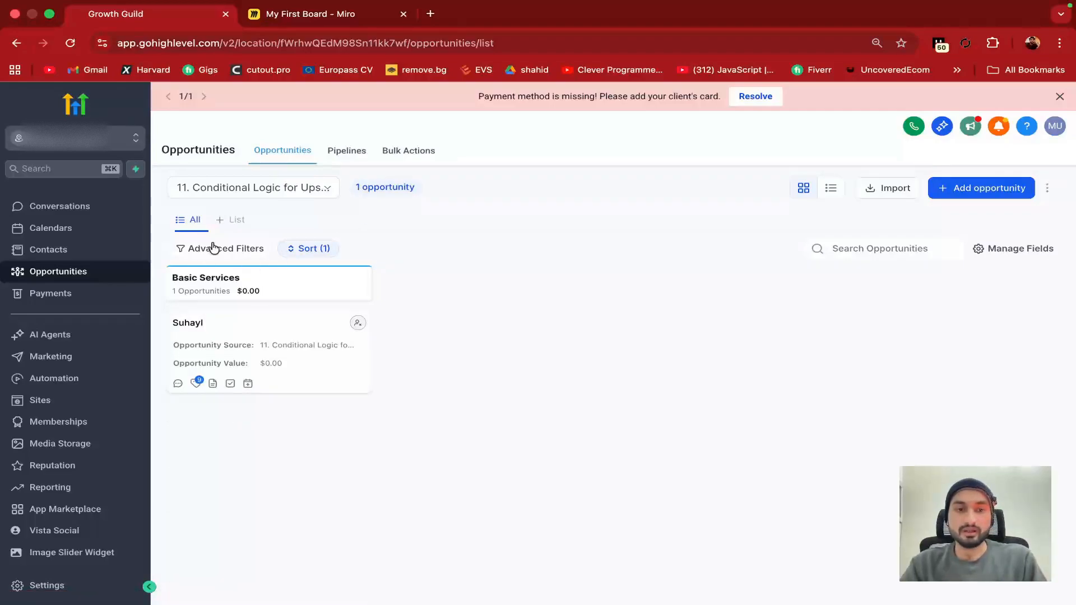
Show the Deal Closing Process pipeline on the board and scan its stages
left_click(314, 191)
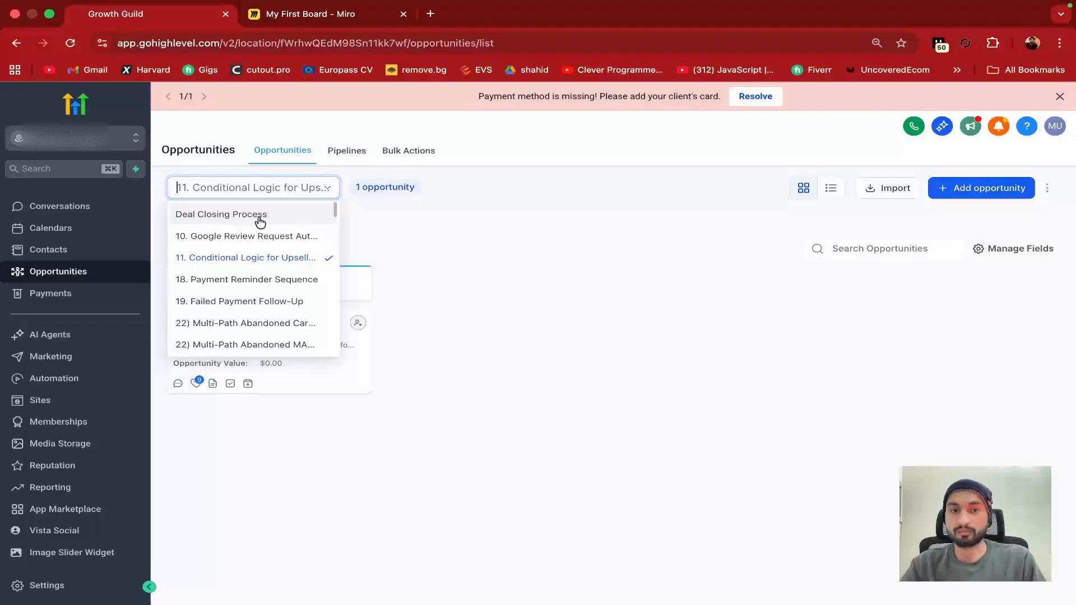
left_click(259, 222)
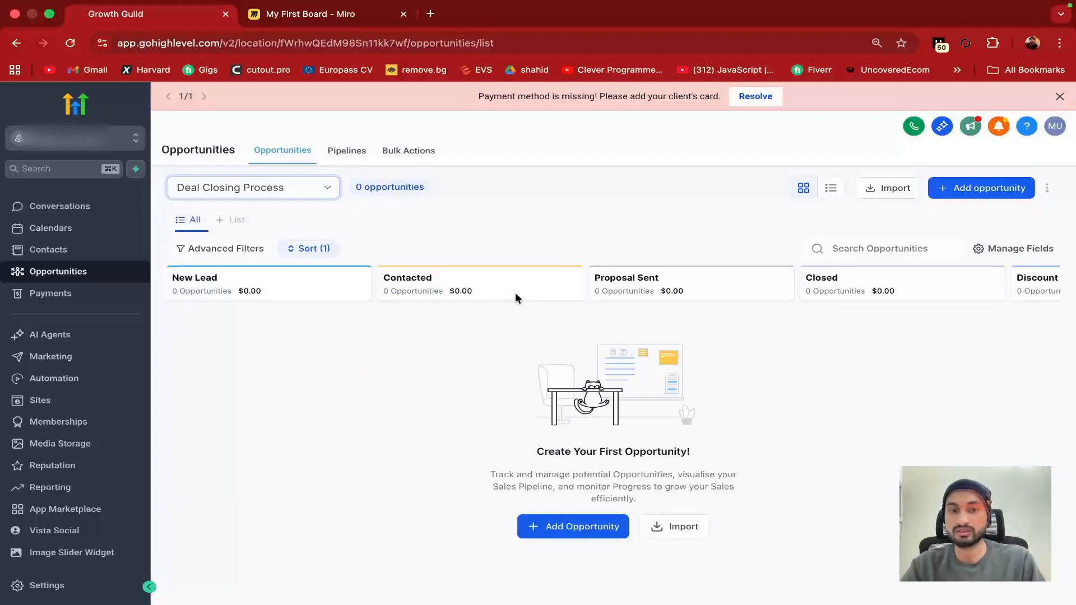
scroll(658, 284, "right", 3)
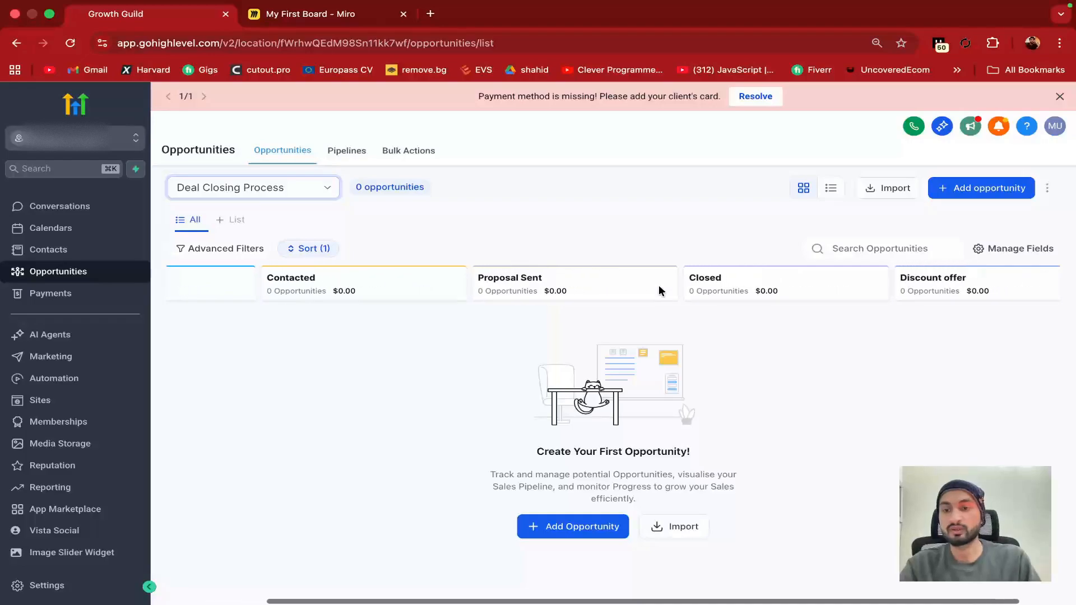
scroll(731, 312, "left", 3)
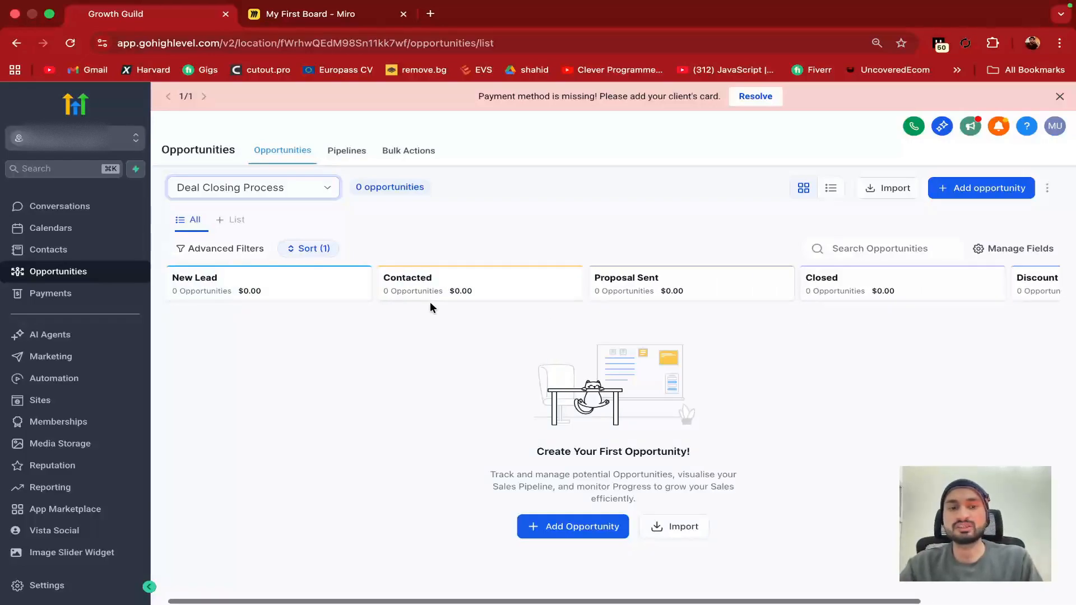
Point out the empty New Lead stage count and title, then open the Add new opportunity form
left_click_drag(231, 291, 192, 288)
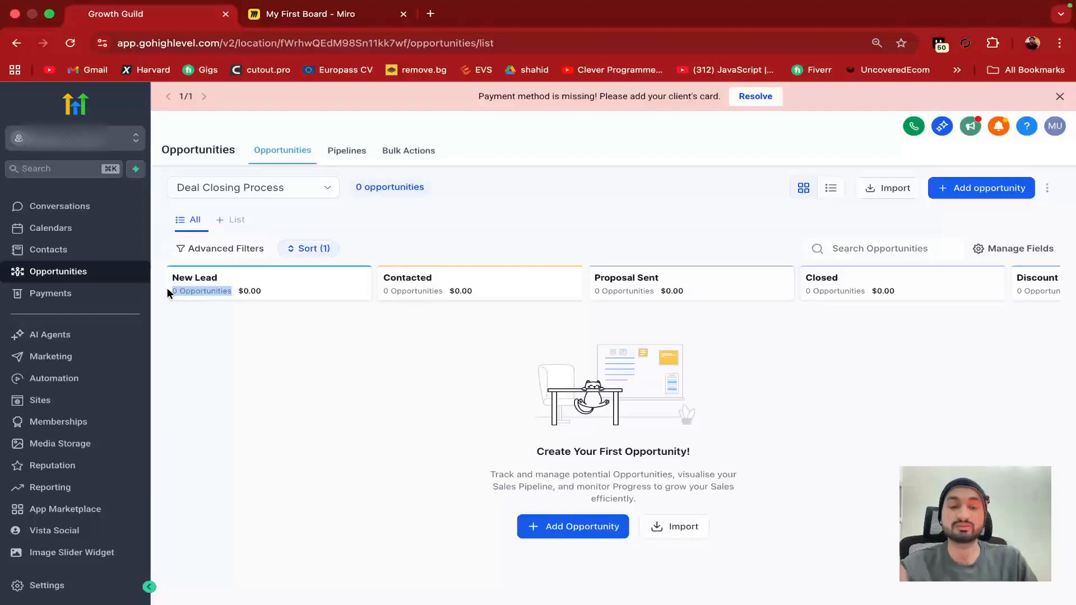
left_click(212, 297)
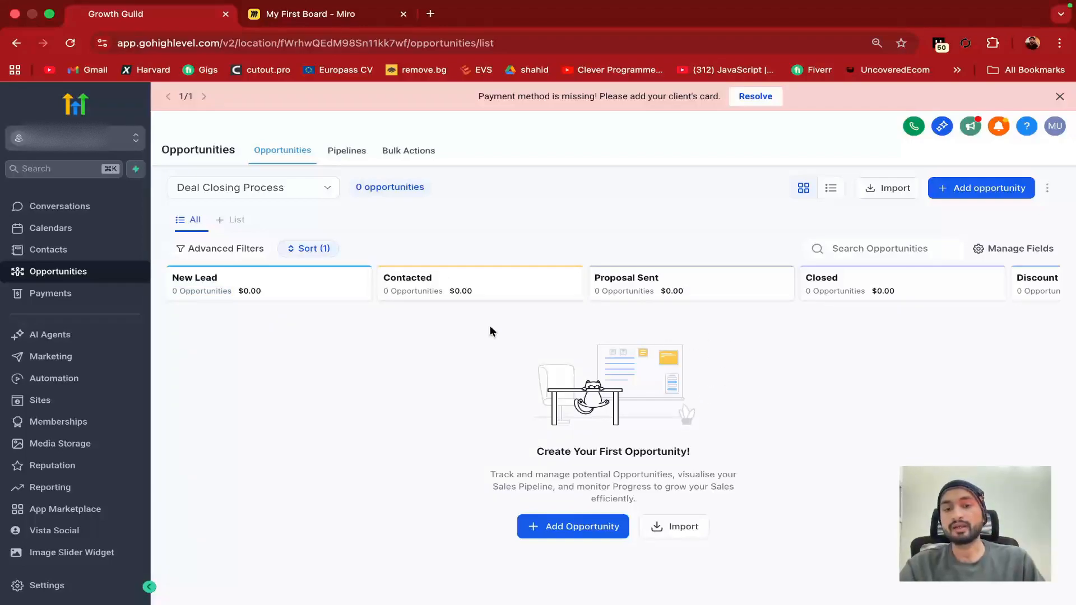
left_click_drag(220, 277, 172, 275)
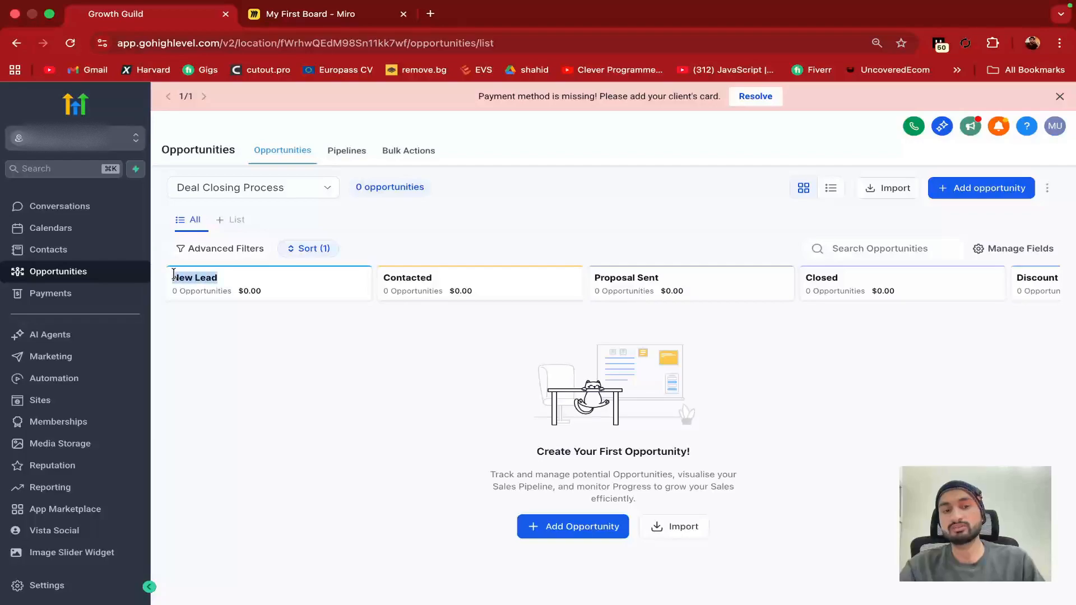
left_click(174, 274)
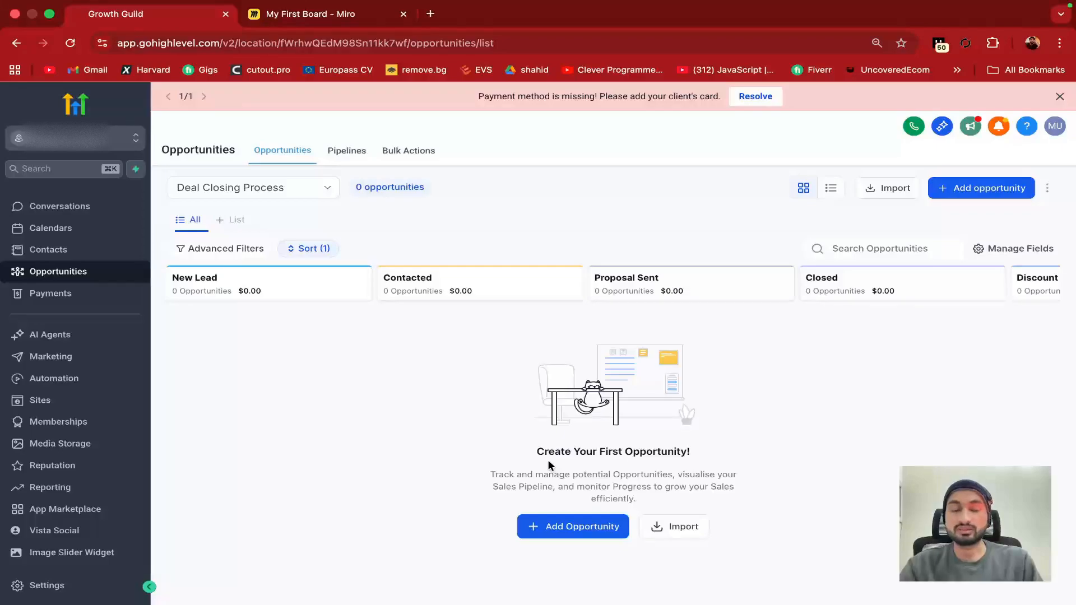
left_click(554, 530)
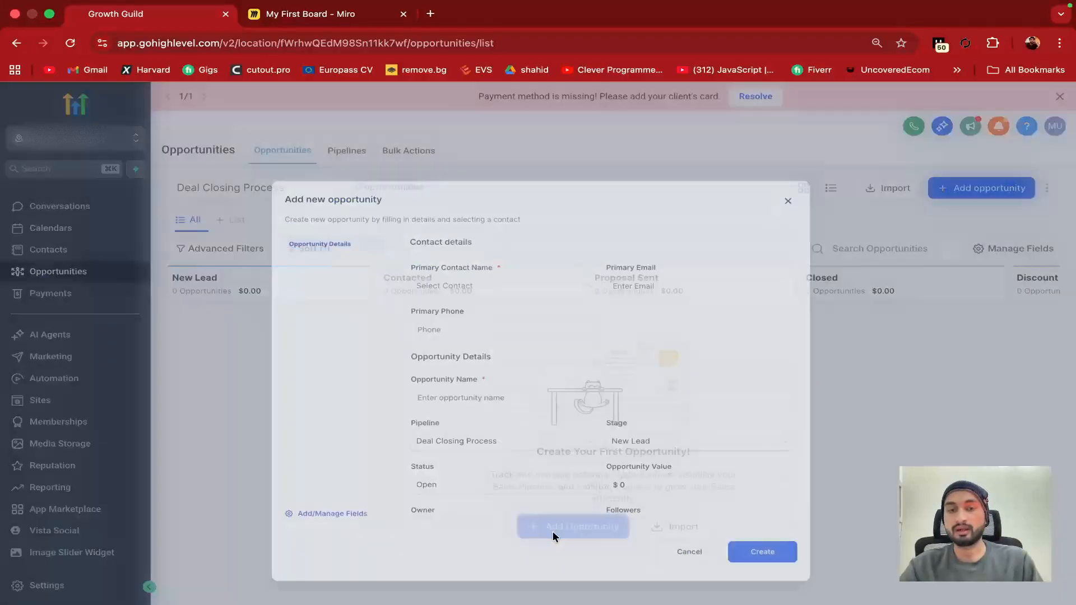
Pick an existing contact as primary contact, auto-filling email, phone and opportunity name
left_click(559, 236)
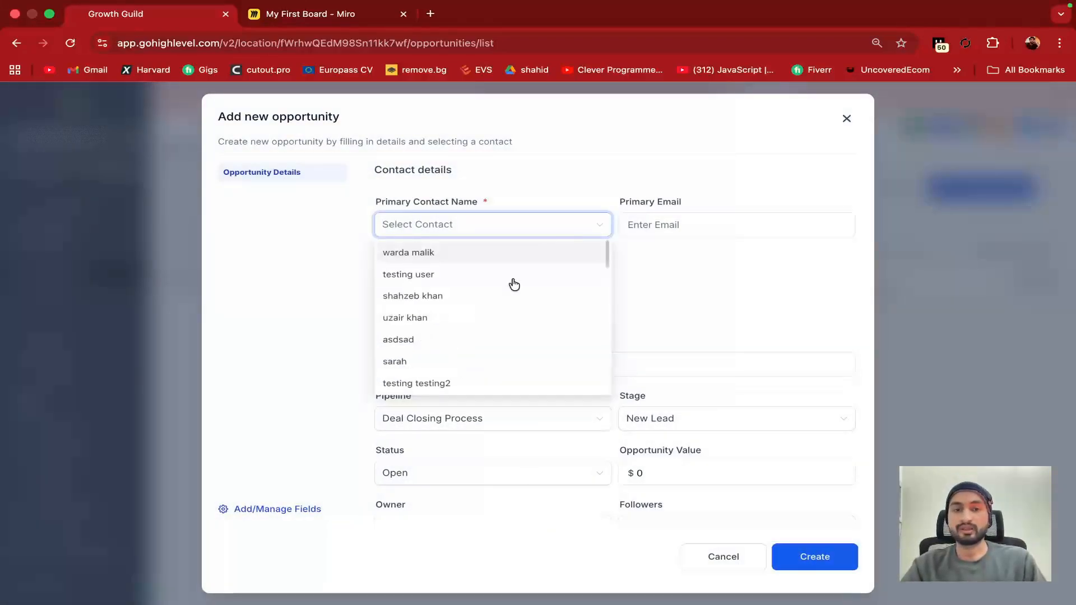
scroll(504, 297, "down", 5)
scroll(507, 297, "up", 5)
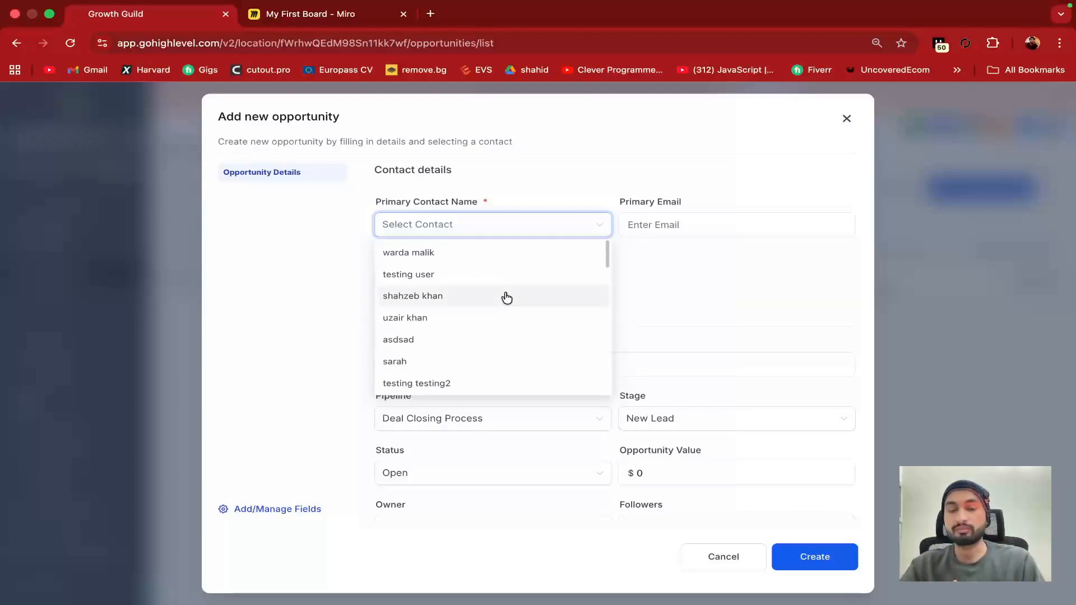
left_click(456, 319)
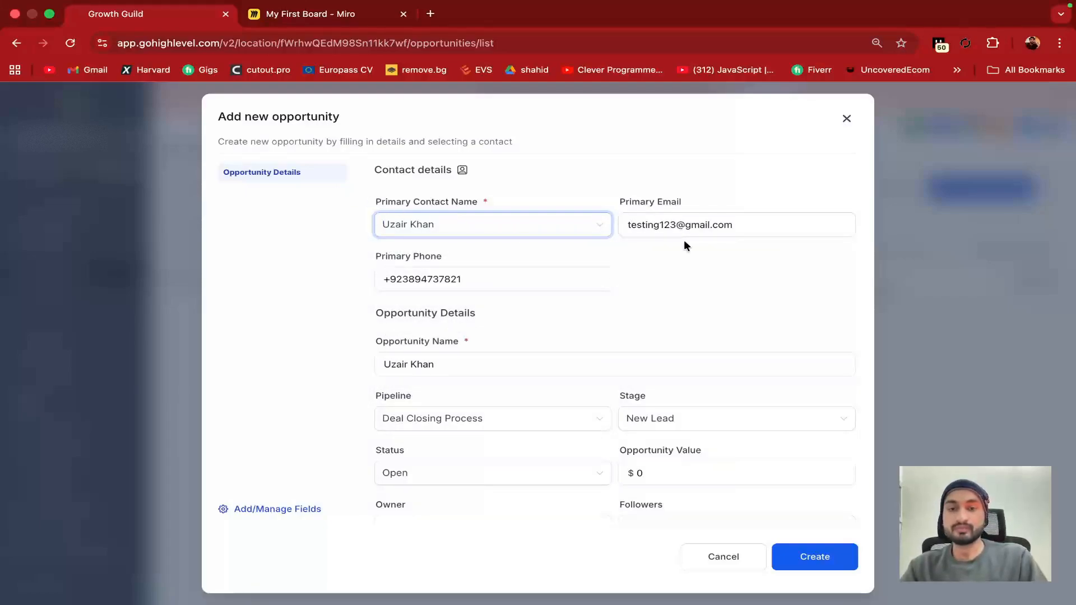
scroll(510, 317, "down", 4)
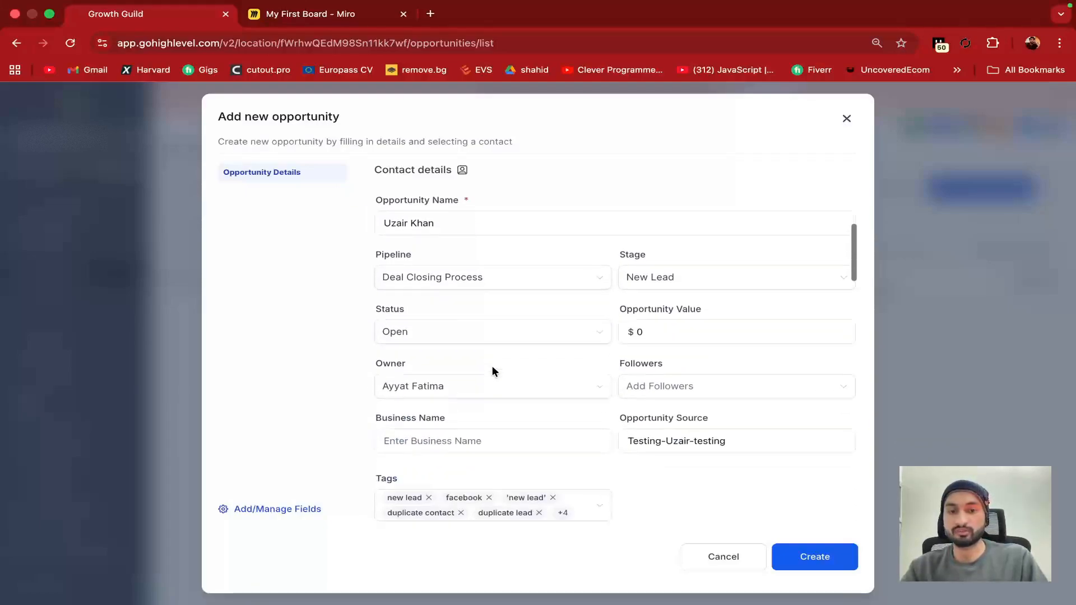
scroll(482, 297, "up", 2)
Keep the Deal Closing Process pipeline, set the stage to Proposal Sent and leave status Open
left_click(446, 290)
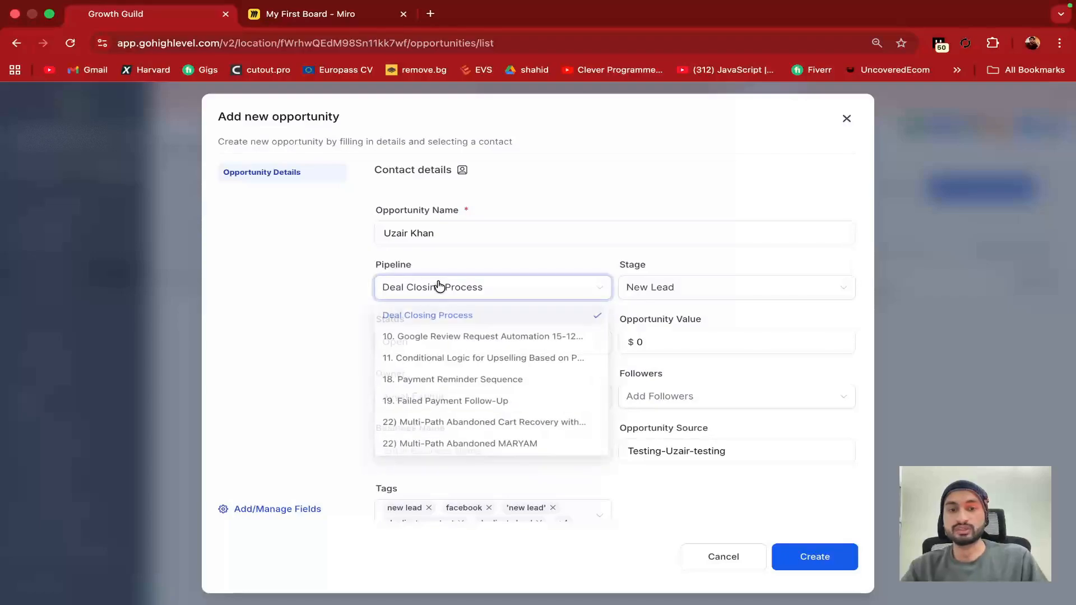
left_click(457, 294)
left_click(443, 294)
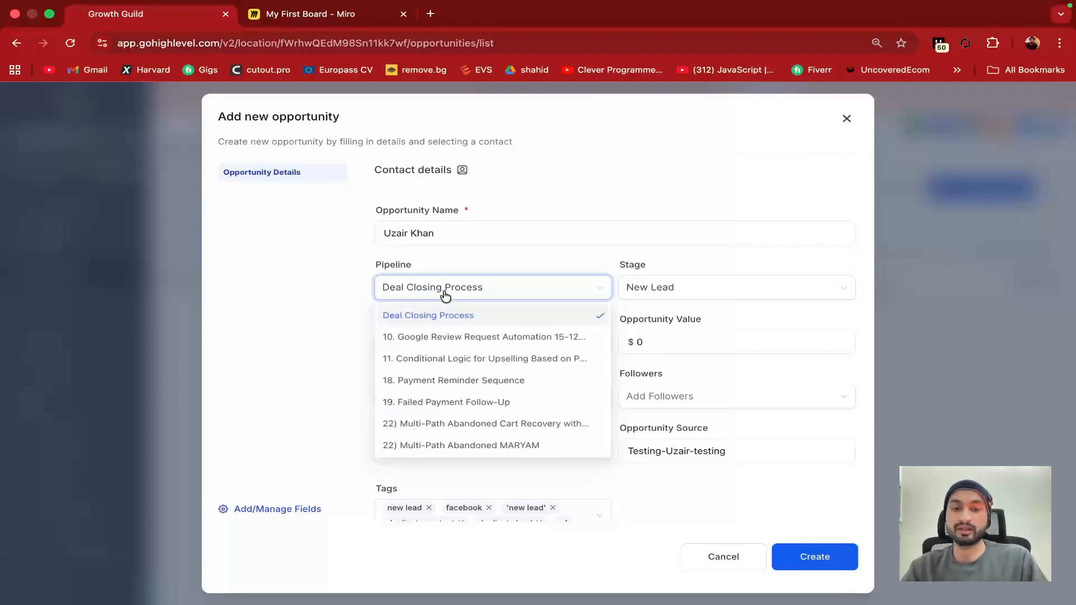
left_click(438, 315)
left_click(671, 291)
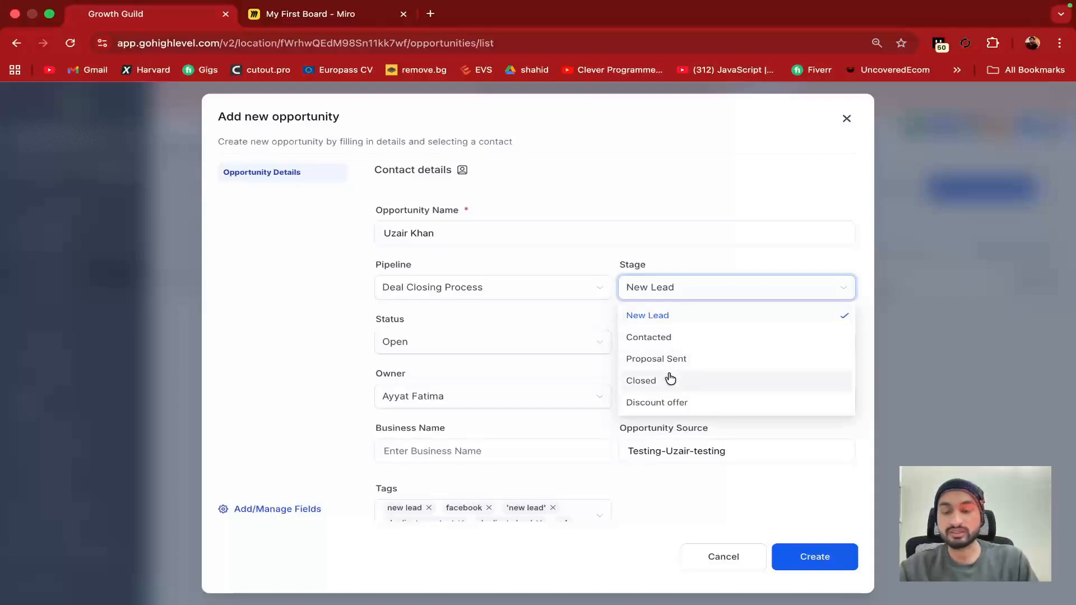
left_click(650, 359)
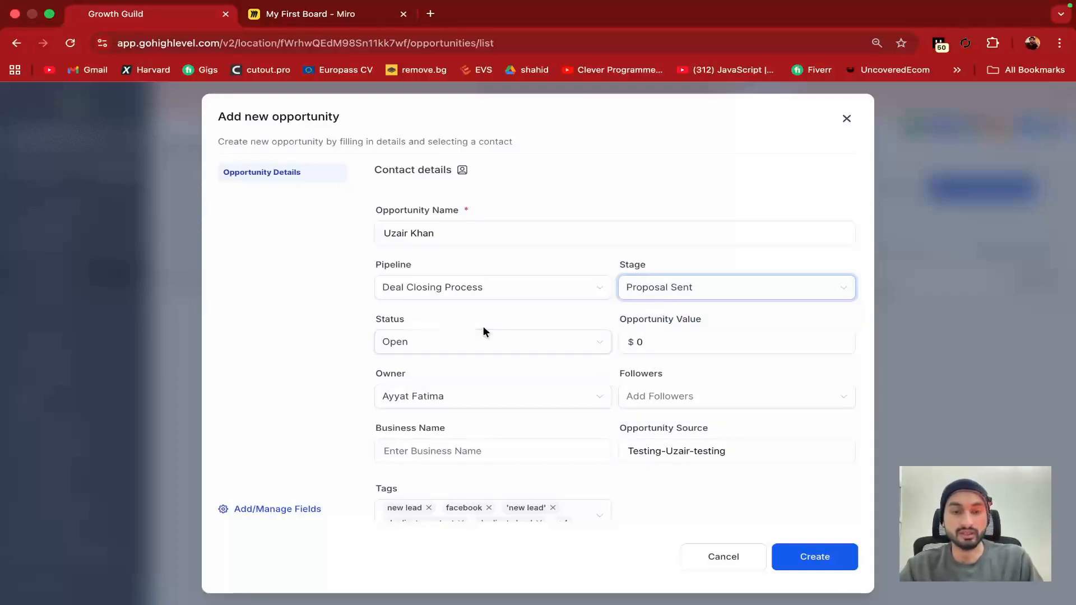
left_click(451, 343)
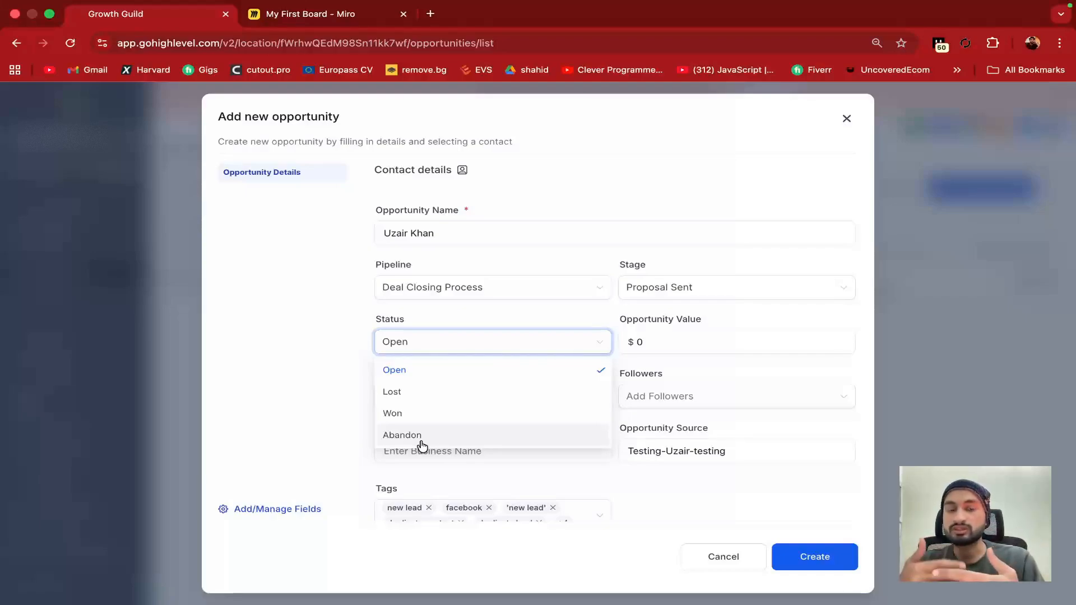
left_click(549, 315)
Enter 100 as the opportunity value, then close the form without saving
left_click(664, 338)
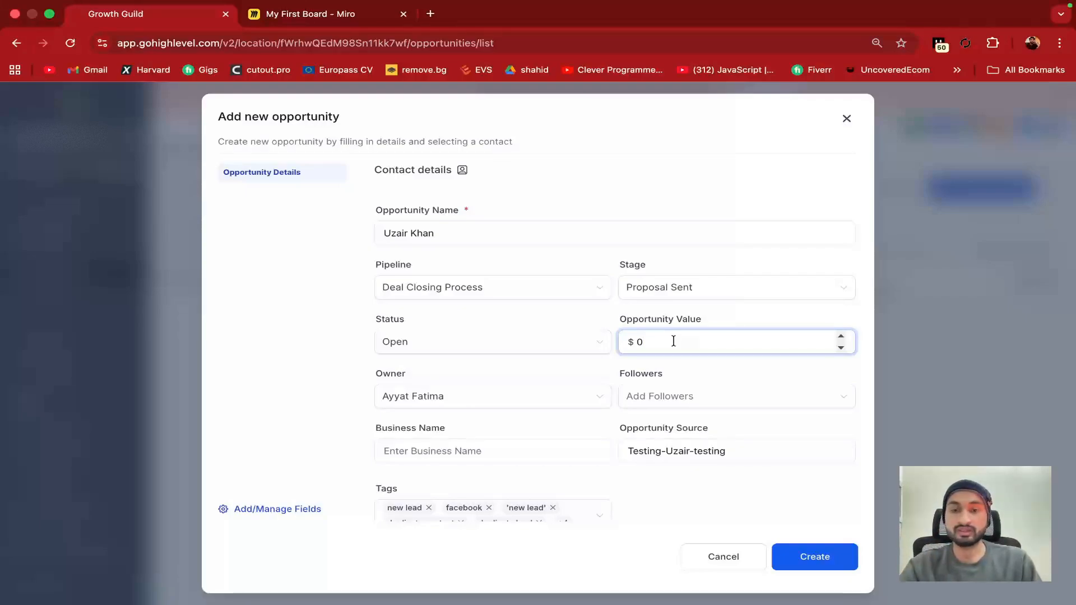
left_click_drag(673, 341, 626, 340)
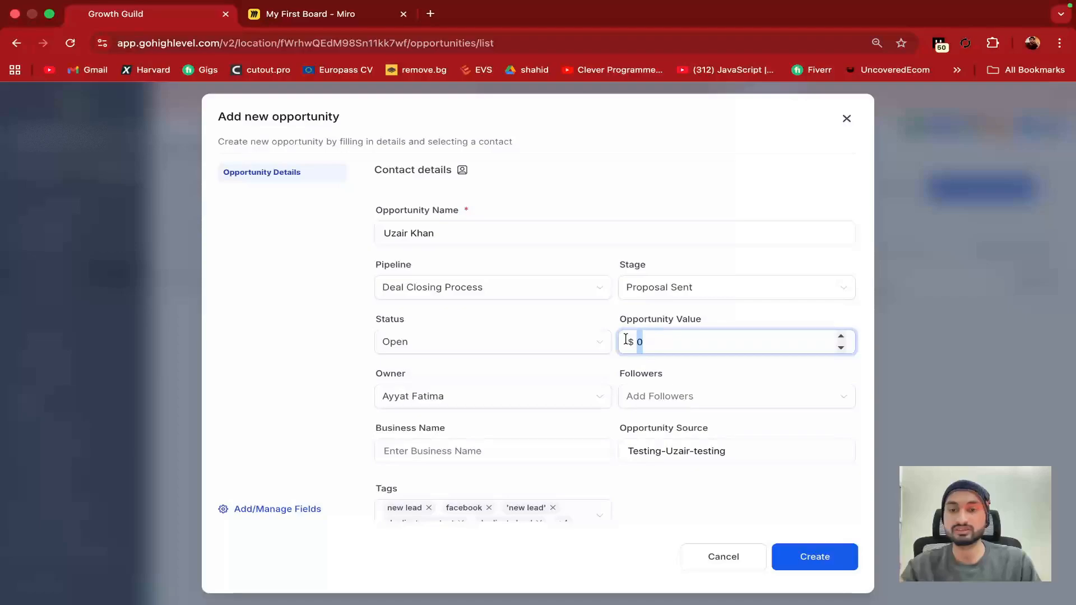
type("100")
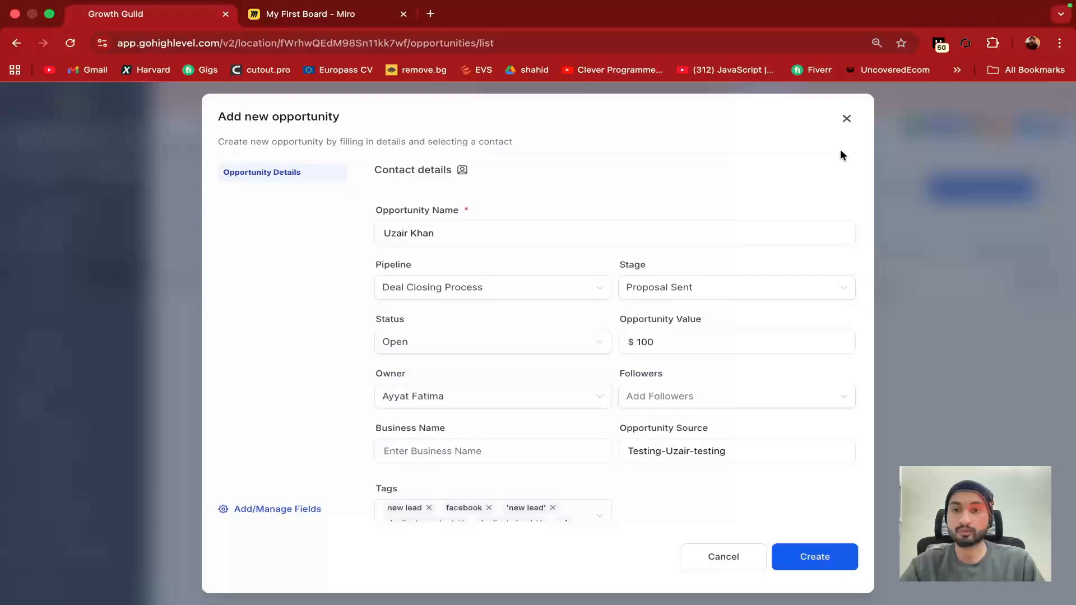
left_click(846, 119)
scroll(41, 221, "up", 2)
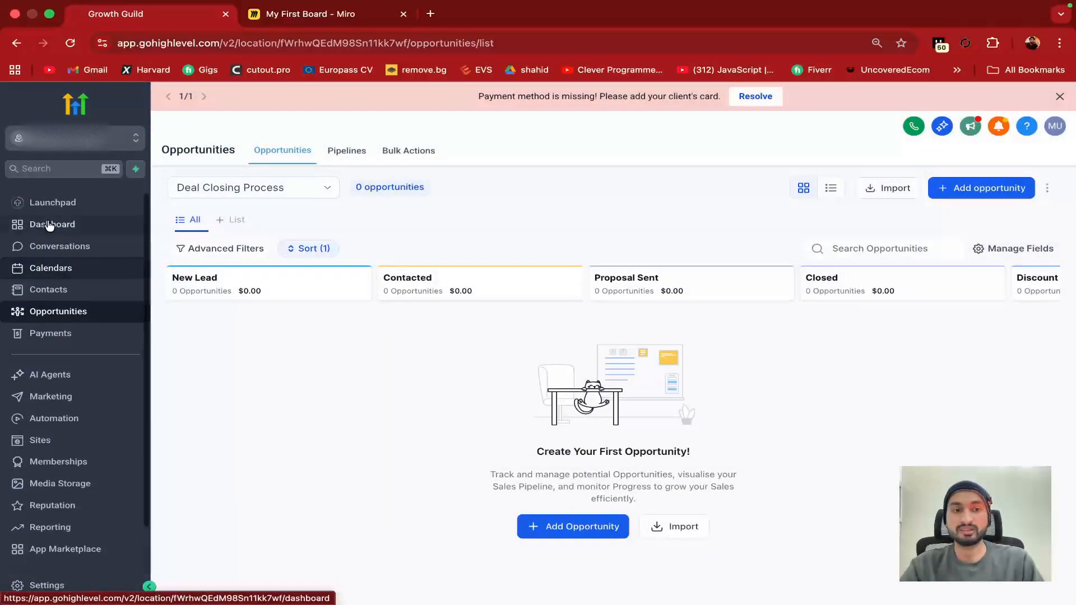
left_click(62, 225)
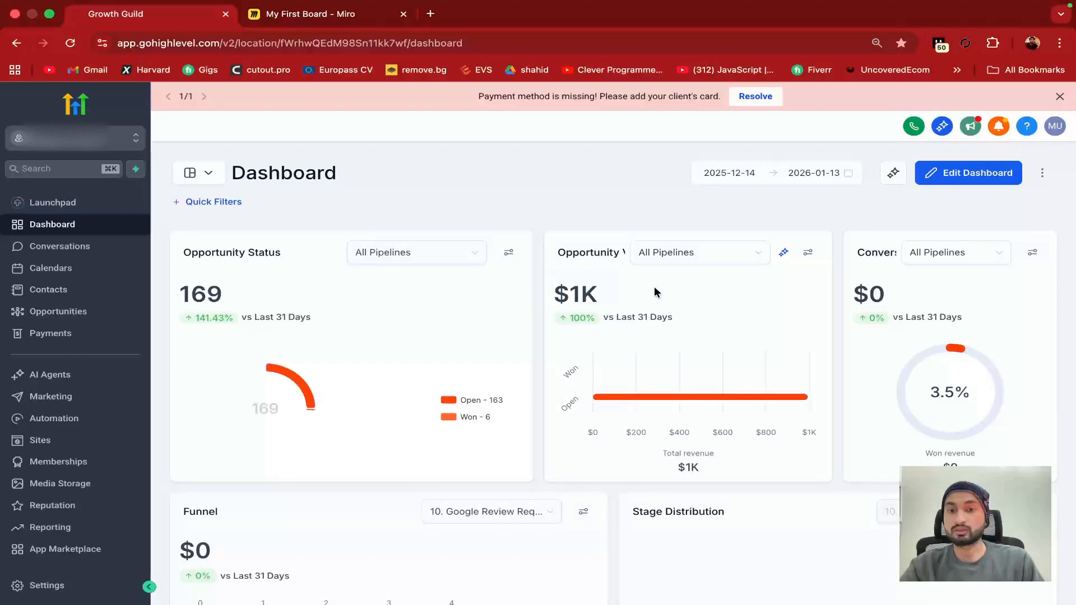
left_click_drag(553, 292, 616, 297)
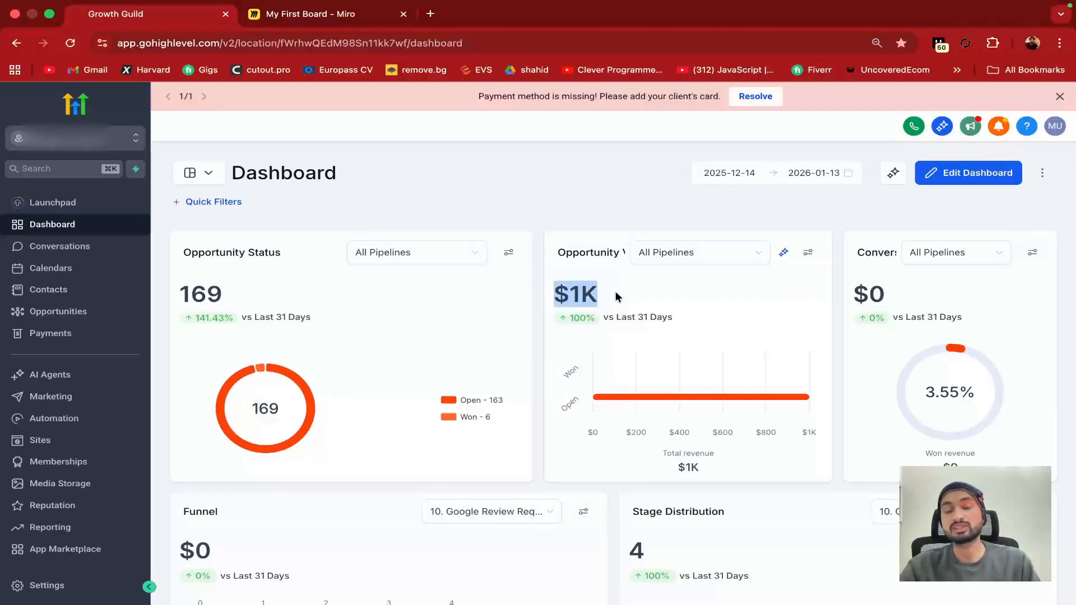
left_click(616, 297)
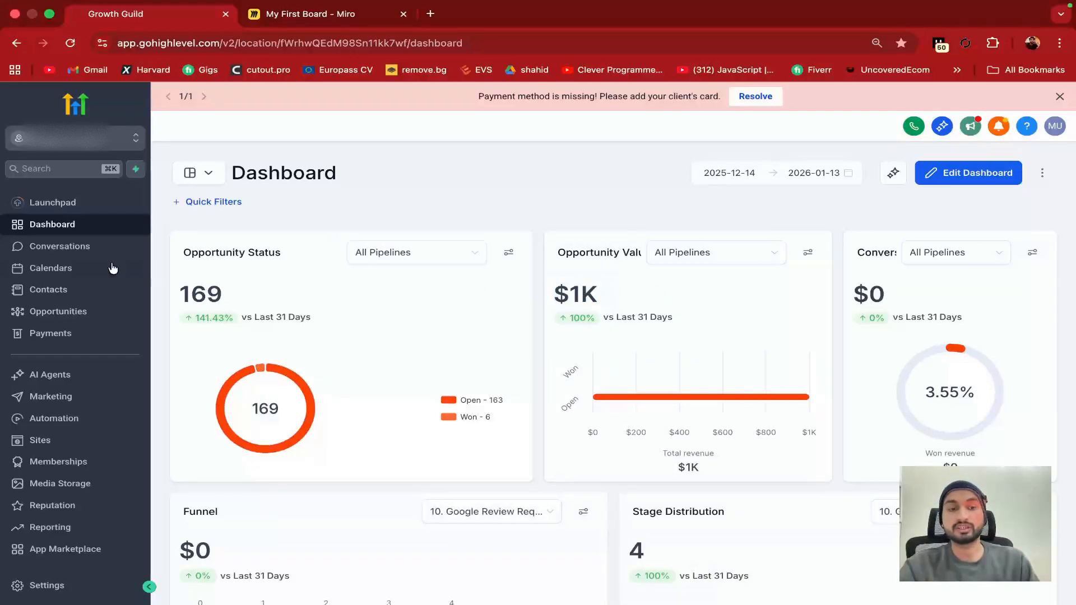
left_click(66, 319)
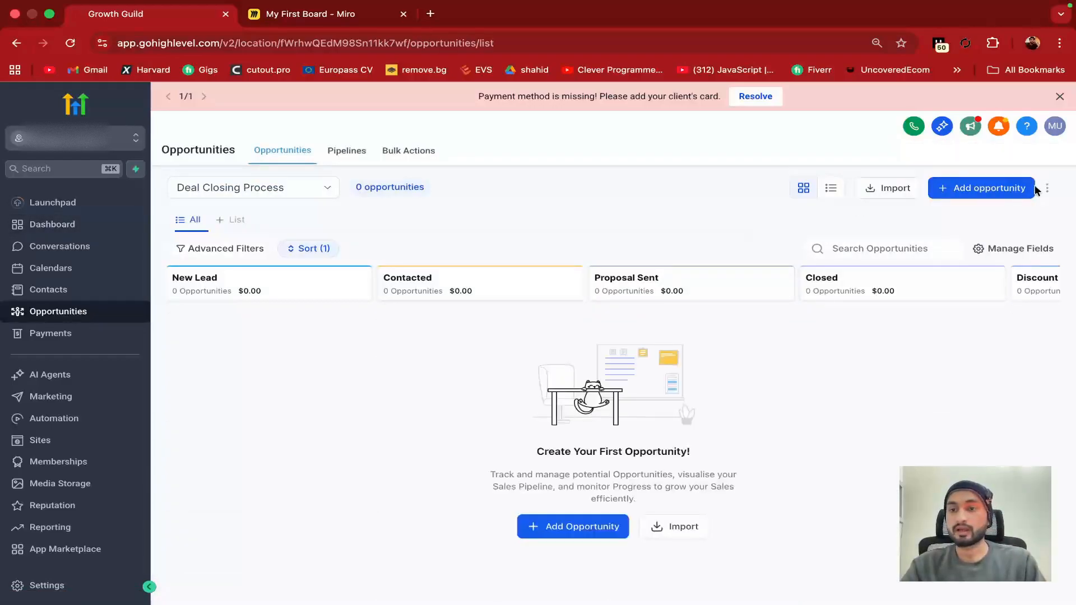
left_click(1031, 187)
scroll(607, 374, "down", 2)
scroll(607, 374, "down", 8)
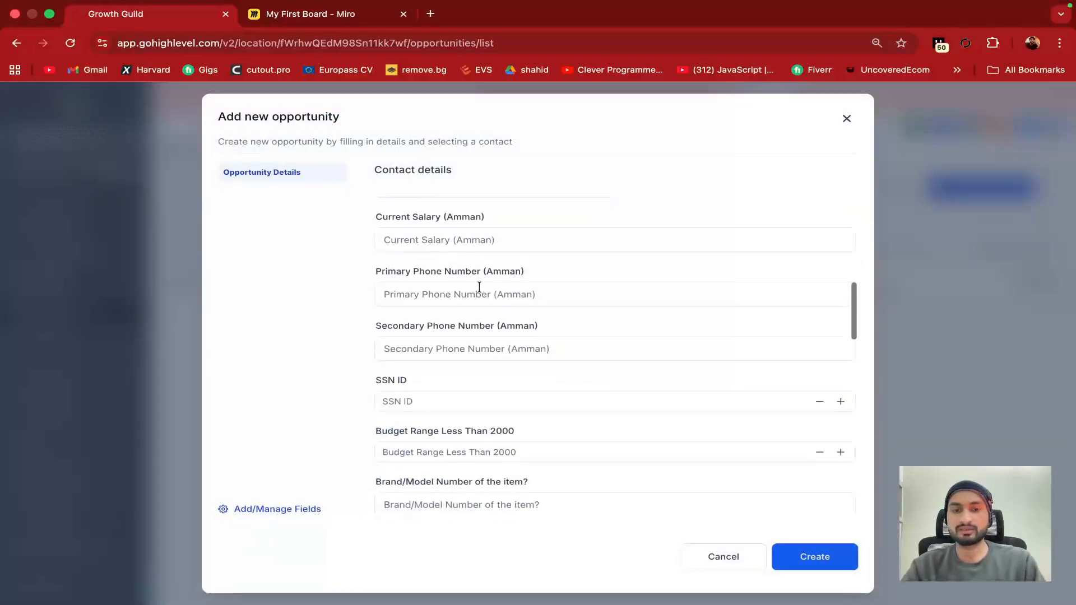
scroll(482, 280, "up", 3)
left_click(527, 252)
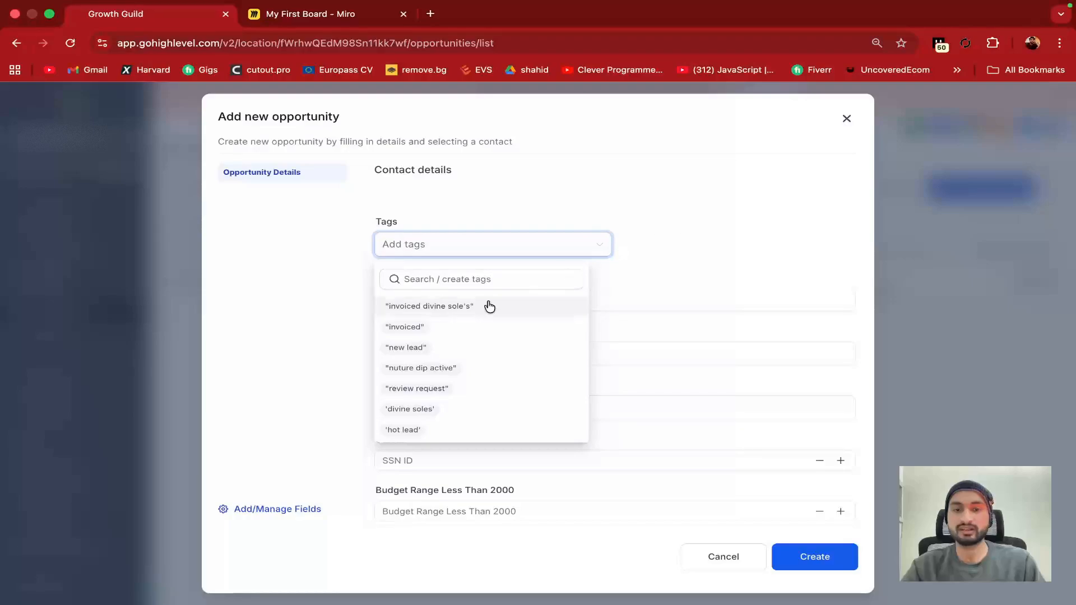
scroll(482, 319, "down", 2)
left_click(681, 252)
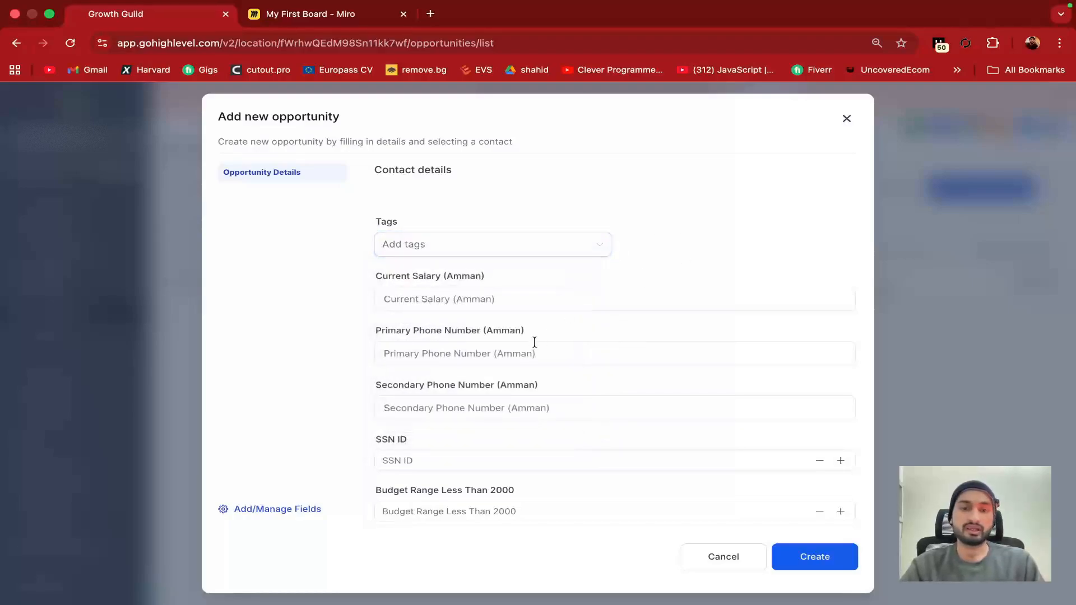
scroll(533, 343, "down", 1)
left_click(532, 279)
scroll(532, 280, "down", 15)
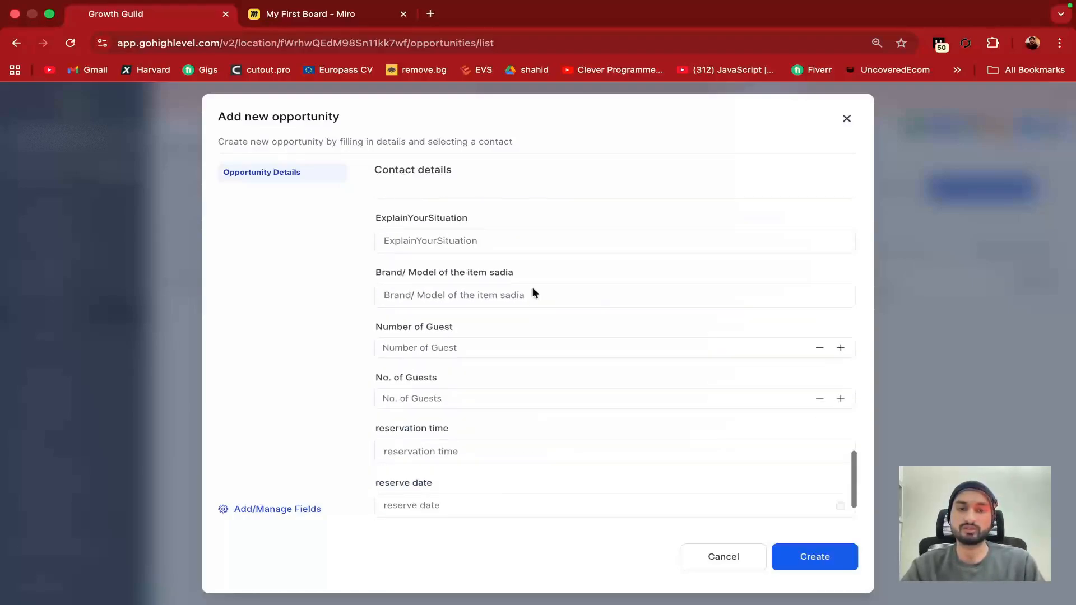
left_click(727, 561)
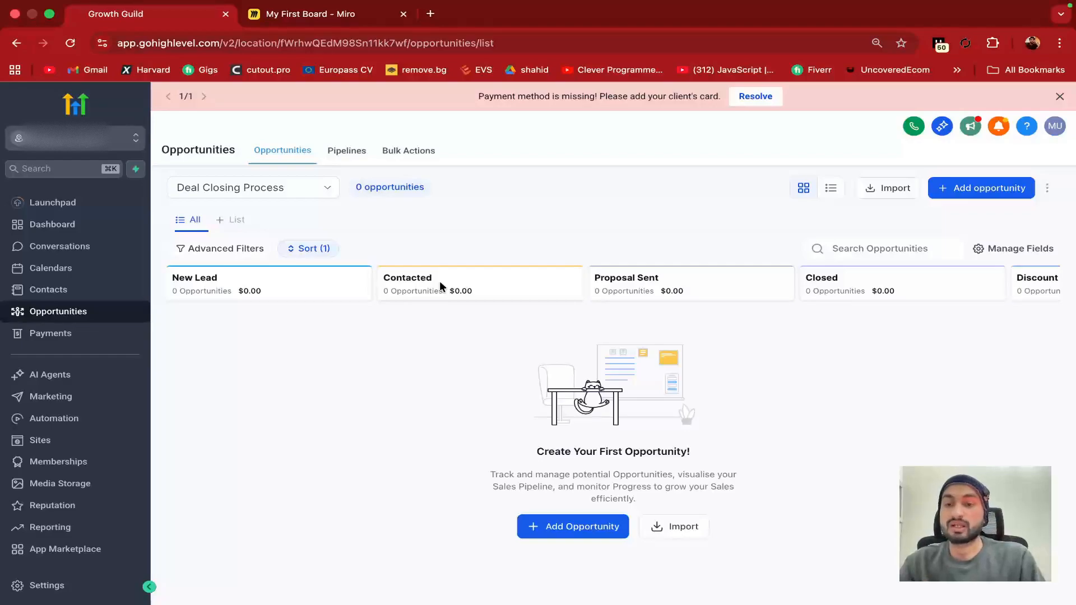
scroll(617, 278, "right", 3)
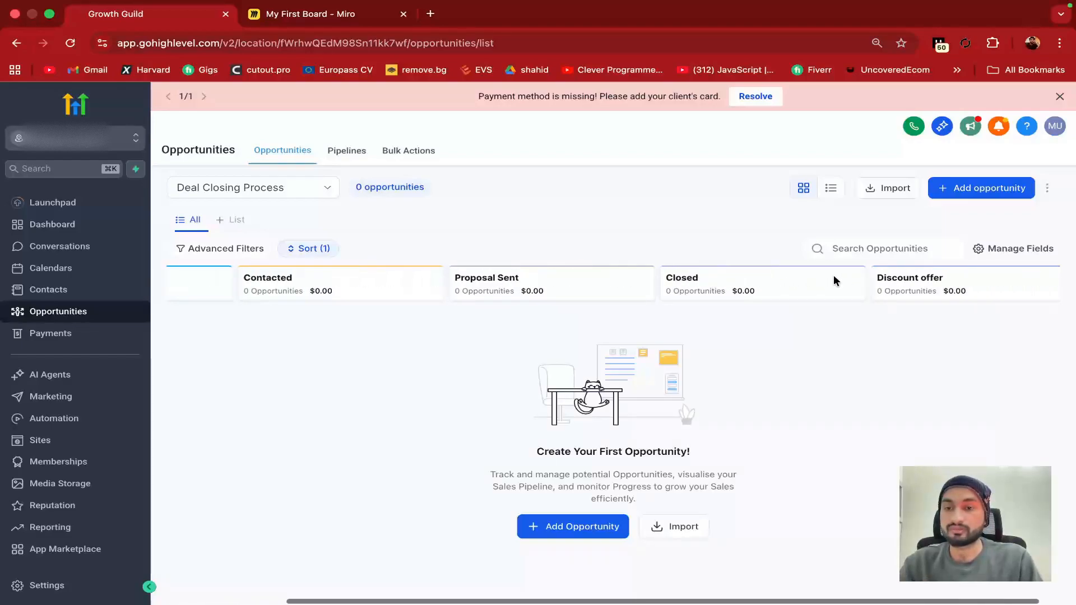
scroll(621, 298, "left", 3)
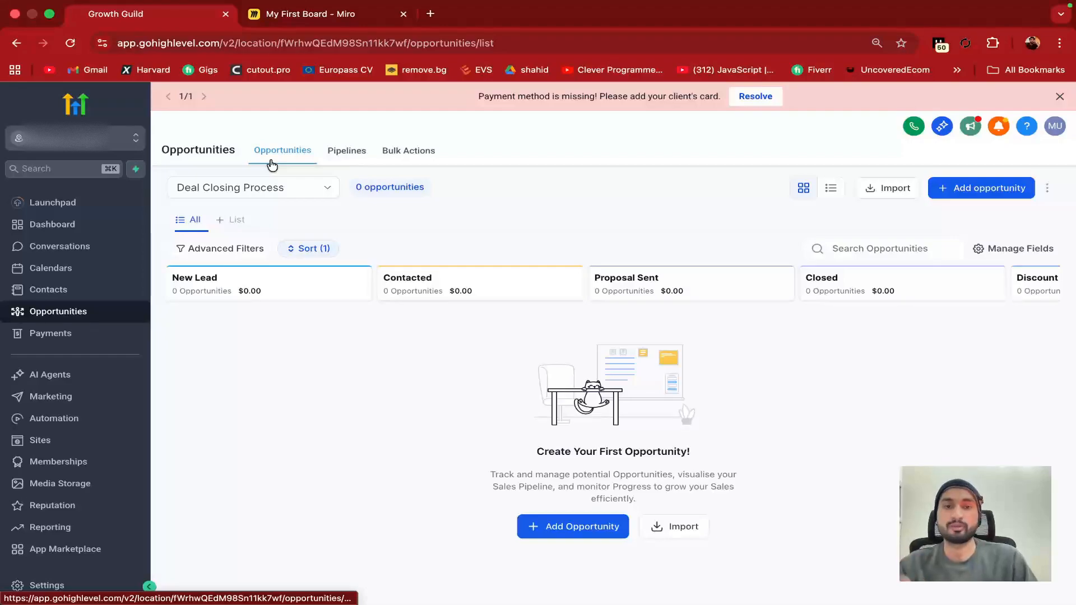
Visit Bulk Actions and Payments, then open Sites on the Funnels folder list
left_click(399, 152)
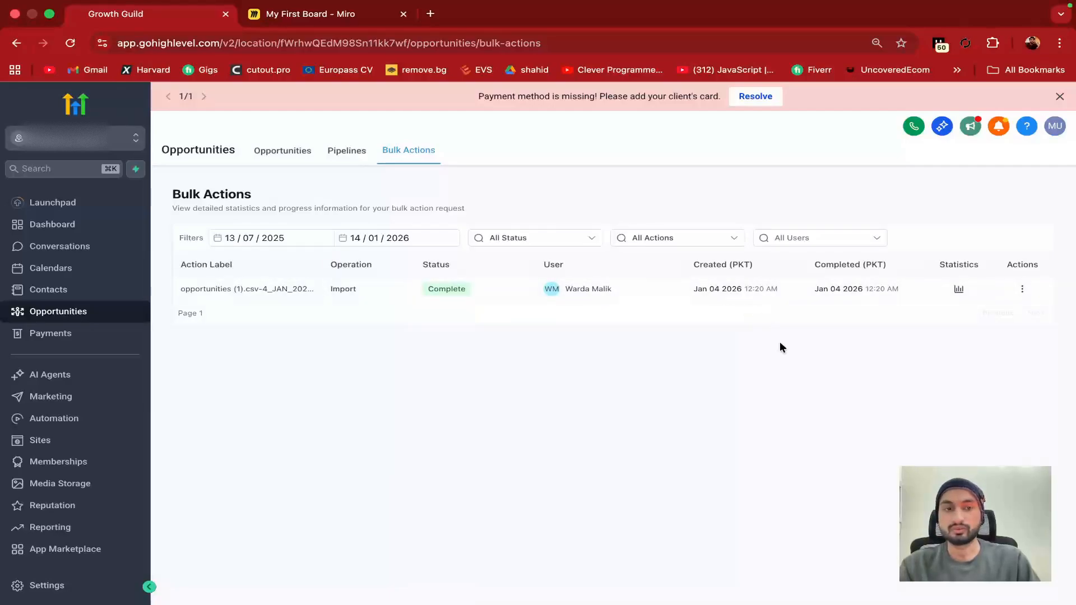
left_click(67, 332)
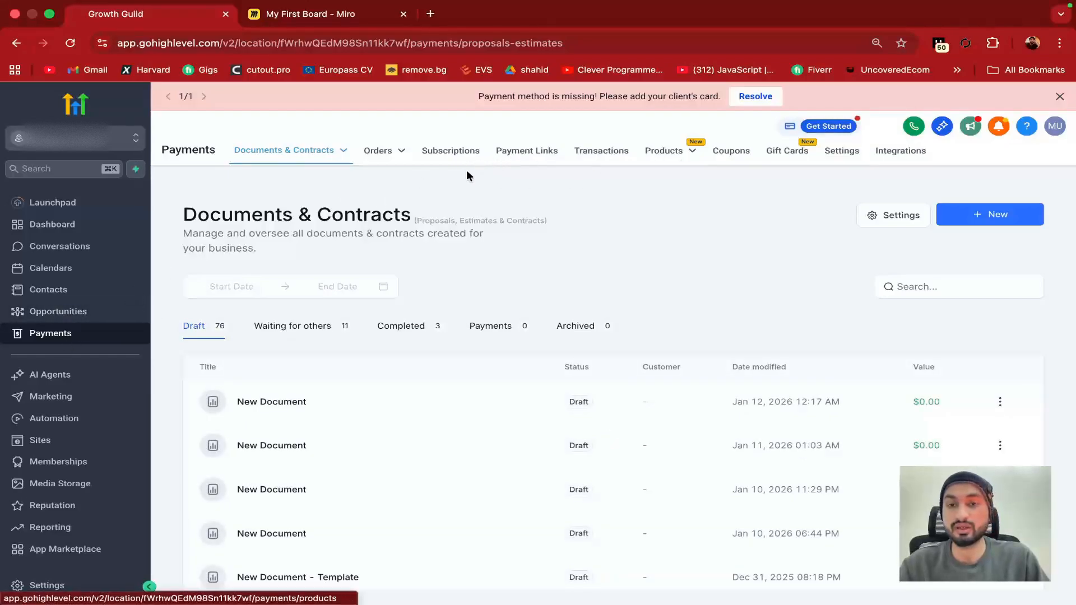
mouse_move(335, 160)
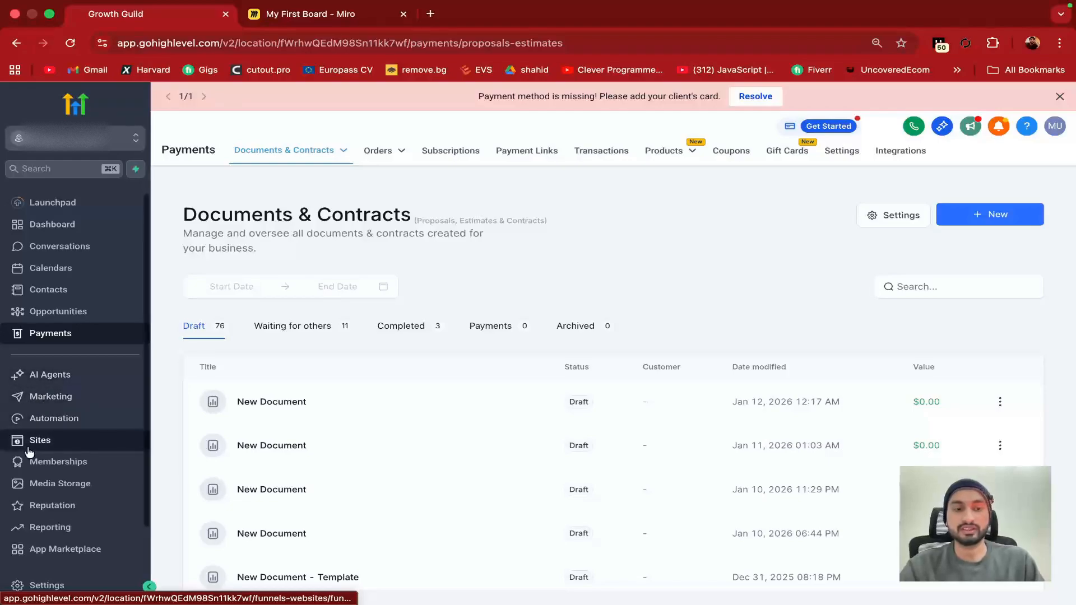
scroll(29, 452, "down", 2)
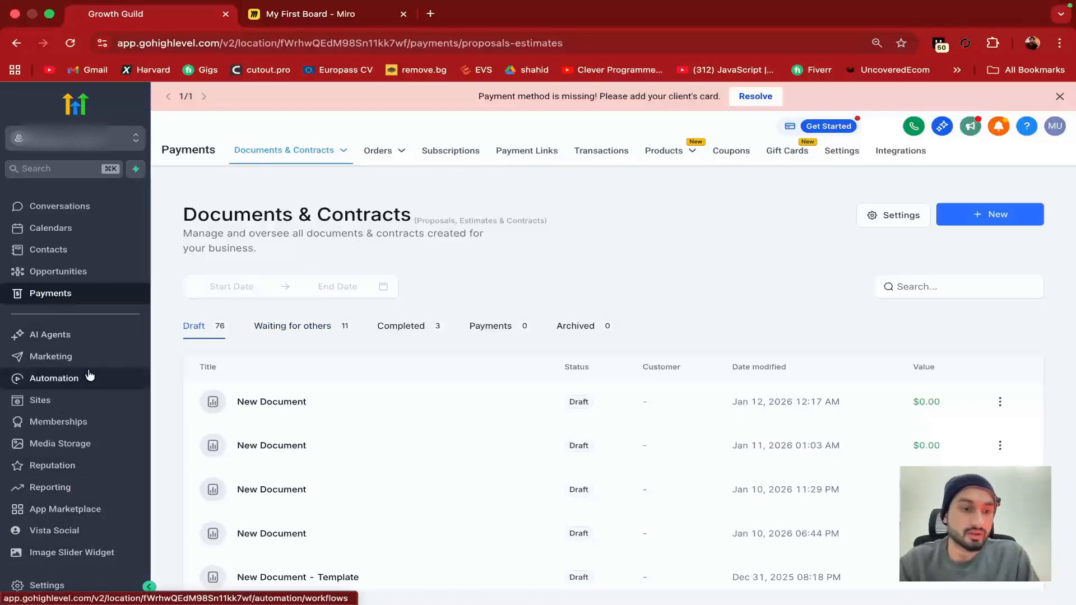
left_click(50, 399)
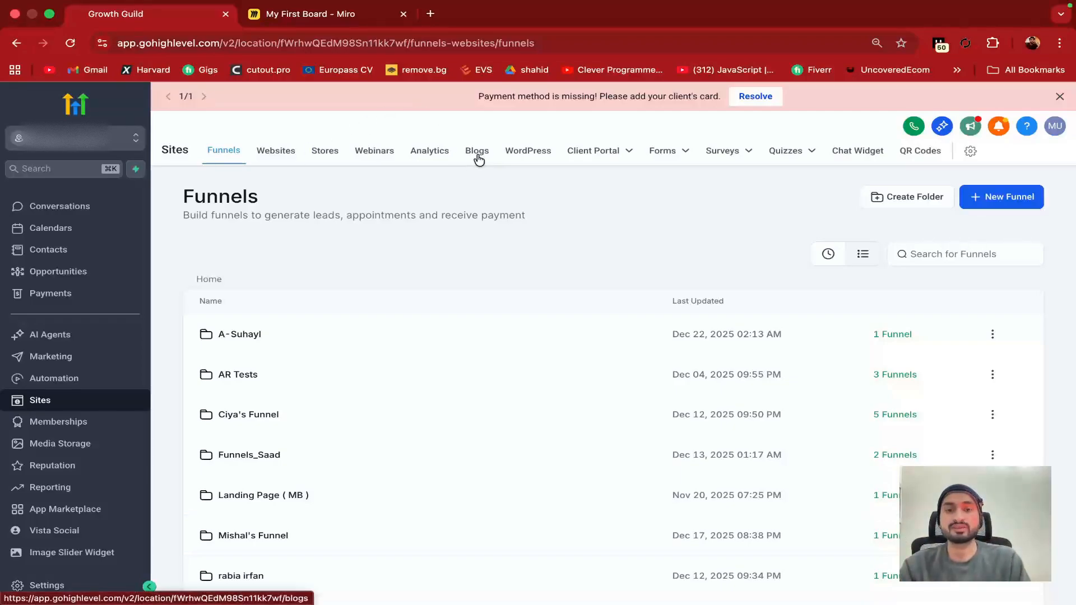
Open the Client Portal dashboard (0 invited, 35 users) and preview its Forms, Surveys and Quizzes menus
left_click(548, 162)
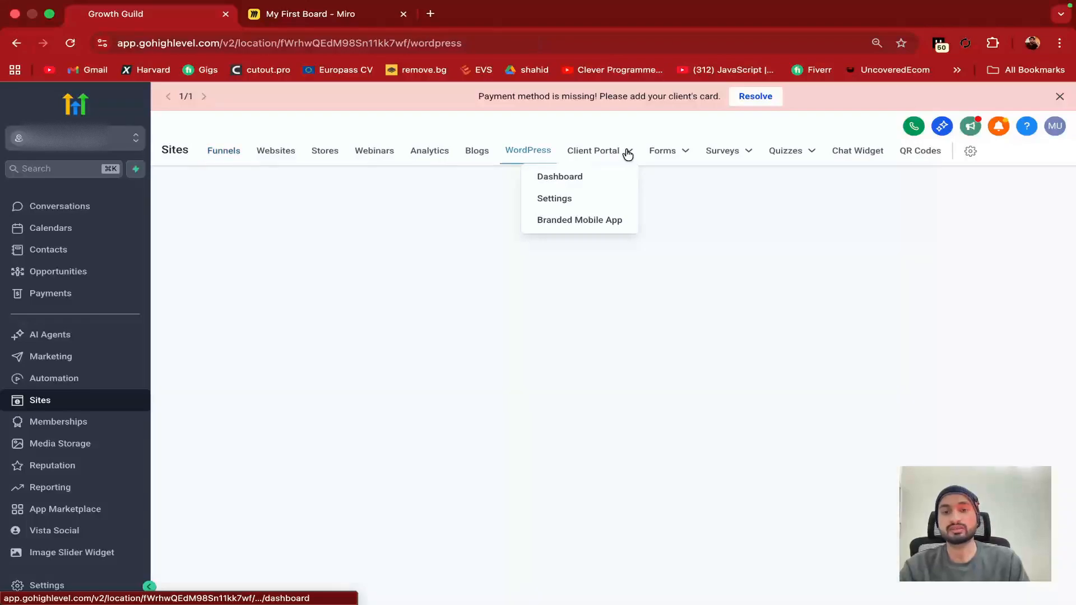
left_click(628, 154)
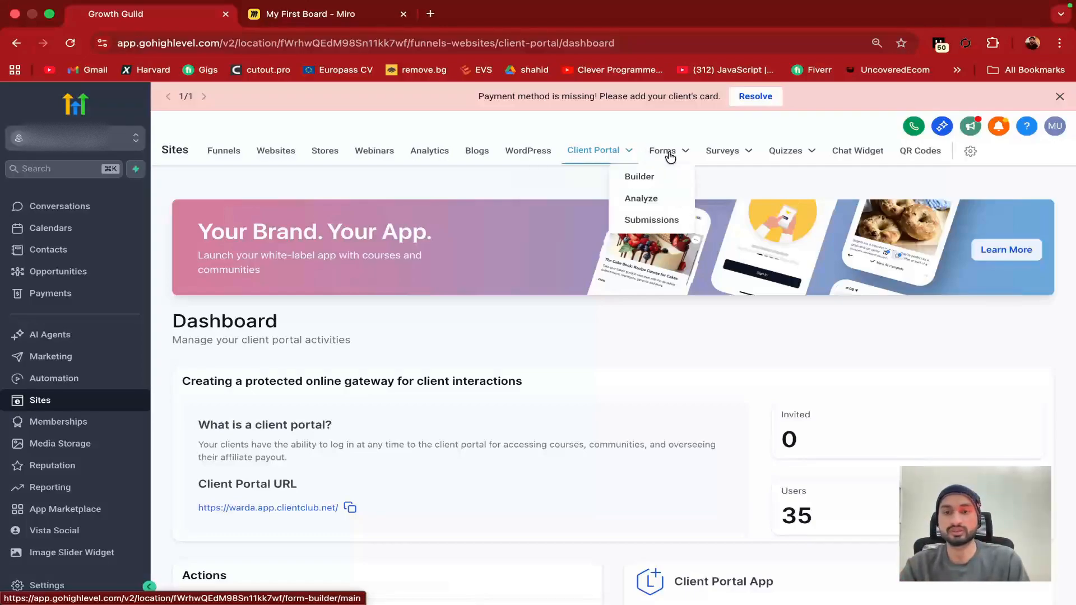
mouse_move(707, 153)
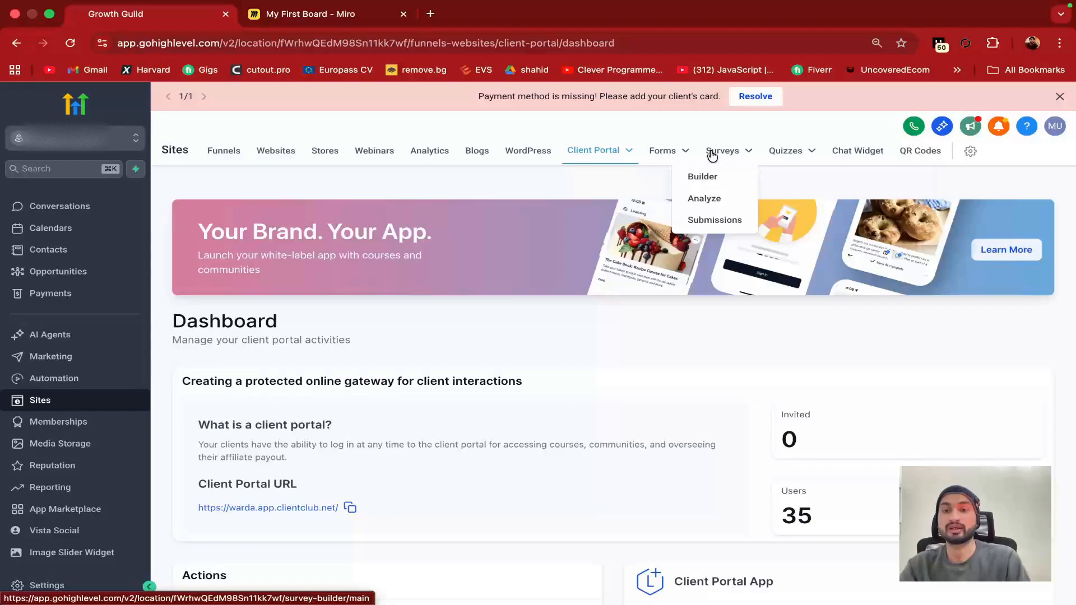
mouse_move(796, 152)
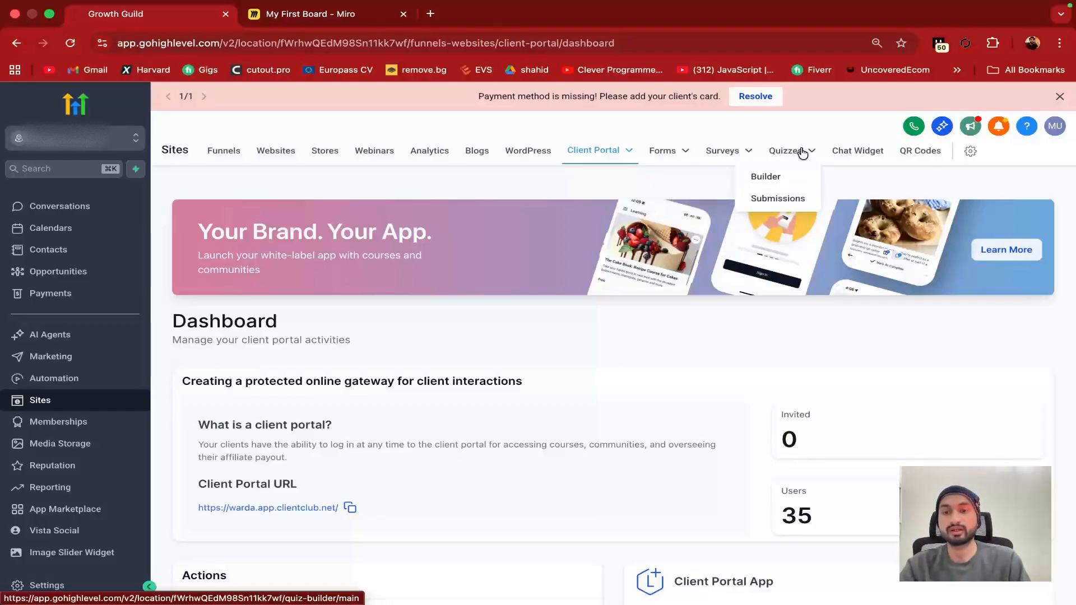
mouse_move(796, 154)
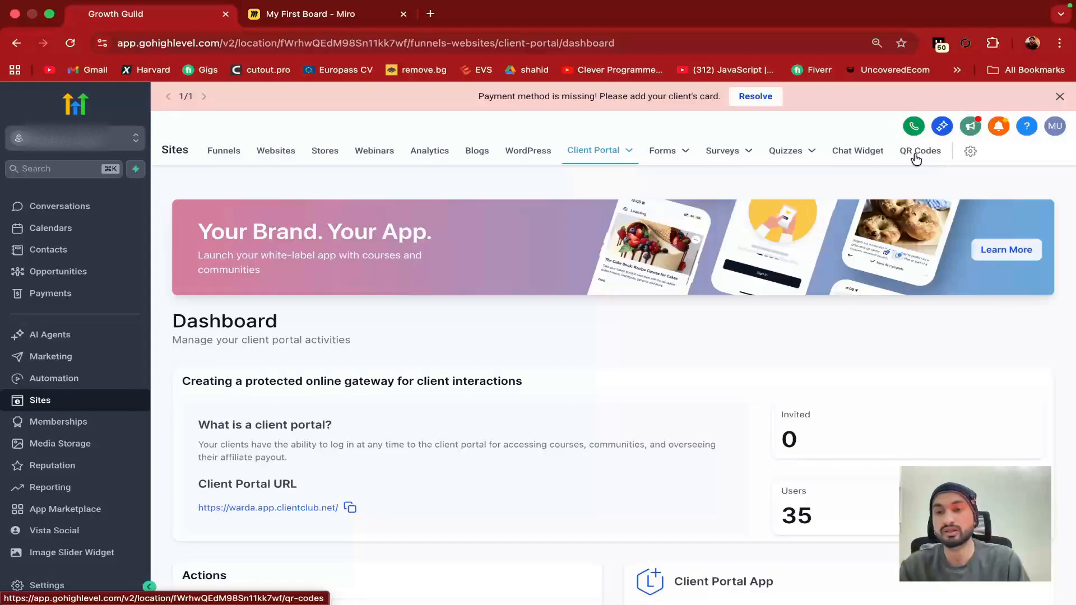
scroll(443, 348, "down", 3)
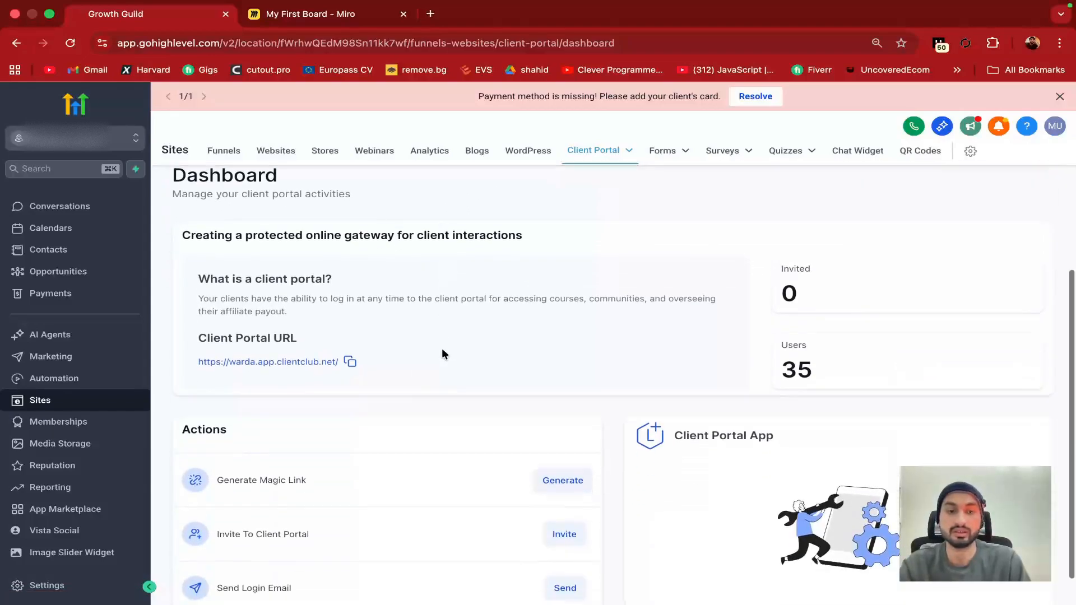
scroll(394, 375, "up", 3)
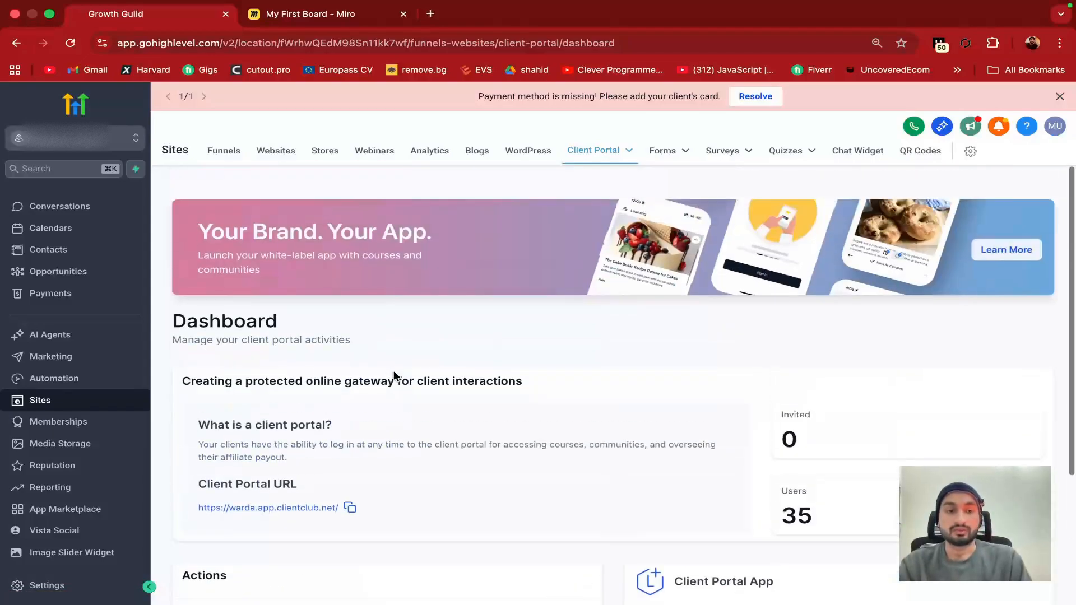
Create a website folder named 'Testing' under Websites
left_click(271, 164)
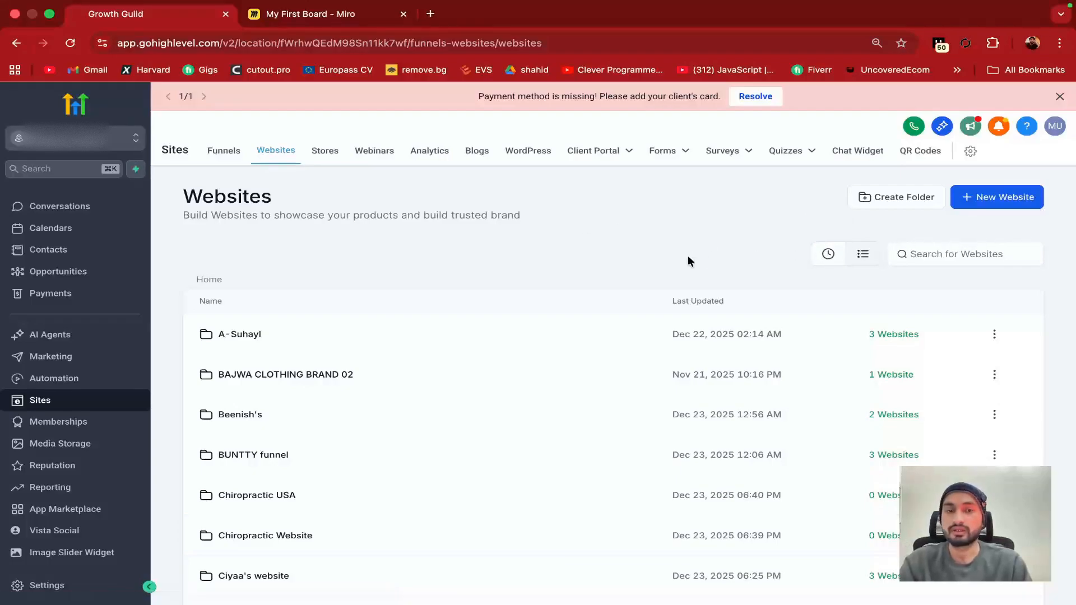
scroll(399, 391, "down", 5)
scroll(398, 397, "up", 5)
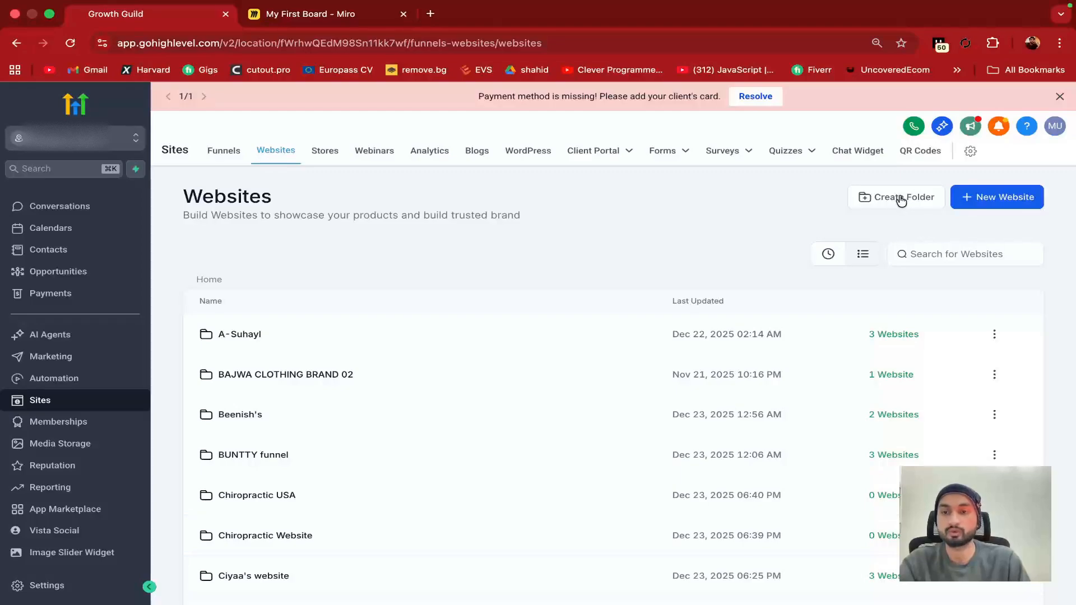
left_click(893, 202)
left_click(473, 362)
type("Testing")
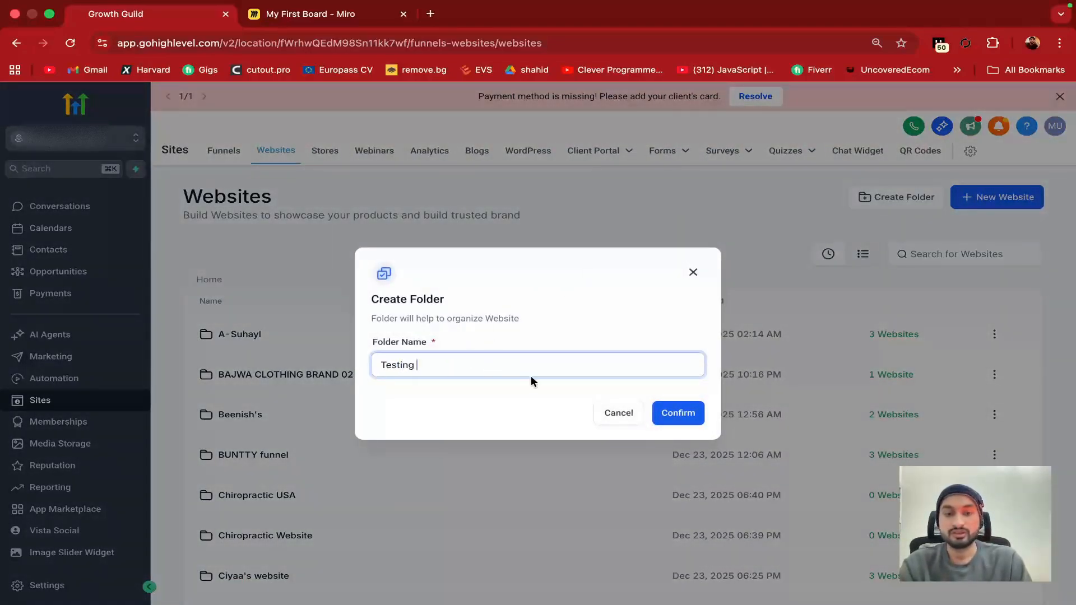
left_click(661, 412)
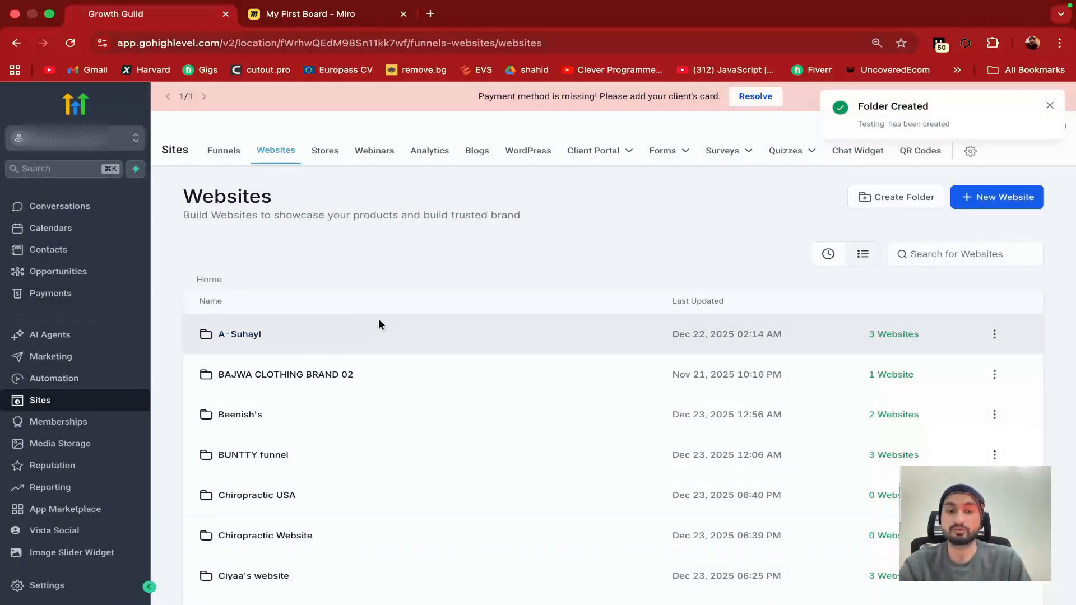
Search the websites list for 'Testing' and open that folder
left_click(959, 254)
type("Testinbg")
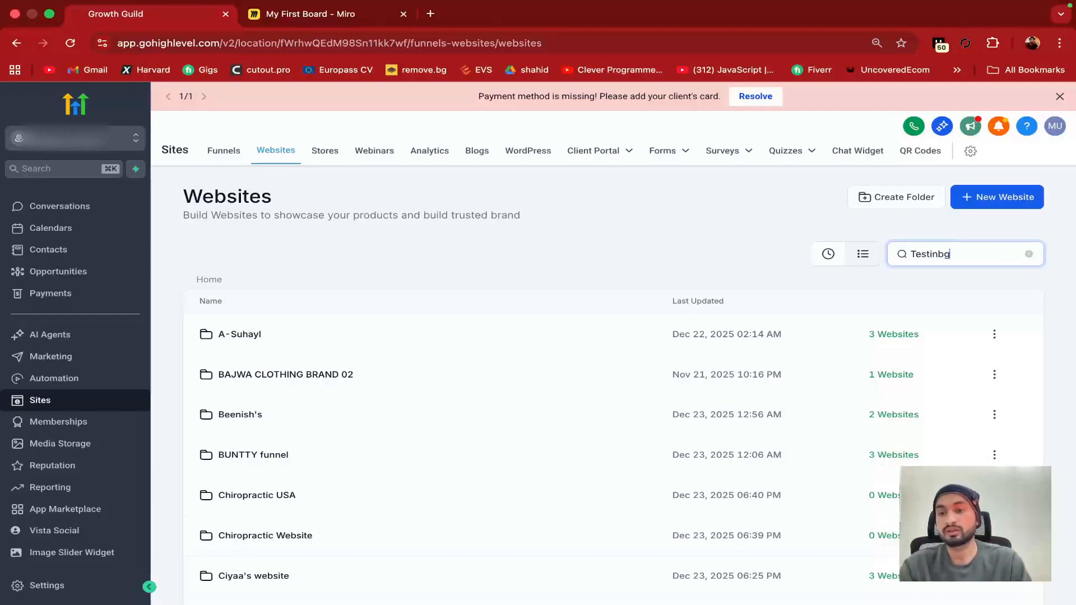
key("BackSpace")
key("BackSpace")
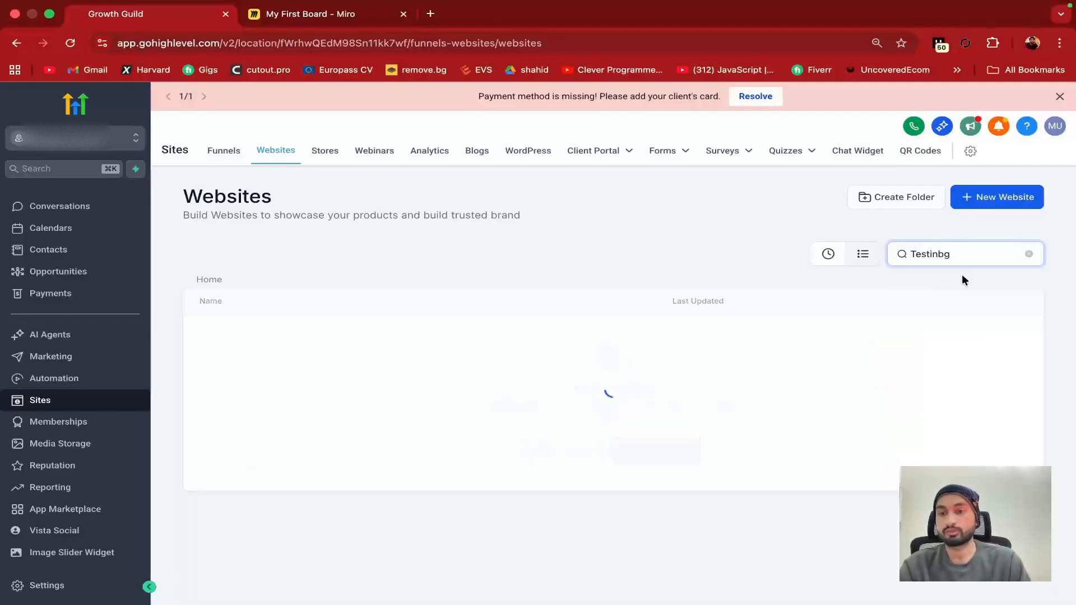
type("g")
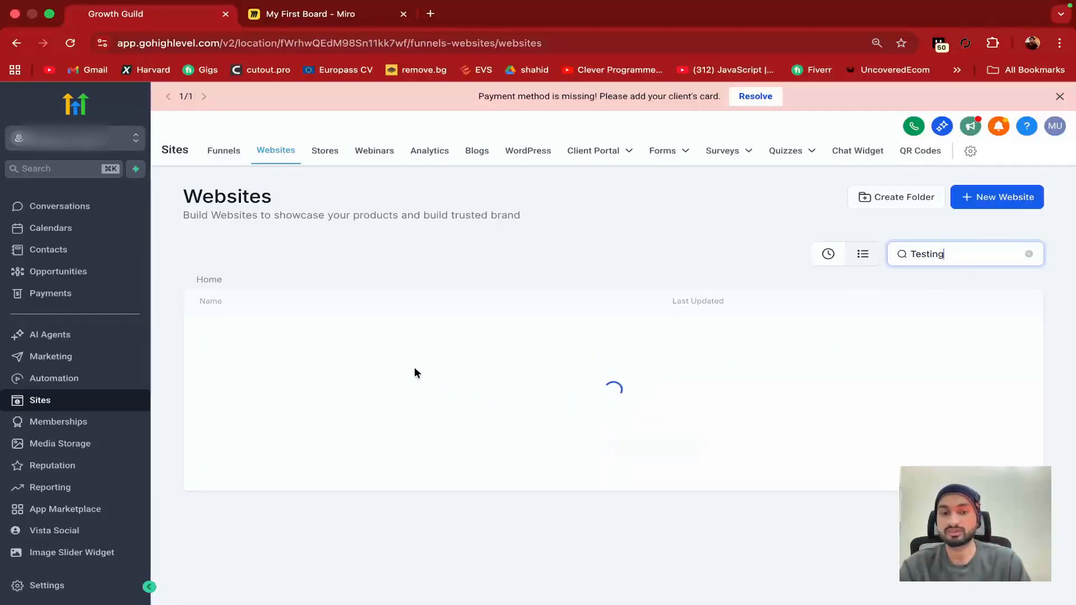
left_click(239, 335)
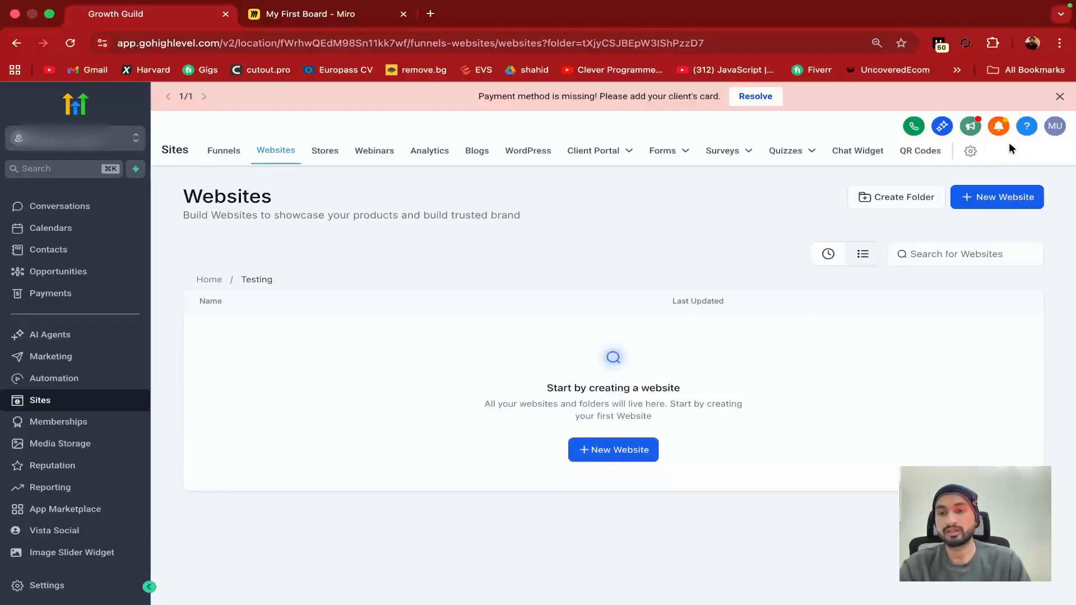
Browse the website template library and preview the Framing Construction template without using it
left_click(598, 440)
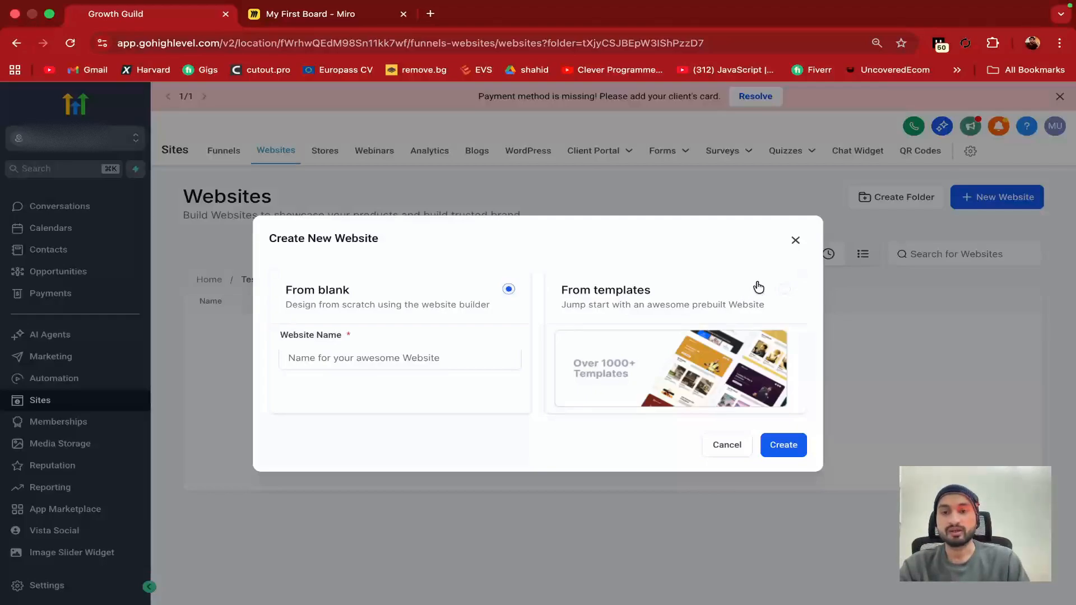
left_click(795, 298)
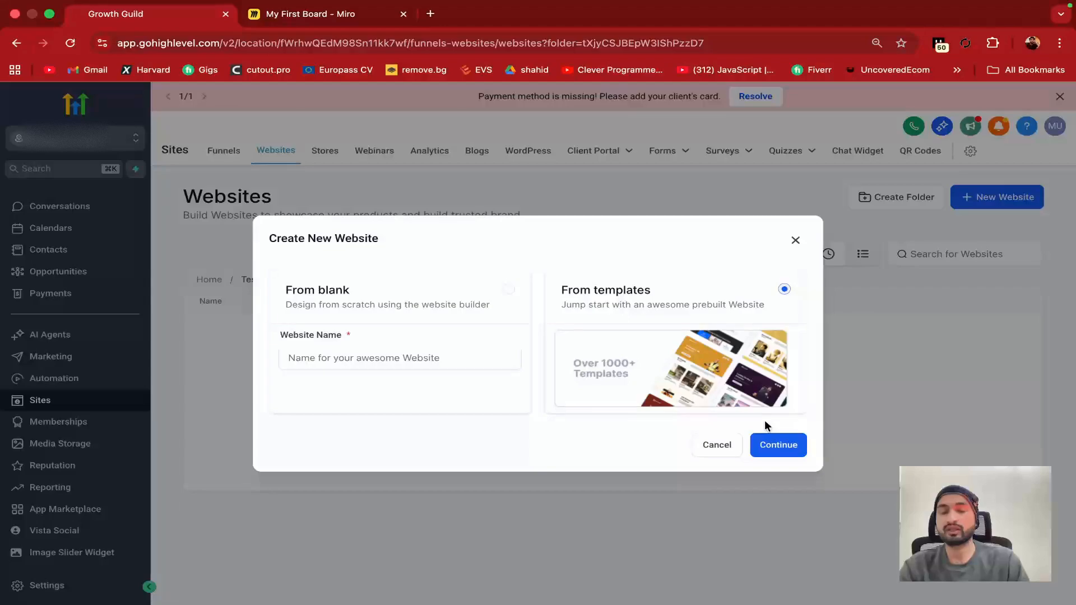
left_click(786, 445)
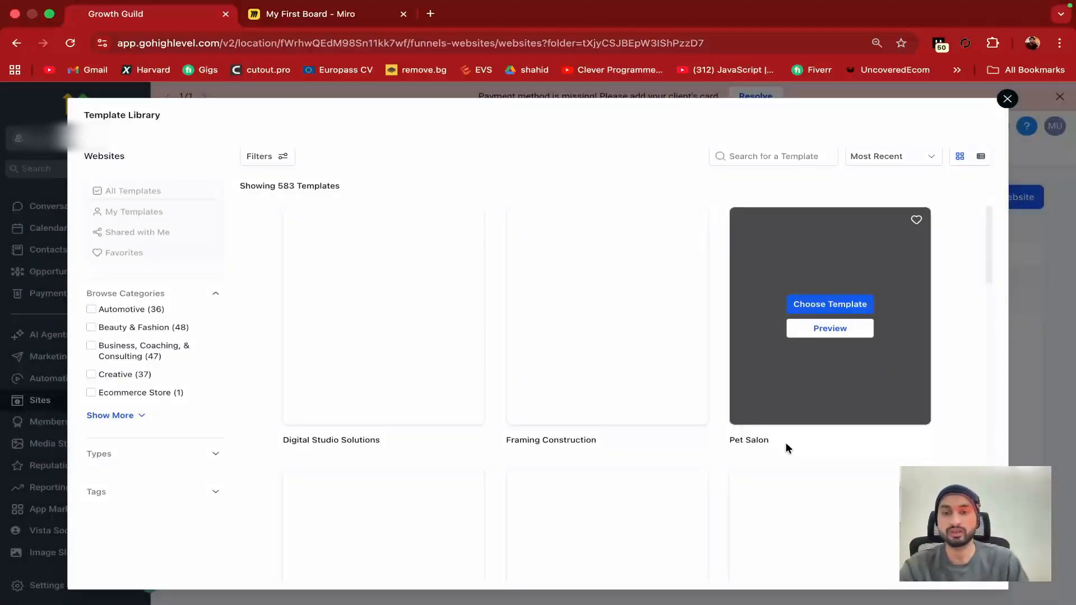
scroll(496, 379, "down", 1)
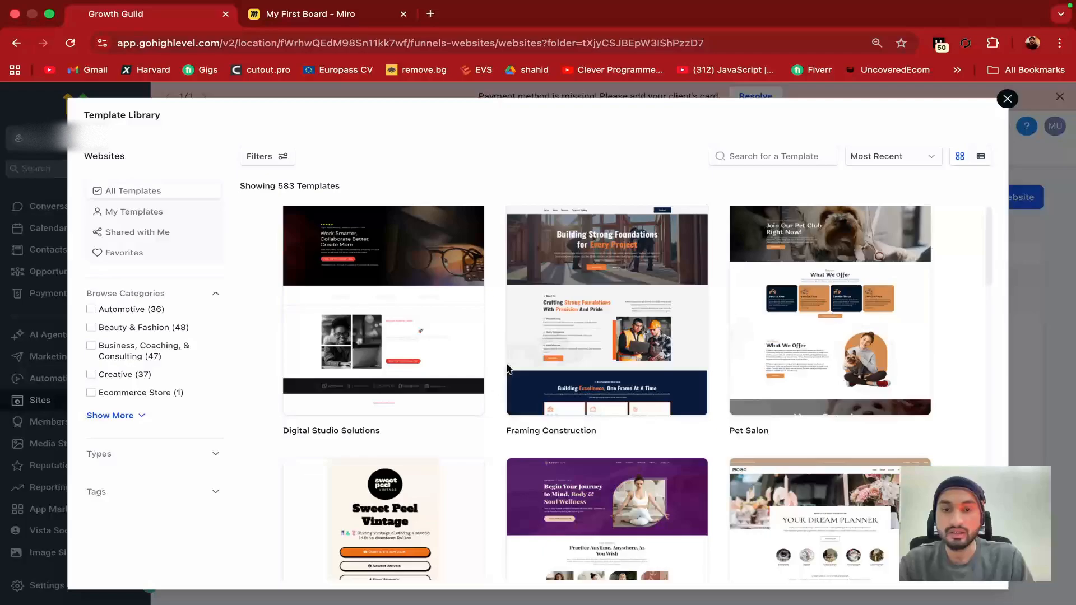
left_click(600, 320)
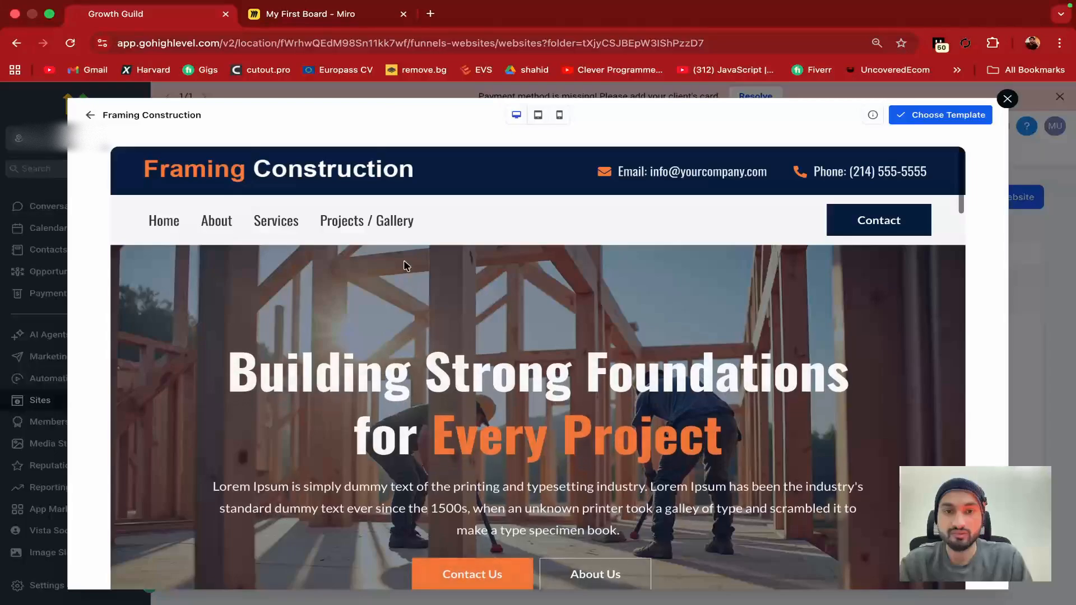
scroll(392, 302, "down", 8)
scroll(403, 317, "down", 15)
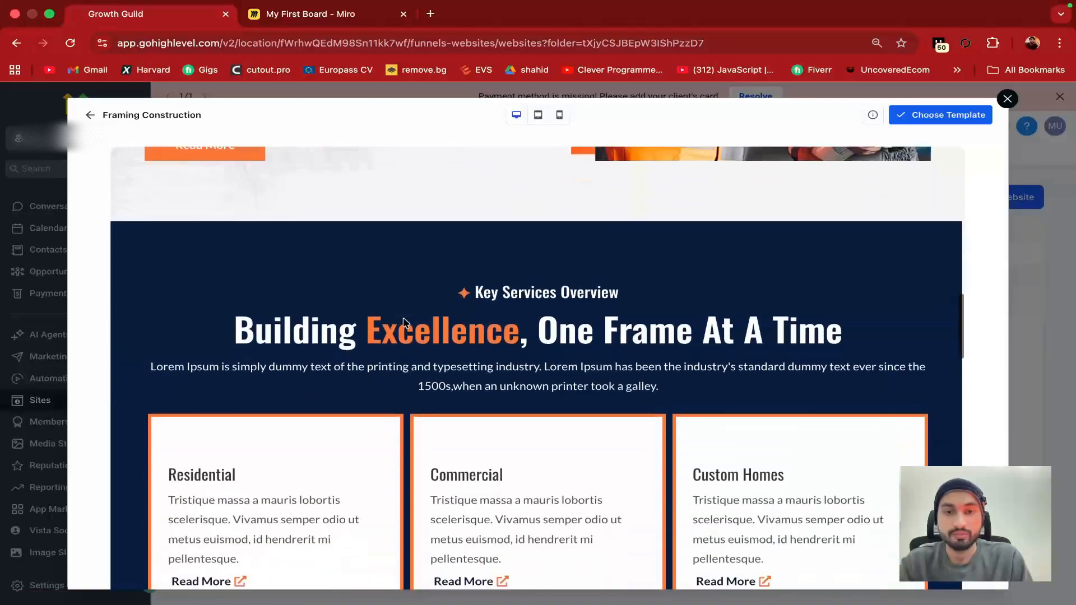
scroll(403, 318, "up", 5)
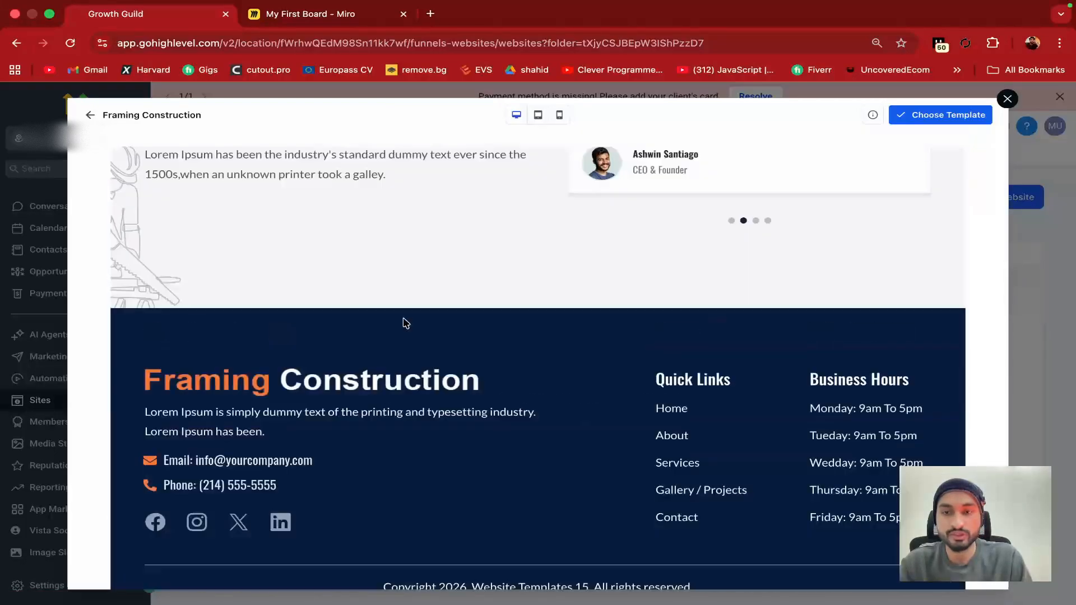
left_click(1006, 99)
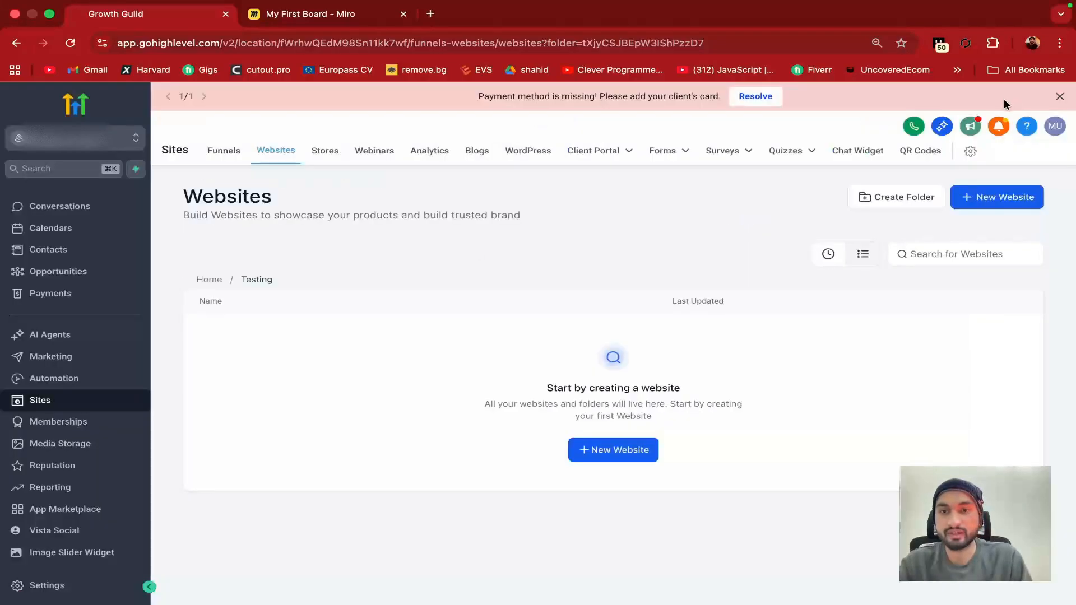
Create a blank website named 'nexaple'
left_click(616, 460)
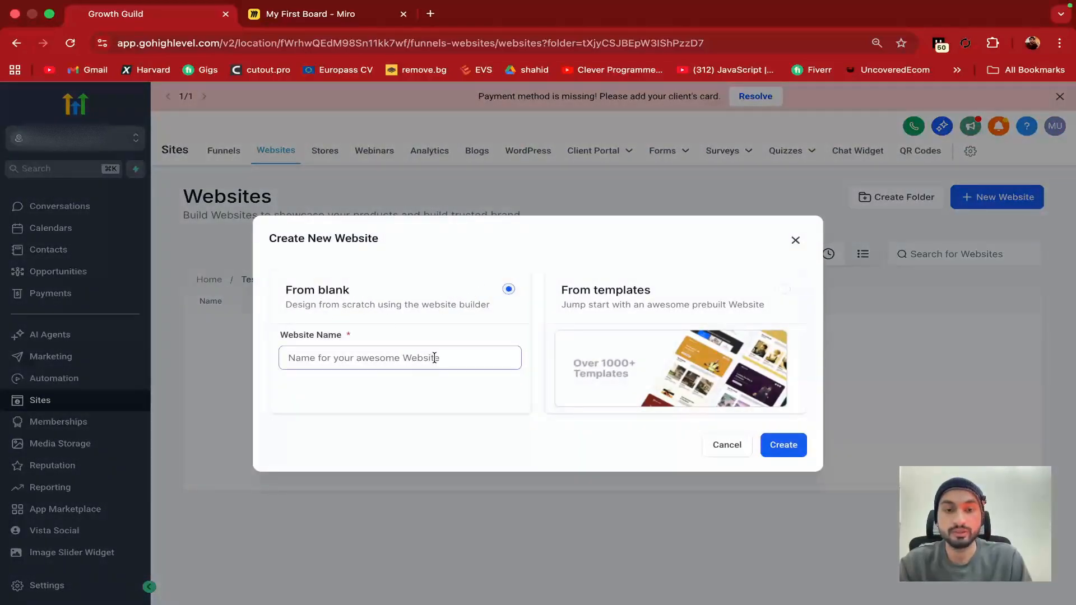
left_click(465, 357)
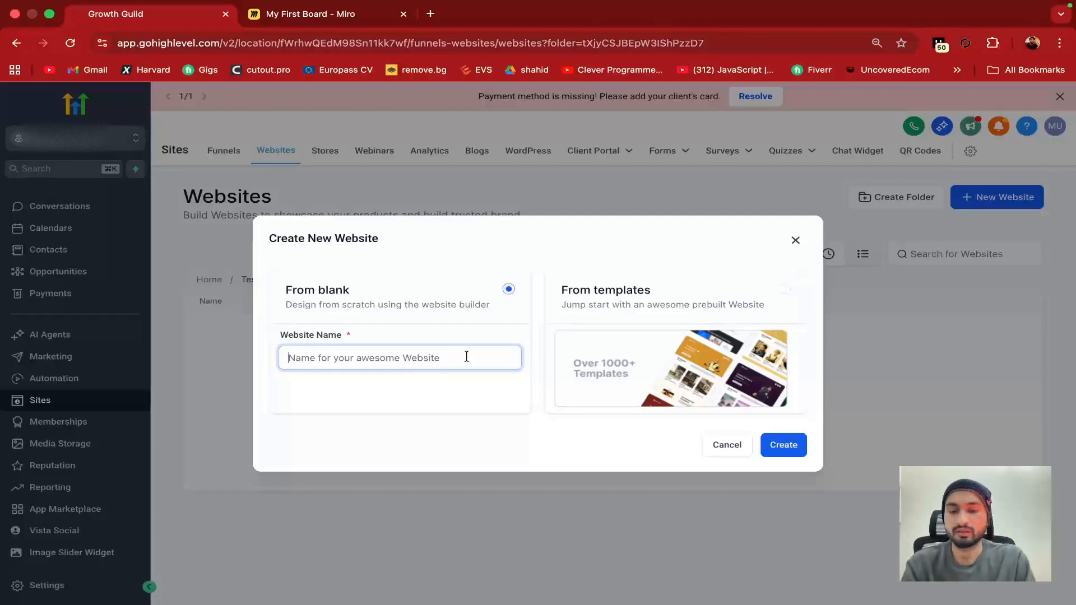
type("nexaple")
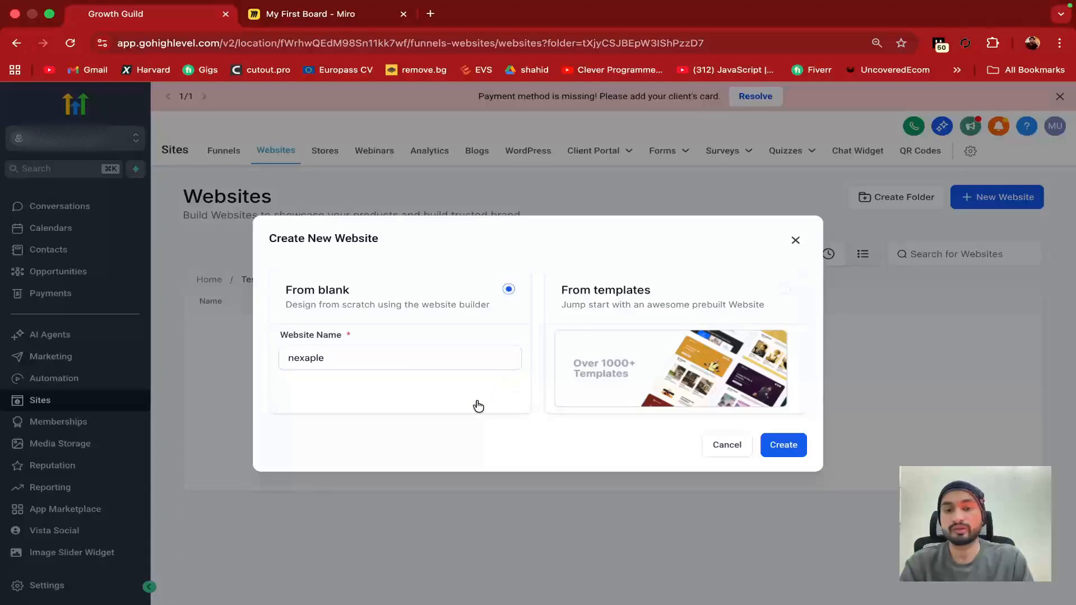
left_click(786, 447)
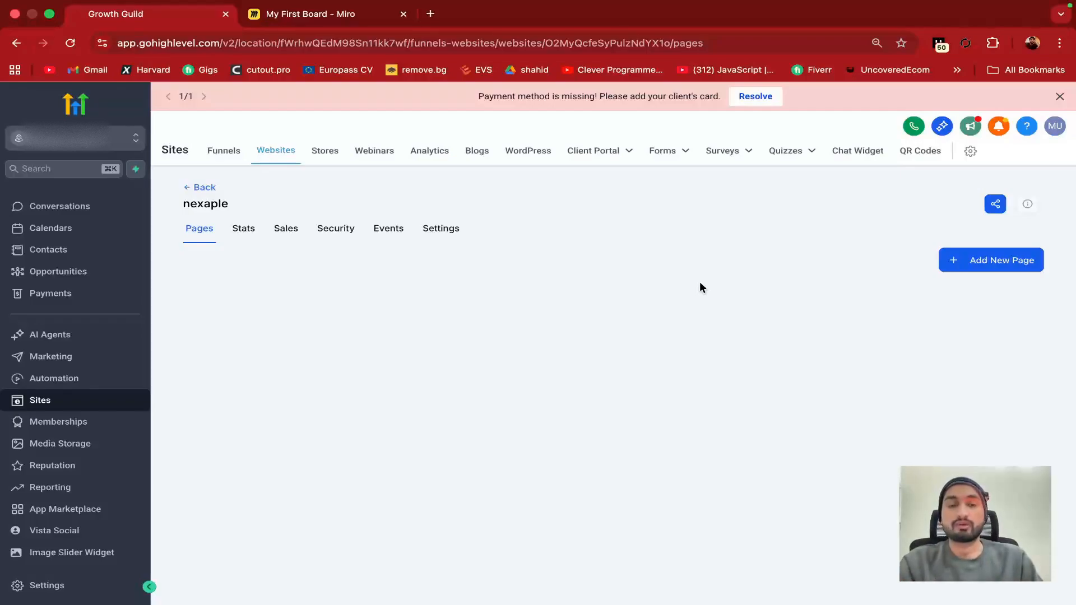
Search the web for 'system limited' in a new tab and open the Systems Limited website
left_click(431, 14)
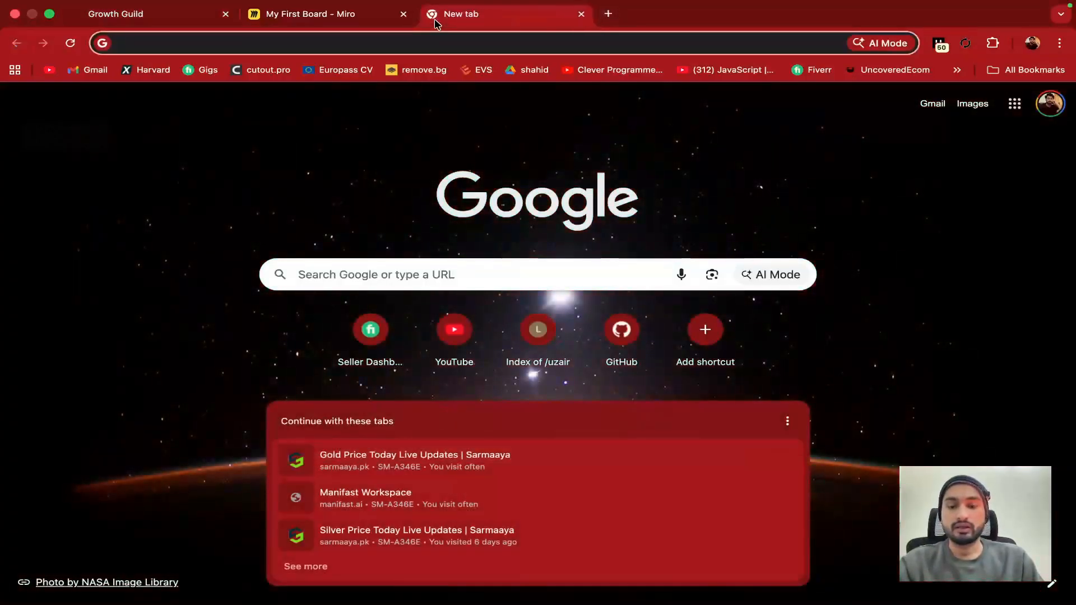
type("system l")
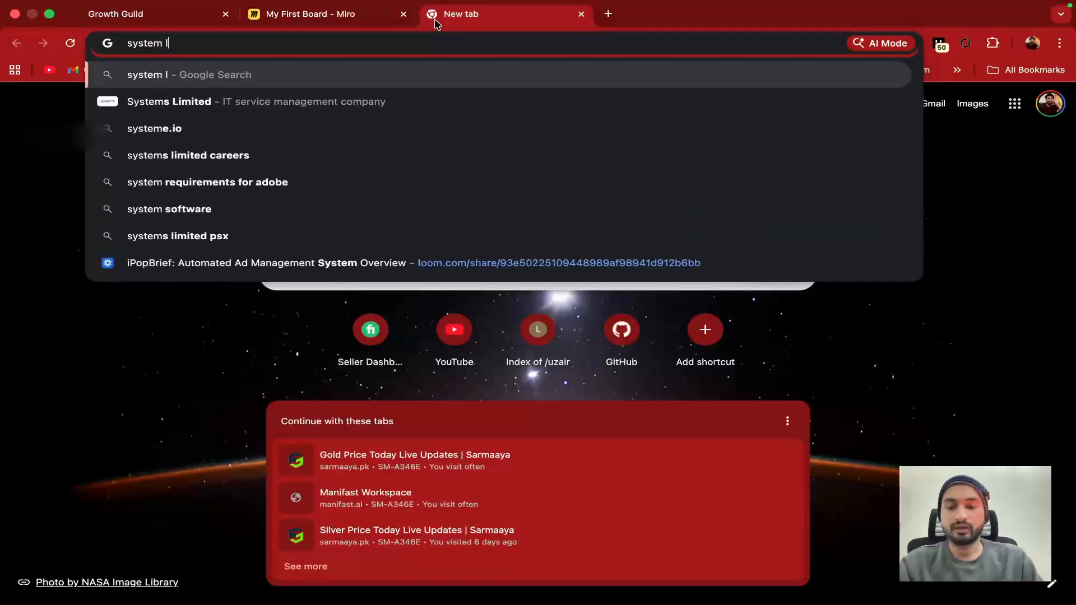
type("imited")
key("Return")
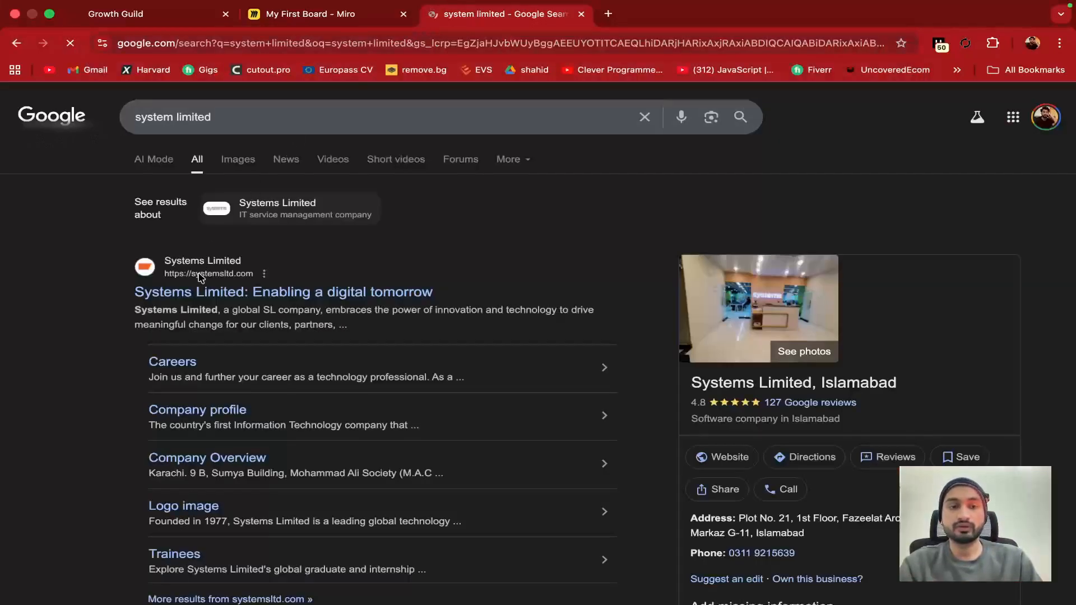
left_click(191, 296)
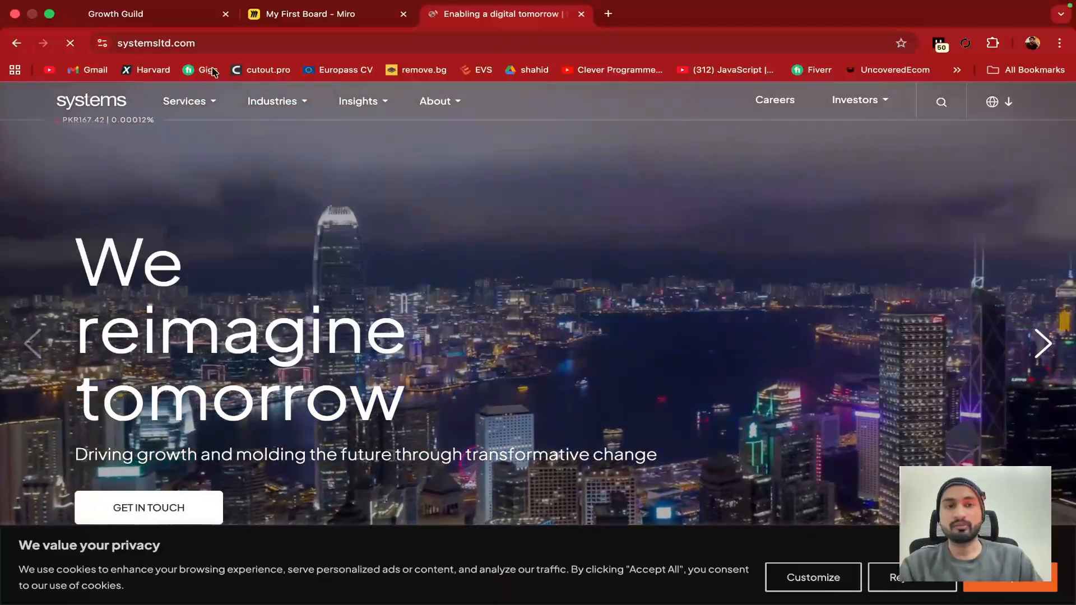
Browse the Communications industry page and the Our Leadership page on systemsltd.com
mouse_move(272, 107)
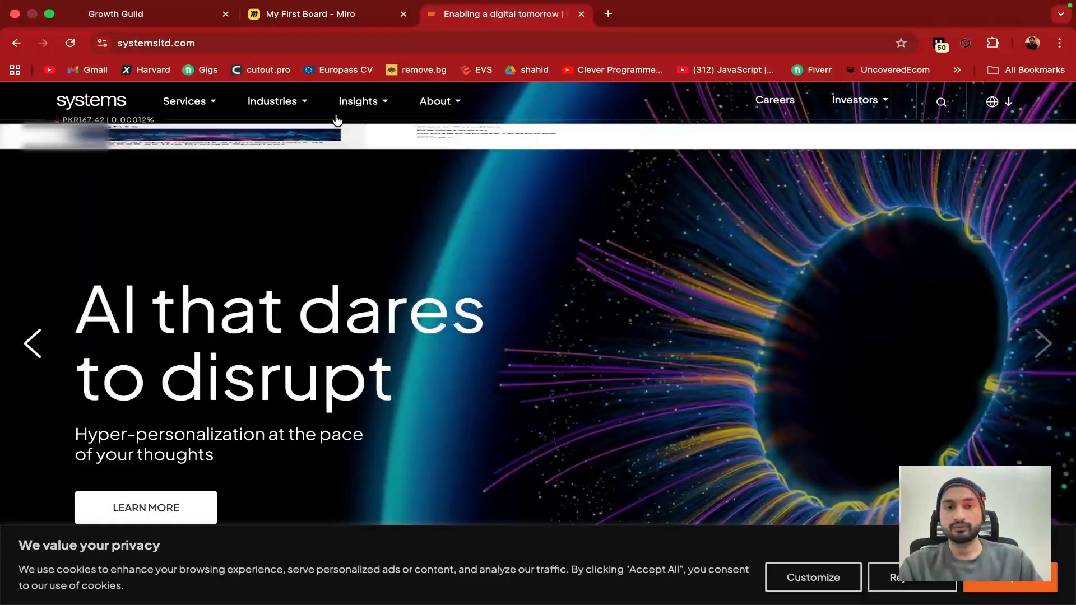
mouse_move(293, 125)
left_click(458, 164)
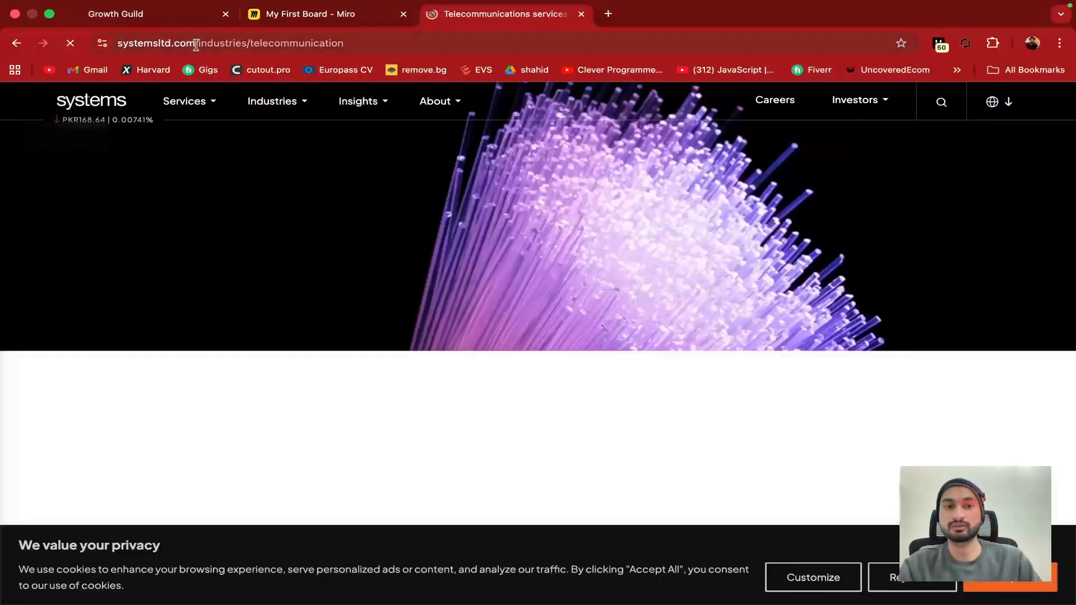
mouse_move(293, 108)
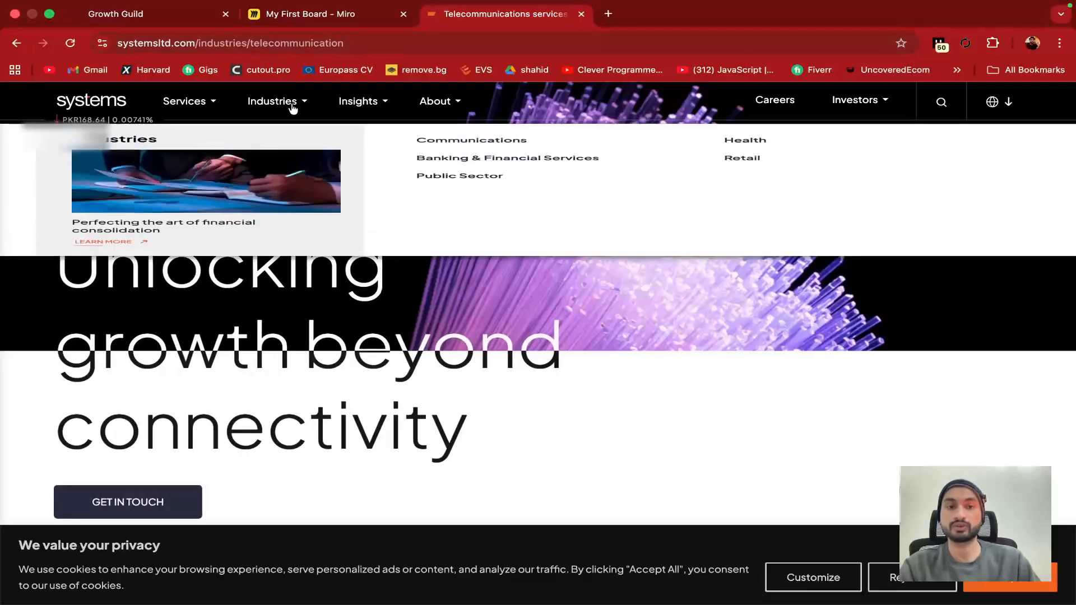
mouse_move(442, 105)
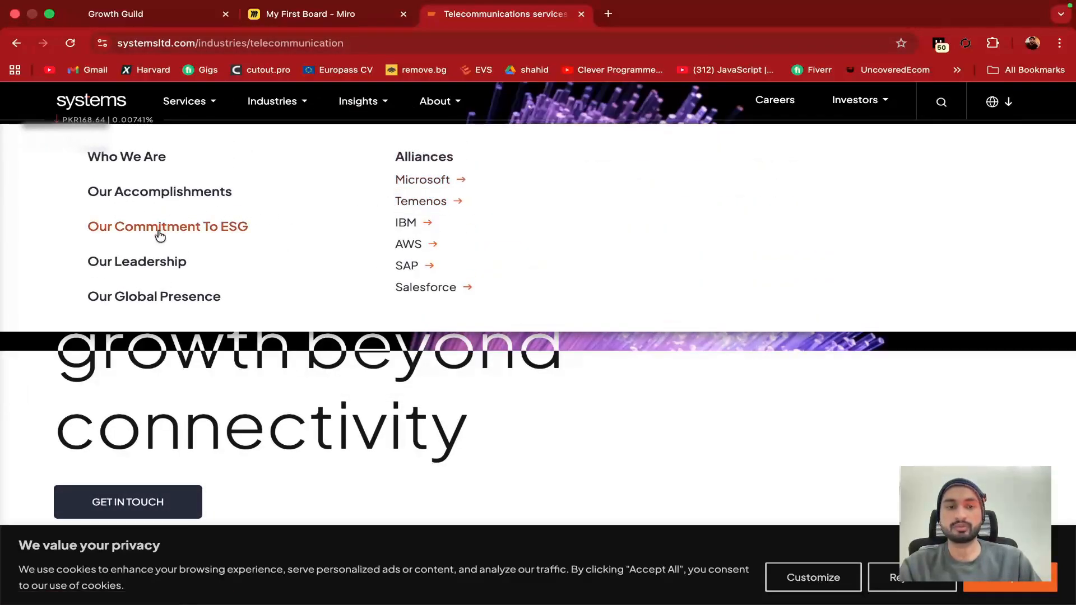
left_click(147, 258)
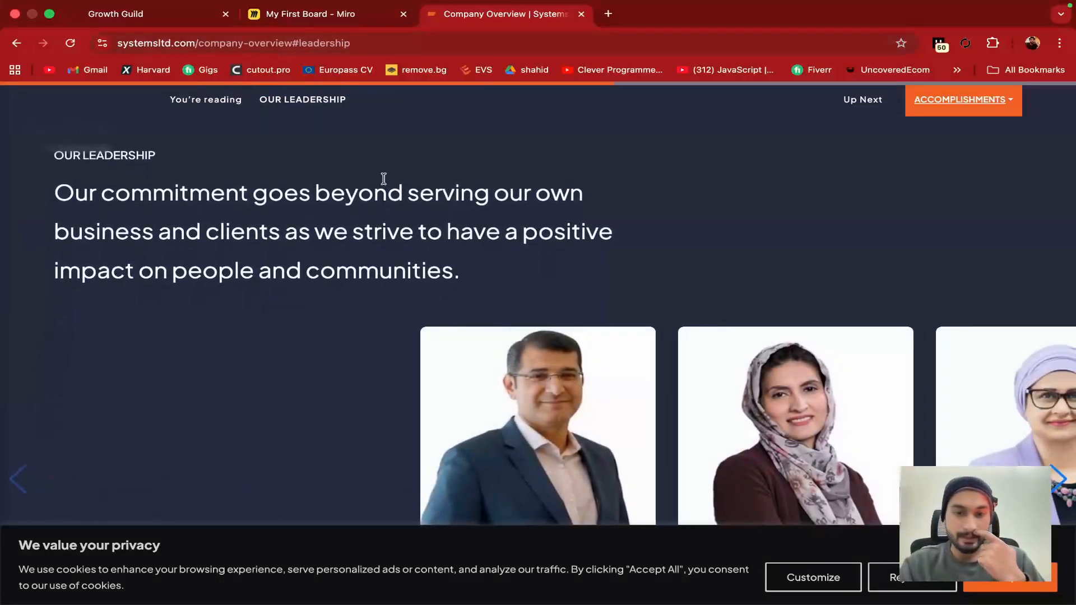
scroll(428, 220, "down", 10)
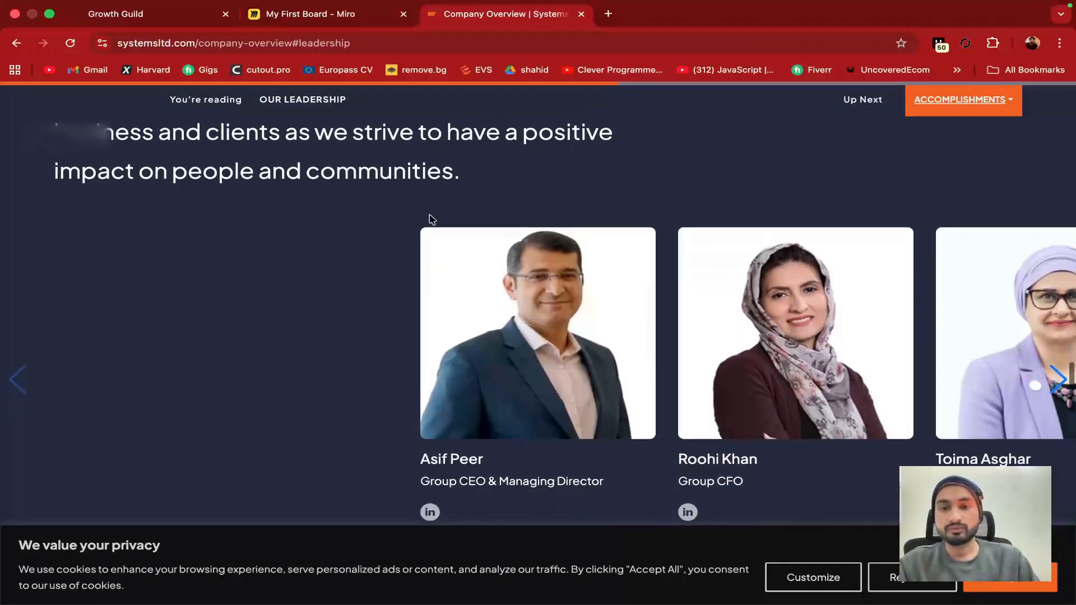
scroll(429, 216, "down", 15)
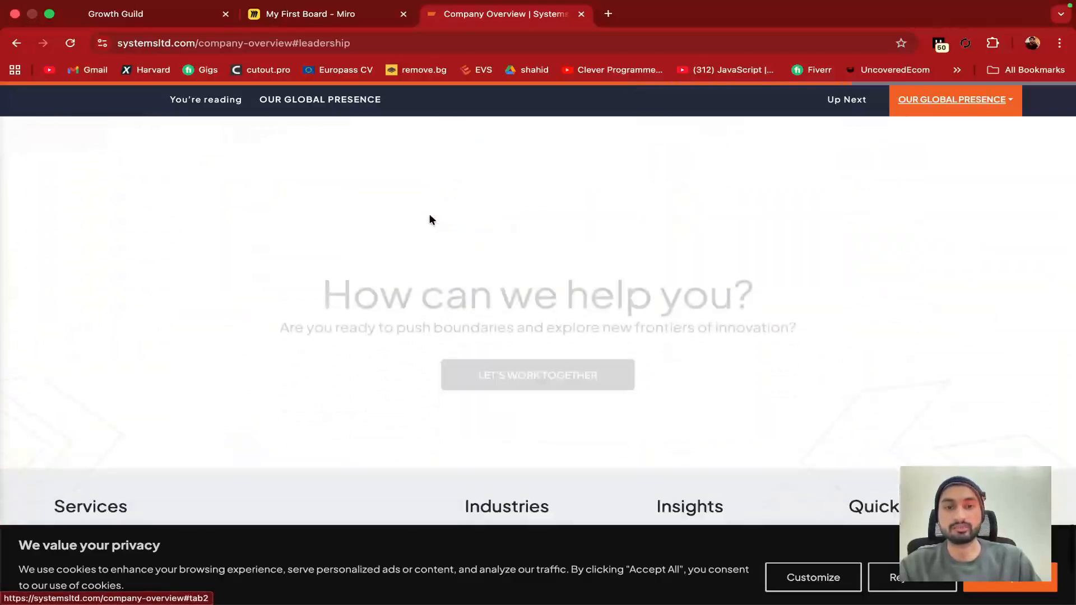
scroll(430, 214, "up", 5)
scroll(429, 219, "up", 5)
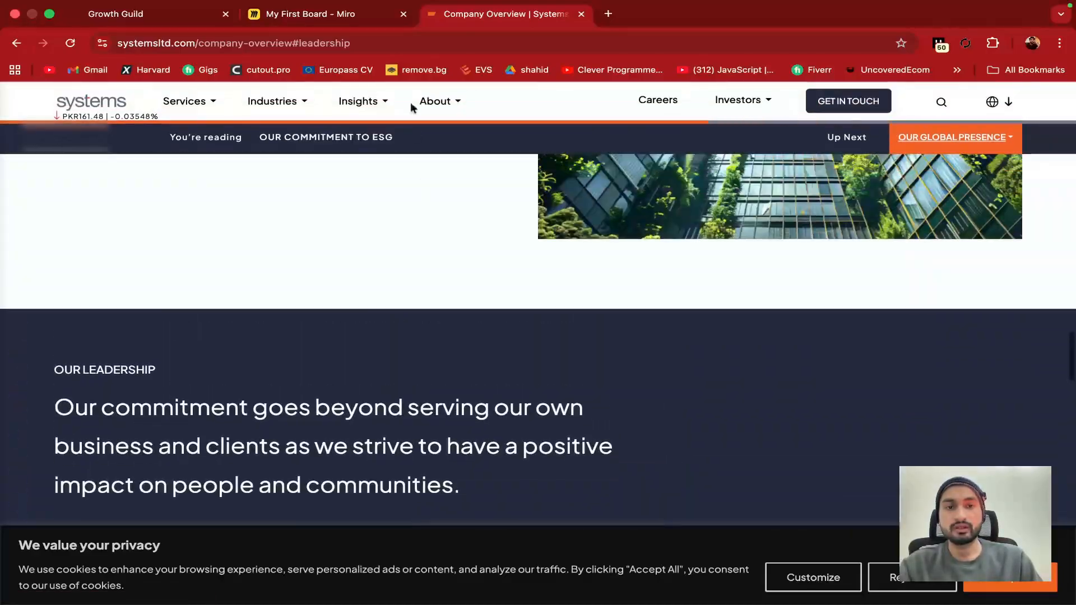
Trim the address back to systemsltd.com and scroll through the 'We reimagine tomorrow' homepage
left_click(202, 16)
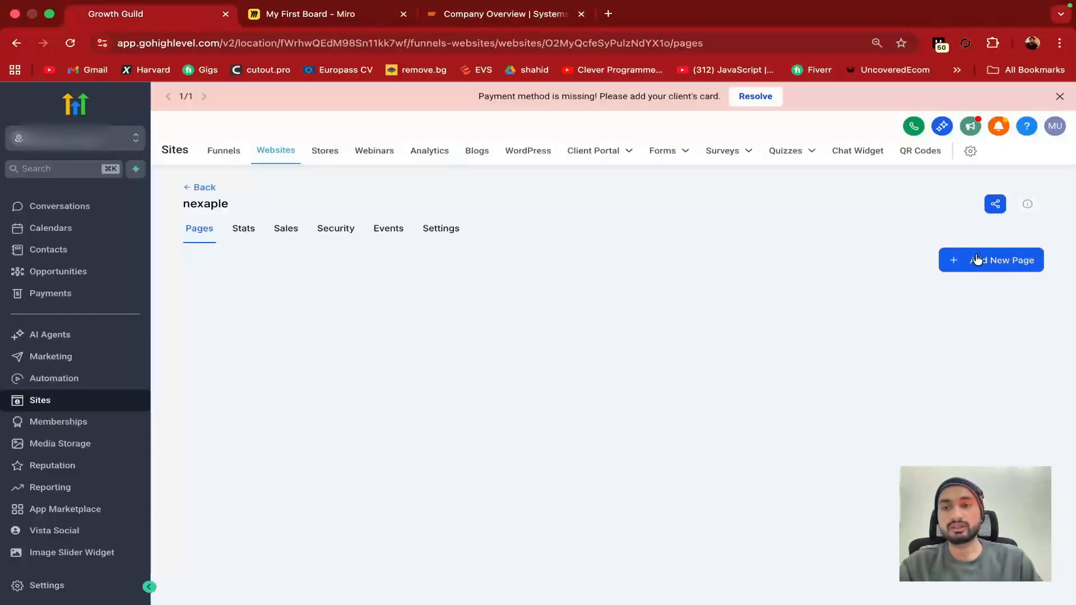
left_click(504, 14)
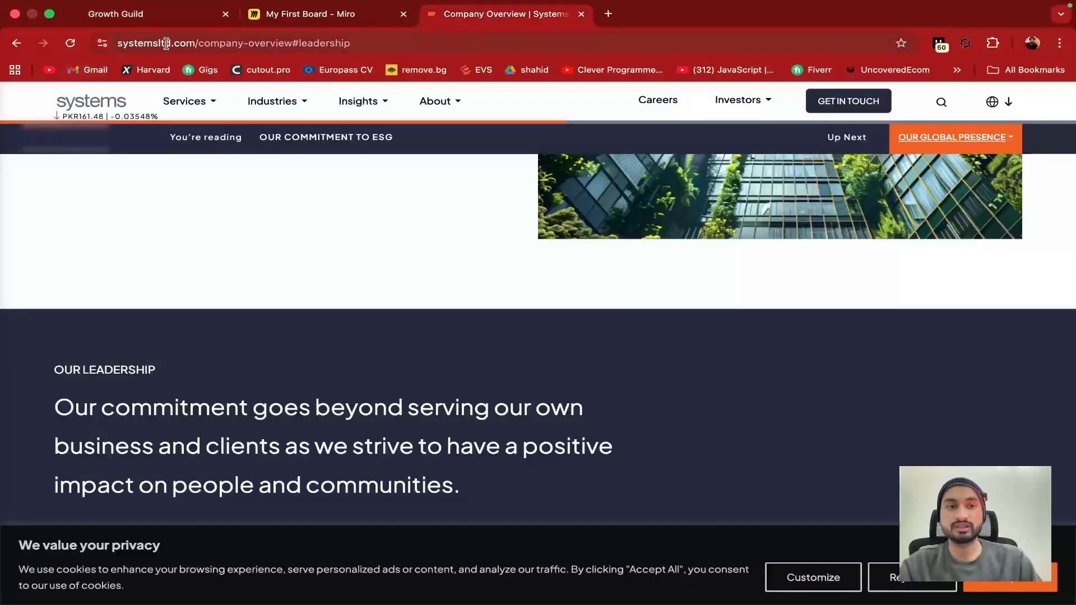
left_click_drag(192, 43, 401, 51)
key("BackSpace")
key("Return")
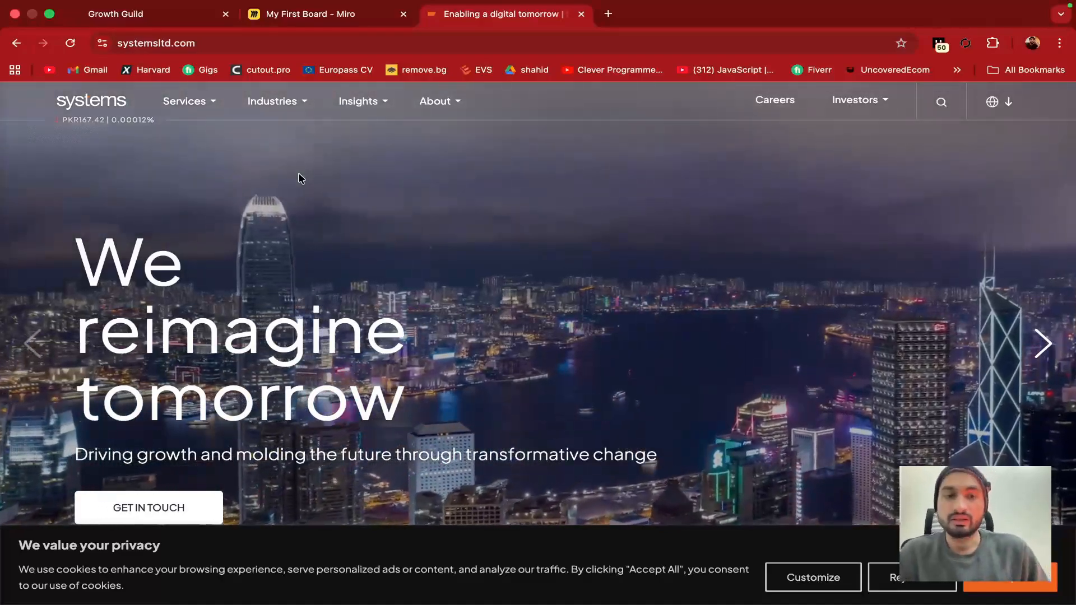
scroll(299, 175, "down", 6)
scroll(300, 177, "down", 20)
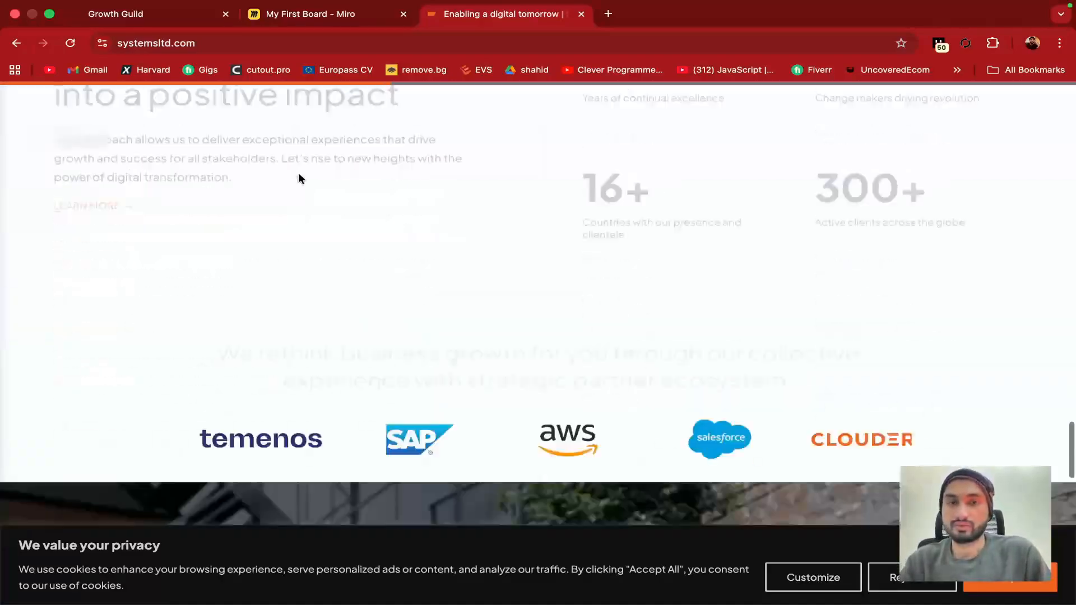
scroll(299, 178, "down", 5)
scroll(300, 178, "up", 20)
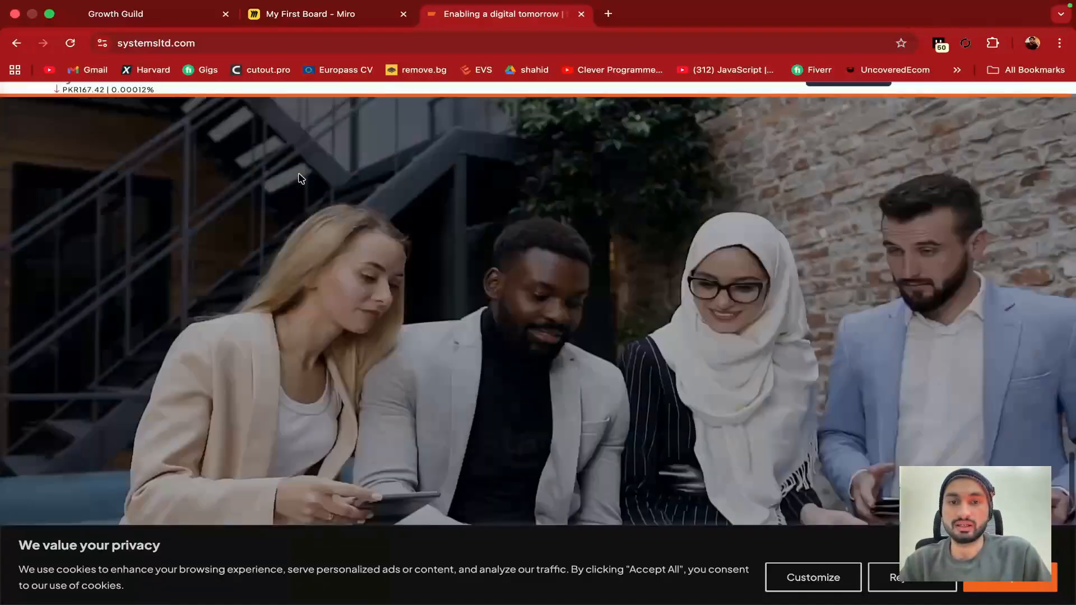
scroll(300, 178, "up", 6)
mouse_move(358, 101)
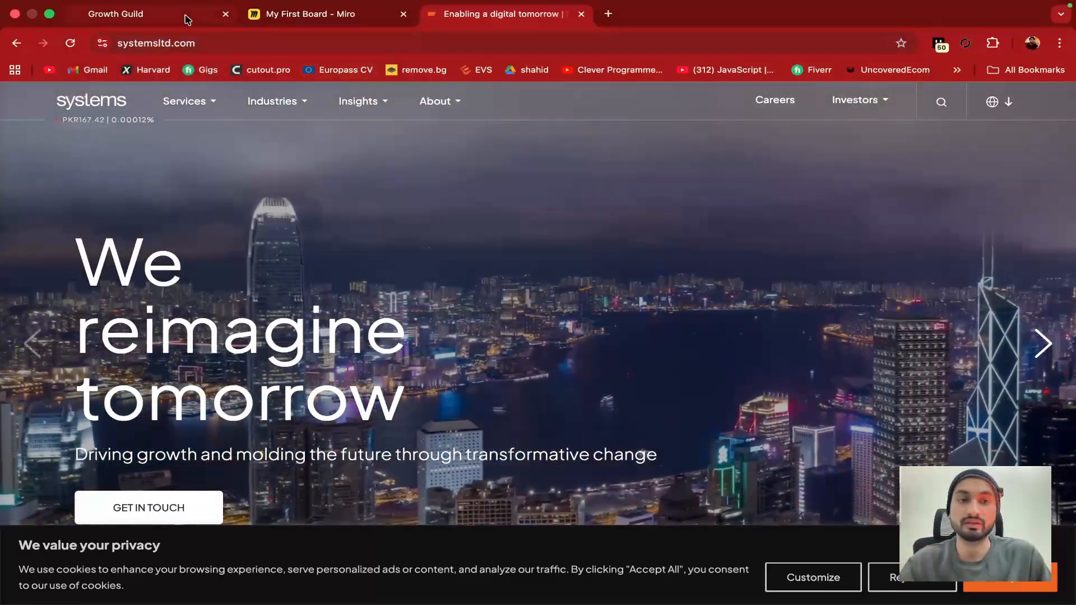
Start a new page on the nexaple website and name it 'Home'
left_click(184, 20)
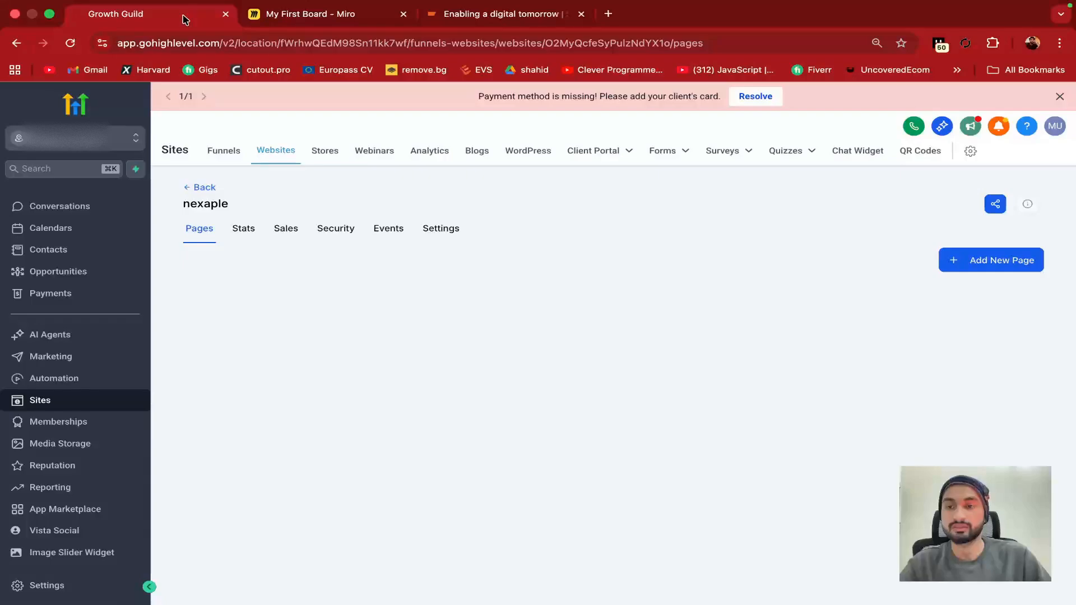
left_click(966, 261)
left_click(438, 284)
type("H")
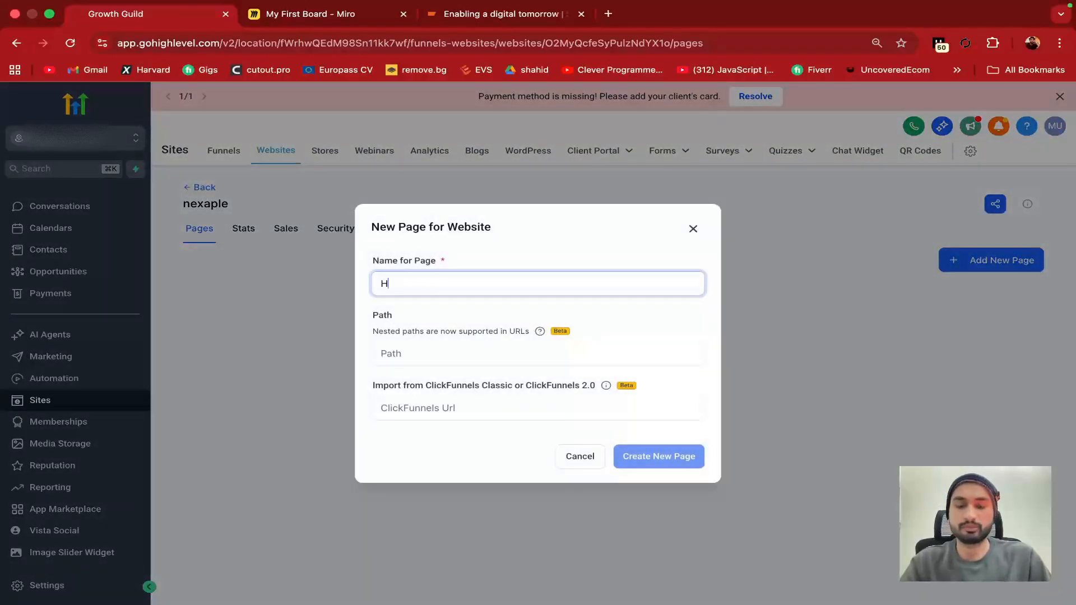
type("ome")
left_click(398, 351)
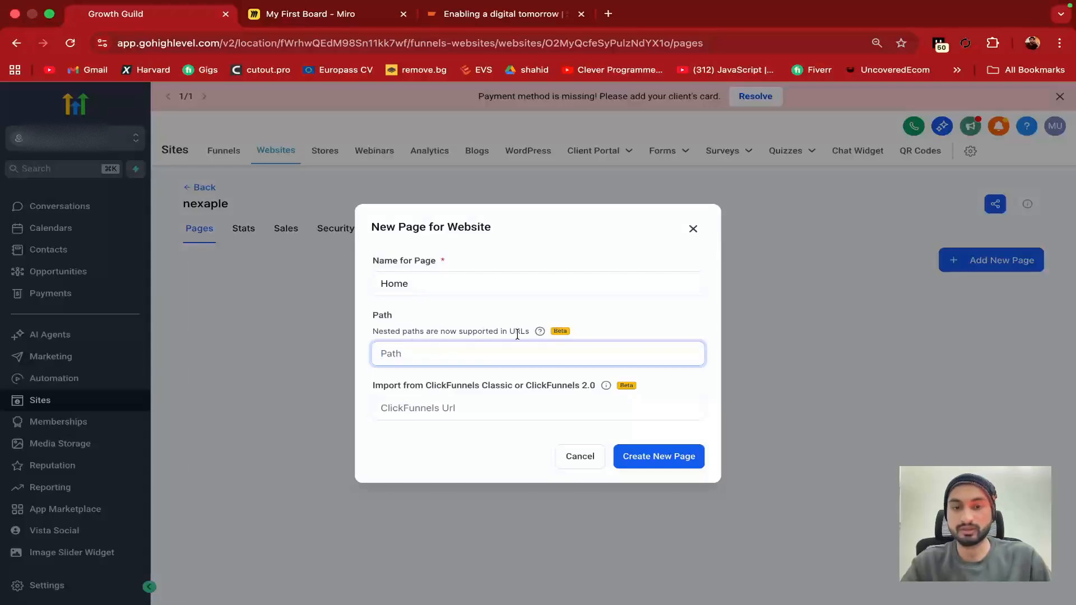
Read the help article about nested URL paths for pages
double_click(481, 335)
left_click(540, 333)
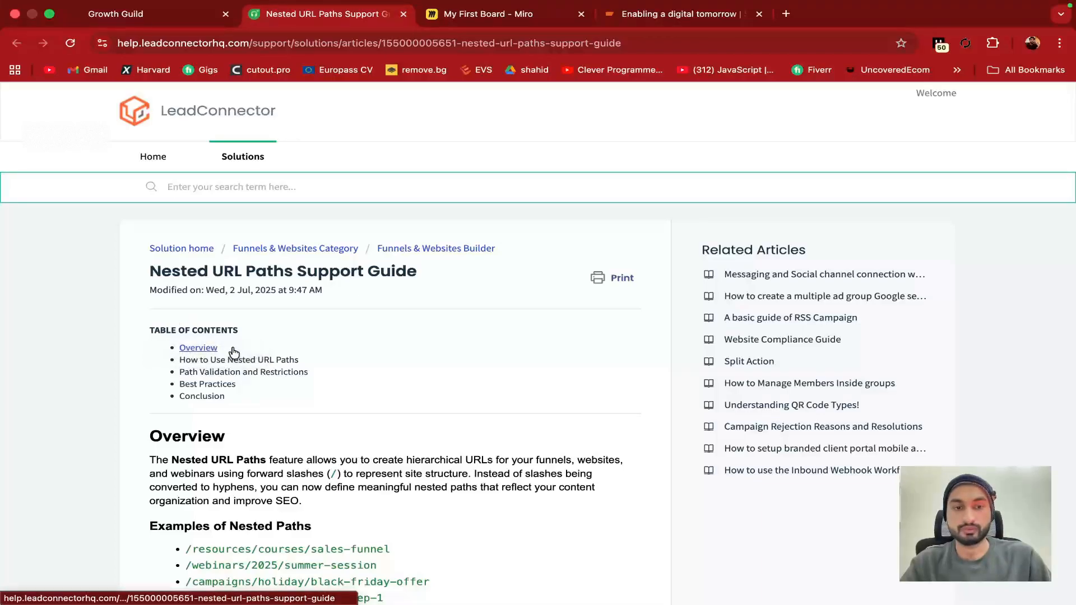
scroll(297, 428, "down", 6)
scroll(297, 429, "down", 1)
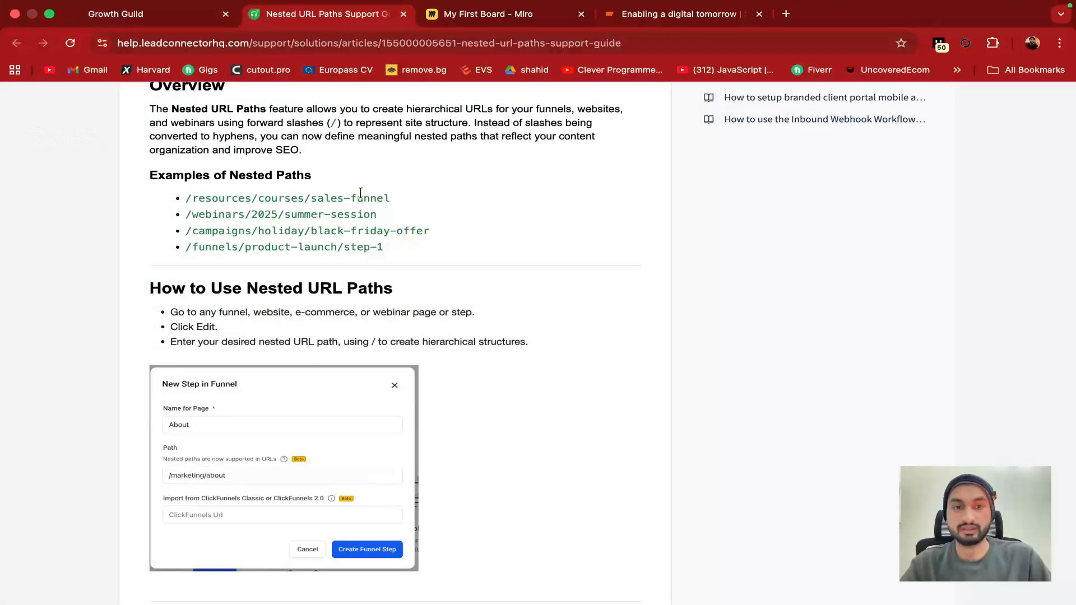
left_click_drag(185, 200, 248, 201)
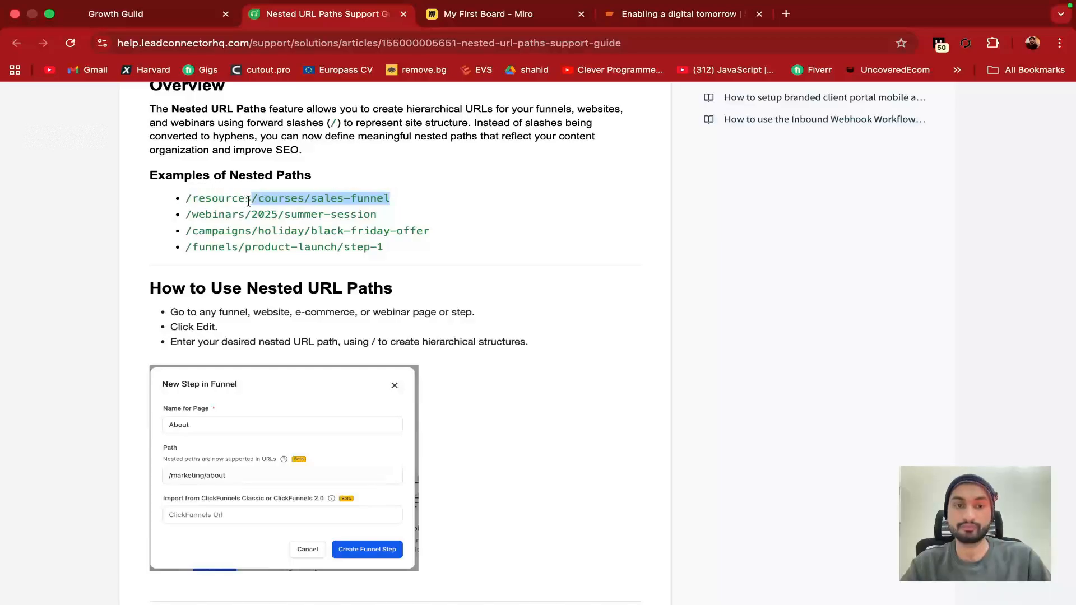
left_click(404, 14)
Set the page path to /home, create the page and build it from blank
left_click(437, 355)
type("/home")
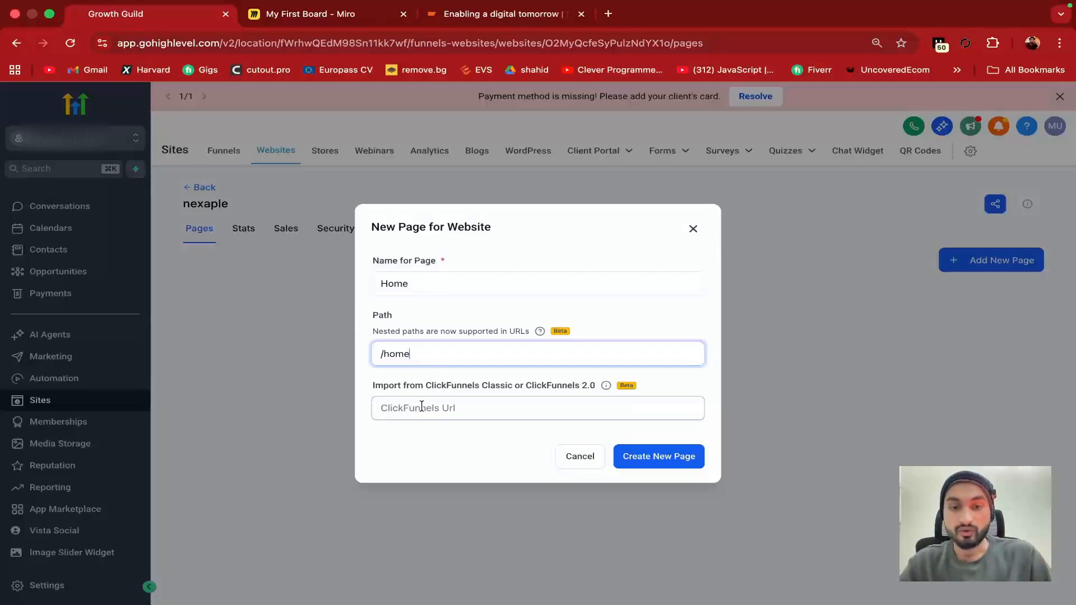
left_click(663, 455)
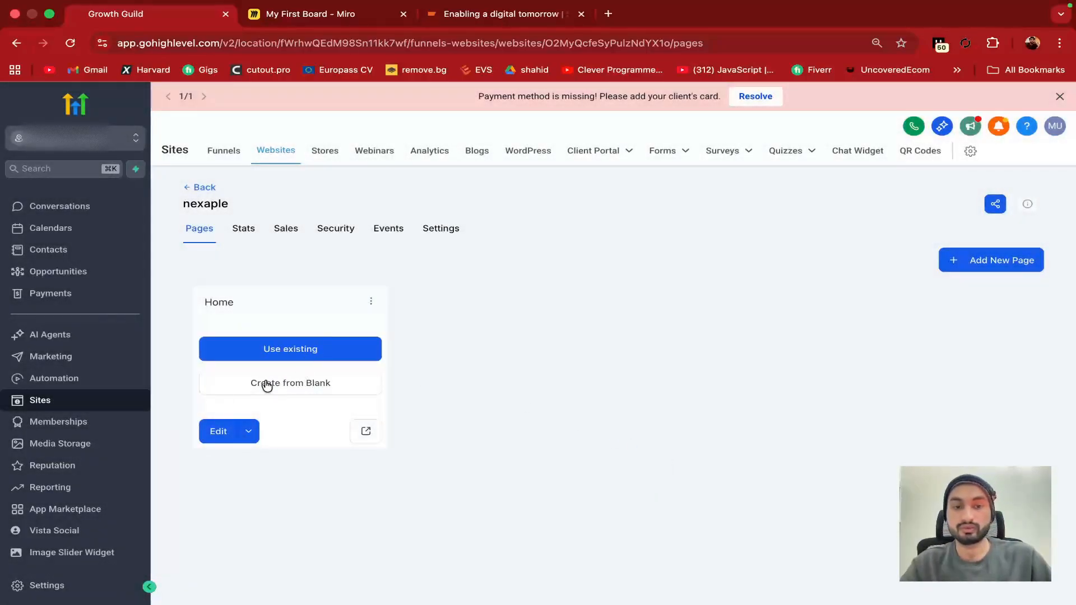
left_click(326, 347)
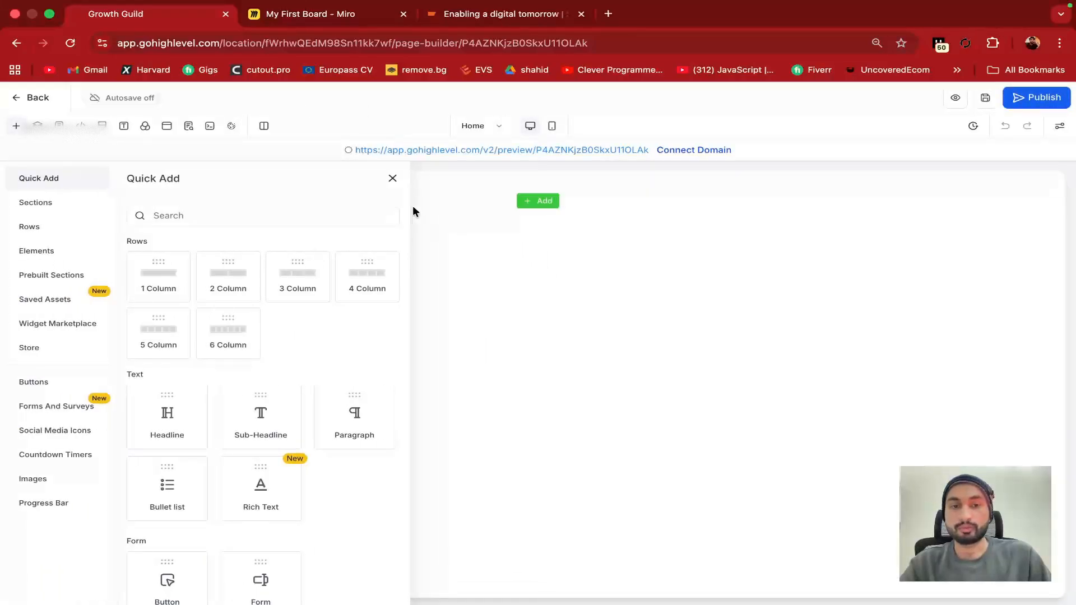
Close the Quick Add panel, then preview the blank Home page in a new tab and close it
left_click(392, 179)
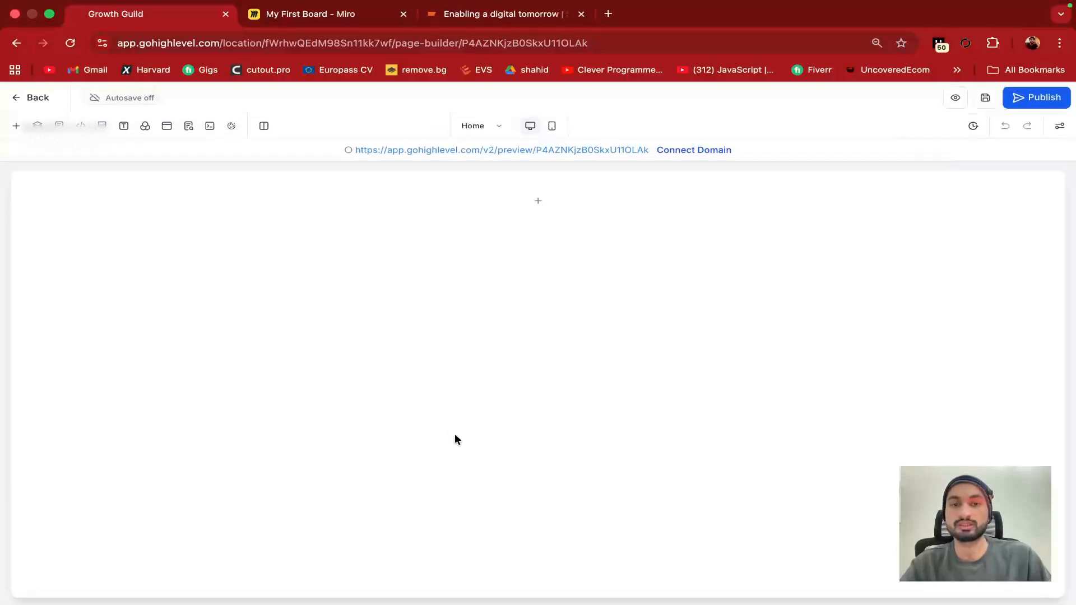
left_click(955, 99)
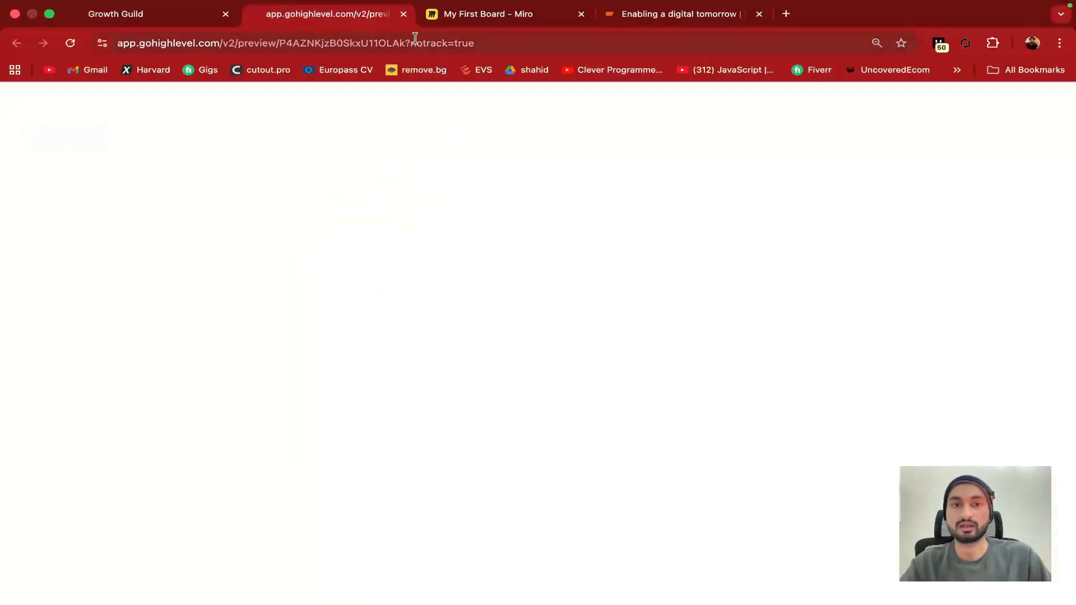
left_click(403, 14)
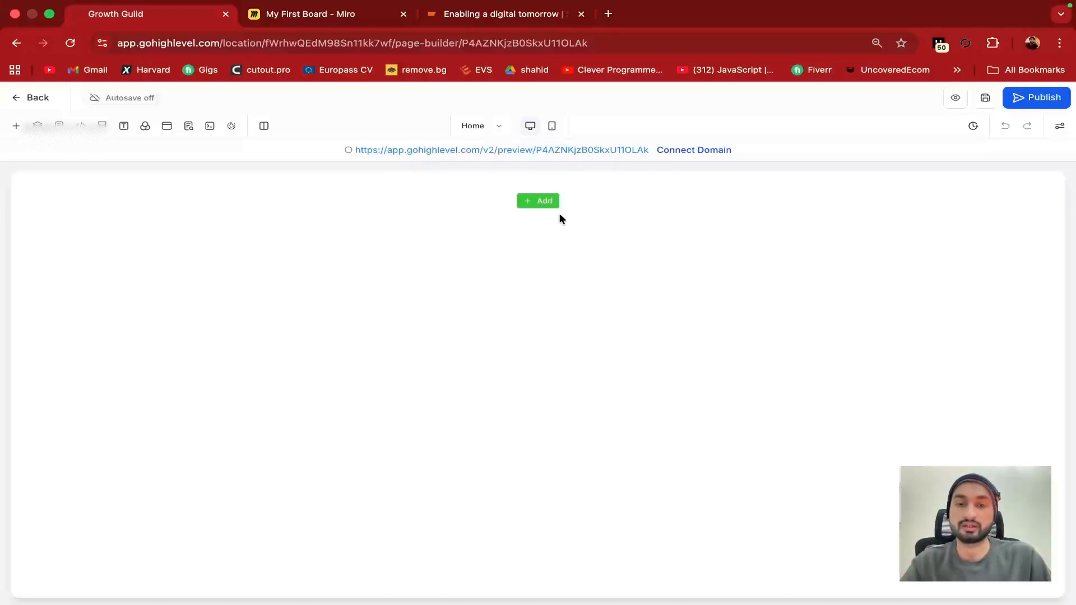
Add a one-column row to the section and place a Headline element in it
left_click(538, 203)
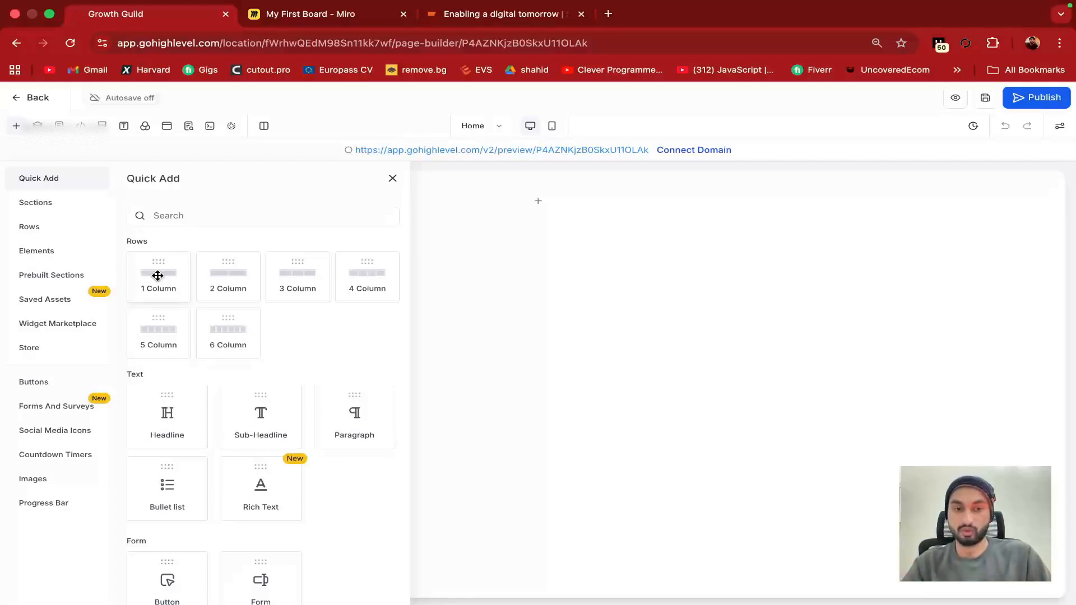
left_click_drag(158, 275, 502, 208)
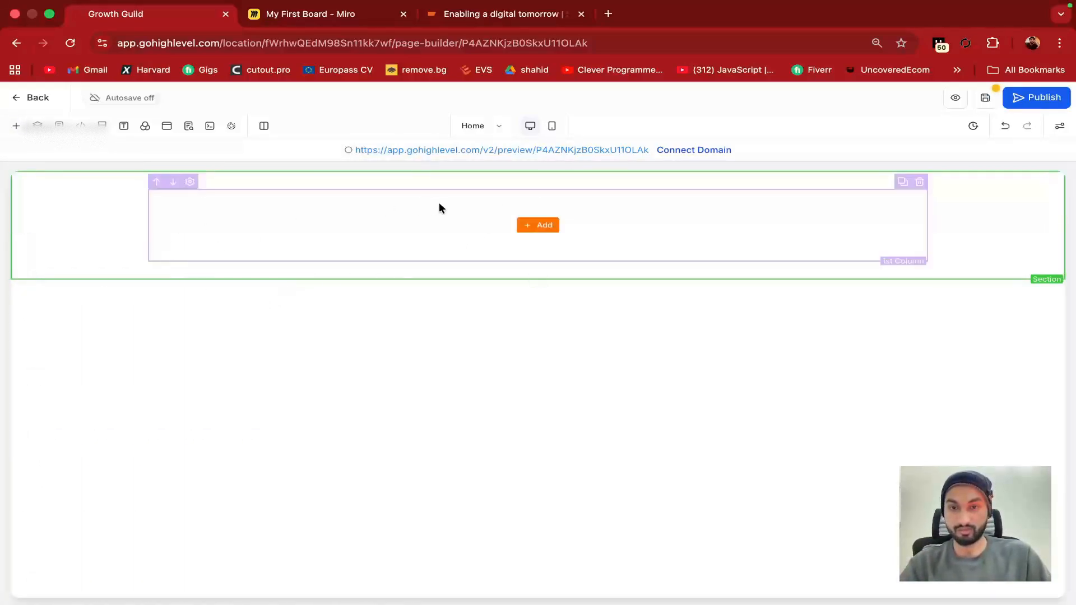
left_click(534, 226)
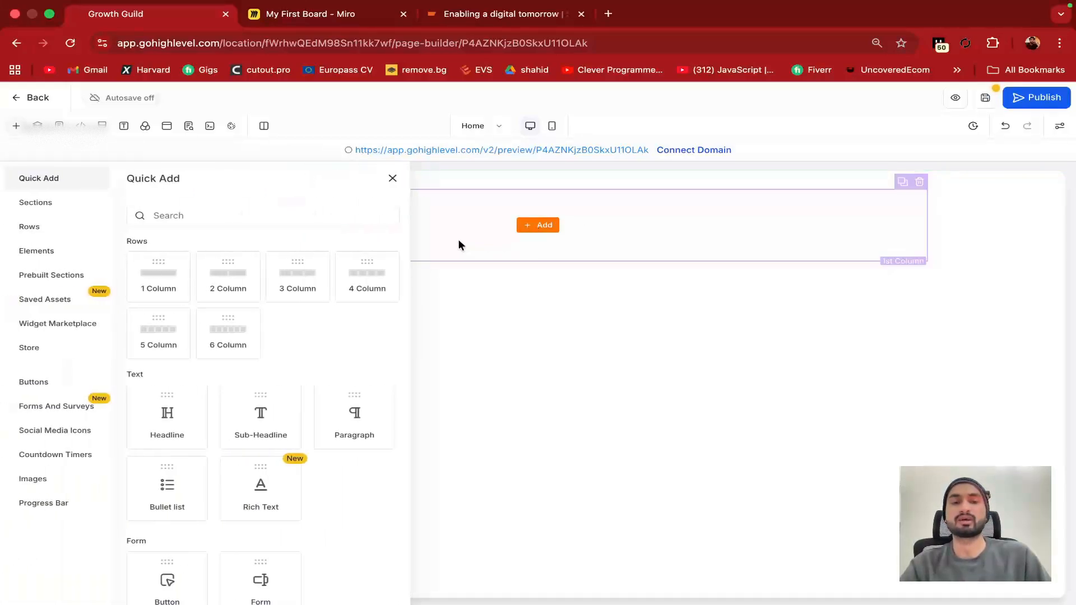
scroll(185, 344, "down", 2)
left_click(187, 349)
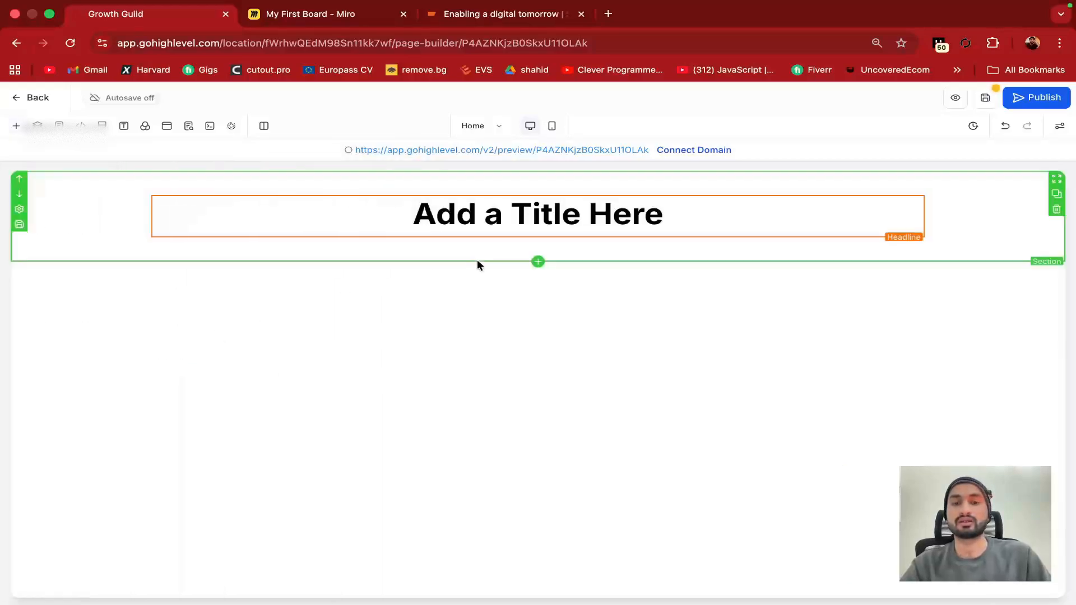
Replace the placeholder headline text with 'Welcome to Nexaple'
left_click(551, 223)
key("super+a")
type("We")
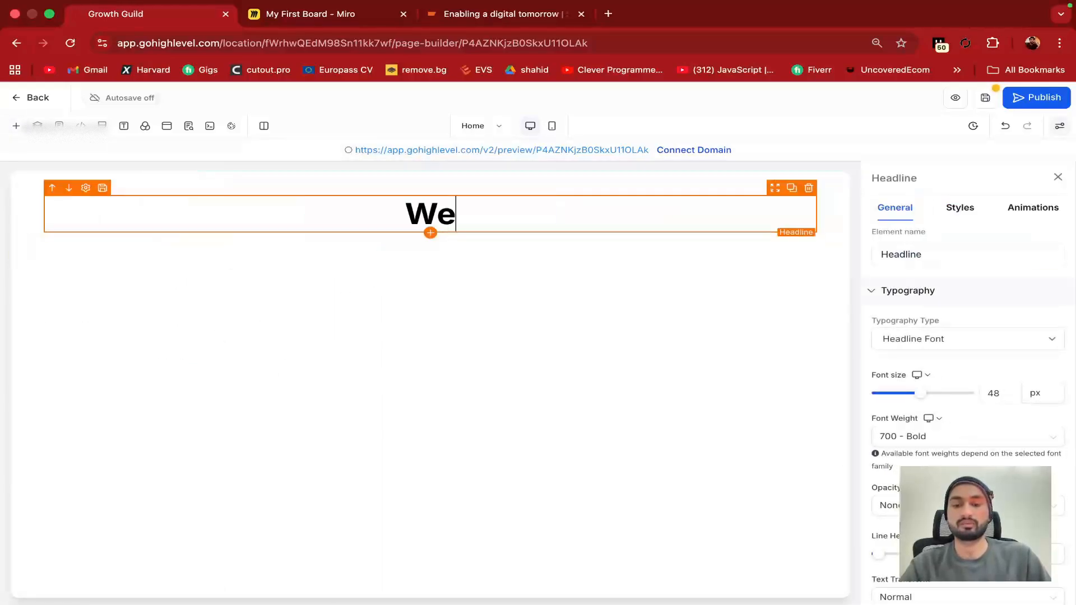
type("lcome to Nexpa")
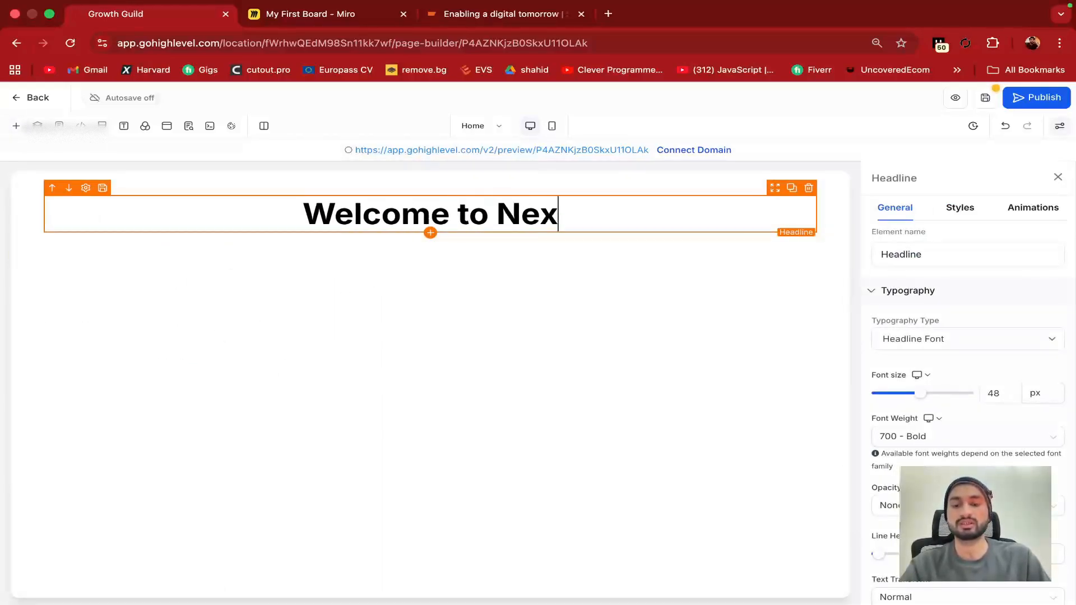
key("BackSpace")
key("BackSpace")
type("aple")
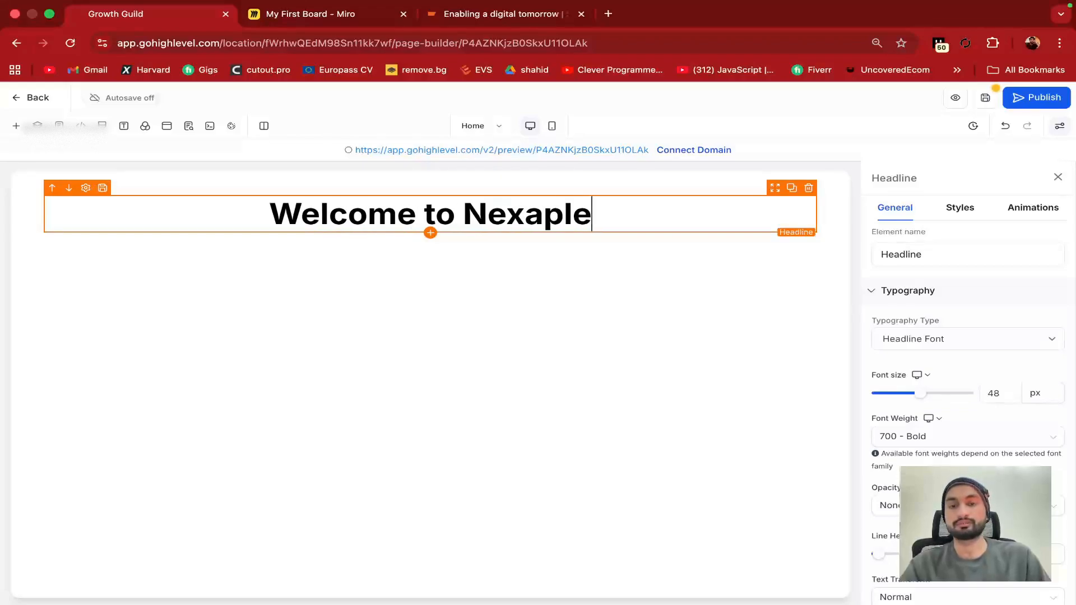
left_click(625, 278)
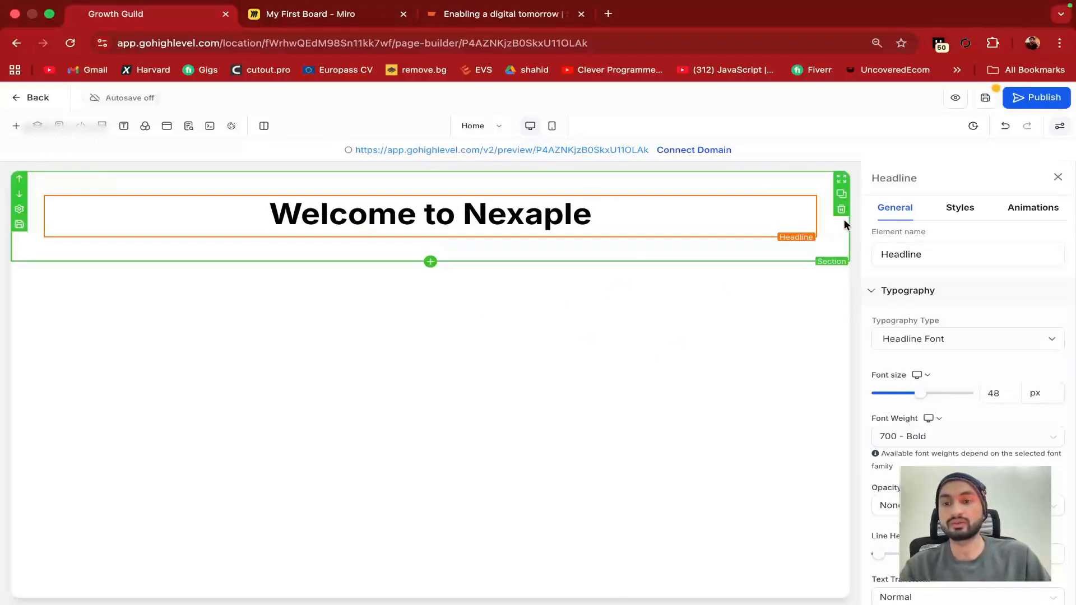
triple_click(544, 214)
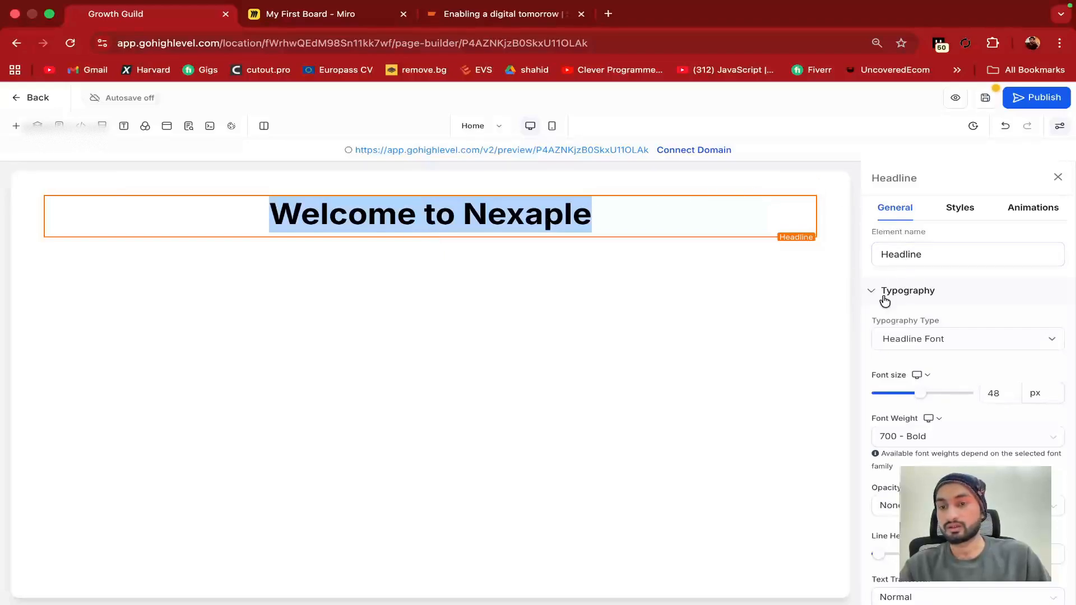
left_click(917, 254)
double_click(917, 254)
Set the headline font size to 81 px and its weight to 900 Heavy
left_click(867, 277)
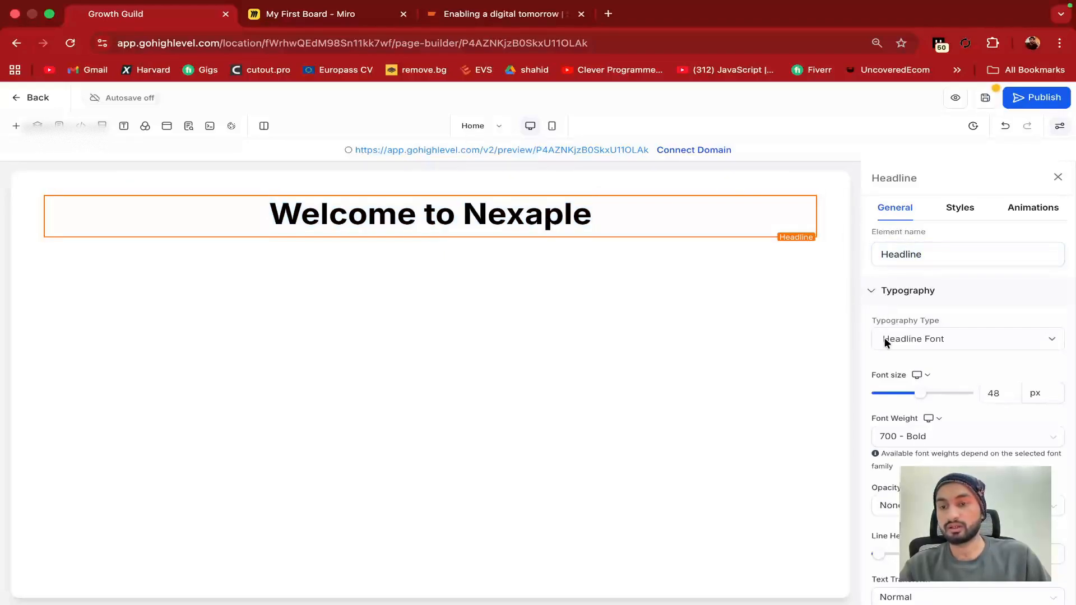
scroll(884, 341, "down", 2)
left_click(956, 298)
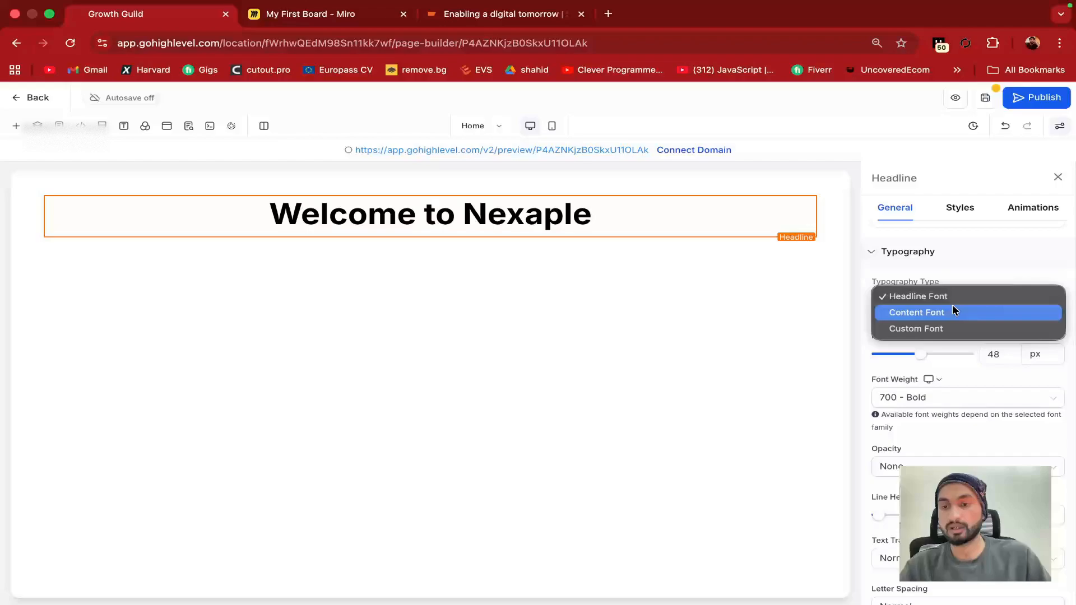
left_click(965, 296)
left_click_drag(921, 355, 953, 357)
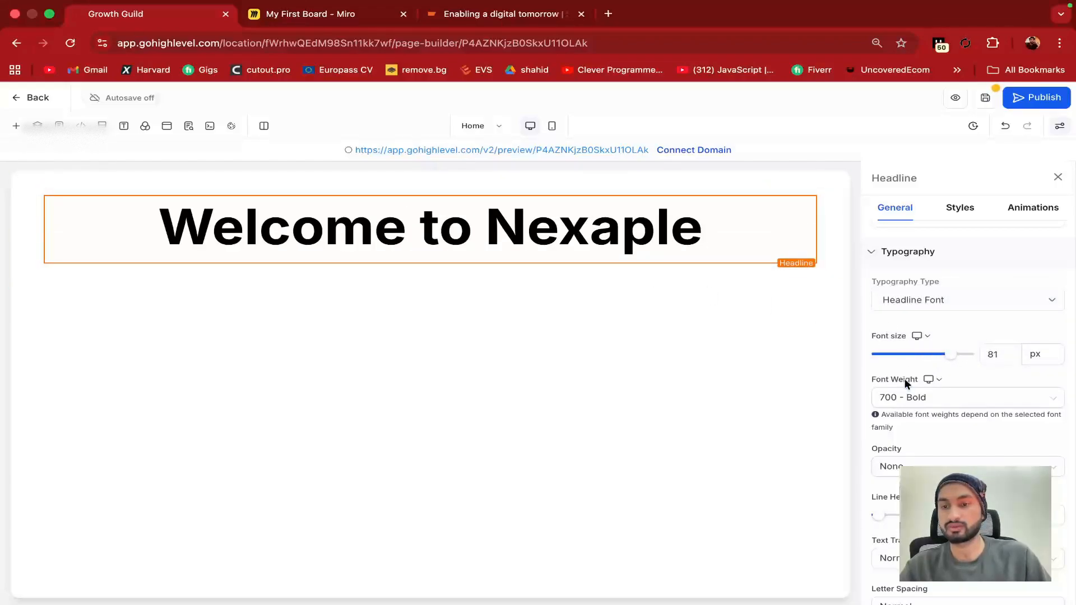
left_click(923, 399)
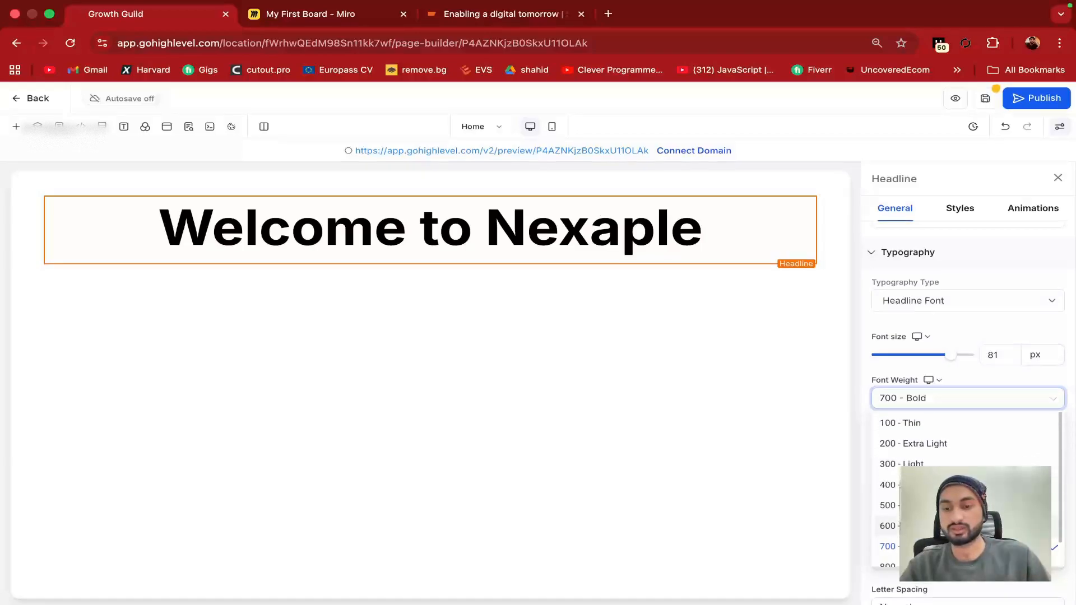
left_click(920, 464)
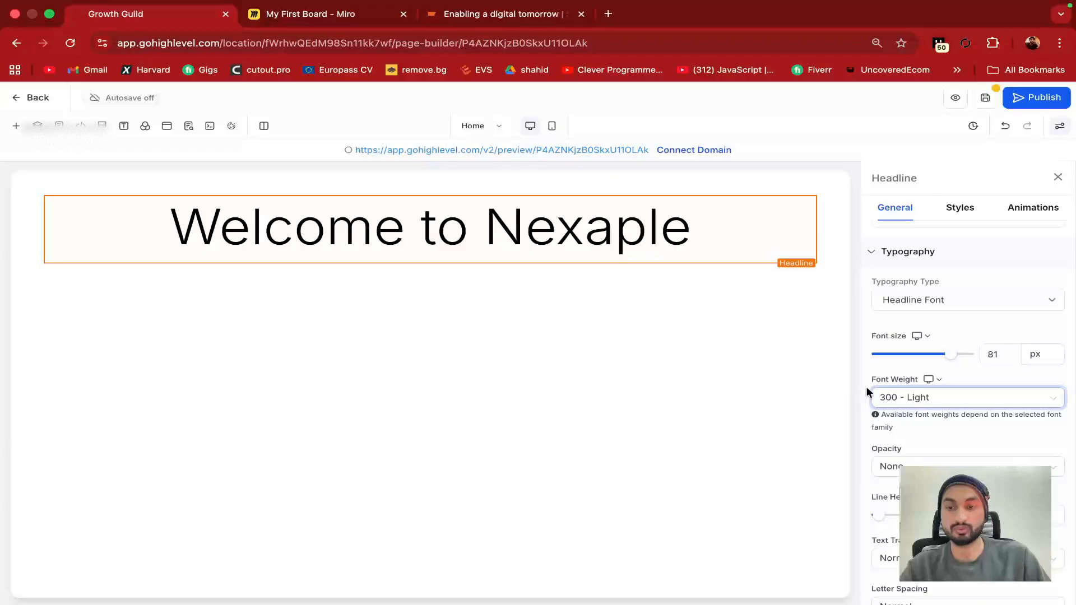
left_click(936, 399)
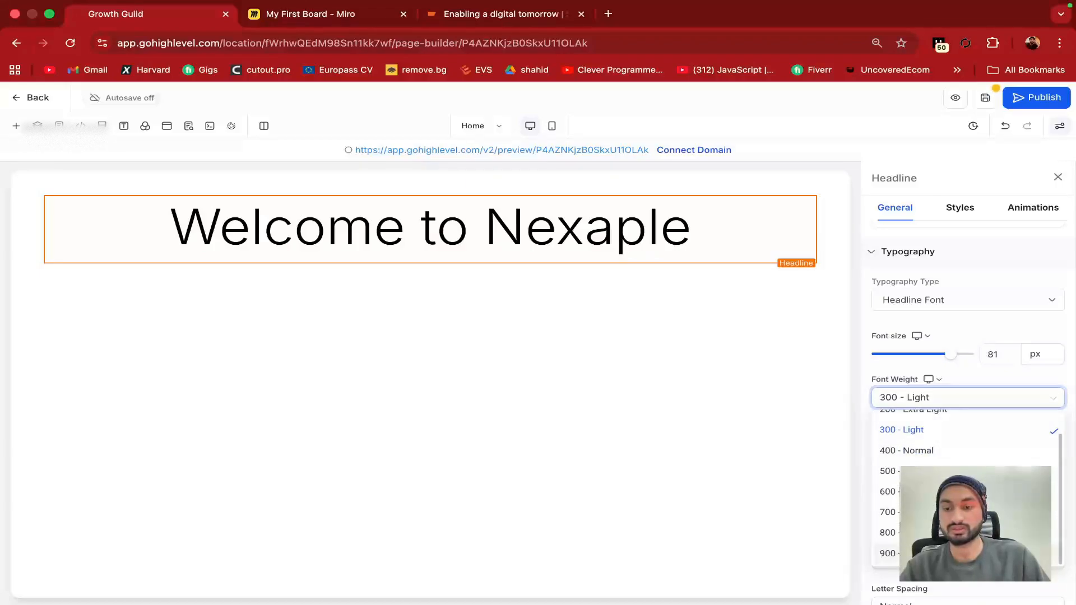
left_click(919, 553)
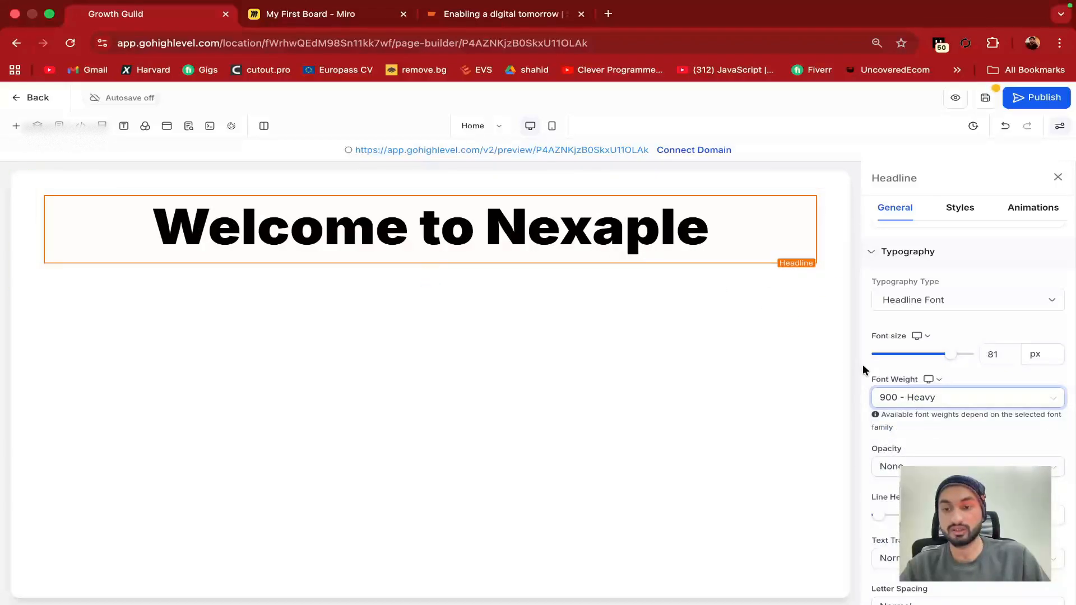
Keep the headline's opacity at None and tighten its line height to 0.8 em
scroll(896, 403, "down", 3)
left_click(918, 384)
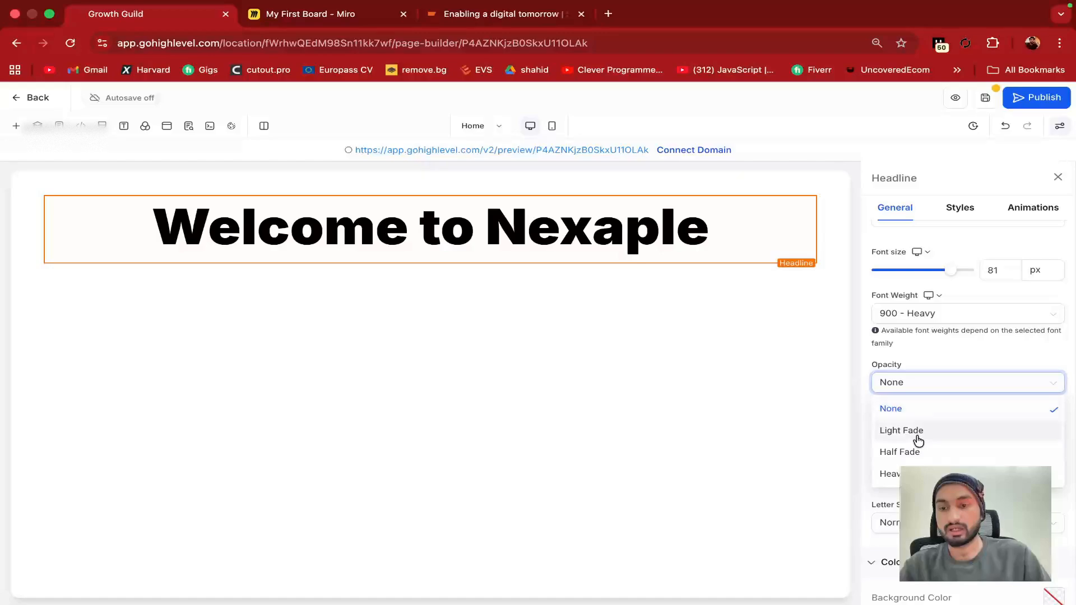
left_click(901, 430)
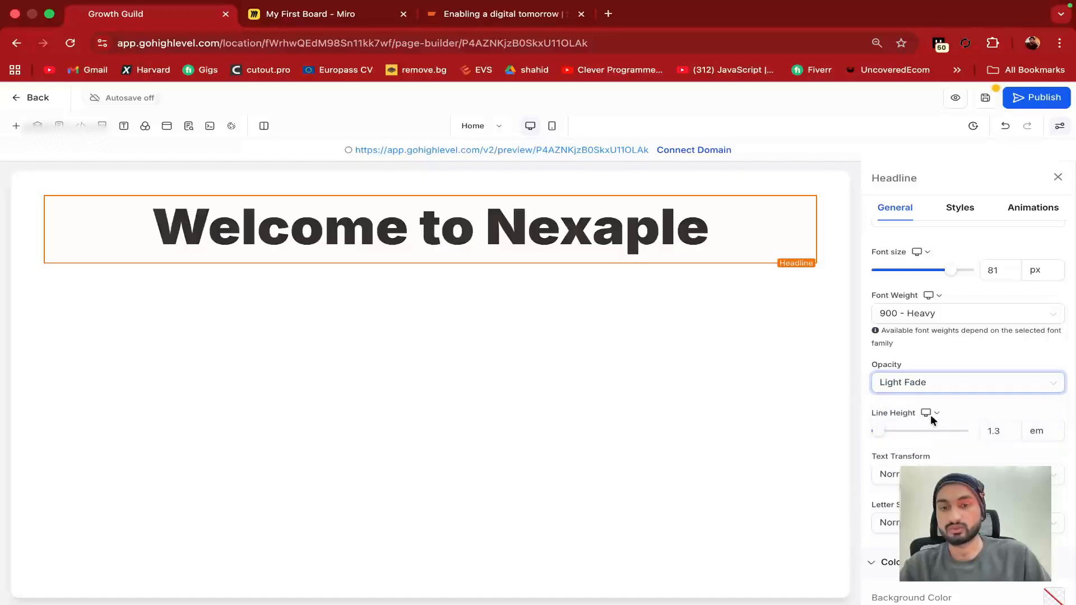
left_click(944, 382)
left_click(891, 474)
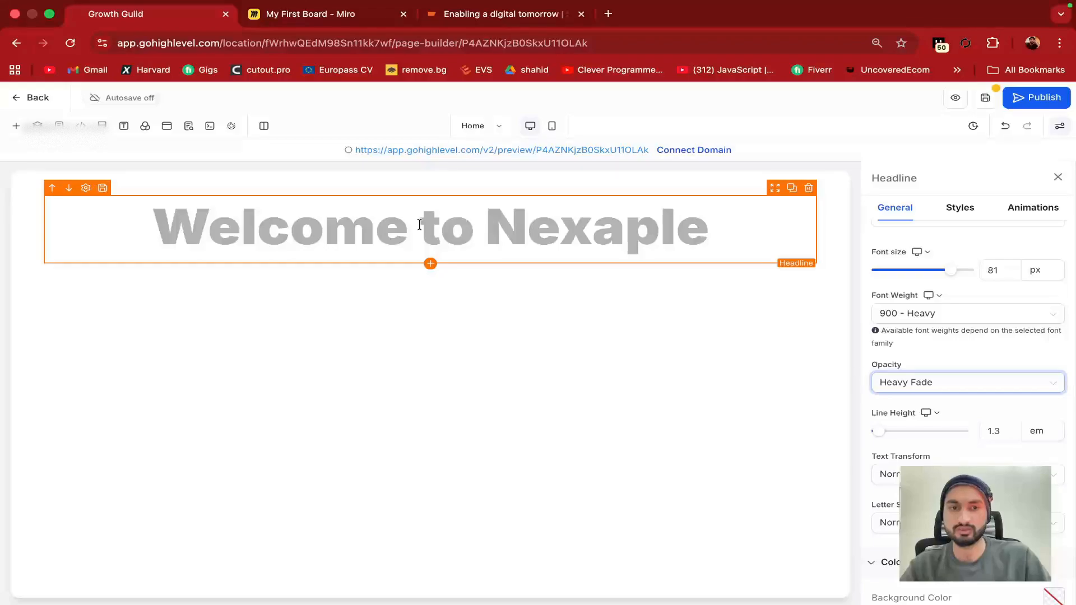
left_click(893, 382)
left_click(900, 409)
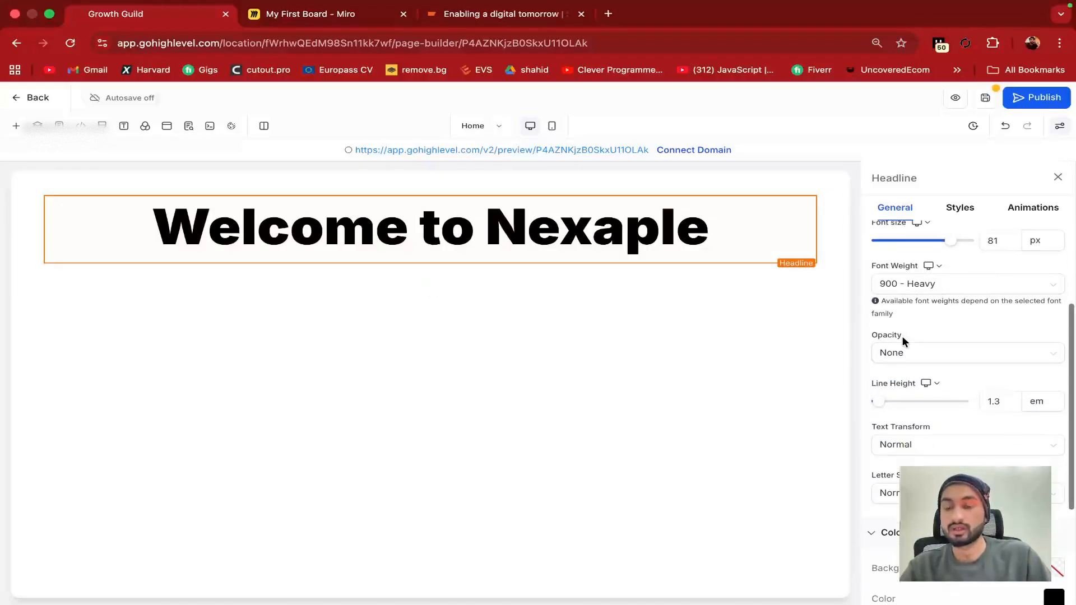
scroll(897, 350, "down", 1)
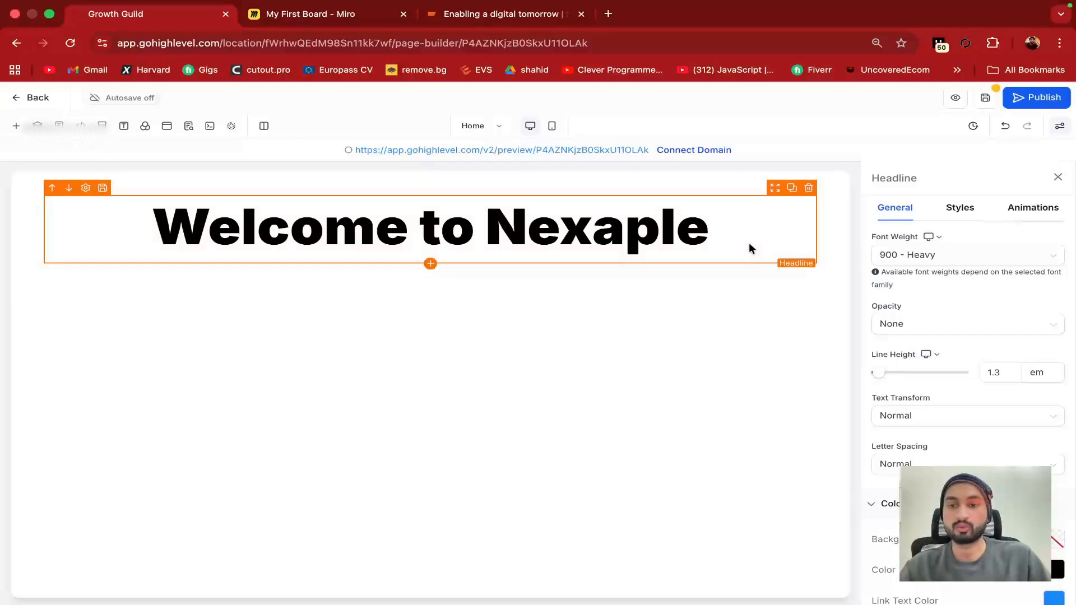
mouse_move(878, 372)
left_mouse_down()
mouse_move(900, 377)
mouse_move(880, 377)
left_mouse_up()
Set the headline's Text Transform to Uppercase
left_click(908, 417)
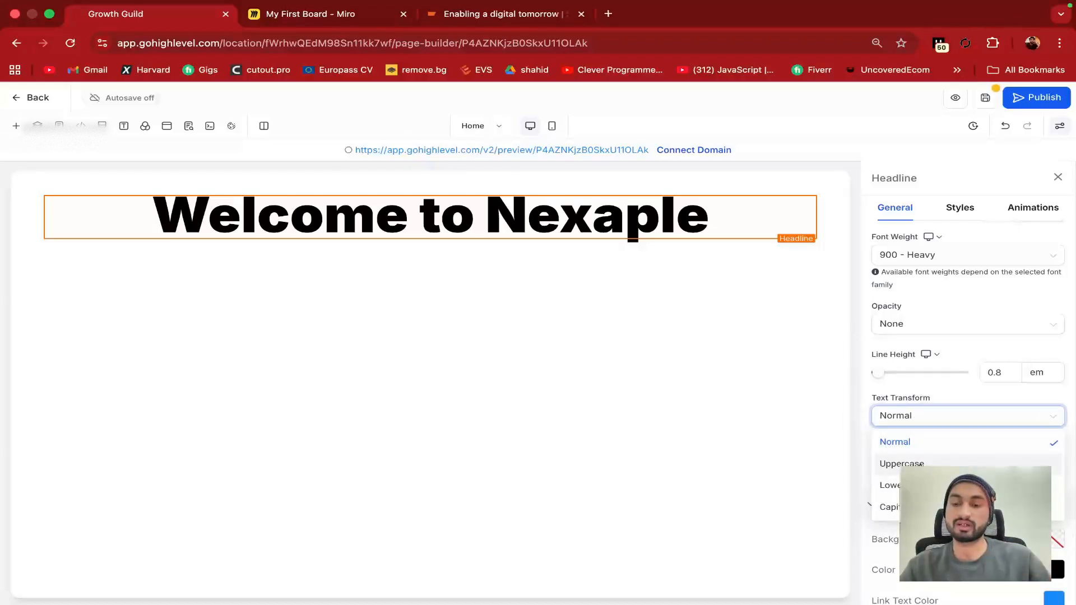
left_click(891, 507)
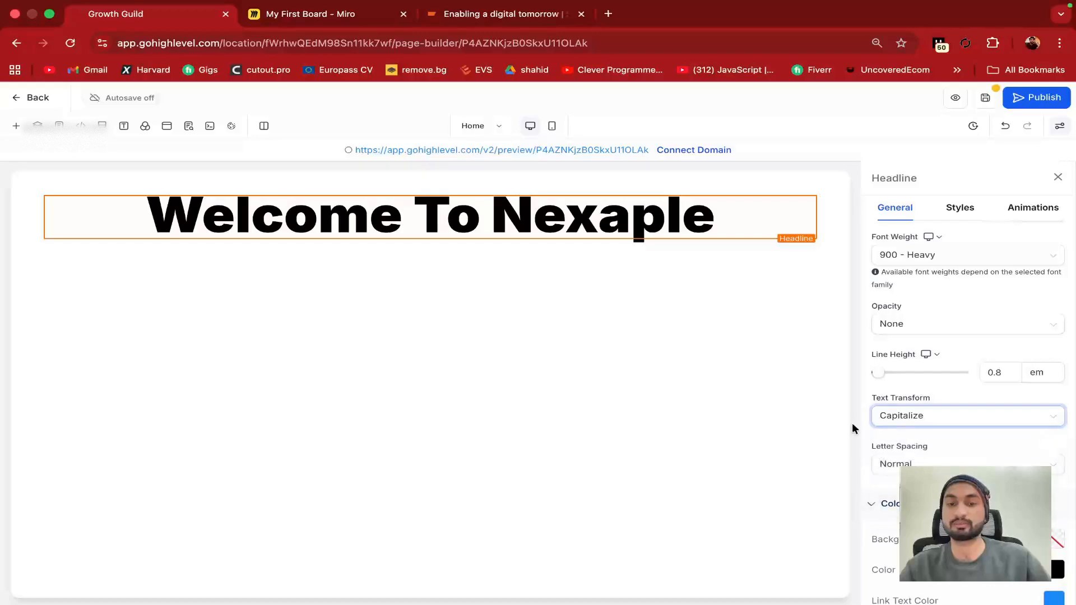
left_click(916, 416)
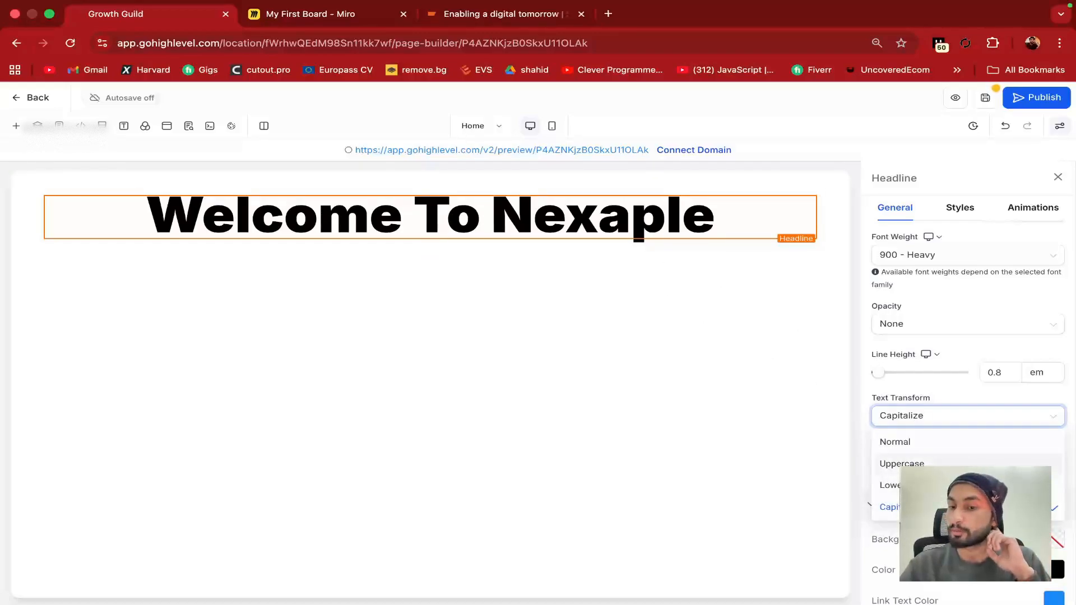
left_click(901, 464)
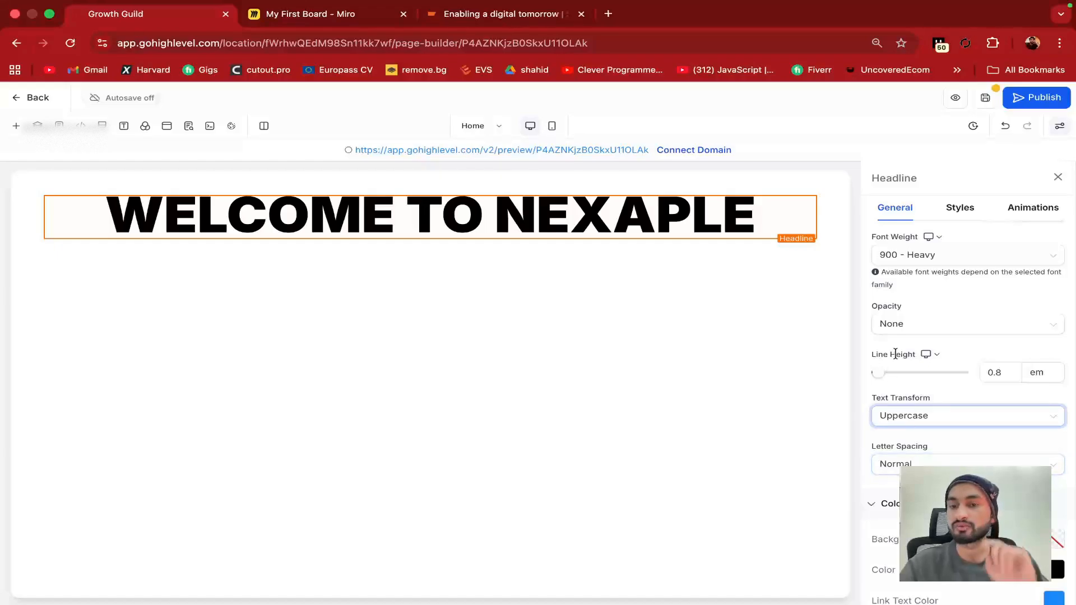
scroll(965, 448, "down", 3)
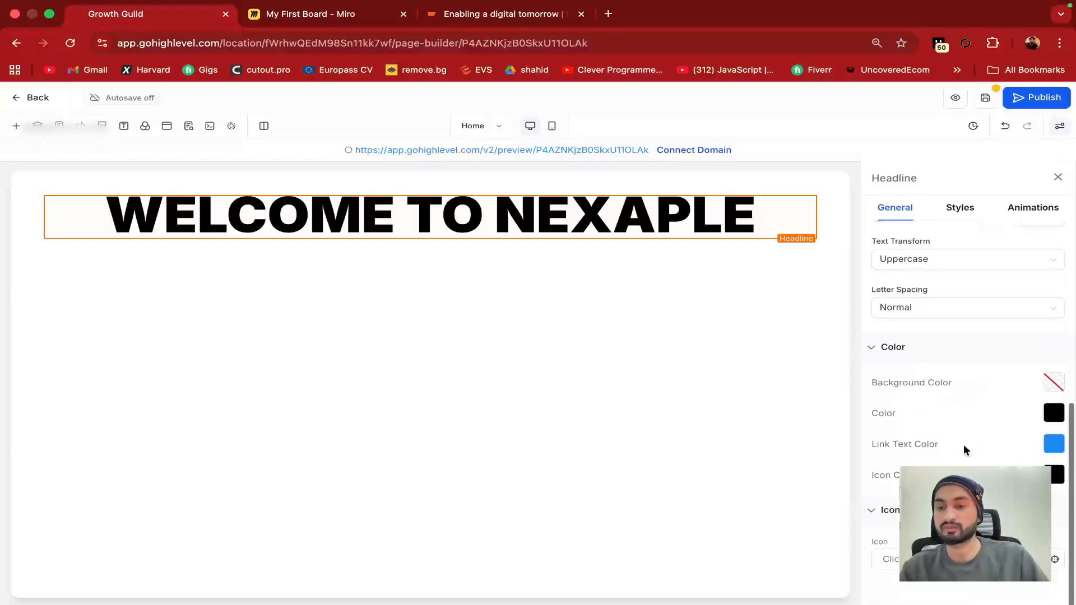
Give the headline a light purple background and red text colour
left_click(1054, 413)
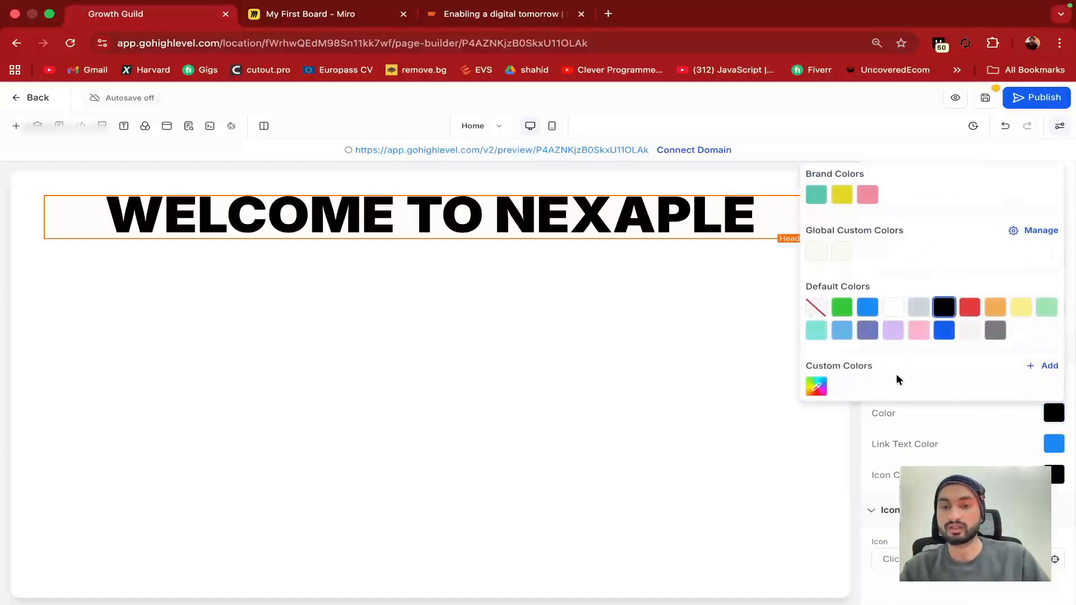
left_click(875, 420)
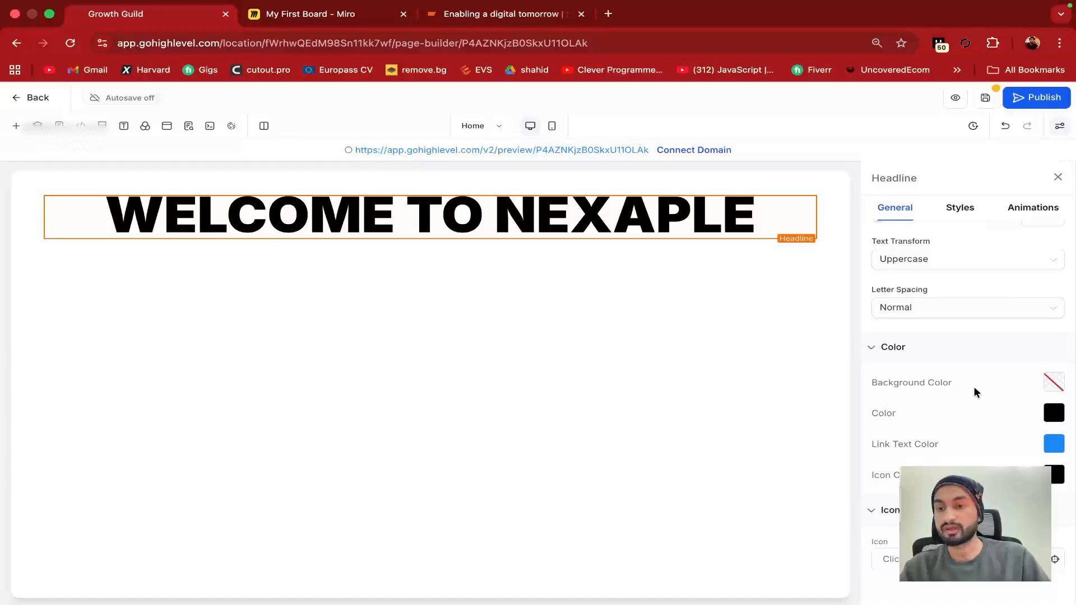
left_click(1053, 382)
left_click(903, 301)
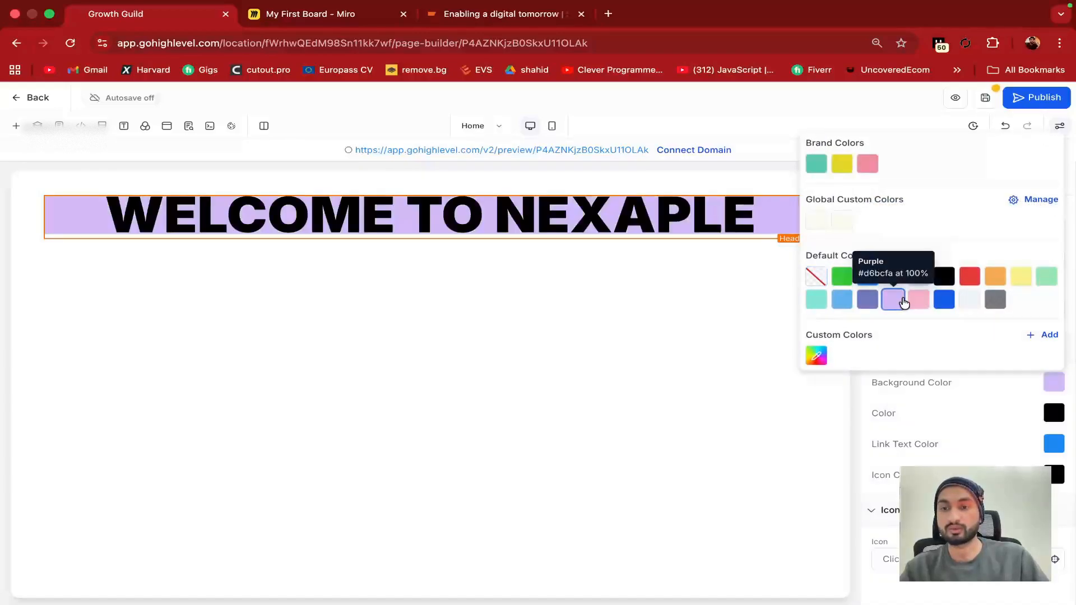
left_click(863, 404)
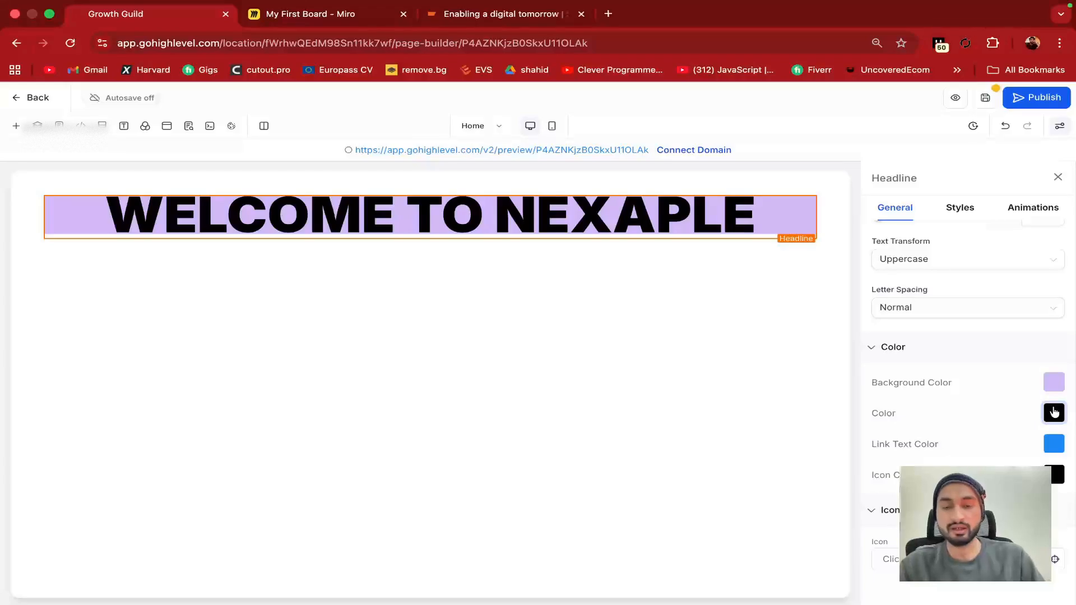
left_click(1053, 413)
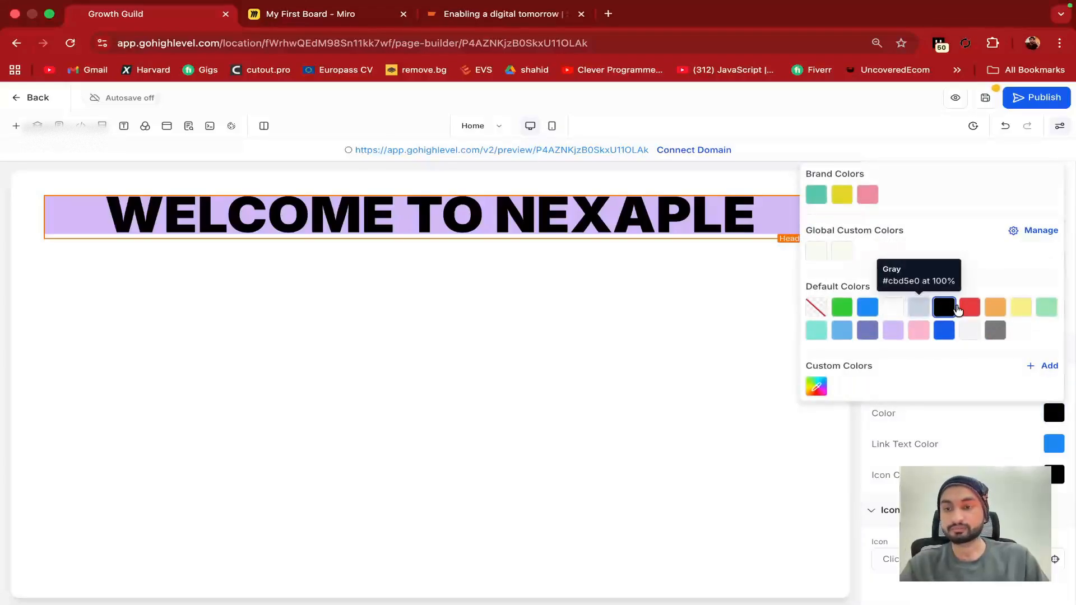
left_click(970, 307)
left_click(856, 443)
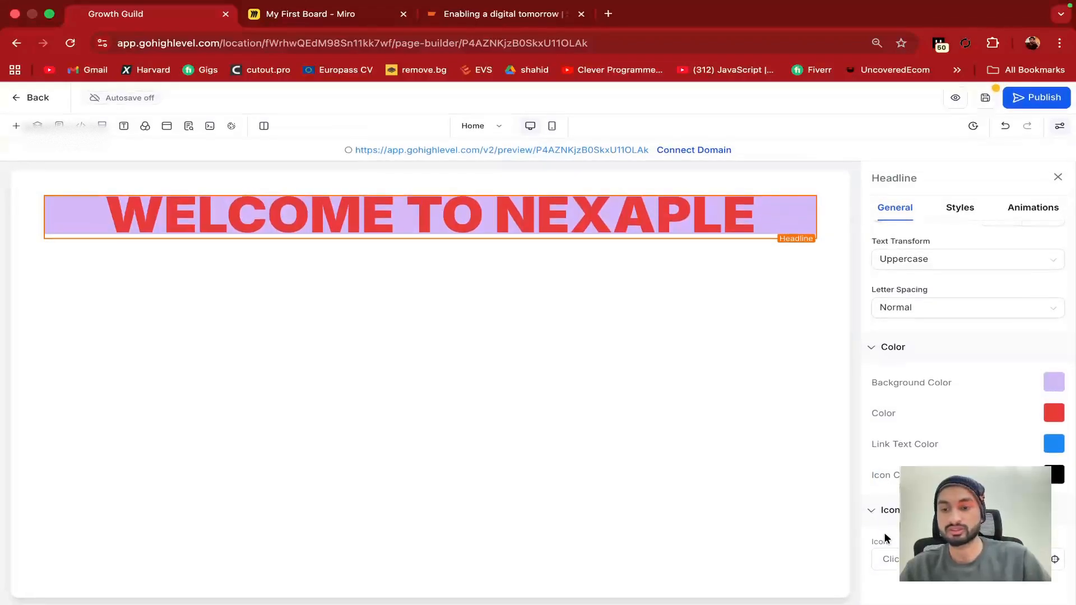
left_click(968, 559)
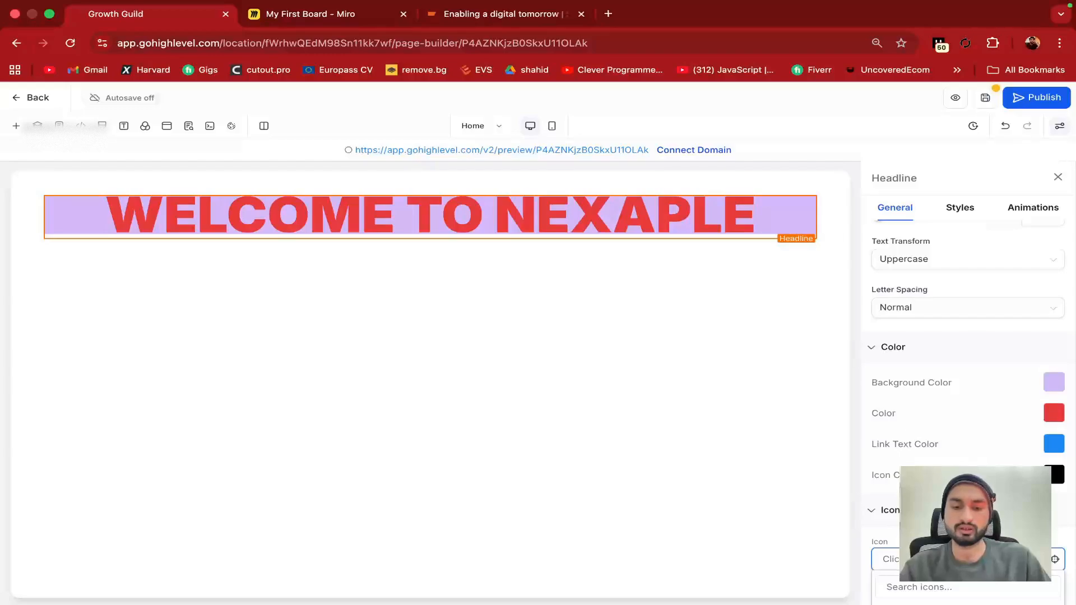
Place a YouTube icon before the headline and set the icon colour to green
scroll(1007, 467, "down", 2)
left_click(986, 480)
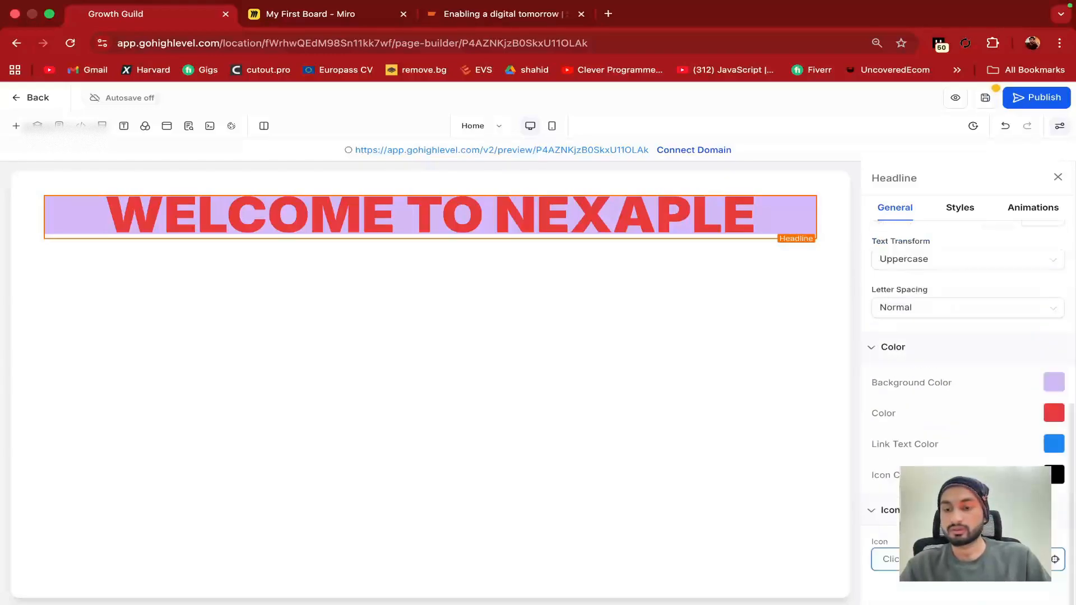
left_click(987, 559)
scroll(952, 558, "down", 5)
scroll(952, 558, "up", 5)
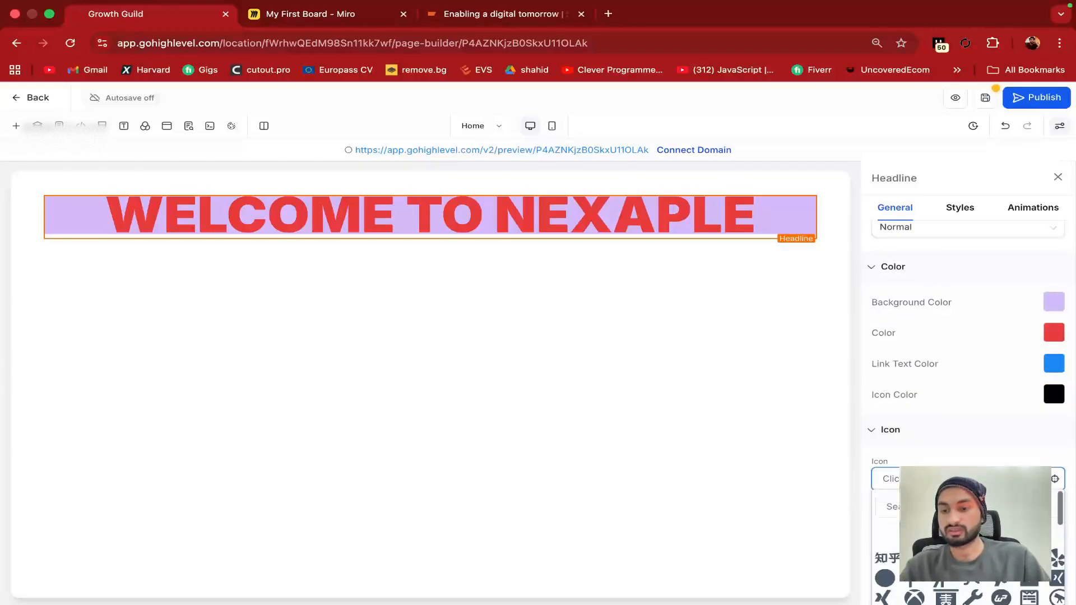
left_click(915, 558)
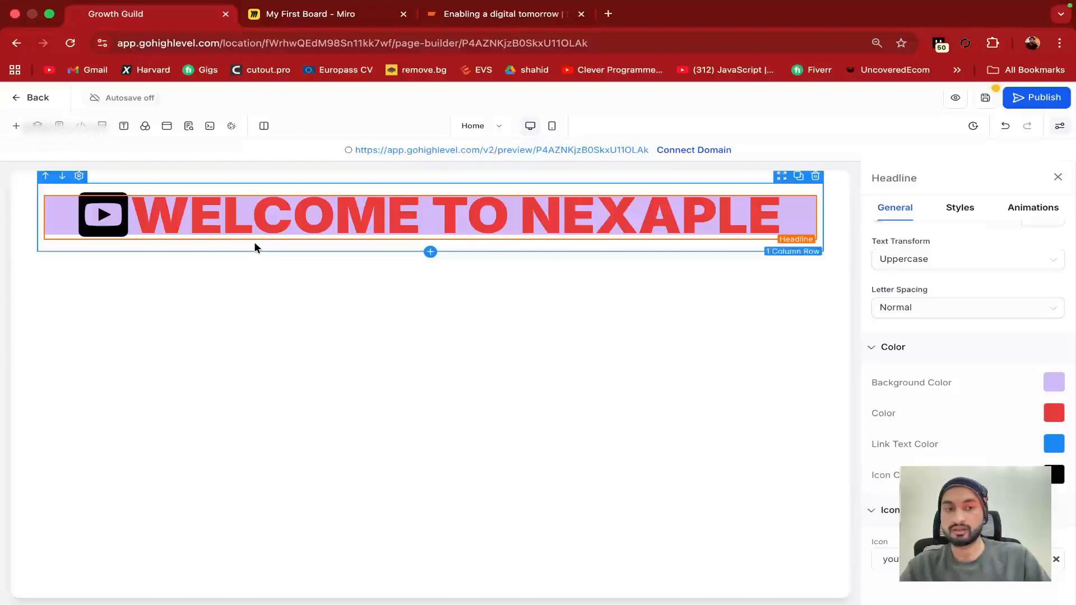
left_click(1053, 475)
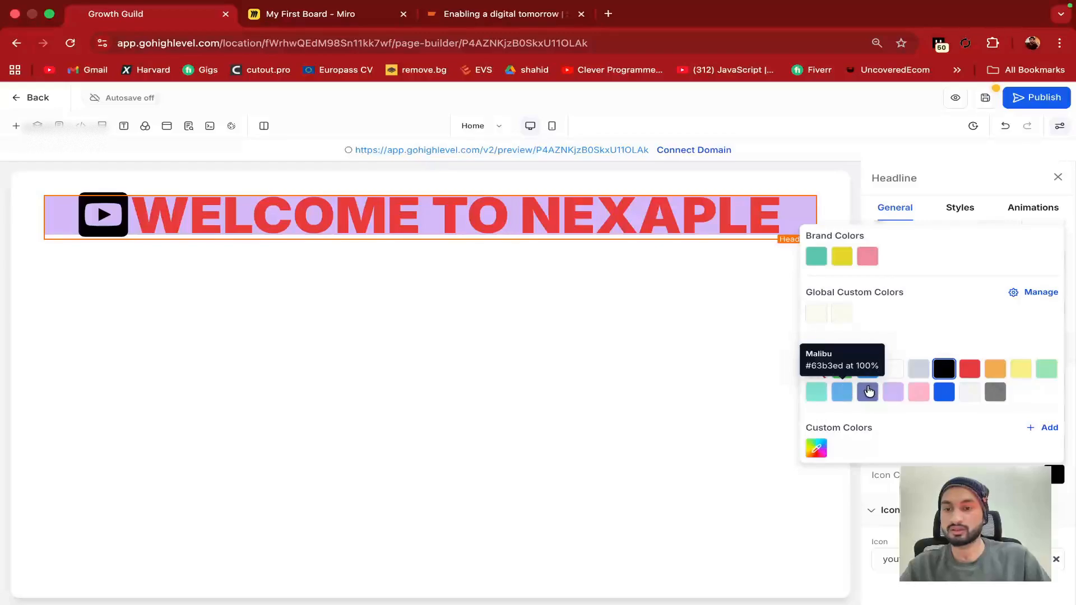
left_click(842, 368)
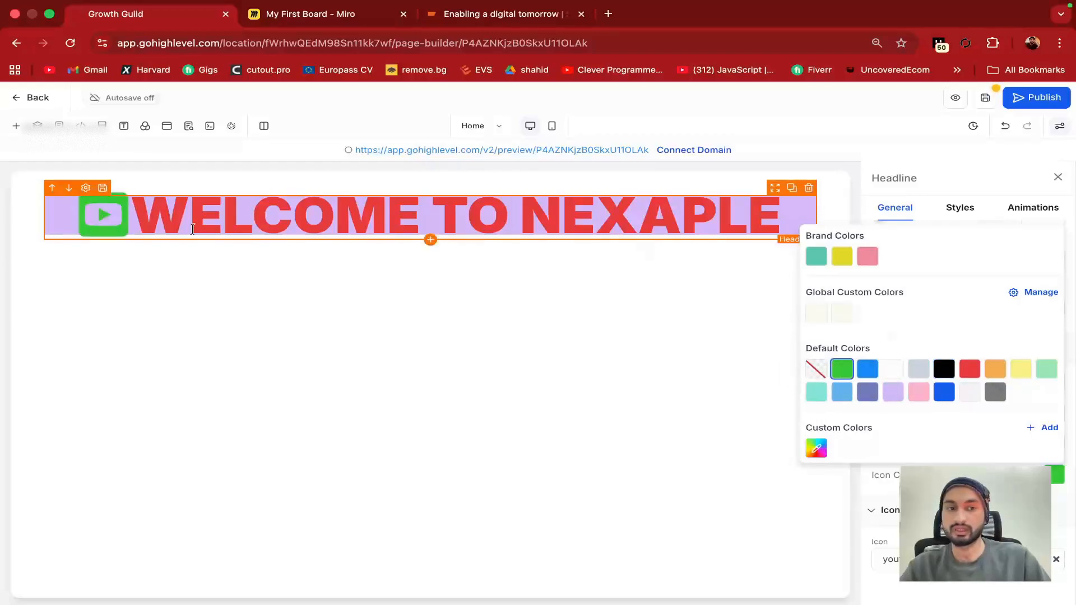
left_click(849, 474)
scroll(915, 236, "up", 10)
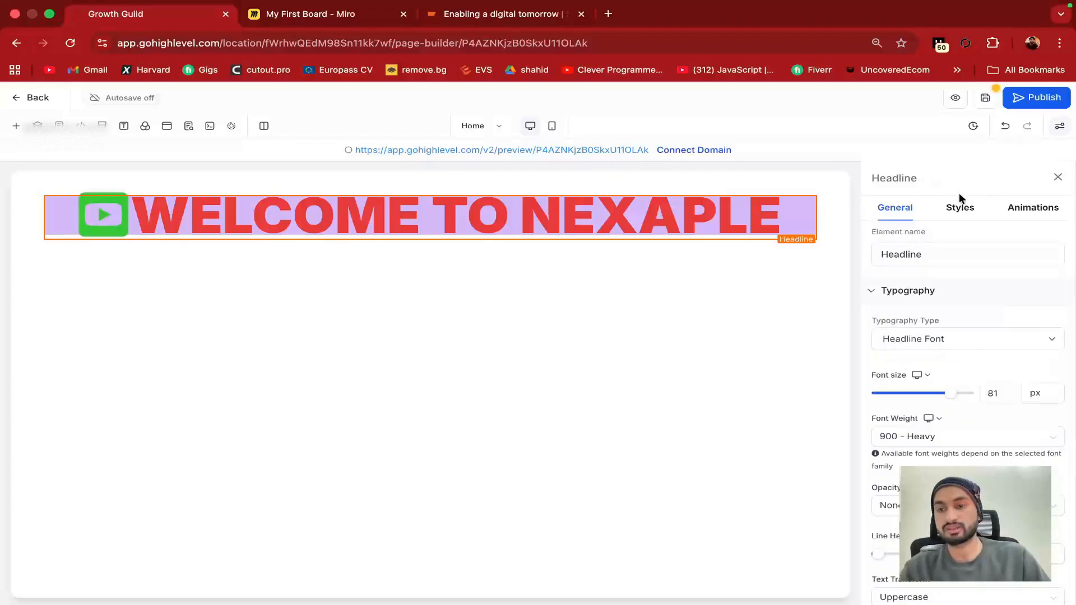
left_click(956, 208)
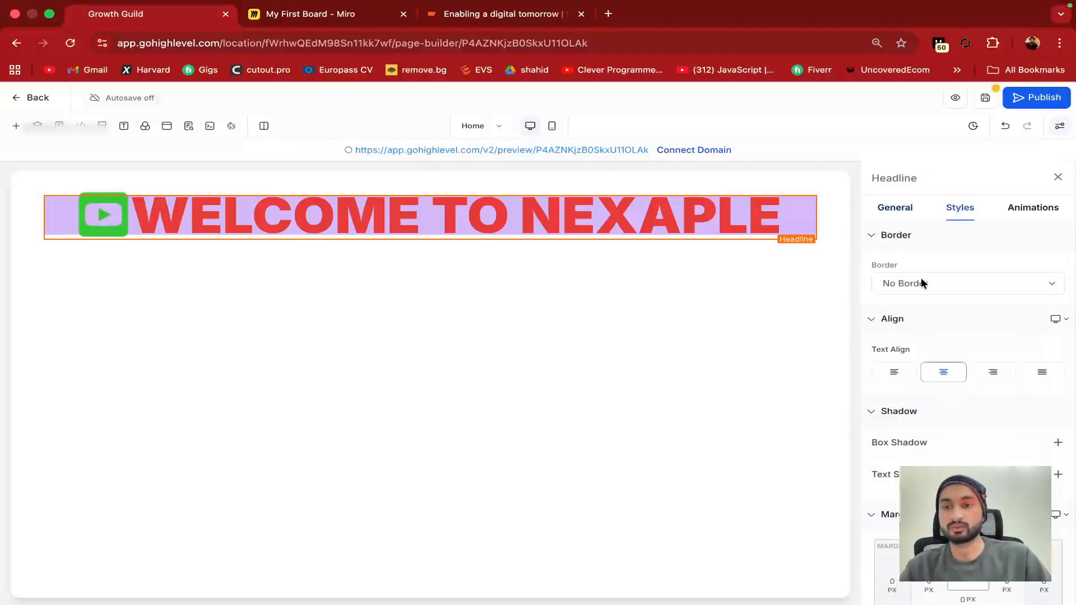
Give the headline a full border while leaving its surrounding section without one
left_click(923, 283)
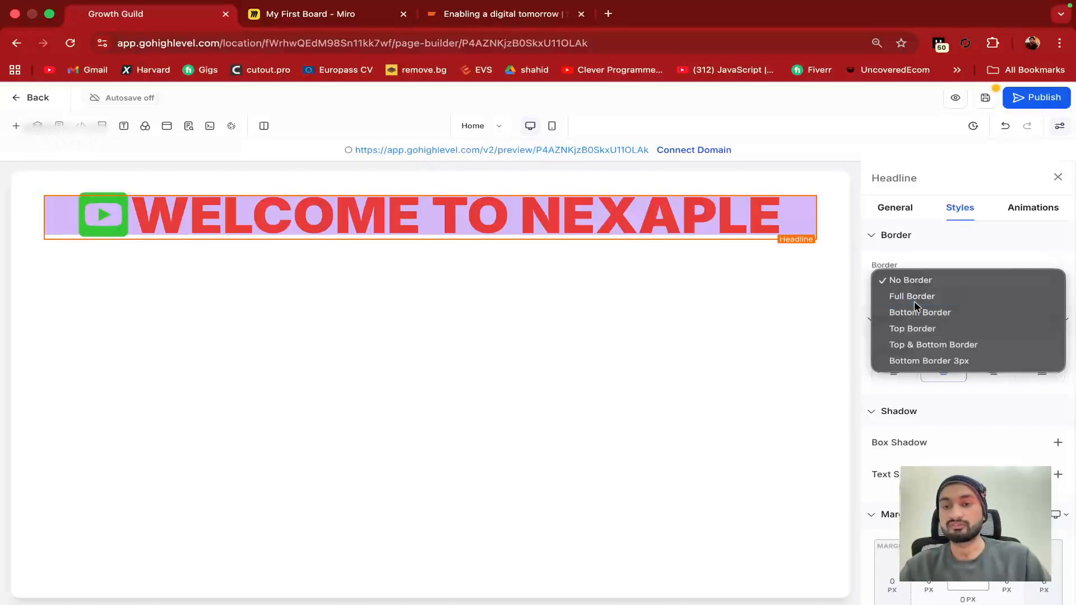
left_click(914, 301)
left_click(800, 259)
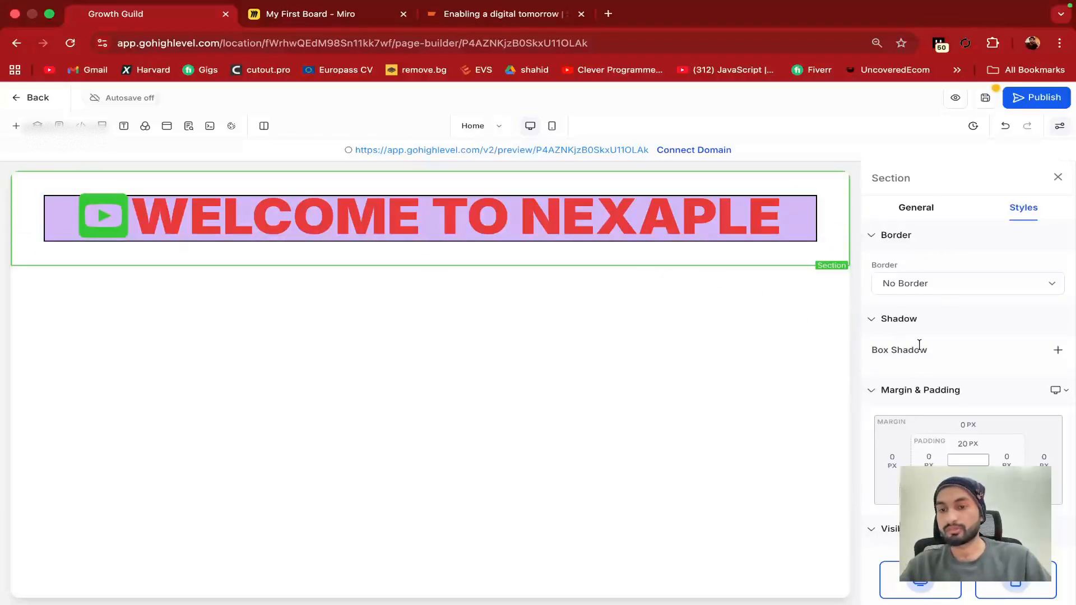
left_click(994, 283)
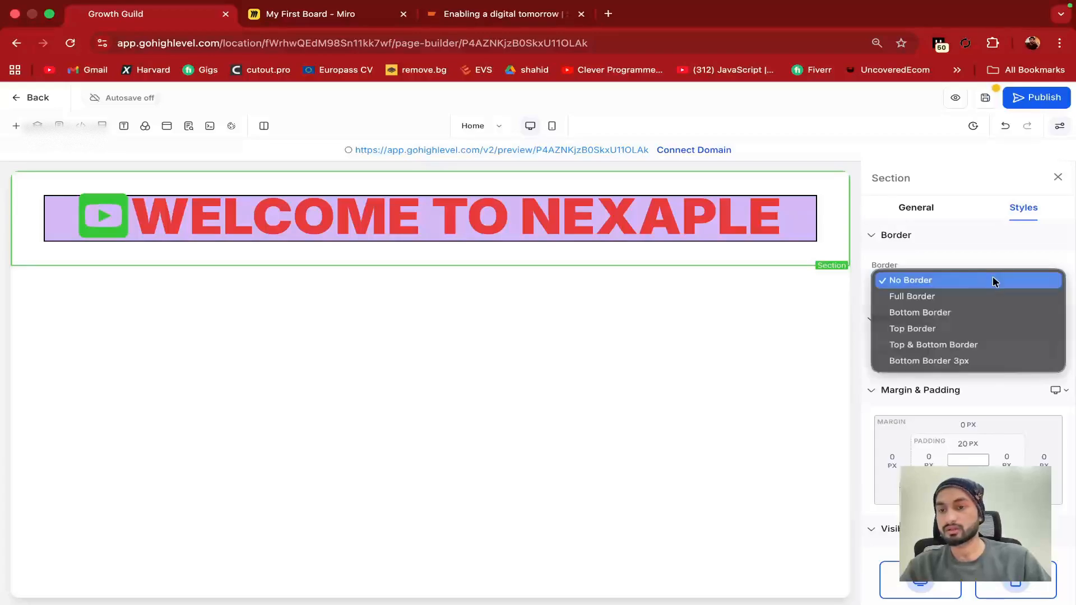
left_click(979, 297)
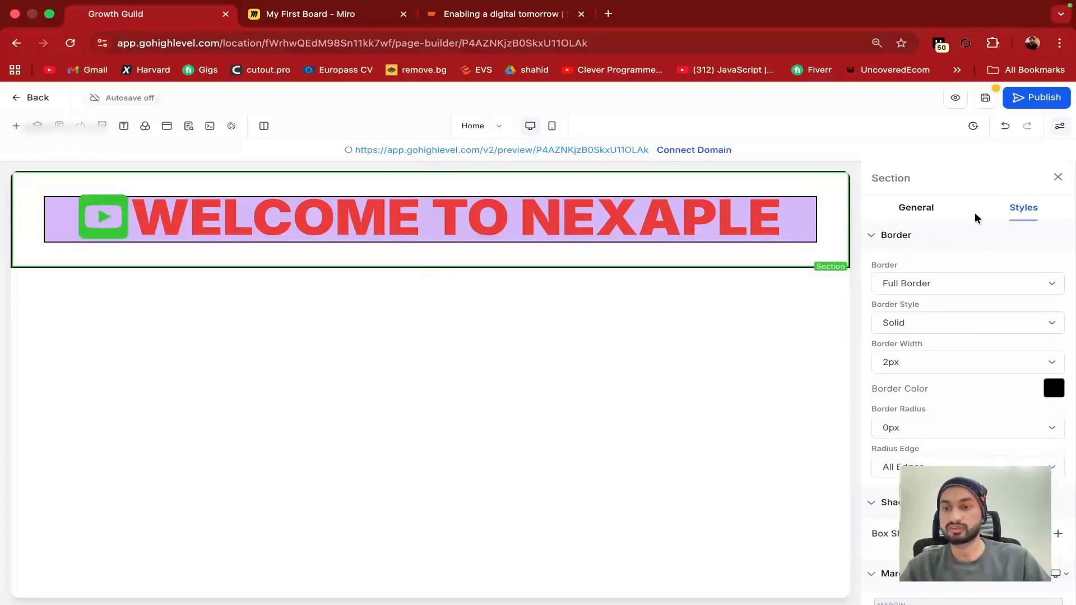
left_click(914, 284)
left_click(928, 264)
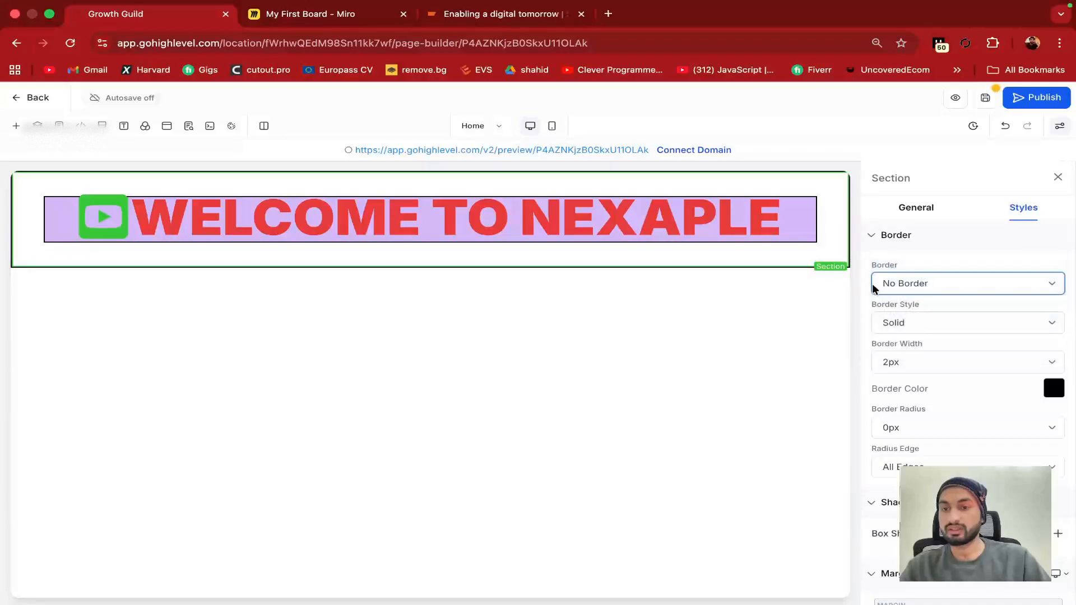
left_click(1057, 177)
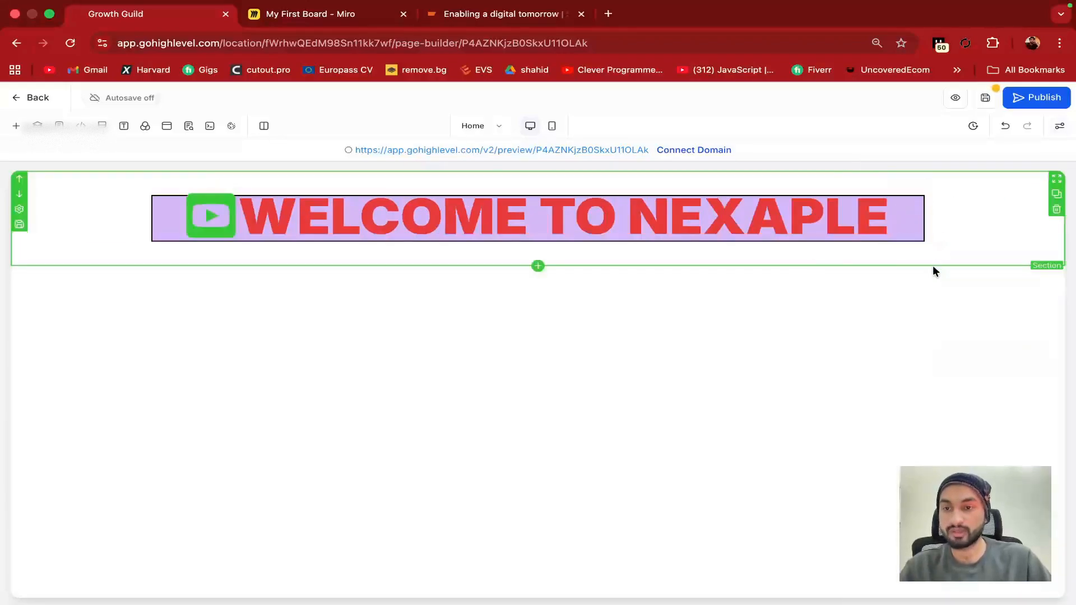
left_click(888, 223)
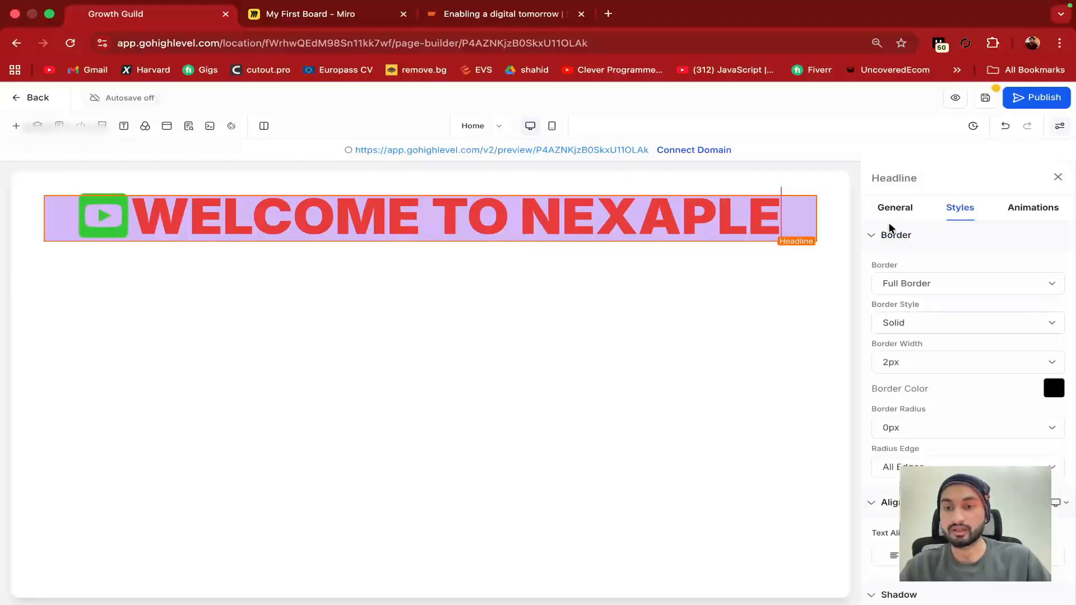
left_click(719, 253)
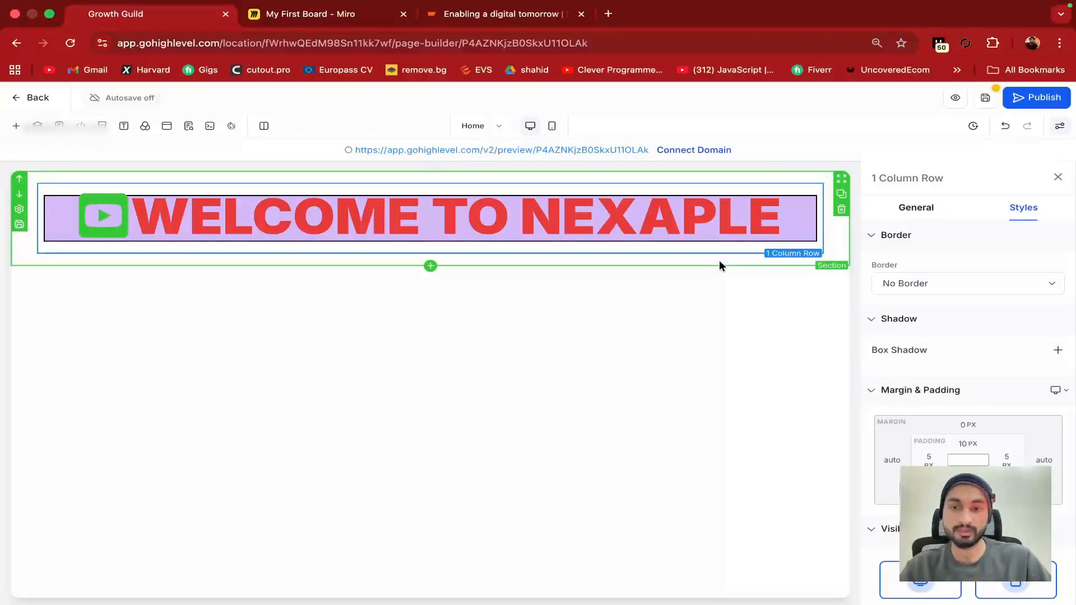
left_click(720, 263)
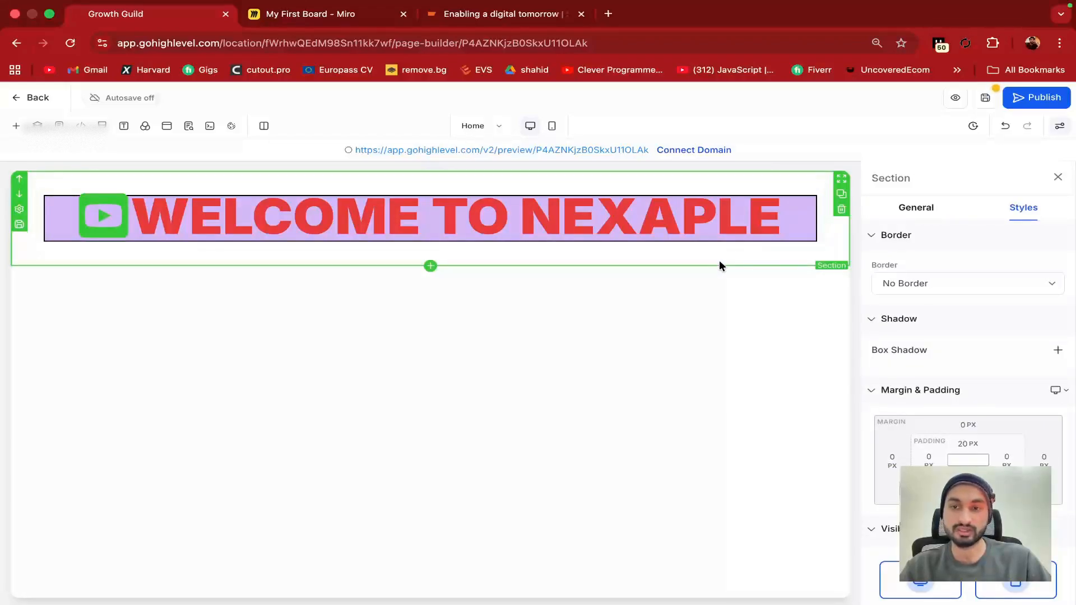
left_click(700, 219)
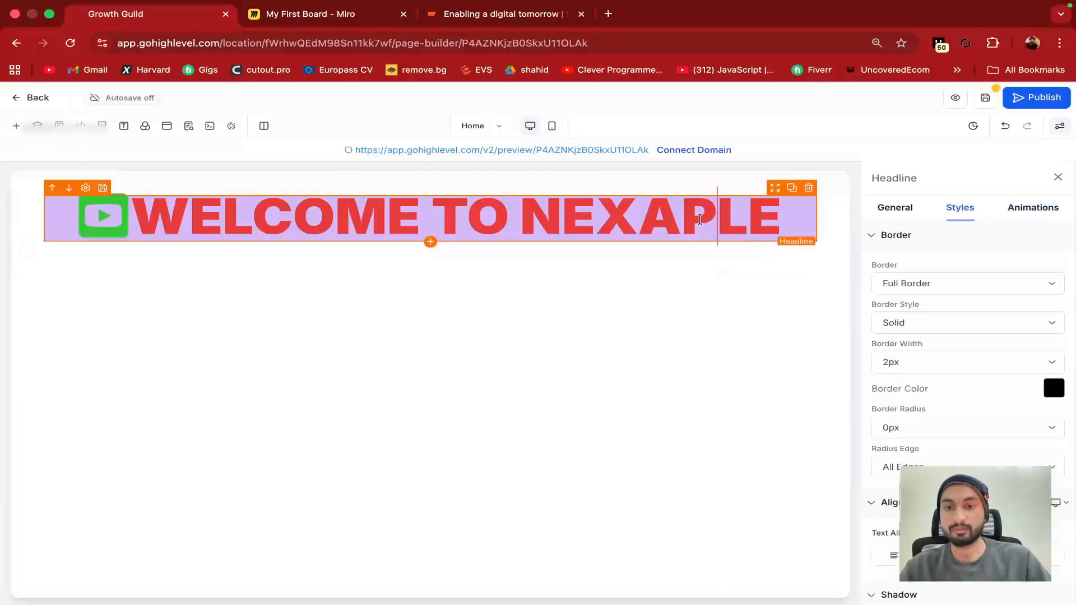
scroll(935, 336, "down", 1)
Set the headline border width to 10px and round all four corners to 25px
left_click(931, 333)
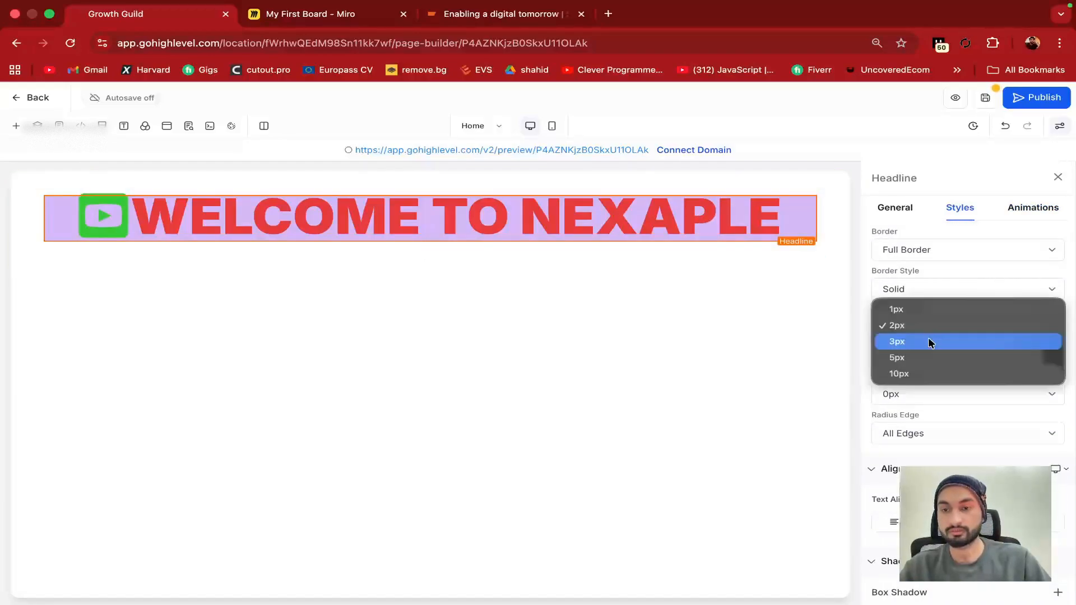
left_click(918, 373)
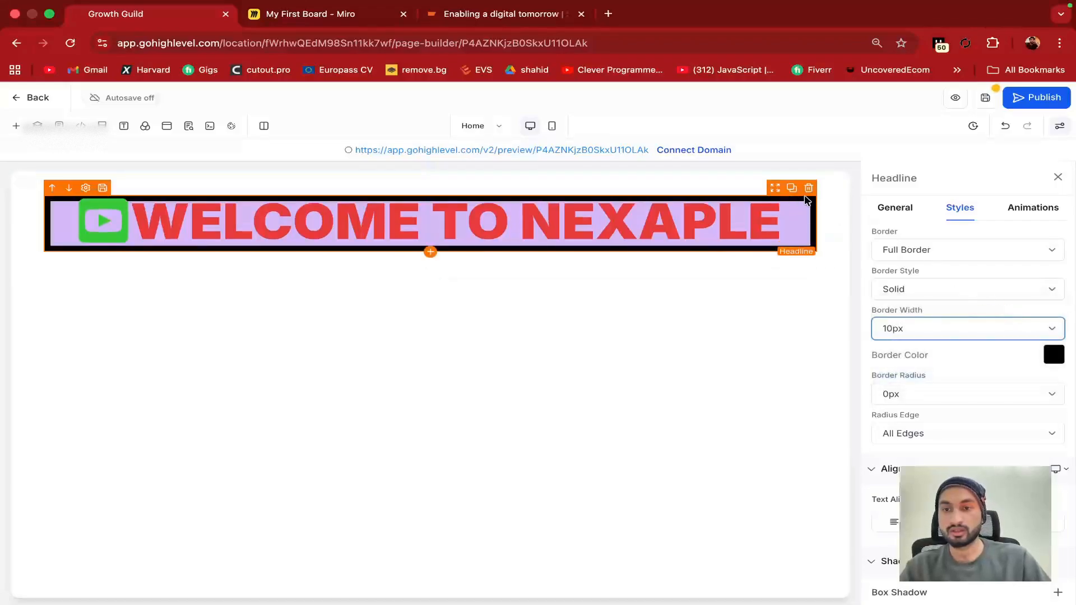
scroll(889, 359, "down", 2)
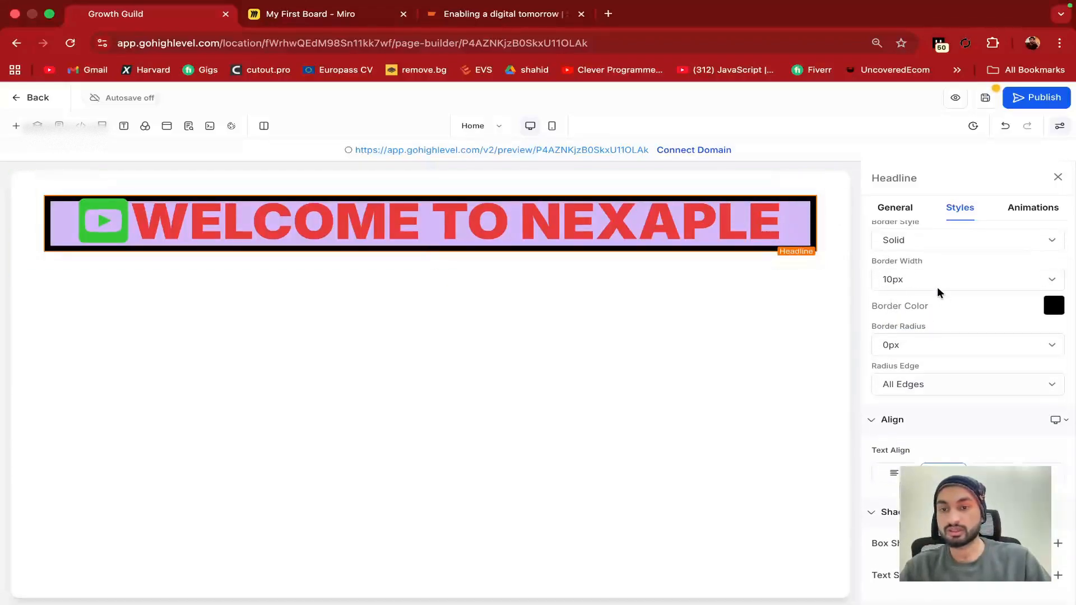
scroll(934, 309, "down", 1)
left_click(915, 329)
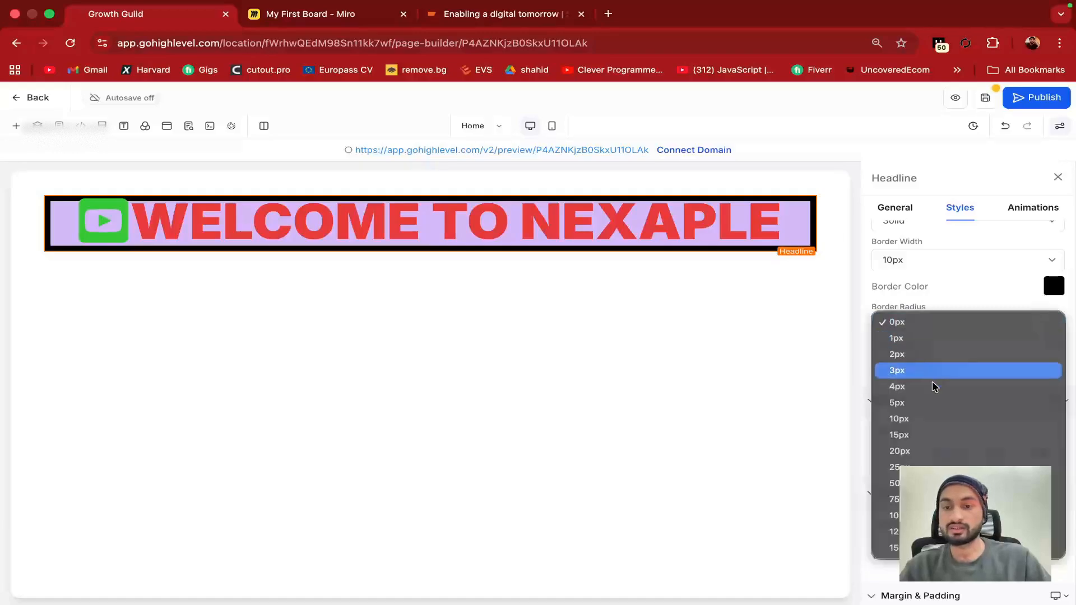
left_click(947, 467)
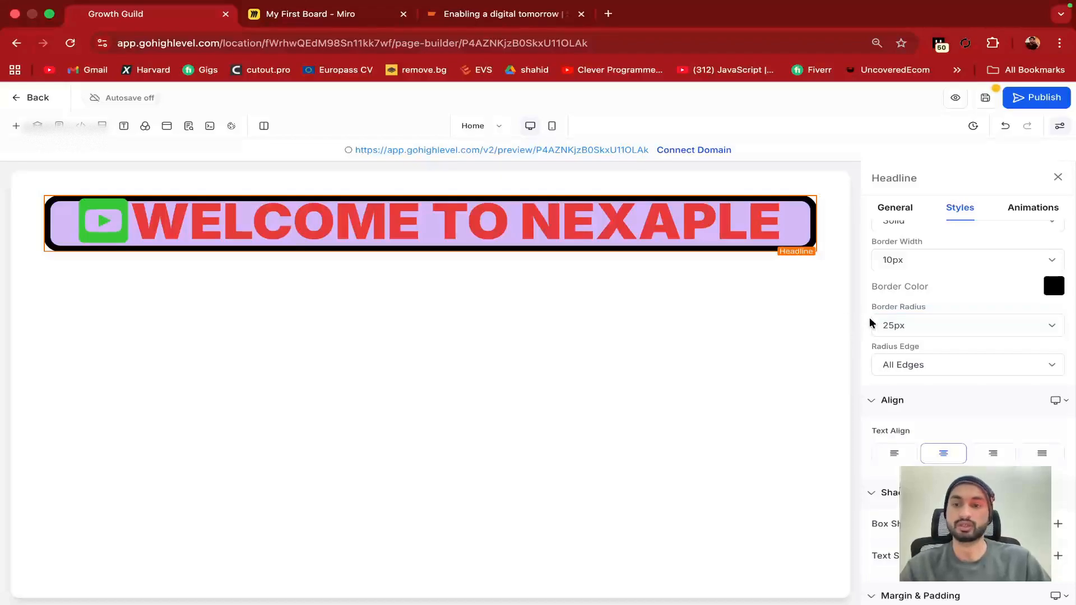
left_click(916, 373)
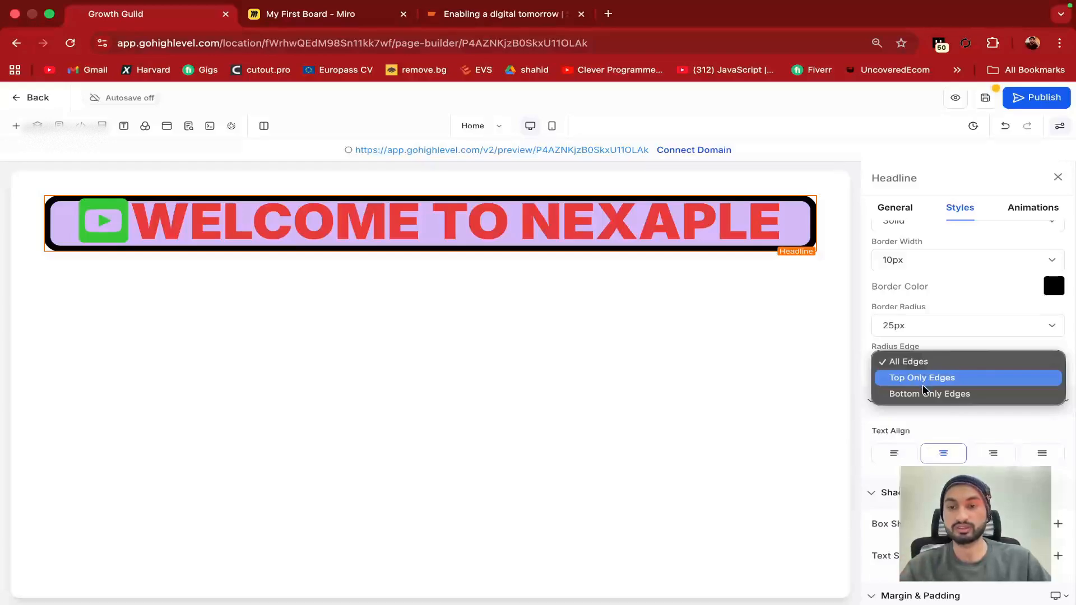
left_click(922, 377)
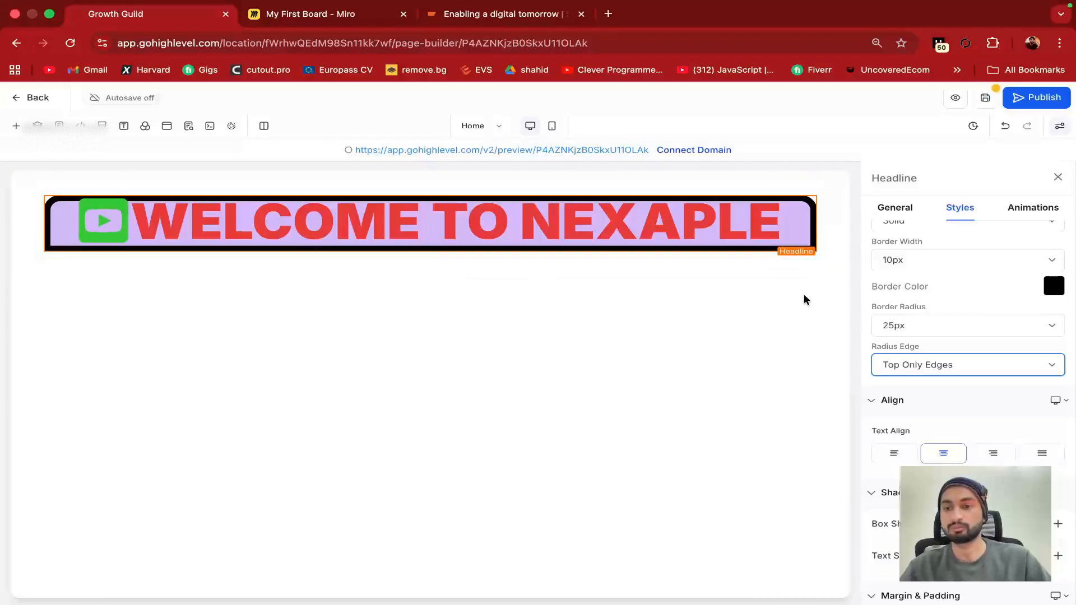
left_click(924, 365)
left_click(927, 345)
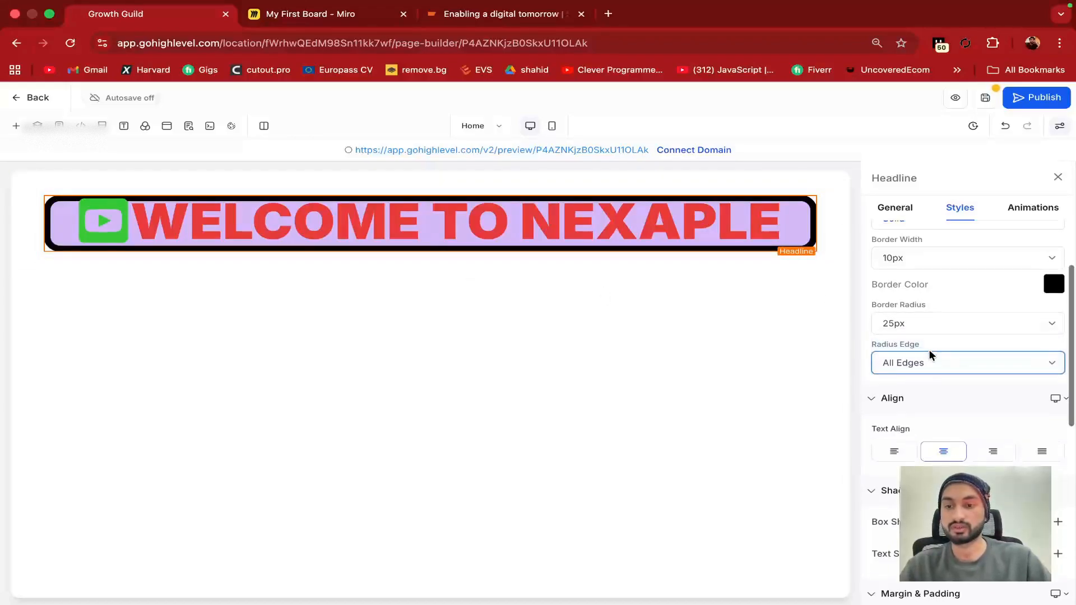
scroll(927, 370, "down", 2)
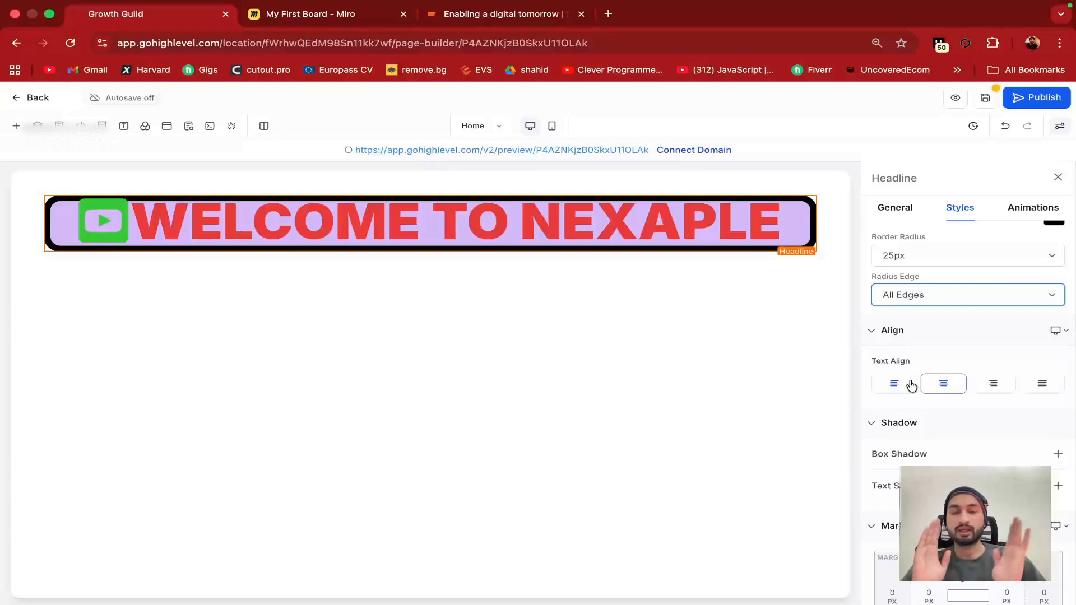
Set the headline's text alignment to center
left_click(909, 385)
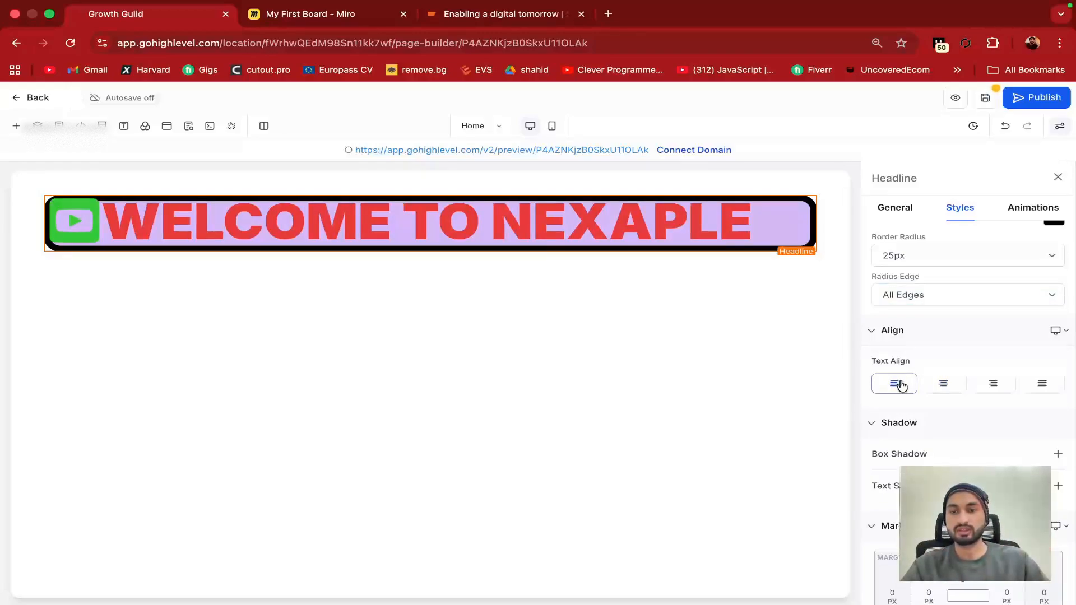
left_click(1002, 391)
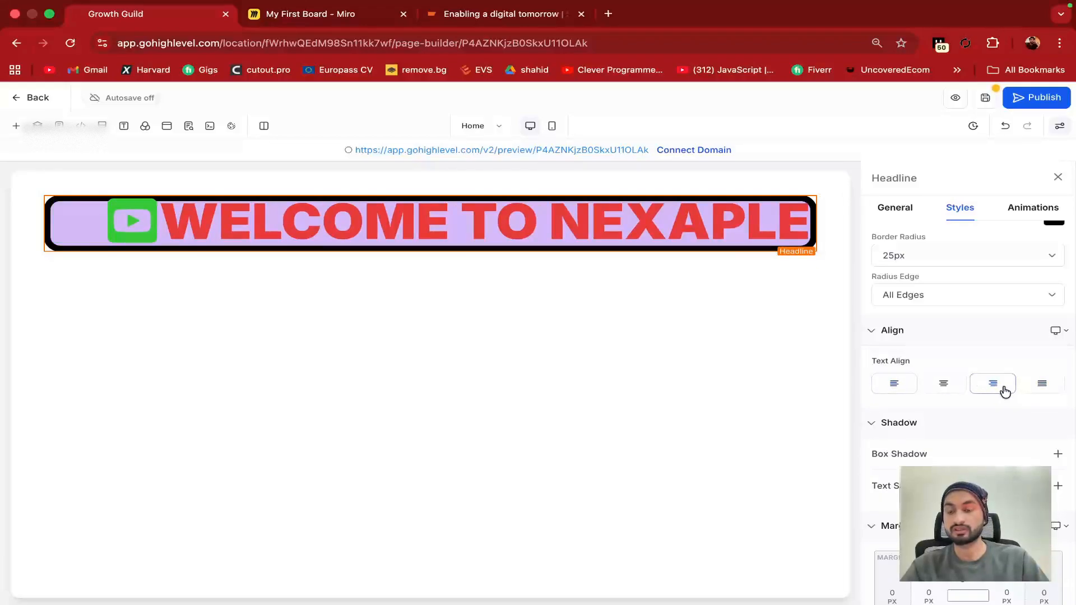
left_click(912, 392)
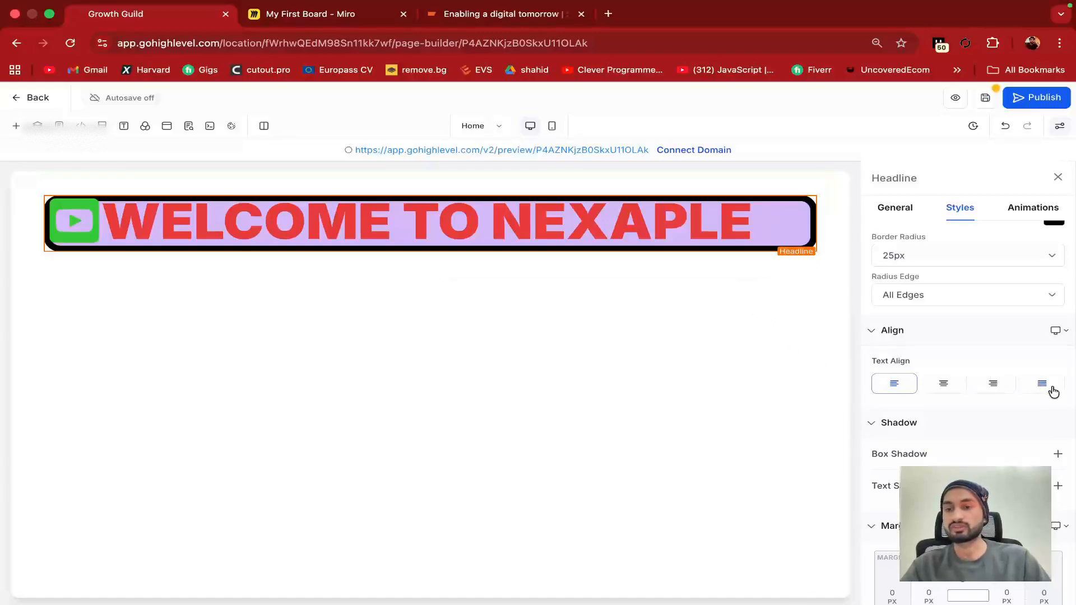
left_click(1043, 385)
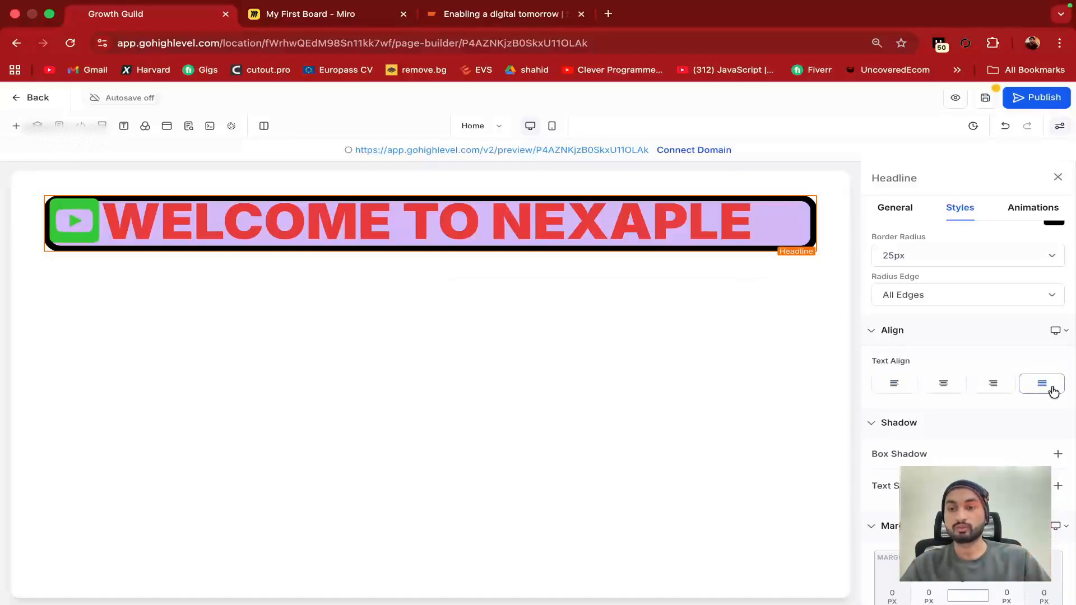
left_click(959, 386)
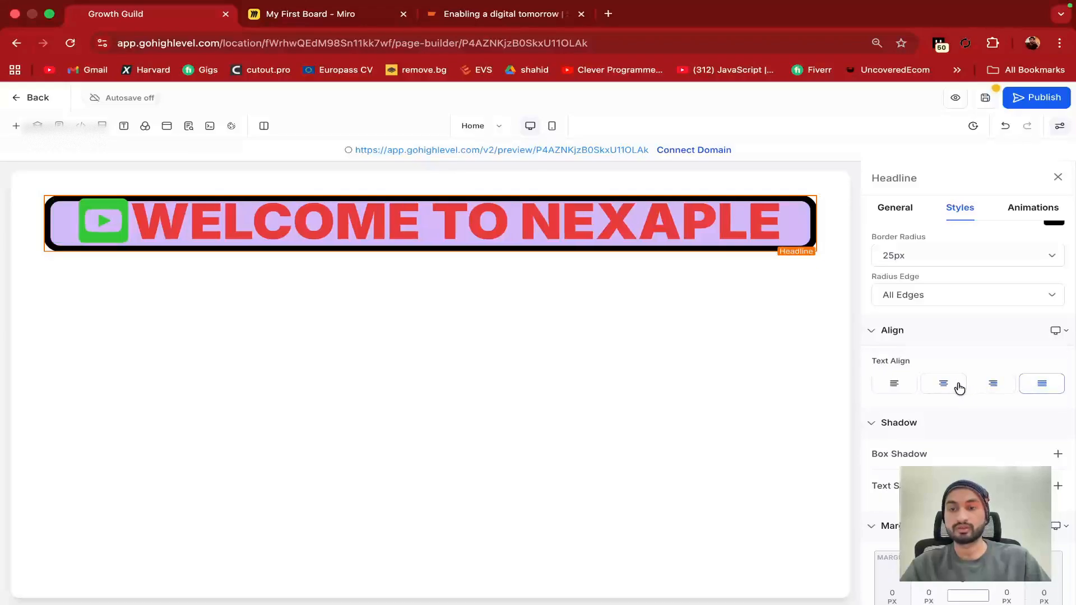
scroll(894, 418, "down", 2)
scroll(894, 416, "down", 1)
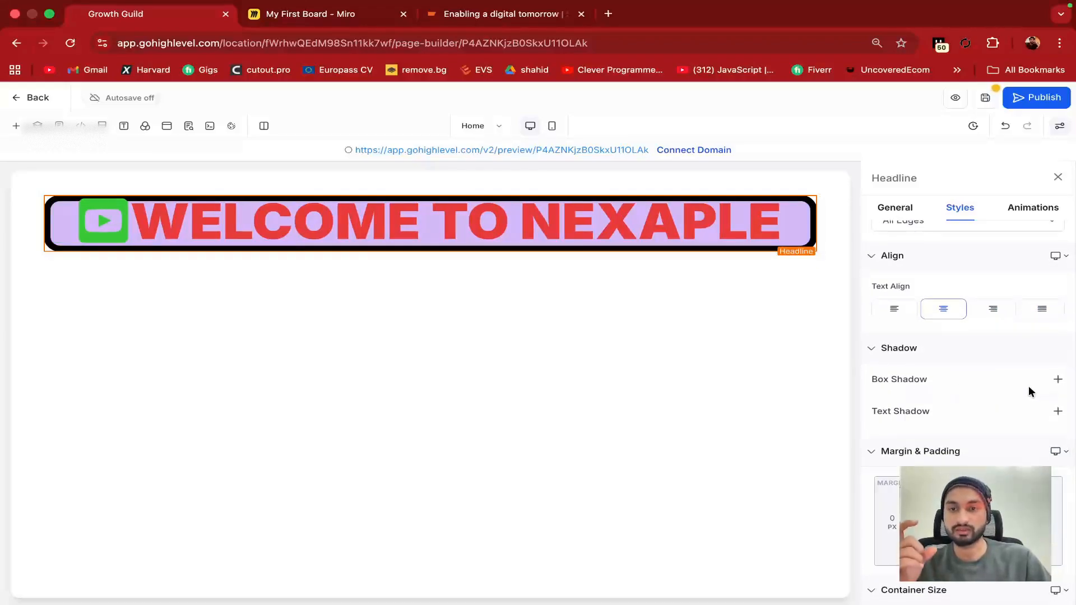
Add an outer box shadow to the headline with X 12, Y 20, blur 17 and spread 15
left_click(1058, 379)
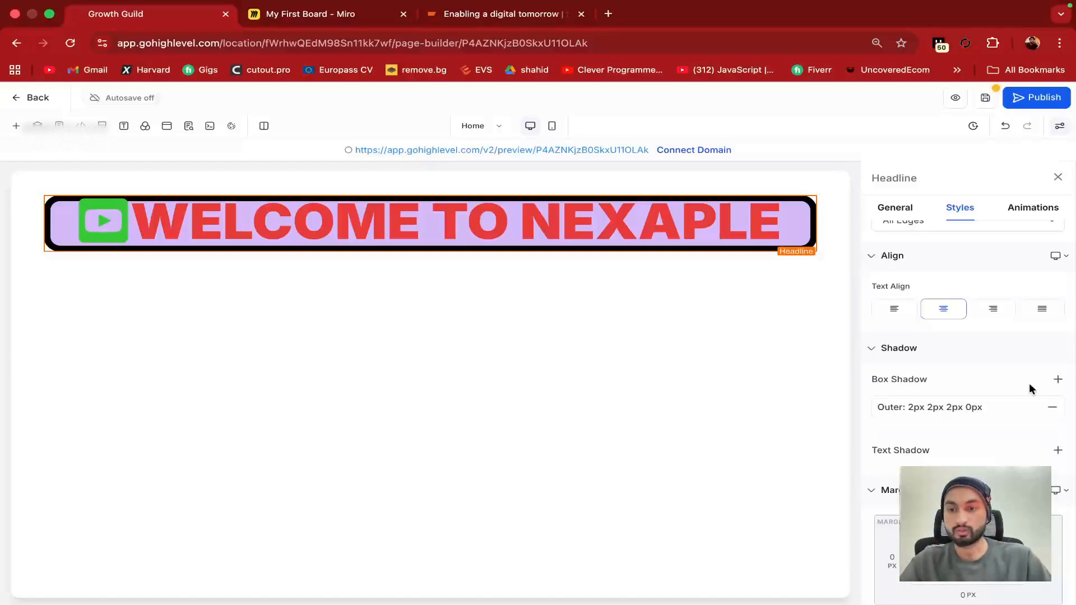
left_click(961, 409)
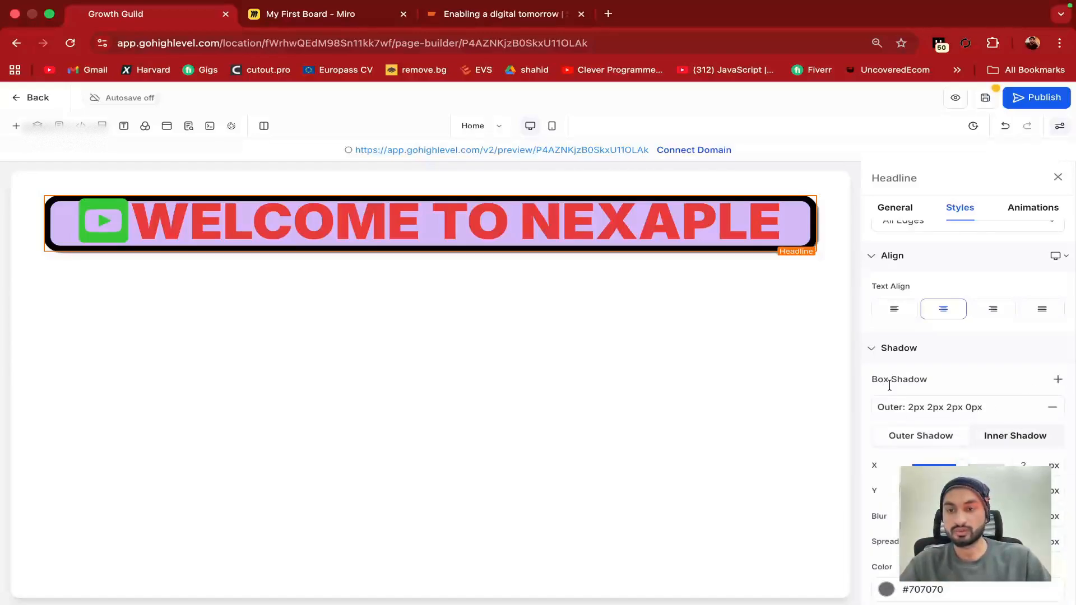
left_click_drag(957, 465, 985, 491)
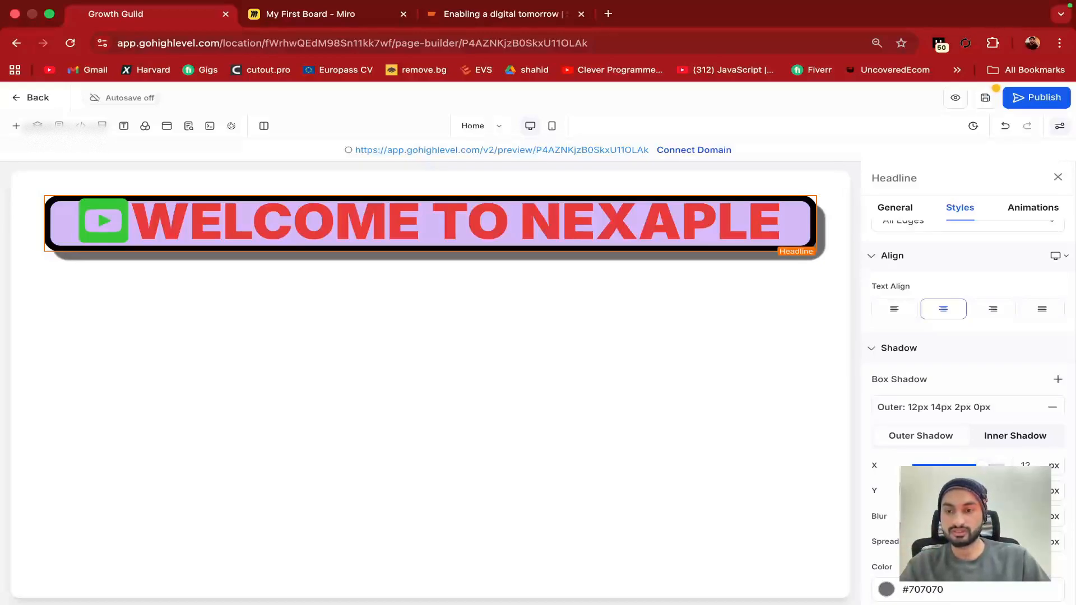
left_click_drag(985, 491, 998, 491)
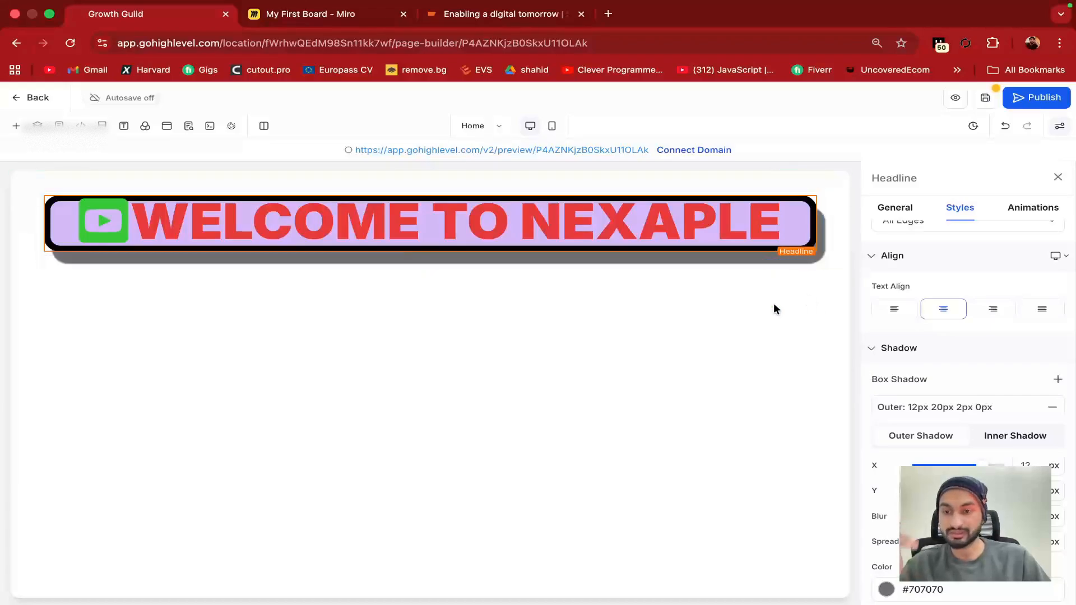
scroll(1063, 413, "down", 3)
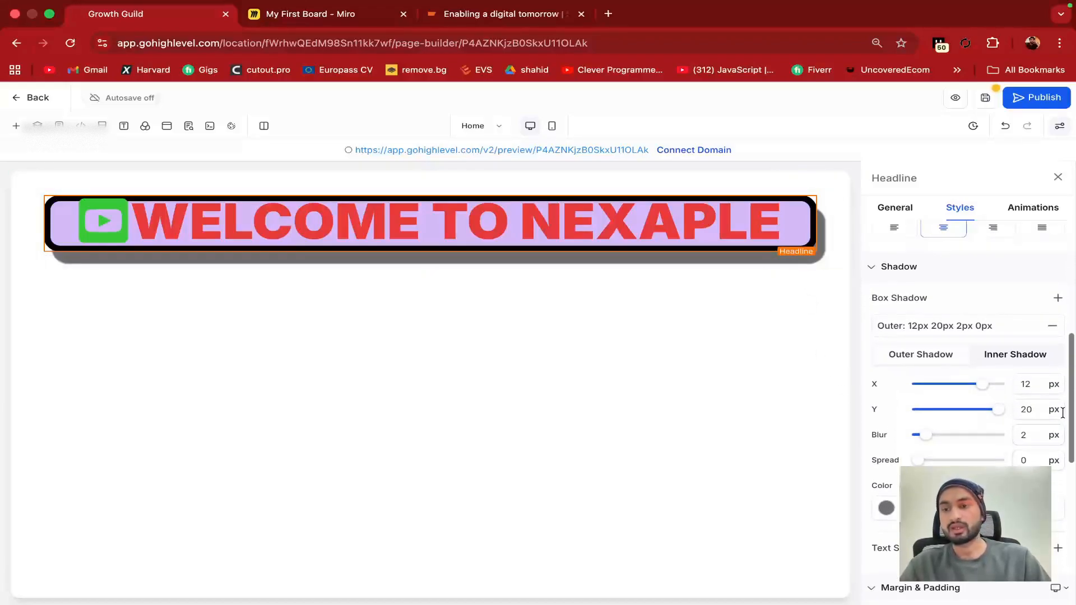
left_click(1031, 409)
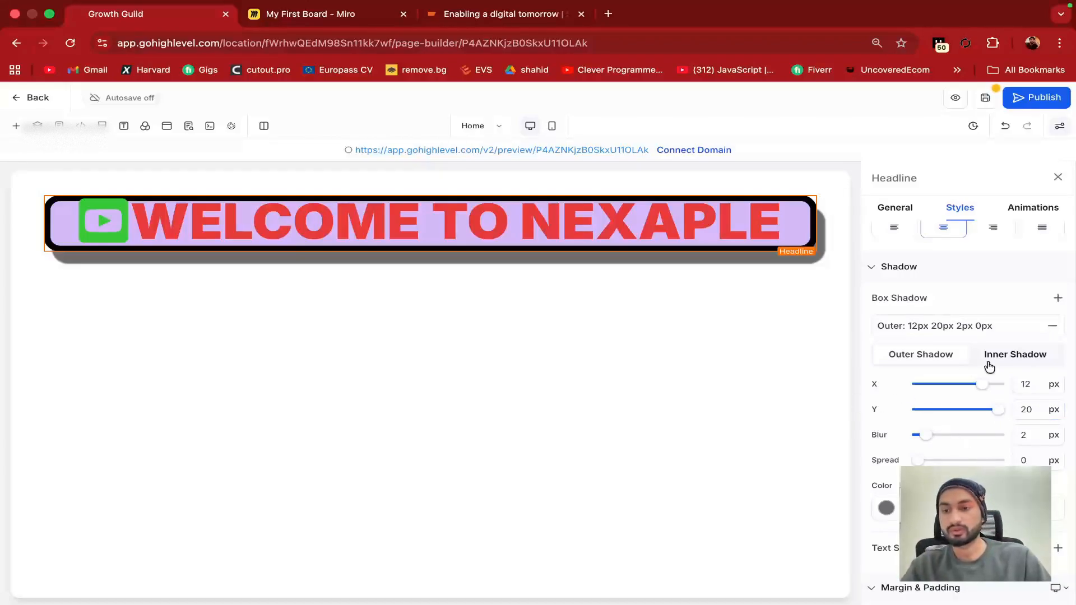
scroll(937, 423, "down", 3)
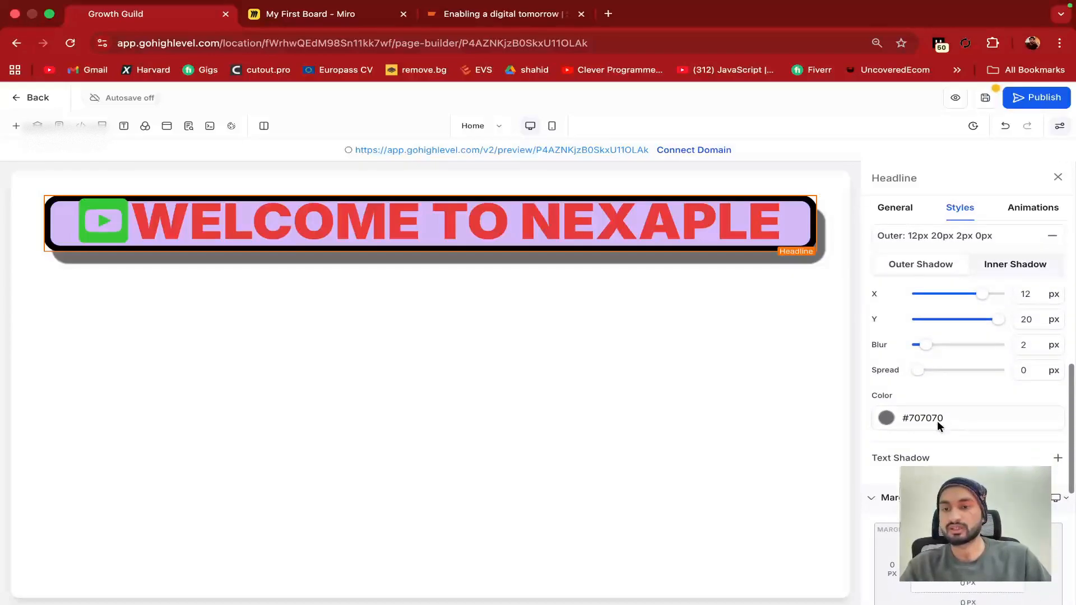
left_click_drag(925, 345, 986, 345)
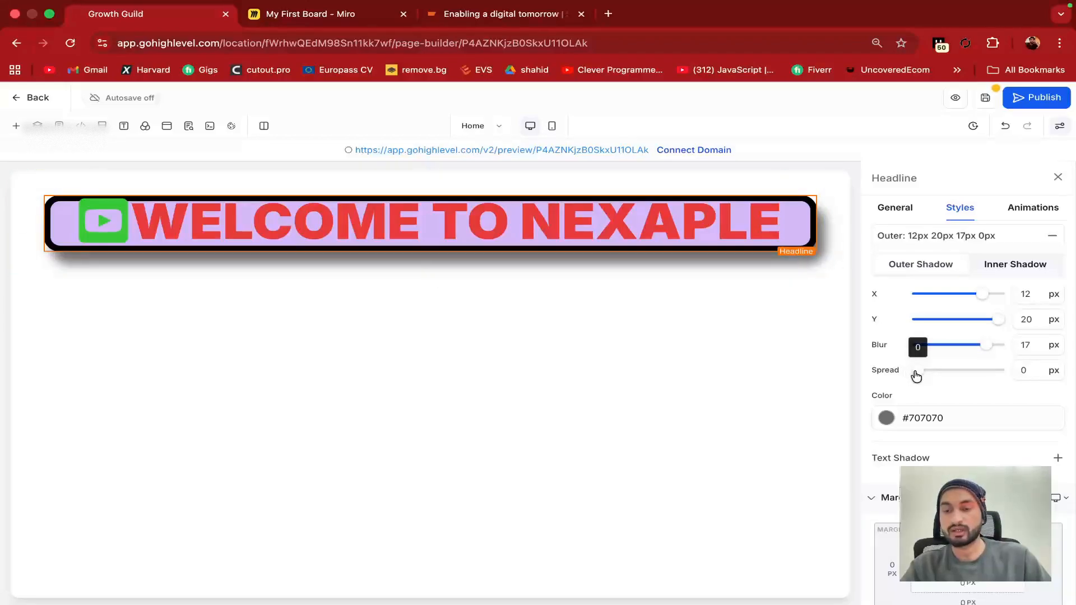
left_click_drag(916, 374, 978, 371)
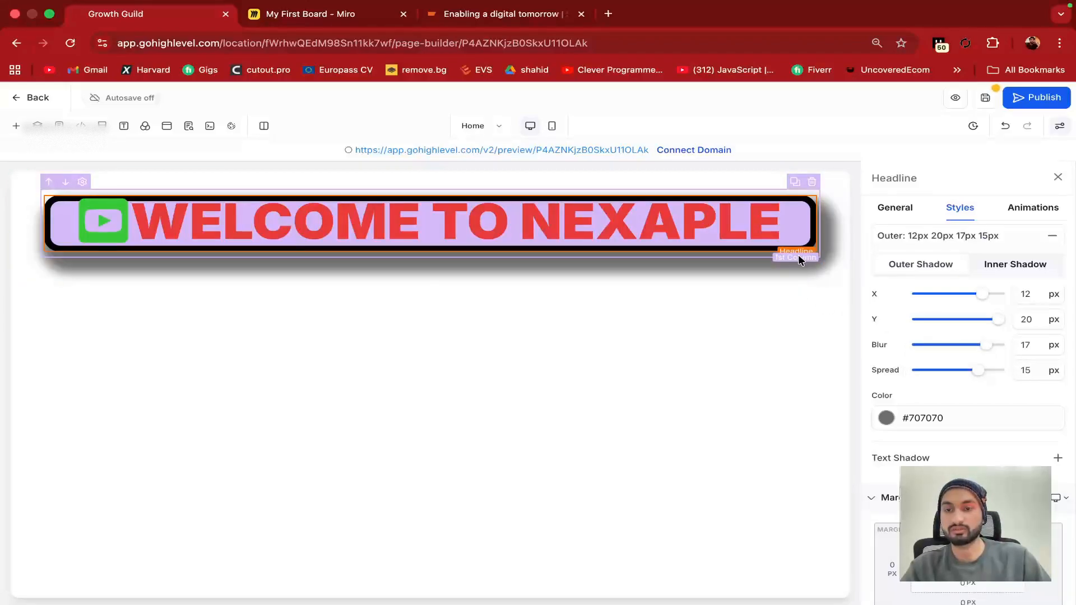
Change the shadow colour to red #CB1212FF
left_click(887, 420)
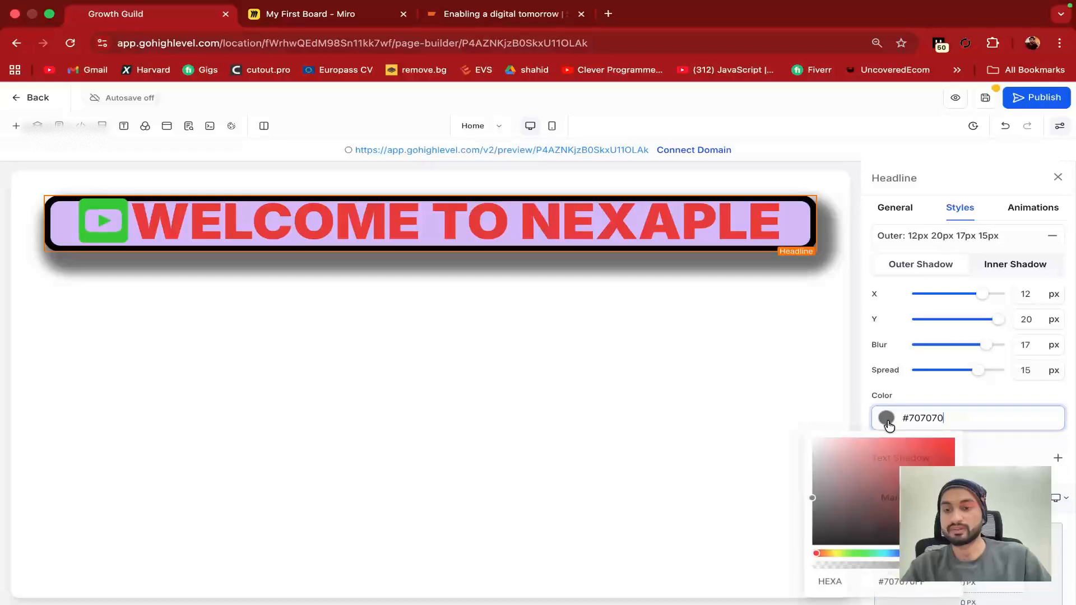
left_click_drag(913, 484, 942, 460)
left_click(857, 375)
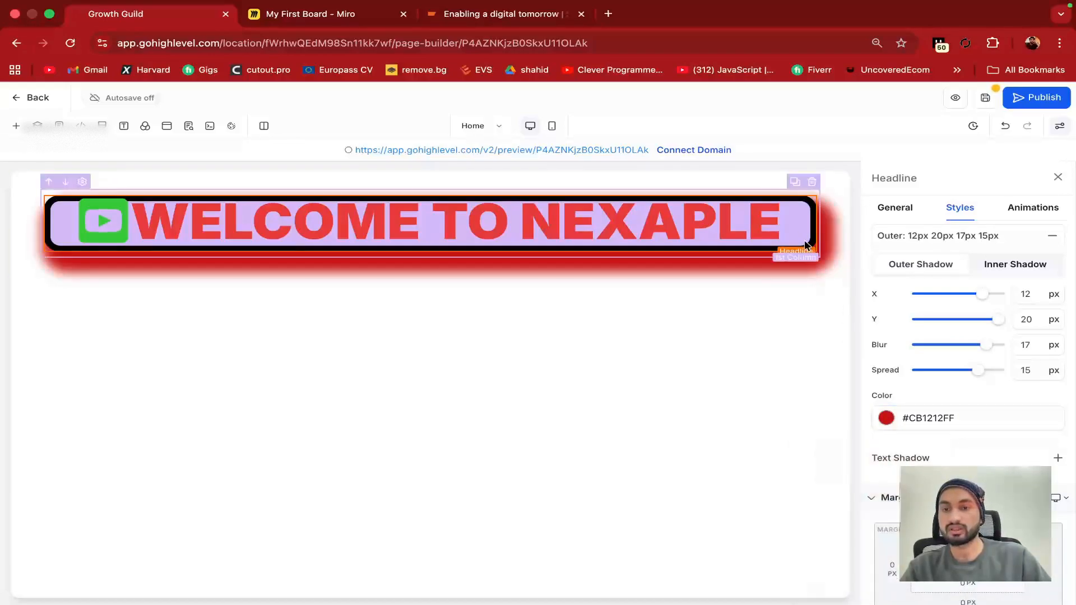
scroll(876, 446, "down", 4)
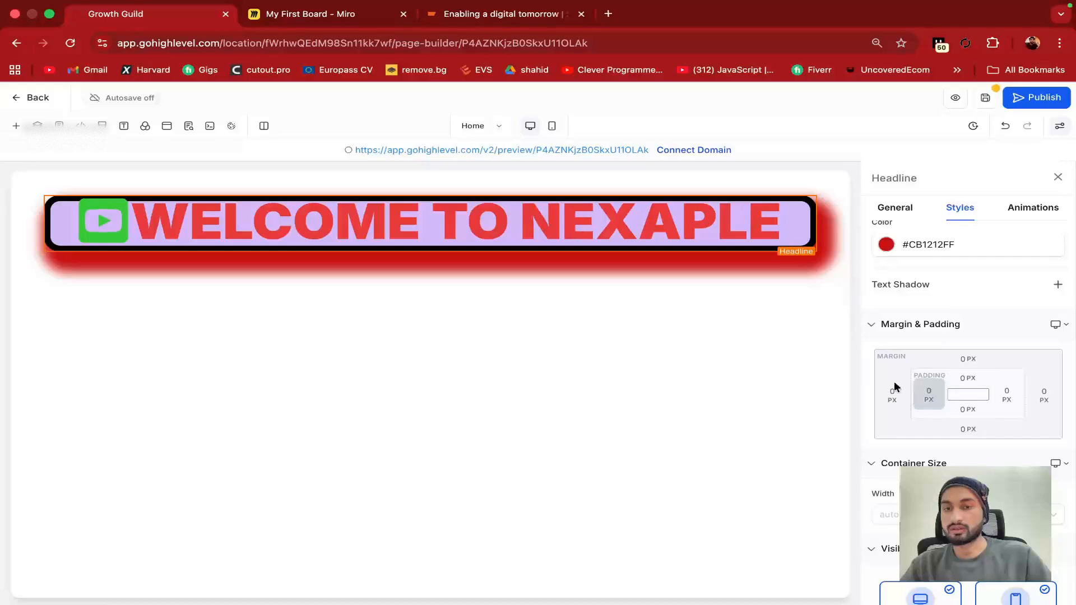
On the Miro board, add a square labelled 'padding' below the White label note
left_click(324, 12)
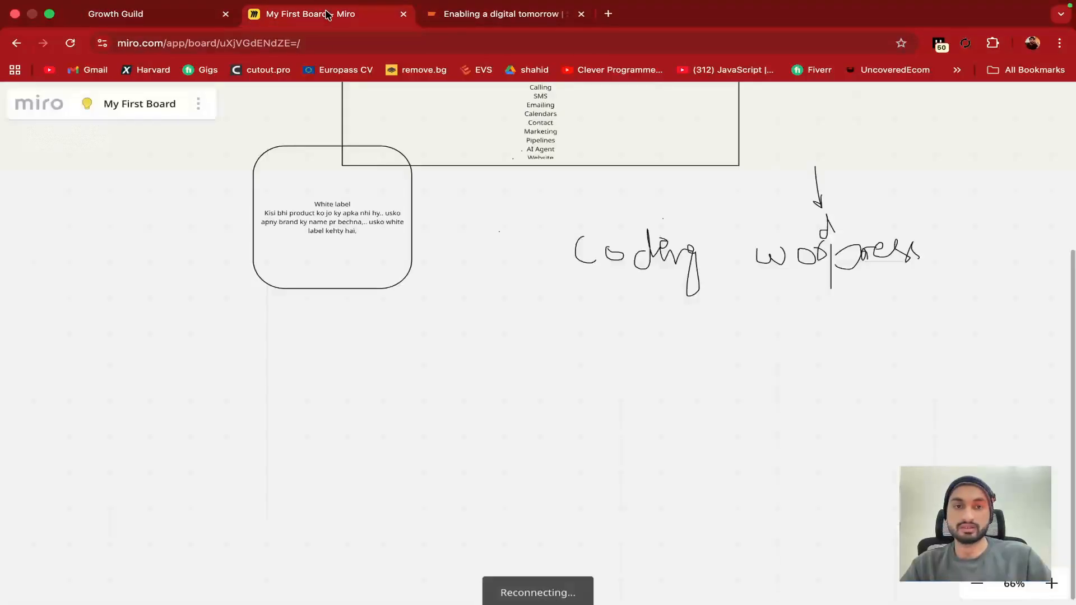
scroll(499, 331, "down", 2)
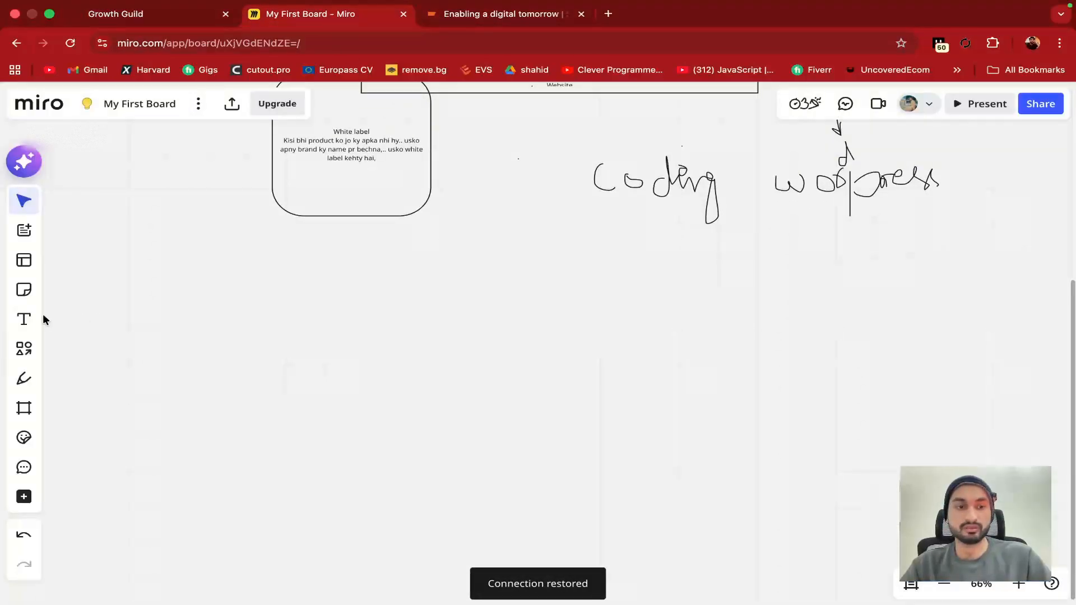
left_click(23, 348)
left_click(101, 334)
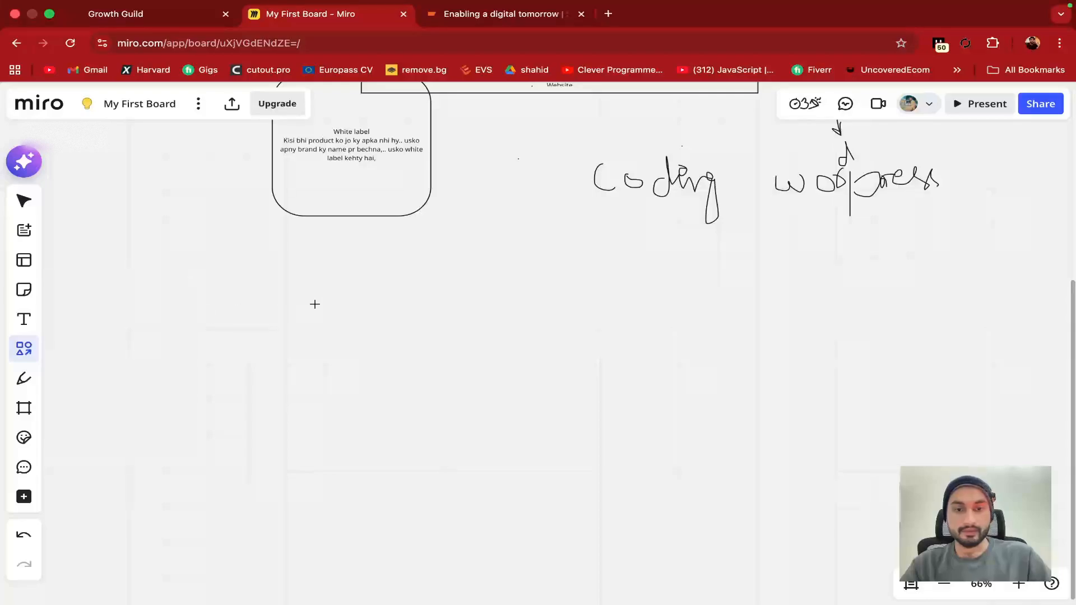
left_click(314, 304)
type("padding")
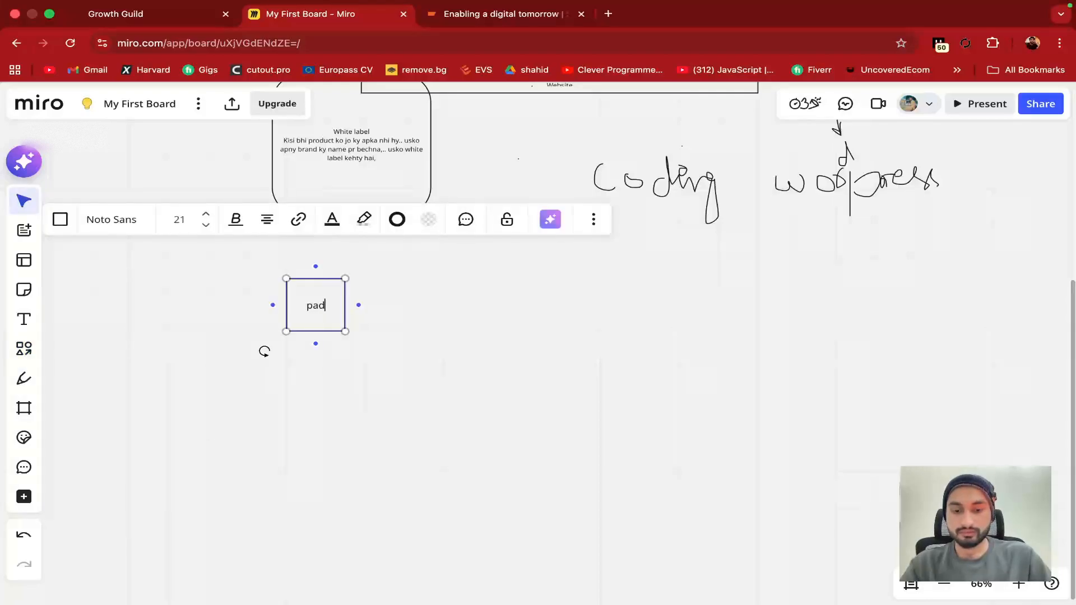
left_click(373, 328)
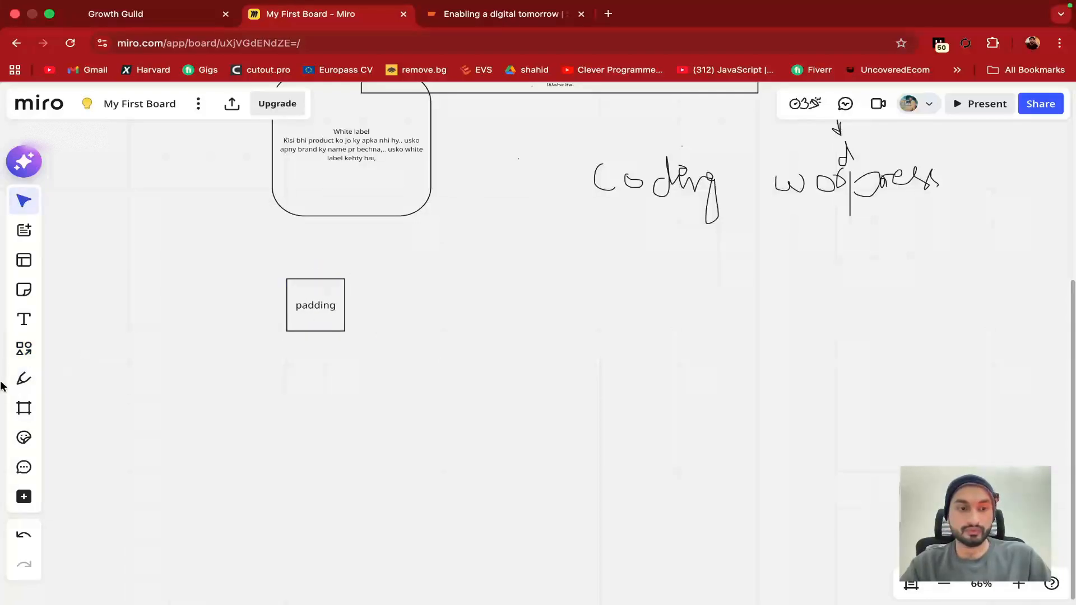
Draw a larger rectangle around the padding box so it fully encloses it
left_click(24, 407)
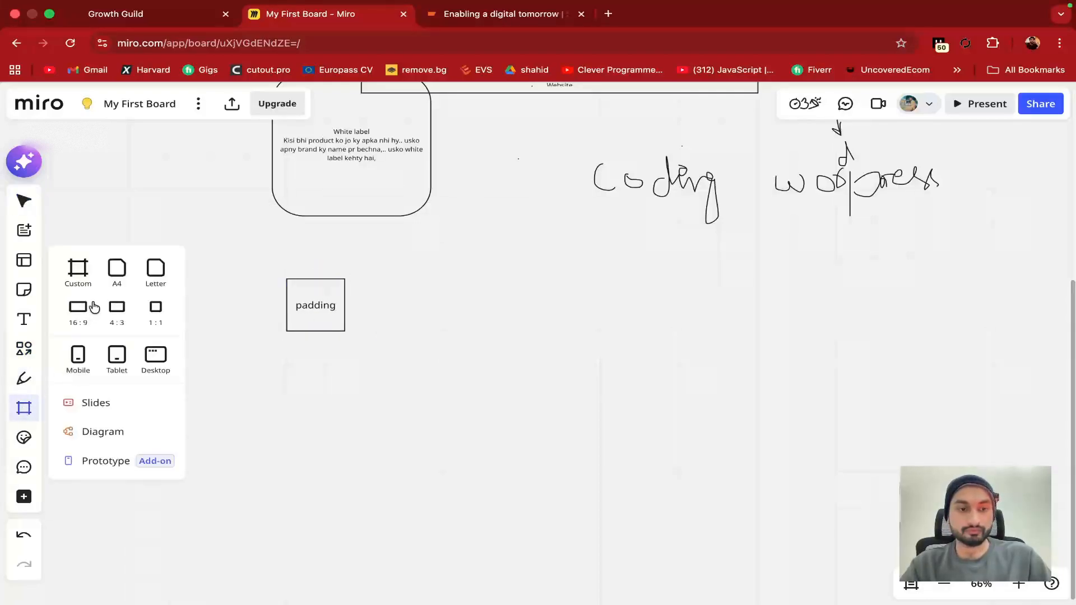
left_click(24, 343)
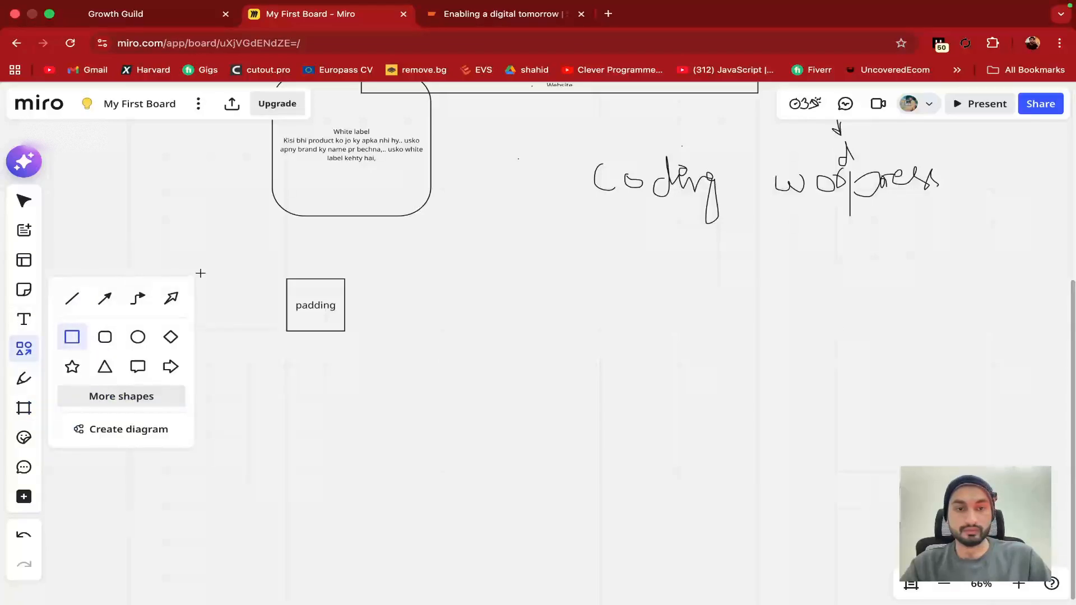
left_click(221, 258)
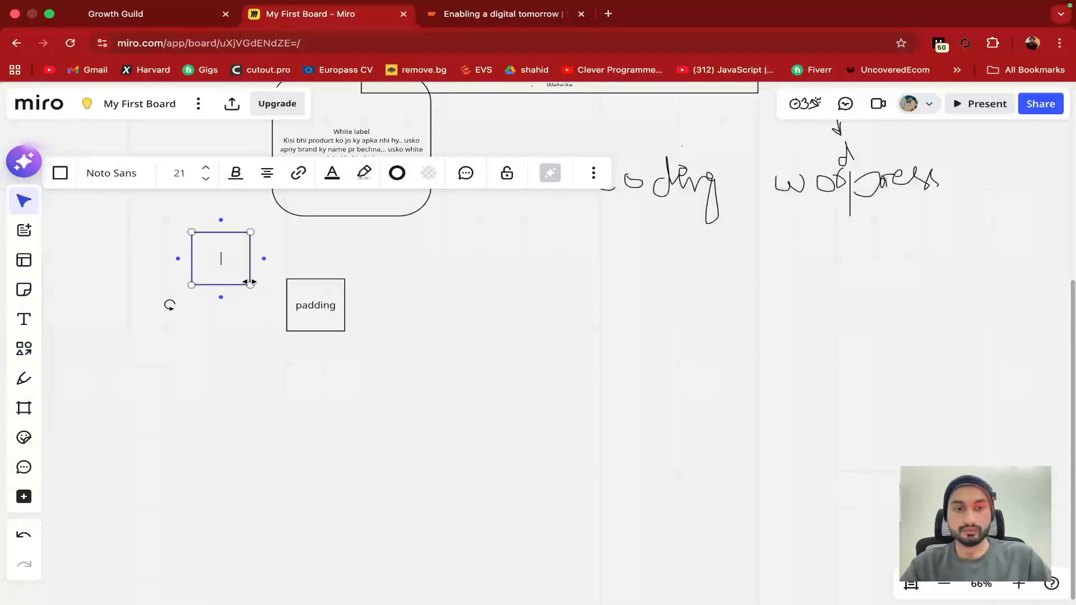
left_click_drag(248, 279, 424, 279)
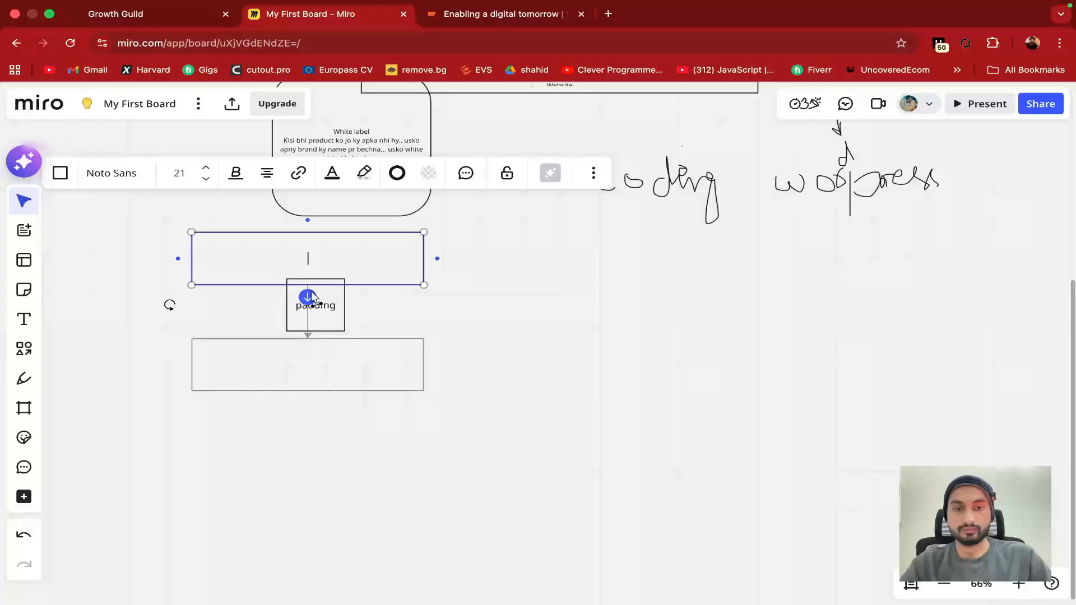
left_click_drag(420, 284, 412, 353)
left_click(466, 348)
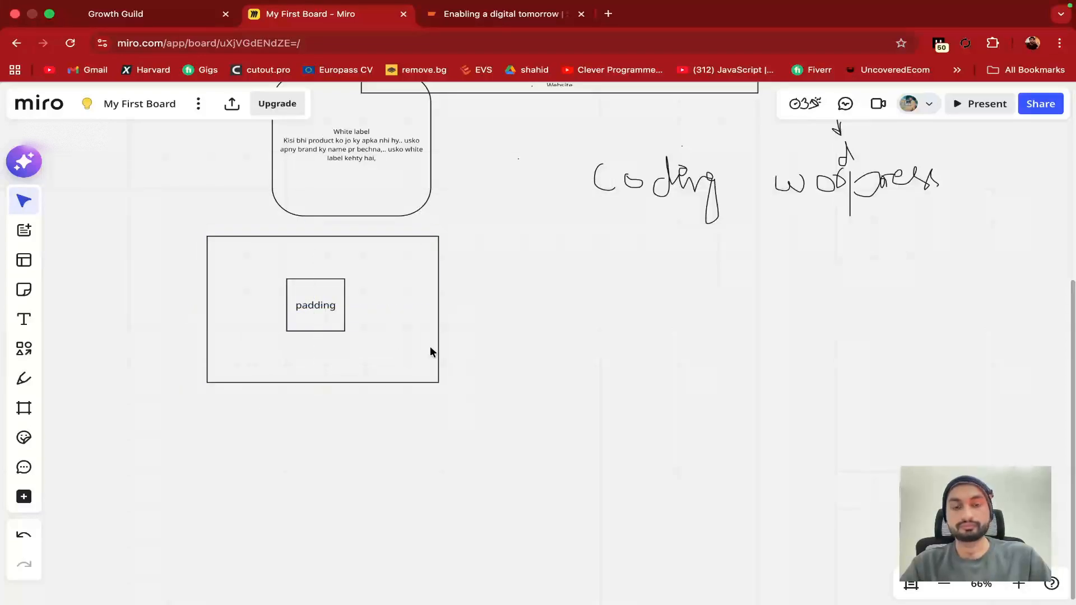
left_click(323, 307)
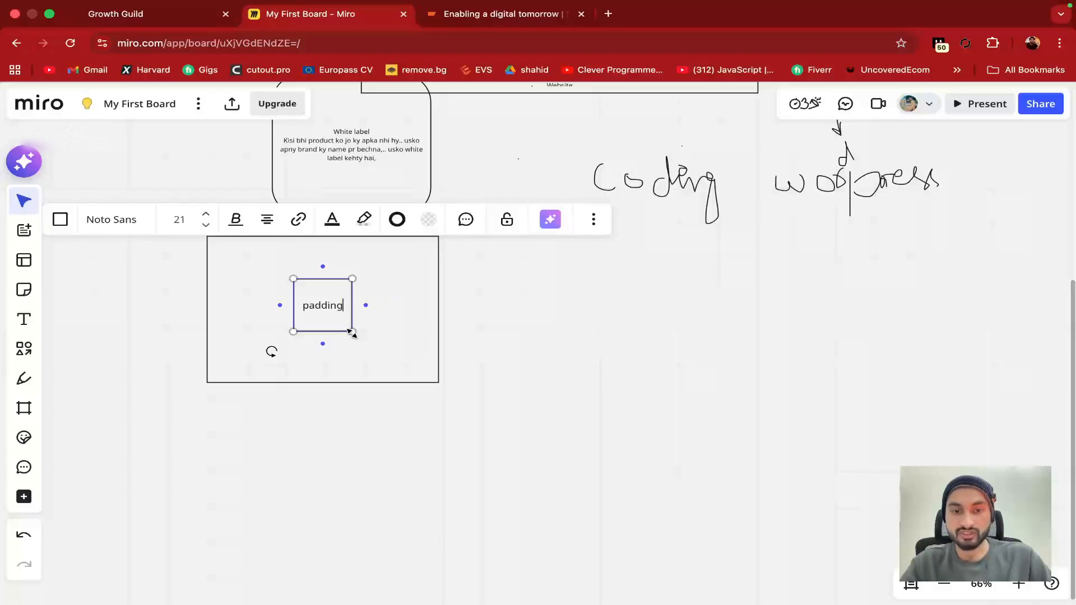
Extend the inner box's label to 'padding margin' and resize the box to fit
left_click_drag(351, 332, 402, 330)
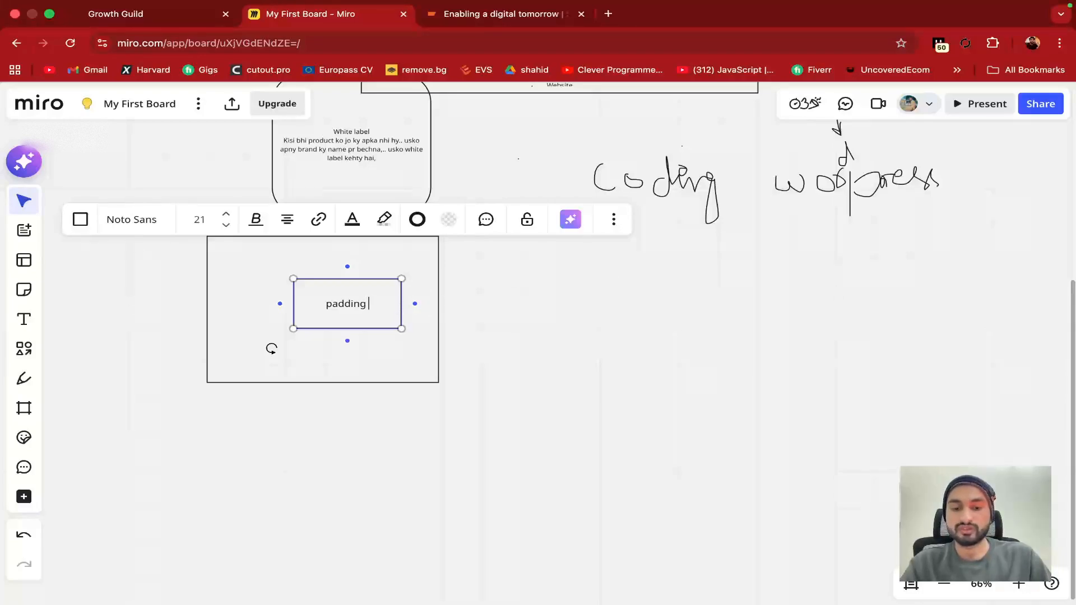
type("margin")
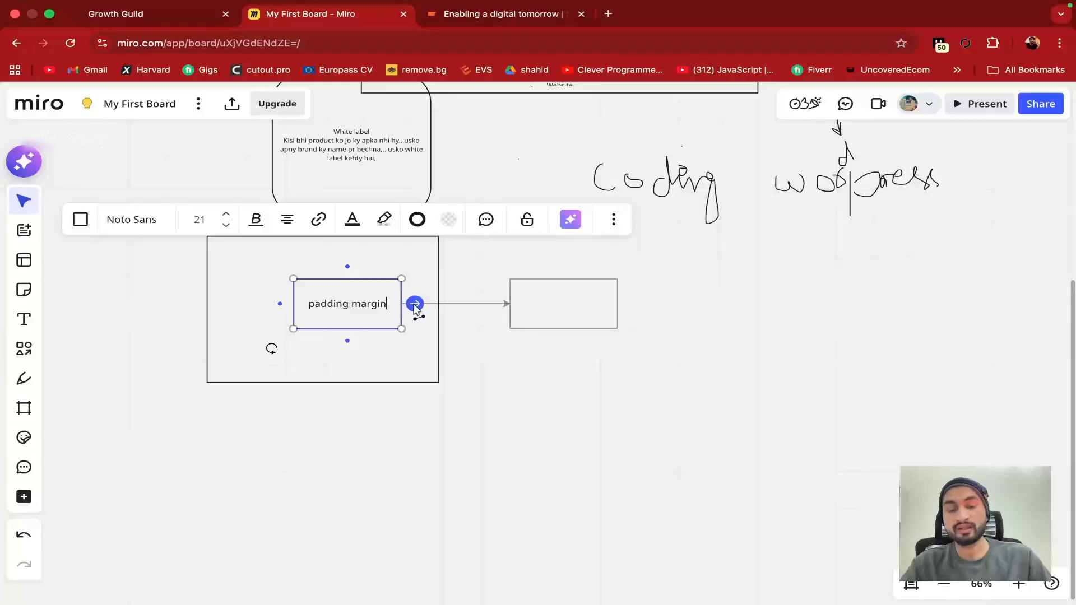
left_click_drag(401, 329, 394, 326)
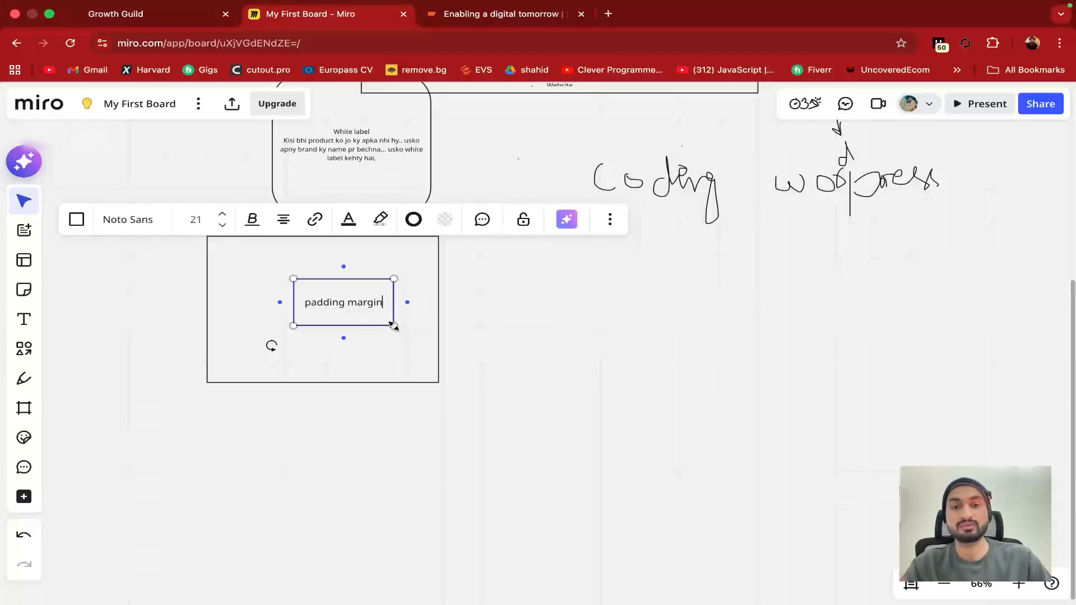
left_click(441, 332)
Widen and shift the outer rectangle up and right, then return to the GoHighLevel builder
left_click(425, 335)
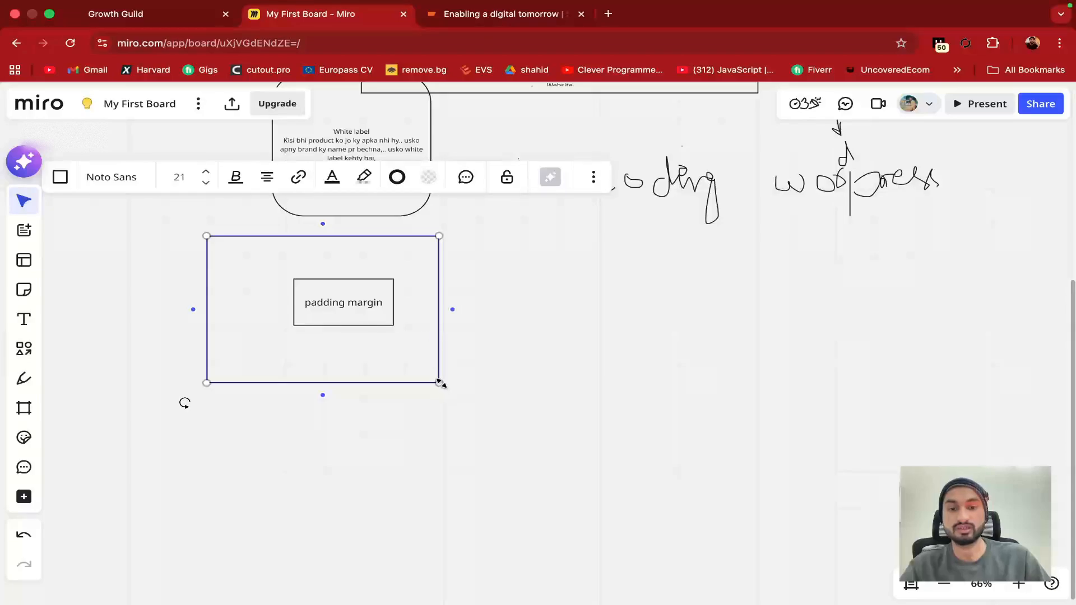
left_click_drag(441, 384, 560, 377)
left_click(620, 344)
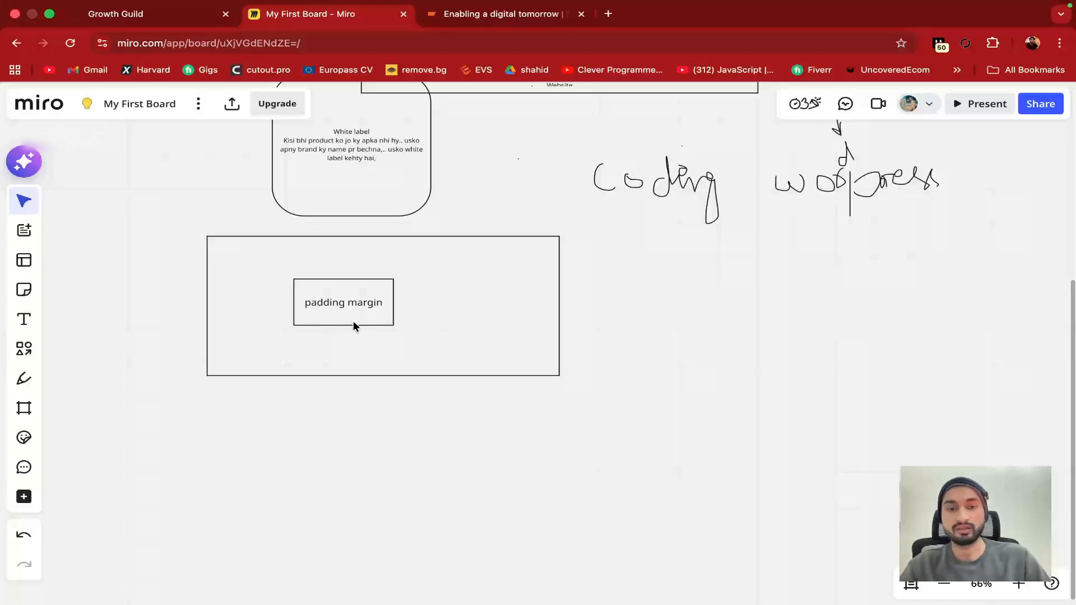
left_click_drag(344, 328, 440, 311)
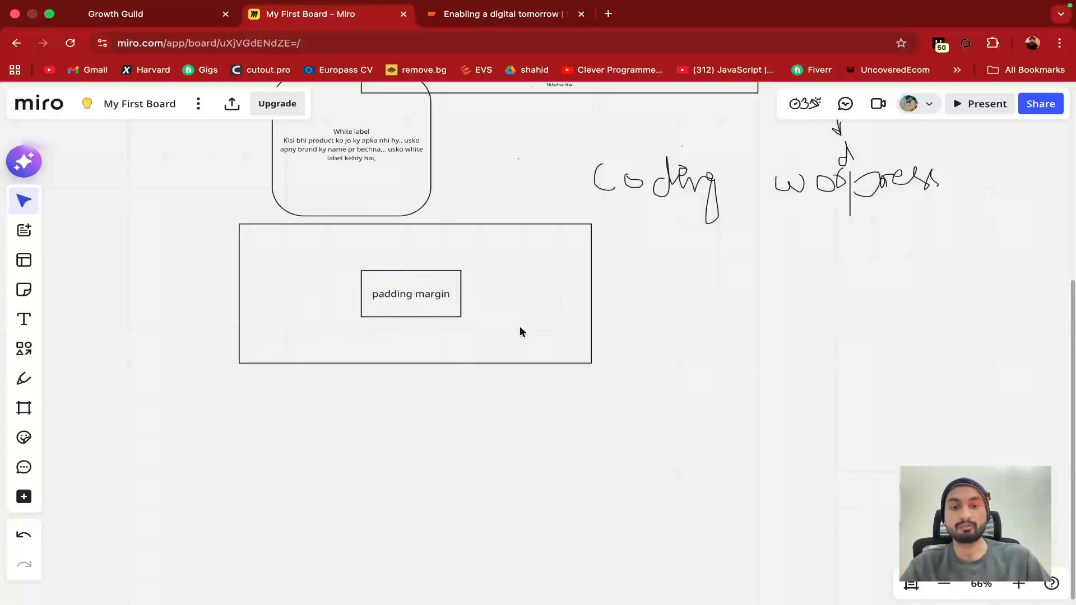
left_click(169, 16)
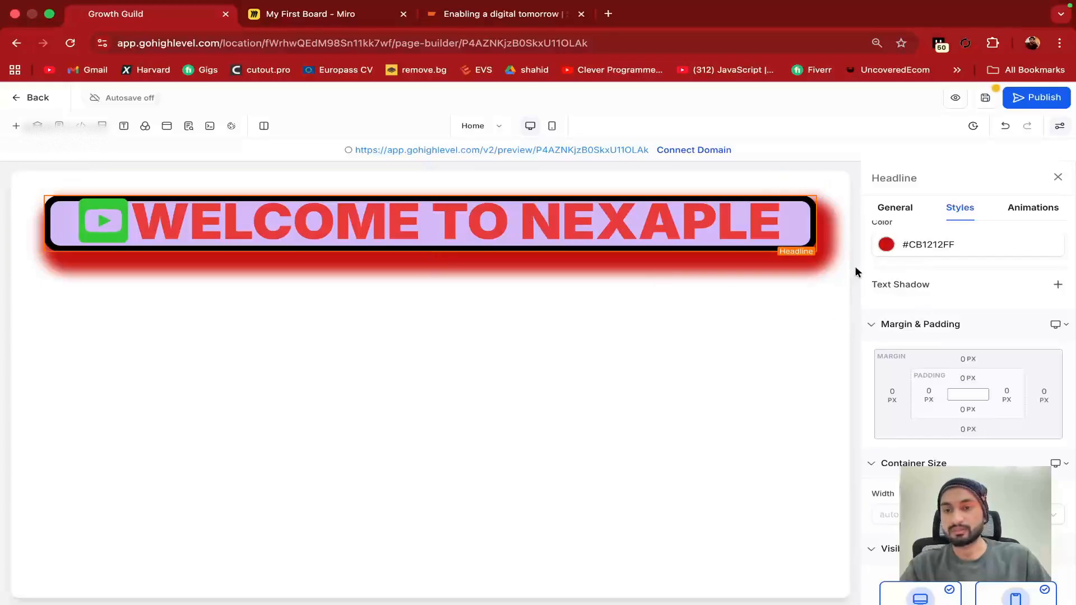
Remove the headline's red outer box shadow
scroll(889, 255, "up", 4)
scroll(891, 257, "up", 2)
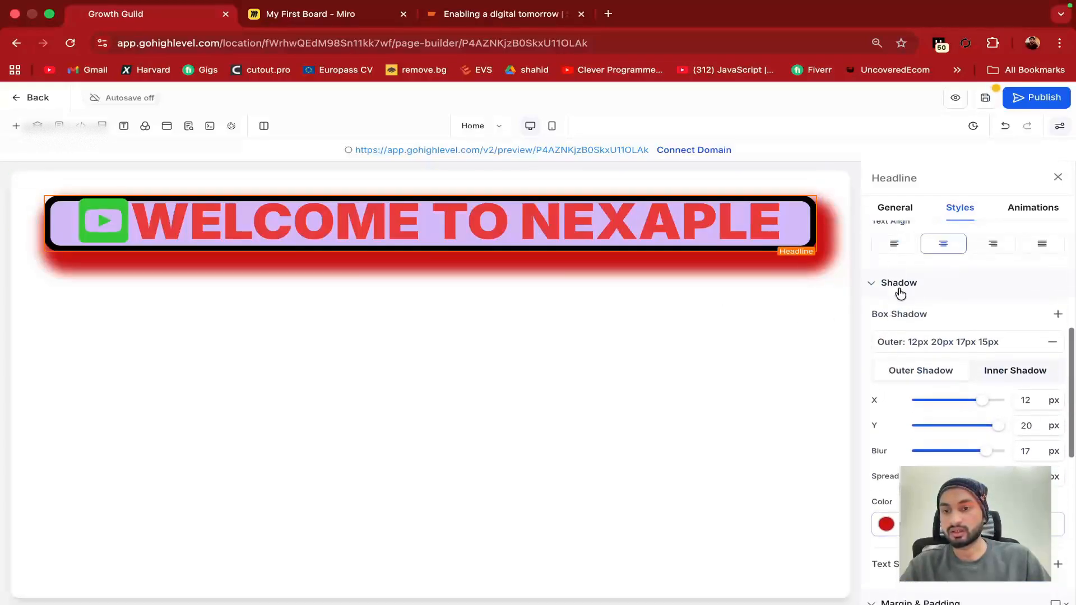
left_click(1052, 341)
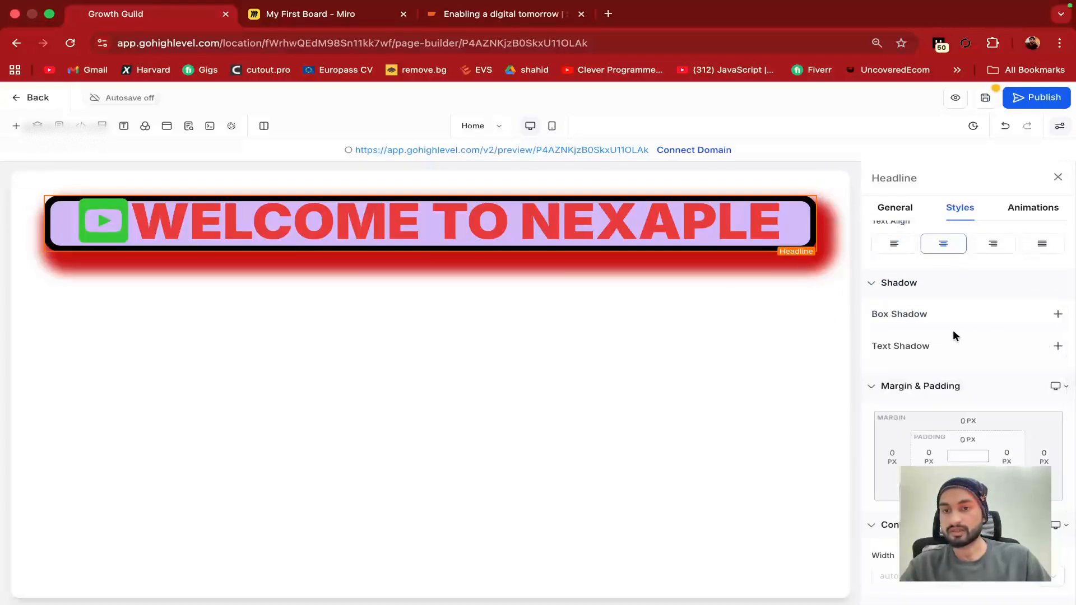
Set the headline's Border to No Border
scroll(930, 269, "up", 7)
left_click(894, 324)
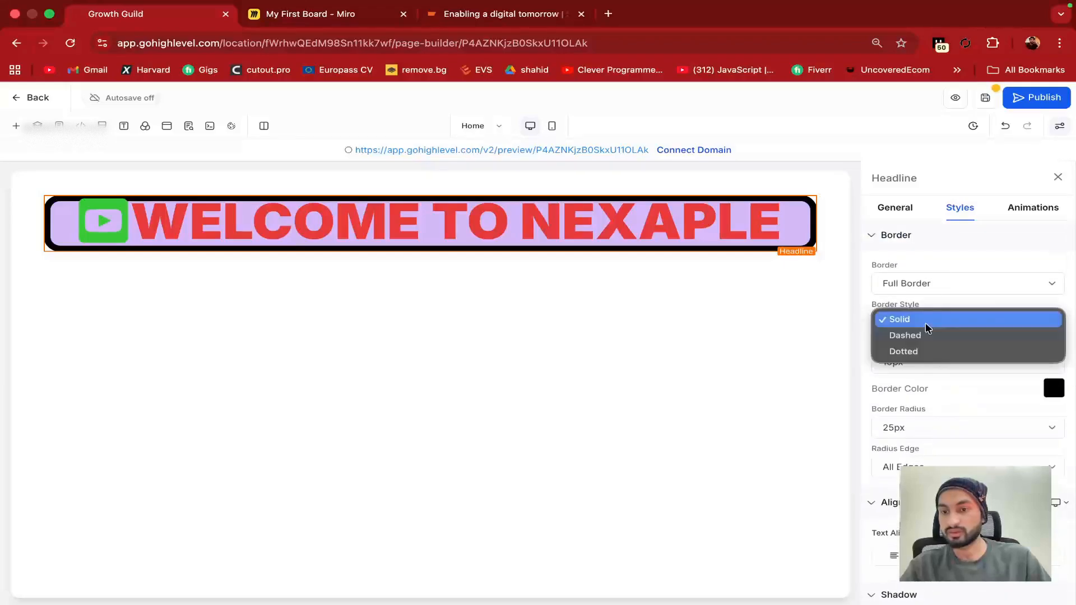
key("Escape")
left_click(924, 290)
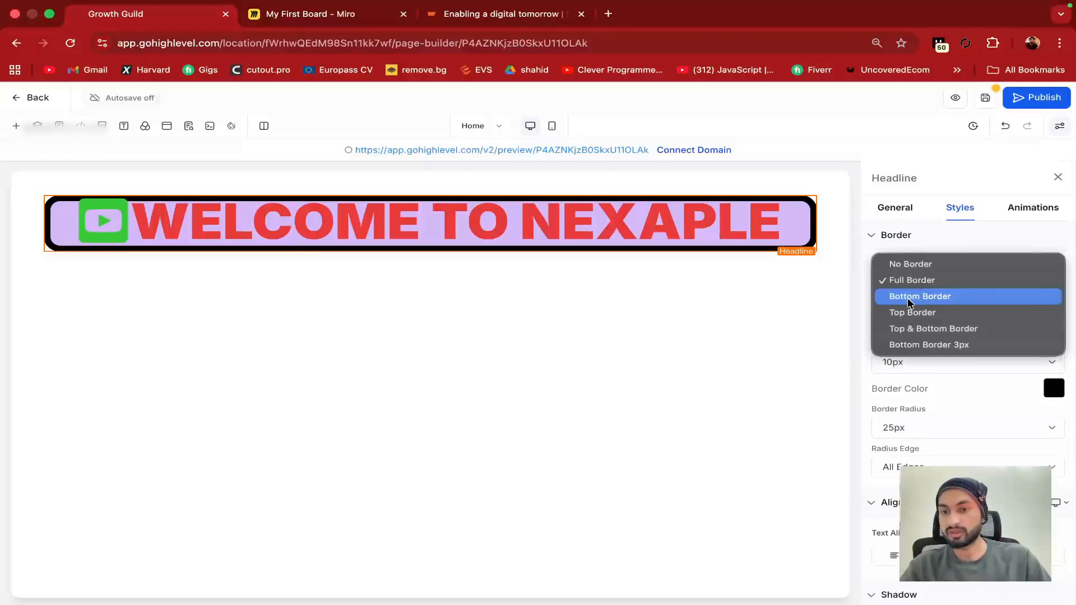
left_click(918, 266)
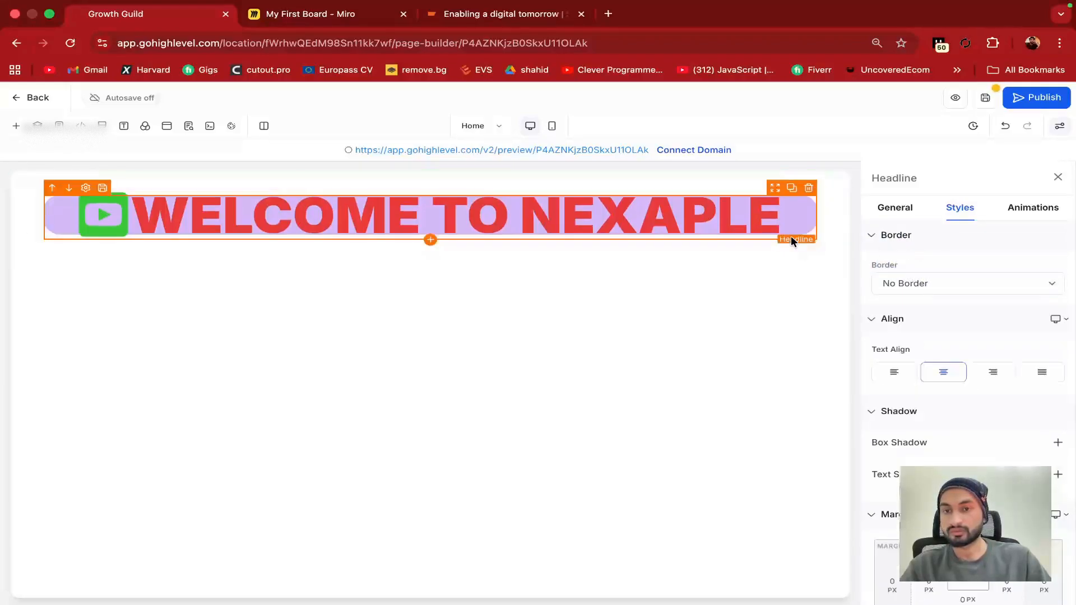
scroll(930, 403, "down", 6)
scroll(975, 388, "up", 3)
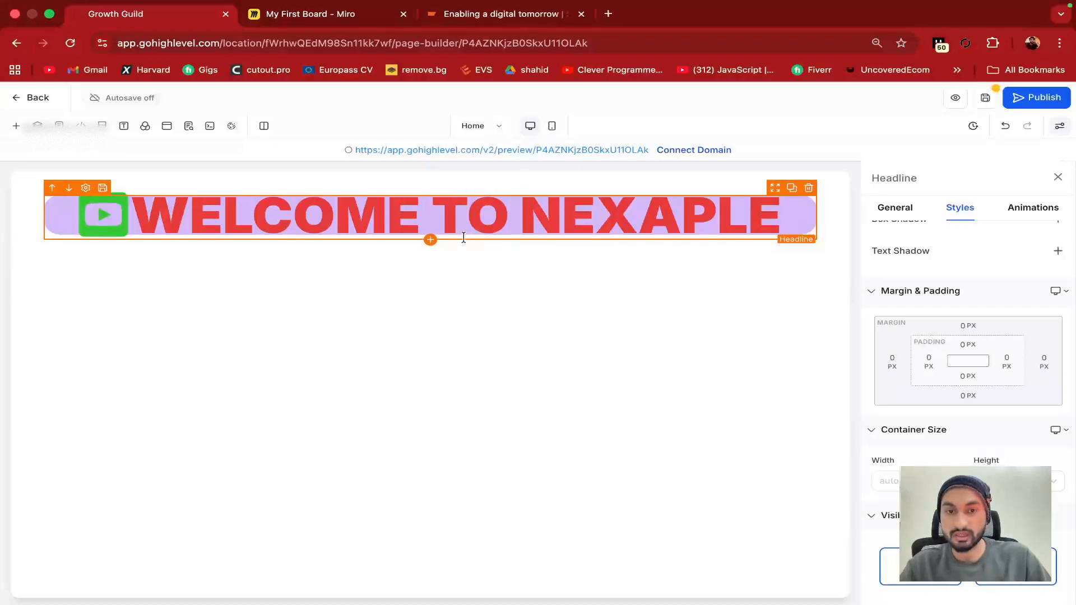
Set the headline's top and bottom padding to 20 px each
left_click(969, 344)
left_click(993, 401)
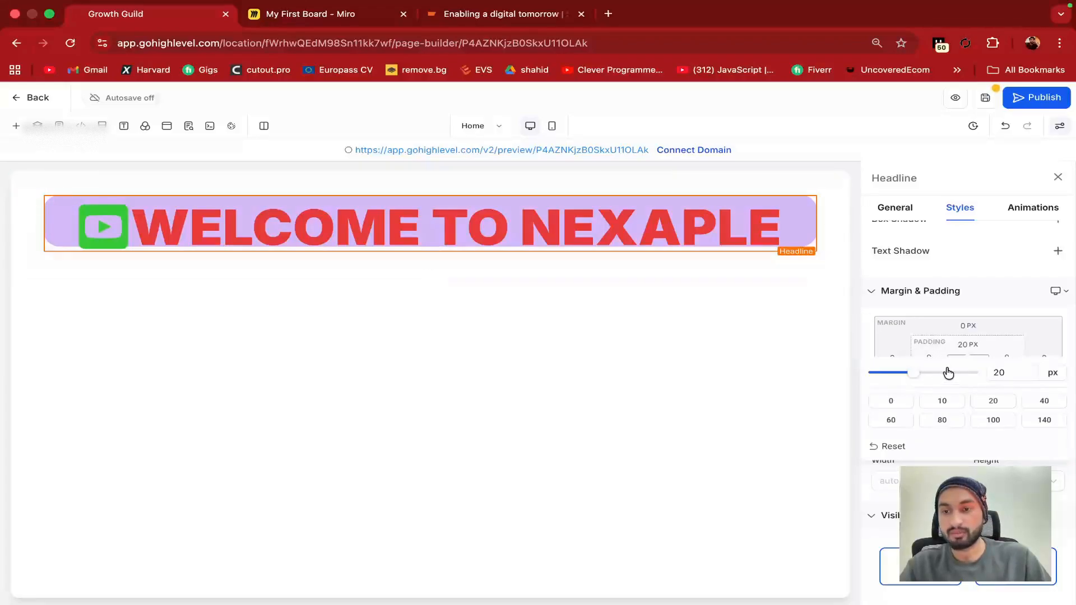
left_click(870, 321)
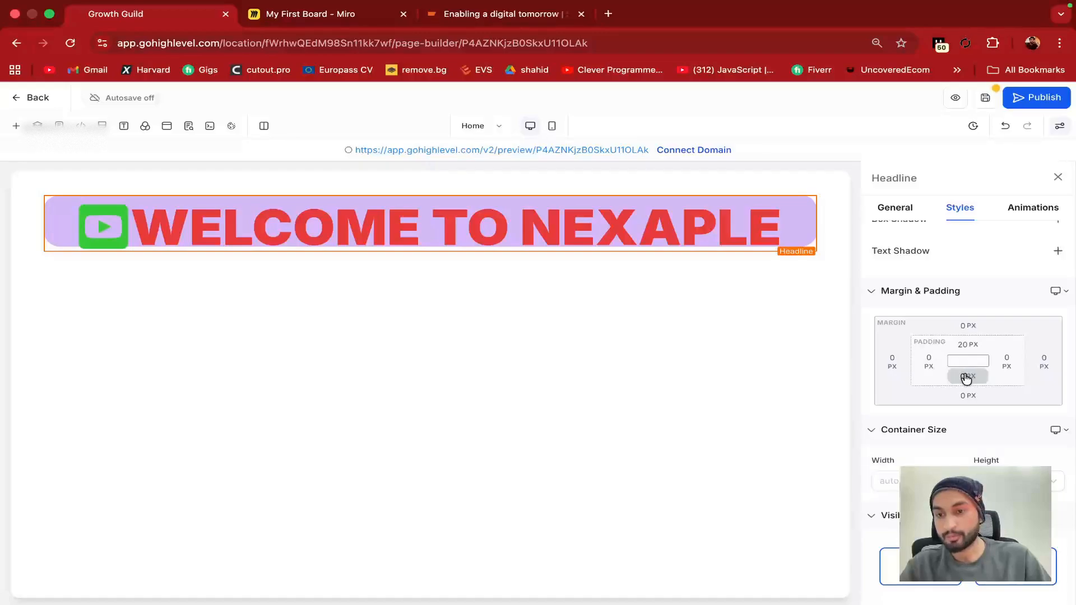
left_click(966, 379)
left_click(993, 432)
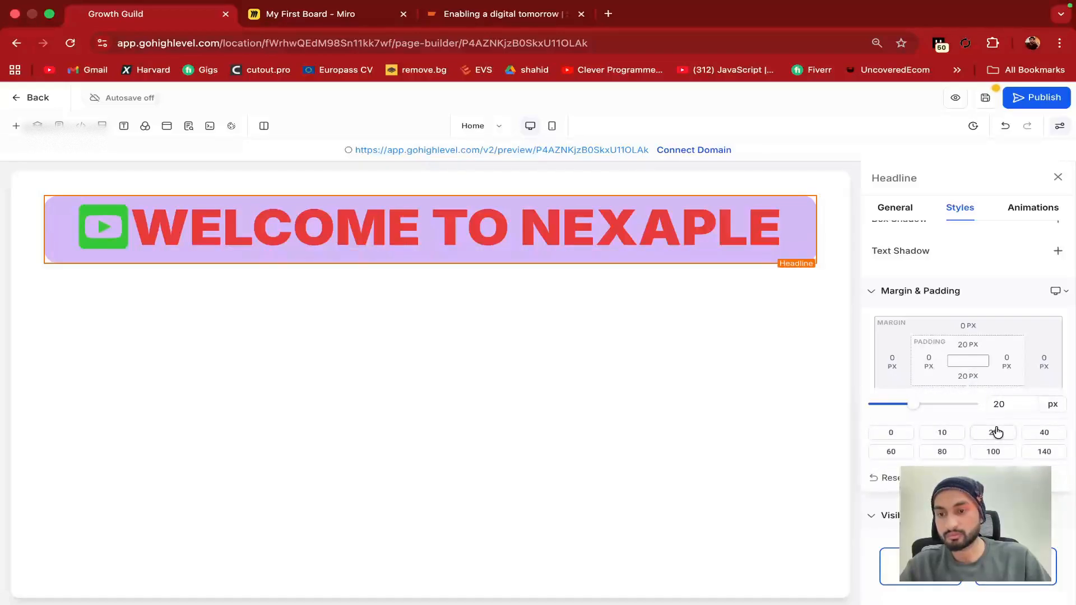
left_click(855, 369)
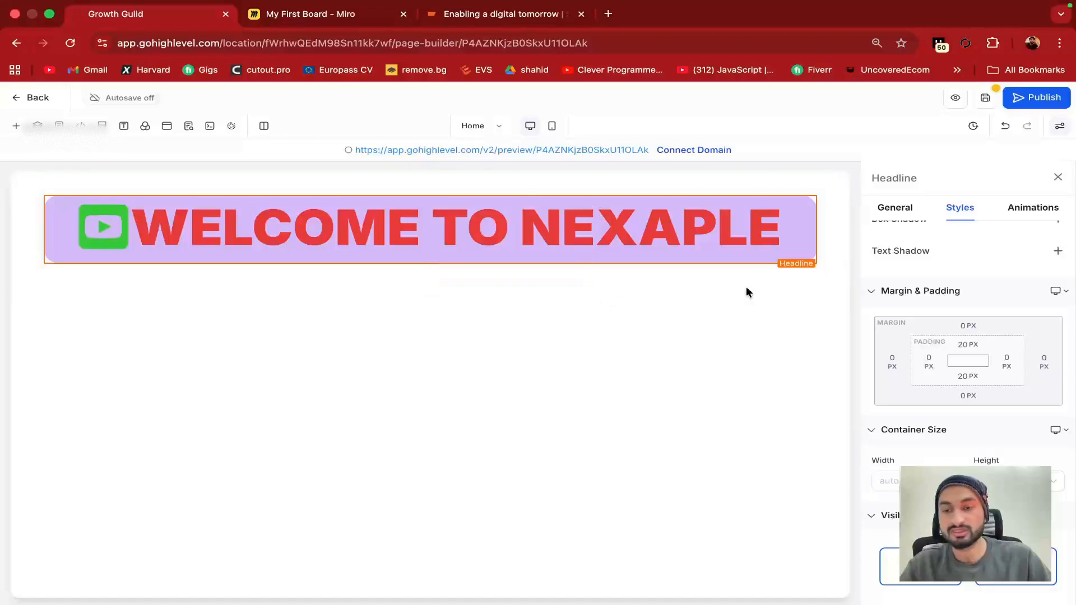
Set the headline's top margin to 80 px
left_click(968, 346)
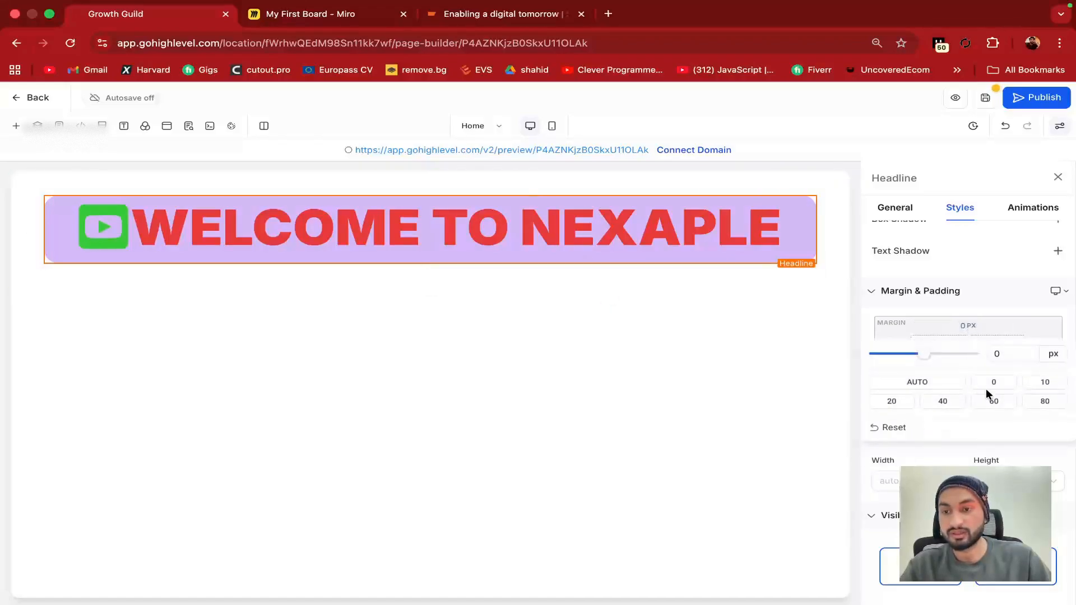
left_click(945, 402)
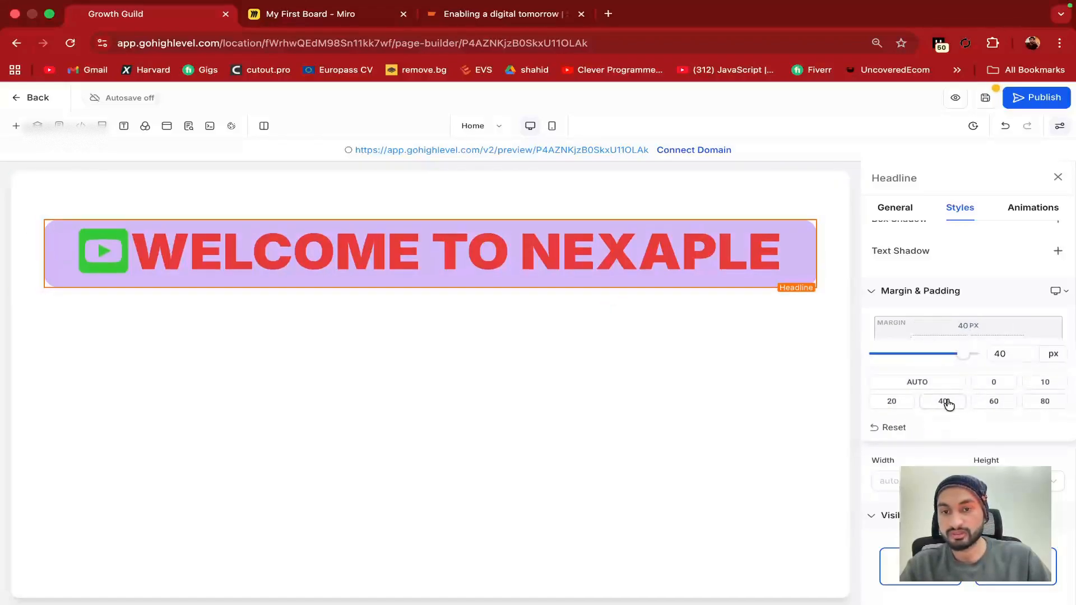
left_click(992, 402)
left_click(1032, 401)
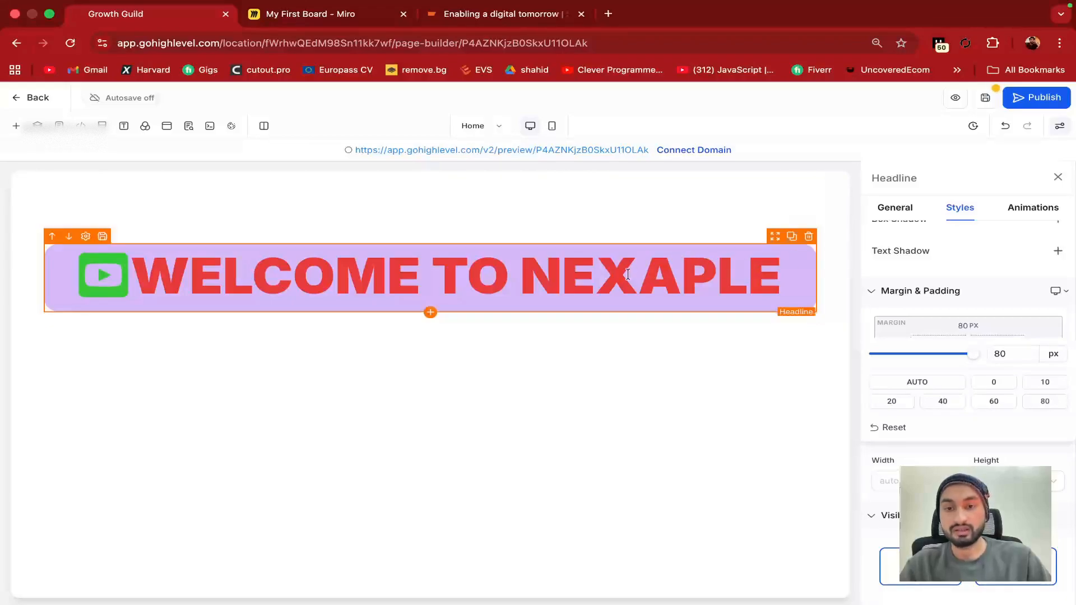
left_click(595, 275)
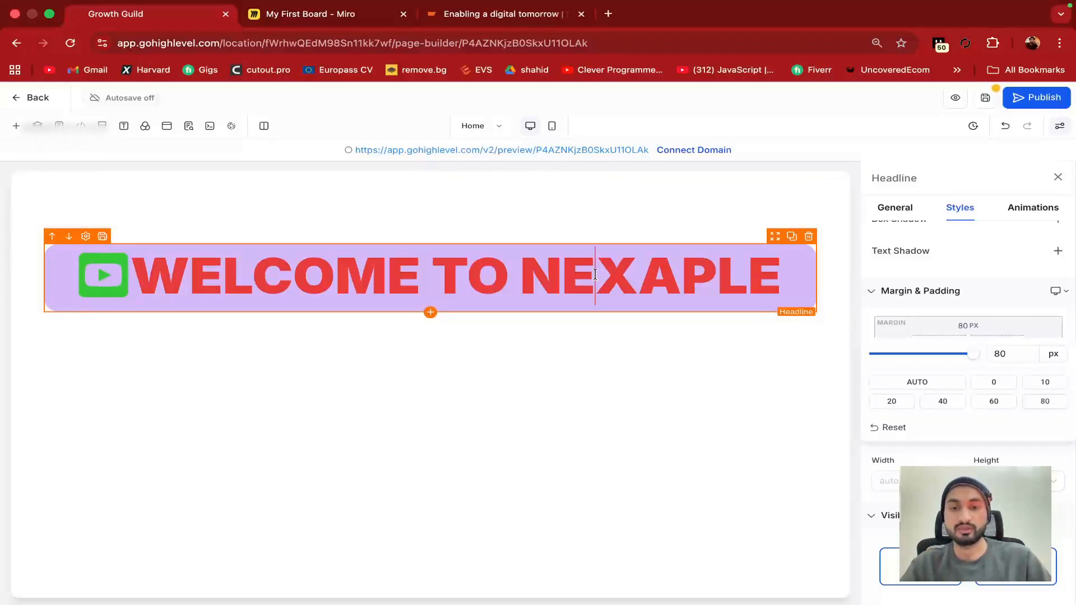
left_click(720, 278)
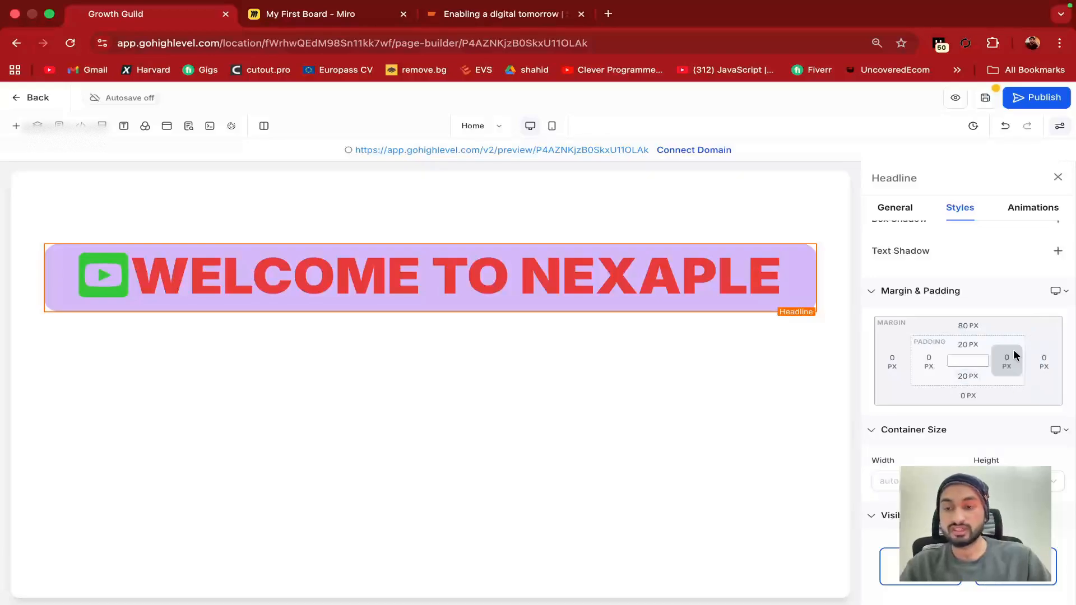
Set the headline's right margin to 10 px and collapse Margin & Padding
left_click(1043, 363)
left_click(1020, 424)
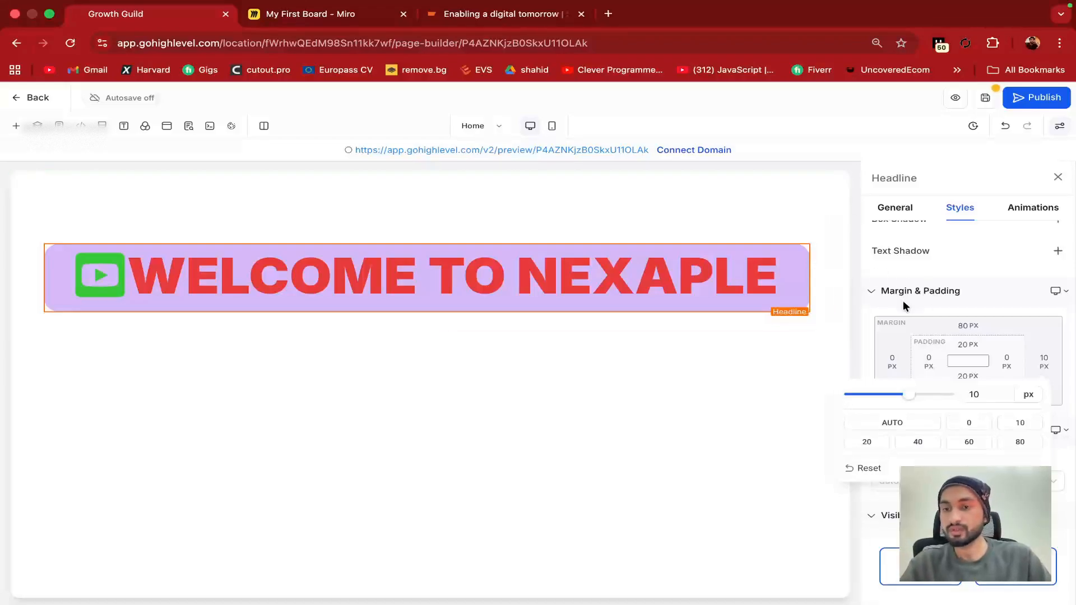
left_click(882, 293)
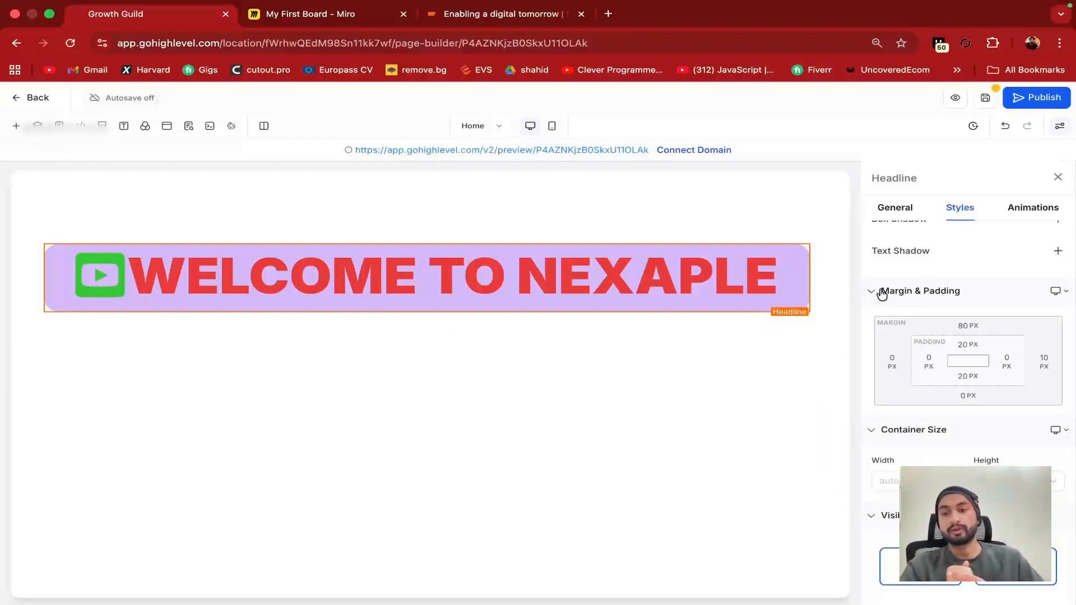
left_click(882, 291)
left_click(895, 372)
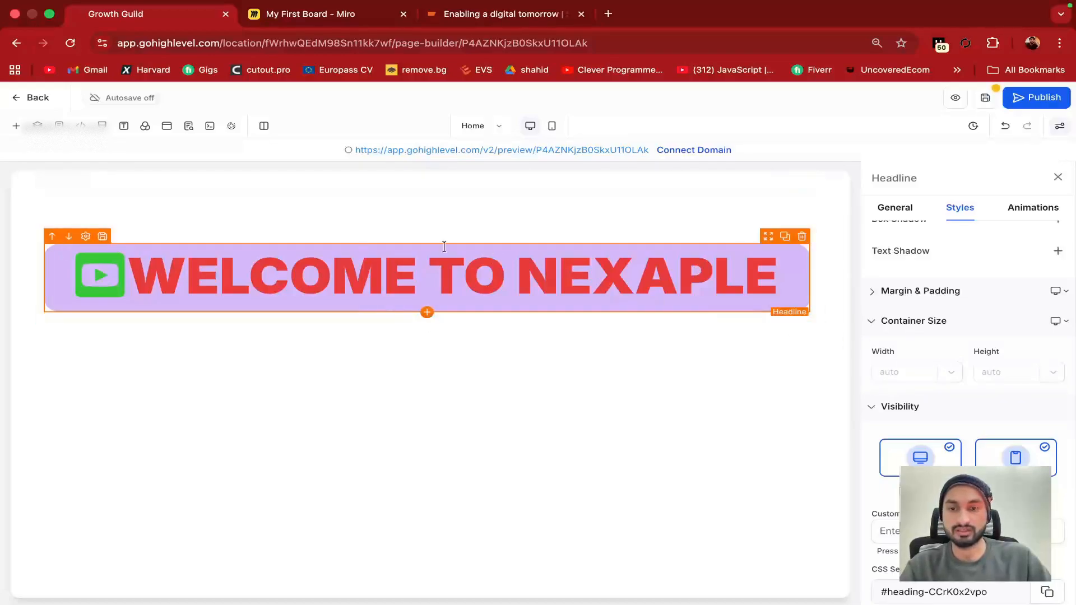
Set the headline container to 100 px wide and 1000 px tall
left_click(887, 374)
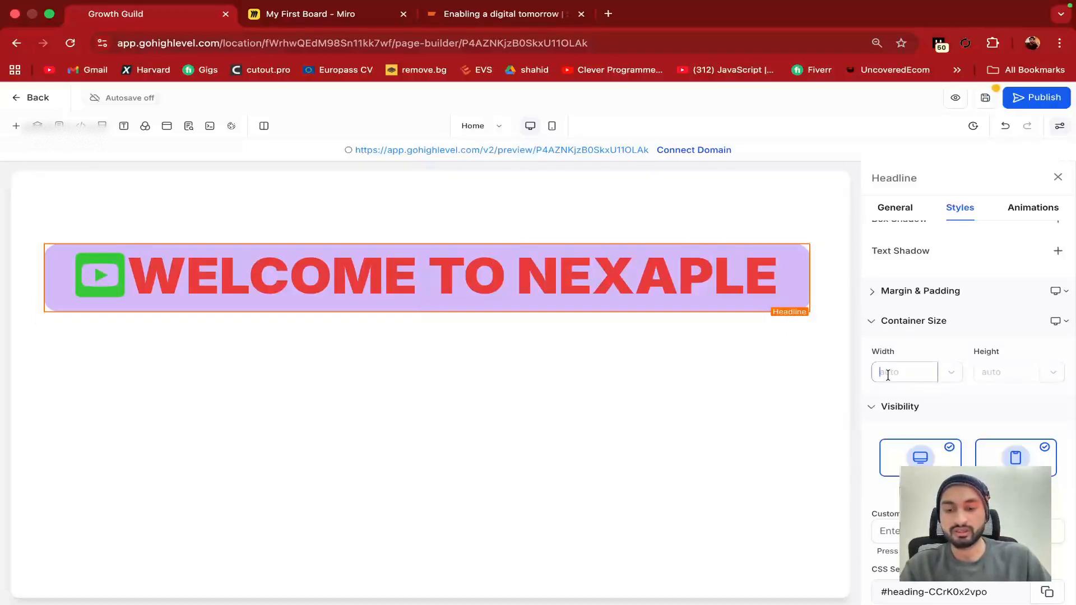
type("100")
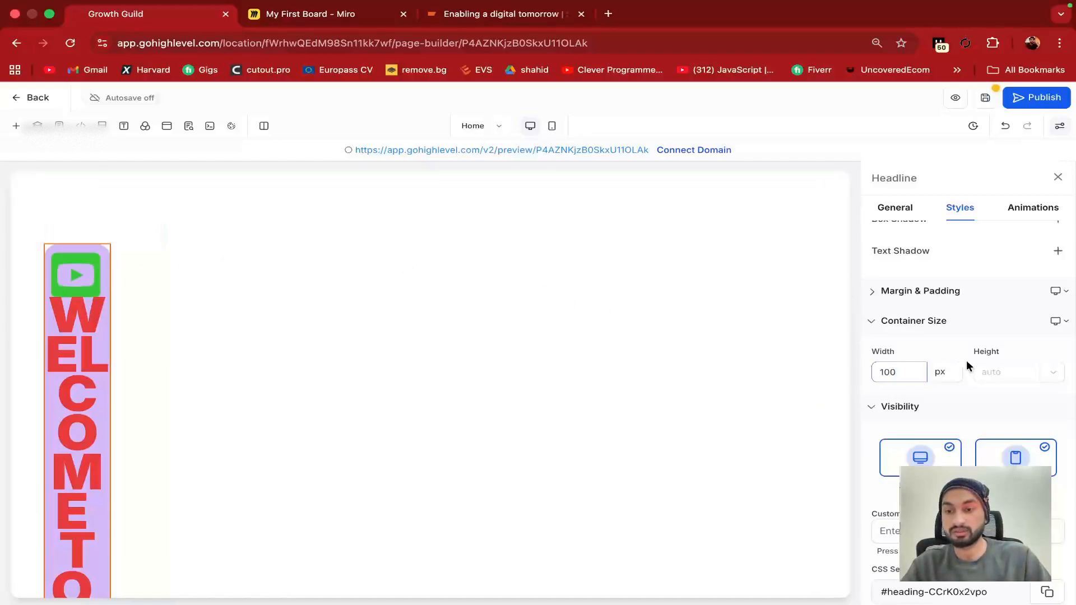
left_click(988, 373)
type("100")
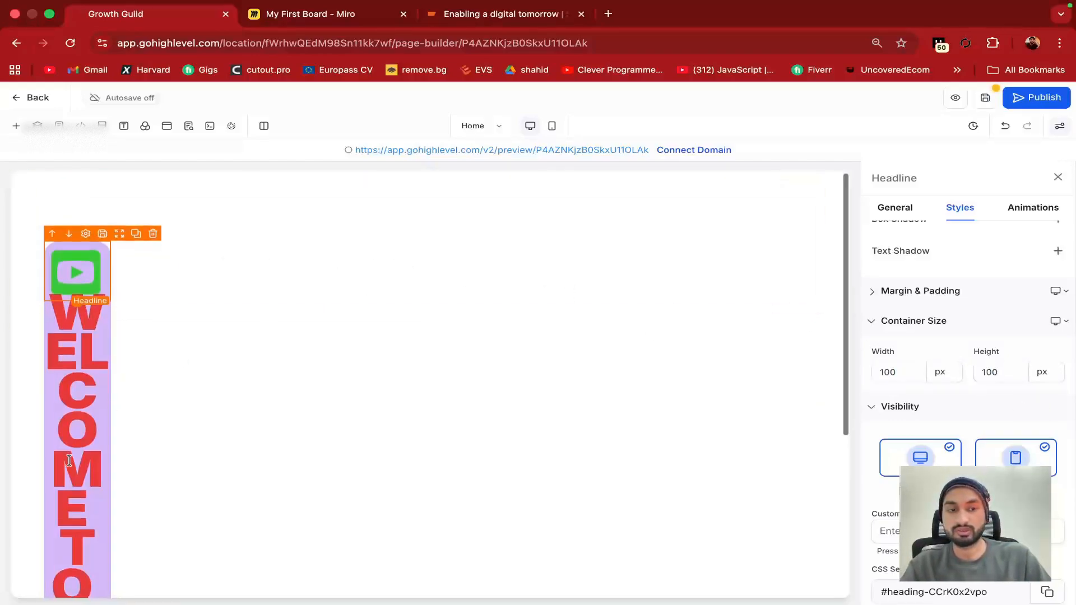
scroll(68, 459, "down", 5)
scroll(69, 459, "up", 5)
left_click(1011, 374)
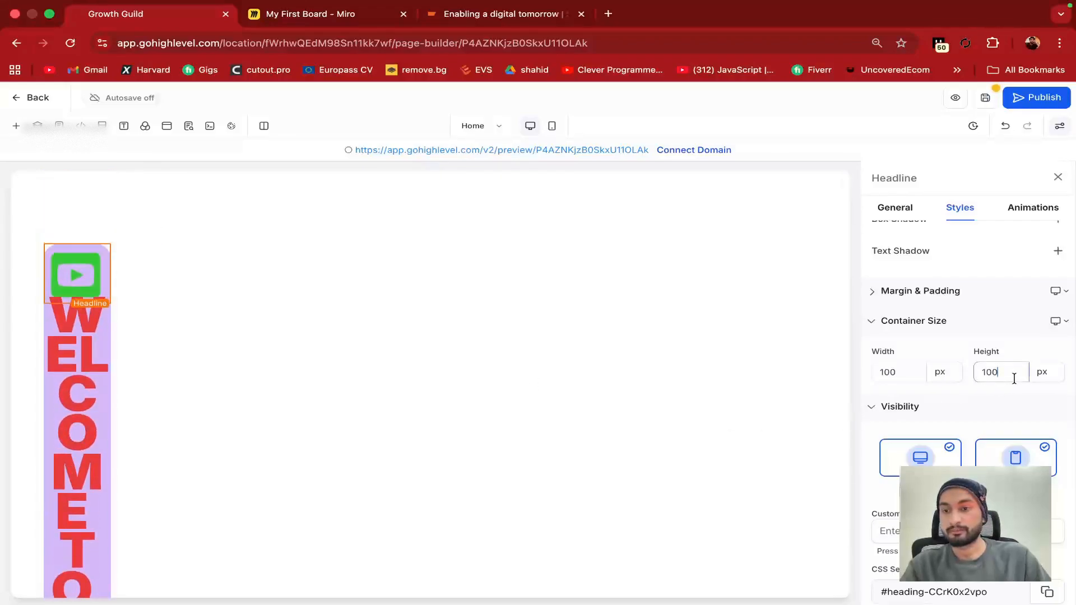
type("0")
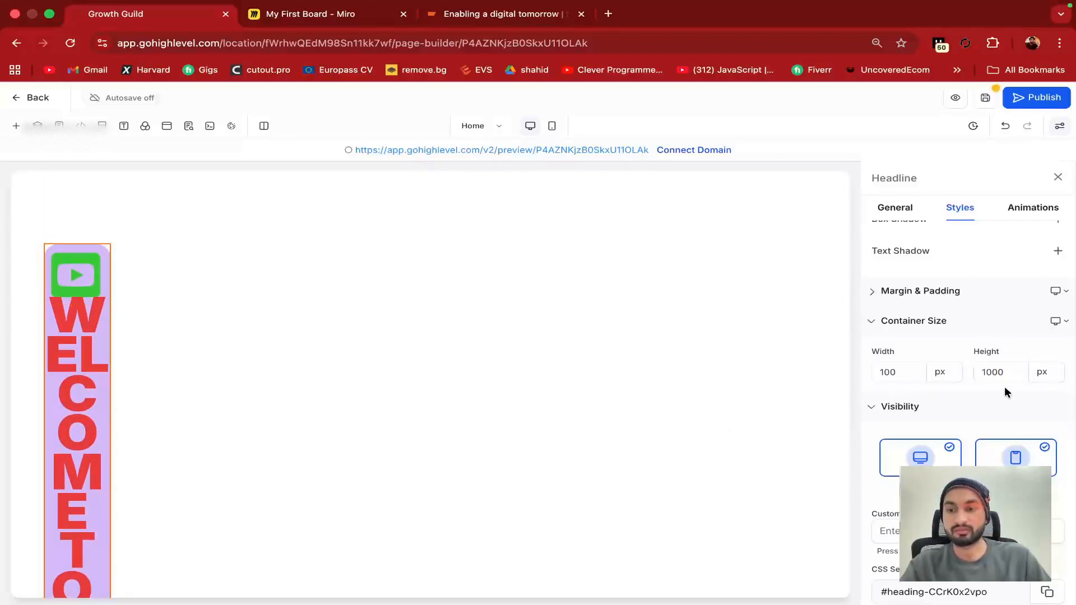
Review the headline's Visibility for desktop and mobile, then scroll back up to Border
scroll(113, 439, "down", 4)
scroll(112, 440, "down", 2)
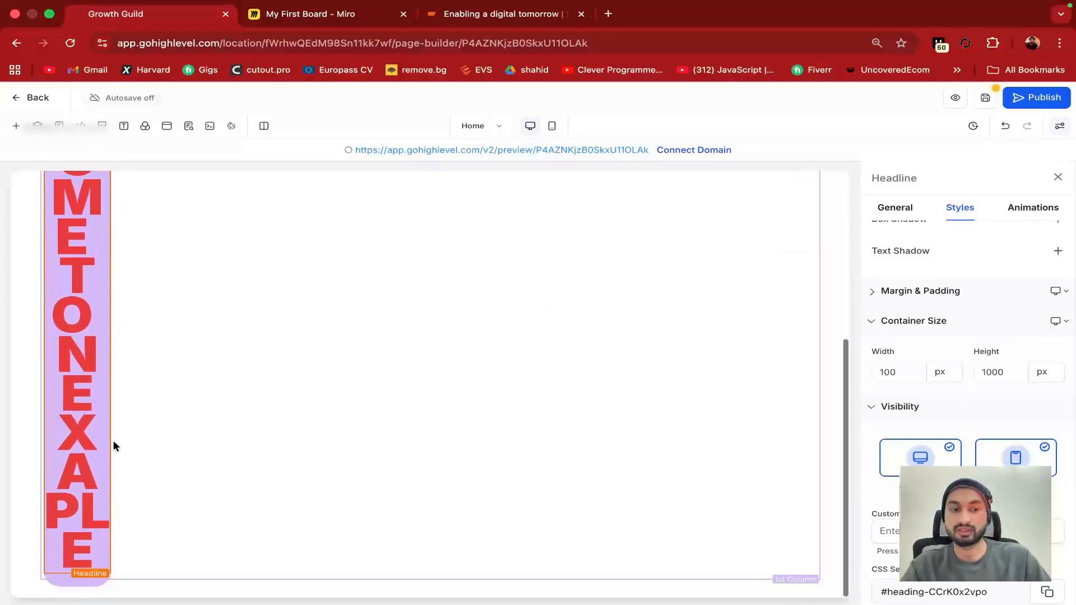
scroll(263, 387, "up", 5)
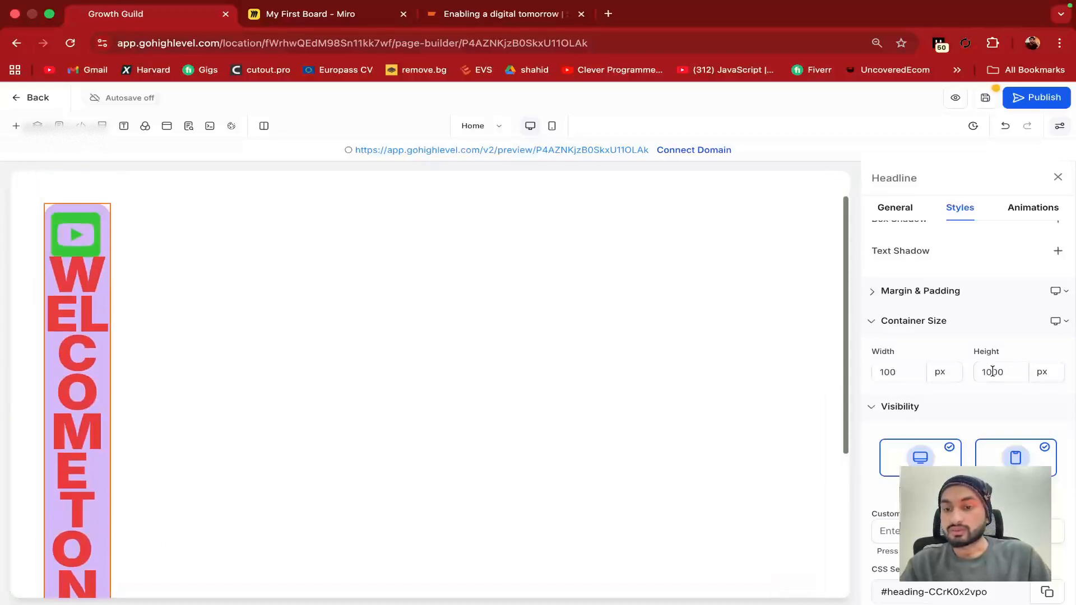
left_click(942, 372)
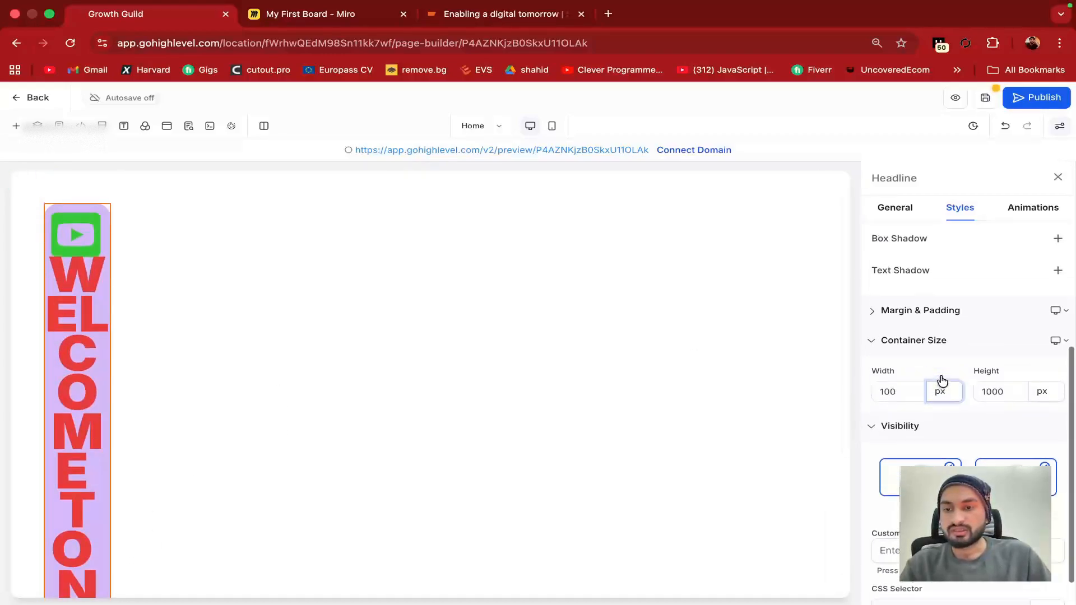
scroll(940, 379, "up", 1)
scroll(941, 379, "down", 2)
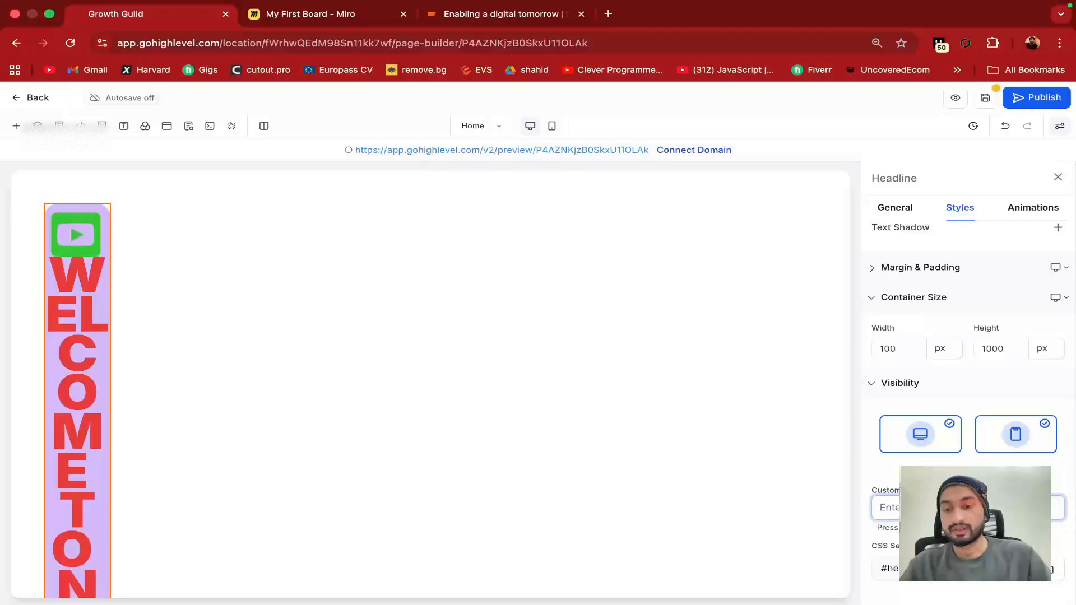
scroll(966, 364, "up", 5)
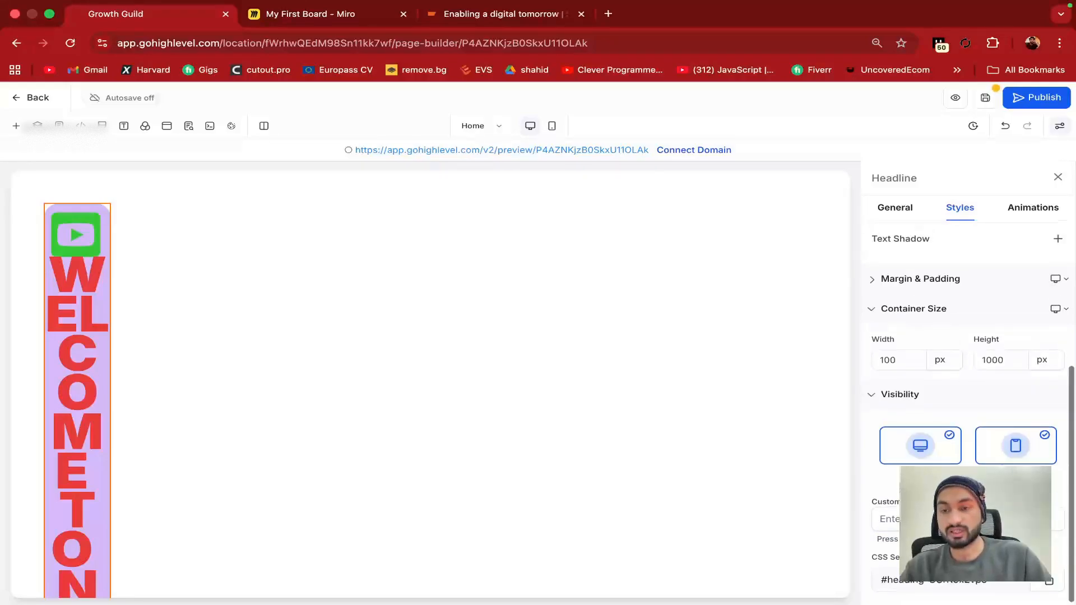
scroll(967, 365, "down", 5)
scroll(963, 392, "down", 5)
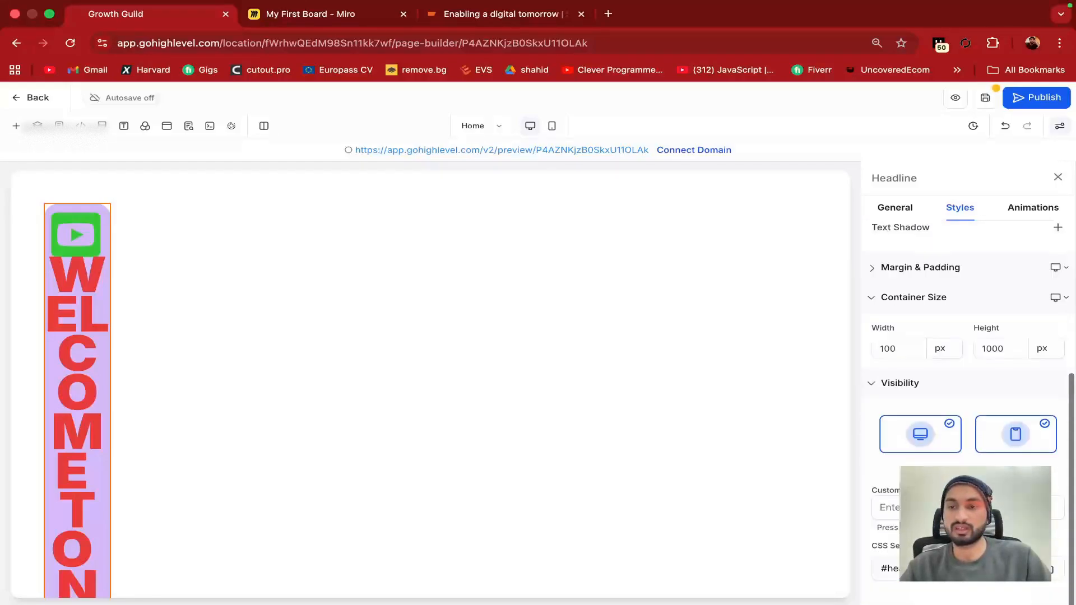
scroll(963, 336, "up", 5)
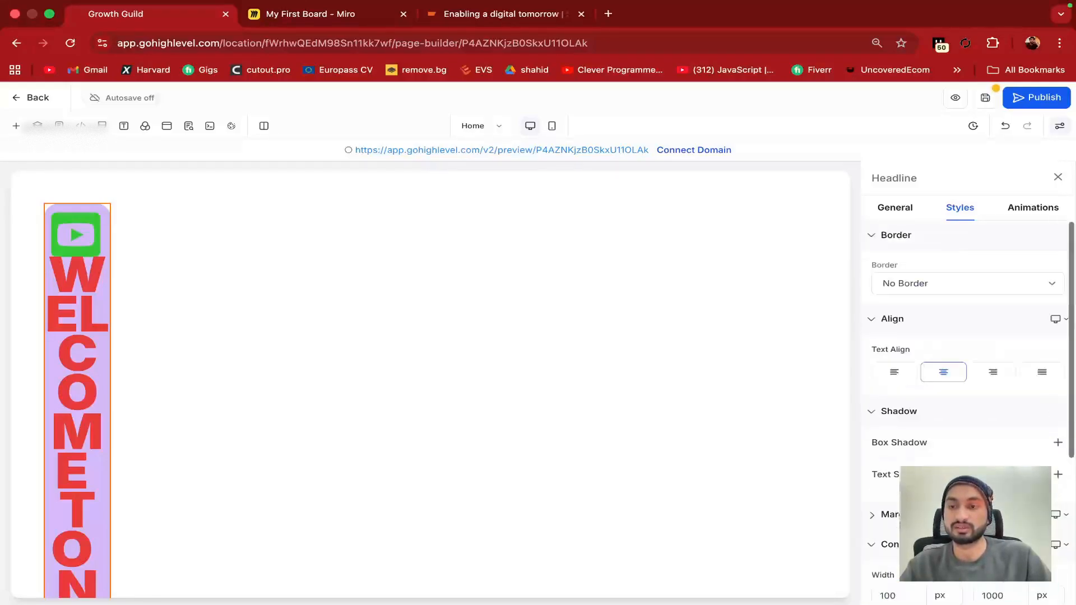
After previewing Fade and Flip options, give the headline a Light speed Left entrance animation
left_click(1033, 209)
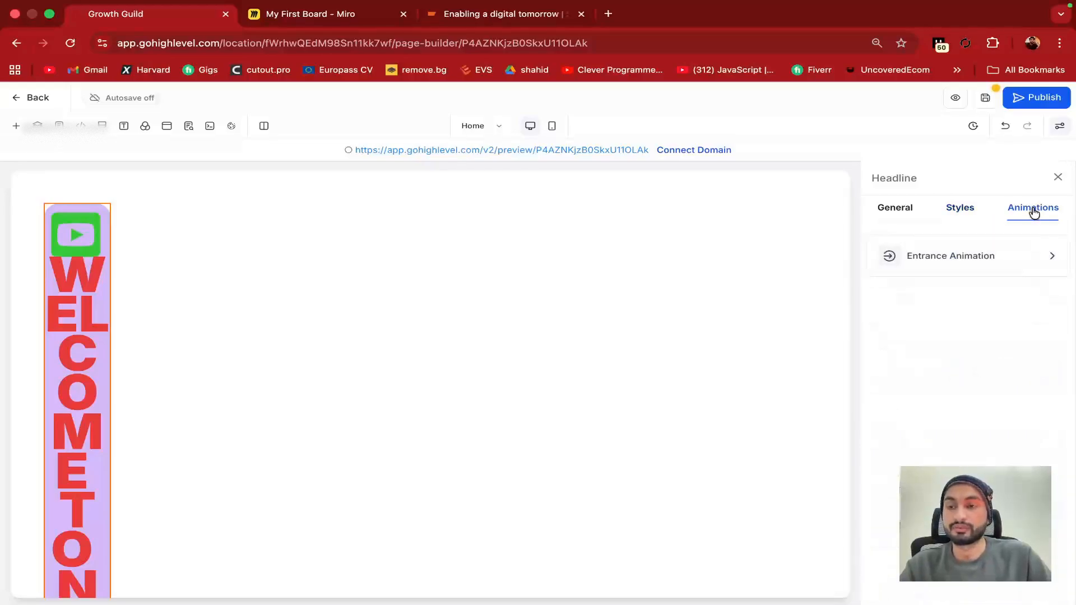
left_click(988, 269)
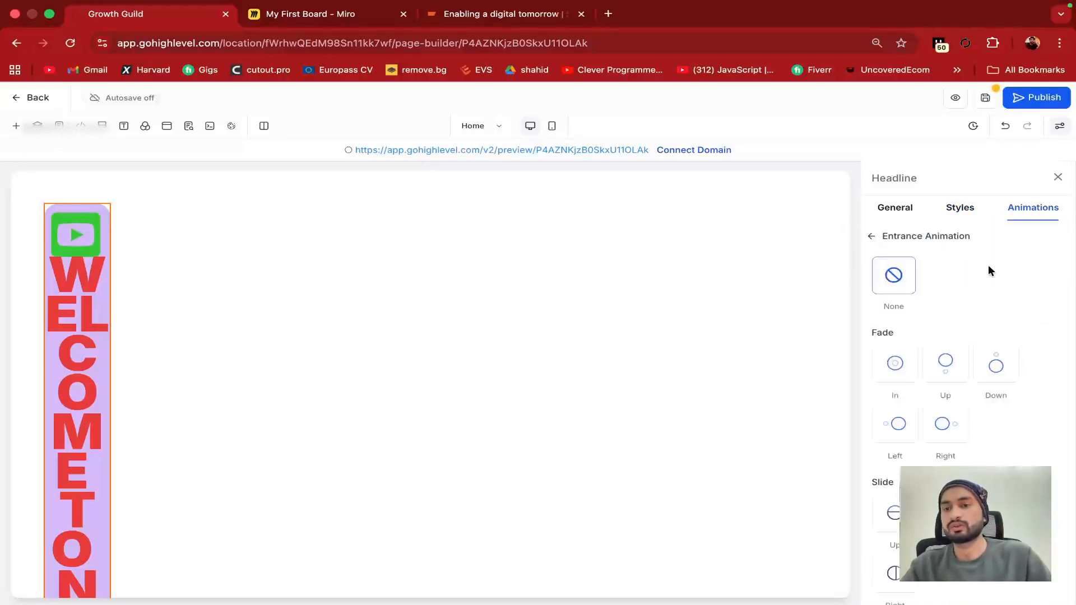
left_click(950, 440)
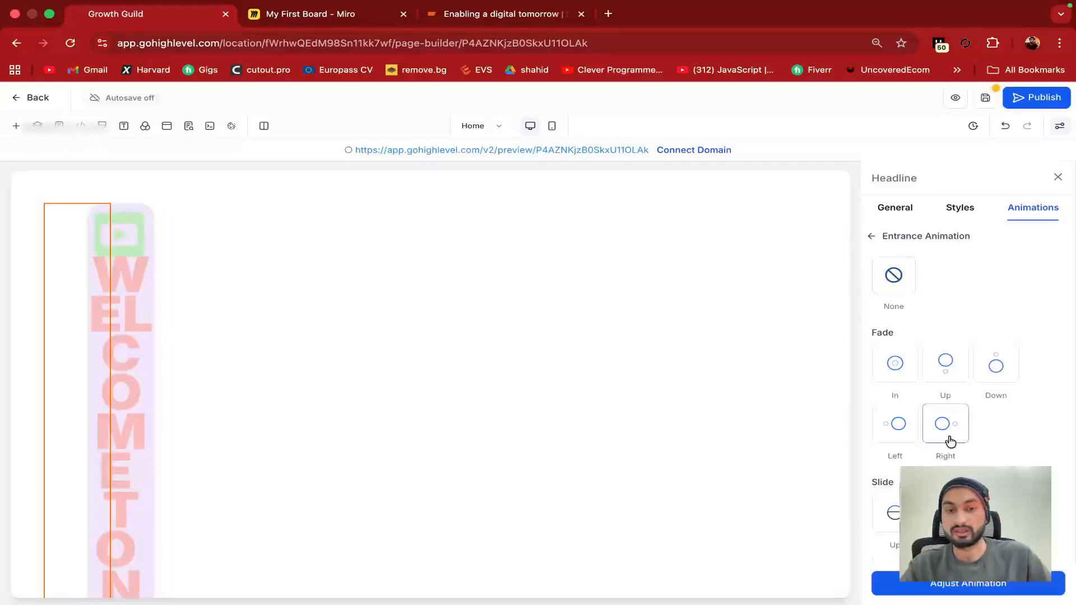
left_click(897, 429)
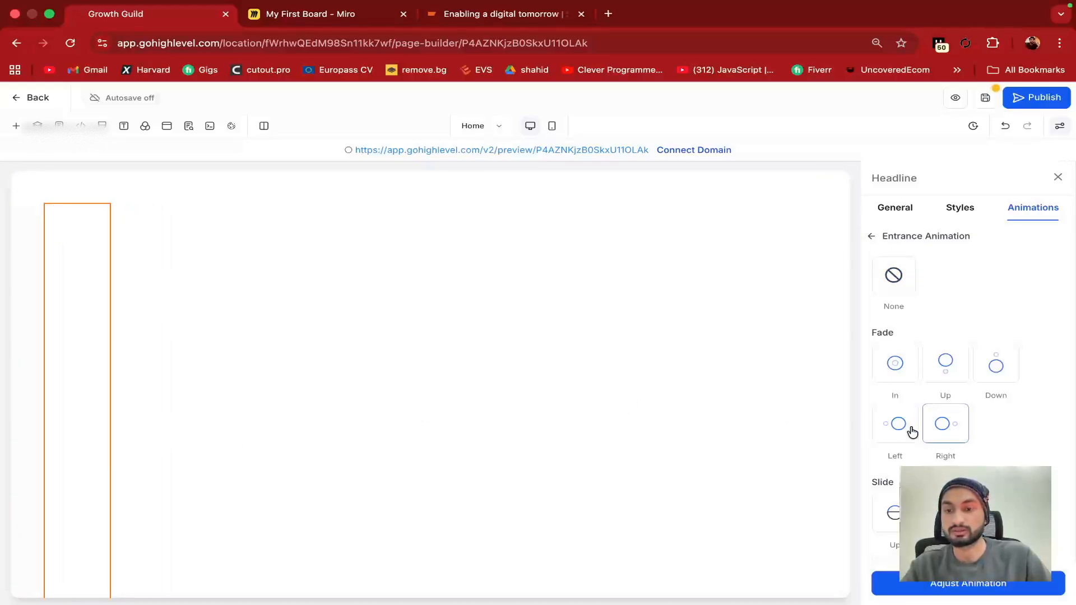
left_click(988, 370)
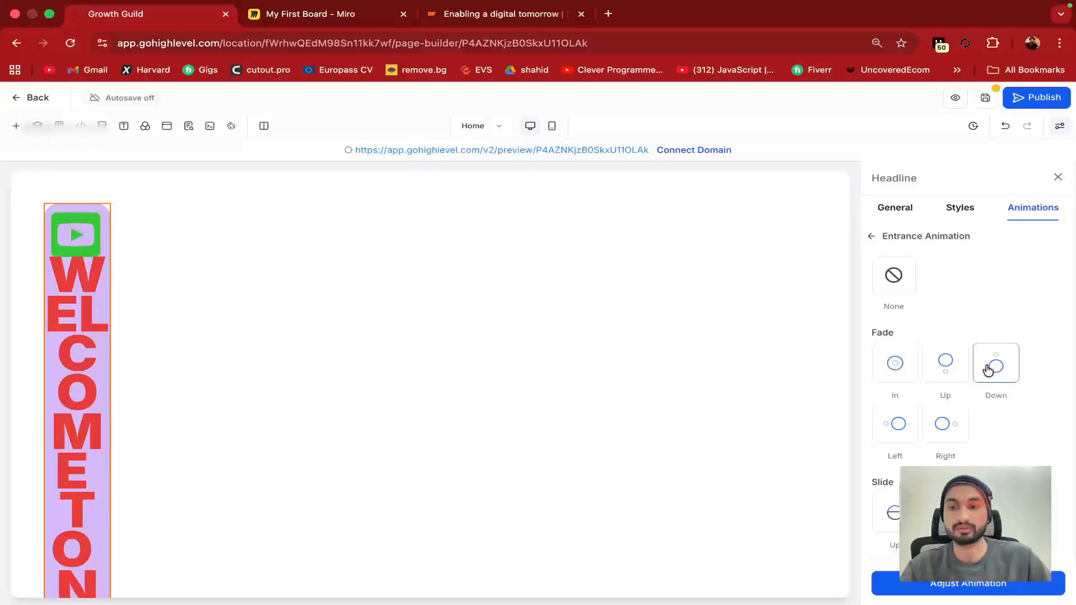
left_click(958, 366)
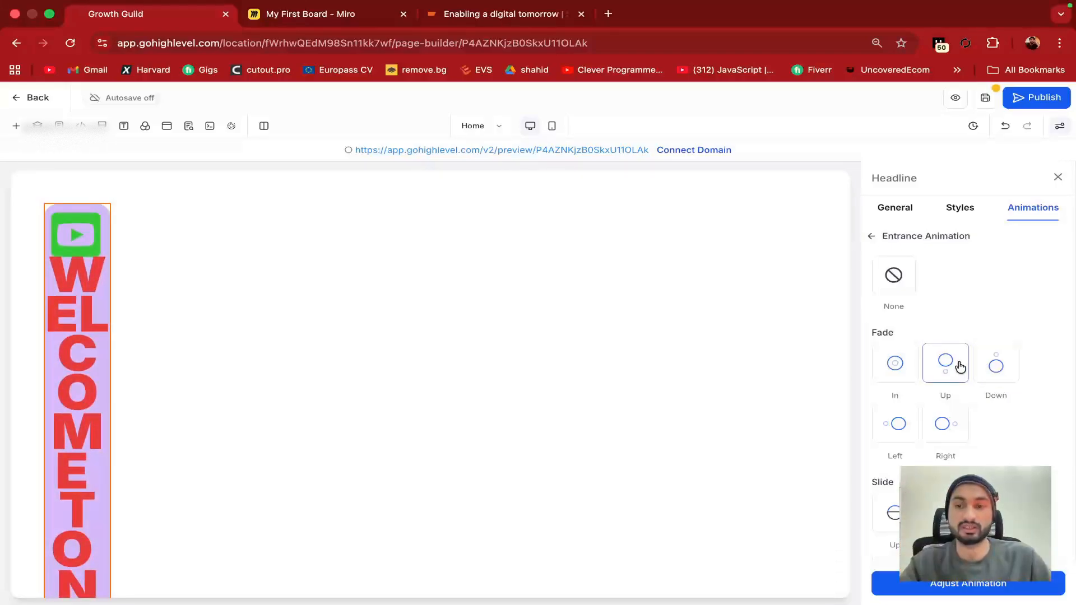
scroll(960, 366, "down", 8)
left_click(953, 323)
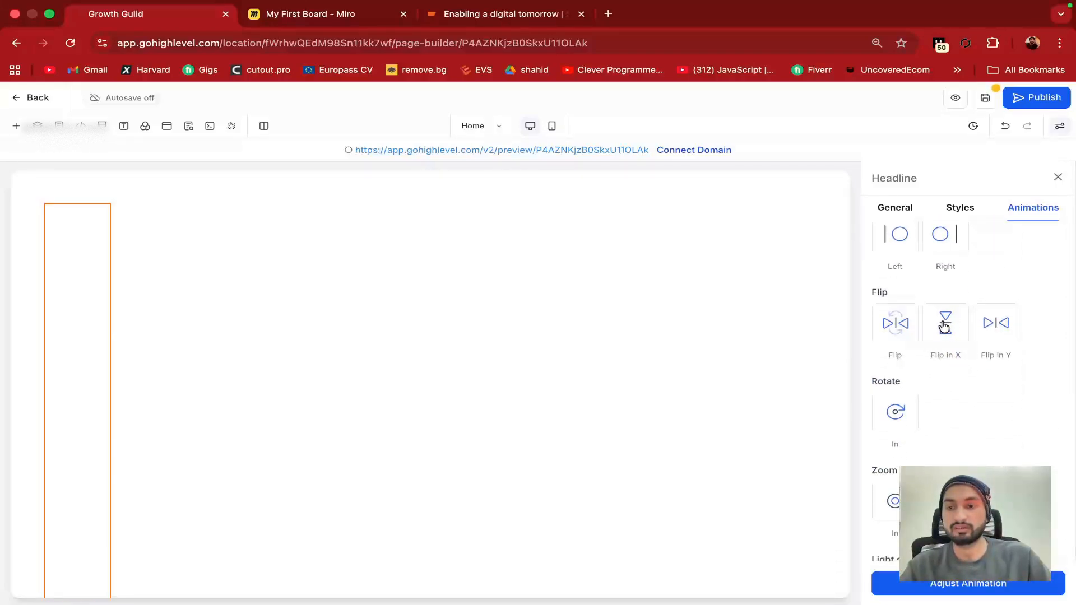
left_click(992, 329)
scroll(953, 370, "down", 4)
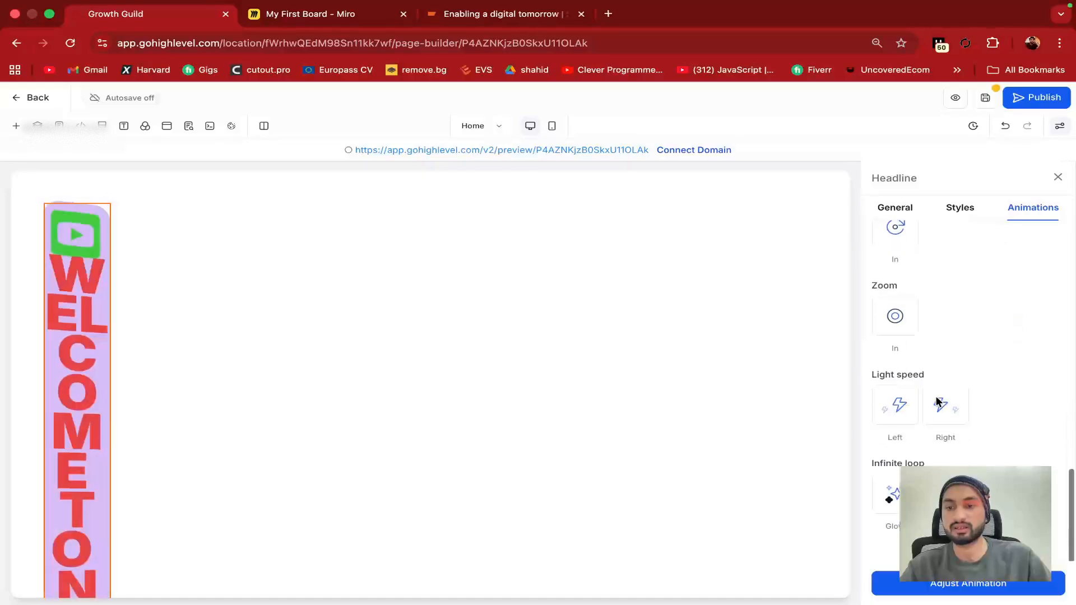
left_click(907, 408)
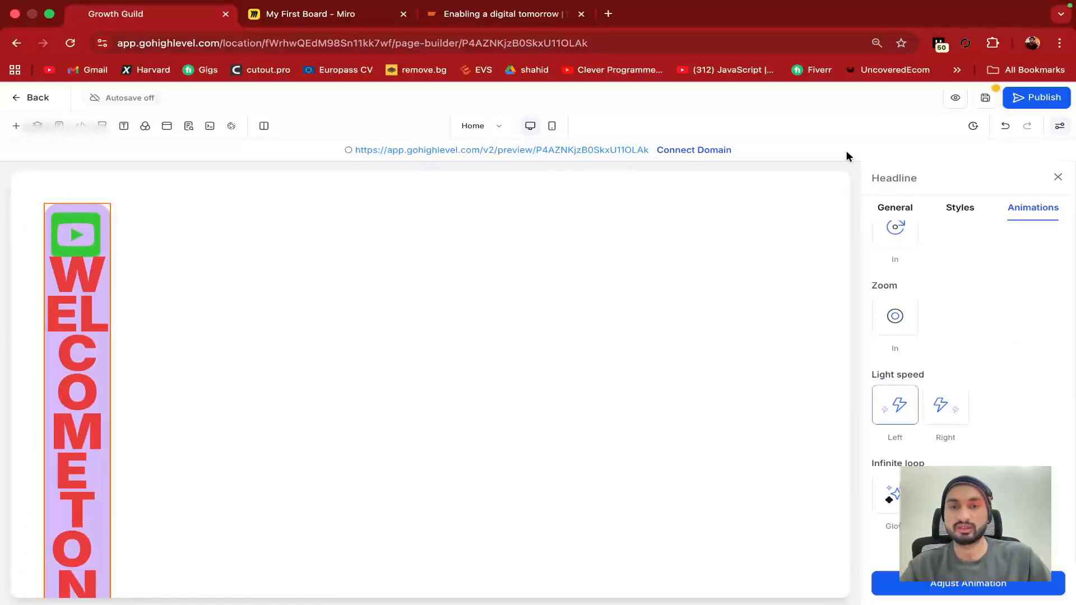
Close the headline settings and switch to the Miro planning board
left_click(1058, 177)
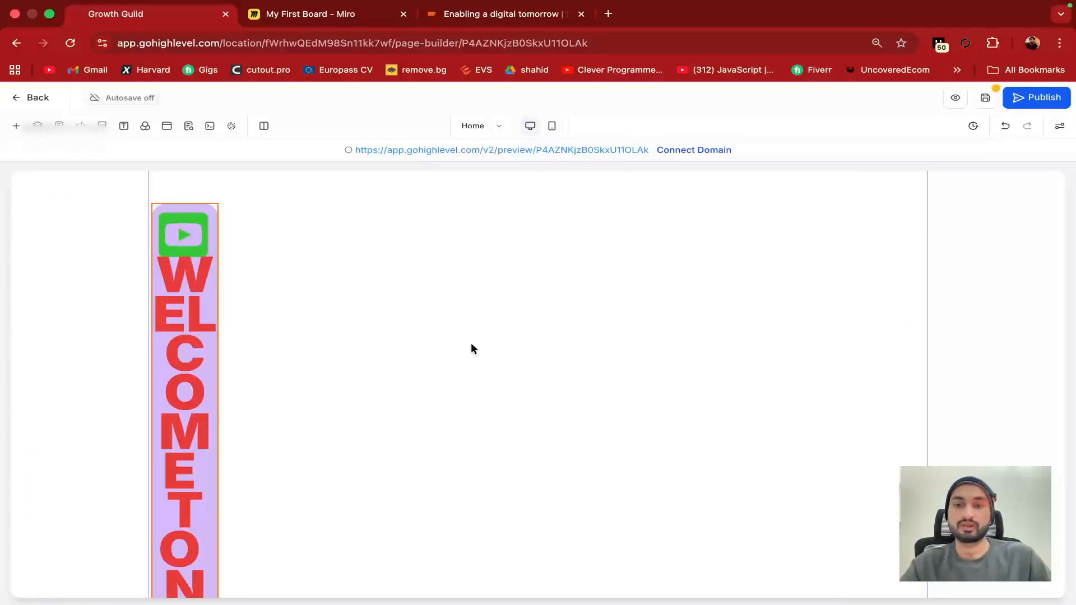
scroll(471, 386, "down", 4)
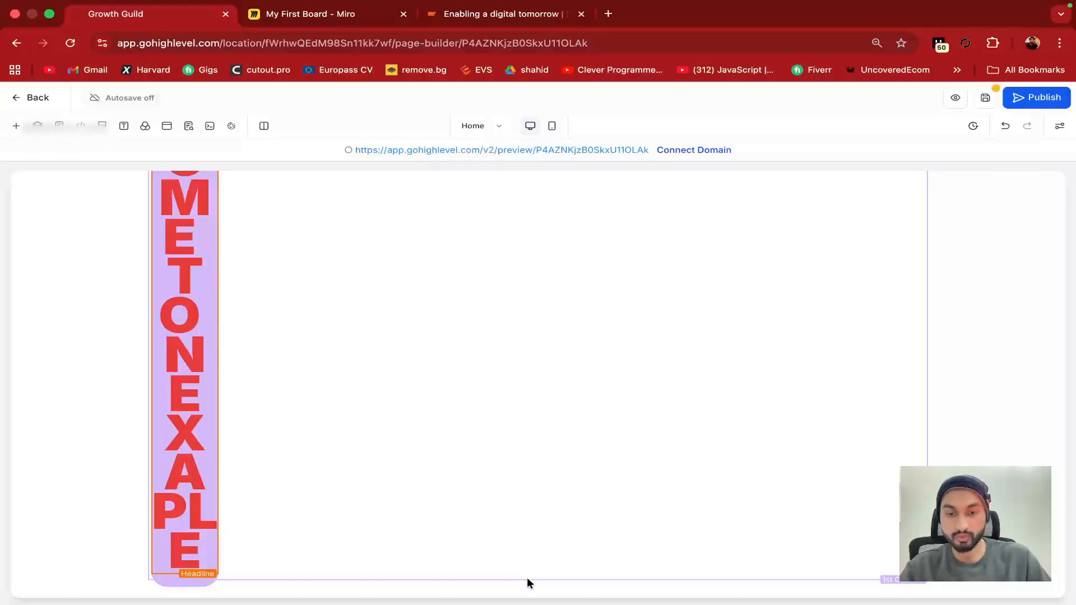
mouse_move(537, 586)
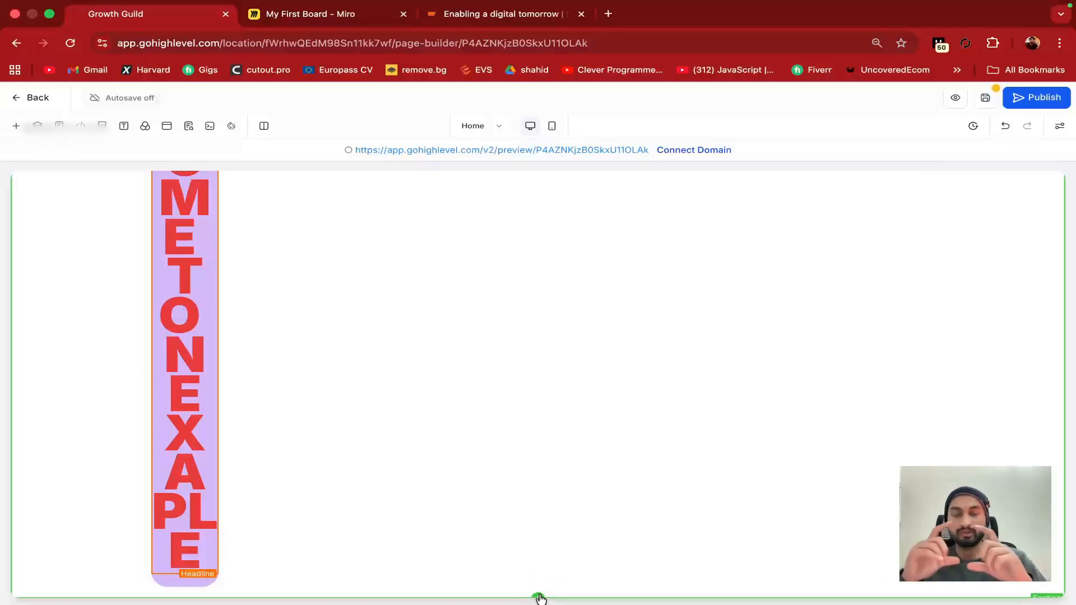
left_click(328, 16)
Paste a copy of the padding margin box and stack it under the original
left_click(407, 304)
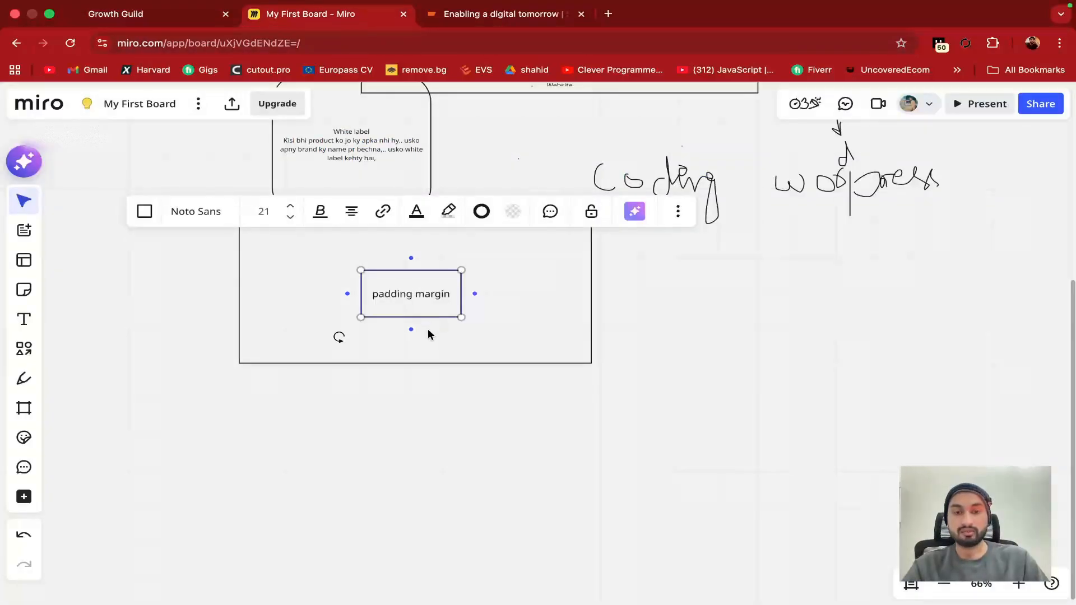
left_click(428, 331)
left_click(416, 312)
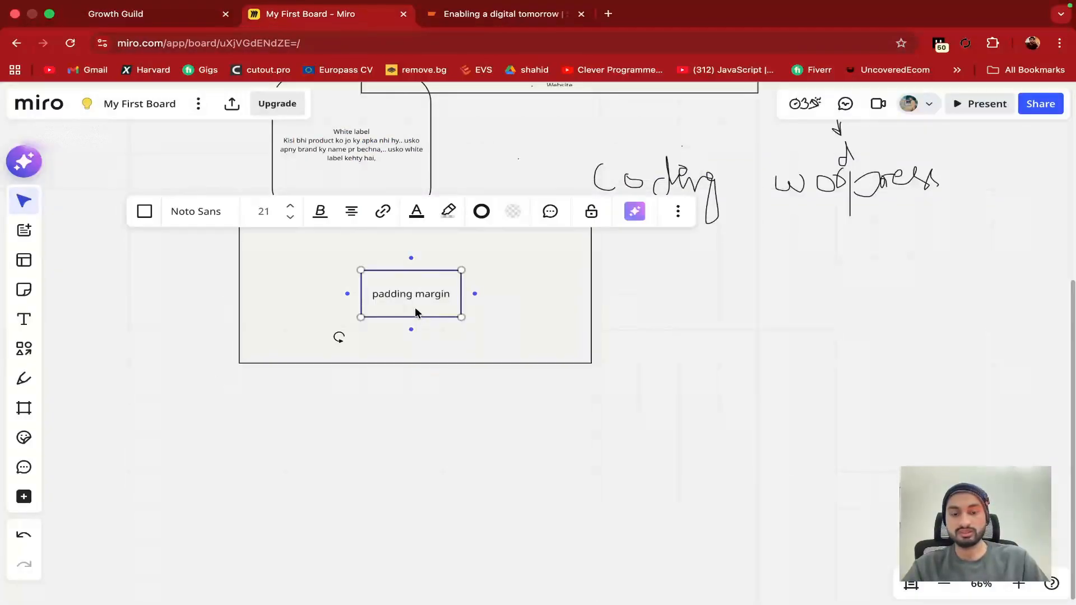
key("super+v")
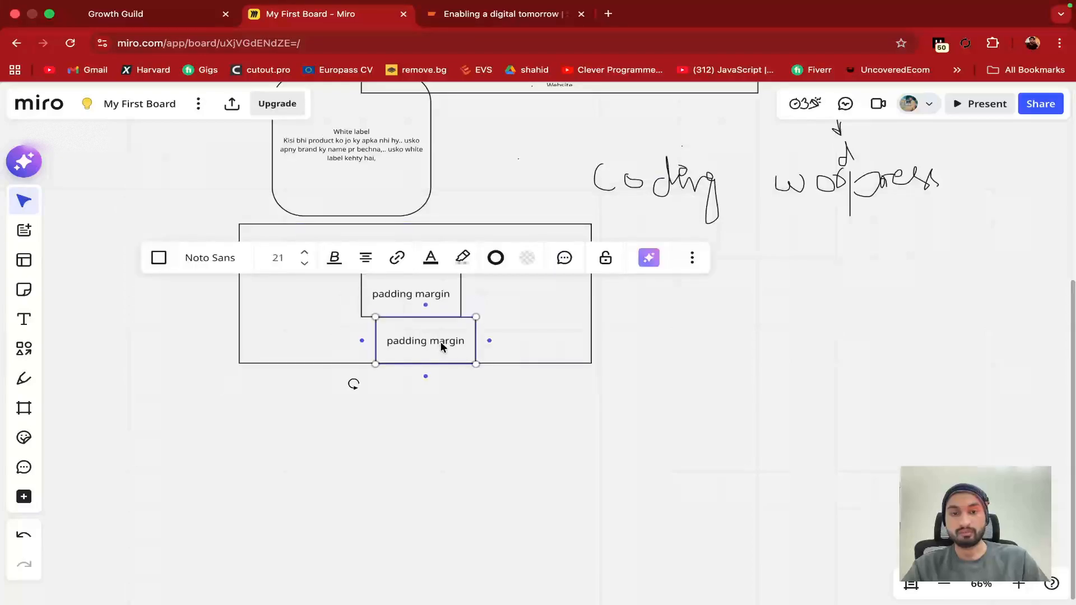
left_click_drag(420, 296, 419, 261)
left_click_drag(425, 336, 415, 319)
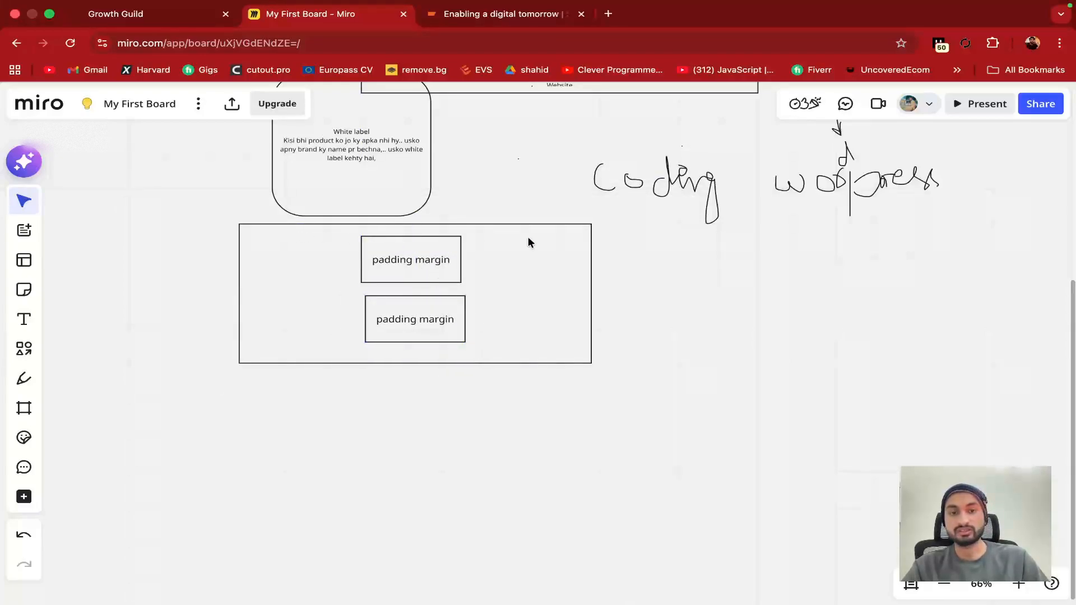
Copy the big rectangle, paste it below the original, then return to GoHighLevel
left_click(365, 363)
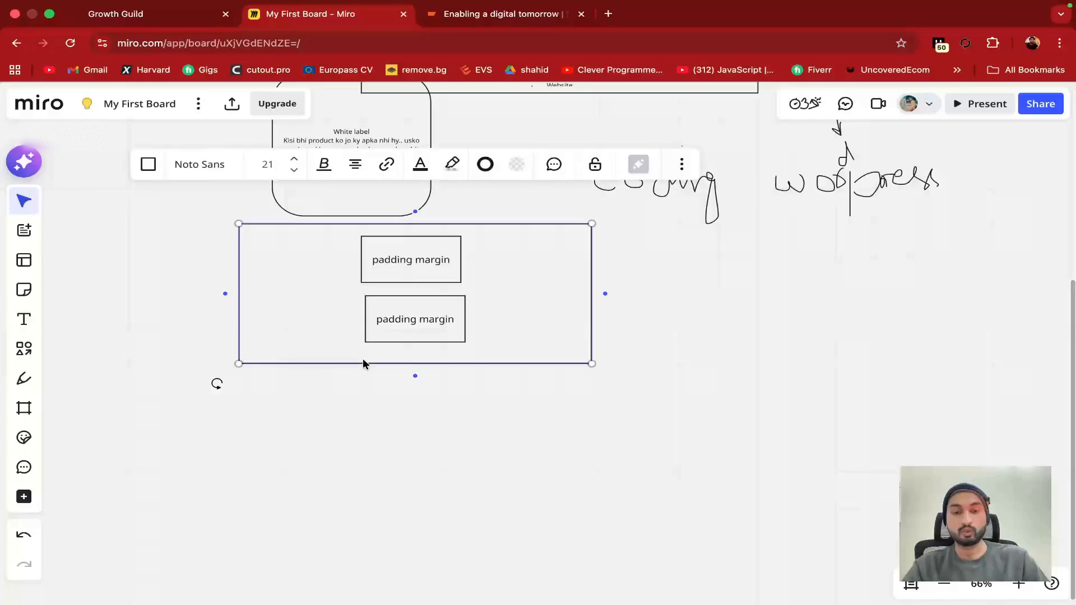
key("super+c")
left_click(346, 402)
key("super+v")
left_click_drag(381, 411, 447, 451)
left_click(630, 408)
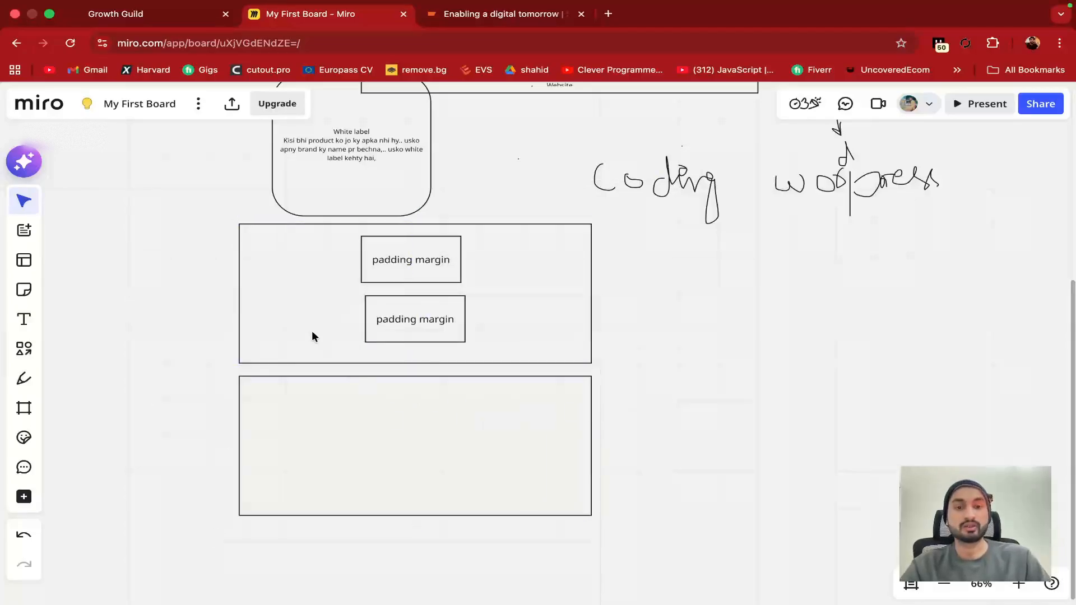
left_click(151, 17)
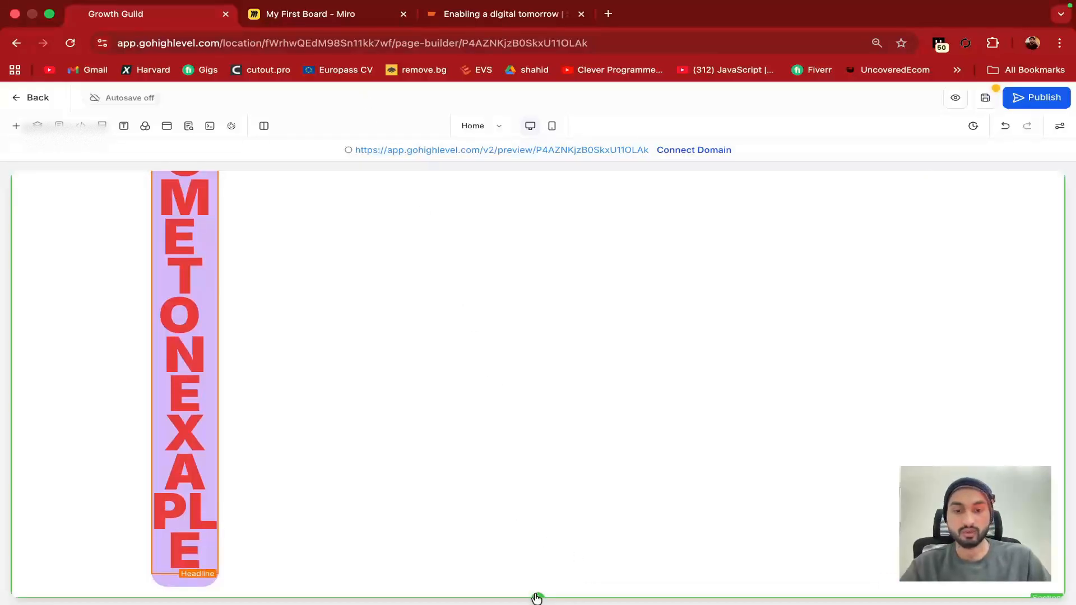
Open the Quick Add list of 1- to 6-column rows and elements below the headline section
left_click(310, 33)
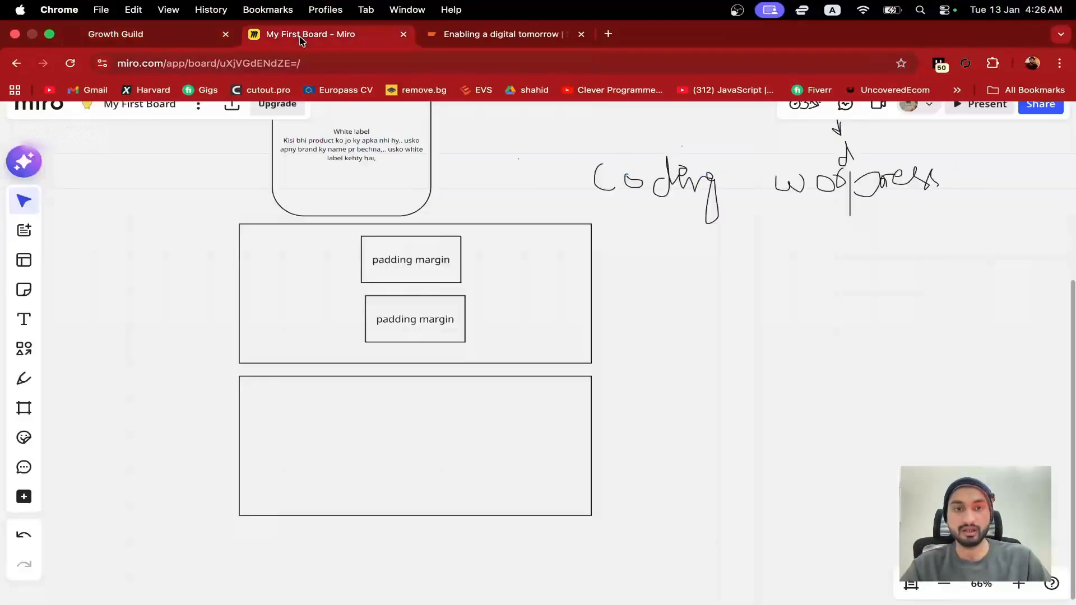
left_click(199, 20)
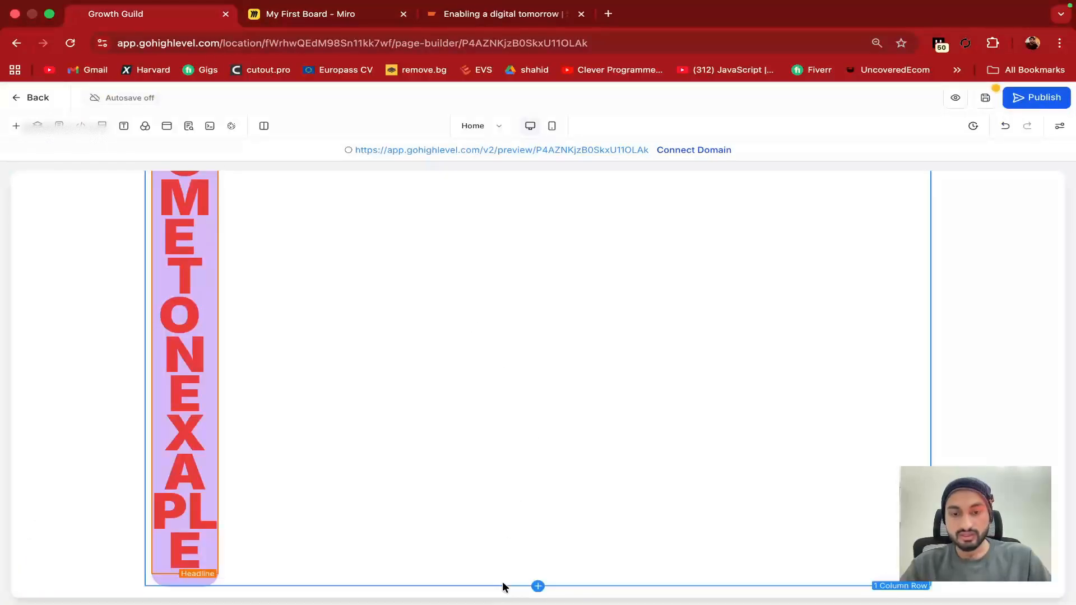
left_click(539, 586)
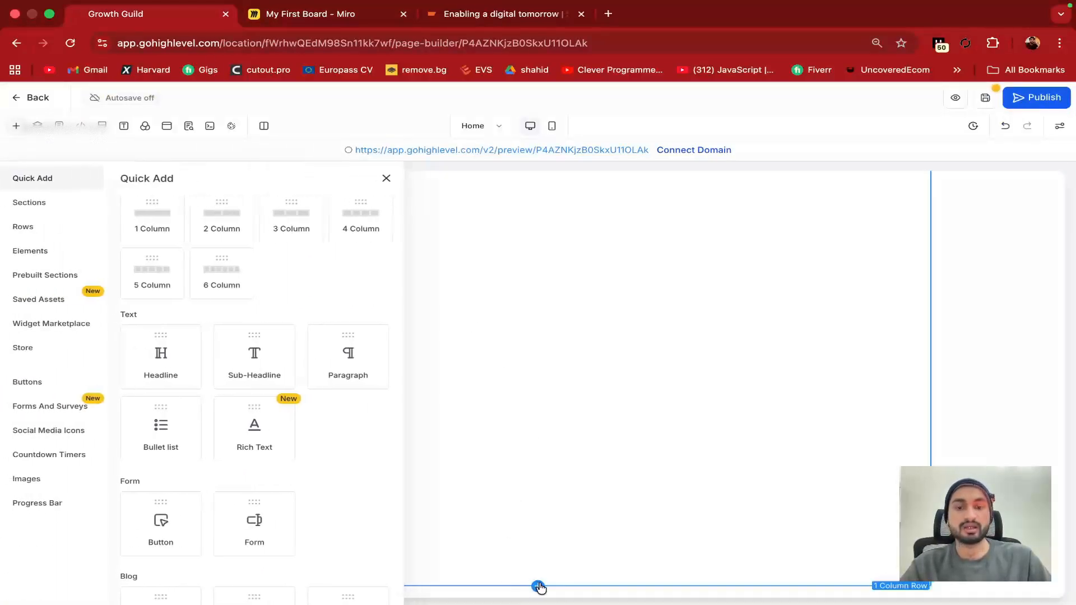
left_click(386, 178)
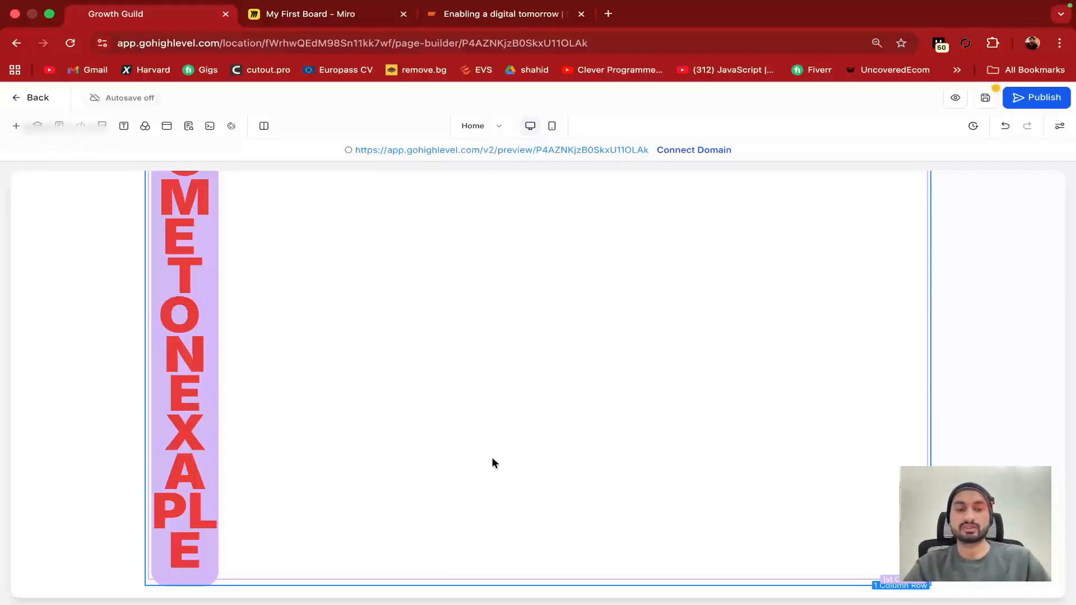
mouse_move(553, 584)
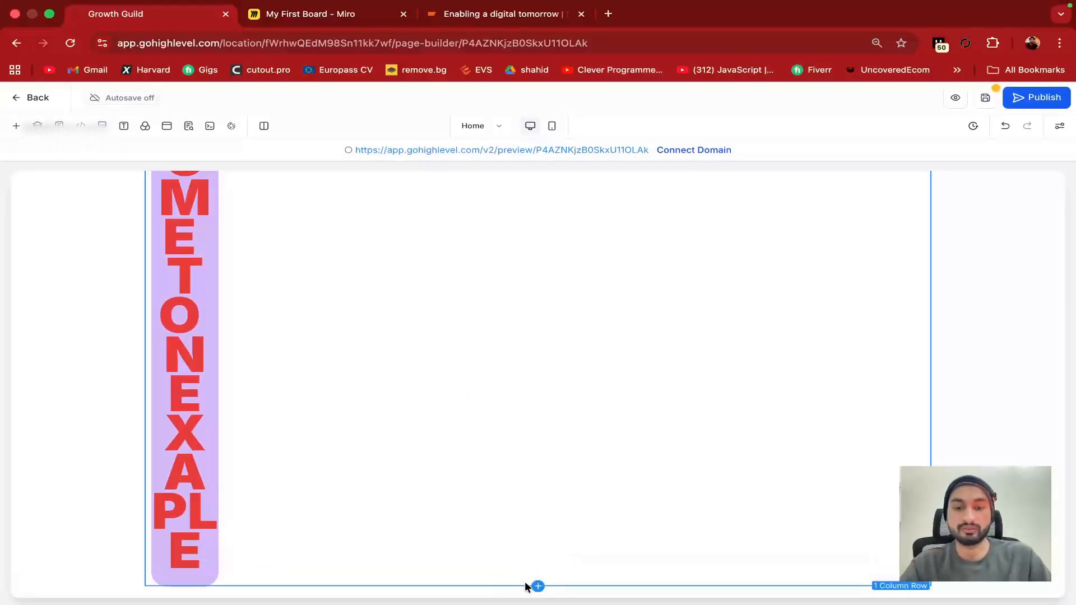
left_click(537, 598)
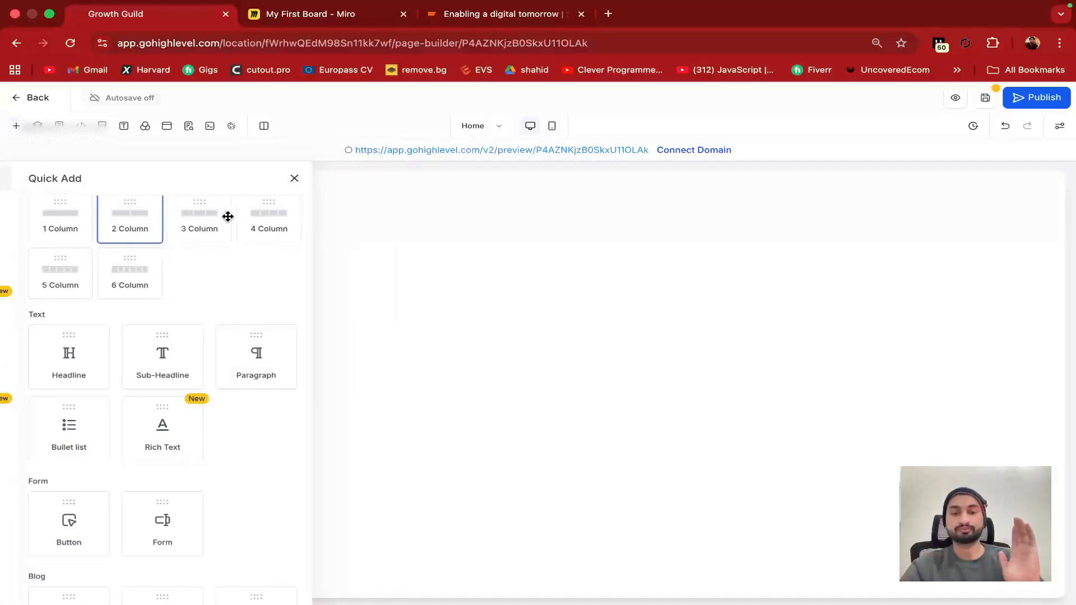
Add a two-column row below the vertical headline
left_click(228, 216)
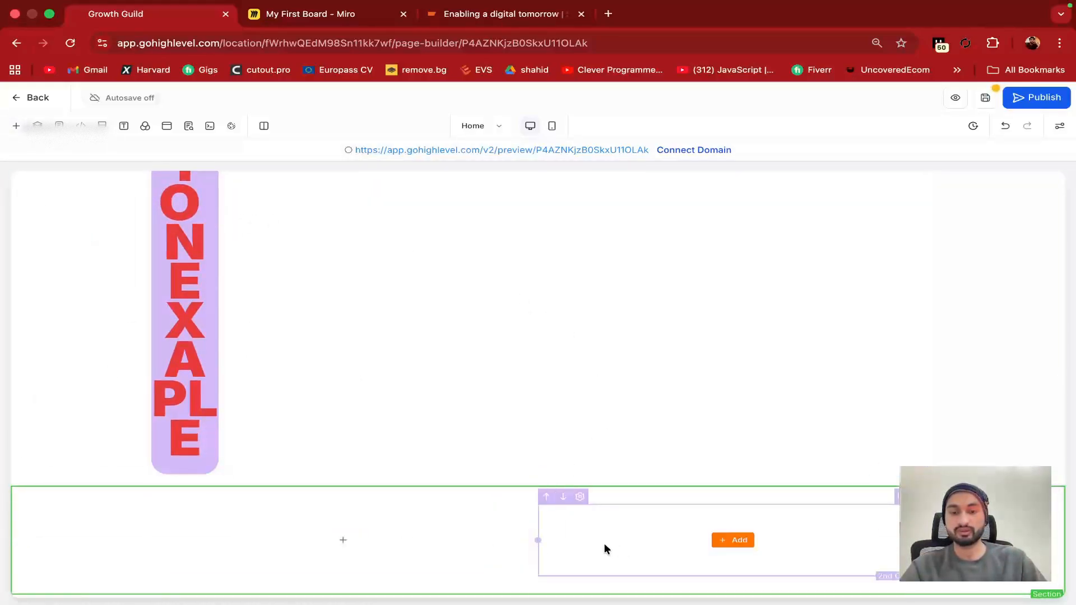
left_click(342, 540)
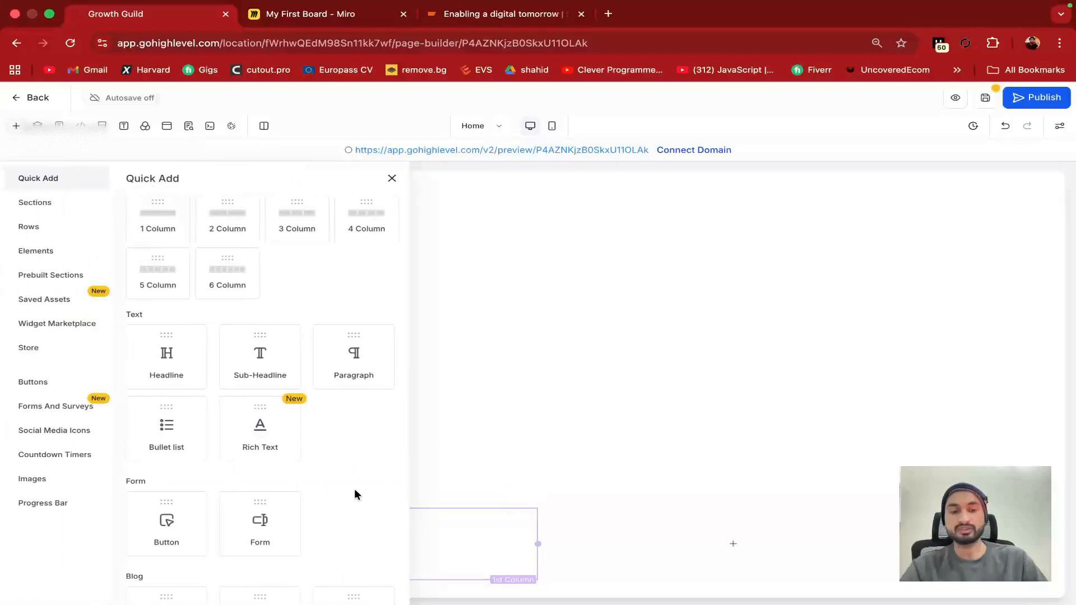
scroll(258, 364, "down", 3)
scroll(252, 362, "up", 2)
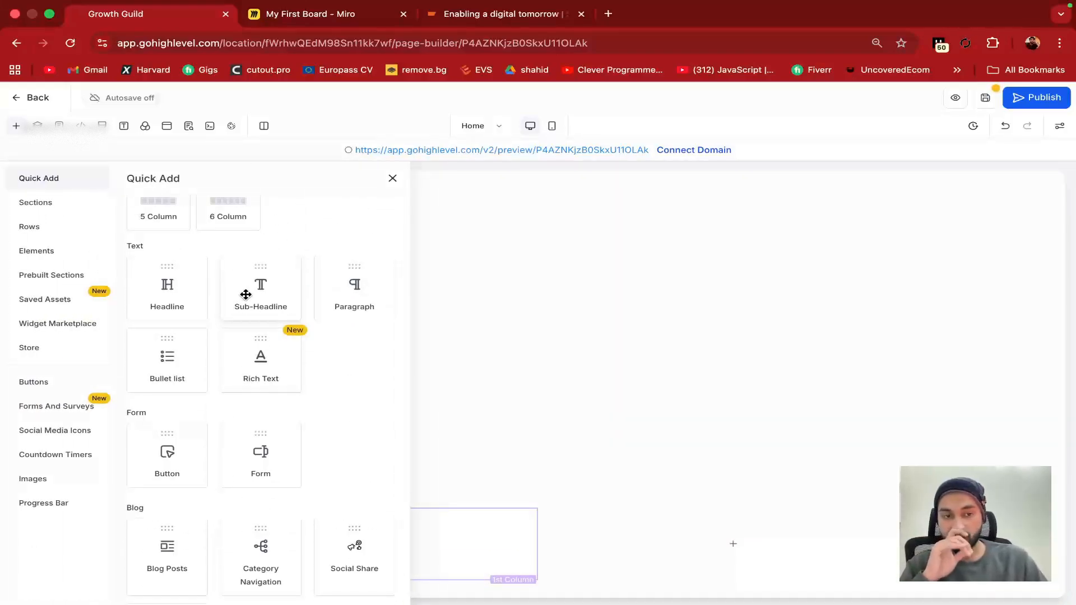
Put a button in the first column and change its label from 'Get Started' to 'Buy now'
left_click(135, 461)
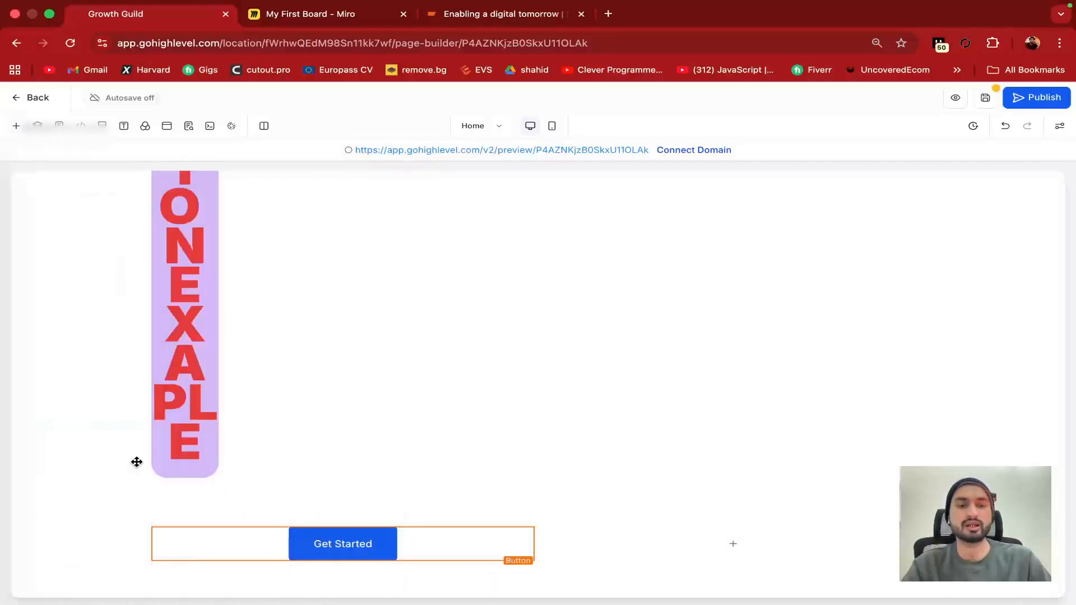
left_click(338, 542)
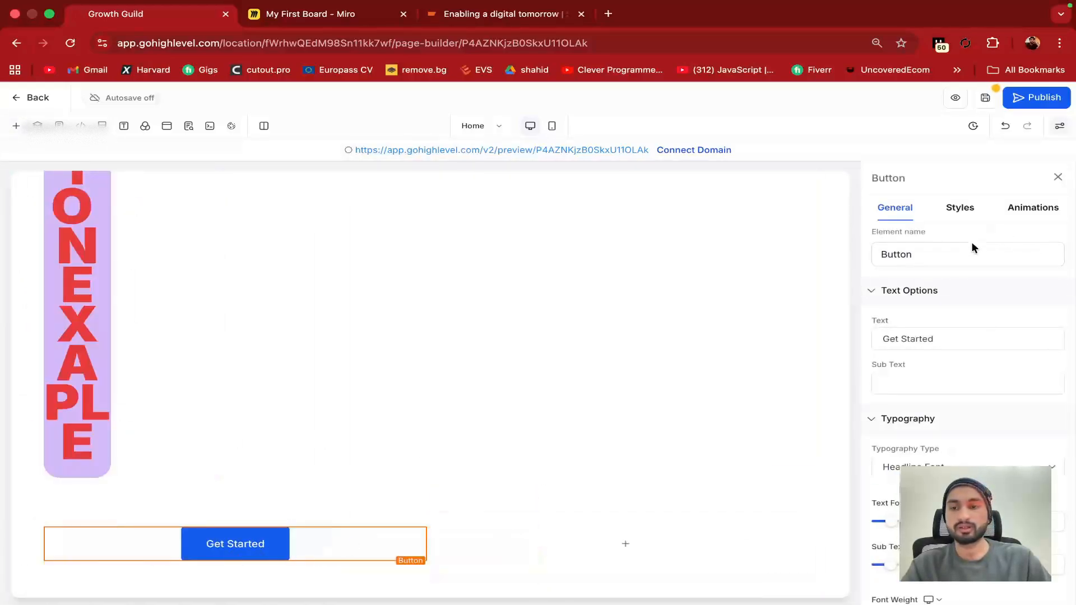
left_click_drag(941, 338, 867, 342)
type("Buy now")
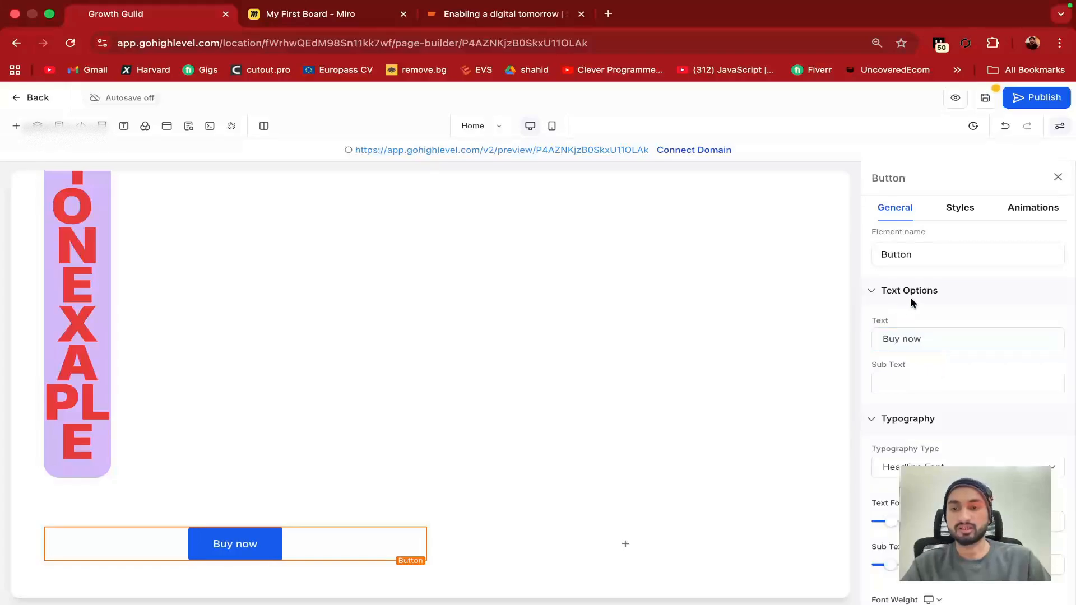
left_click(1057, 177)
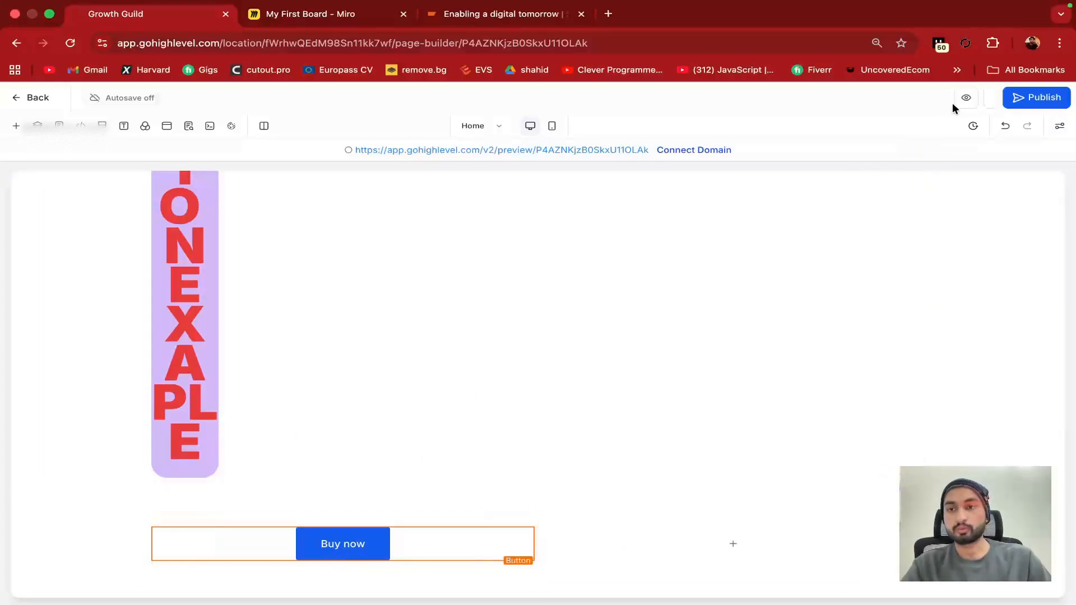
Save the page through Update SEO Meta, check the preview, and return to the builder
left_click(188, 125)
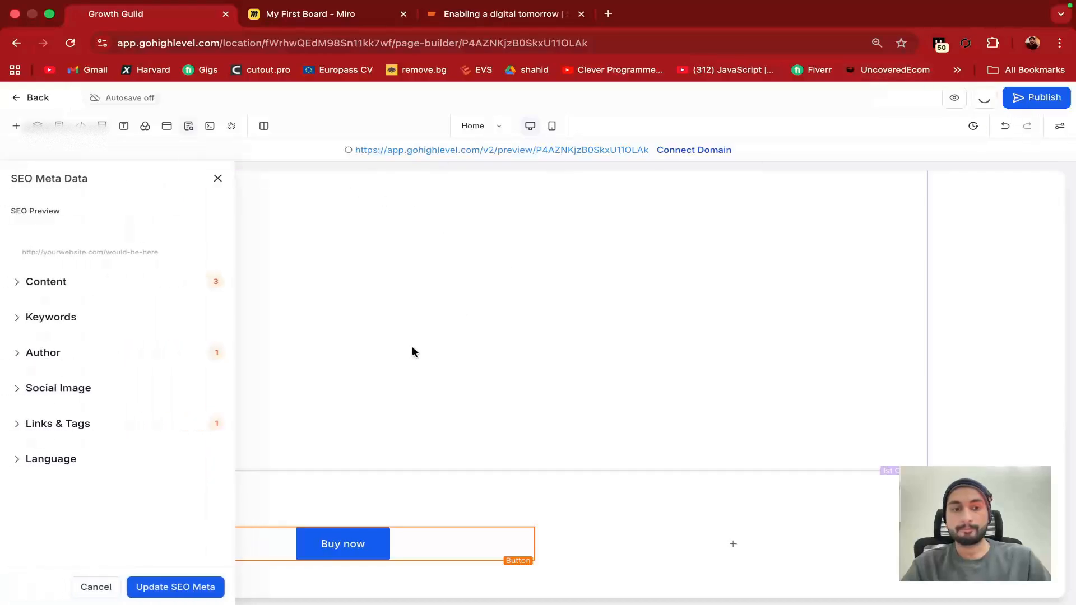
left_click(187, 588)
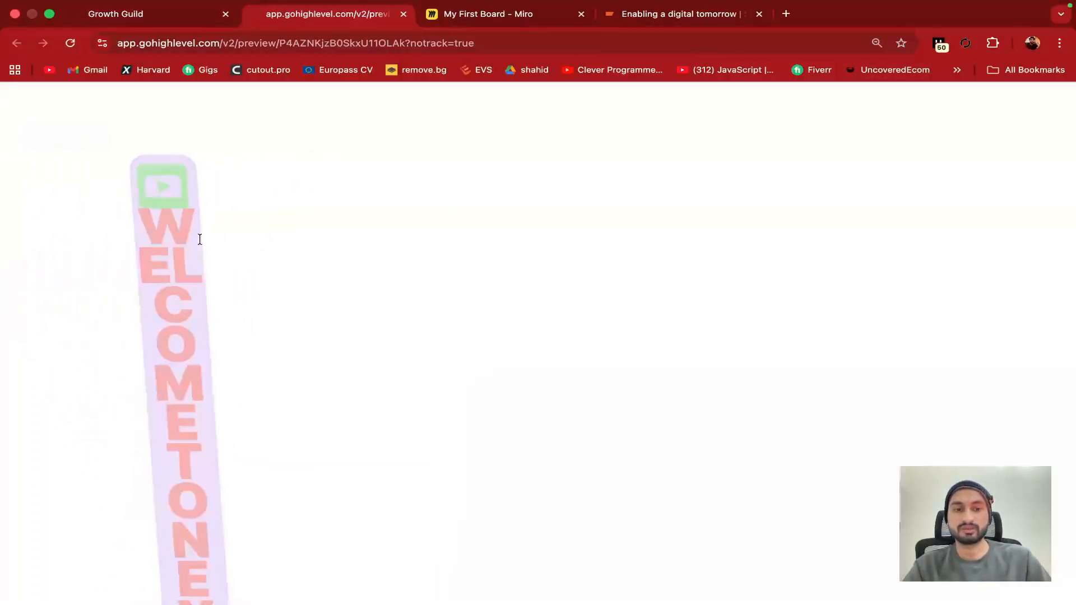
scroll(419, 449, "down", 5)
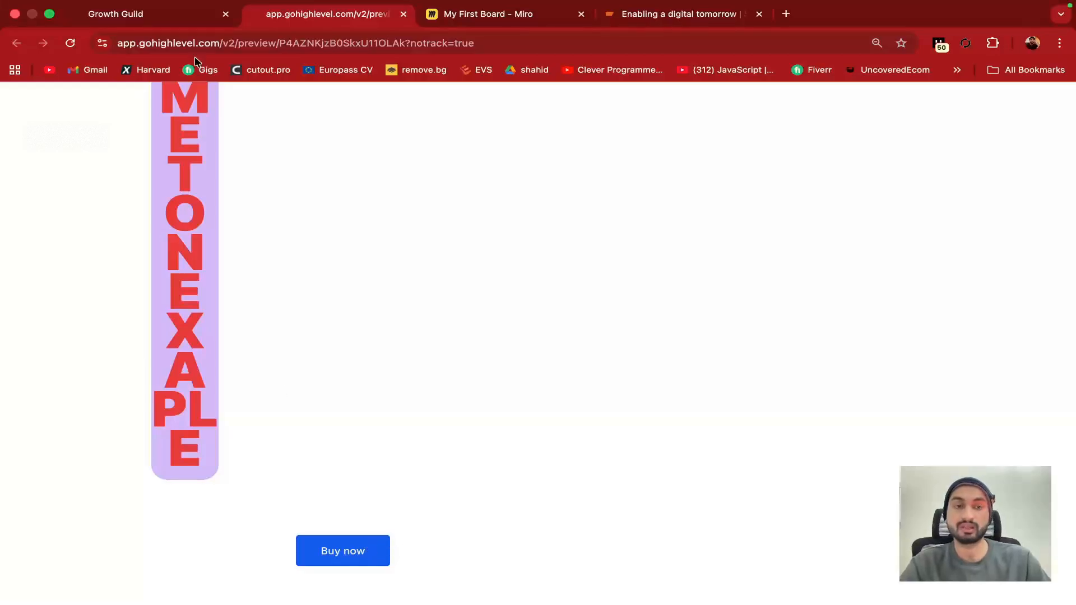
left_click(171, 13)
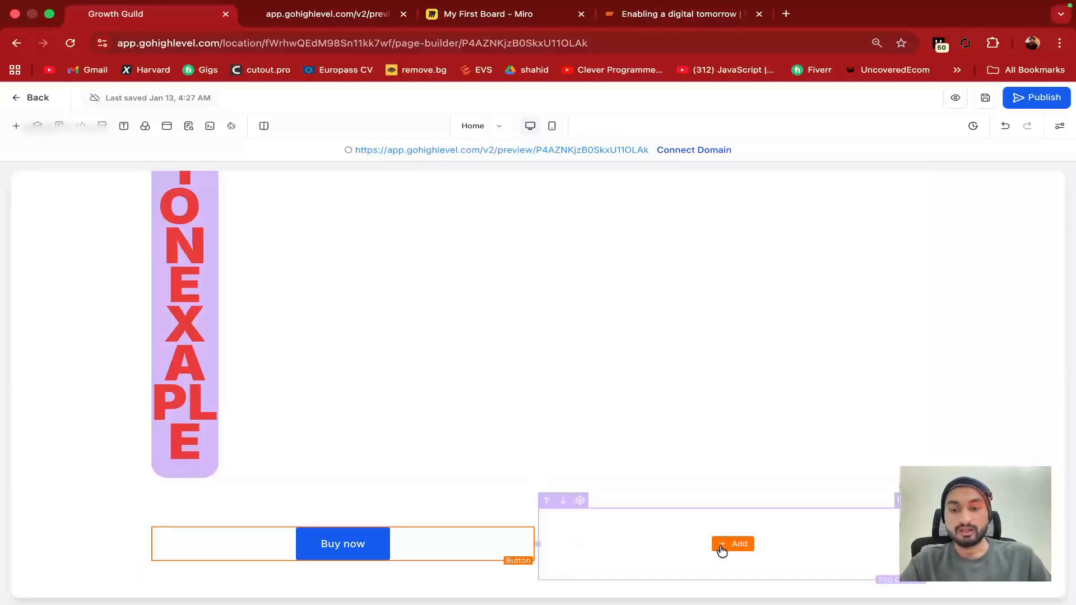
Add a Form element to the empty second column, initially choosing Form 289
left_click(722, 551)
scroll(280, 381, "down", 5)
scroll(248, 268, "up", 1)
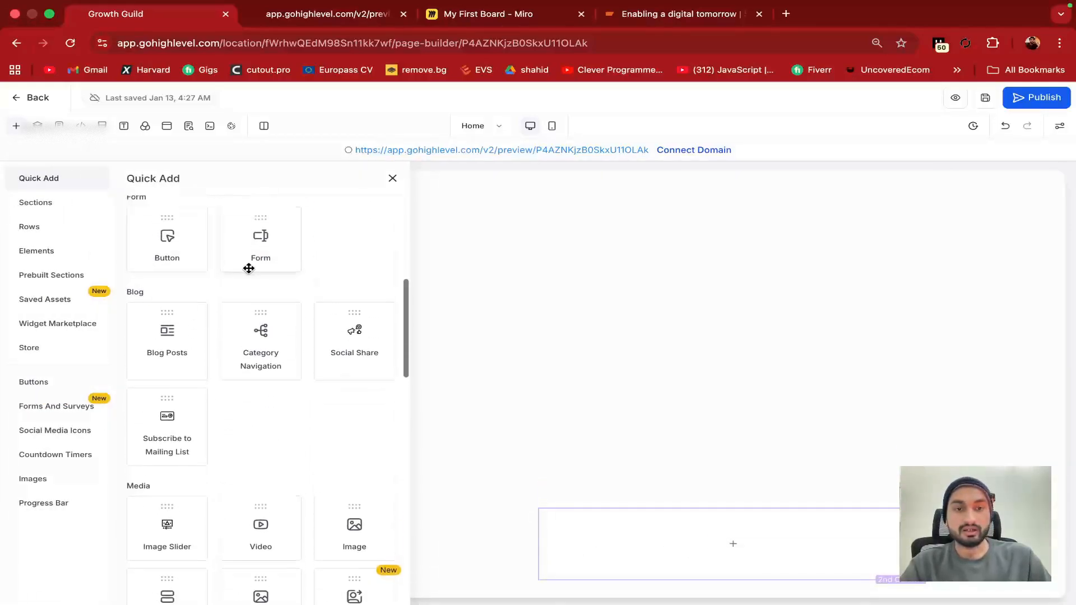
left_click(267, 239)
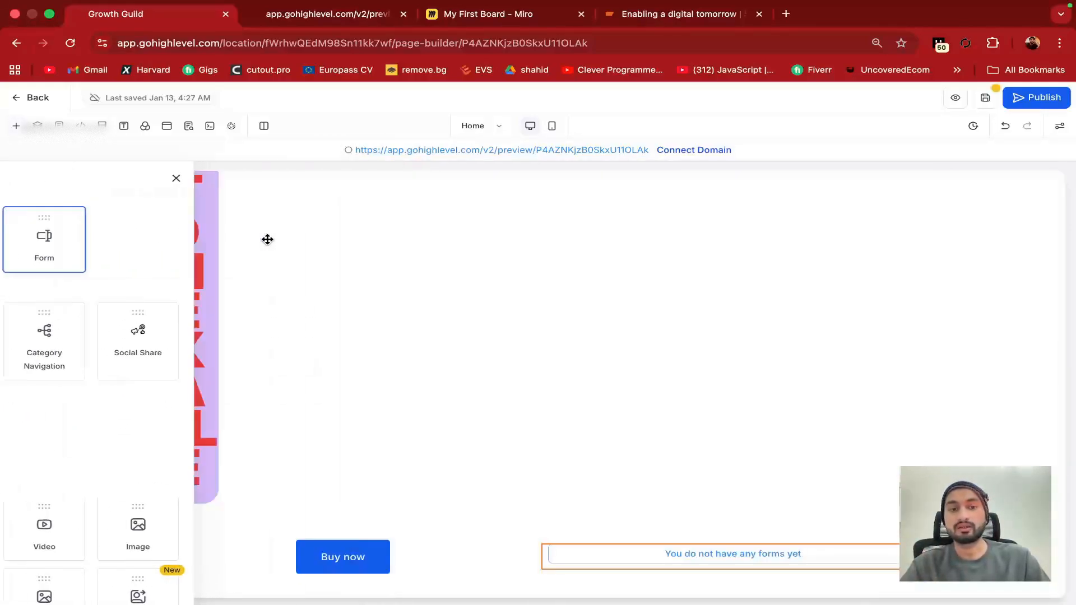
left_click(707, 558)
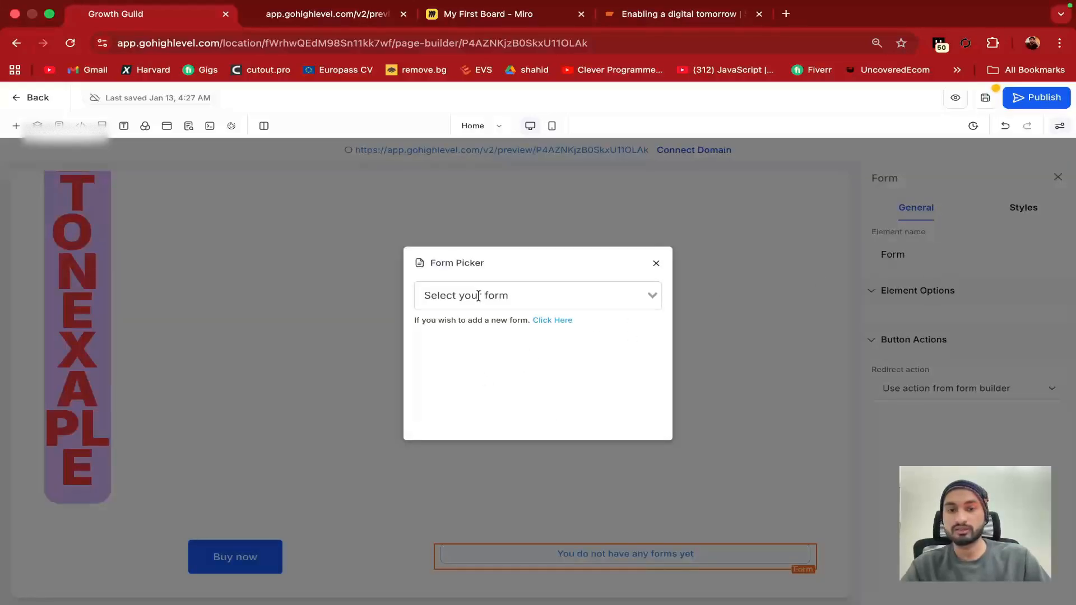
left_click(477, 294)
left_click(478, 354)
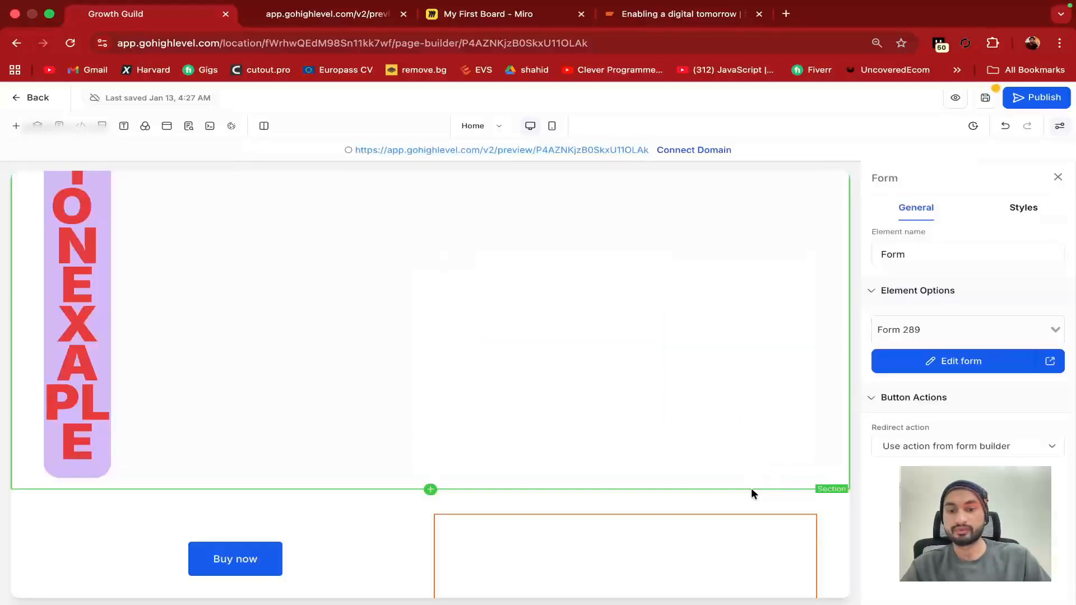
Switch the form element to Form 291 and review its fields
scroll(751, 490, "down", 1)
scroll(617, 538, "down", 1)
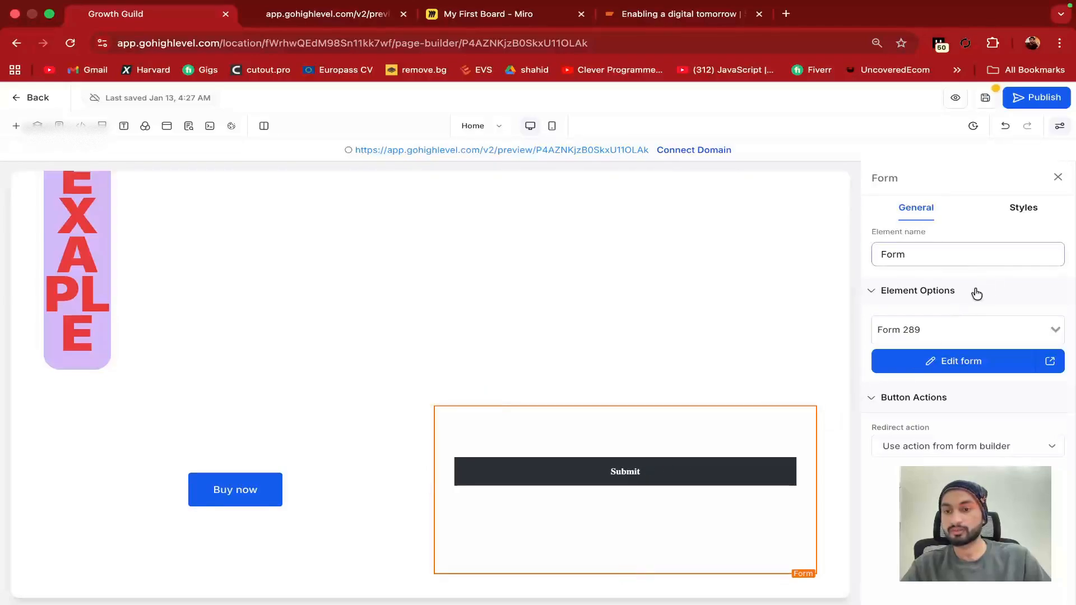
left_click(935, 329)
left_click(930, 417)
scroll(708, 478, "down", 5)
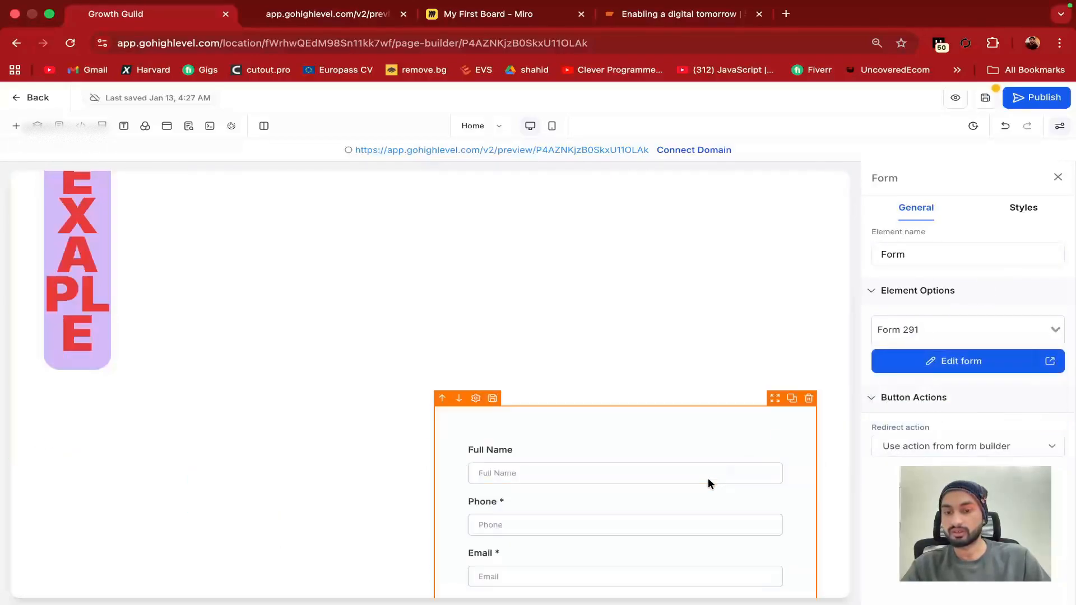
scroll(583, 429, "up", 2)
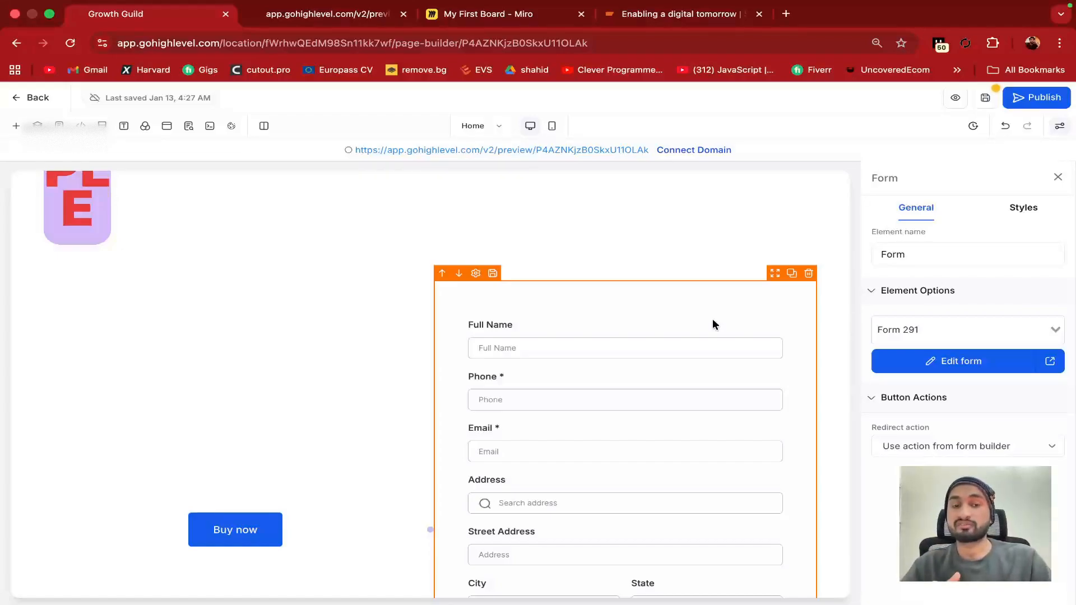
scroll(692, 336, "down", 3)
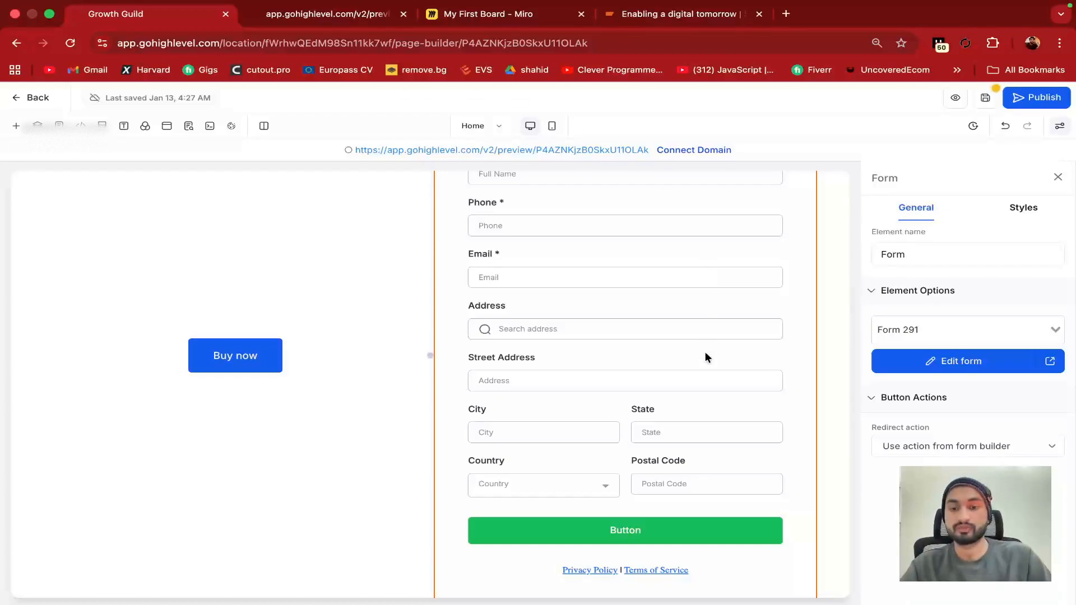
scroll(704, 365, "down", 1)
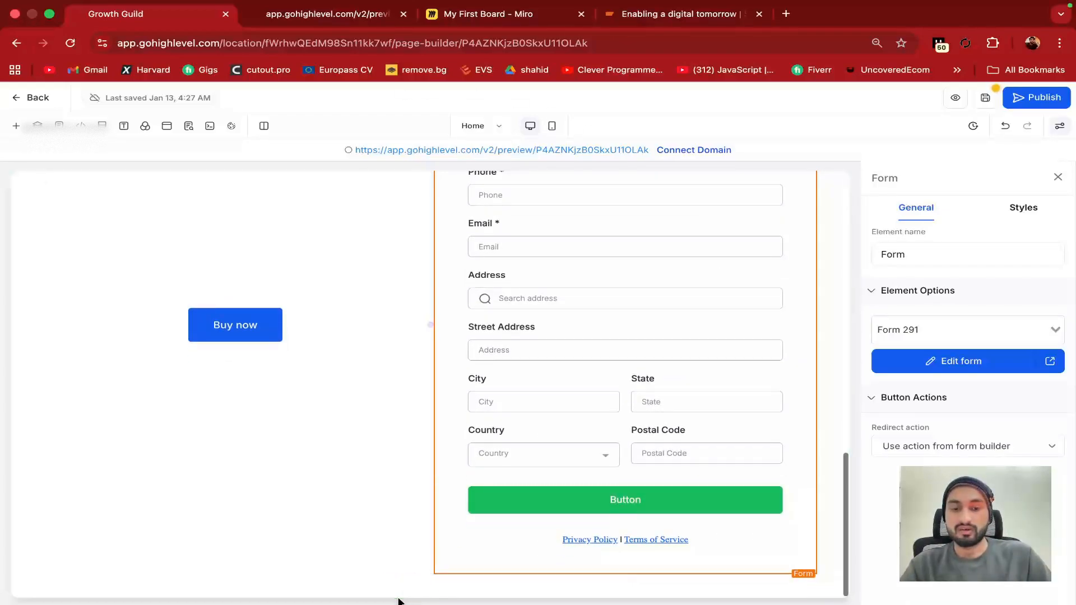
Add a new one-column section below the button and form row
left_click(429, 597)
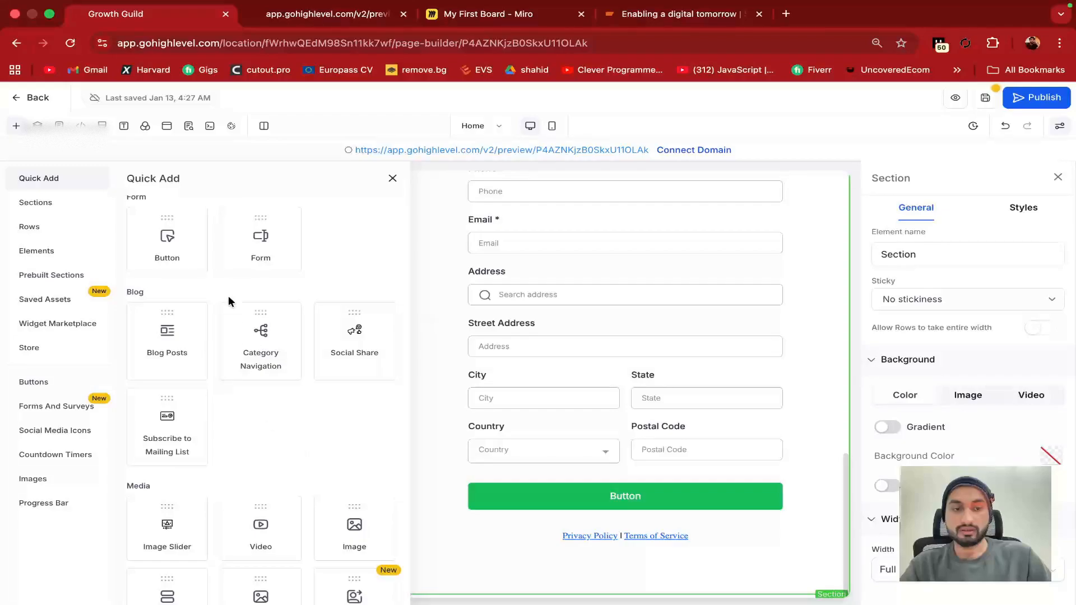
scroll(228, 301, "up", 6)
left_click(167, 280)
scroll(523, 545, "down", 2)
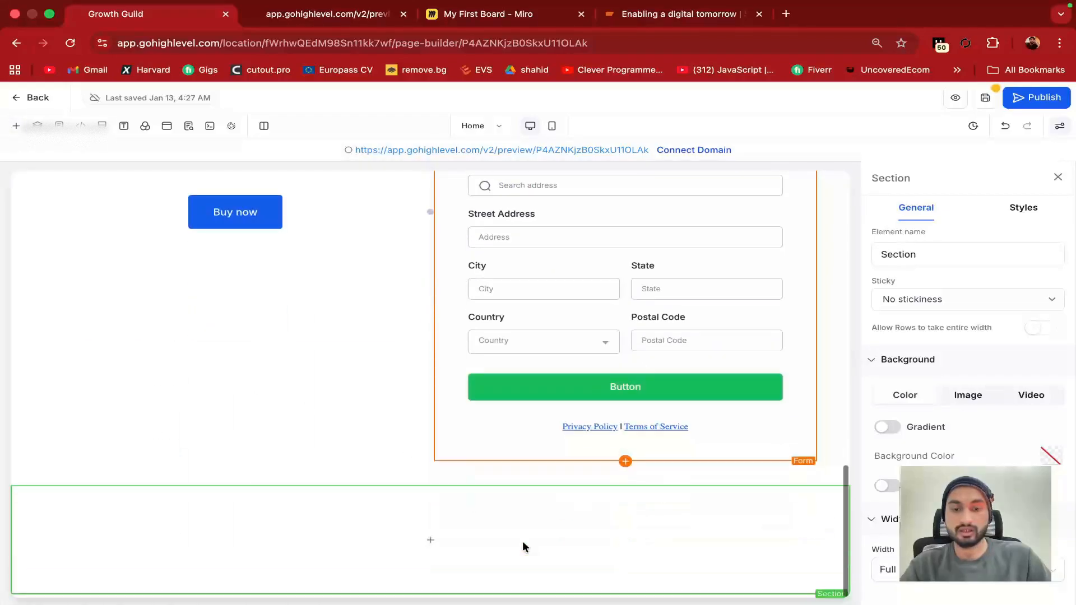
Open the element list for the new section and browse the available elements
left_click(434, 542)
scroll(312, 372, "down", 3)
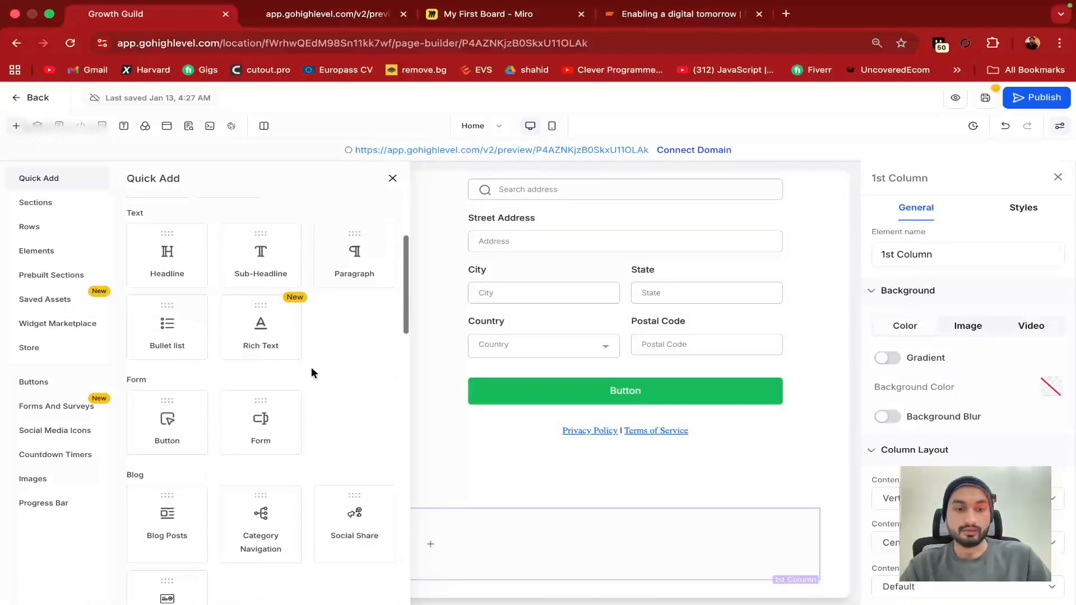
scroll(312, 372, "down", 2)
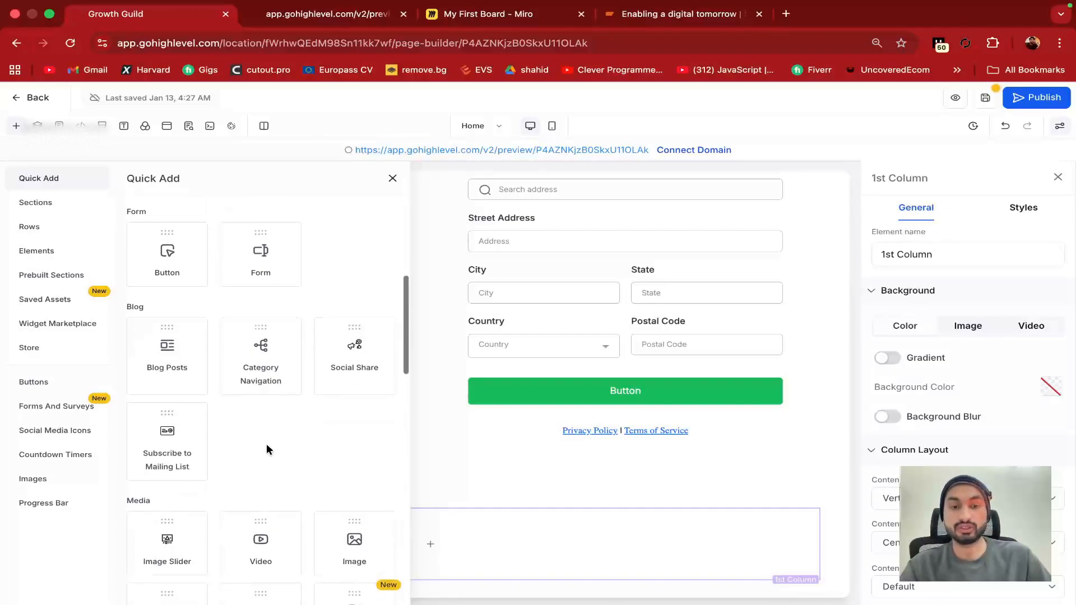
scroll(267, 443, "down", 1)
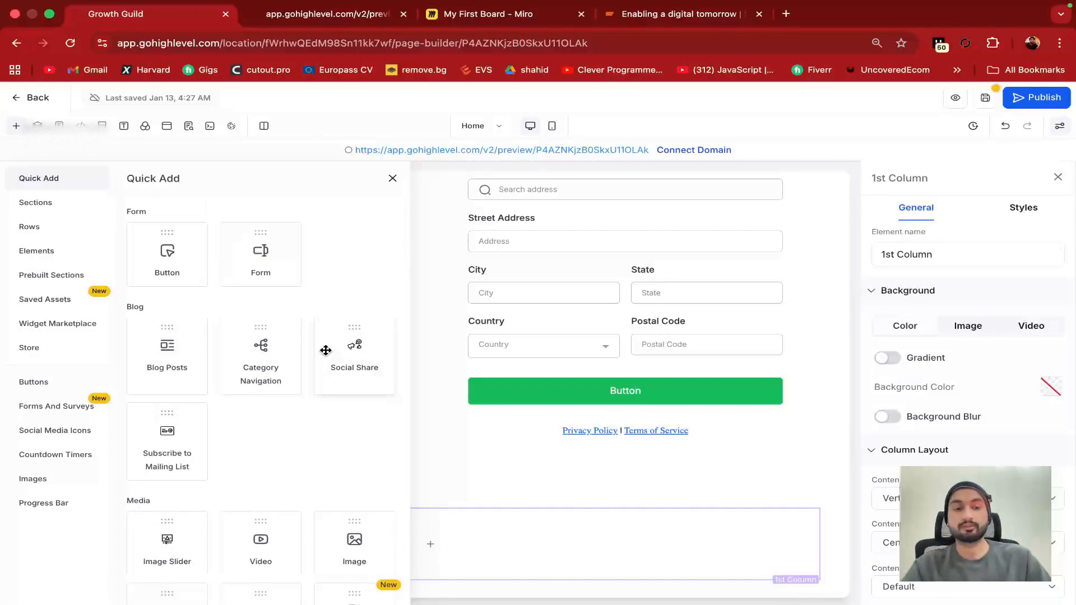
scroll(326, 350, "down", 1)
scroll(326, 351, "down", 1)
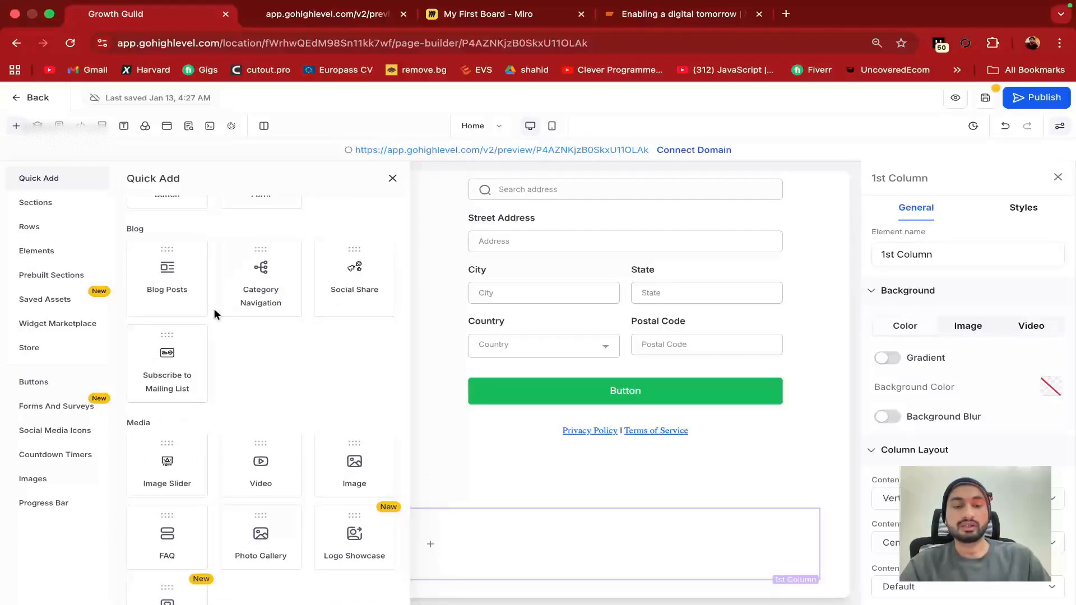
scroll(267, 408, "down", 2)
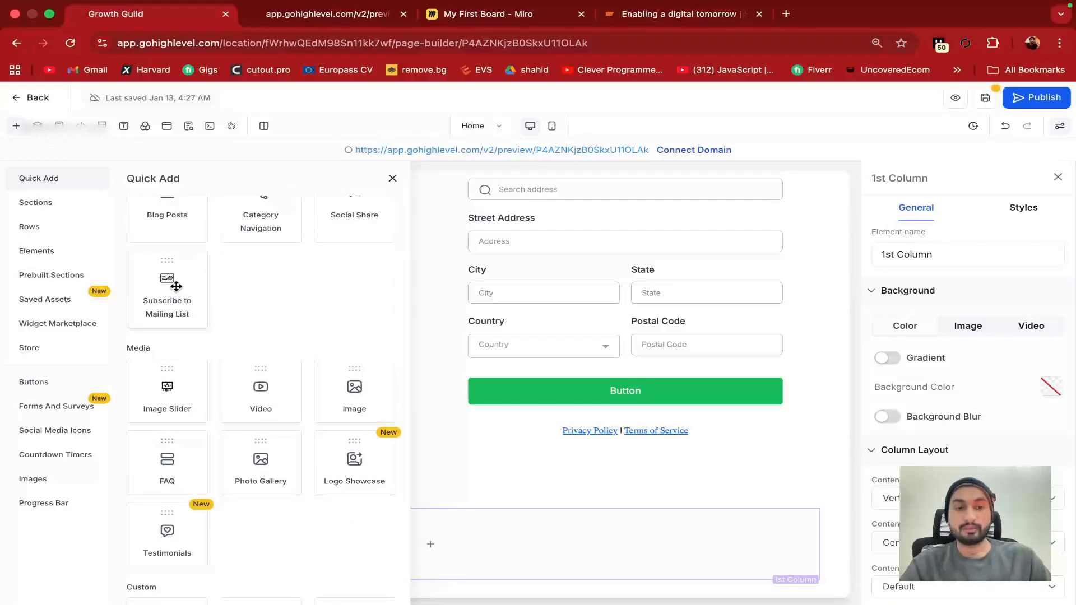
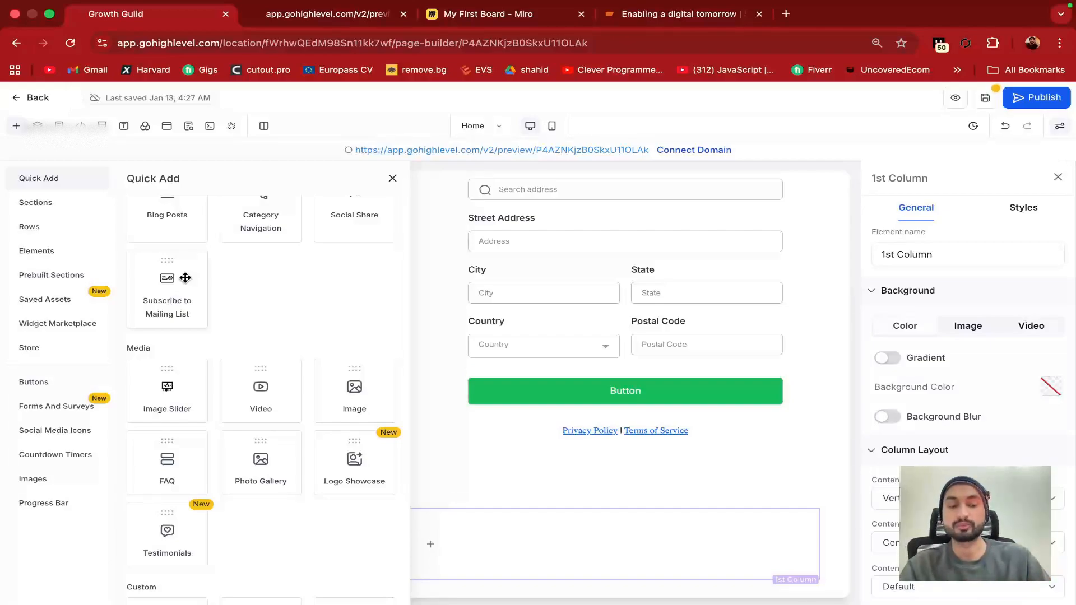
Add the Subscribe to our Mailing List block and test its email field with 'jsdn'
left_click(185, 278)
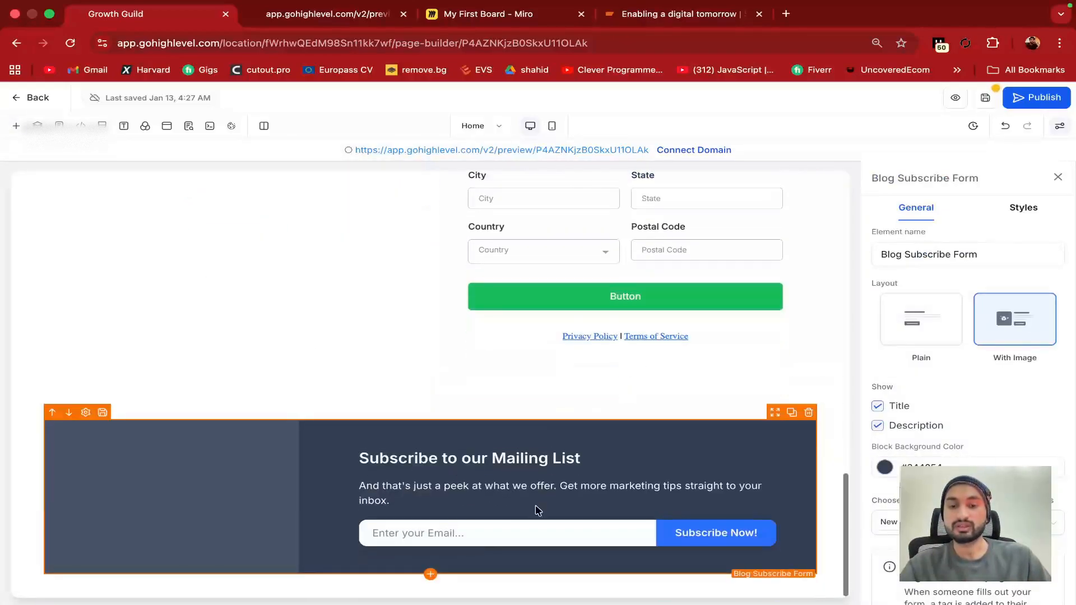
left_click(596, 535)
type("jsdncjasd")
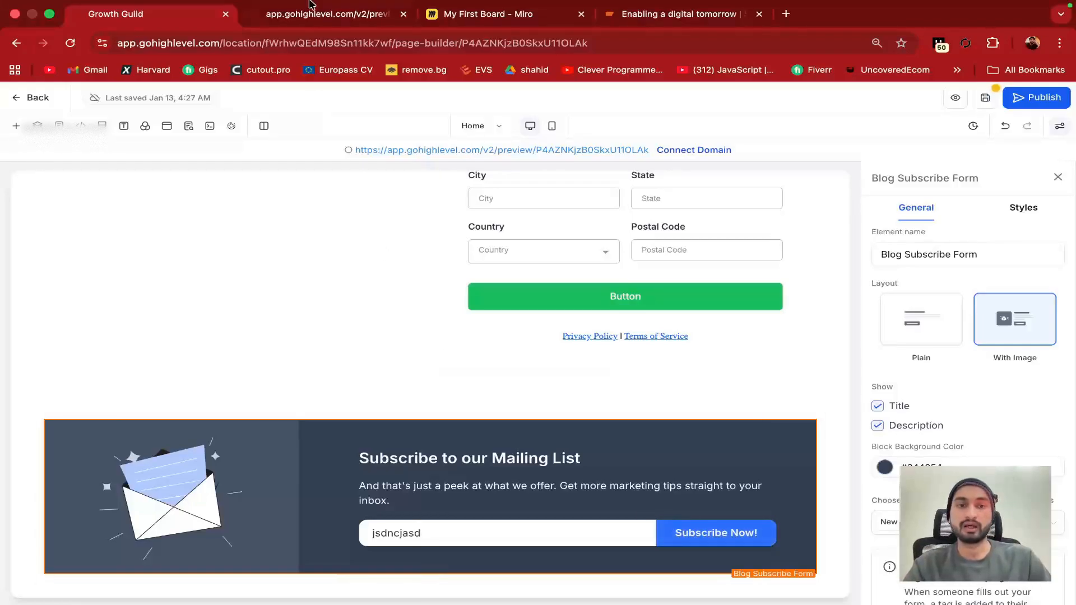
Place an Image Slider of landscape photos beneath the subscribe block and begin publishing
left_click(429, 584)
scroll(230, 344, "down", 3)
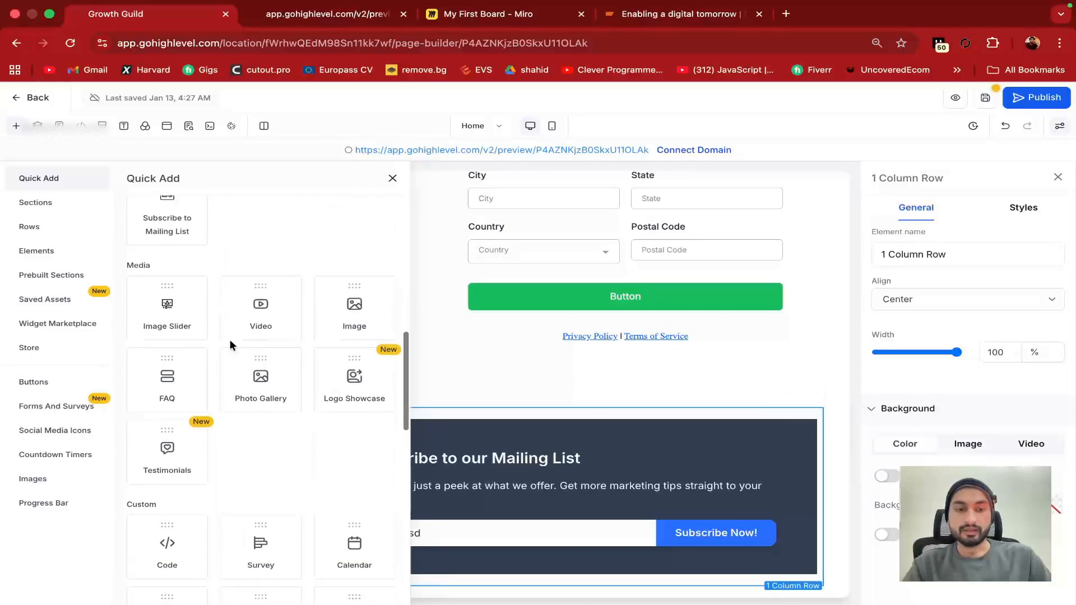
left_click_drag(187, 291, 384, 373)
scroll(480, 516, "down", 2)
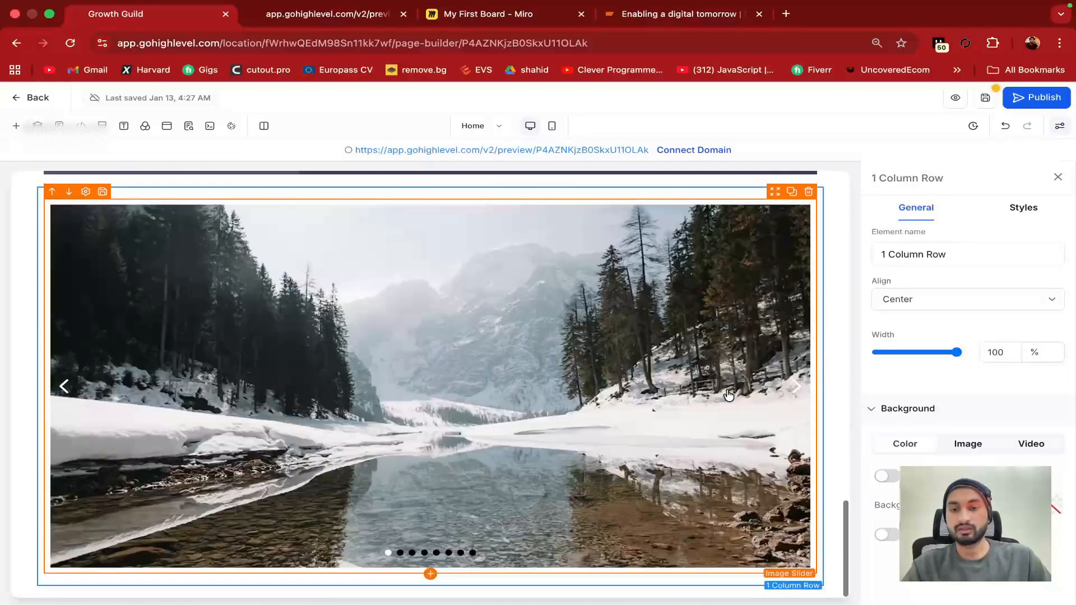
left_click(400, 556)
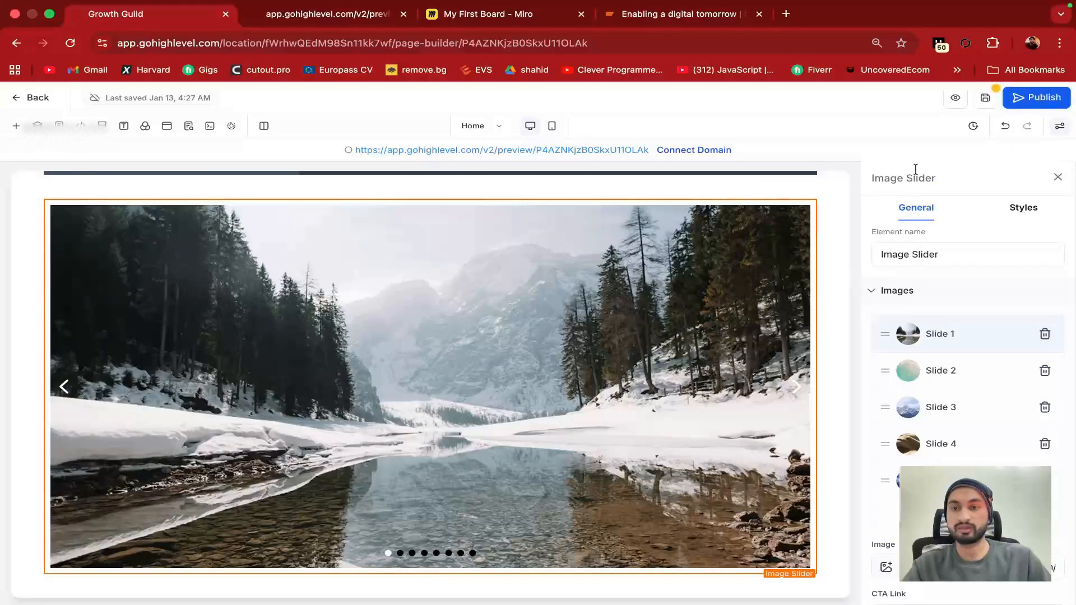
left_click(1028, 97)
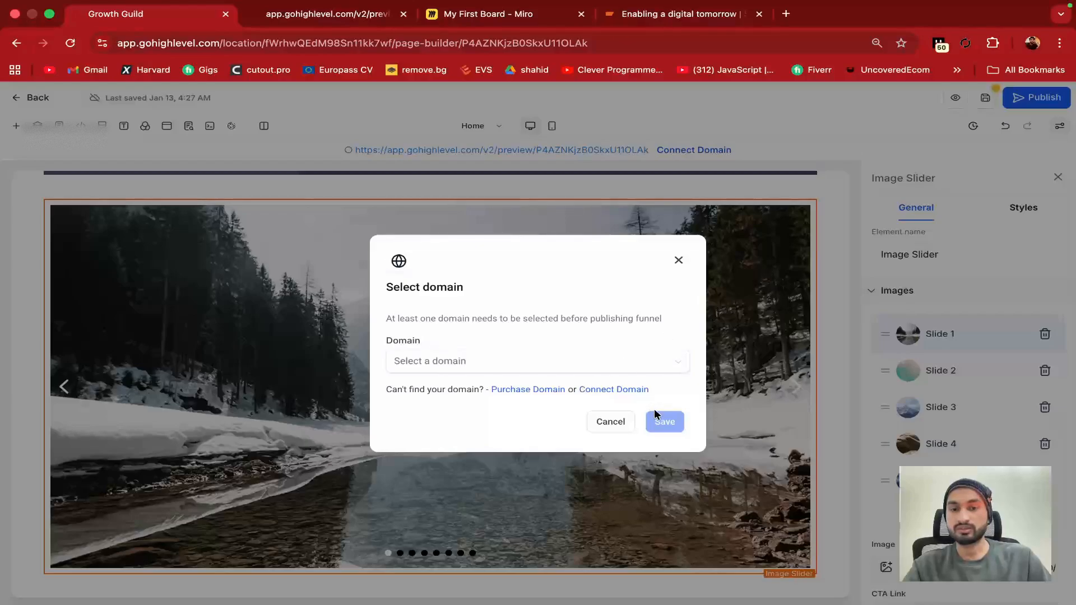
left_click(594, 370)
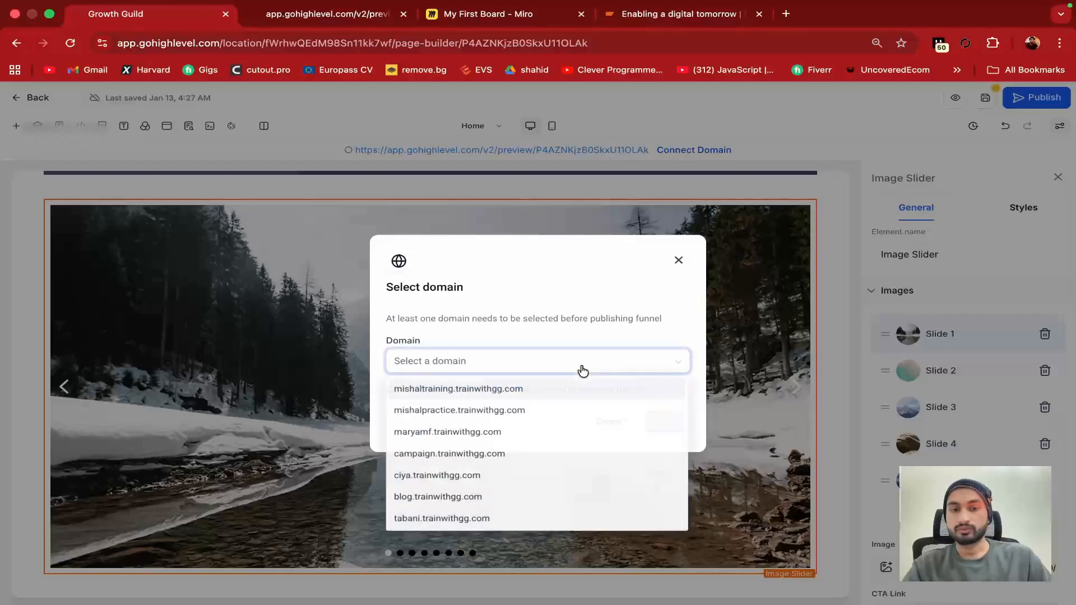
scroll(479, 470, "down", 5)
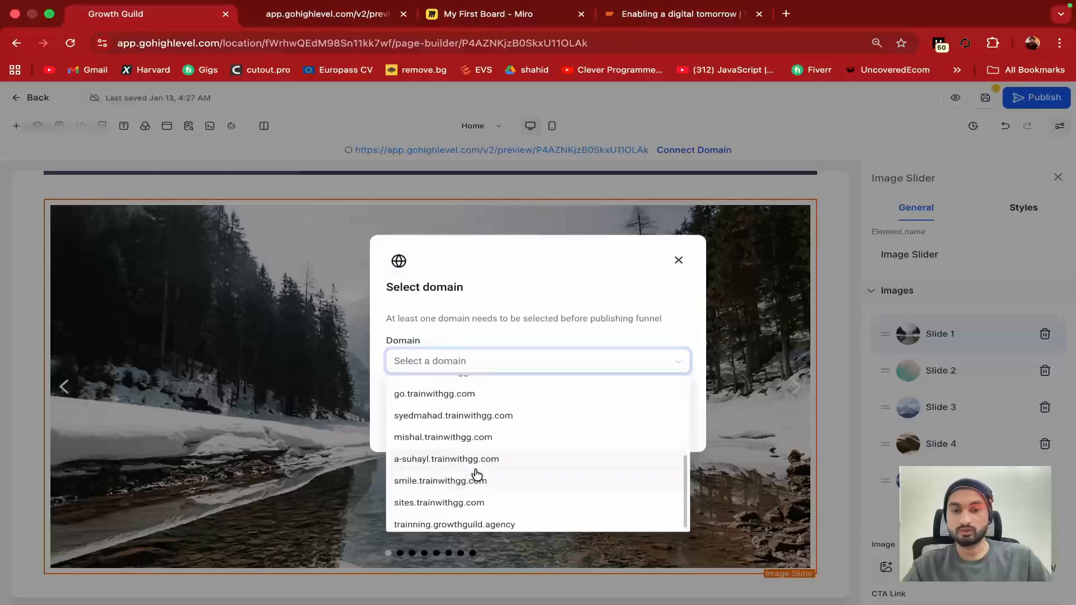
scroll(477, 475, "up", 4)
scroll(477, 476, "up", 1)
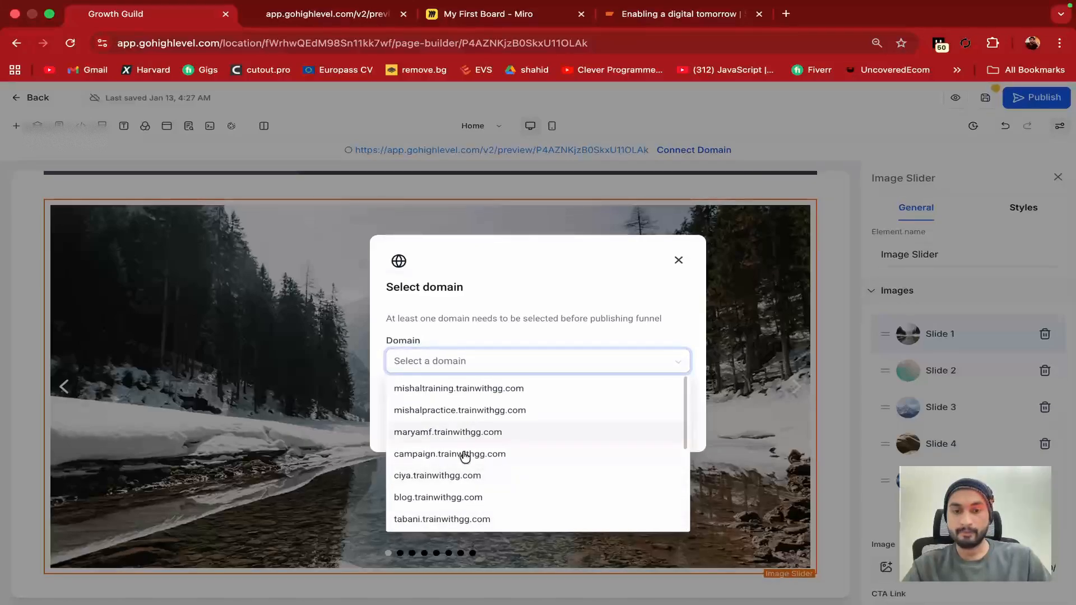
scroll(465, 457, "down", 5)
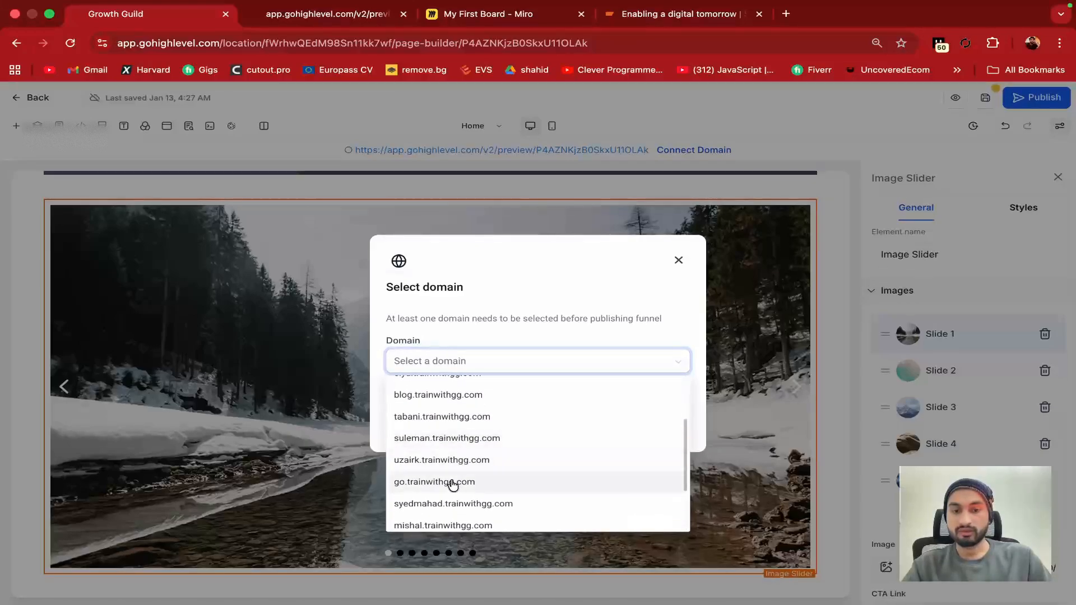
left_click(452, 483)
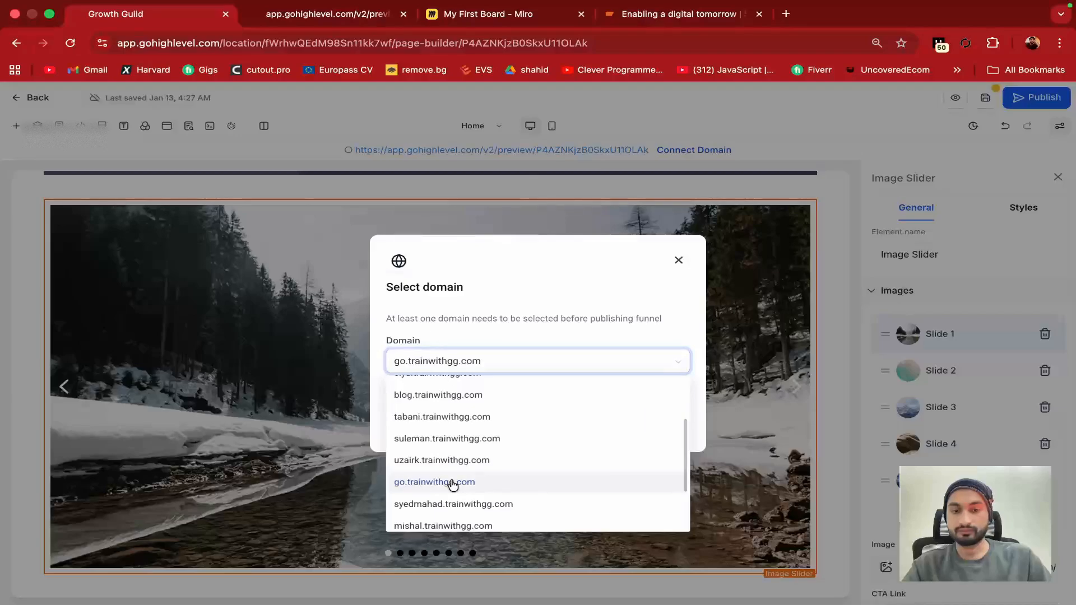
left_click(650, 420)
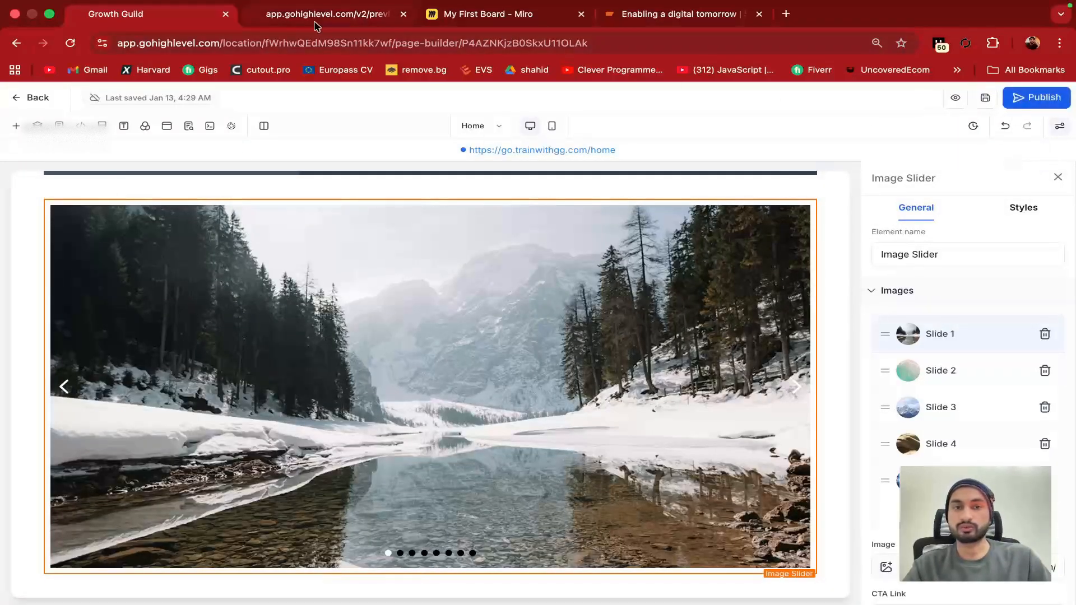
left_click(315, 22)
left_click(168, 16)
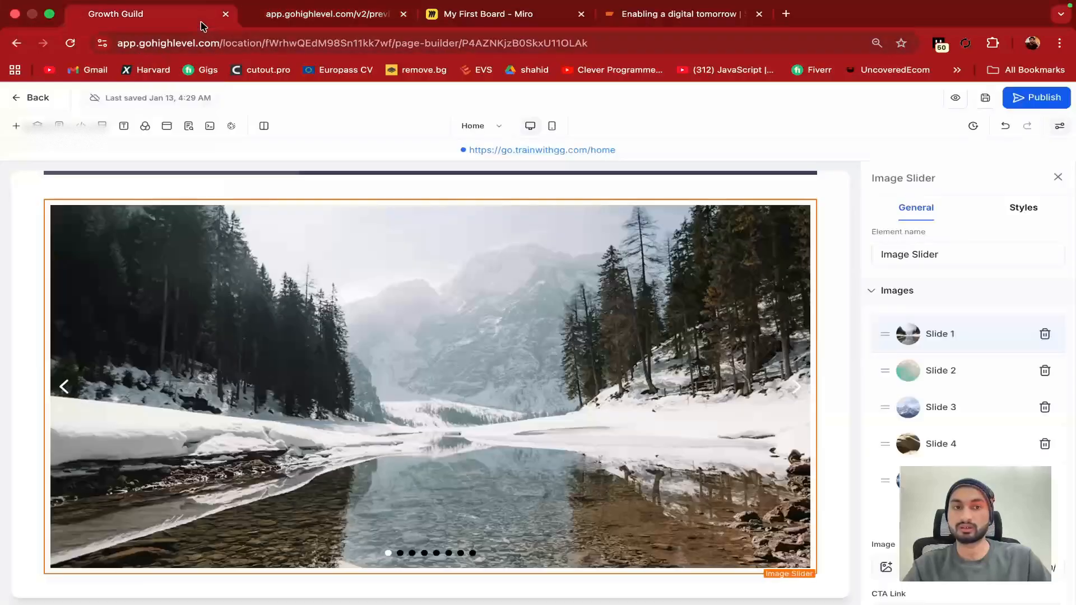
left_click(982, 99)
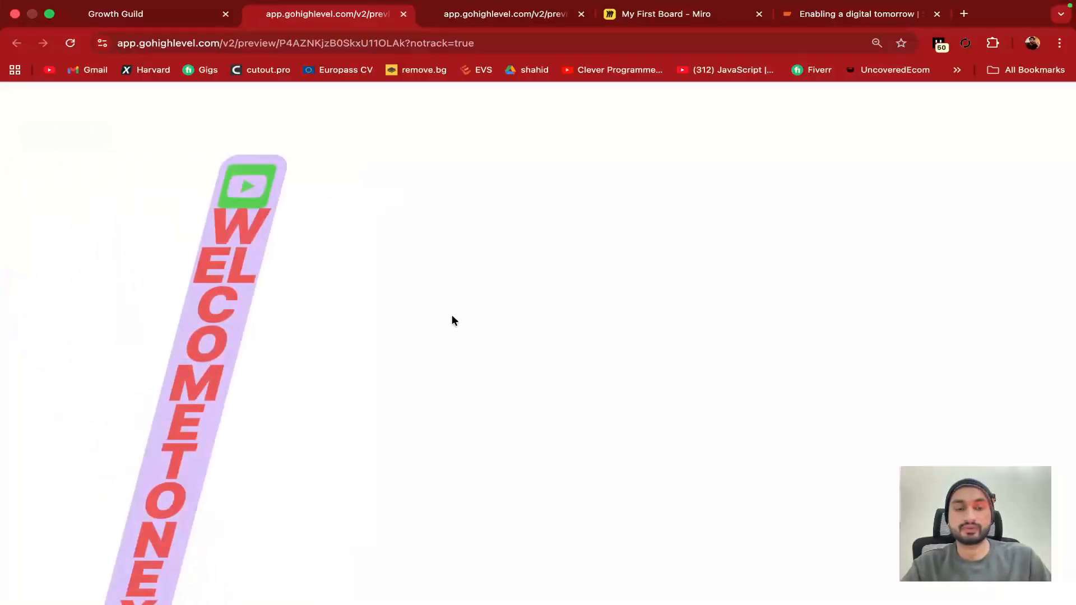
scroll(452, 320, "down", 10)
scroll(452, 321, "down", 8)
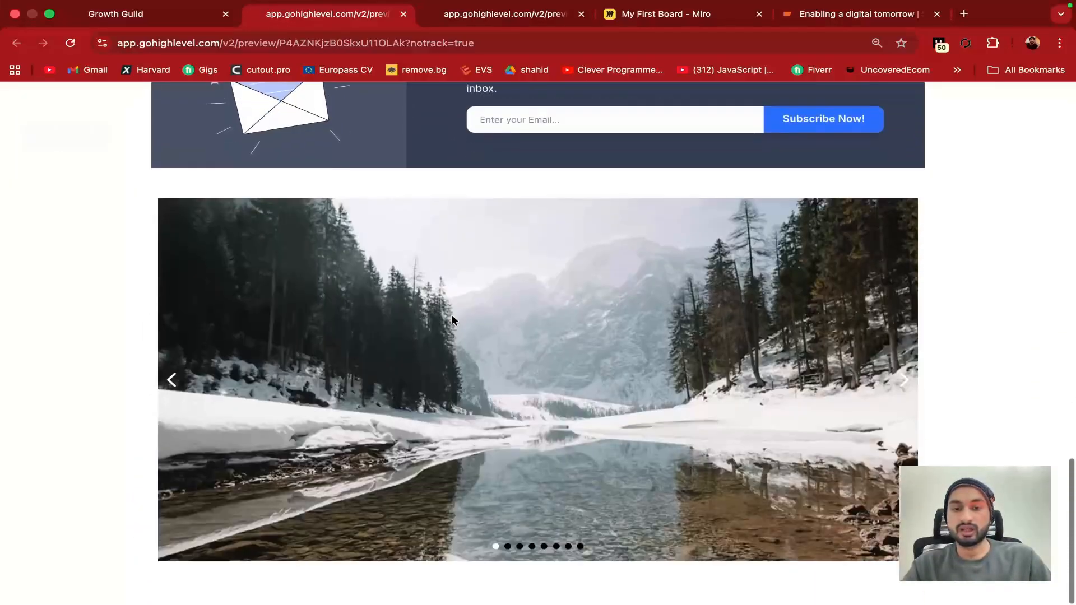
left_click(902, 399)
left_click(901, 399)
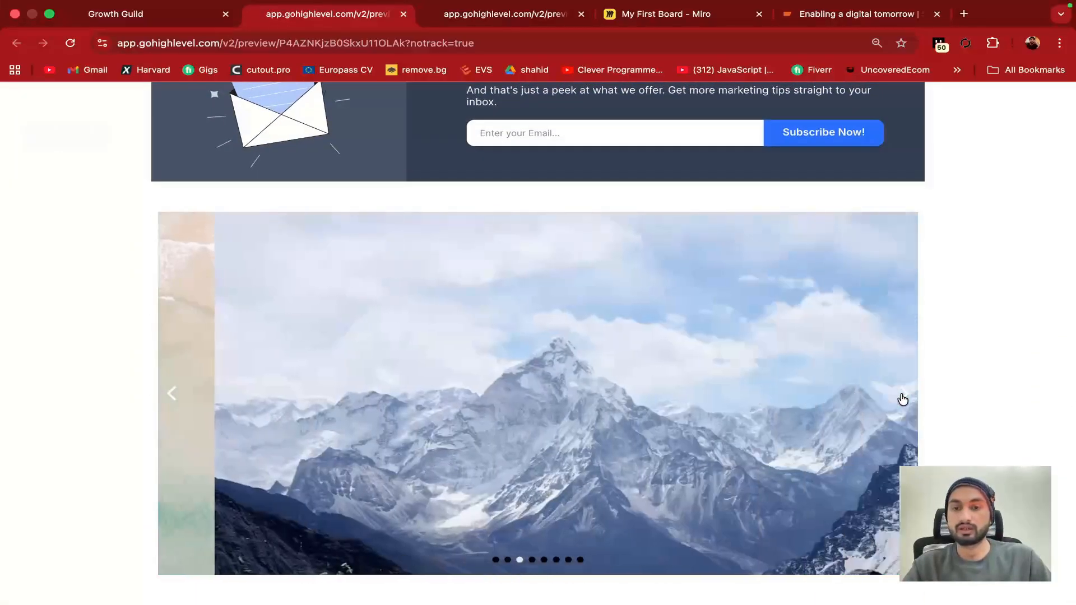
left_click(902, 399)
left_click(906, 399)
left_click(906, 399)
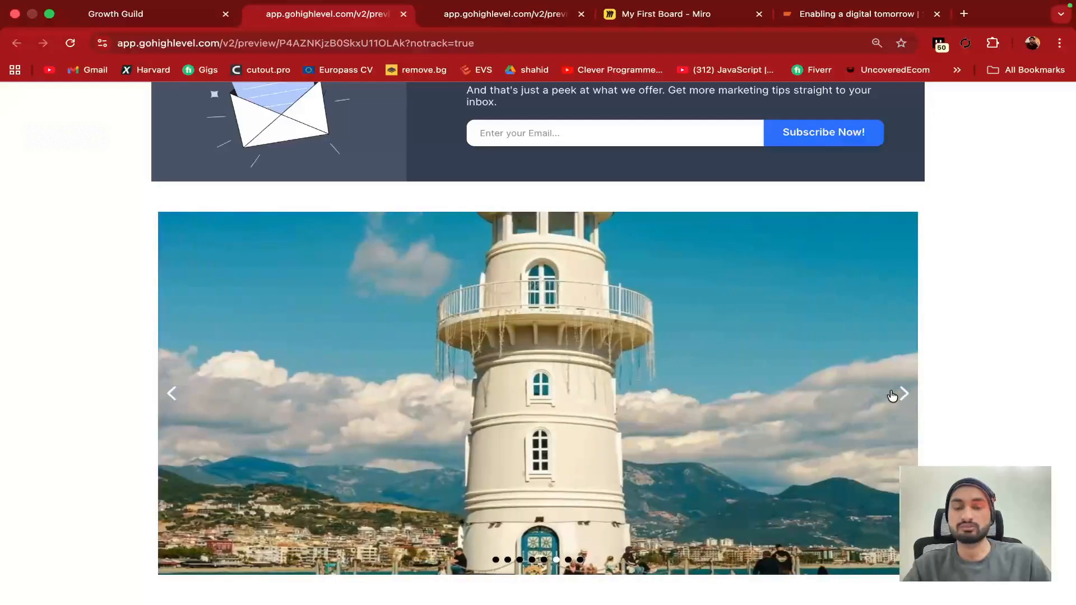
left_click(901, 399)
left_click(902, 399)
left_click(903, 399)
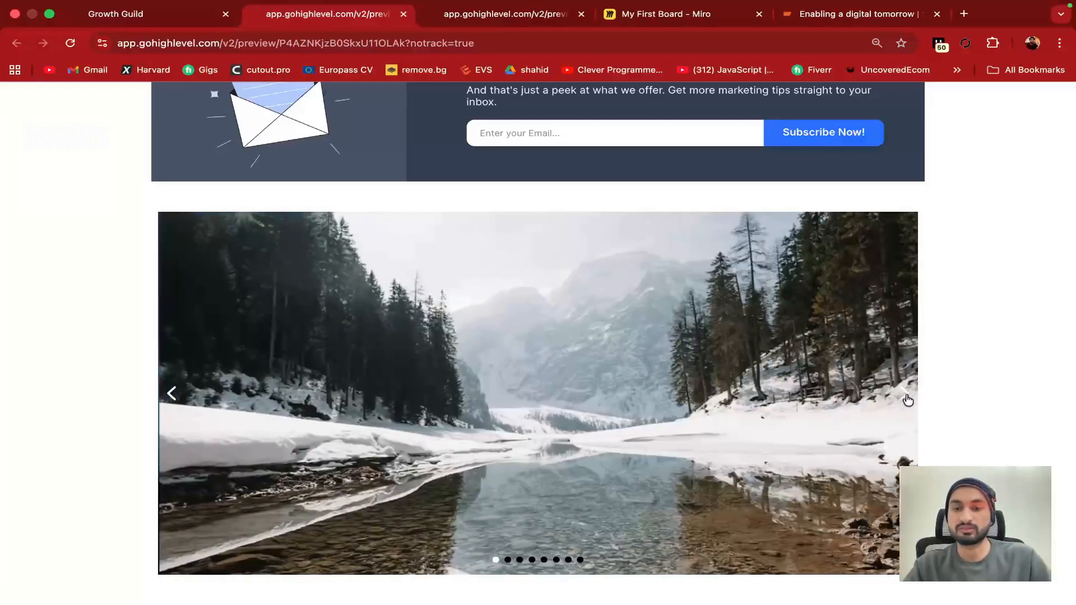
left_click(907, 399)
left_click(907, 399)
left_click(189, 15)
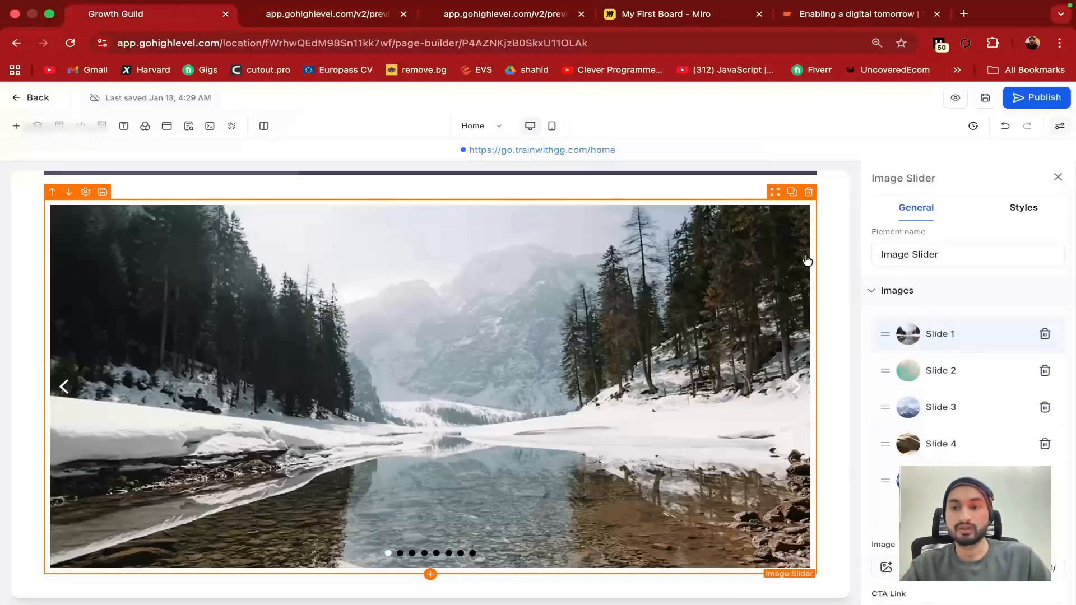
Replace a slide's image with the night-time tower building photo from the media library
scroll(919, 381, "down", 5)
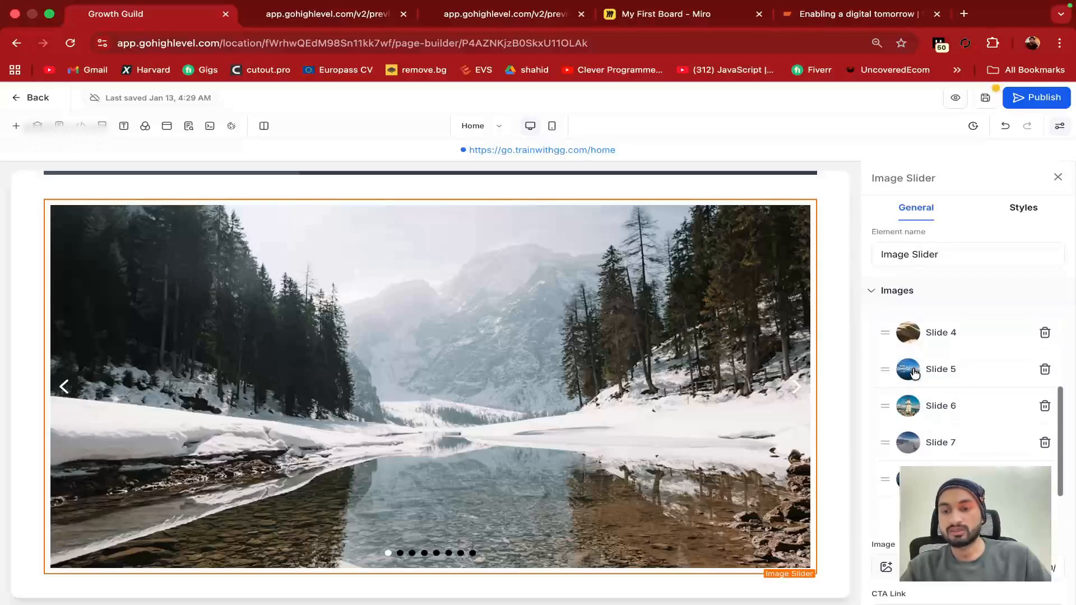
left_click(890, 492)
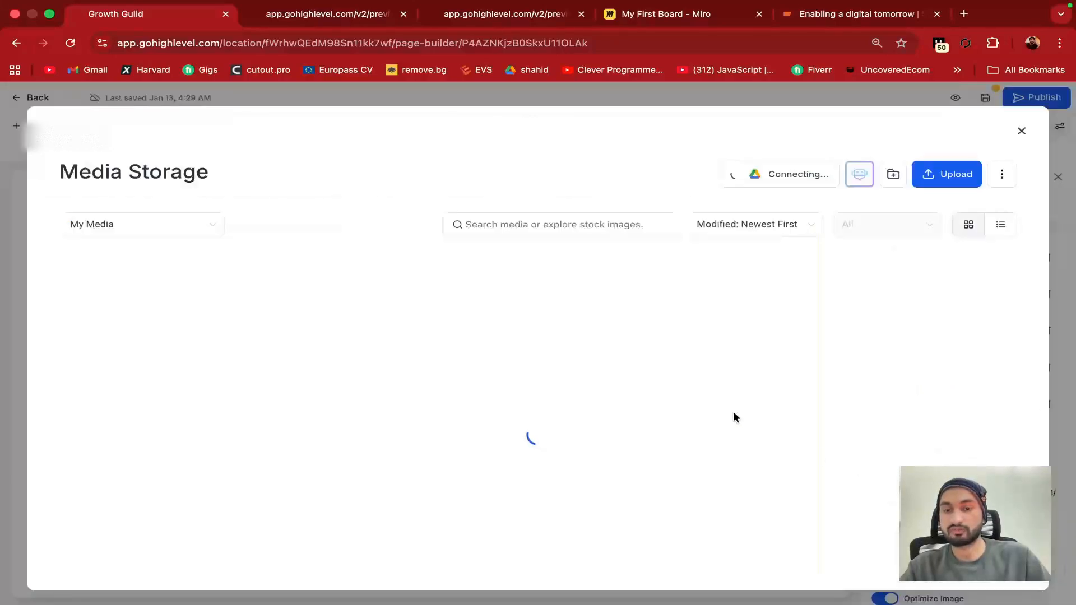
scroll(564, 425, "down", 3)
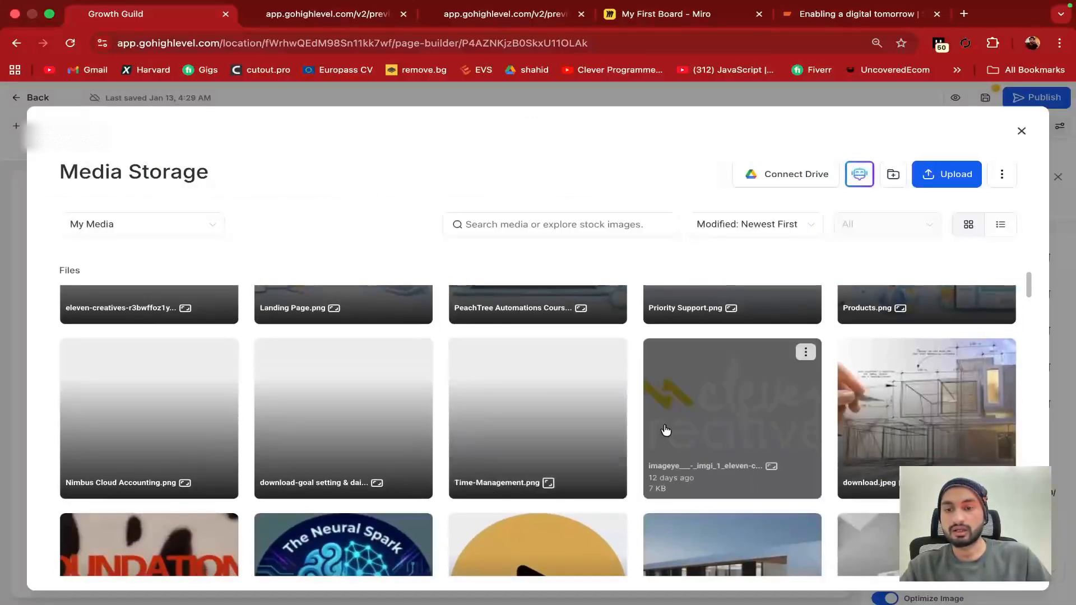
scroll(728, 436, "down", 2)
scroll(314, 482, "down", 3)
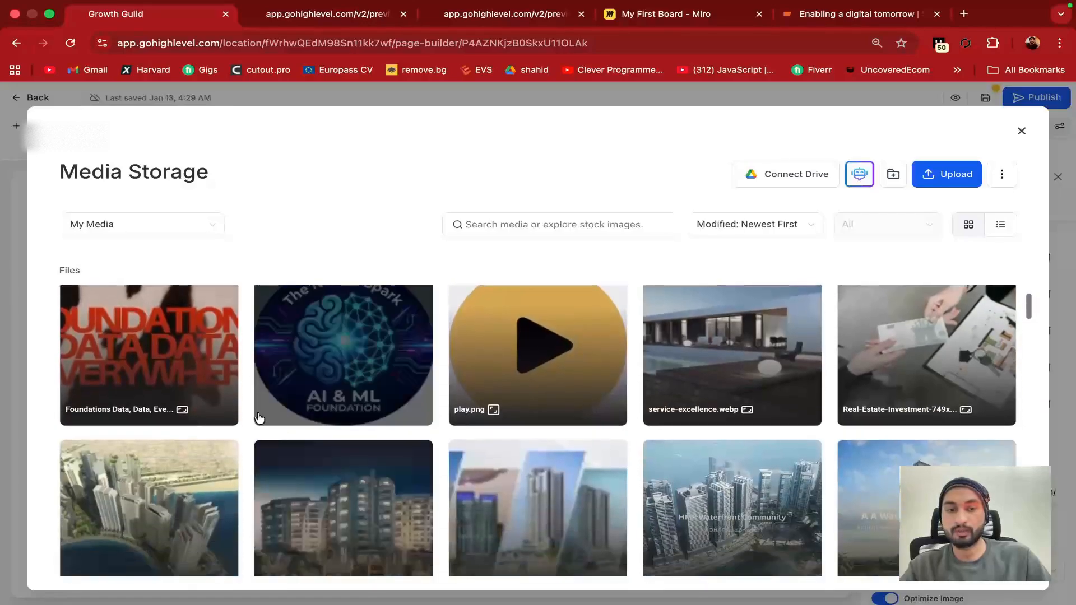
left_click(293, 485)
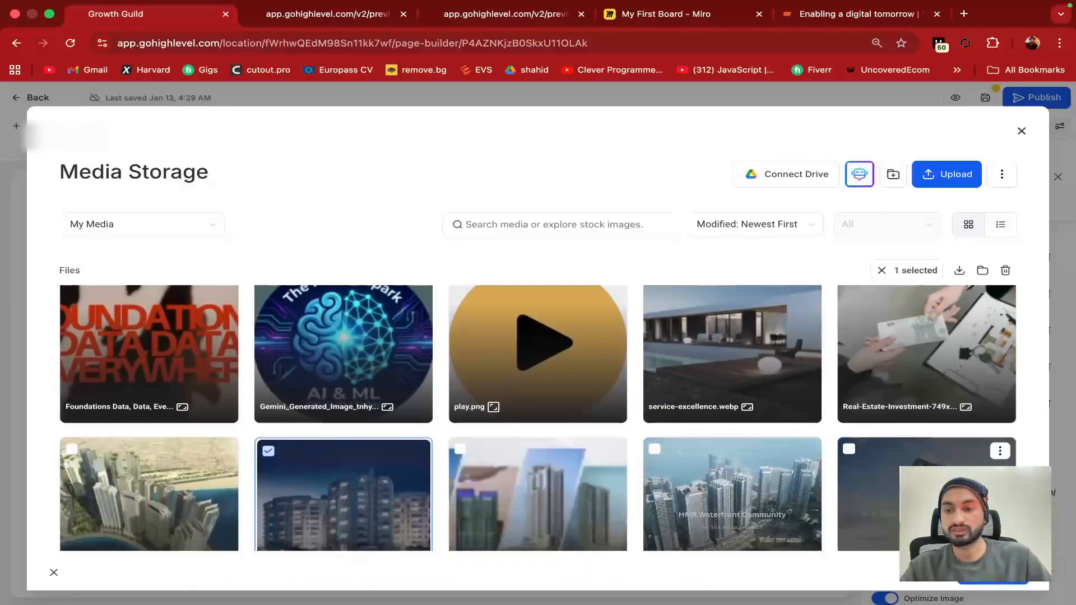
left_click(993, 573)
Preview Slides 1–3 and keep the slide link opening in a new tab
scroll(913, 267, "up", 4)
left_click(915, 264)
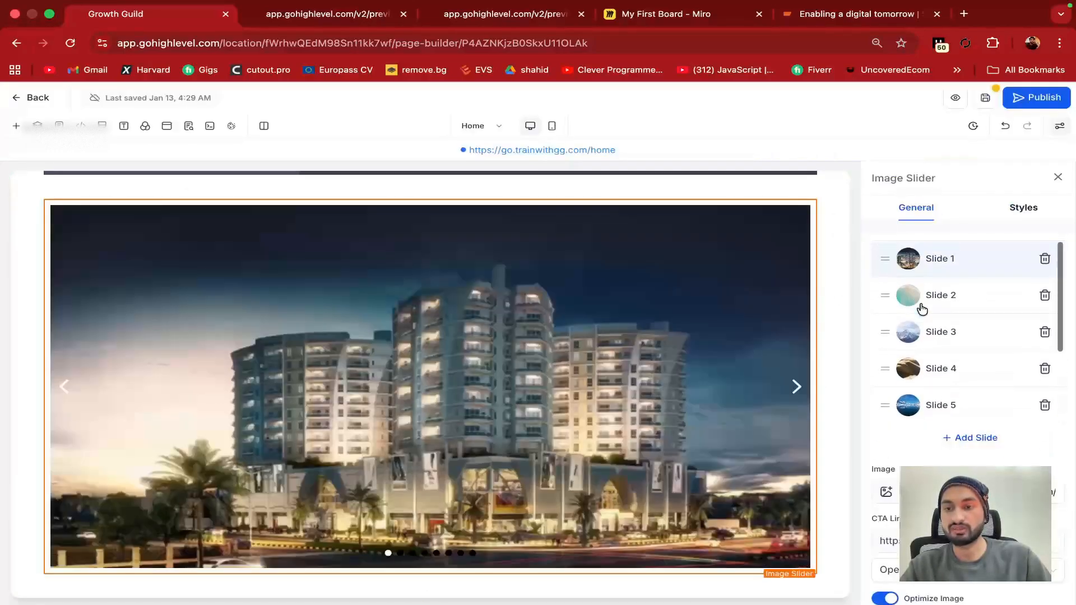
left_click(948, 306)
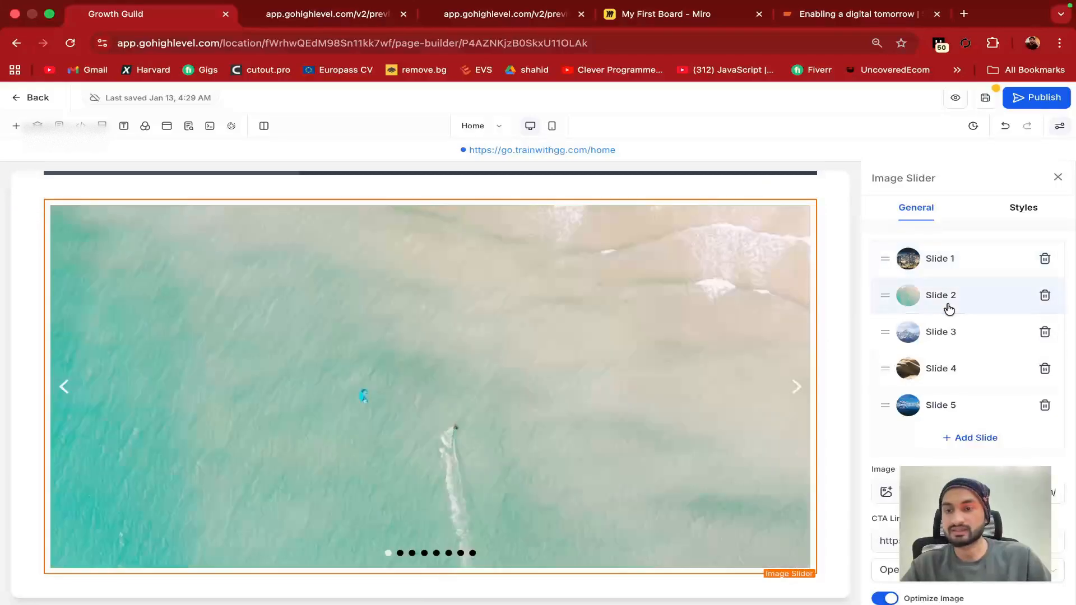
left_click(943, 336)
scroll(943, 339, "down", 5)
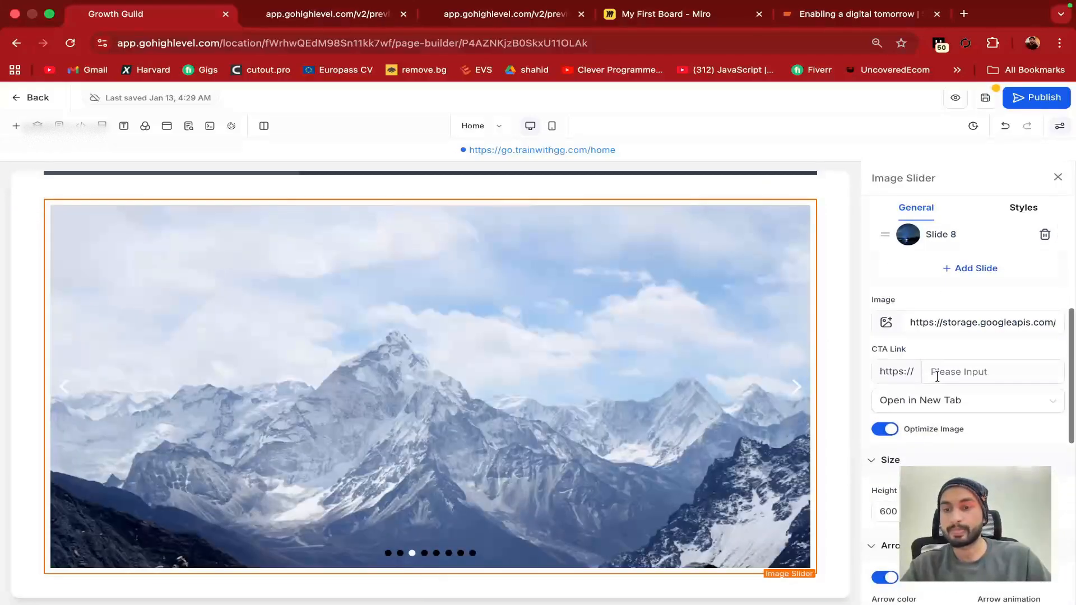
scroll(924, 404, "down", 2)
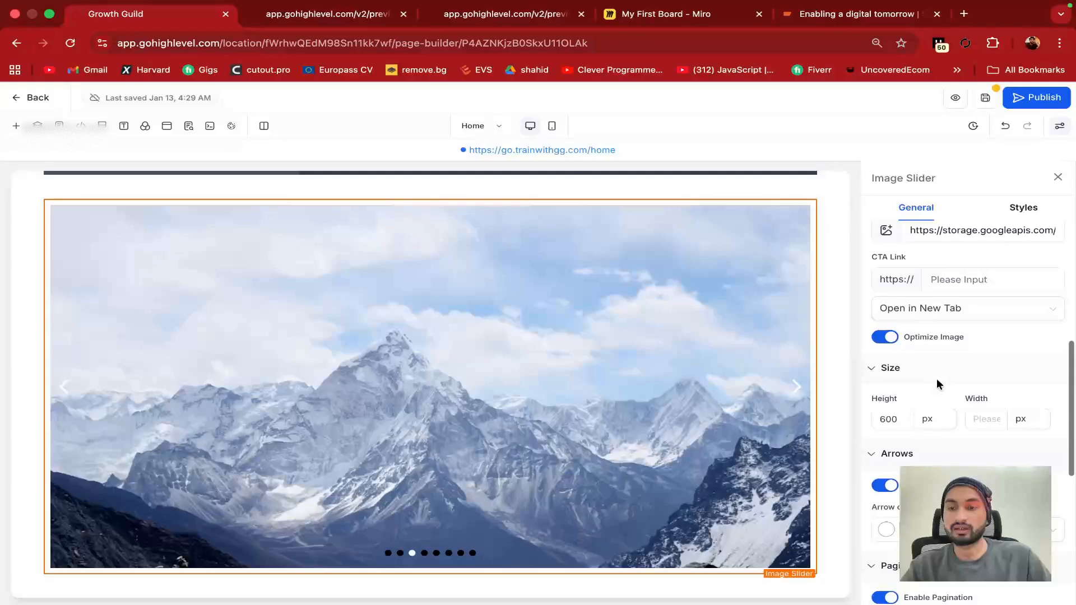
scroll(911, 370, "down", 1)
left_click(970, 275)
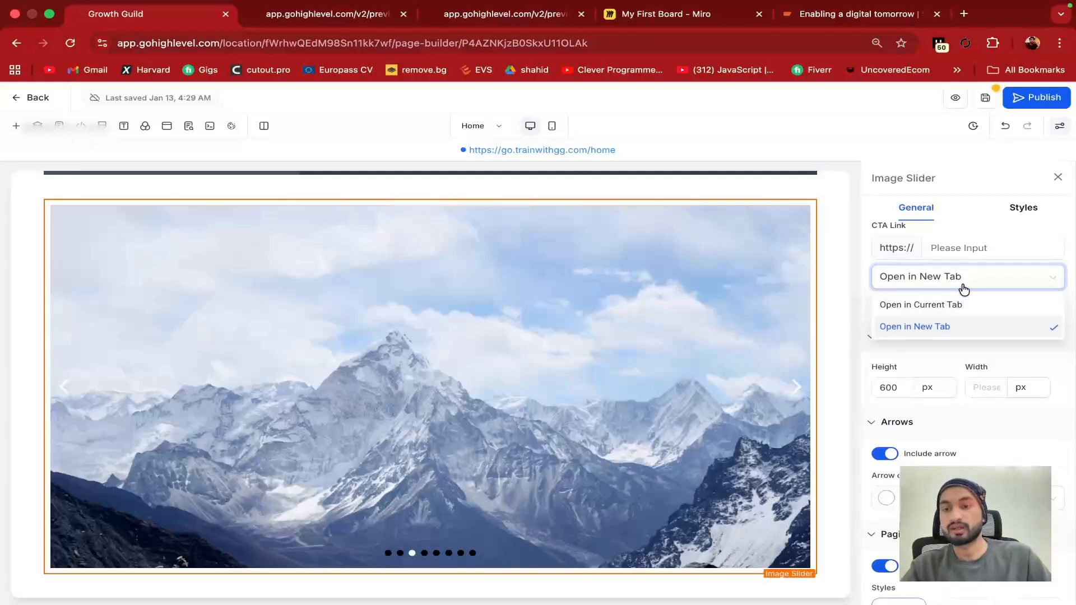
left_click(974, 280)
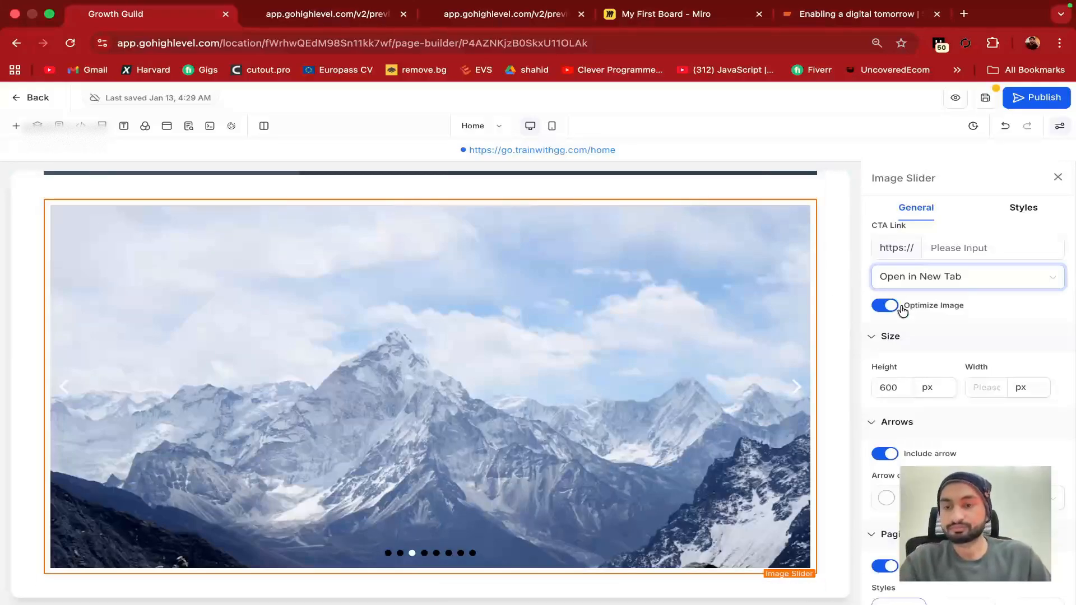
Try square and dash pagination styles, then return the slider to circle dots
scroll(964, 346, "down", 1)
scroll(964, 345, "down", 4)
scroll(961, 343, "up", 1)
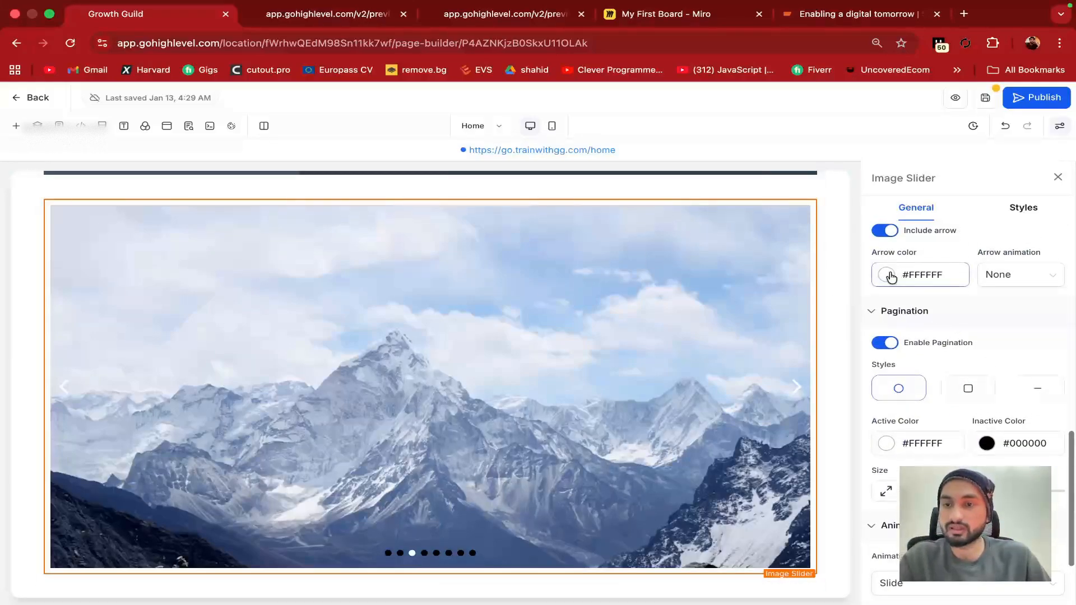
scroll(892, 279, "up", 1)
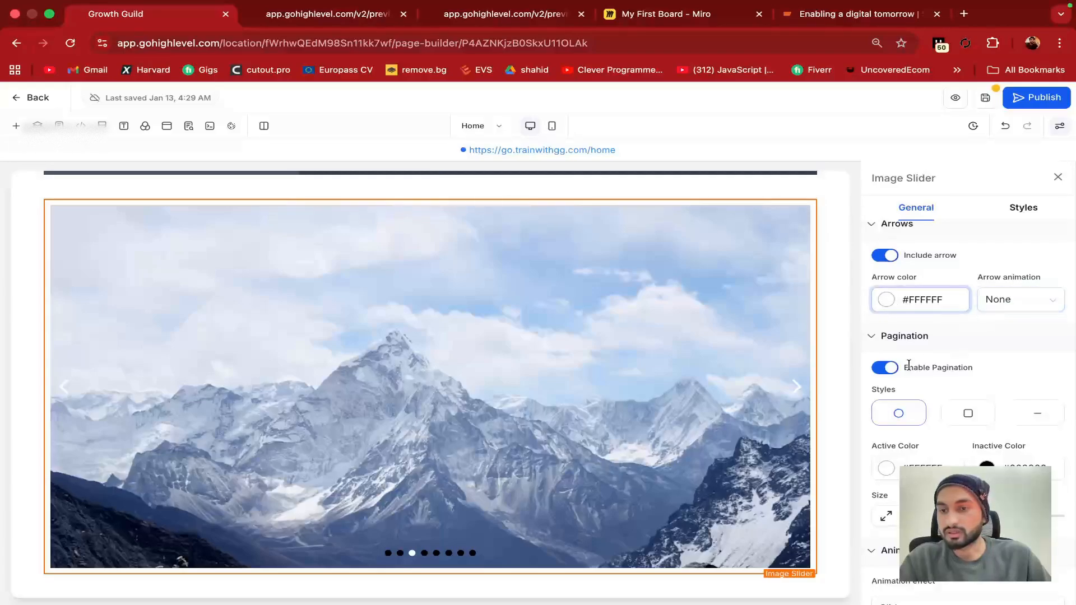
scroll(905, 364, "down", 3)
left_click(963, 345)
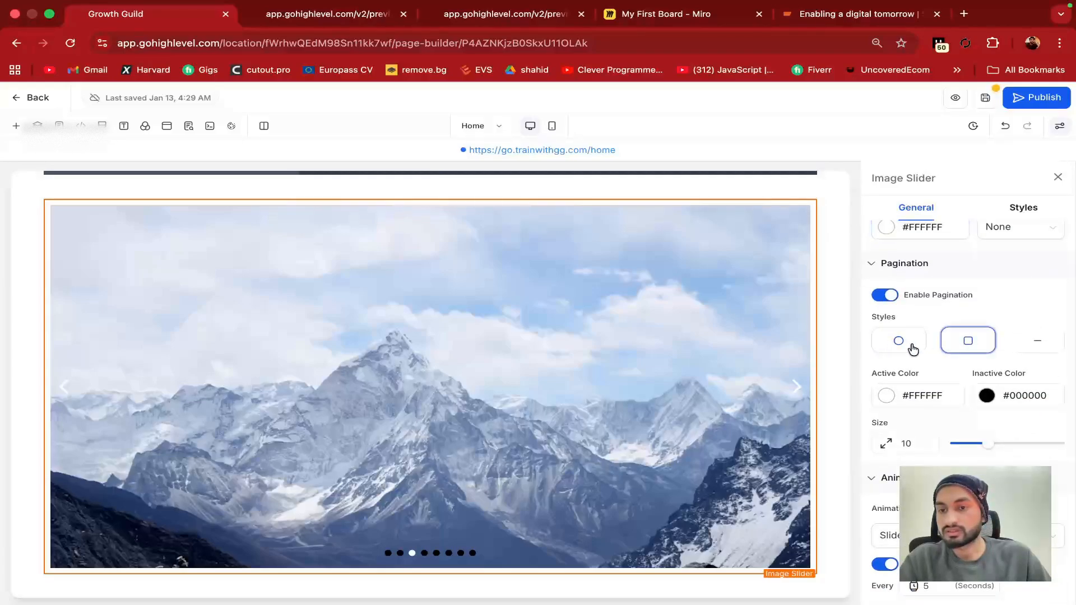
left_click(1000, 345)
left_click(914, 344)
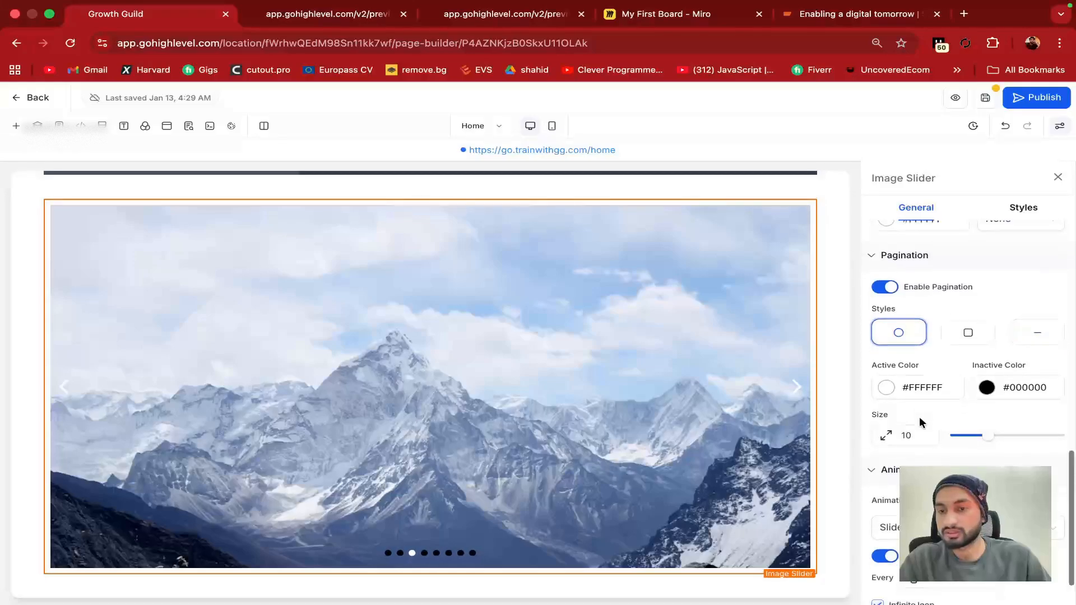
scroll(942, 393, "down", 3)
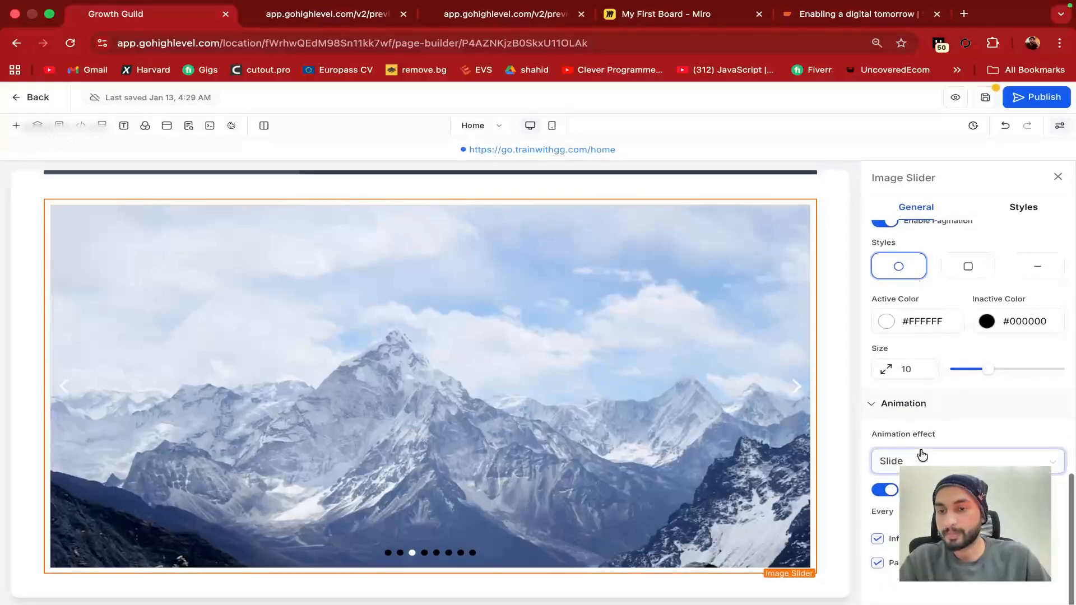
scroll(898, 442, "up", 5)
scroll(899, 442, "up", 8)
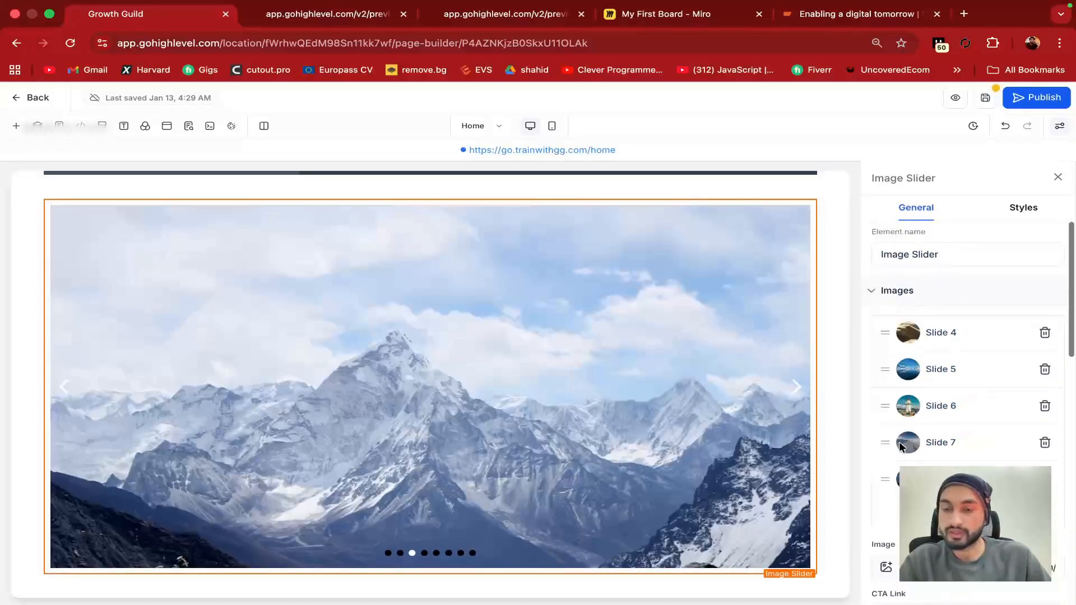
In the slider's Styles, set the border colour to #A65E5EFF
left_click(1016, 220)
scroll(941, 308, "down", 2)
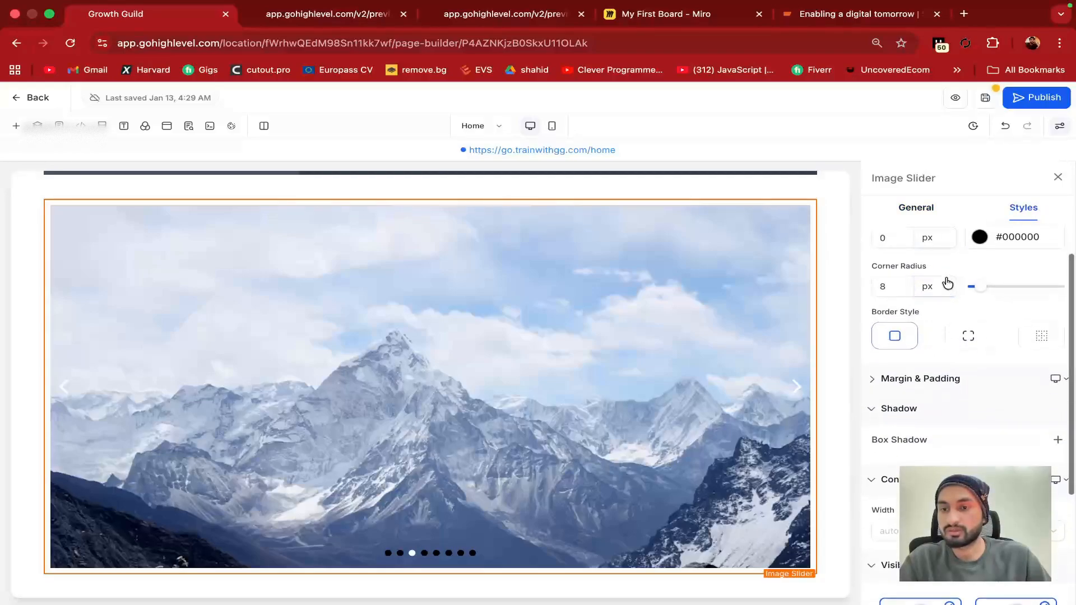
scroll(922, 242, "up", 1)
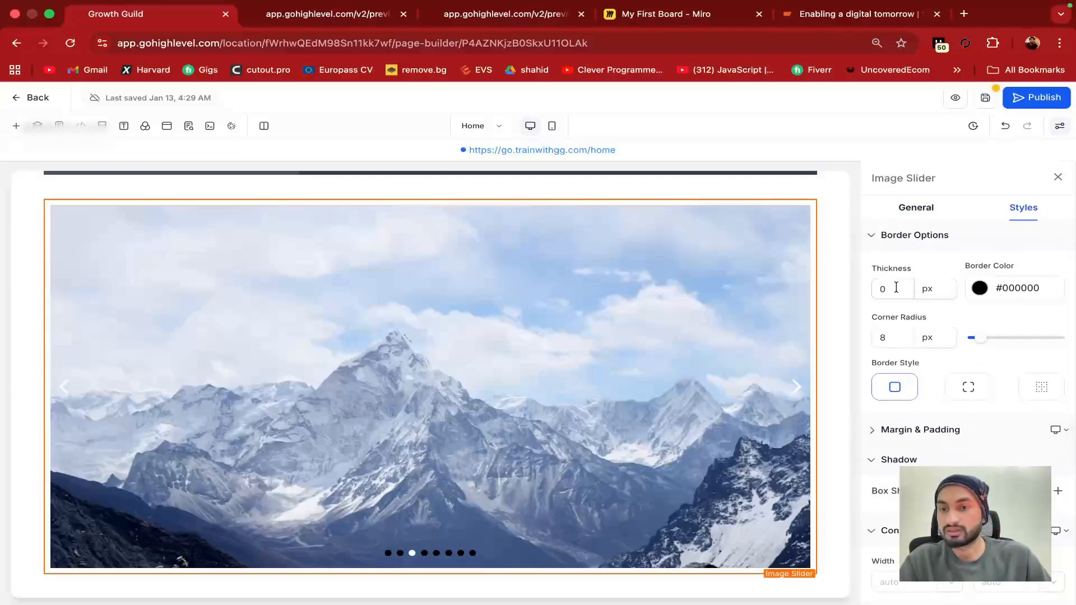
left_click(980, 289)
left_click(967, 346)
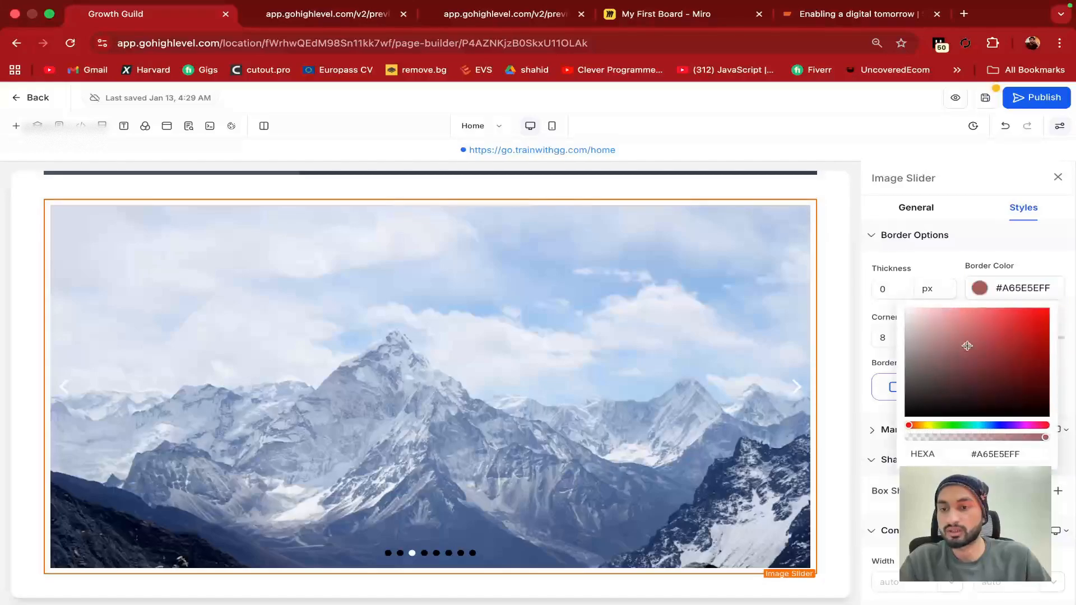
left_click(856, 328)
Round the slider's corners to 44 px and expand the Margin & Padding settings
scroll(930, 325, "down", 1)
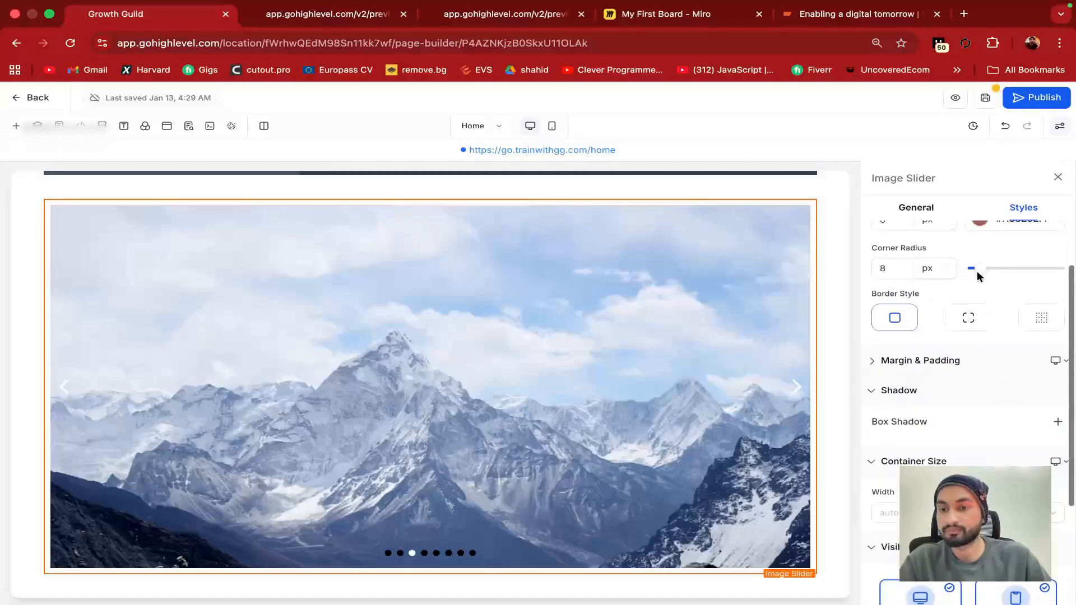
left_click_drag(992, 272, 1010, 269)
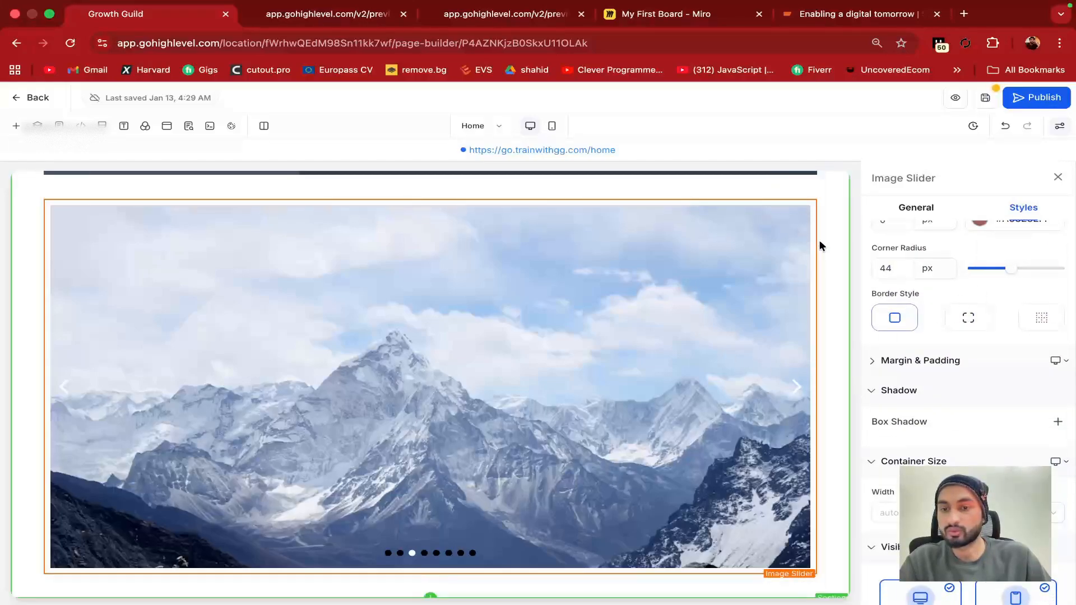
scroll(886, 377, "down", 2)
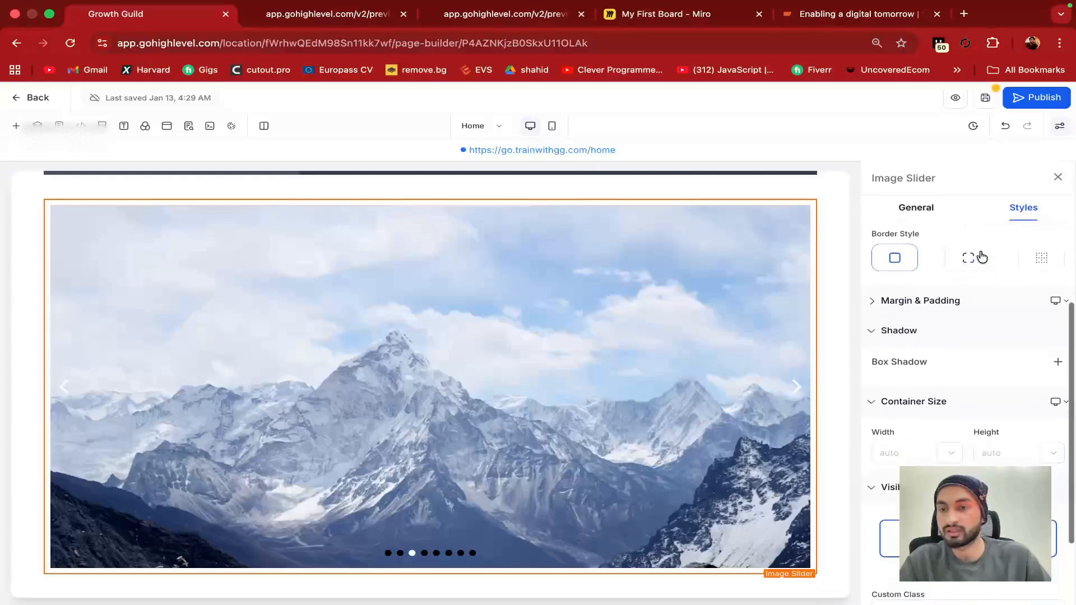
scroll(894, 385, "down", 1)
left_click(934, 270)
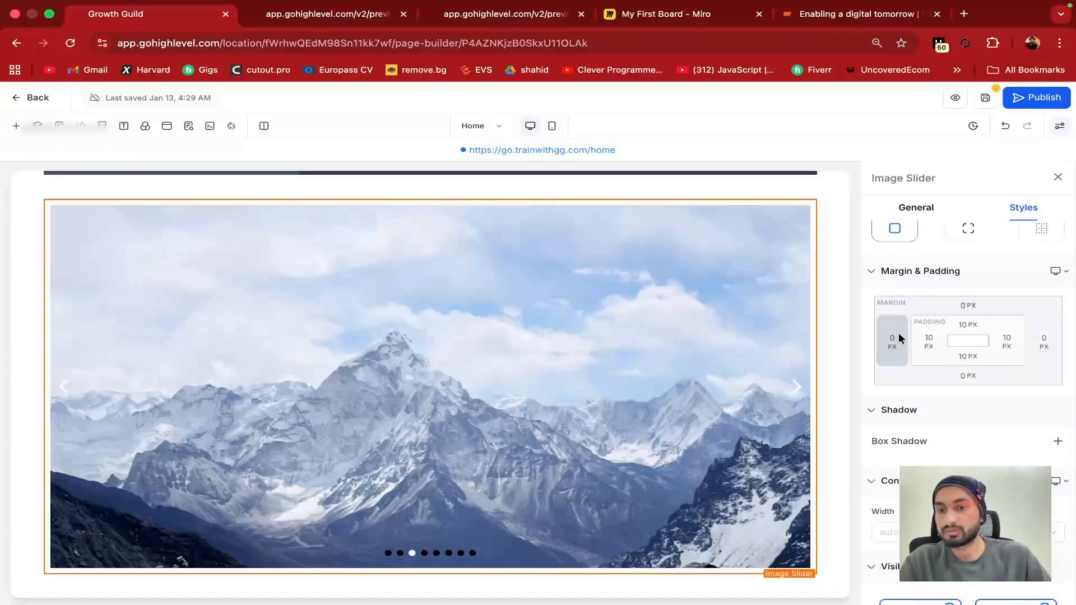
scroll(903, 421, "down", 5)
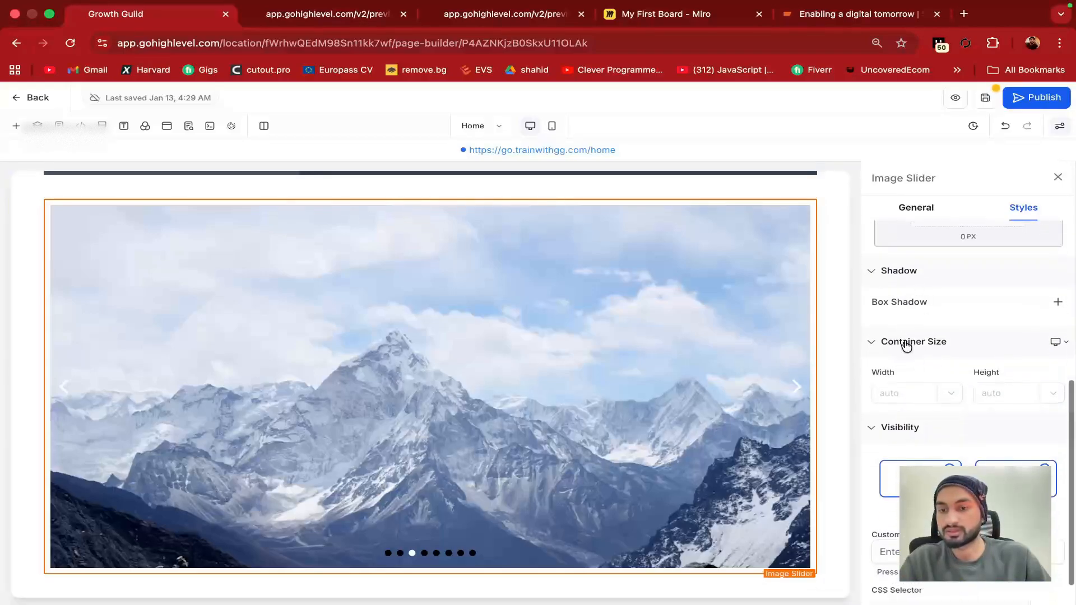
scroll(916, 442, "down", 2)
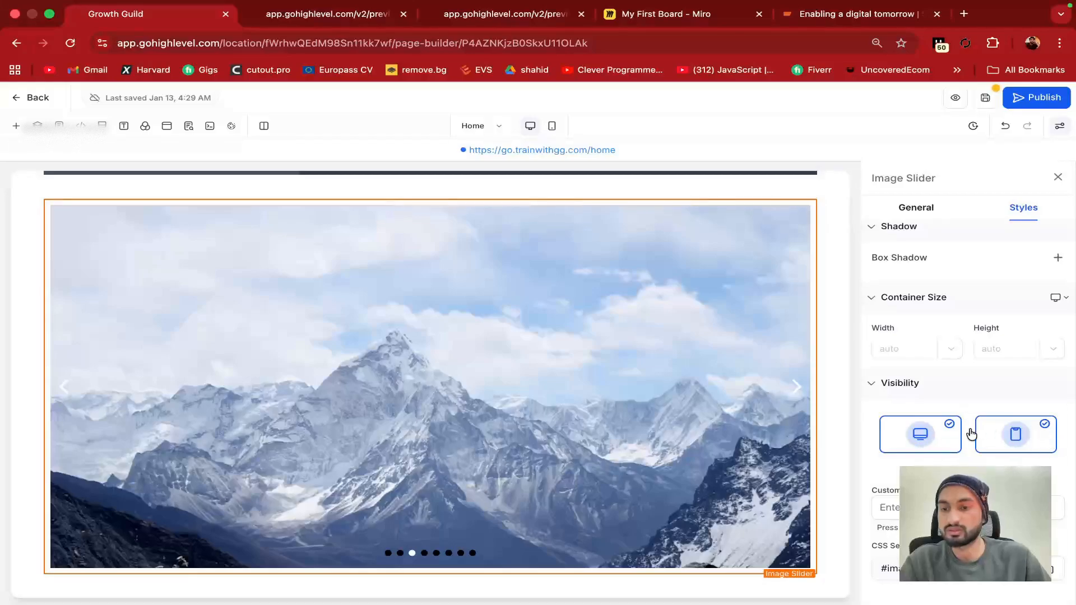
Drag a three-card Testimonials block from Quick Add Media elements beneath the image slider
left_click(1058, 177)
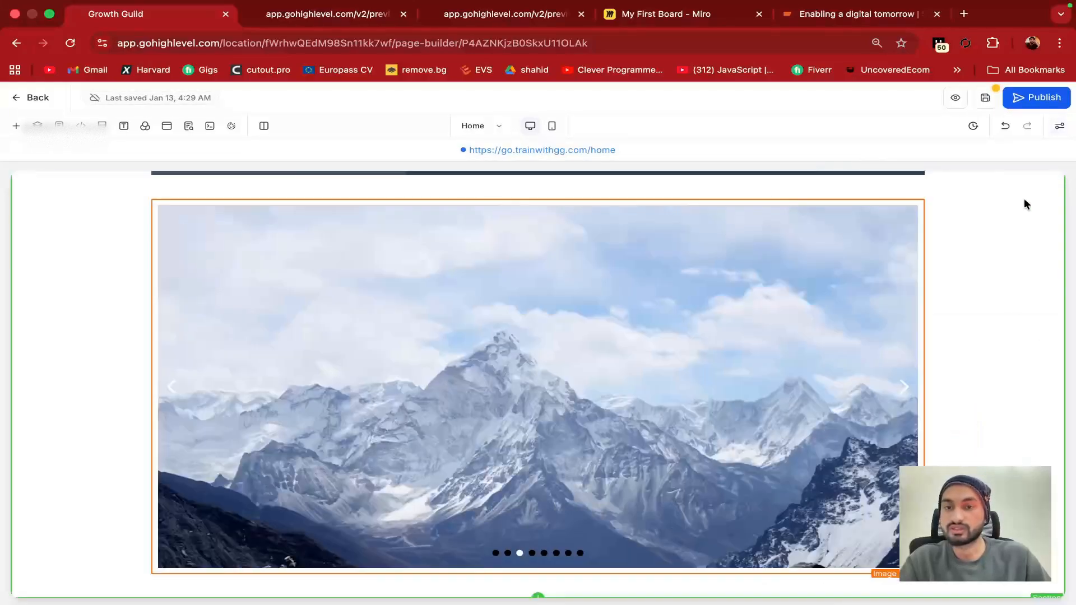
left_click(537, 578)
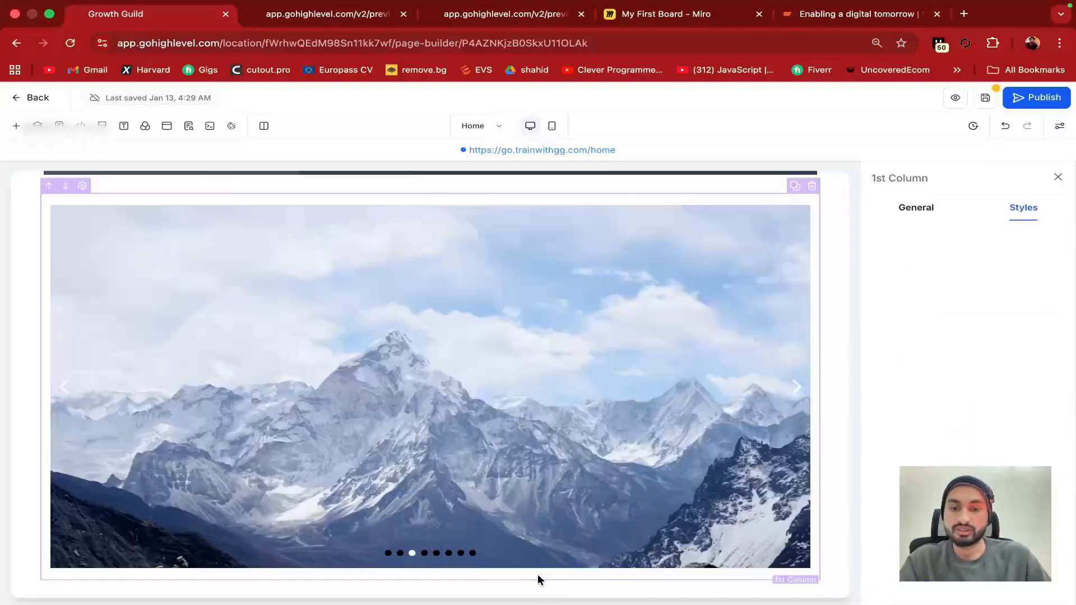
left_click(428, 597)
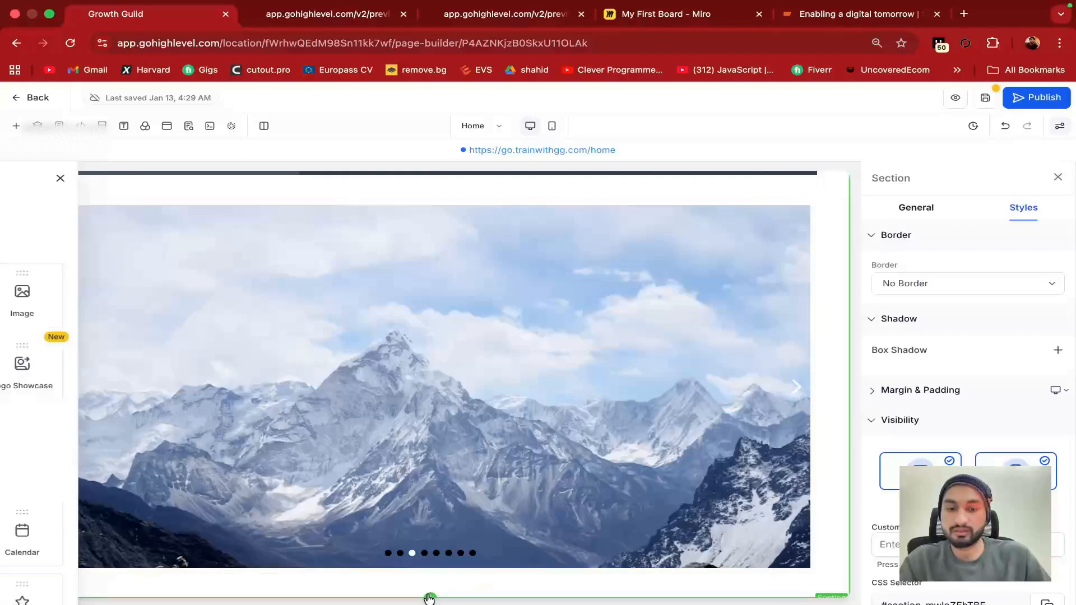
scroll(297, 423, "down", 1)
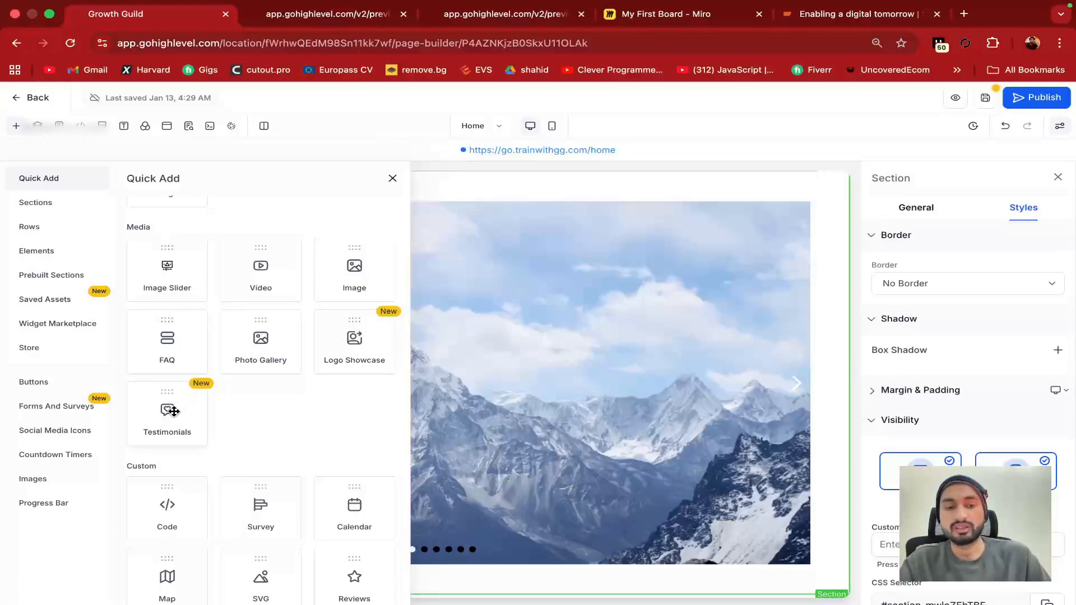
scroll(173, 412, "down", 1)
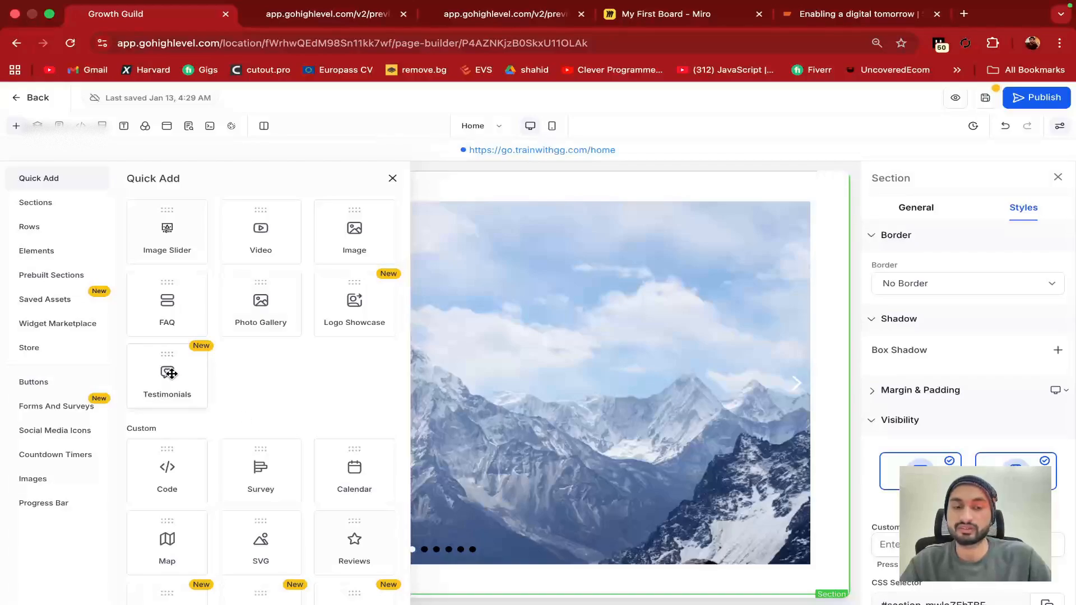
left_click_drag(171, 373, 537, 412)
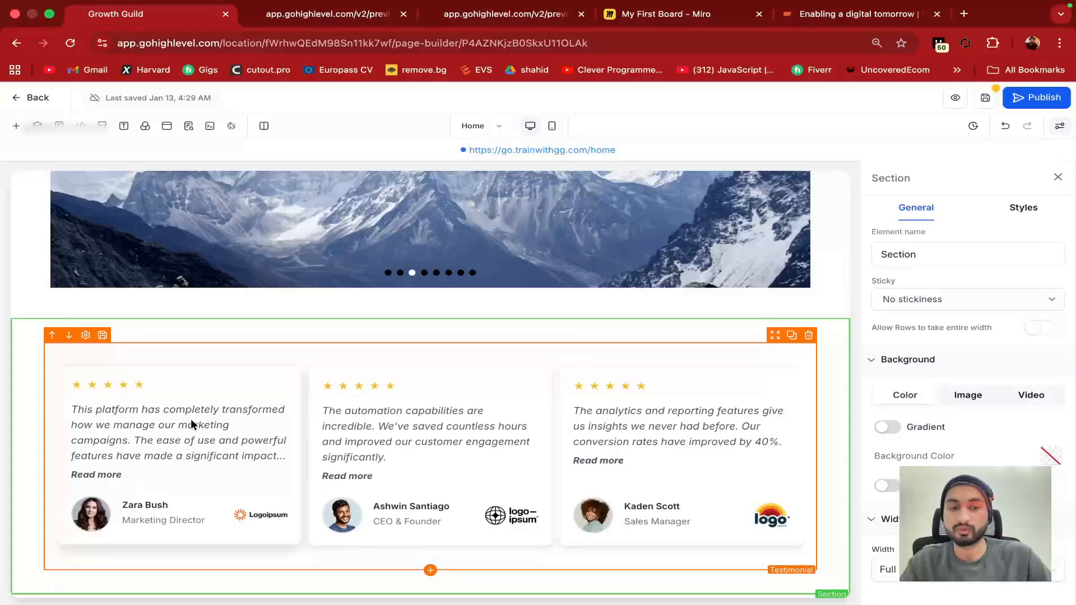
Select the testimonials block and review its General and Styles settings
left_click(162, 422)
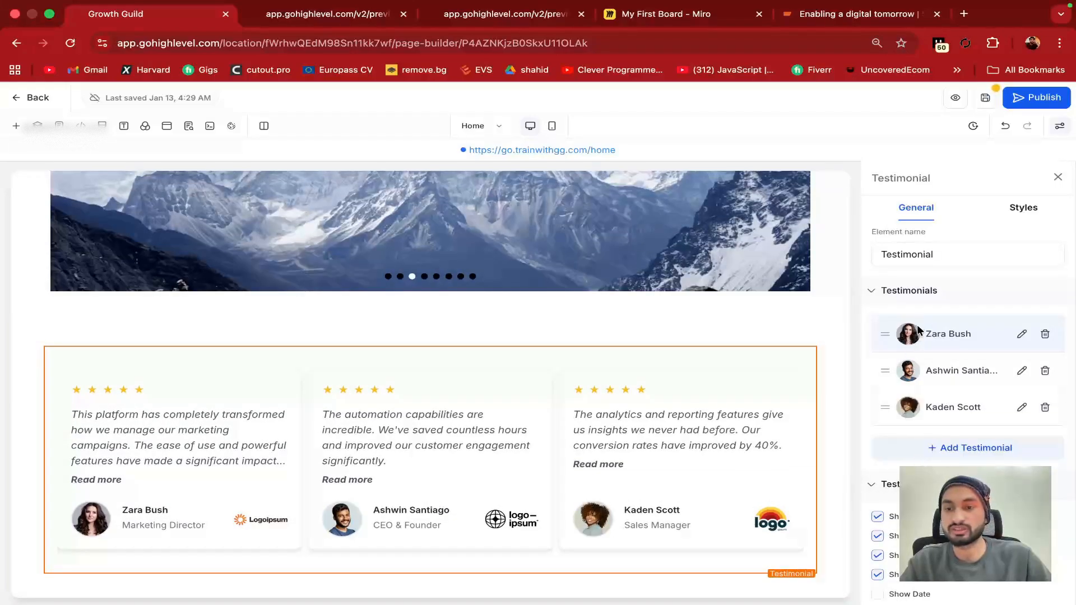
scroll(926, 441, "down", 5)
scroll(926, 441, "down", 3)
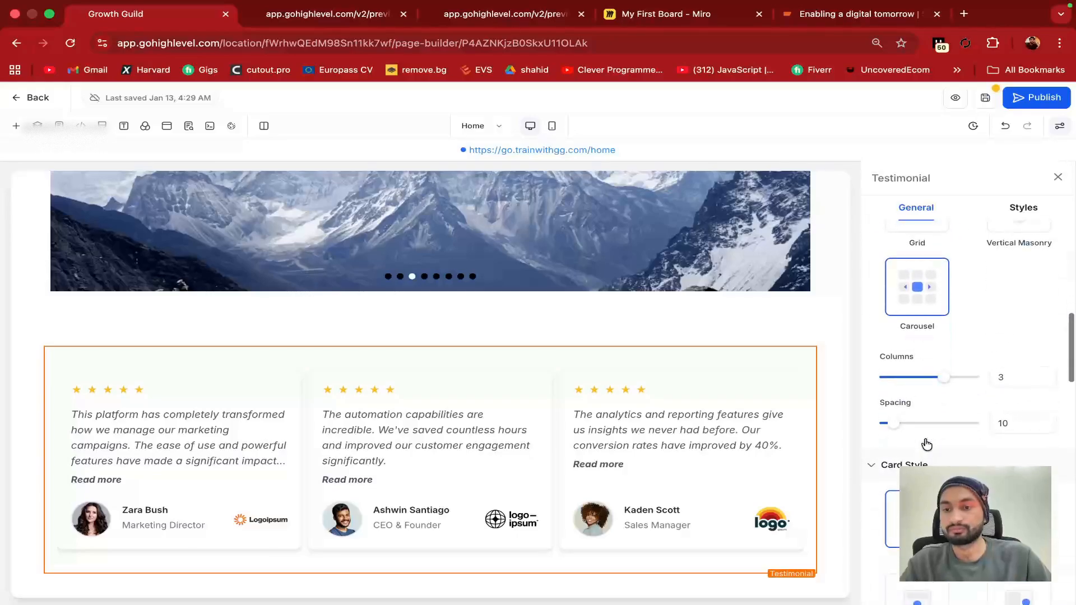
scroll(926, 443, "up", 7)
left_click(1023, 207)
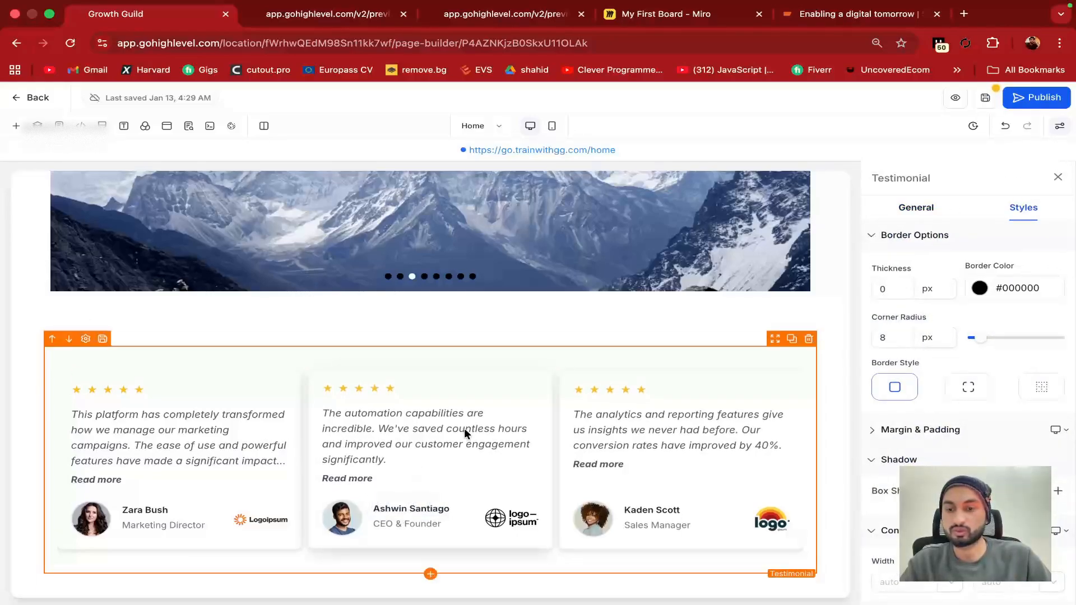
scroll(931, 280, "down", 4)
scroll(893, 237, "up", 4)
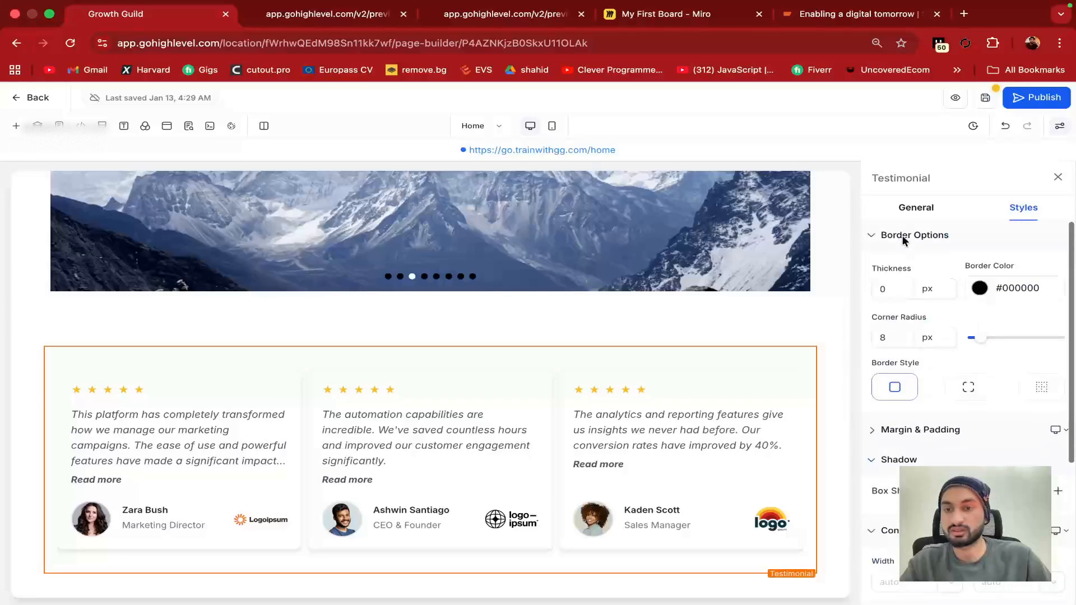
left_click(916, 208)
scroll(922, 440, "down", 4)
scroll(924, 432, "up", 5)
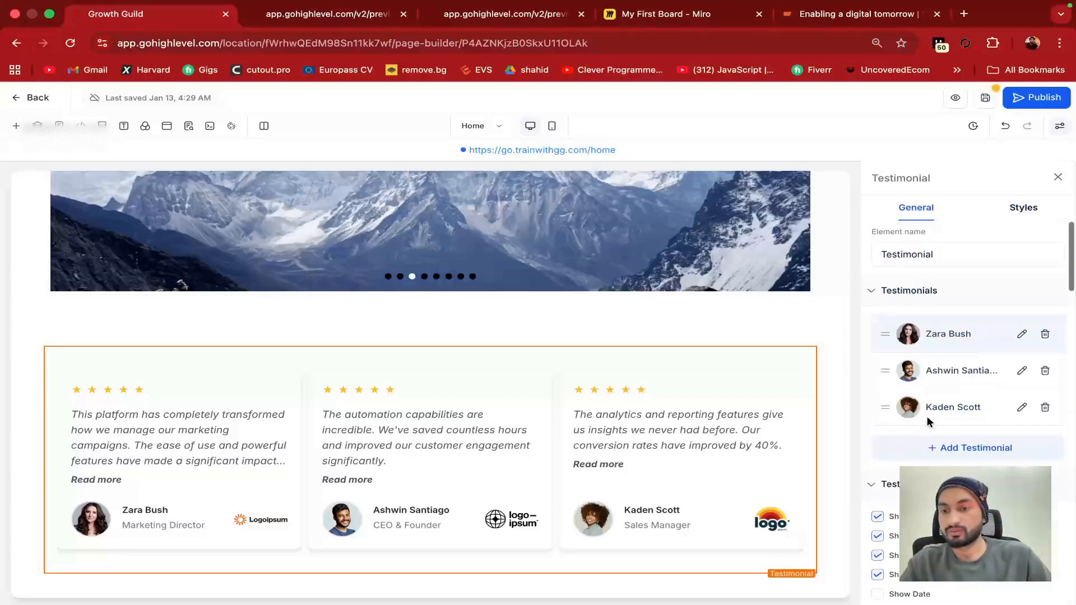
Open the first testimonial's edit form, leaving its review text unchanged
left_click(1022, 335)
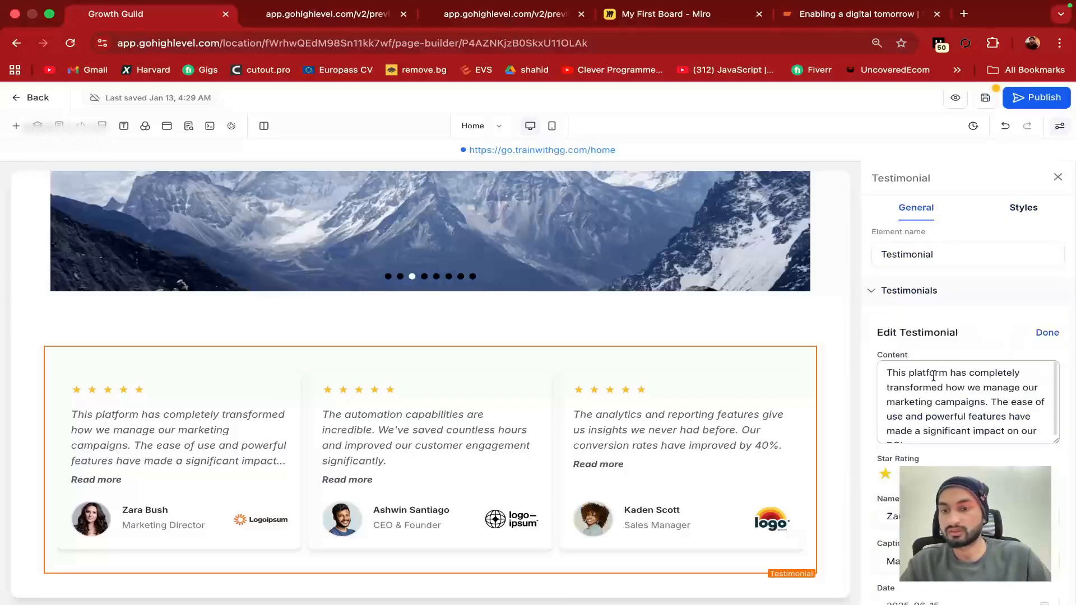
left_click(951, 416)
type("cdscsdc")
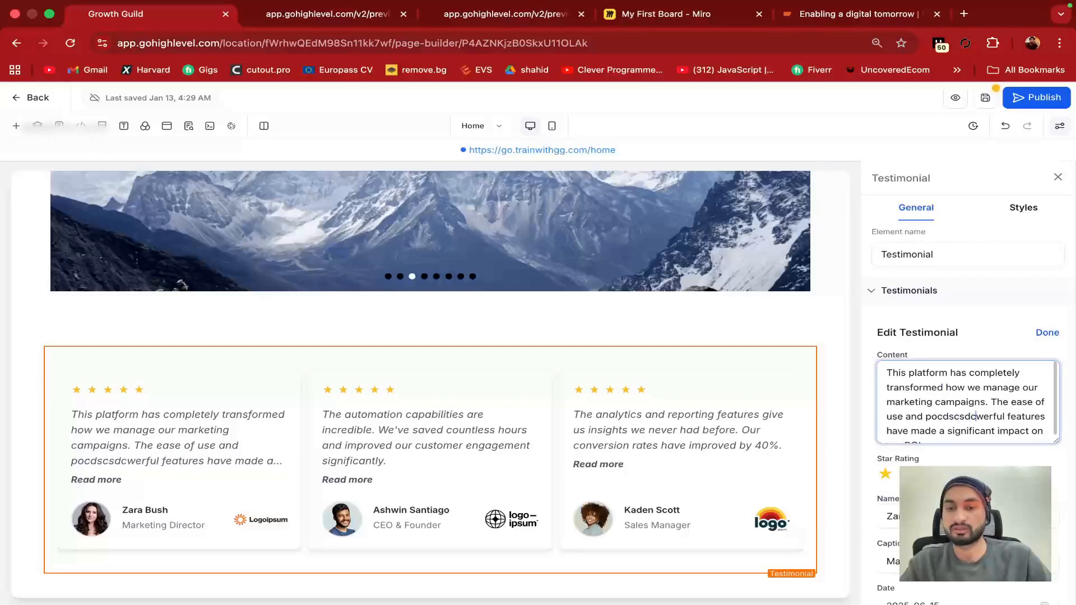
key("BackSpace")
key("BackSpace")
key("BackSpace")
key("BackSpace")
key("BackSpace")
key("BackSpace")
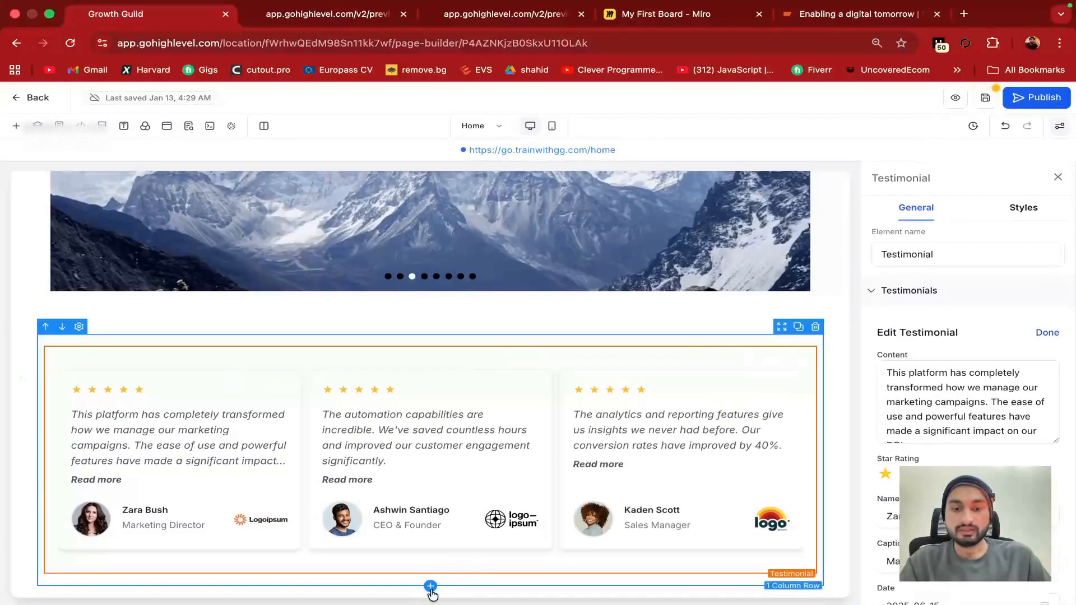
Add a Calendar element below the testimonials and select it
left_click(429, 597)
scroll(276, 418, "down", 3)
scroll(276, 416, "up", 2)
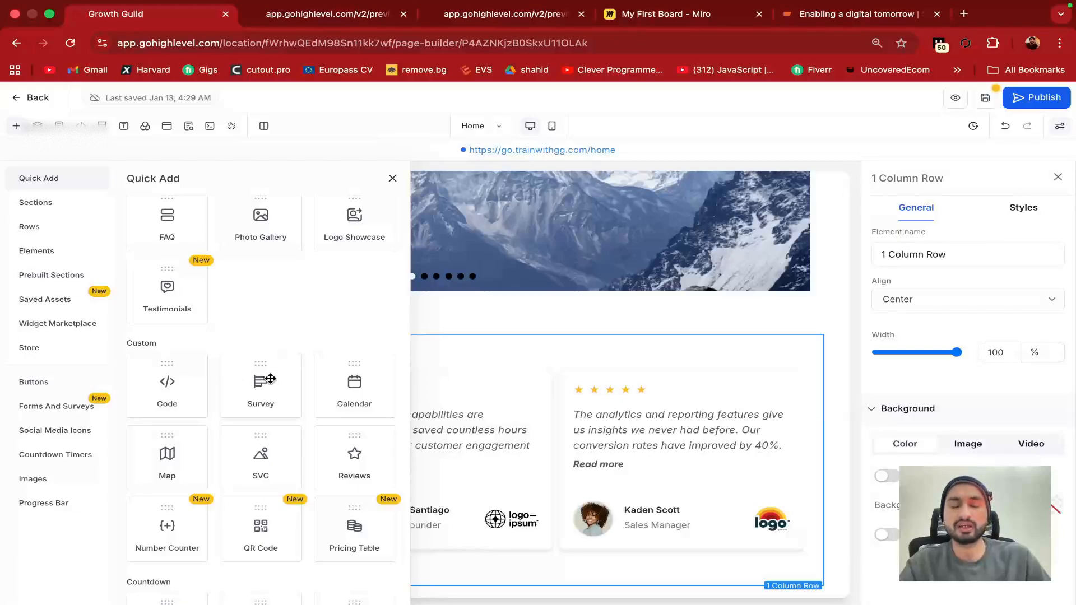
left_click(348, 363)
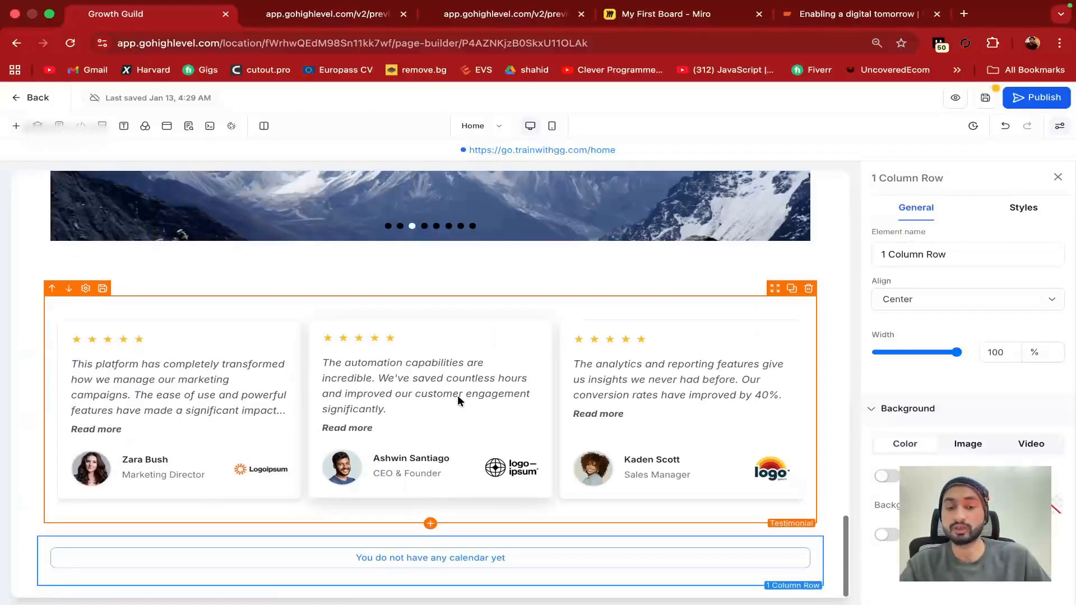
left_click(432, 557)
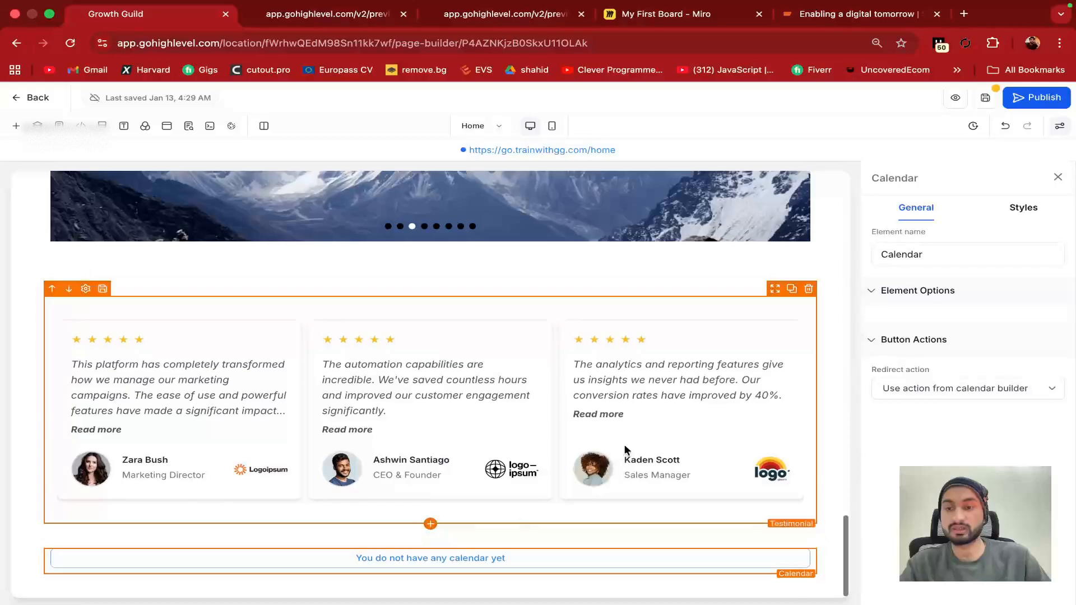
Link the calendar to the 30-minute General Dentistry Normal calendar showing January 2026 slots
left_click(937, 315)
left_click(500, 319)
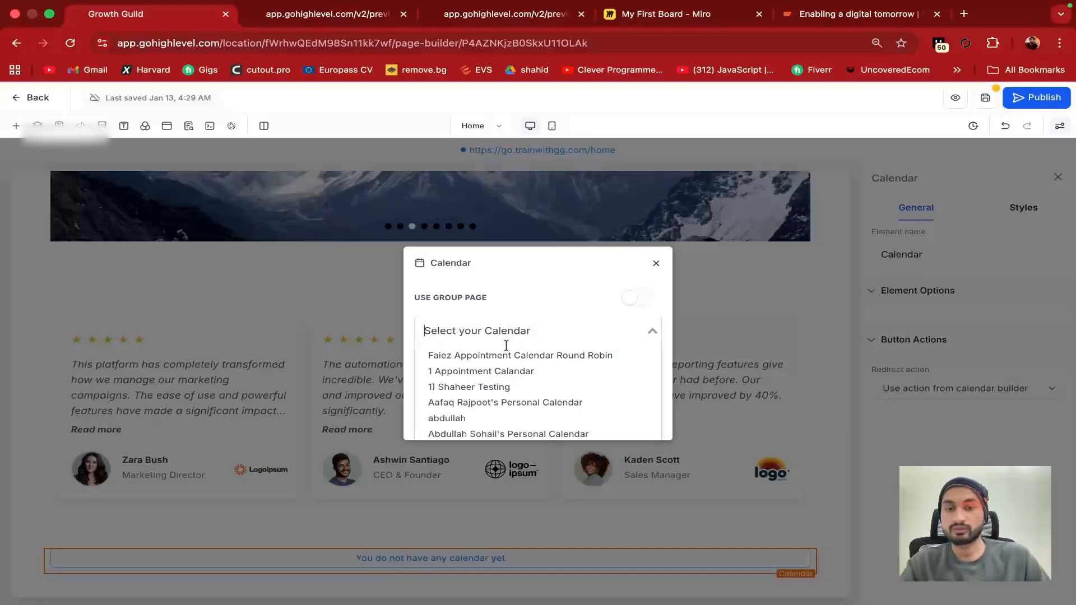
scroll(470, 416, "down", 2)
scroll(470, 416, "down", 2)
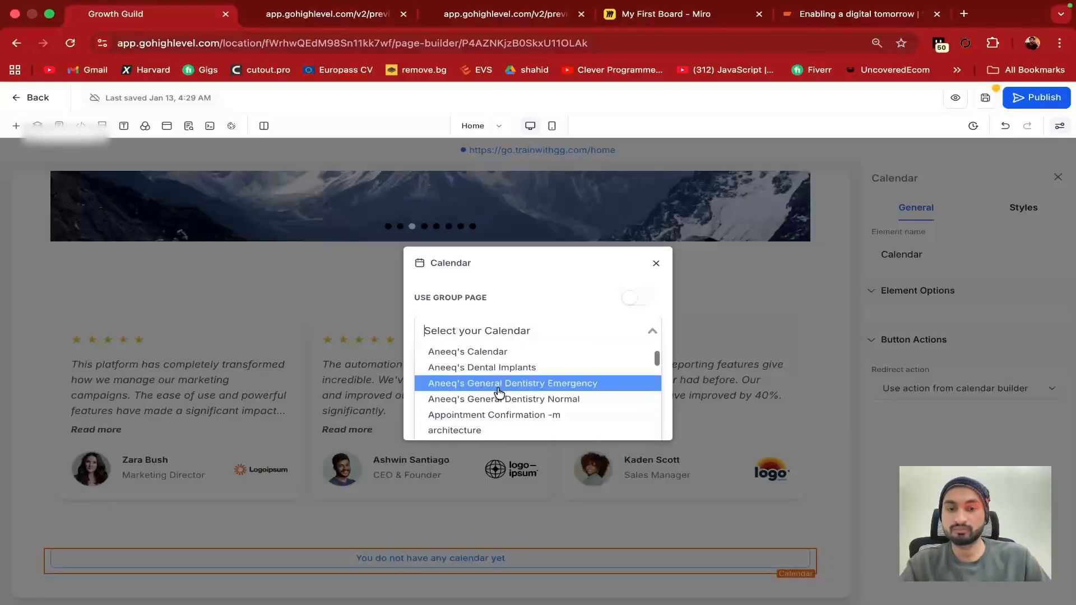
left_click(505, 398)
scroll(515, 397, "down", 10)
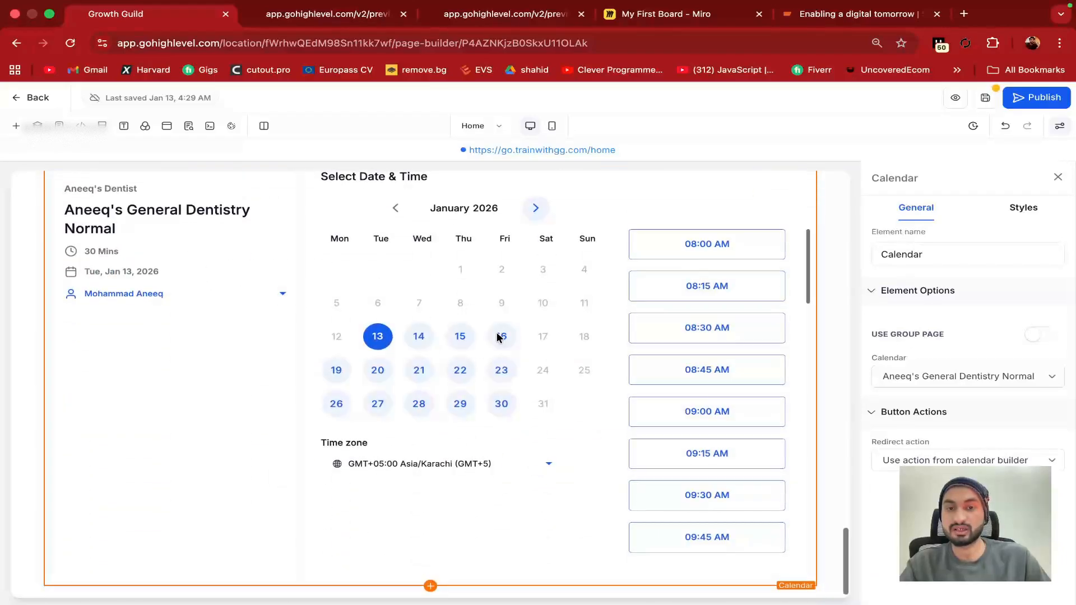
scroll(319, 310, "up", 2)
scroll(586, 333, "down", 1)
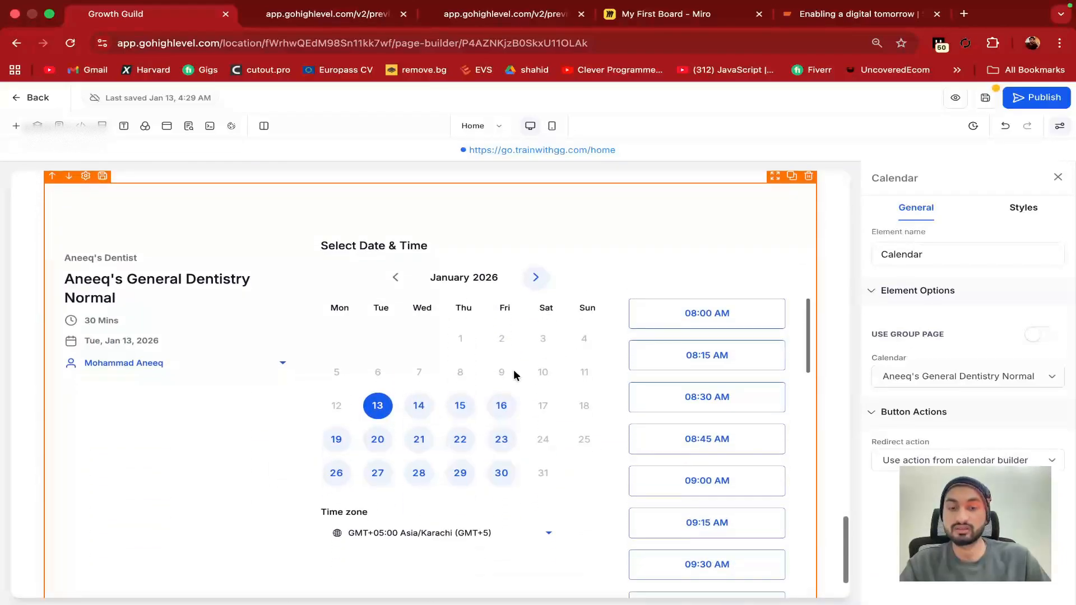
scroll(613, 268, "down", 2)
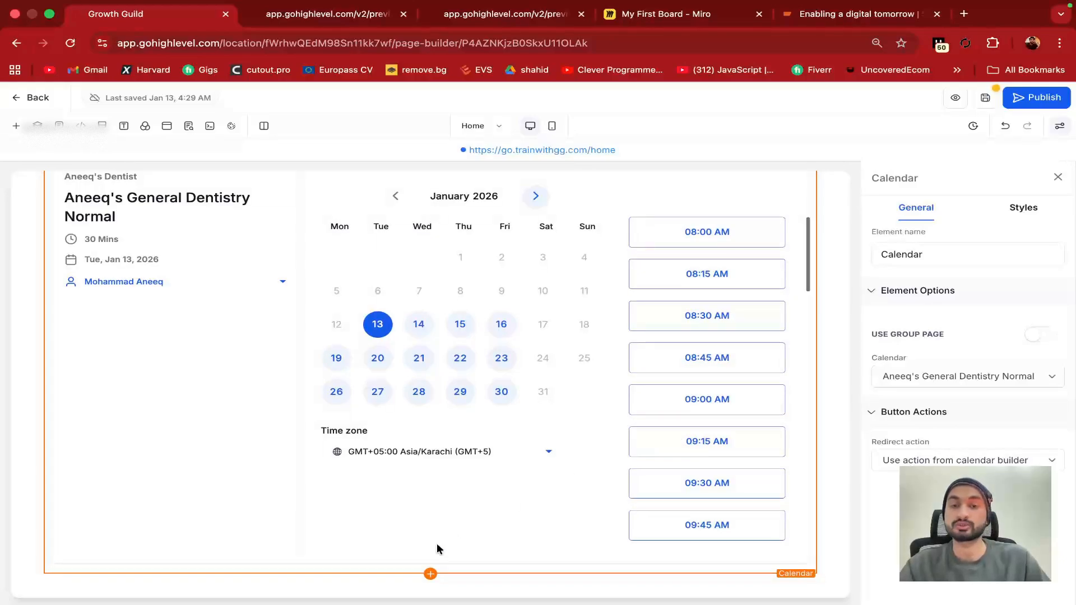
Place a Google map centred on New York below the calendar
left_click(430, 573)
scroll(252, 378, "down", 2)
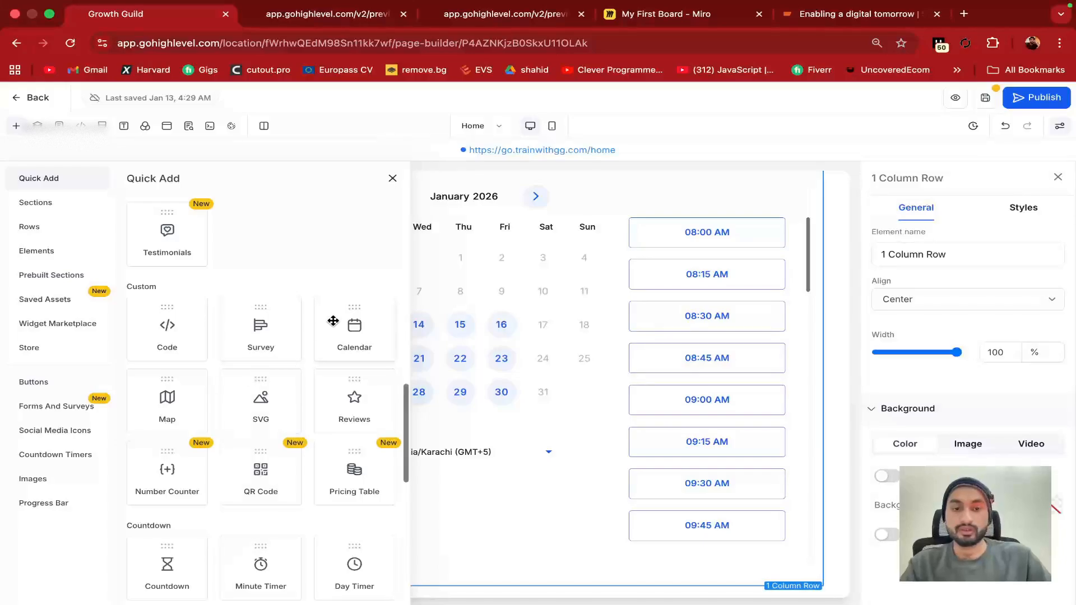
left_click_drag(161, 402, 471, 540)
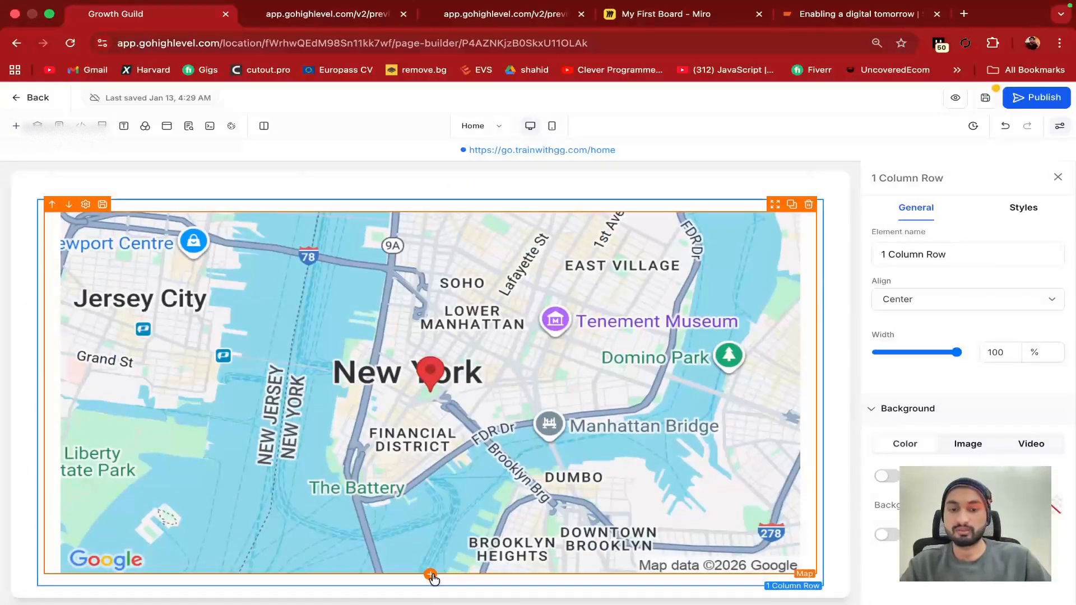
Add a Number Counter showing 100 beneath the map
left_click(430, 574)
scroll(264, 426, "down", 2)
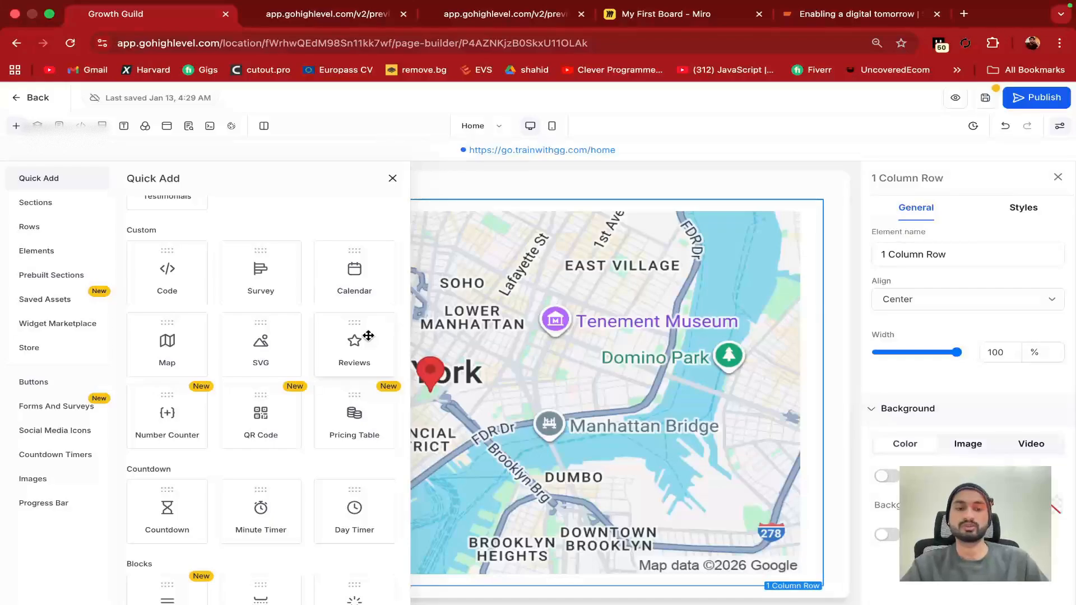
left_click(168, 414)
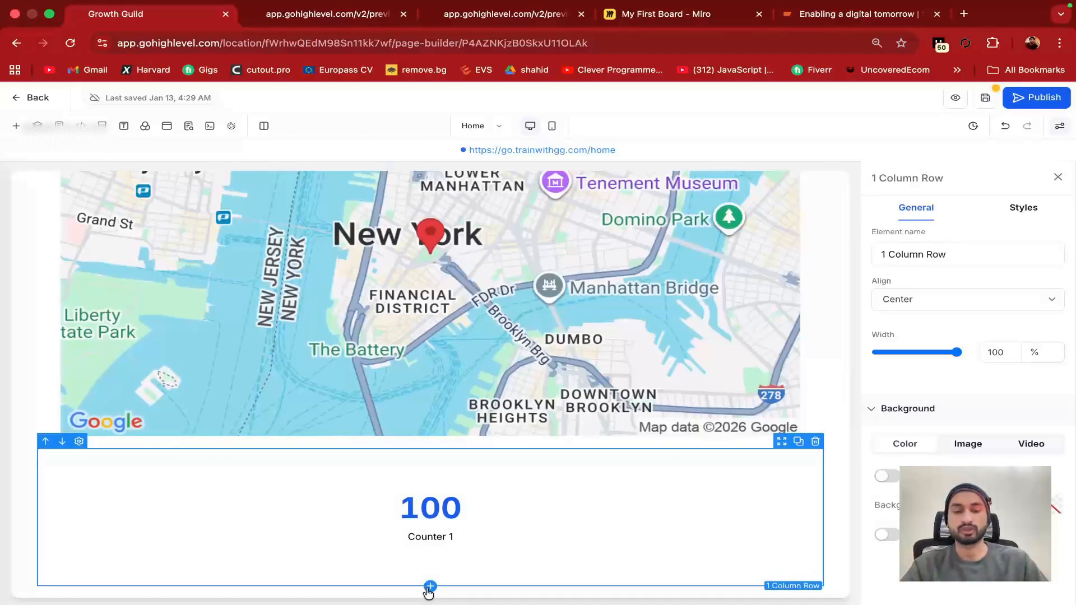
Add a Countdown timer below the number counter
left_click(429, 587)
scroll(298, 456, "down", 1)
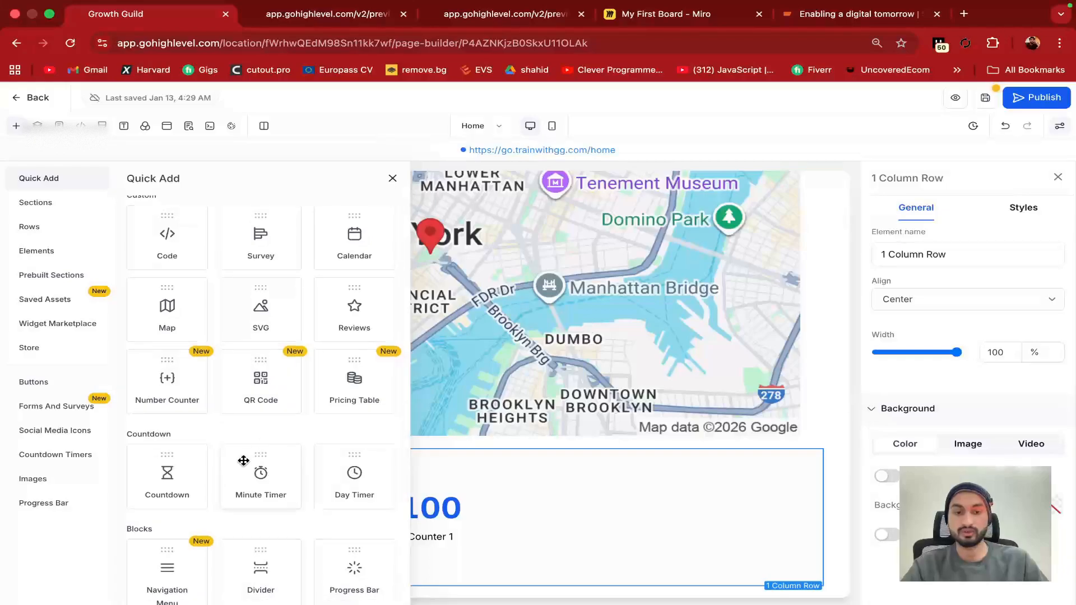
left_click(166, 472)
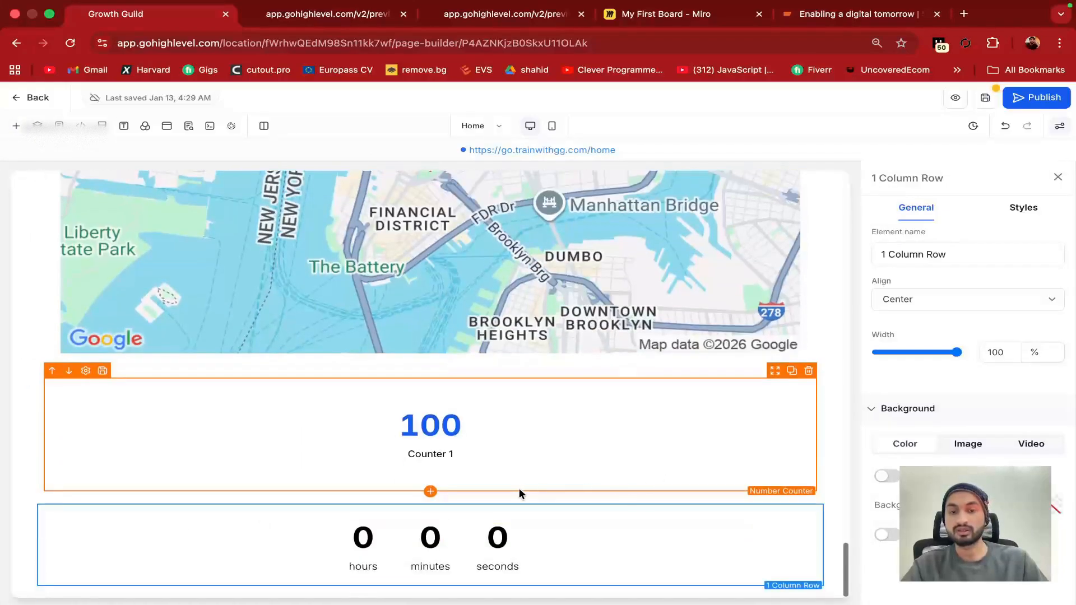
Set the countdown's end date to 2026-01-15, leaving about 2 days remaining
left_click(369, 544)
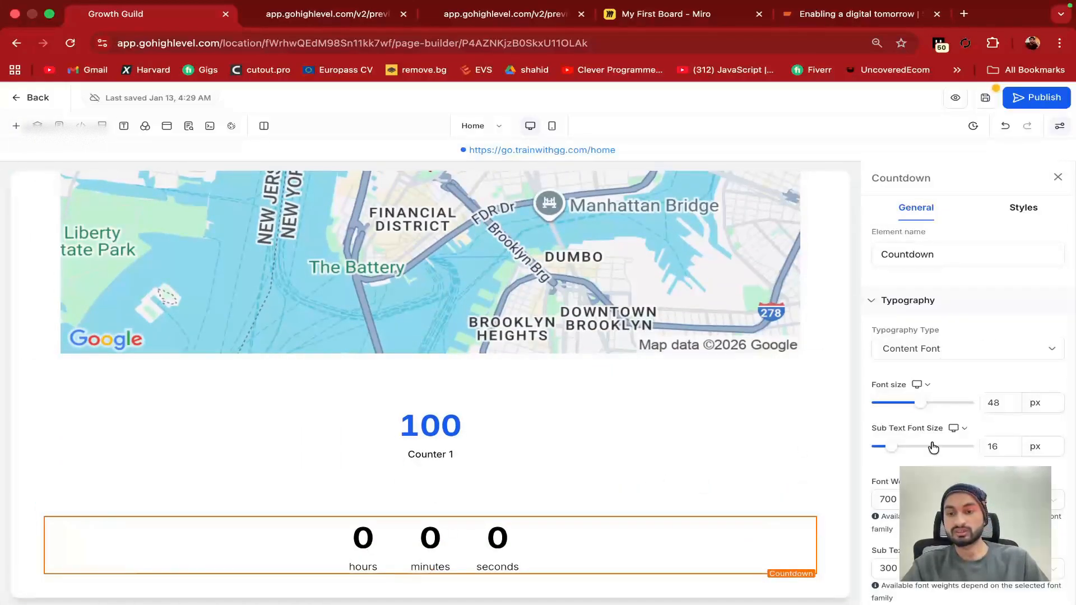
scroll(933, 447, "down", 10)
scroll(926, 351, "up", 2)
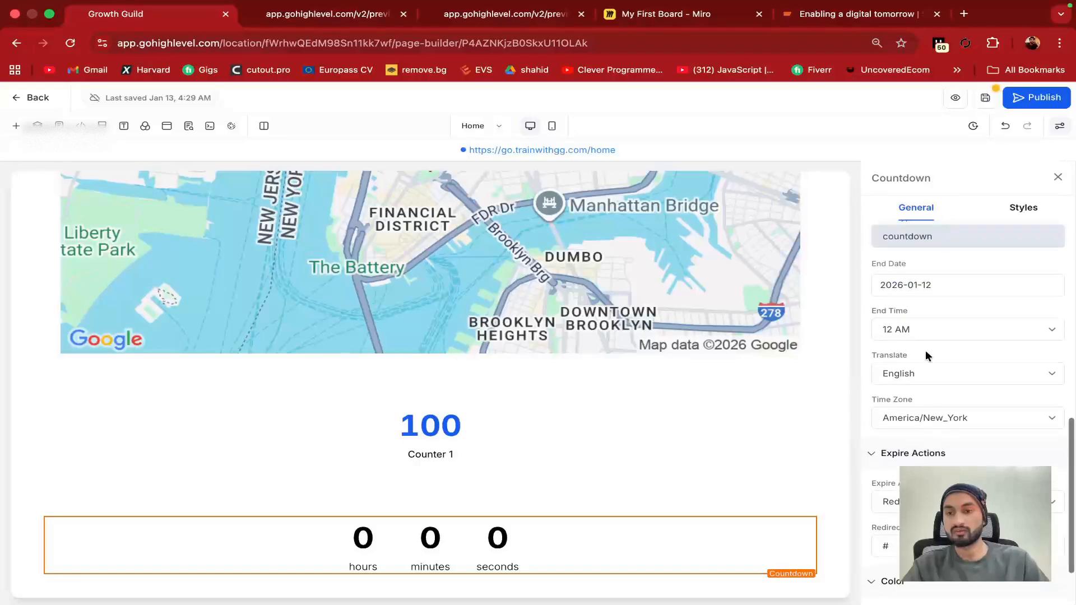
left_click(916, 284)
scroll(928, 285, "up", 1)
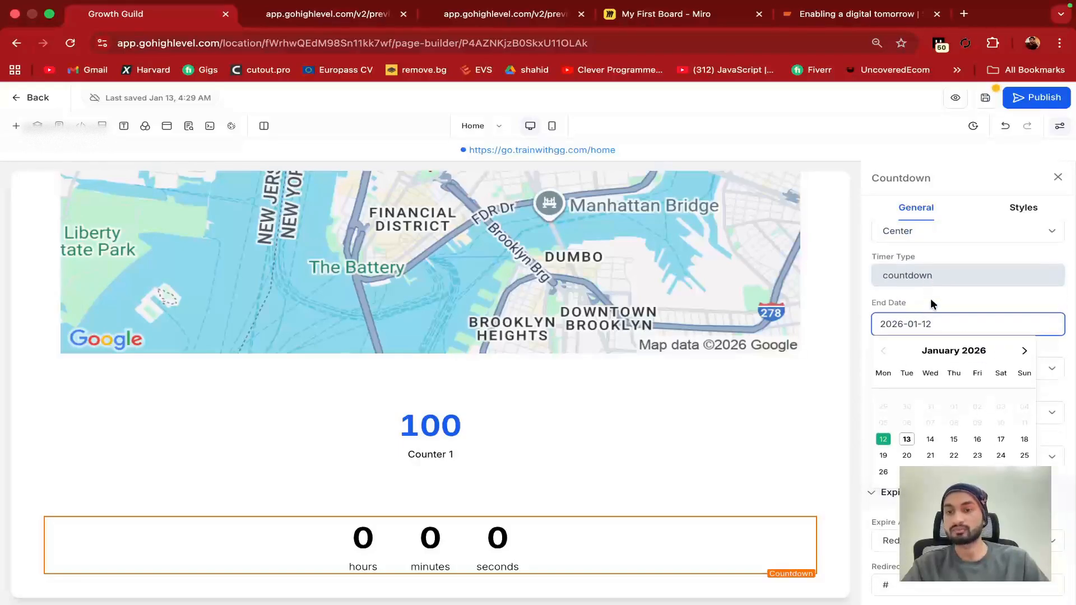
scroll(932, 297, "up", 1)
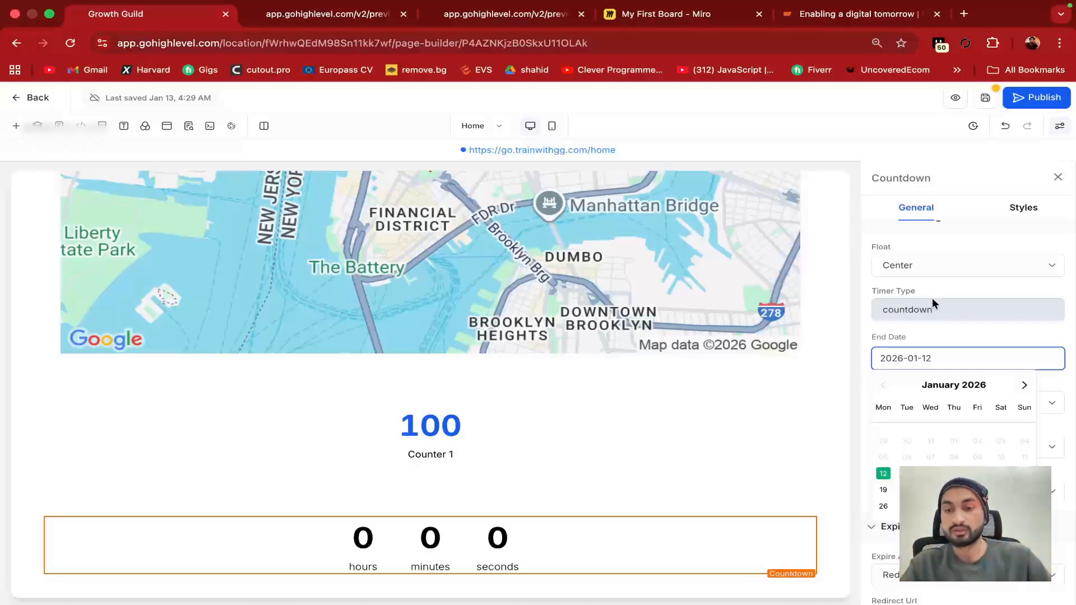
left_click(953, 474)
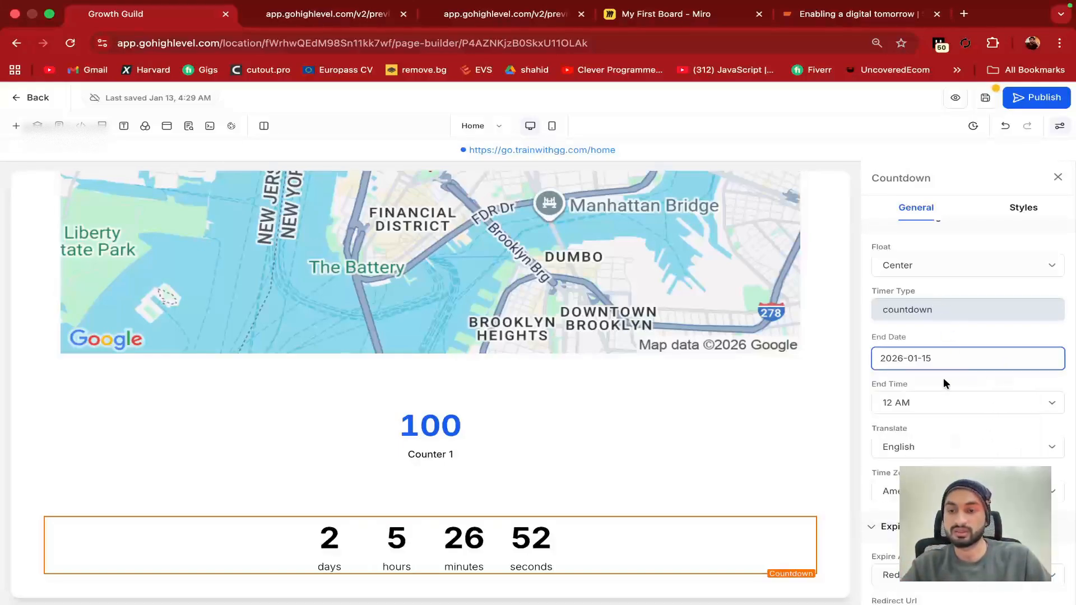
scroll(925, 386, "down", 1)
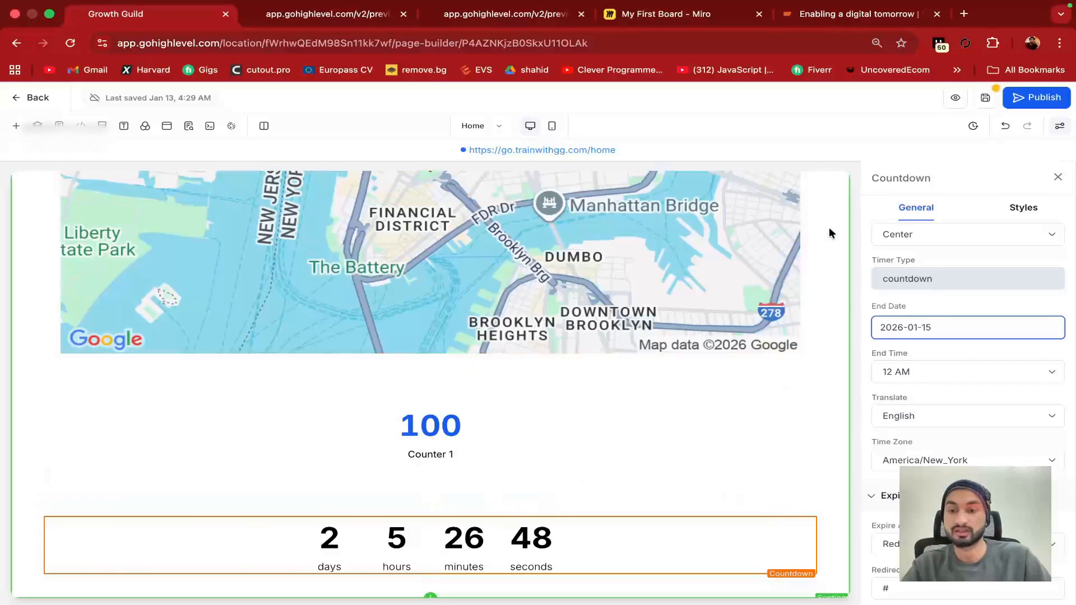
Add a Navigation Menu with Business Name, Home, About and Contact below the countdown
left_click(431, 575)
scroll(263, 439, "down", 1)
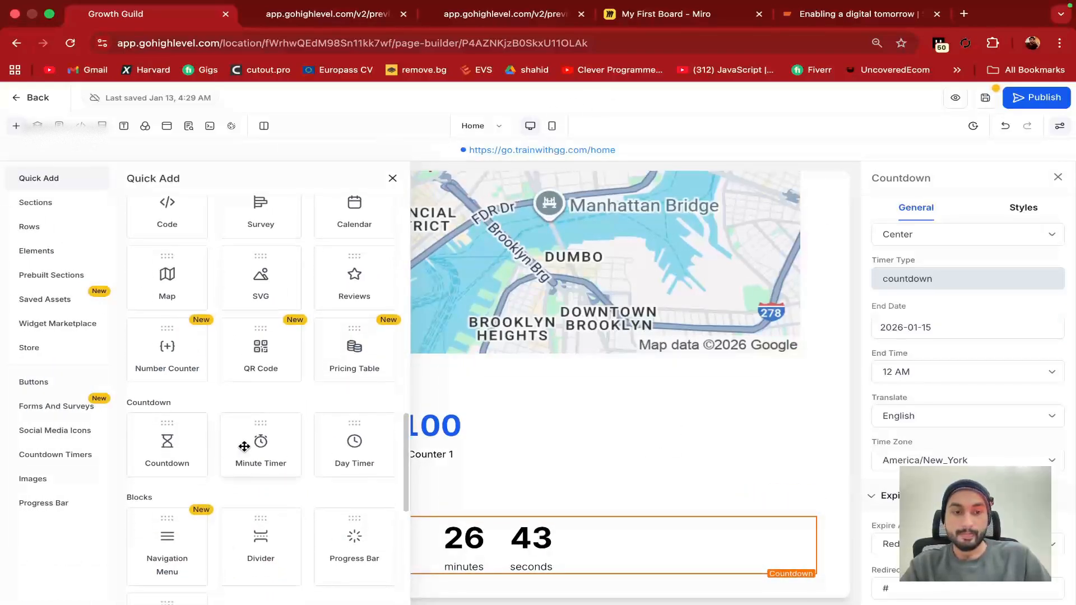
scroll(353, 442, "down", 4)
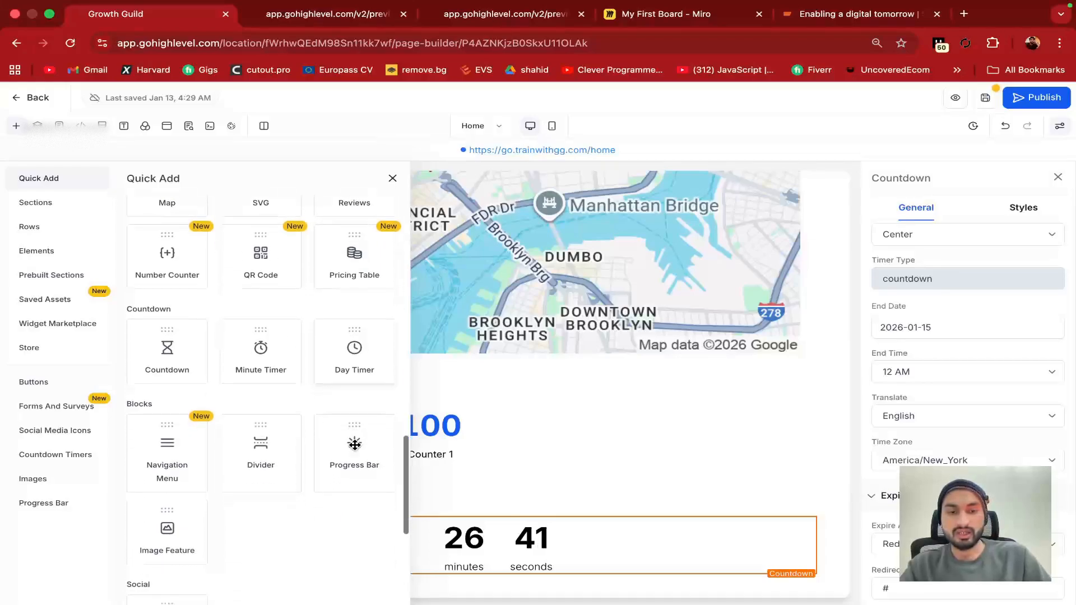
scroll(202, 484, "down", 5)
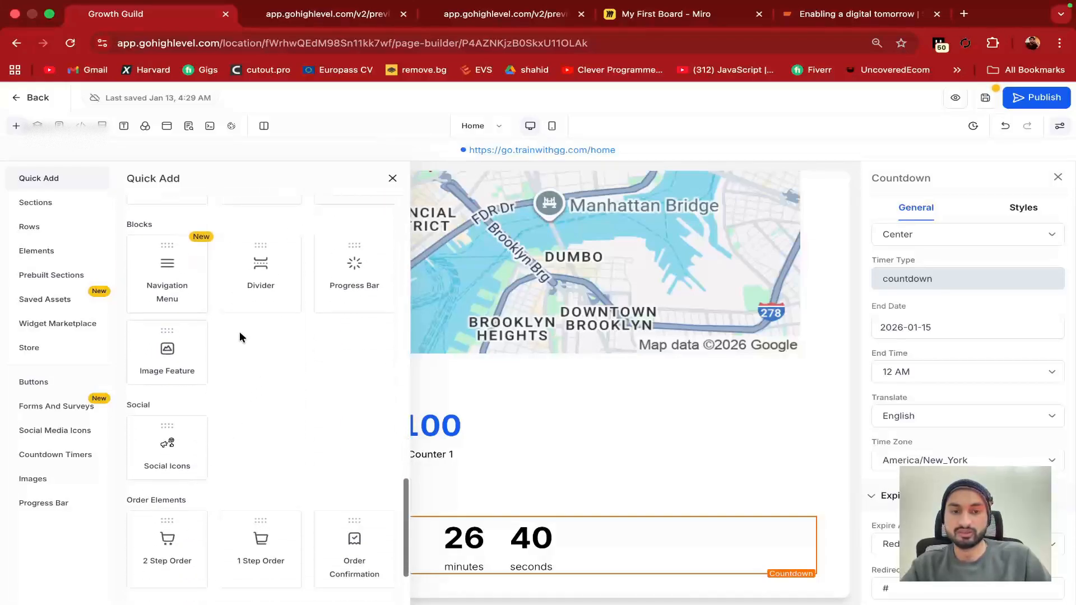
left_click(166, 269)
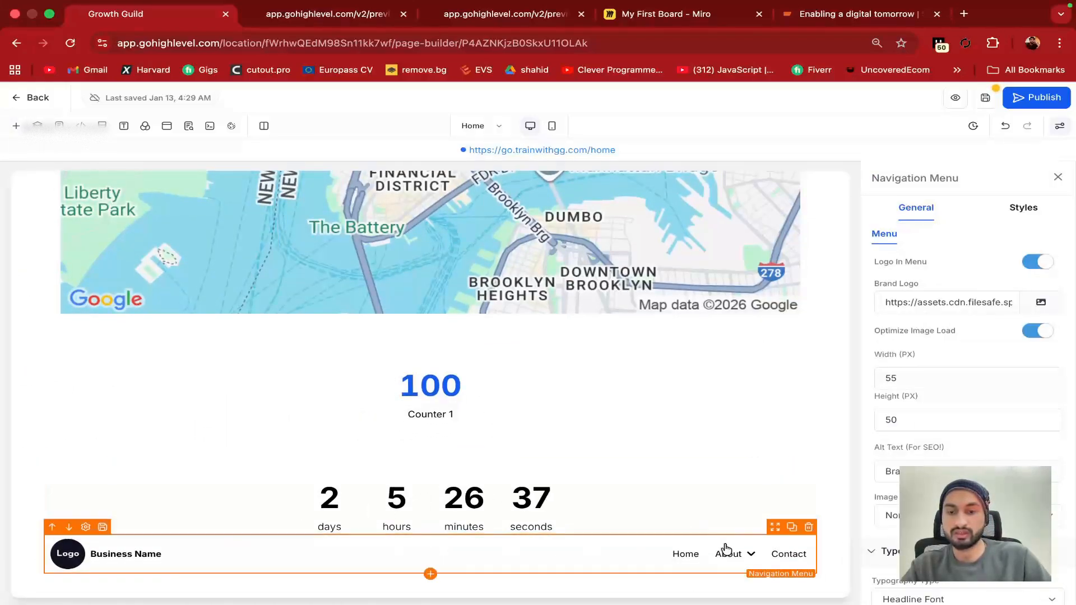
Compare with the systemsltd.com site's navigation and check the page preview
mouse_move(729, 554)
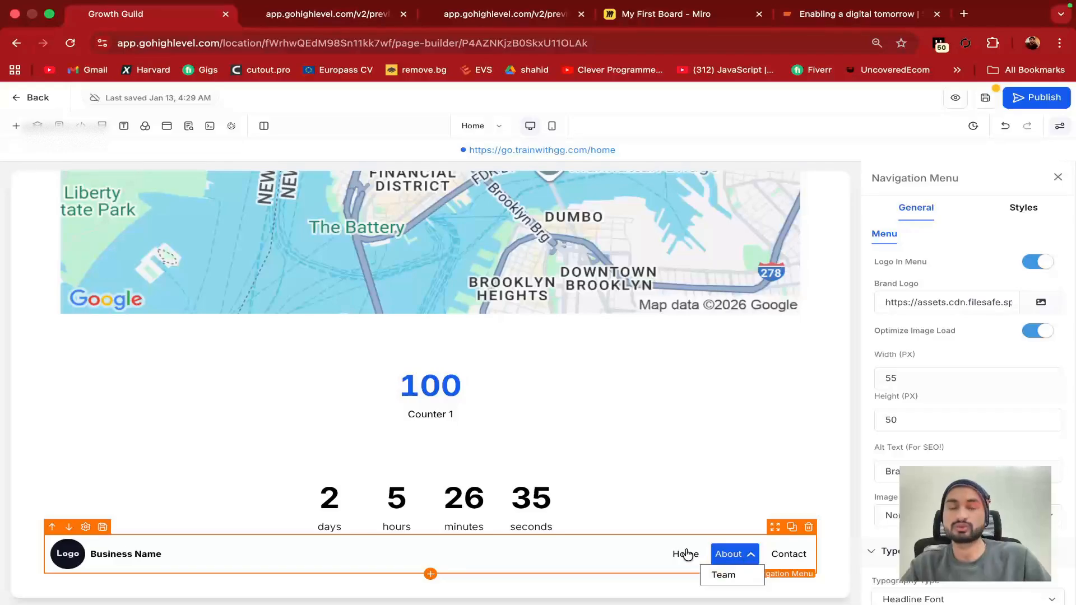
left_click(785, 16)
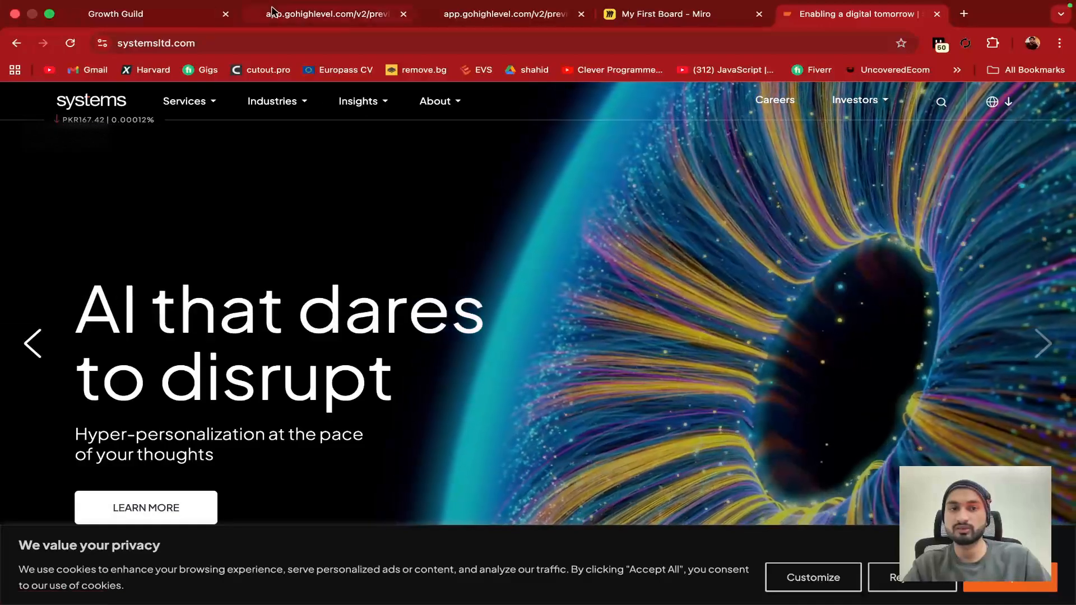
left_click(328, 14)
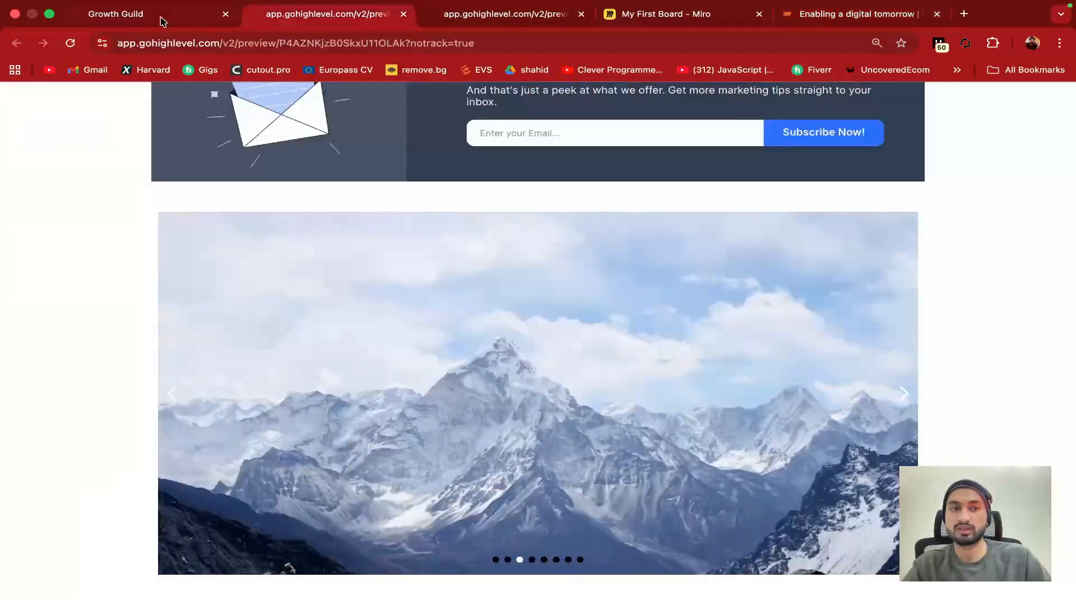
left_click(161, 17)
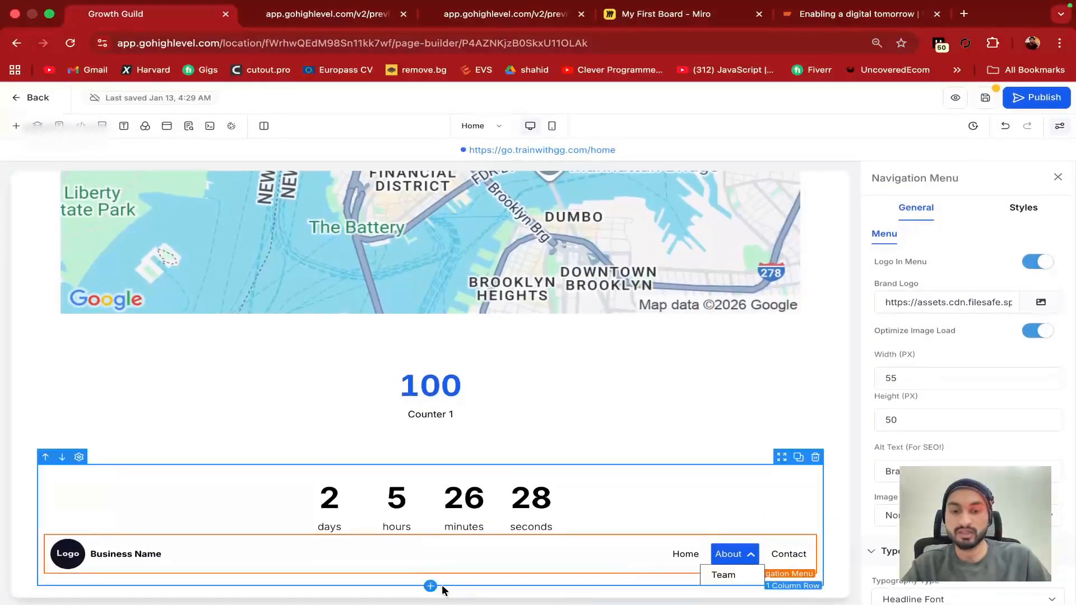
Add a 2 Step Order form with shipping fields below the row and select it
left_click(429, 586)
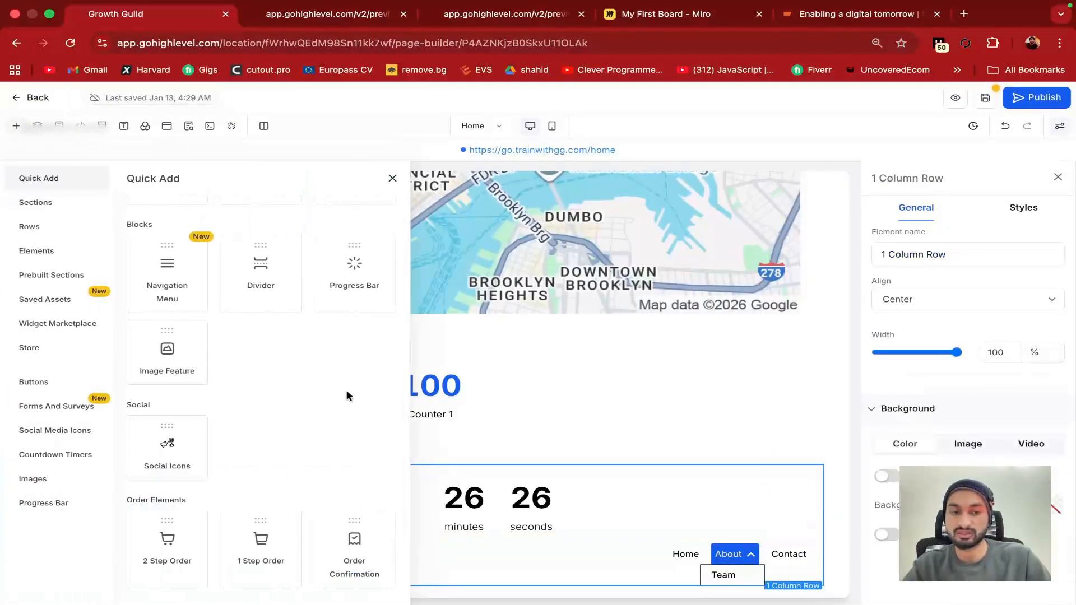
scroll(347, 392, "down", 1)
scroll(346, 395, "down", 3)
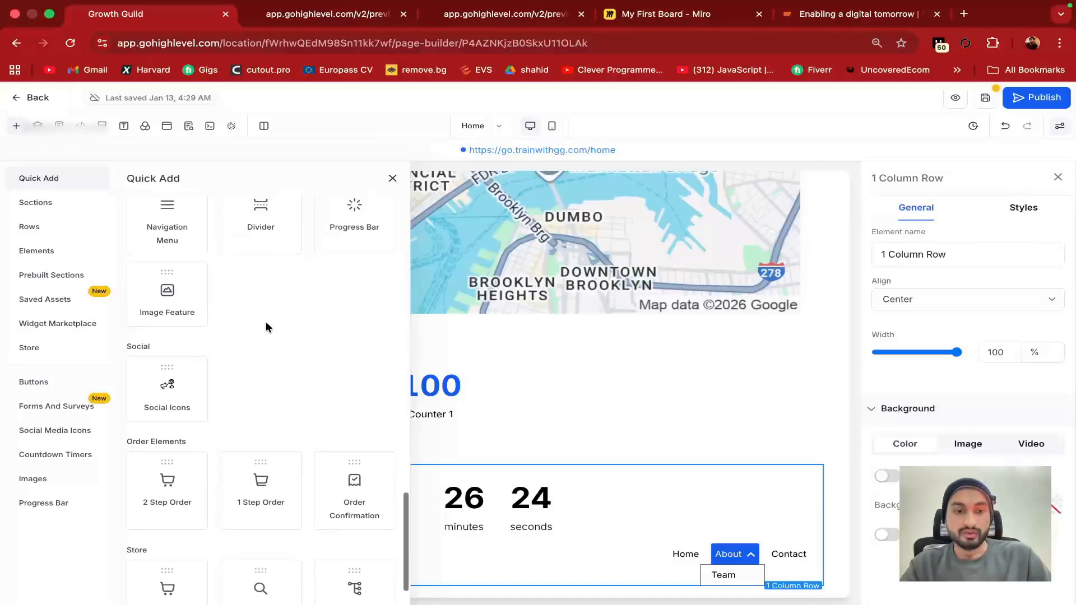
scroll(161, 336, "up", 1)
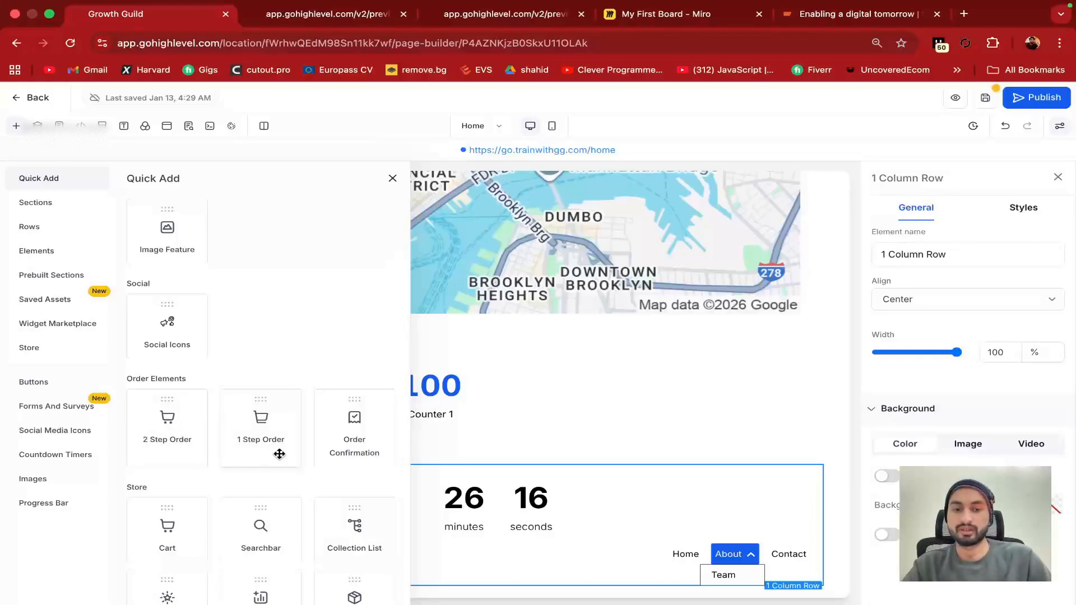
left_click_drag(193, 425, 581, 352)
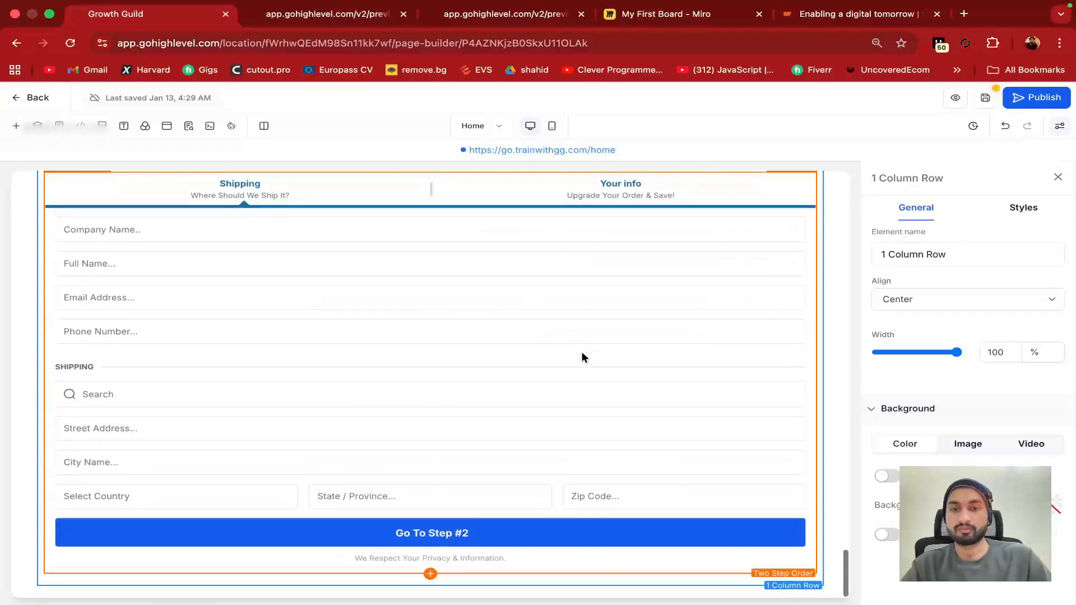
left_click(461, 533)
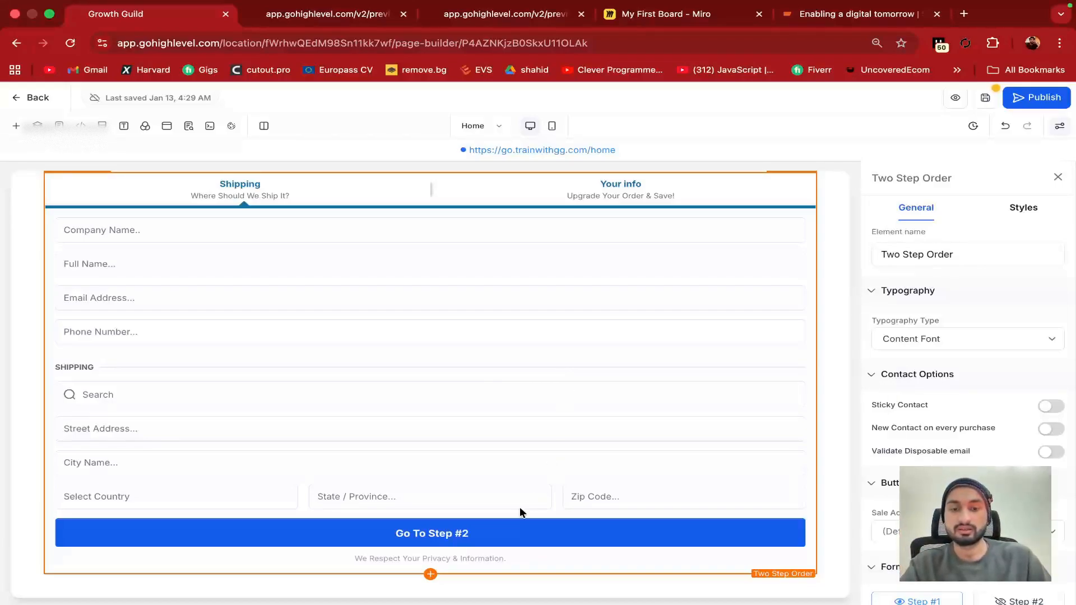
Add a 1 Step Order form with a $99 total and Complete Order button
left_click(430, 574)
left_click(262, 433)
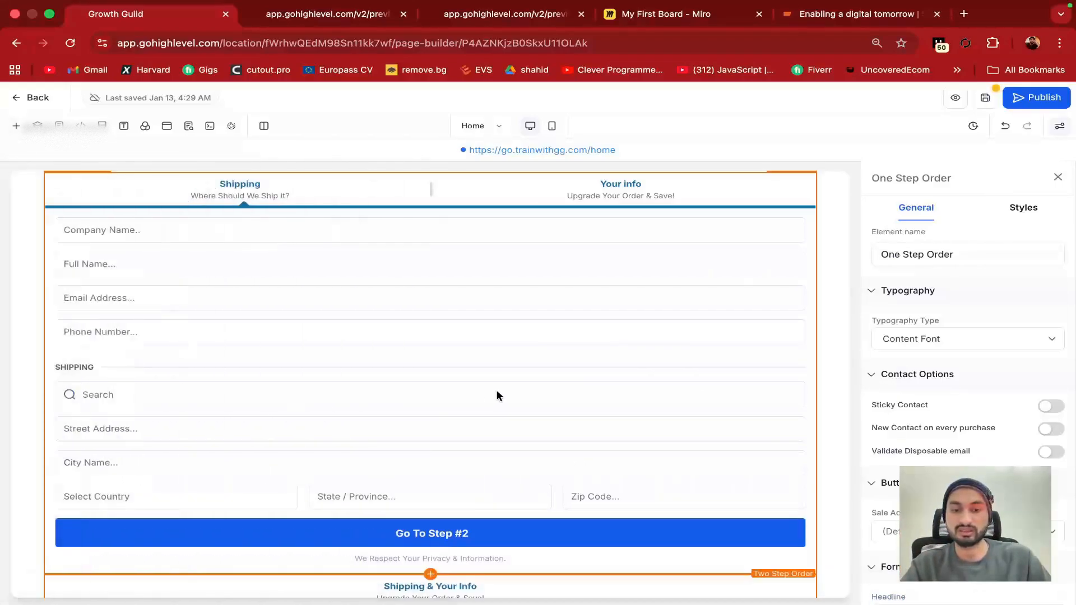
scroll(304, 265, "up", 5)
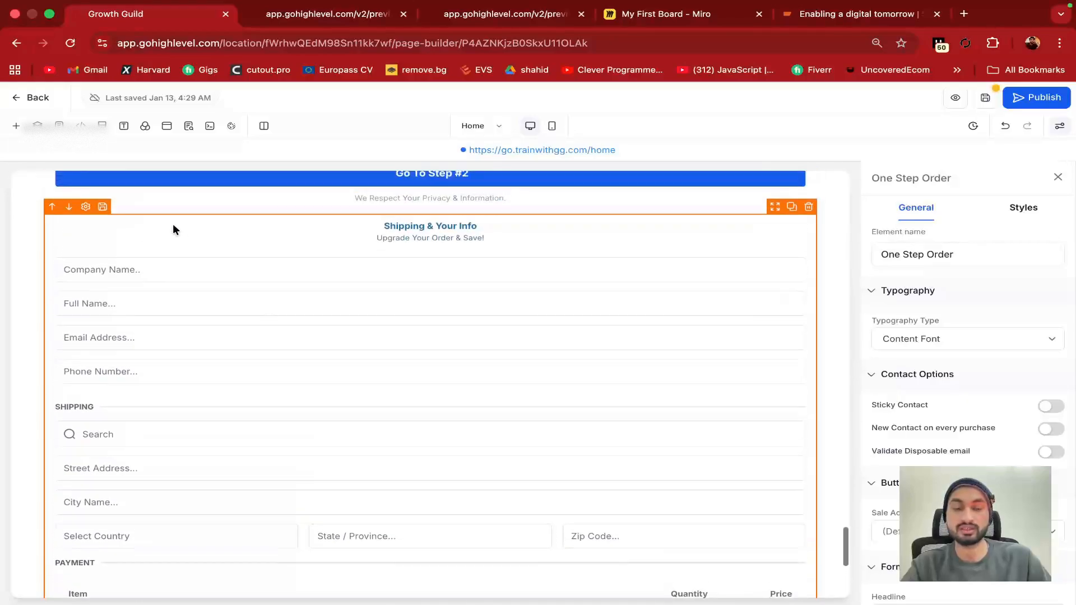
scroll(164, 435, "down", 6)
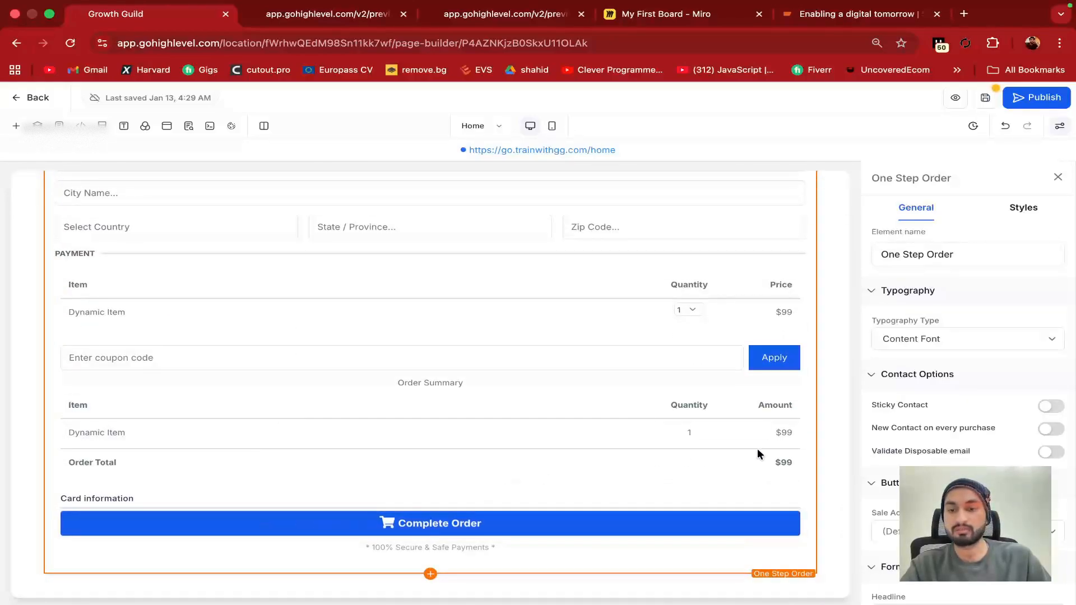
Compare both order forms, then bring up Quick Add's Store items below the One Step Order
scroll(611, 364, "up", 10)
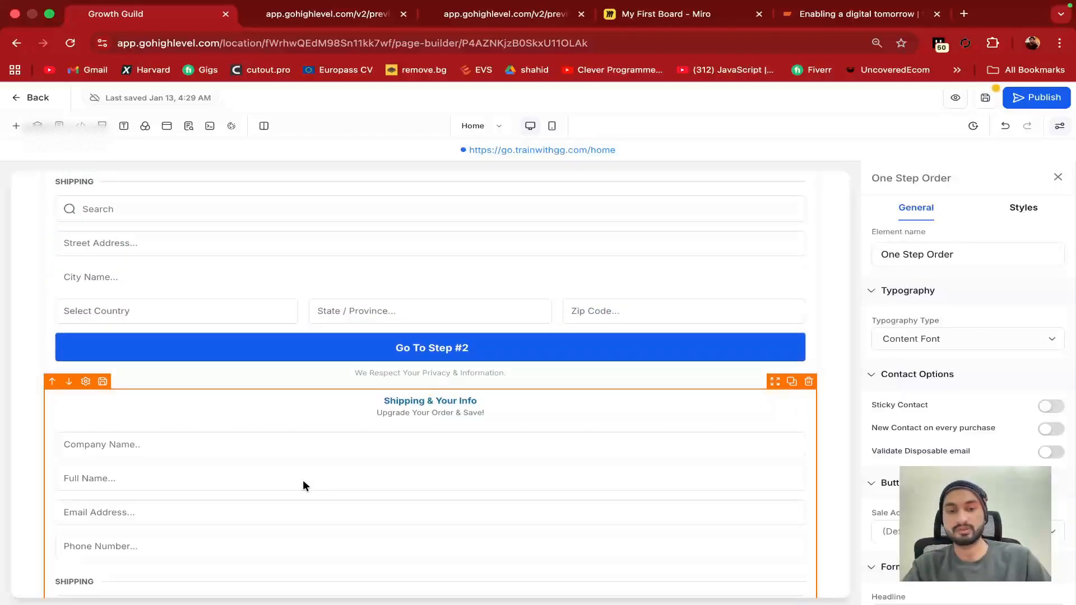
scroll(305, 488, "down", 7)
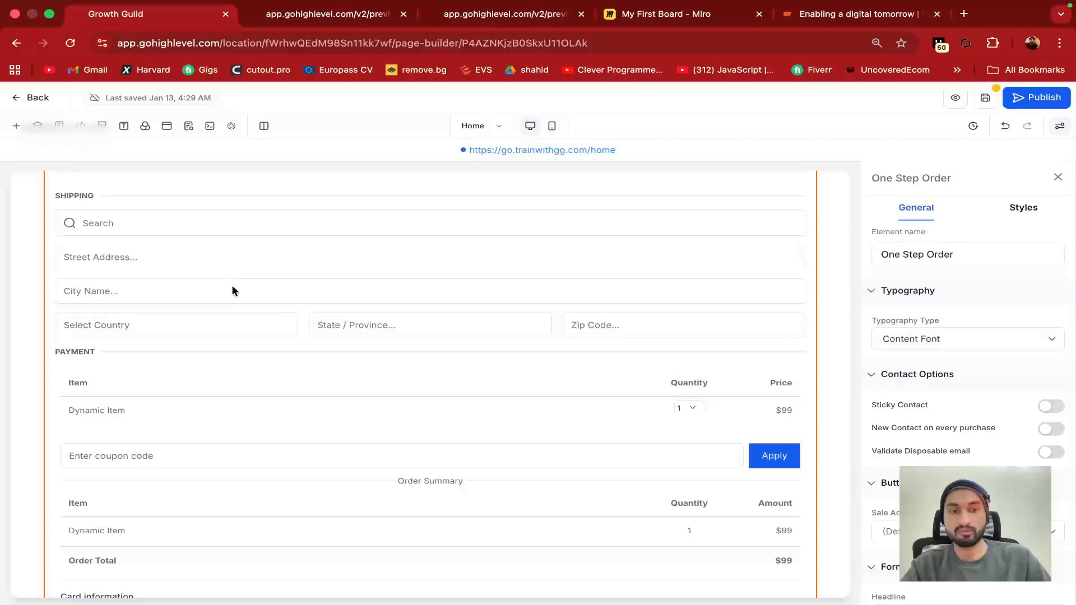
scroll(412, 288, "up", 12)
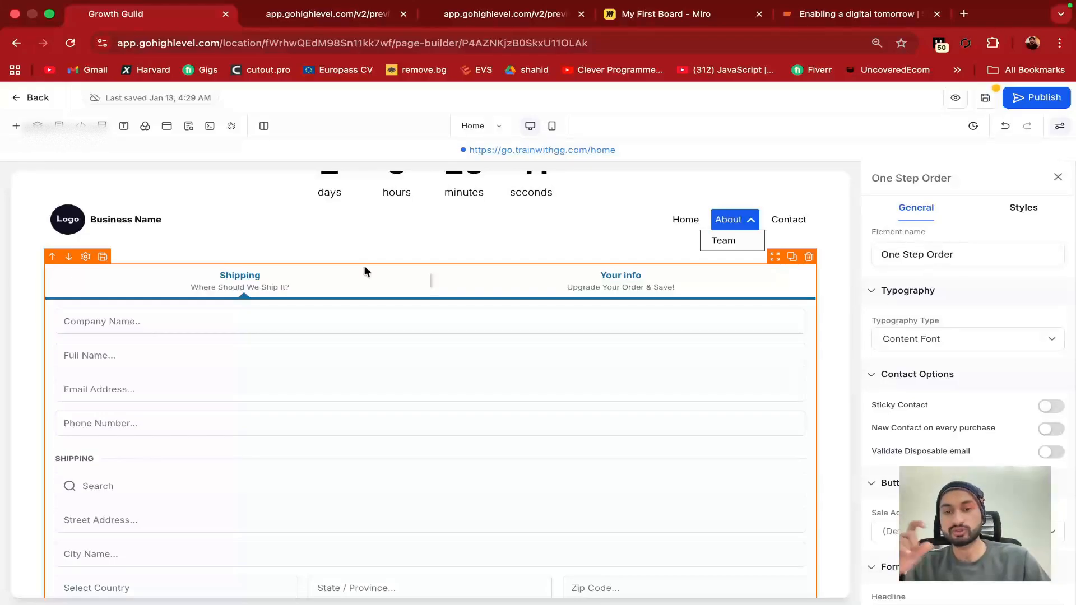
scroll(365, 272, "down", 10)
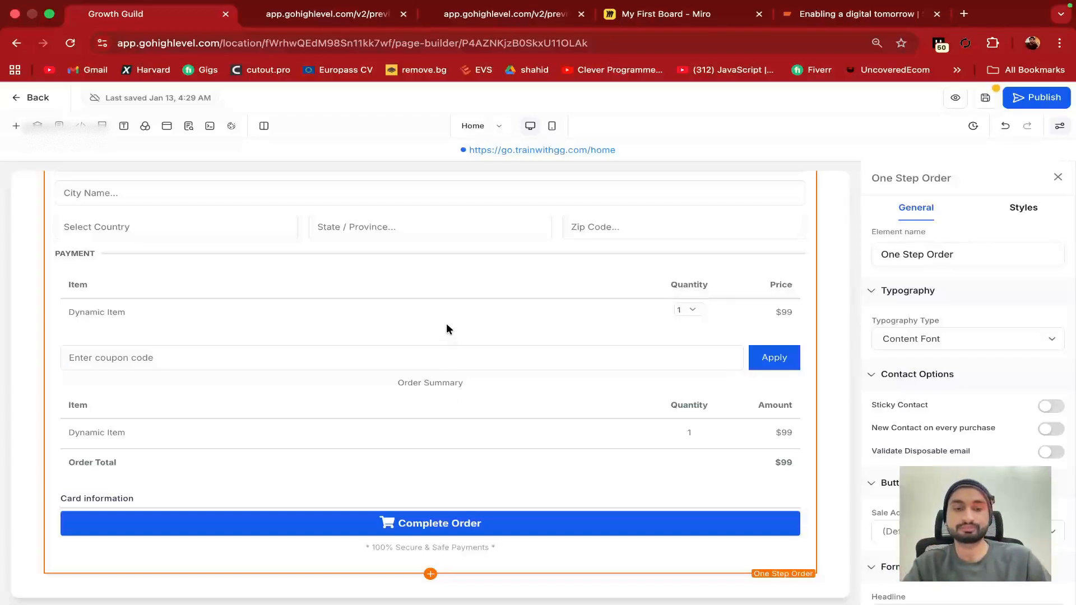
left_click(432, 574)
scroll(327, 387, "down", 1)
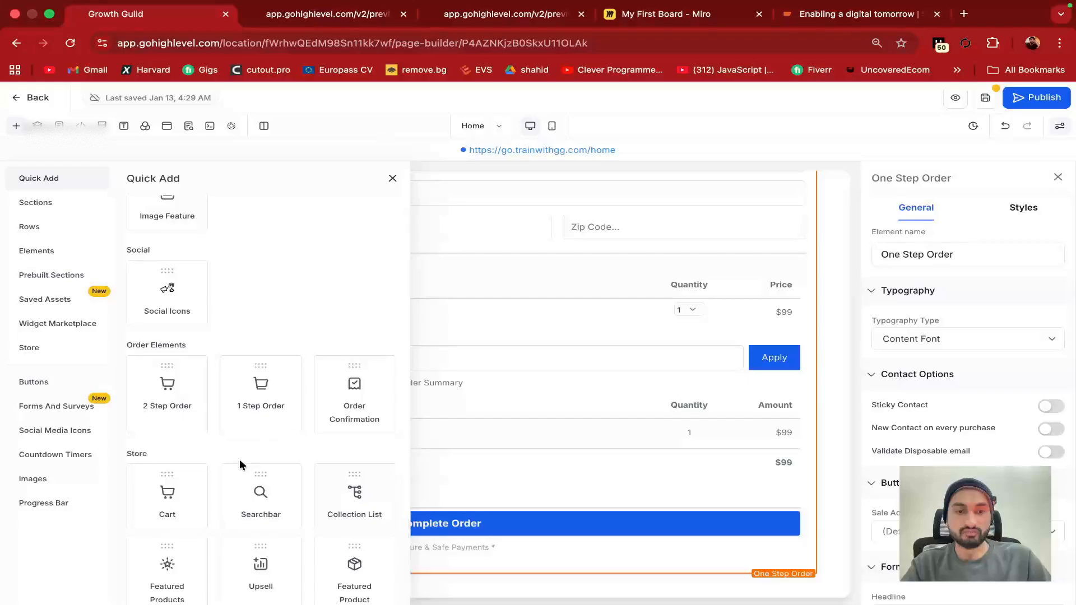
Add a Cart below the order form and confirm Add Store with all sections checked
scroll(240, 465, "down", 1)
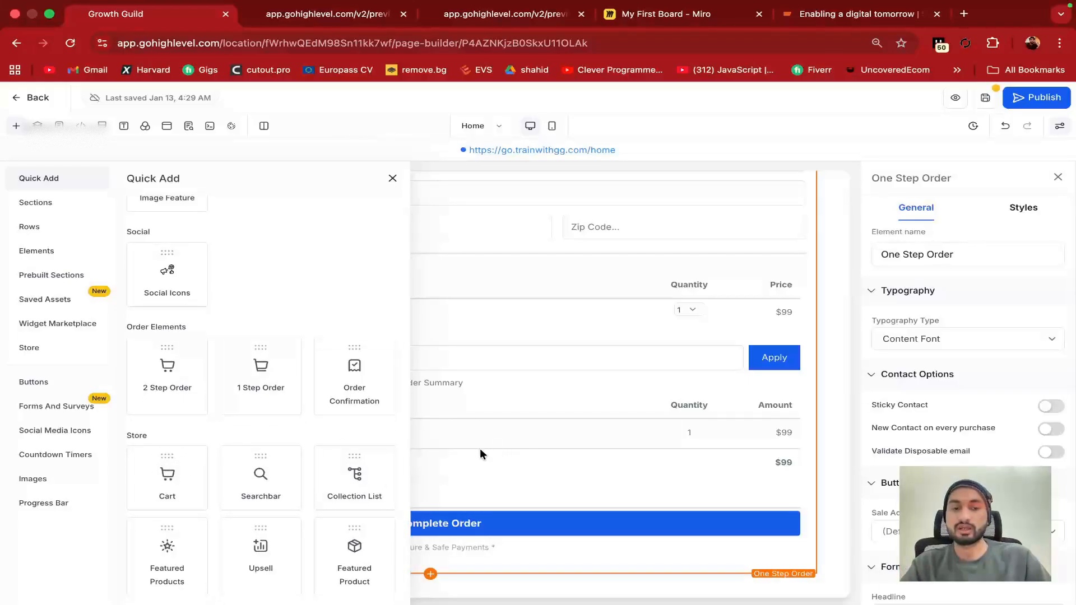
left_click(162, 474)
scroll(465, 370, "up", 3)
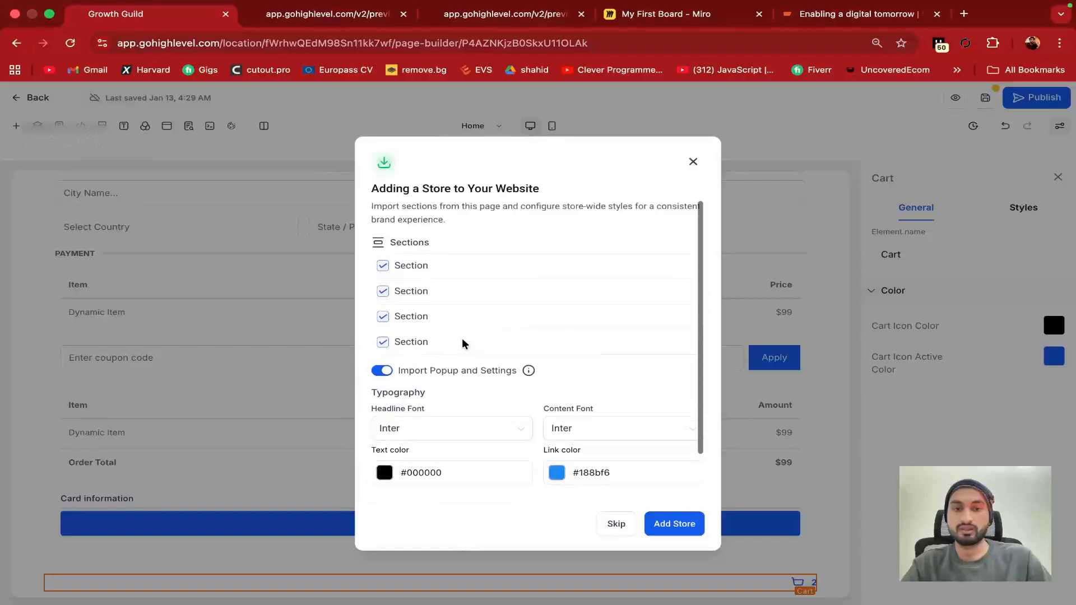
scroll(593, 435, "down", 3)
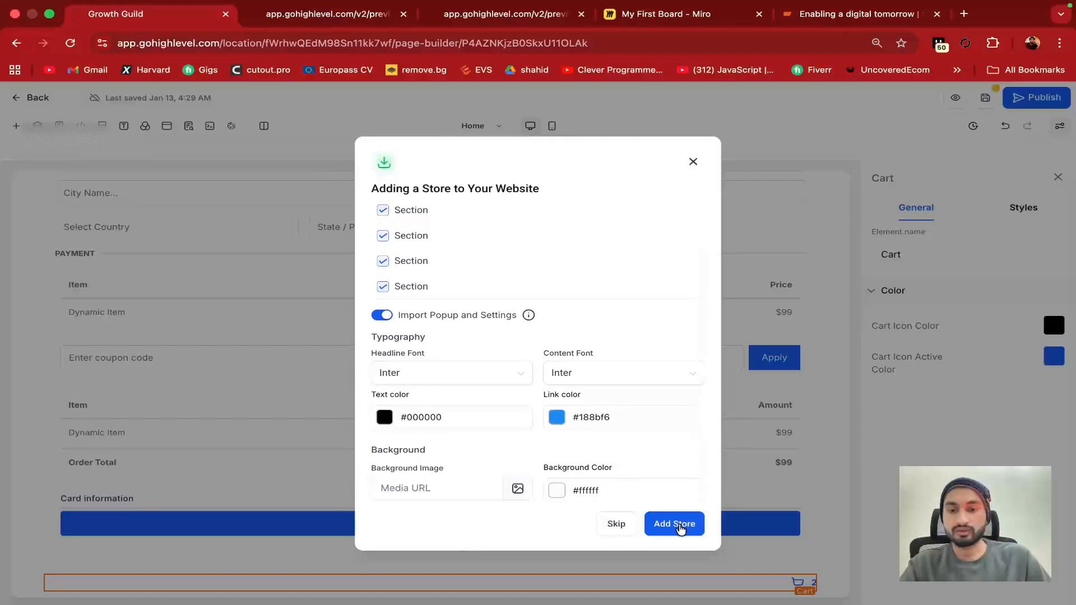
left_click(677, 524)
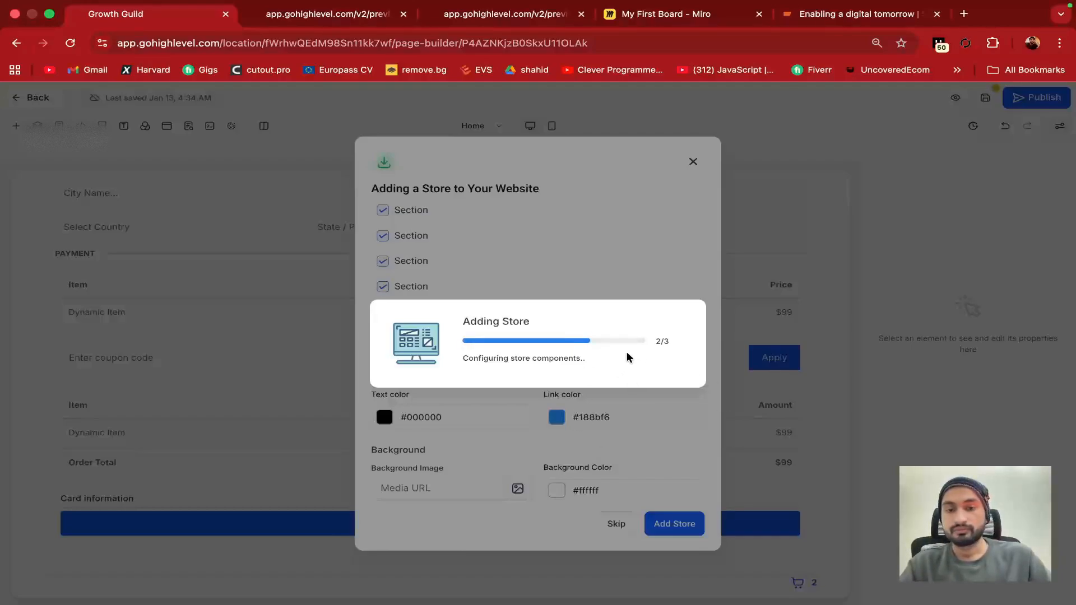
Check the preview while the store installs, then accept Unsaved changes to load Products List
left_click(340, 17)
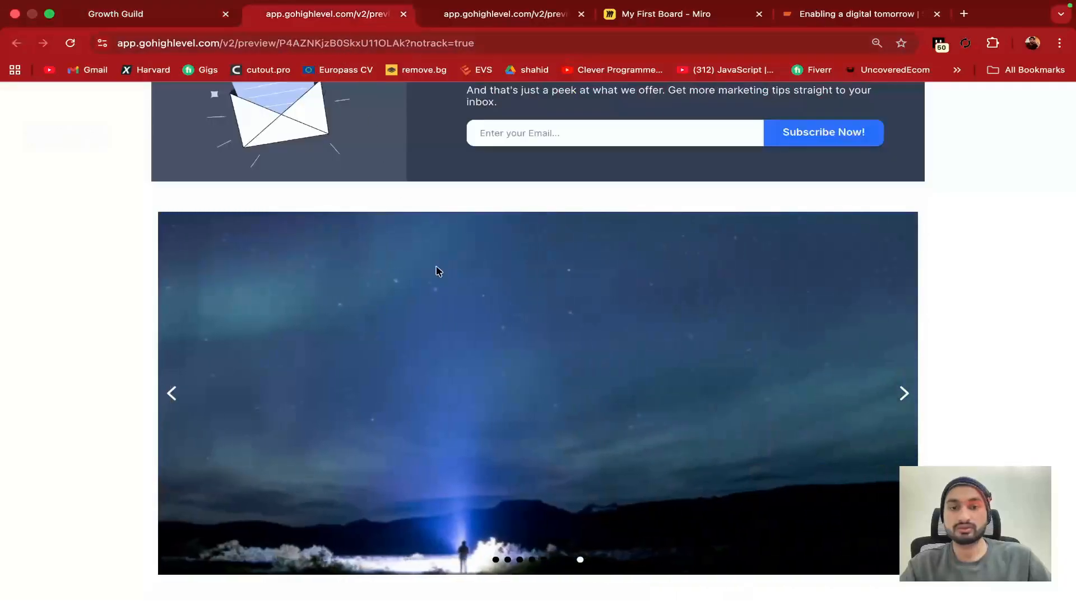
scroll(439, 271, "up", 1)
scroll(437, 269, "up", 15)
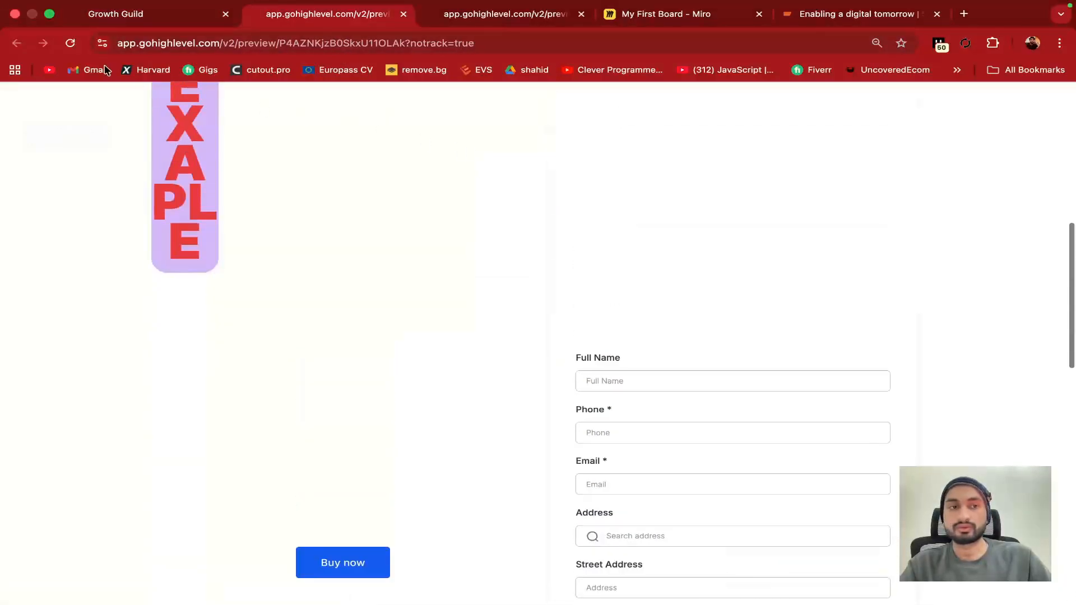
left_click(108, 13)
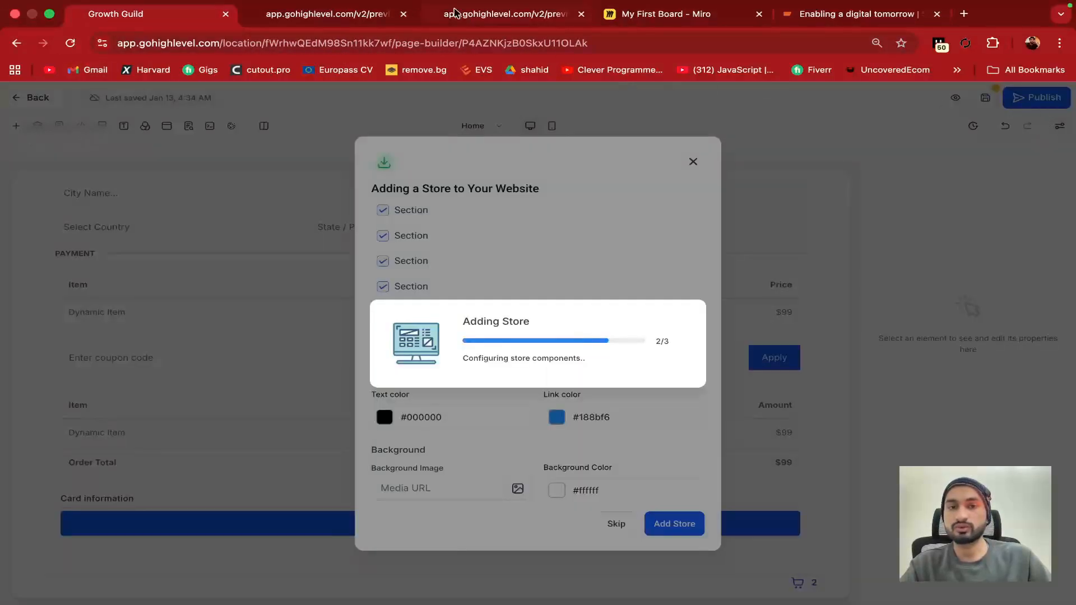
left_click(351, 14)
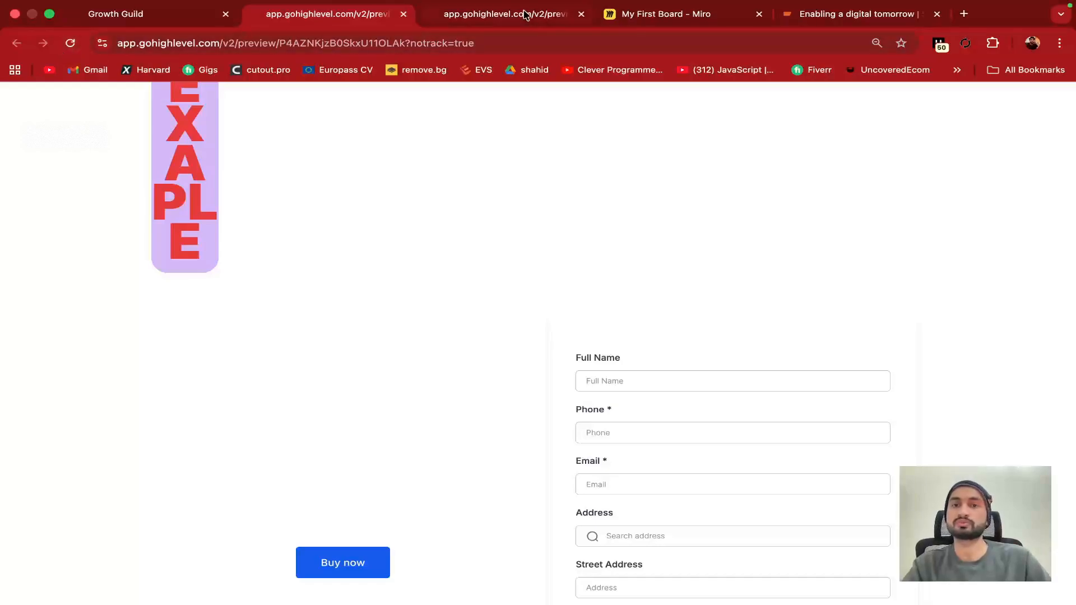
left_click(203, 18)
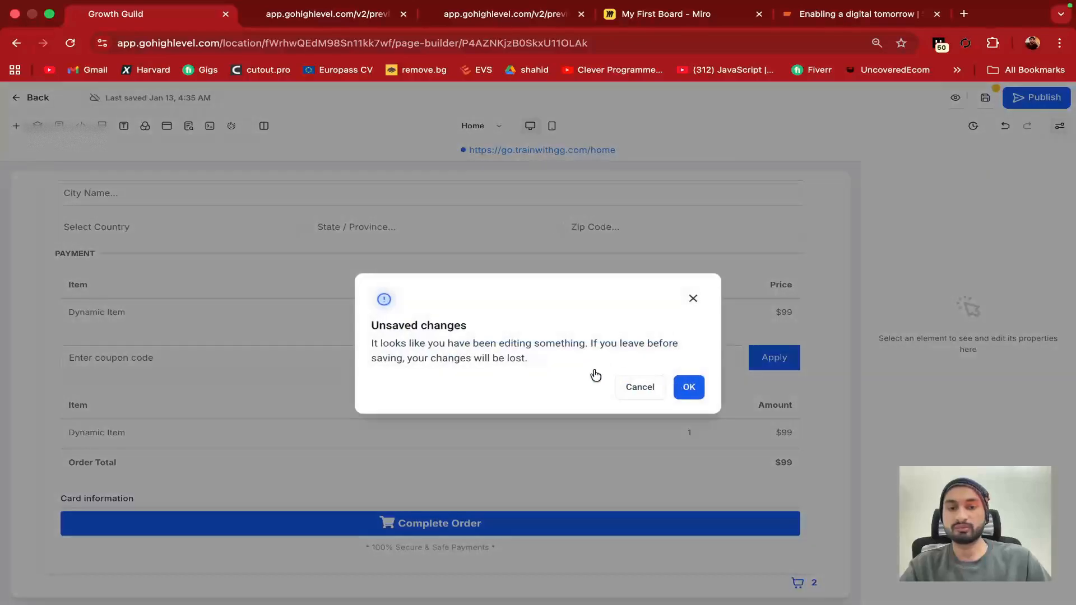
left_click(687, 386)
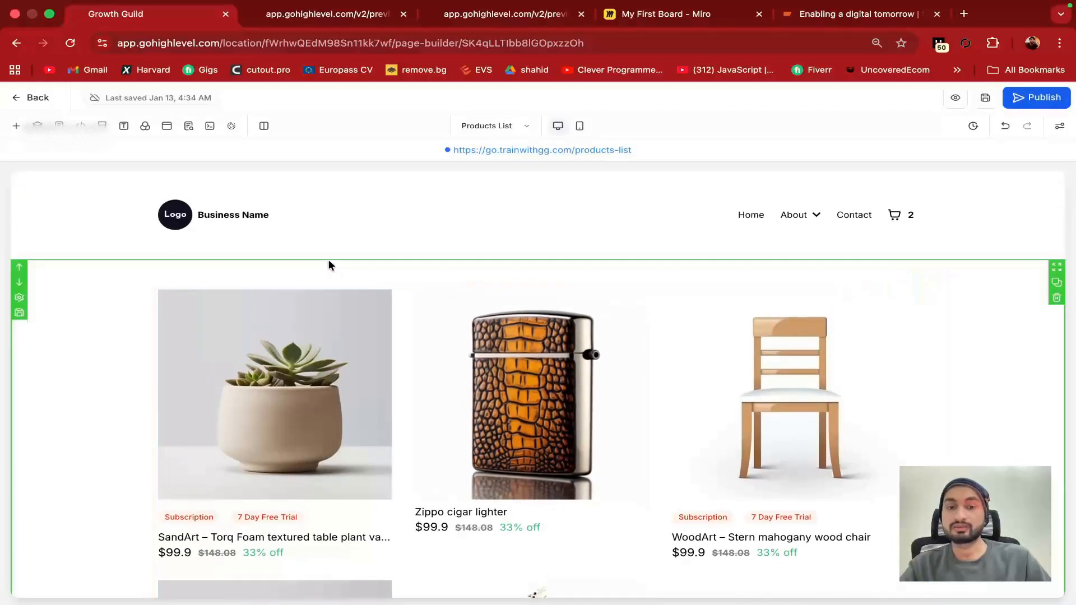
scroll(330, 266, "down", 8)
scroll(330, 267, "down", 19)
scroll(330, 266, "up", 20)
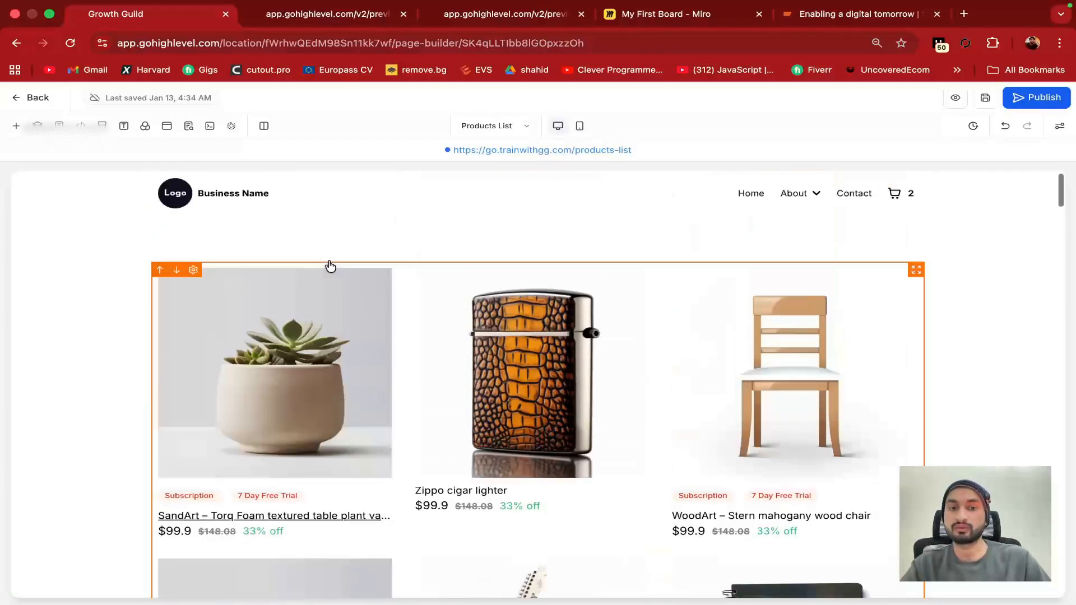
scroll(540, 356, "up", 3)
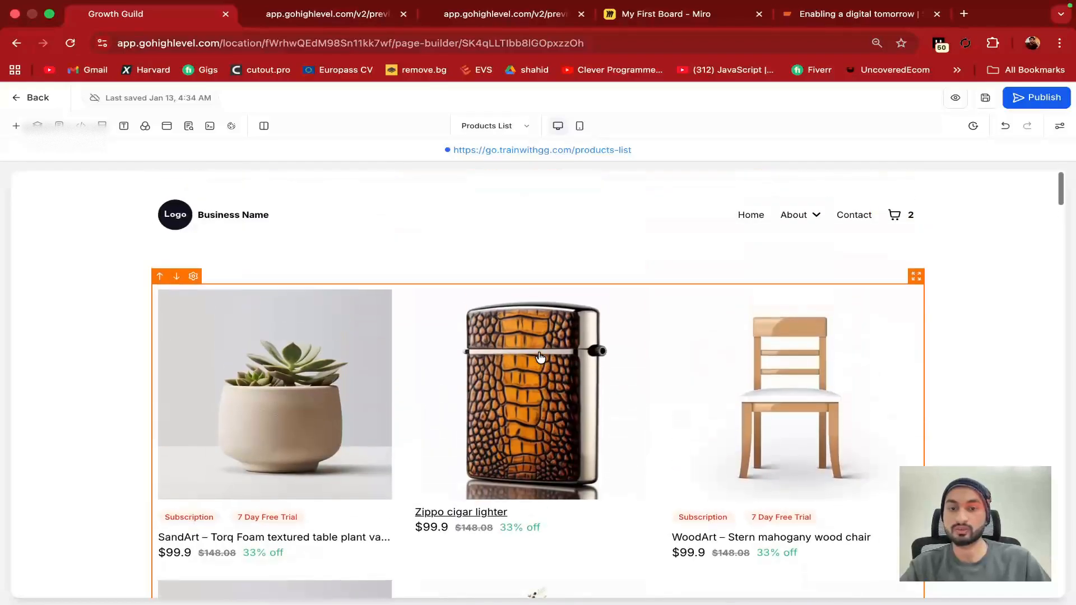
scroll(272, 342, "down", 1)
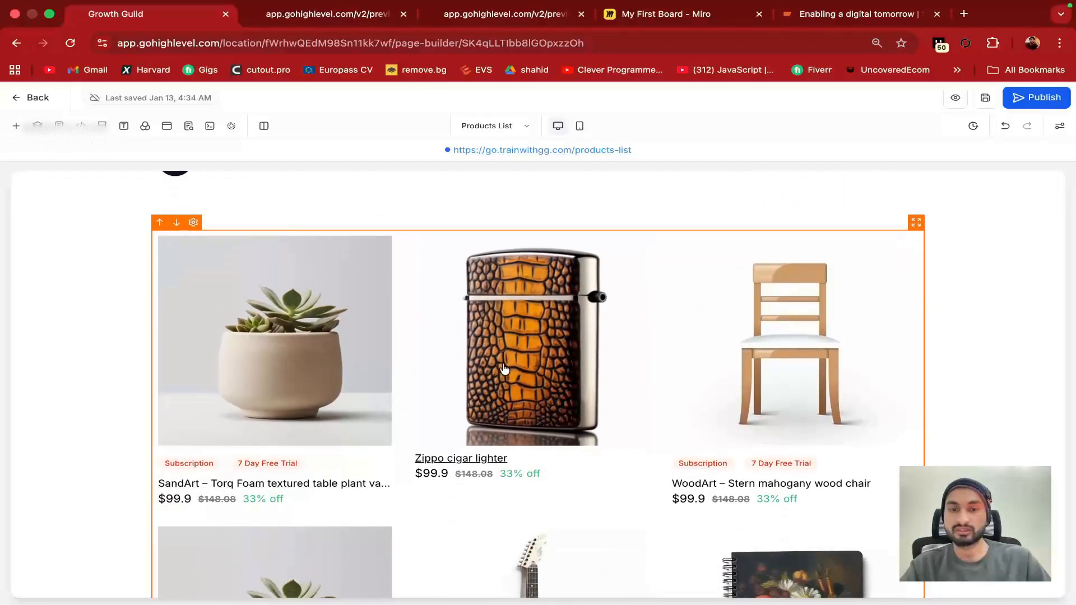
scroll(450, 270, "up", 1)
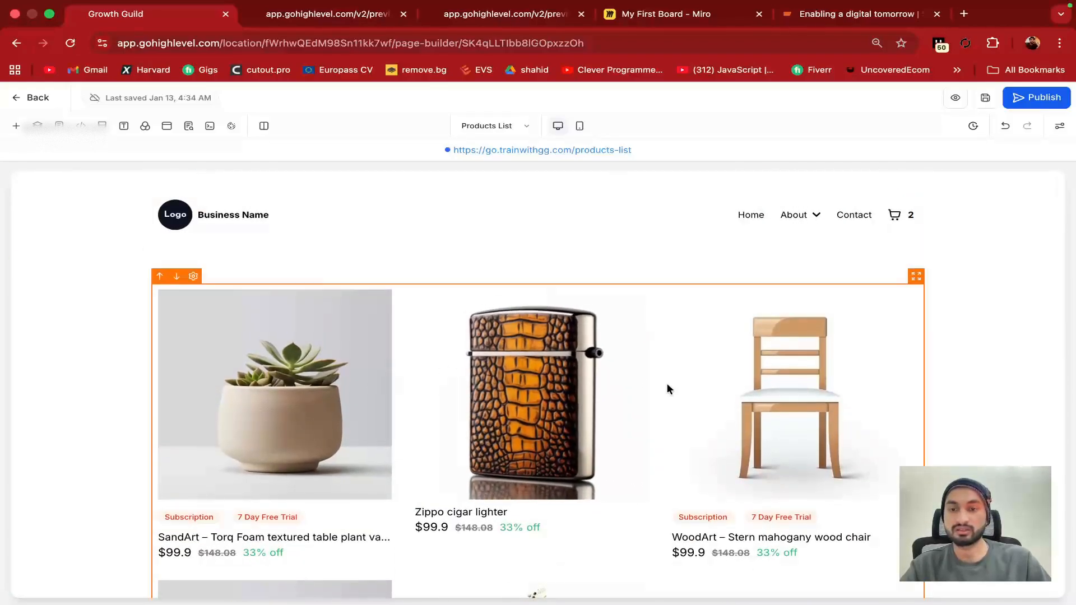
scroll(667, 384, "down", 5)
scroll(667, 389, "down", 15)
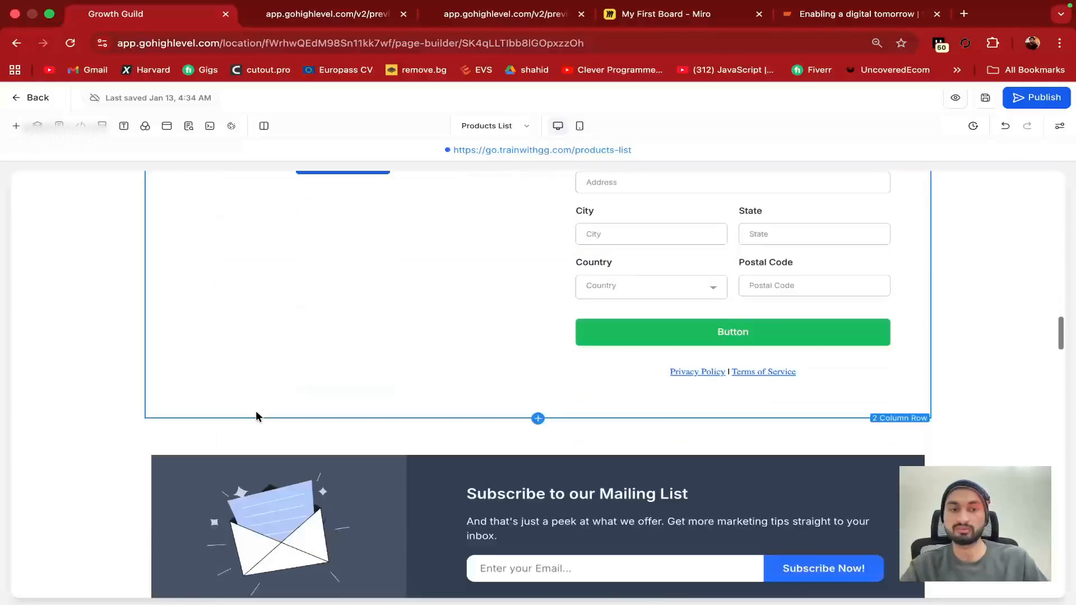
scroll(256, 415, "down", 20)
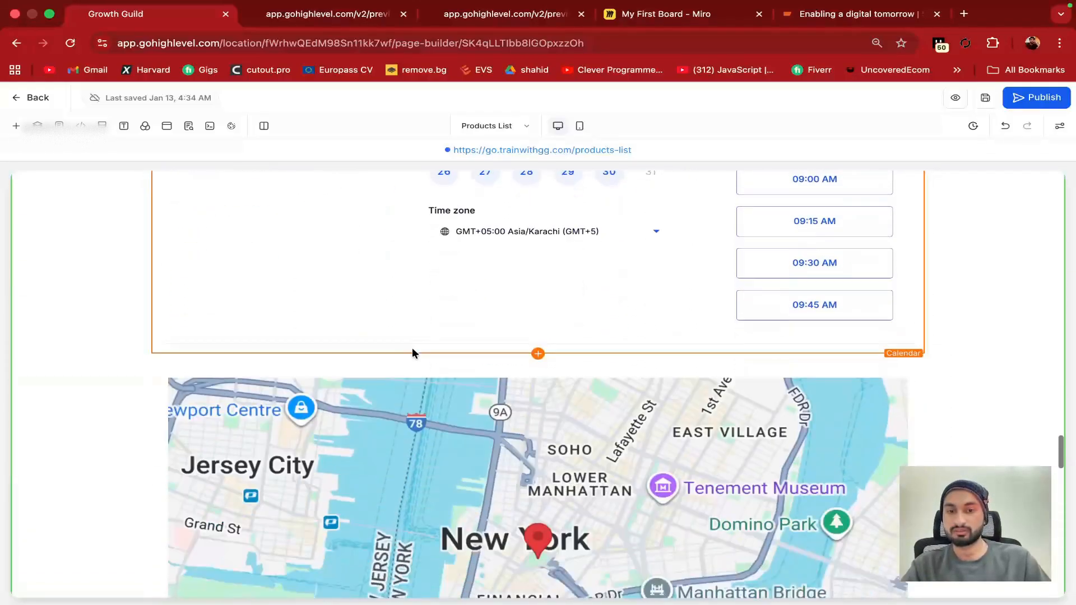
scroll(412, 352, "down", 10)
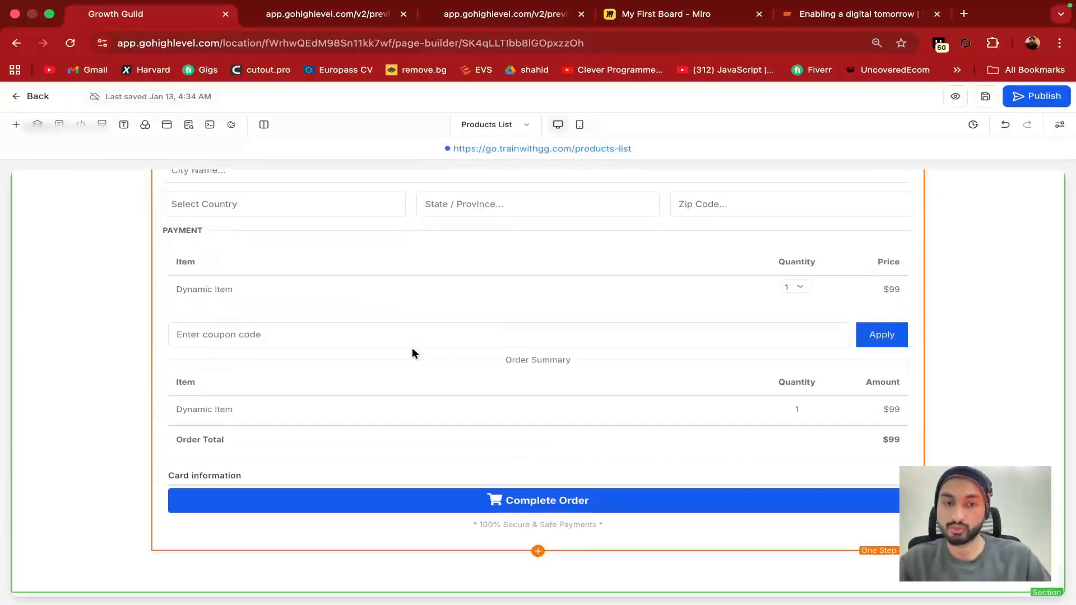
scroll(392, 313, "up", 10)
scroll(451, 381, "down", 10)
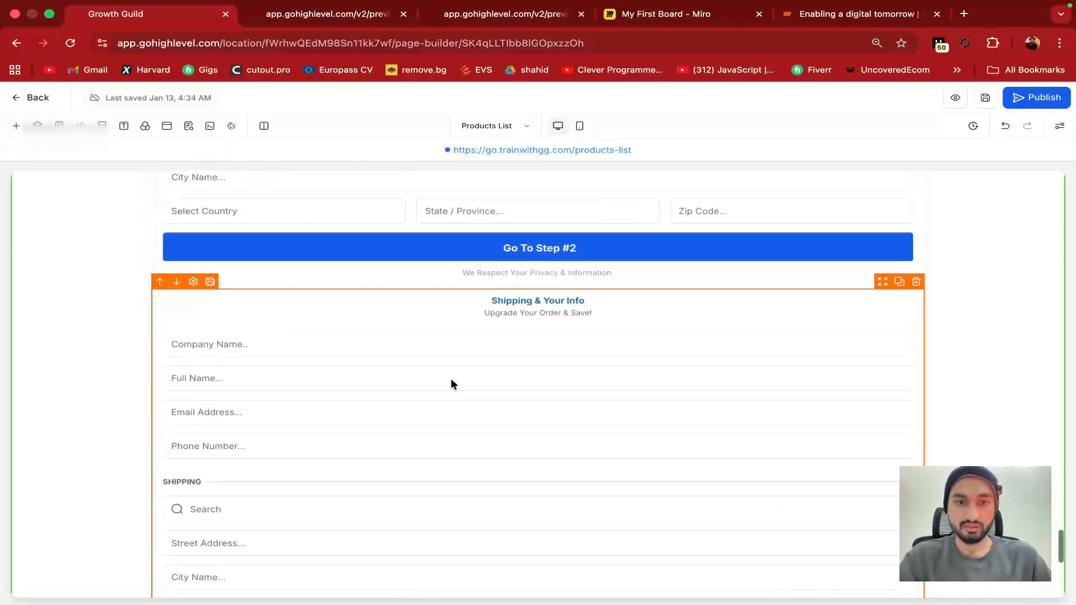
Add a Store Searchbar below the order form and cart, view its settings, and reopen Quick Add
left_click(538, 570)
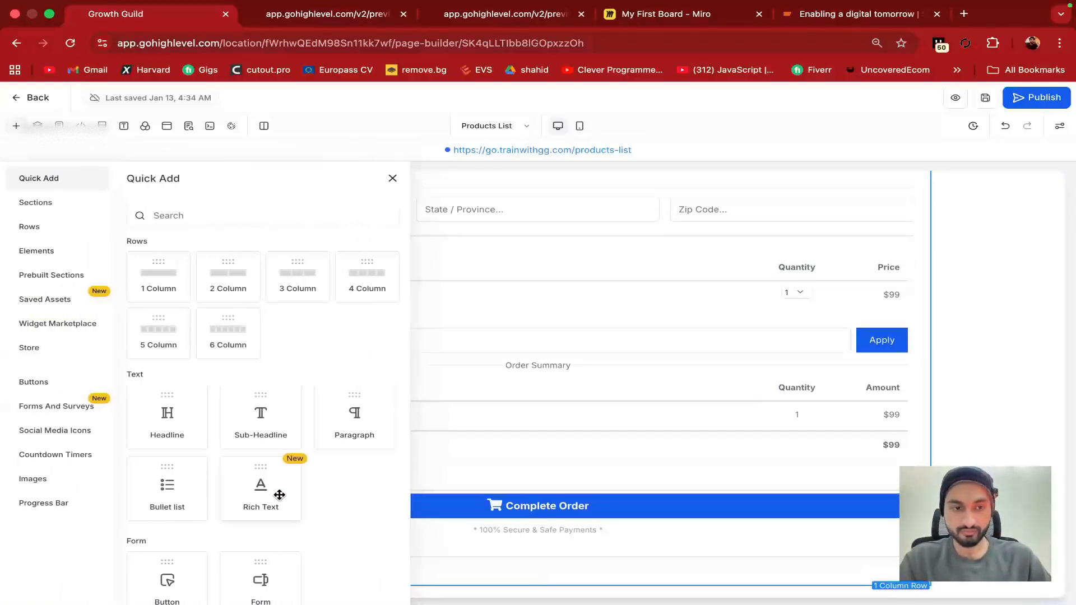
scroll(279, 494, "down", 10)
scroll(279, 495, "down", 15)
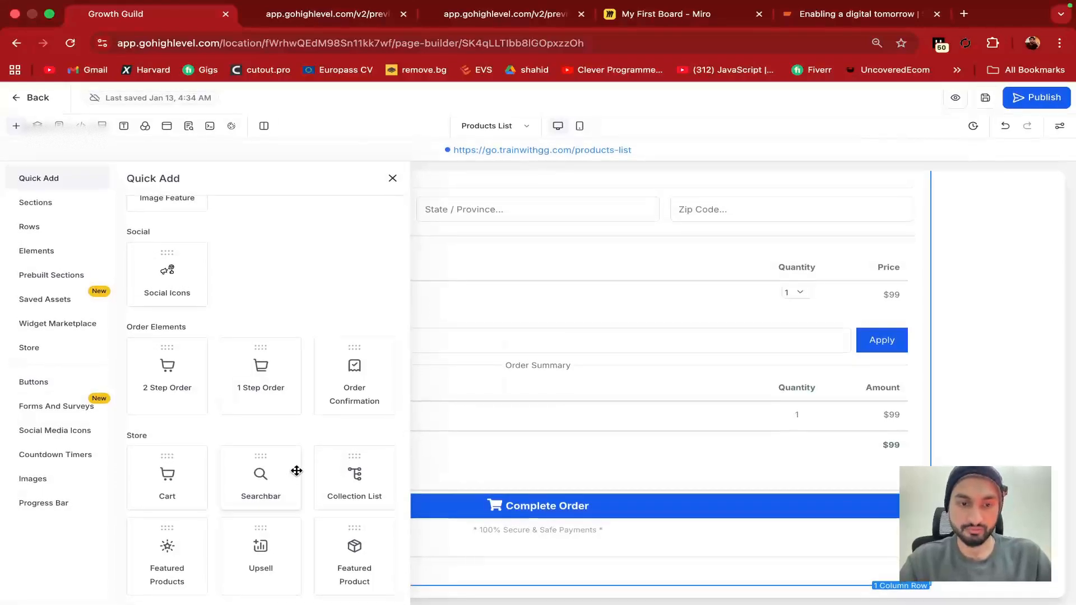
left_click(271, 463)
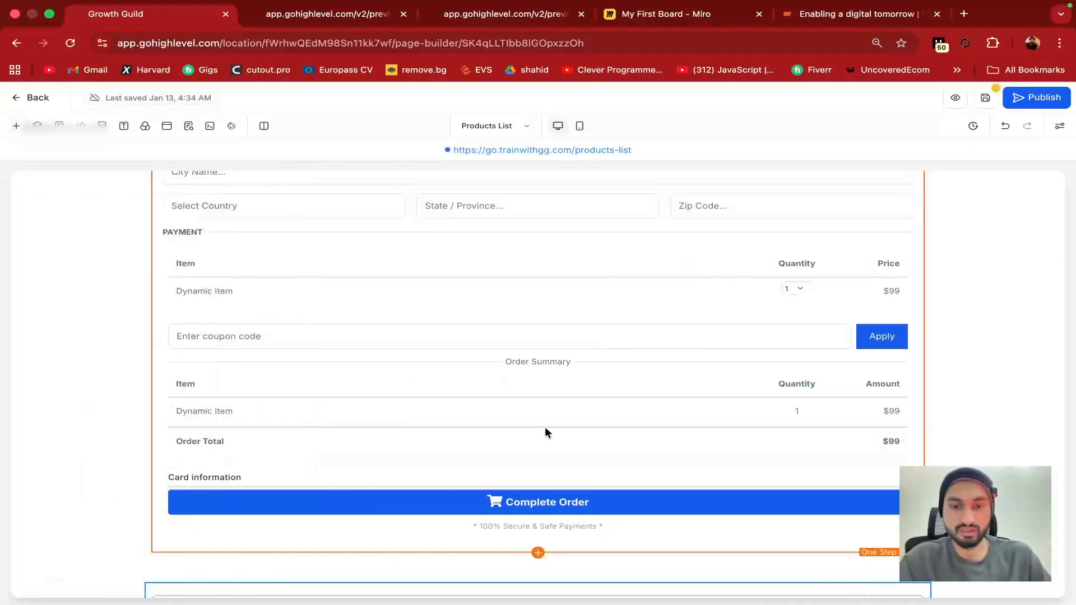
scroll(555, 433, "down", 2)
left_click(406, 563)
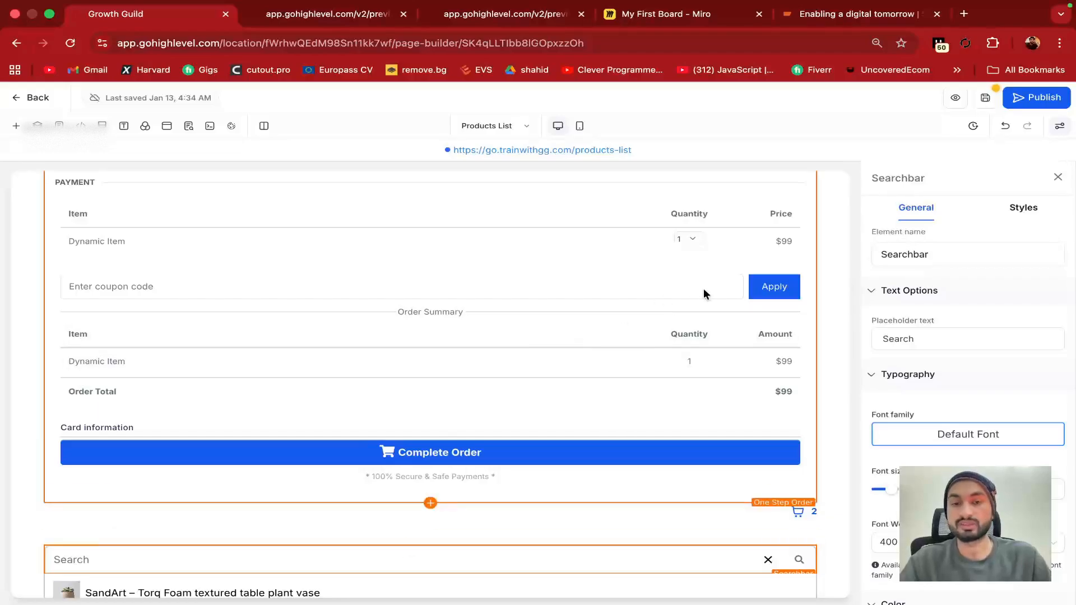
scroll(451, 343, "down", 3)
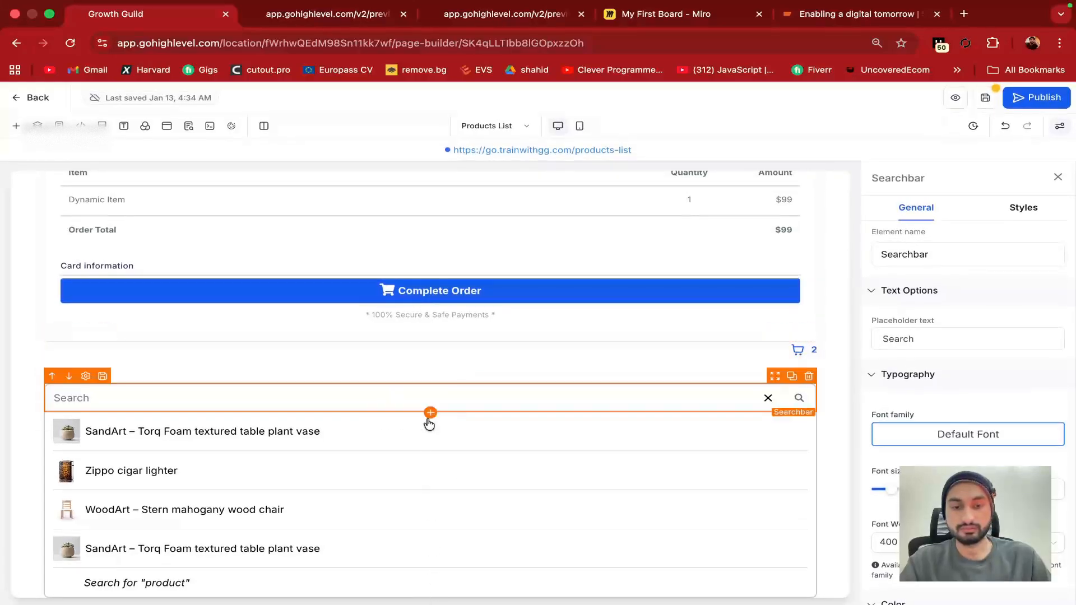
left_click(430, 414)
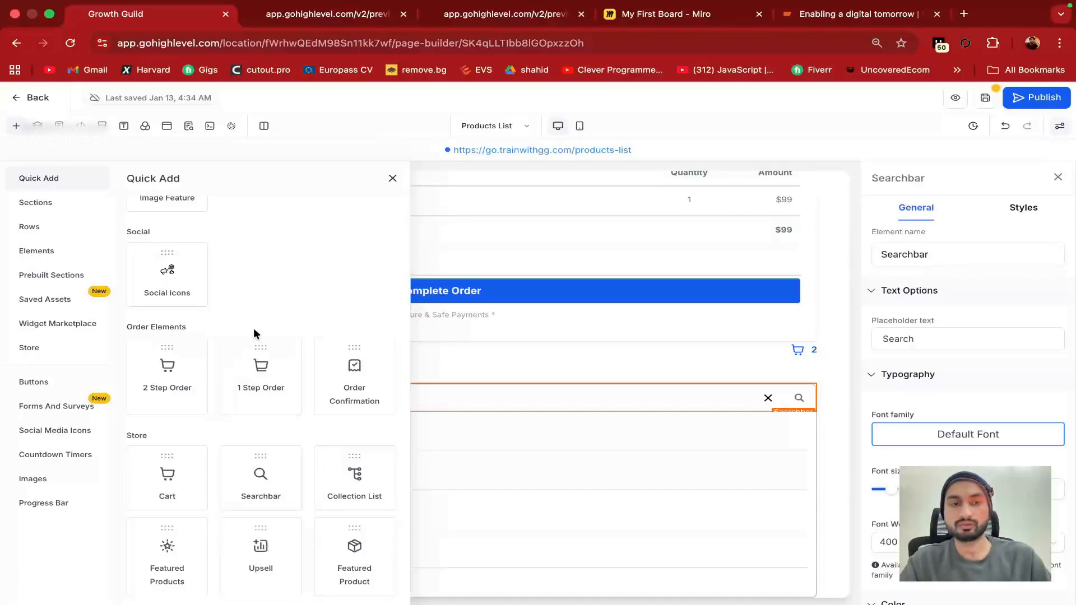
Browse the Sections, Quick Add and Rows layouts, then view the page preview
scroll(130, 276, "up", 5)
left_click(56, 204)
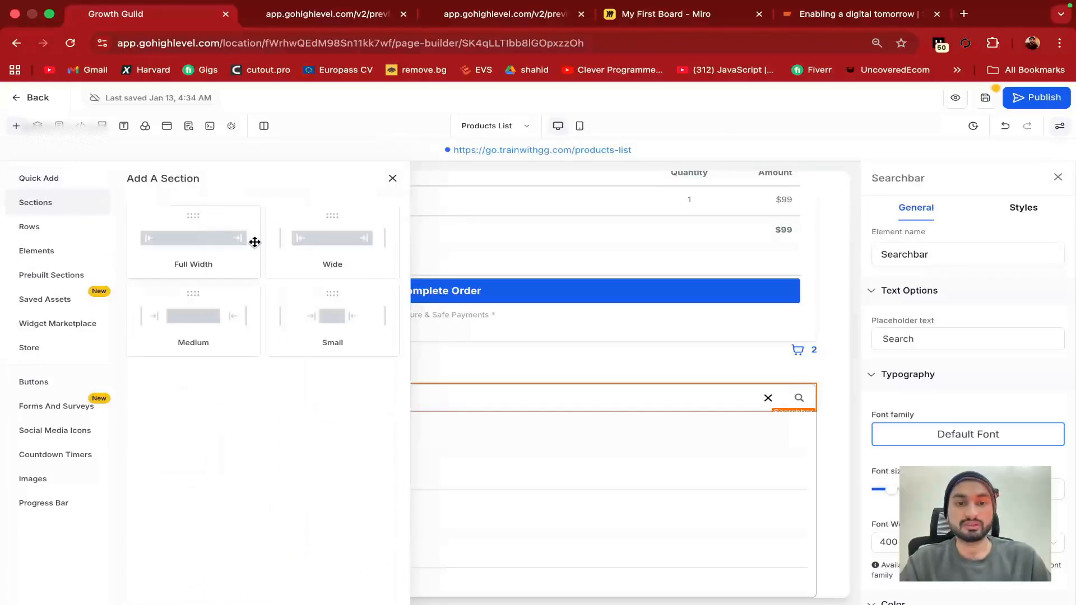
left_click(43, 177)
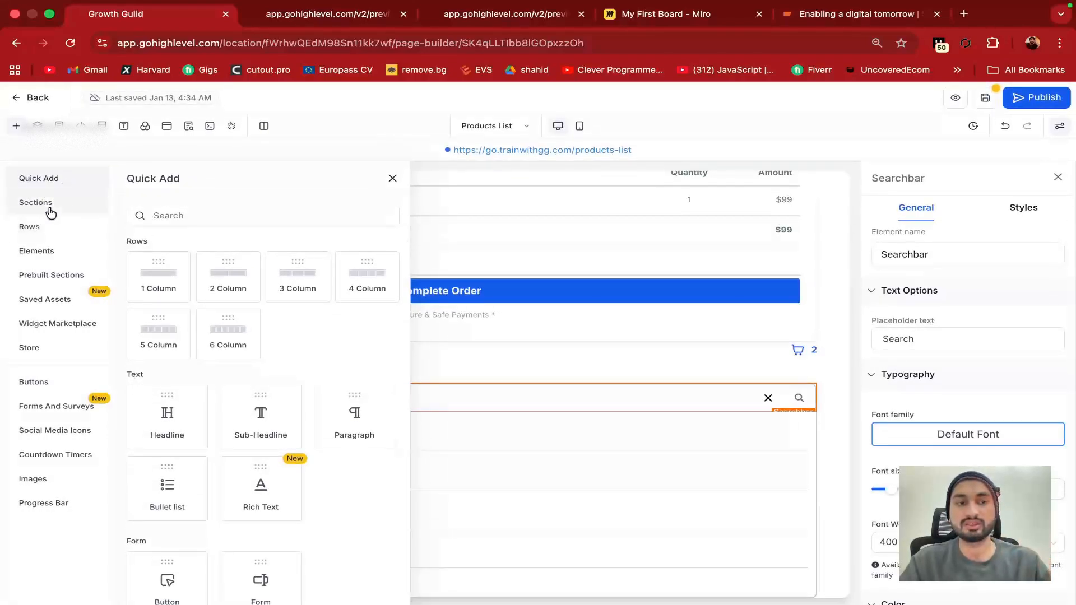
left_click(72, 206)
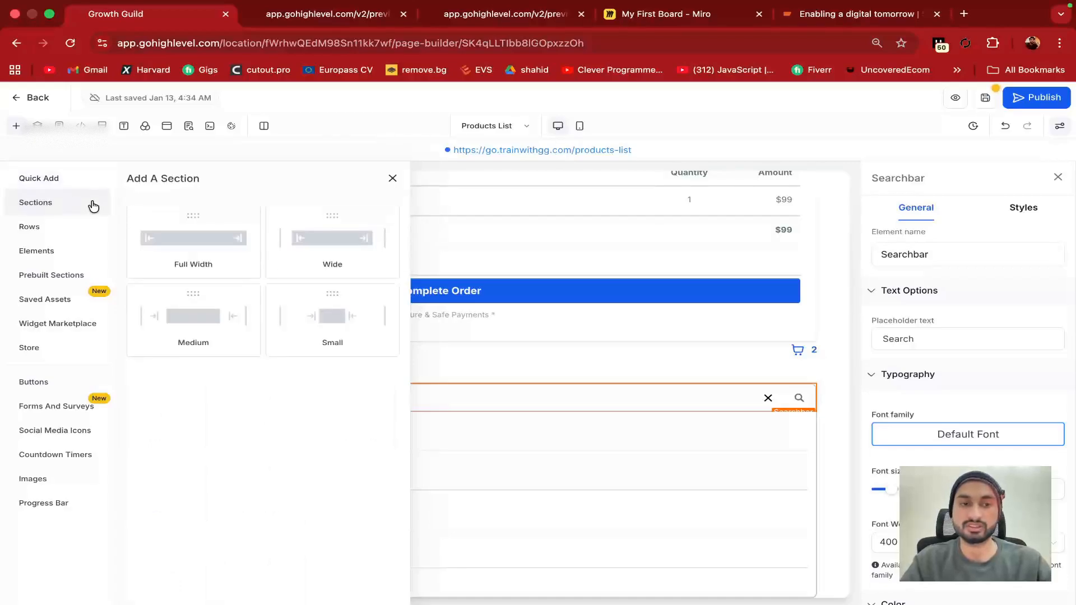
left_click(37, 229)
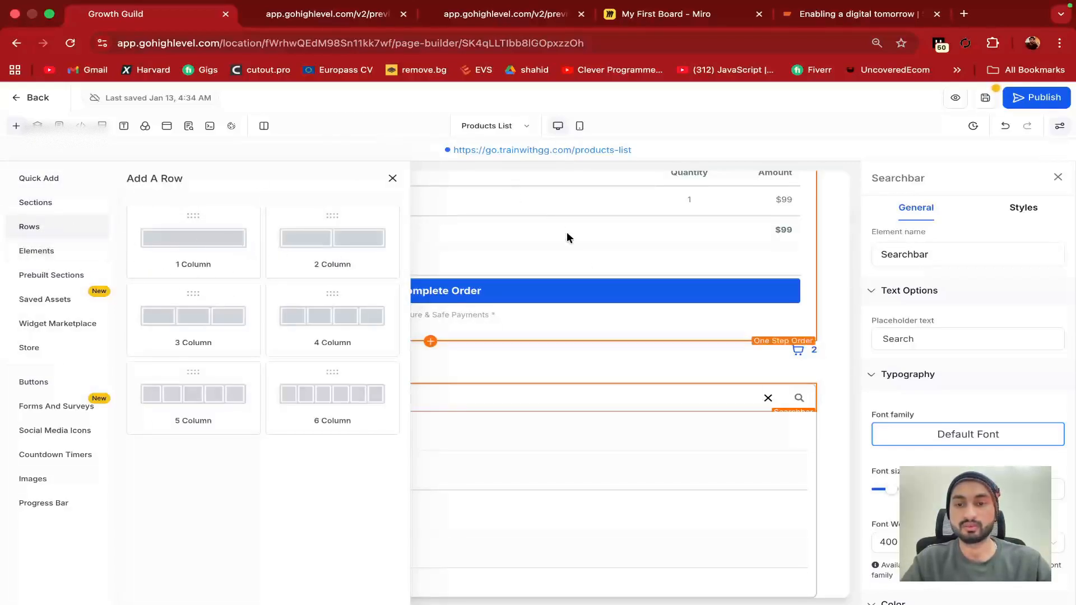
left_click(359, 15)
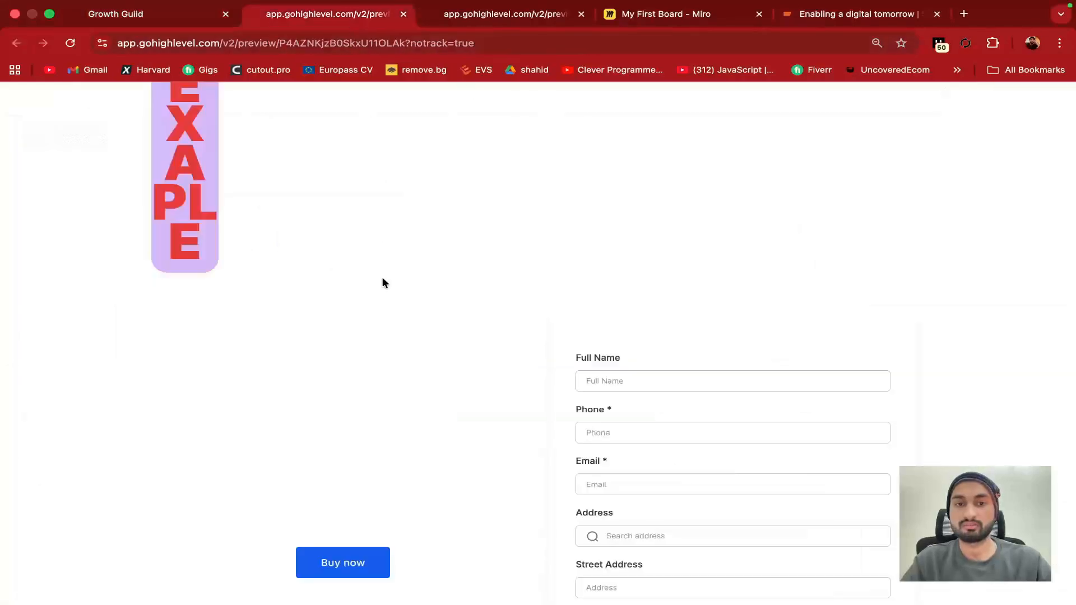
In Miro, shift the bottom and middle rectangles slightly to the right
left_click(614, 12)
left_click_drag(405, 380, 424, 419)
left_click_drag(308, 317, 335, 317)
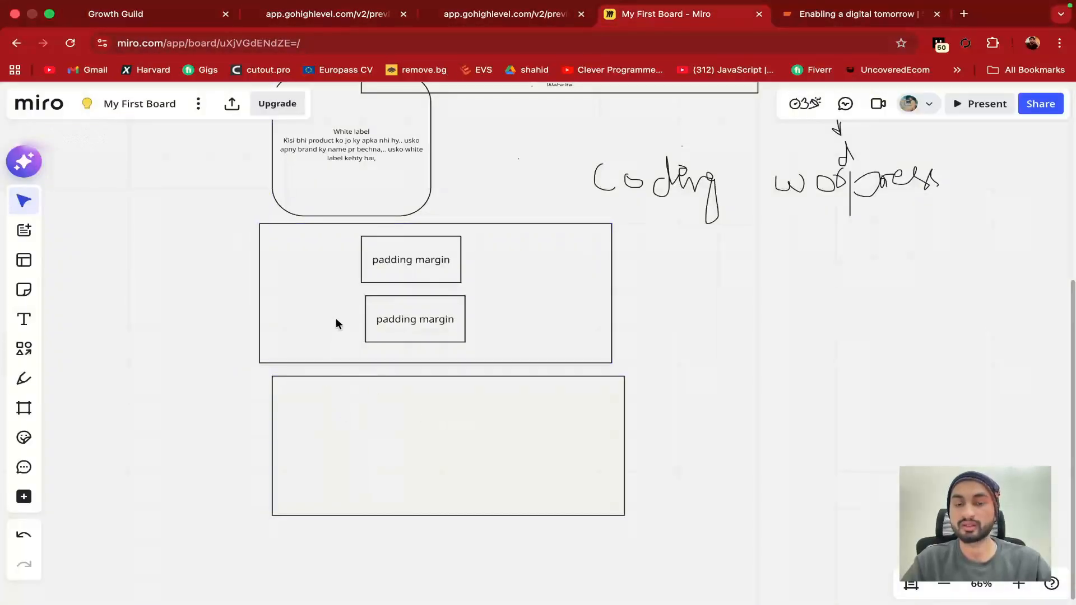
left_click(150, 32)
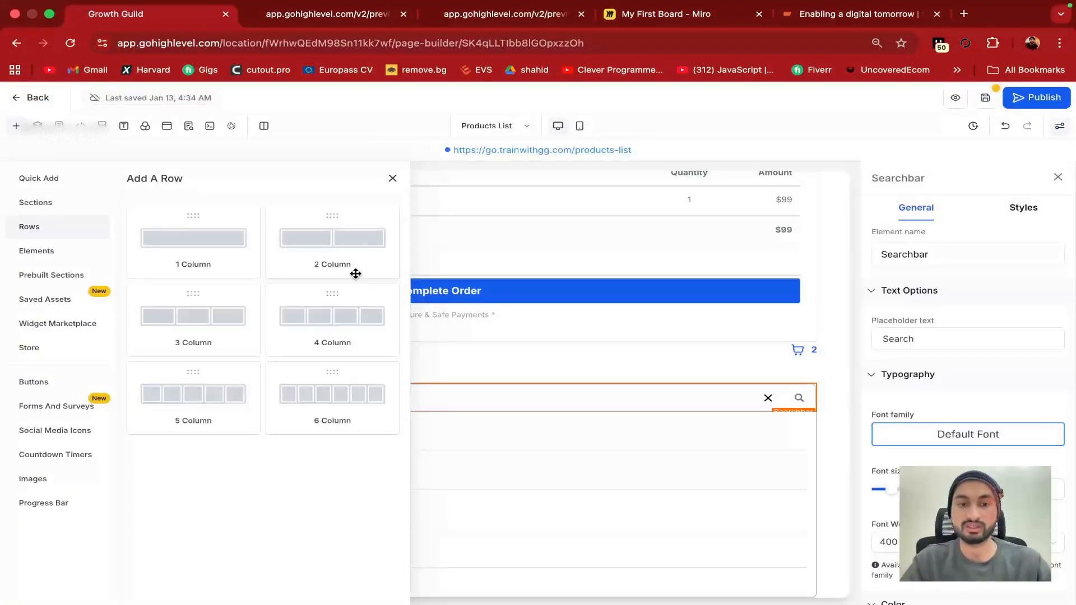
left_click(670, 12)
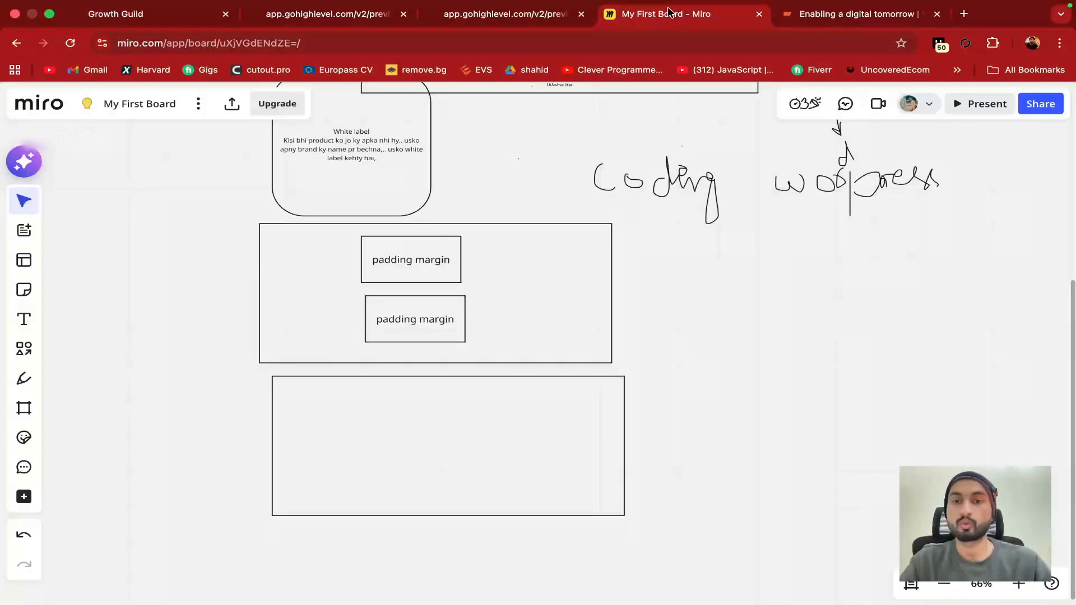
Line the padding margin boxes up side by side and shorten the container to fit
left_click(452, 356)
left_click_drag(395, 259, 311, 253)
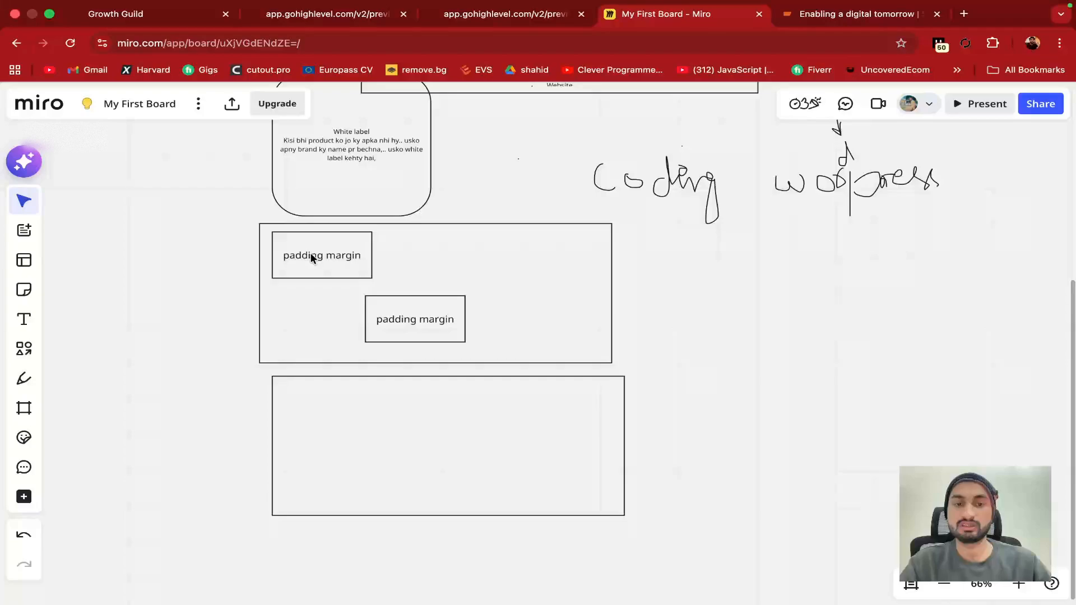
left_click_drag(419, 319, 519, 263)
left_click_drag(331, 256, 358, 257)
left_click_drag(499, 263, 481, 266)
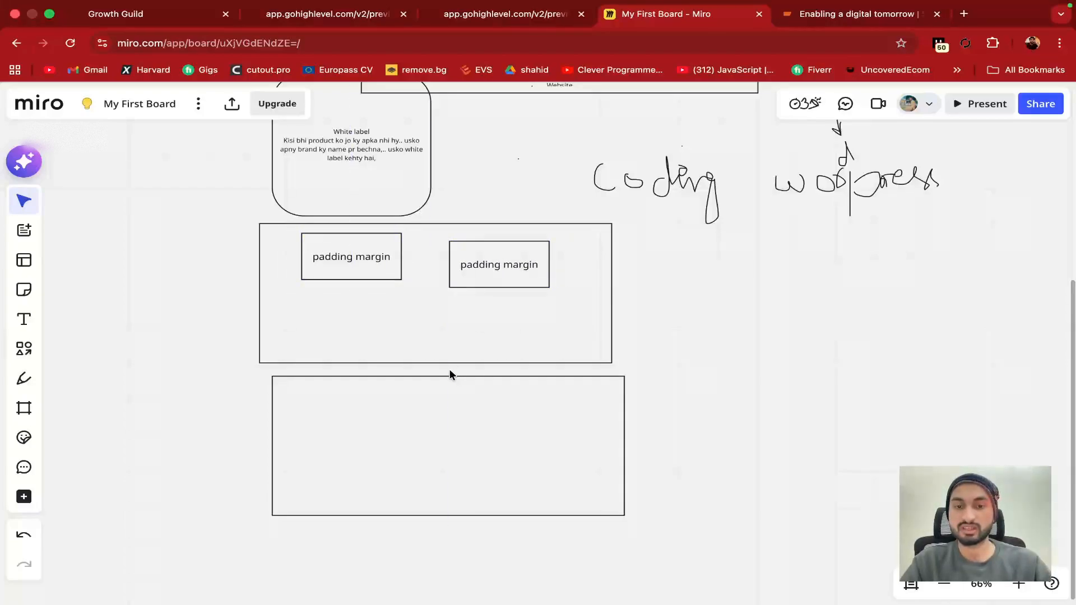
left_click(448, 362)
left_click_drag(447, 364, 439, 295)
left_click_drag(482, 263, 482, 257)
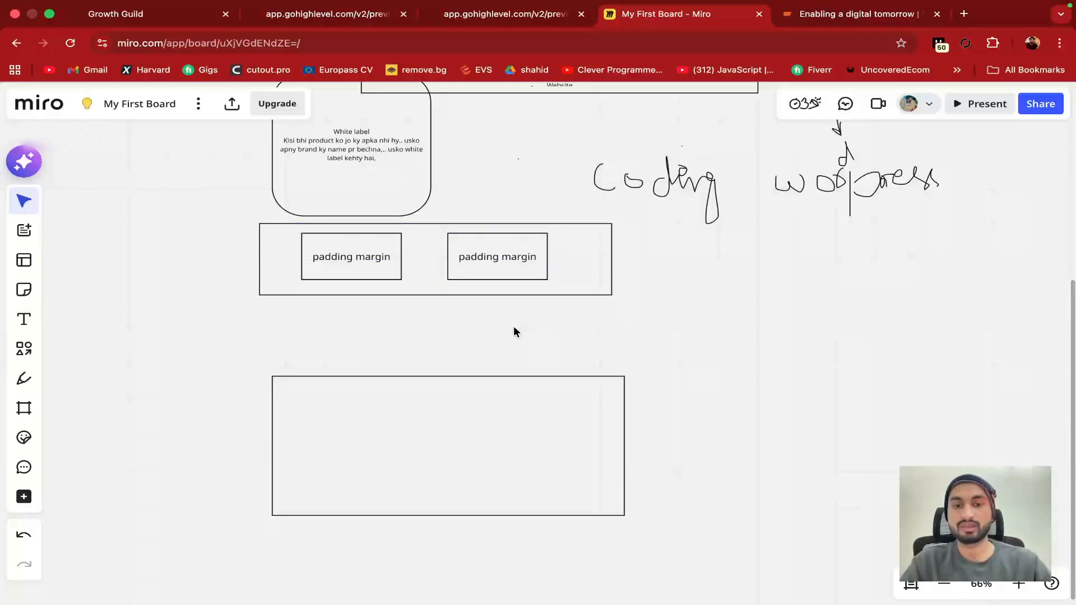
left_click_drag(367, 260, 339, 260)
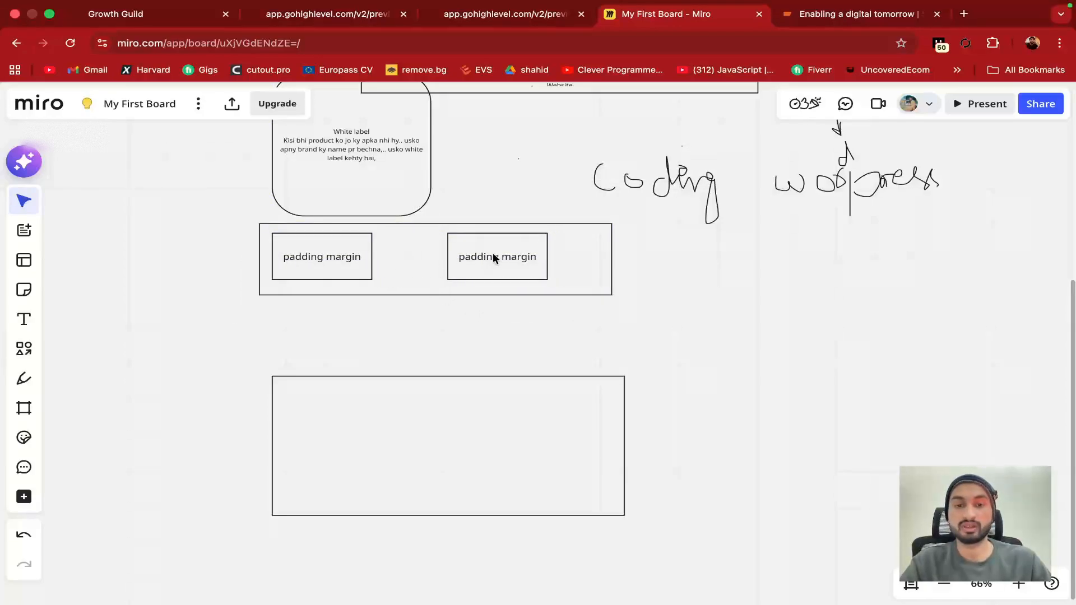
left_click_drag(494, 257, 435, 257)
Duplicate a padding margin box as the third in the row, then return to GoHighLevel
key("ctrl+v")
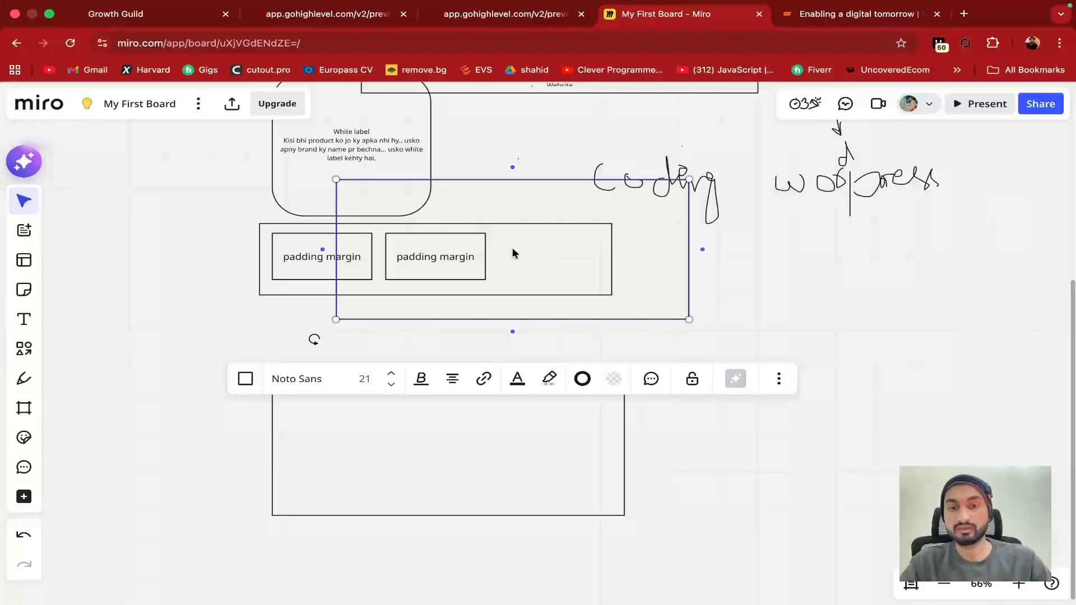
key("ctrl+z")
left_click(447, 259)
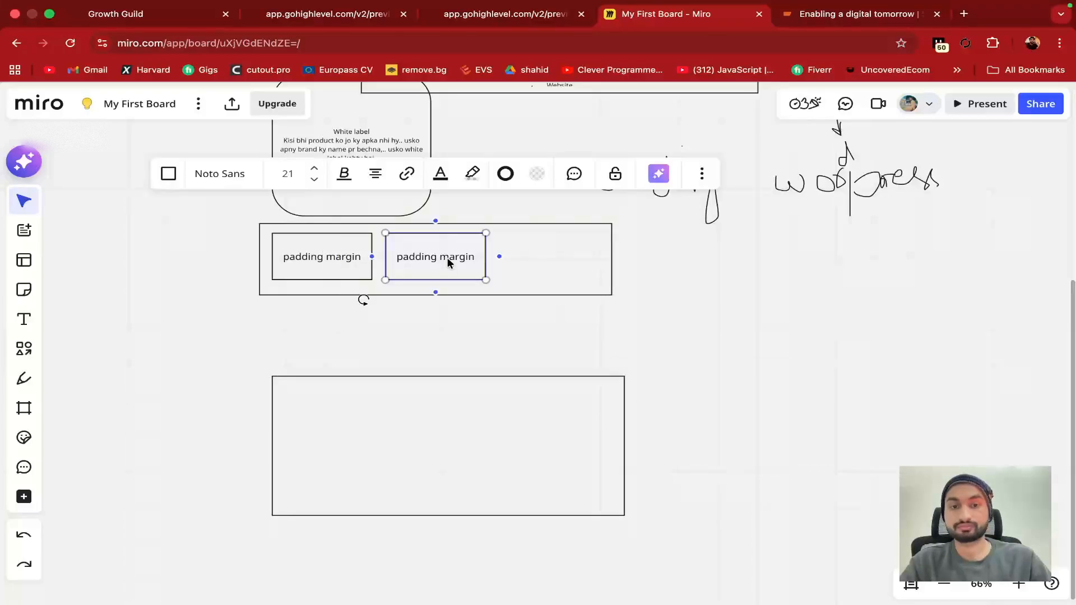
left_click(500, 254)
left_click_drag(524, 257, 567, 259)
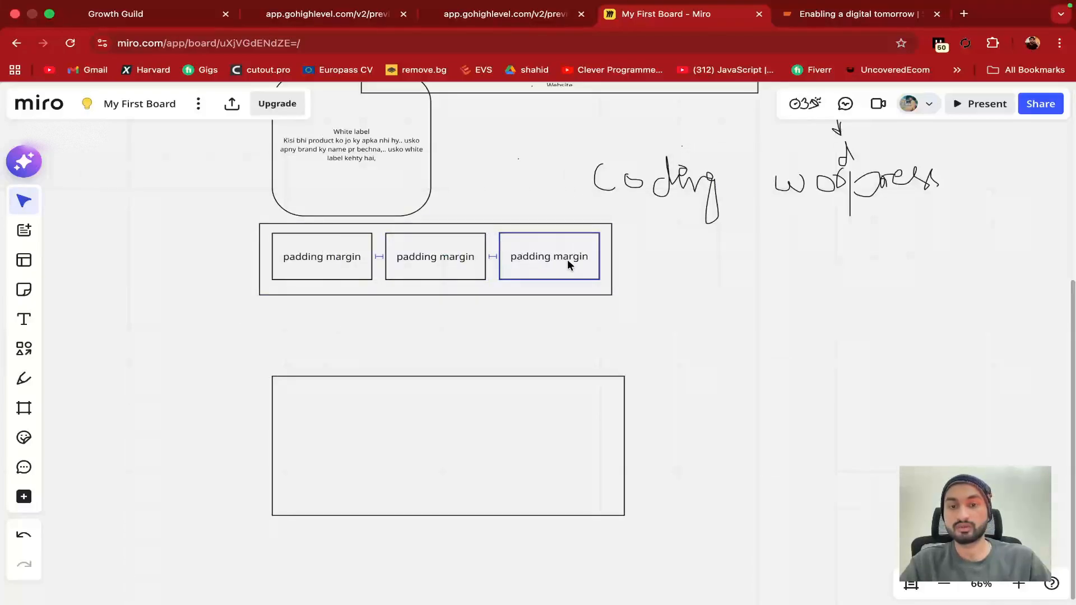
left_click(671, 258)
left_click(207, 9)
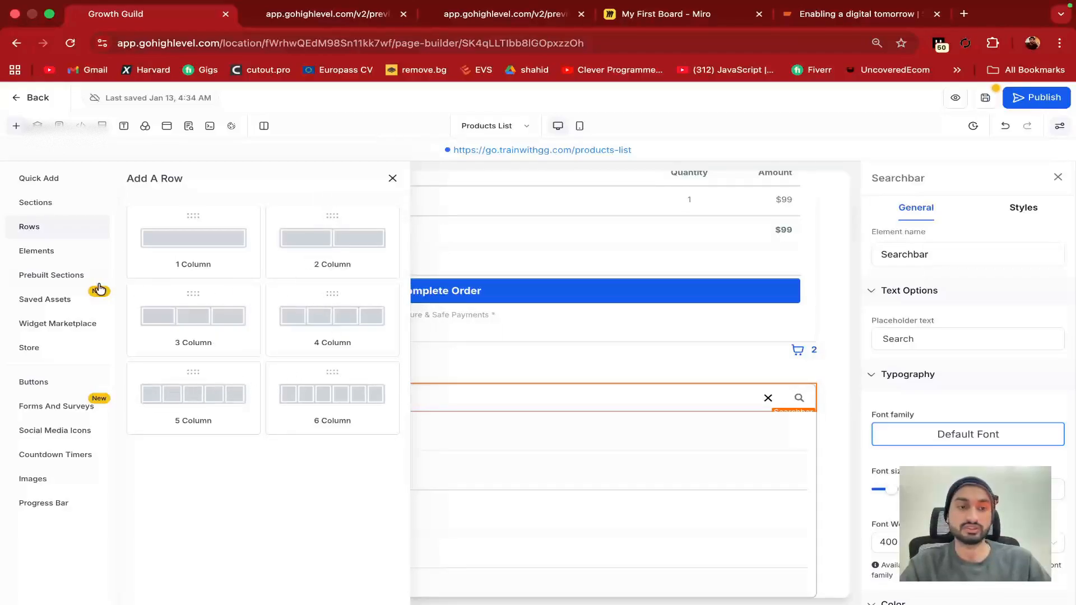
Drag the first dark template from Prebuilt Sections > FAQs onto the Products List page
left_click(53, 253)
scroll(235, 384, "down", 10)
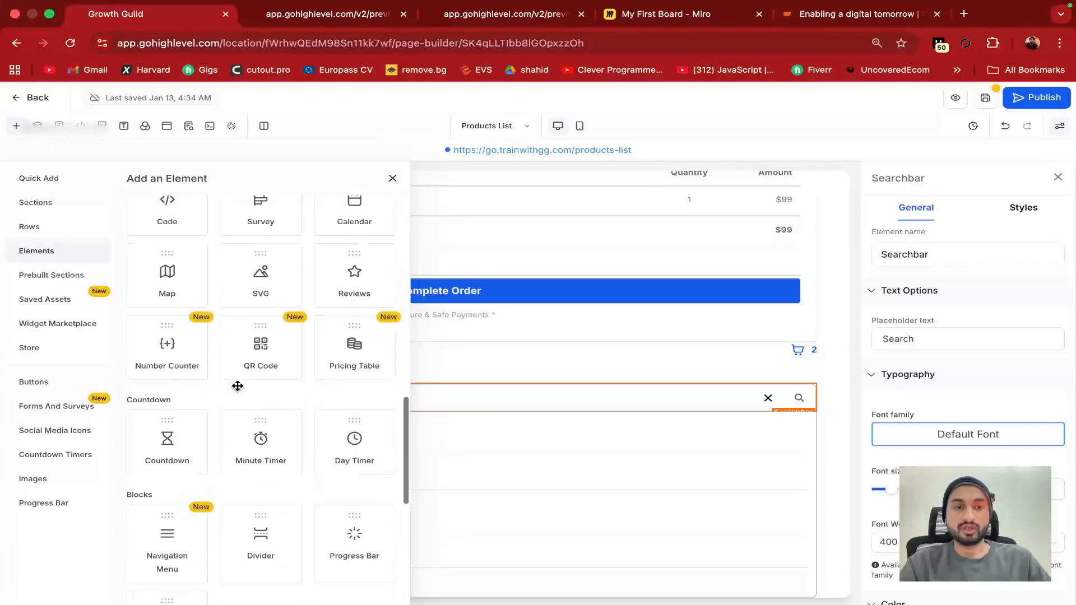
left_click(56, 276)
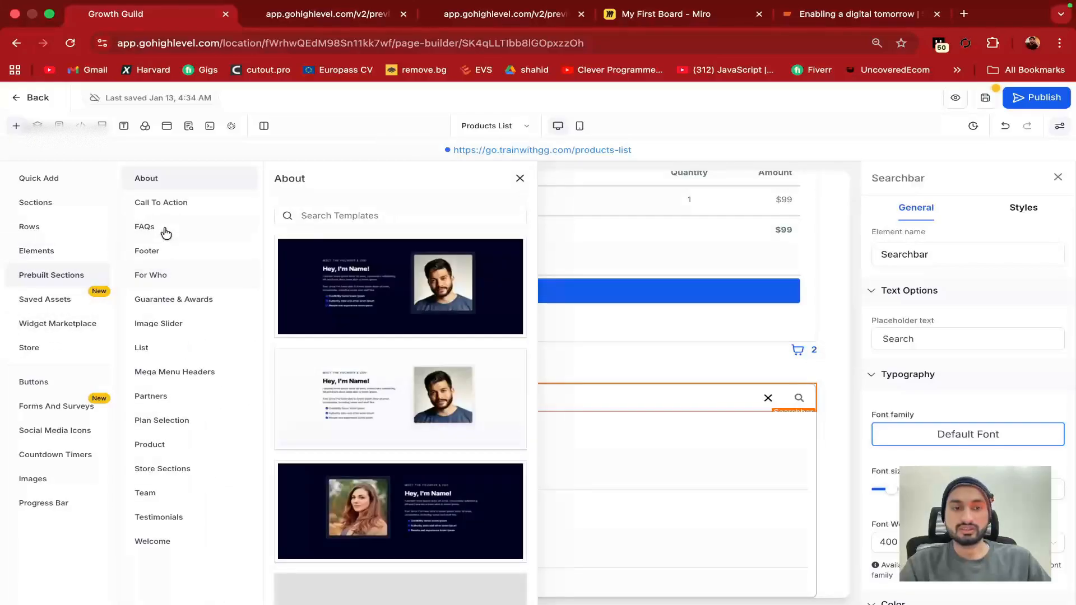
left_click(175, 221)
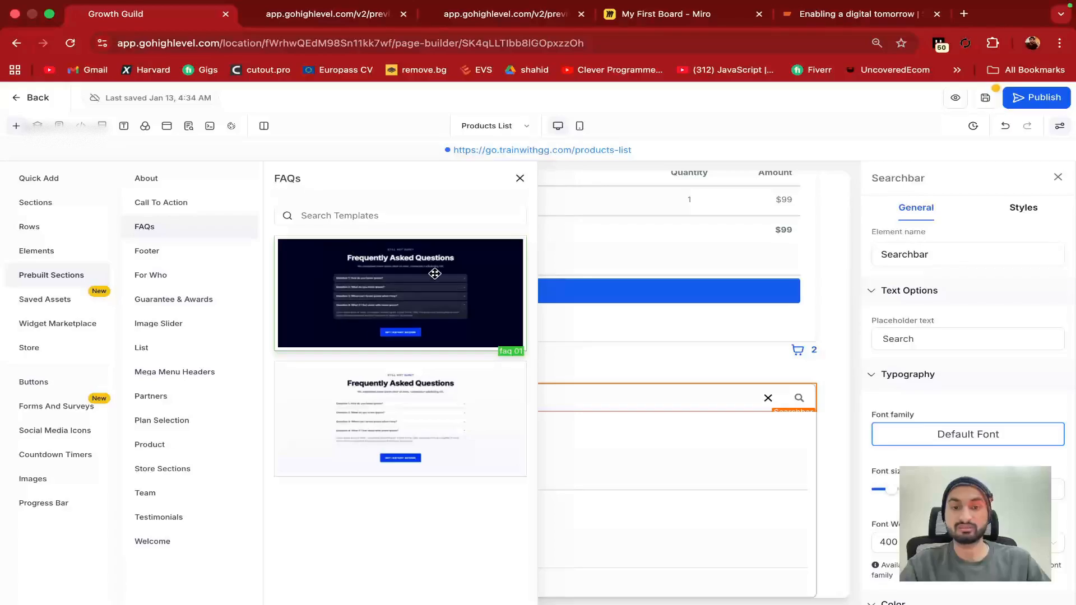
left_click_drag(413, 301, 622, 603)
left_click(552, 355)
left_click_drag(428, 320, 670, 501)
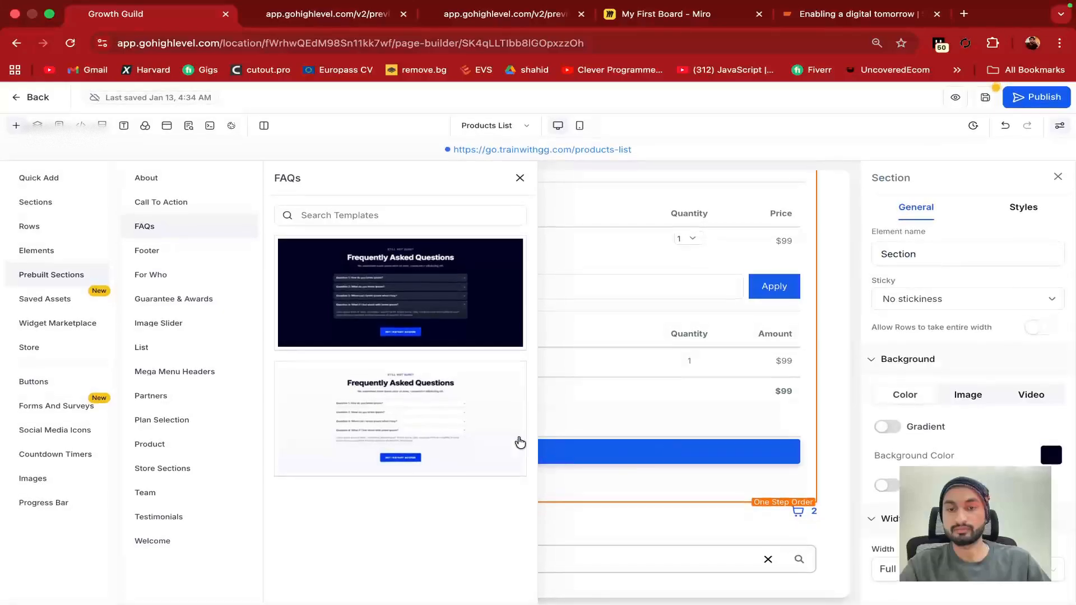
left_click_drag(412, 317, 704, 283)
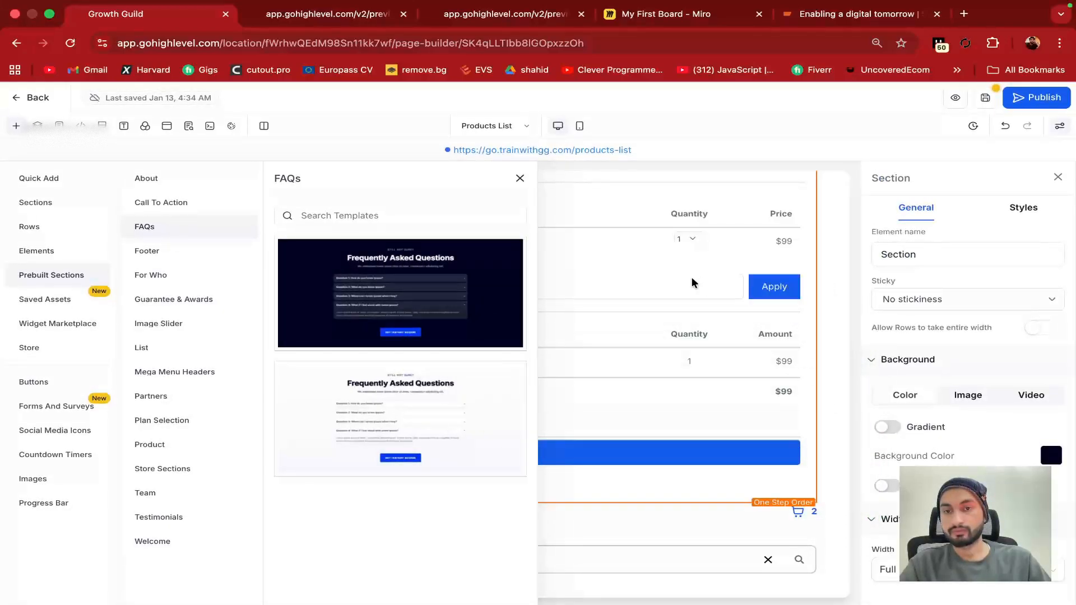
scroll(694, 282, "up", 7)
Close the FAQs panel and inspect the FAQ section's four questions and GET INSTANT ACCESS button
left_click(520, 180)
scroll(488, 461, "down", 4)
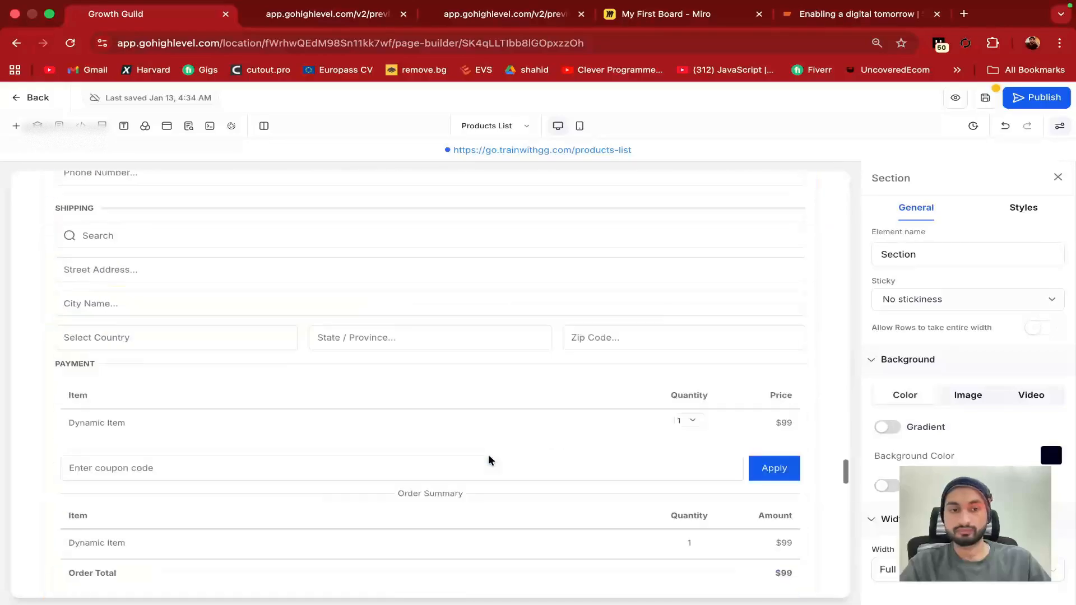
scroll(488, 460, "down", 20)
scroll(386, 530, "up", 17)
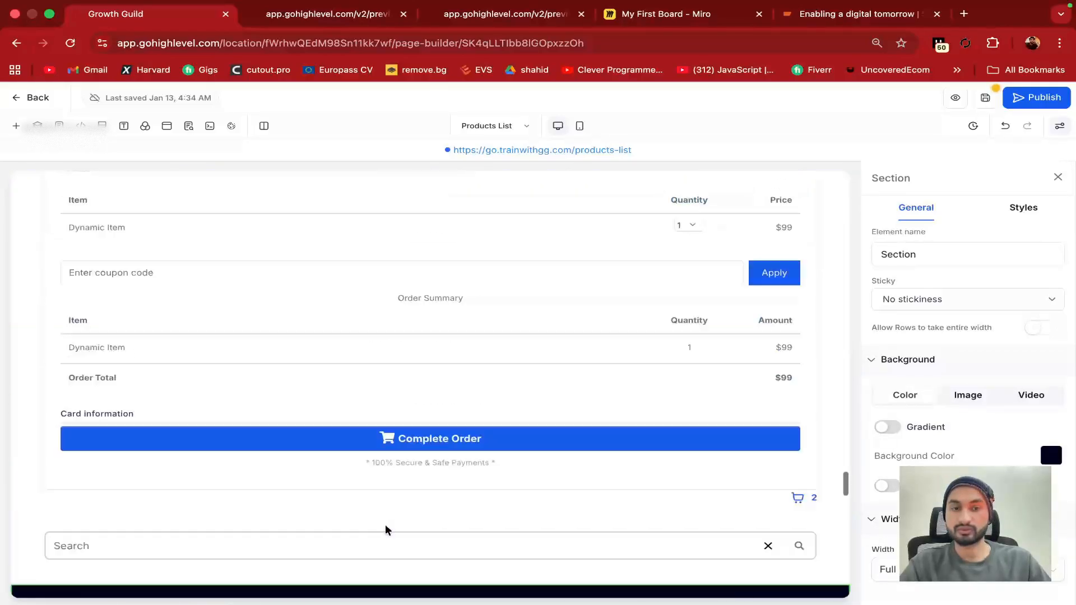
scroll(386, 531, "down", 10)
scroll(386, 530, "up", 5)
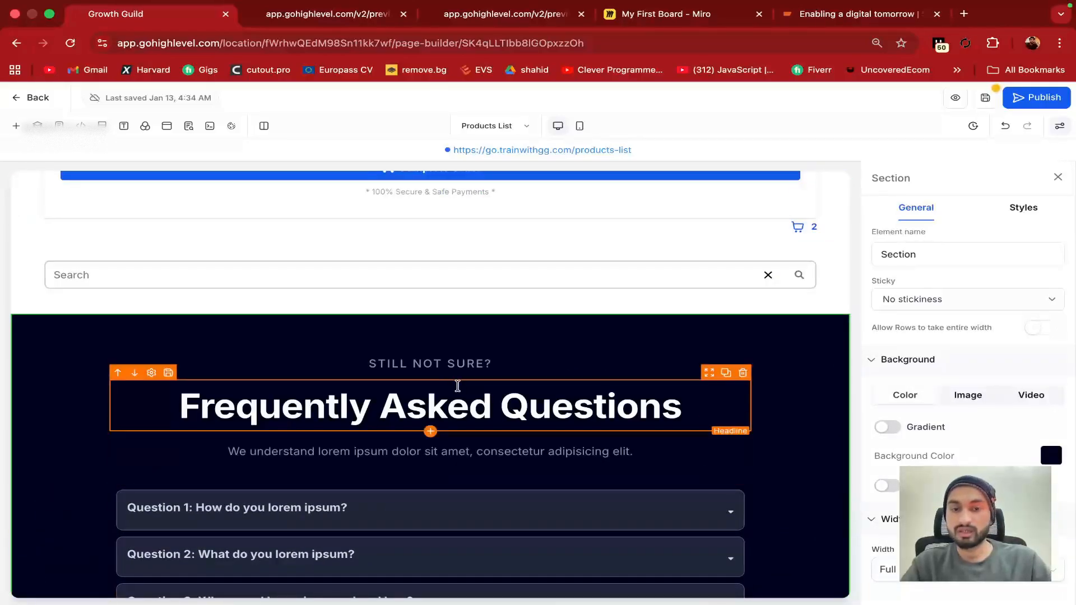
scroll(113, 194, "down", 4)
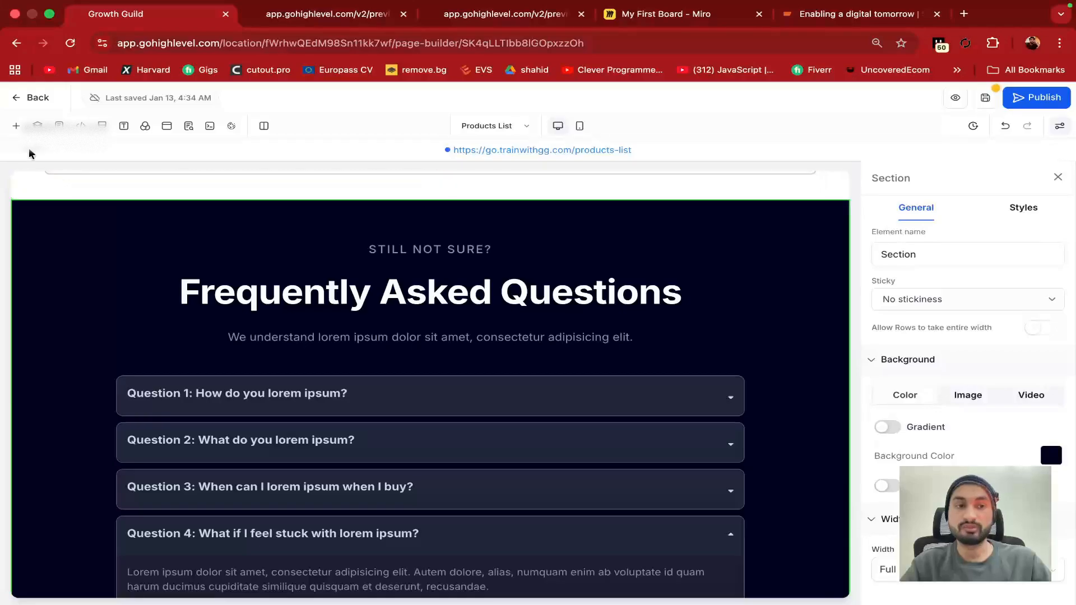
scroll(415, 391, "down", 4)
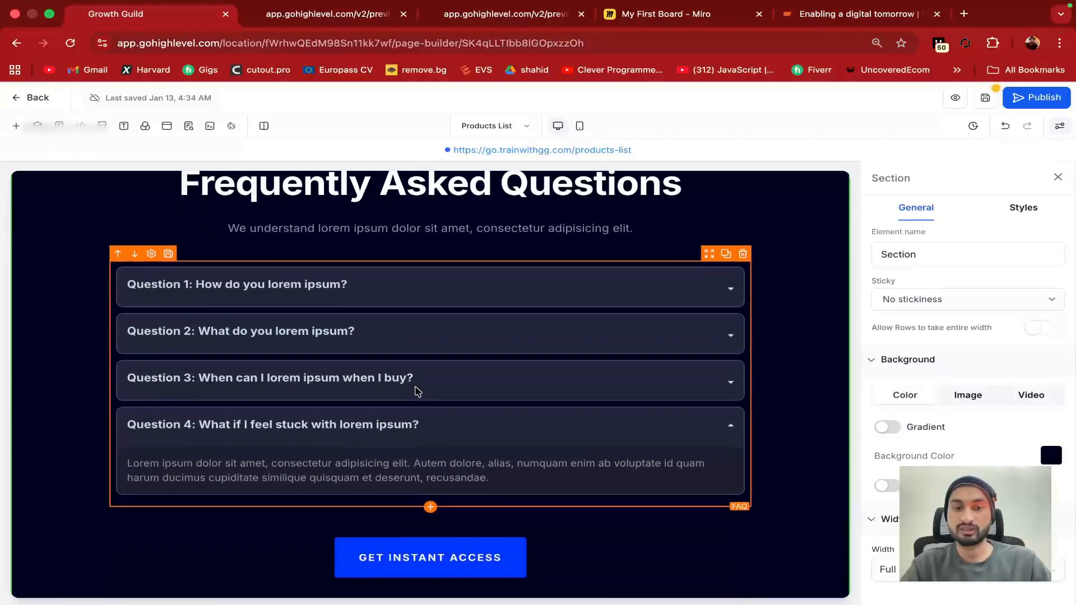
scroll(426, 538, "down", 3)
scroll(442, 511, "up", 1)
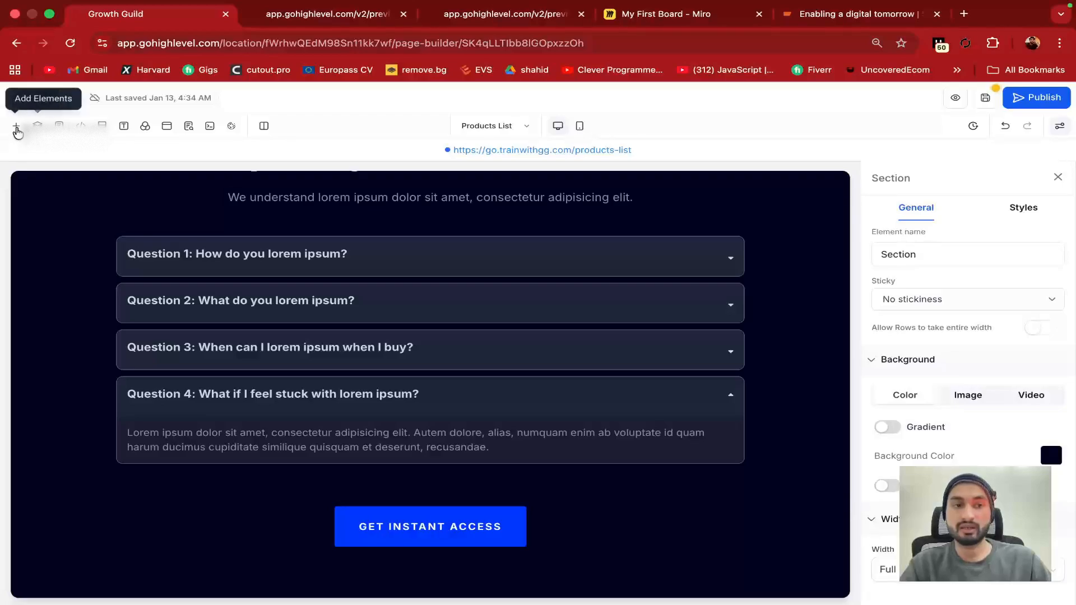
left_click(17, 130)
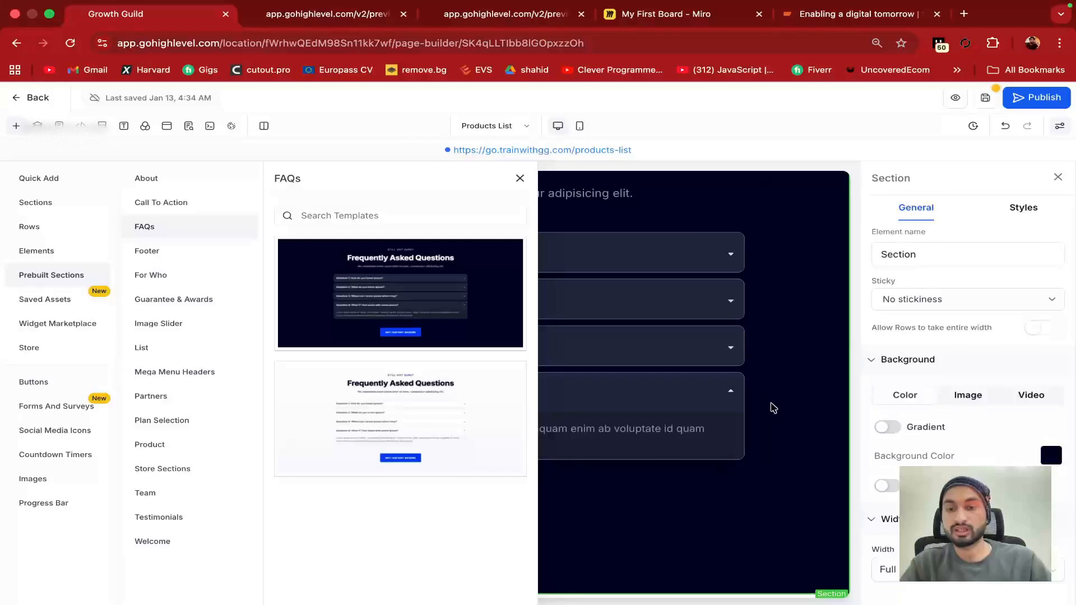
left_click(520, 178)
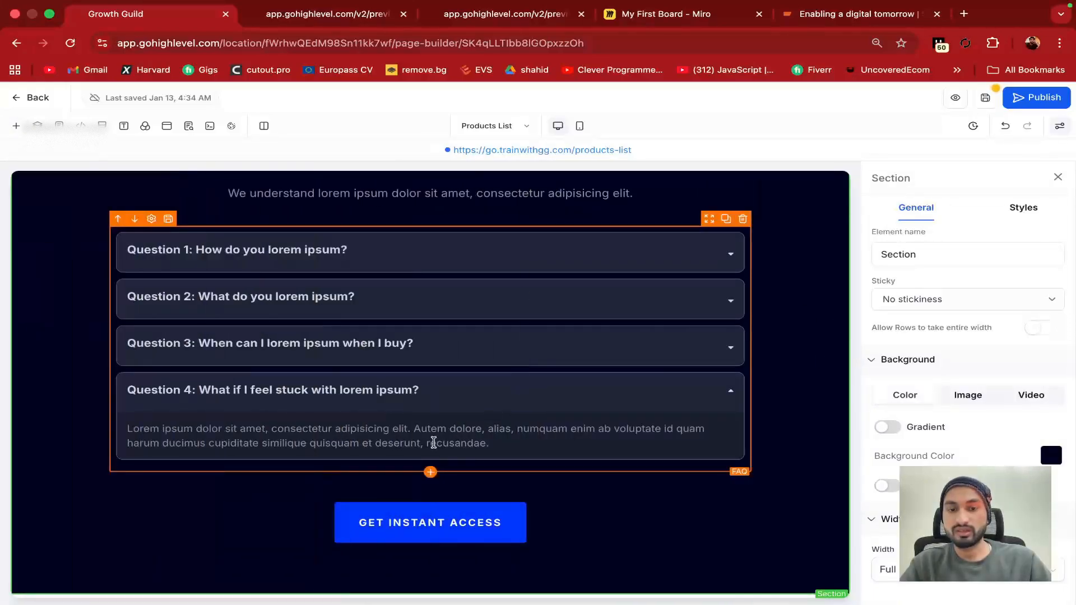
Add a headline below the FAQ section and select its placeholder word
left_click(430, 473)
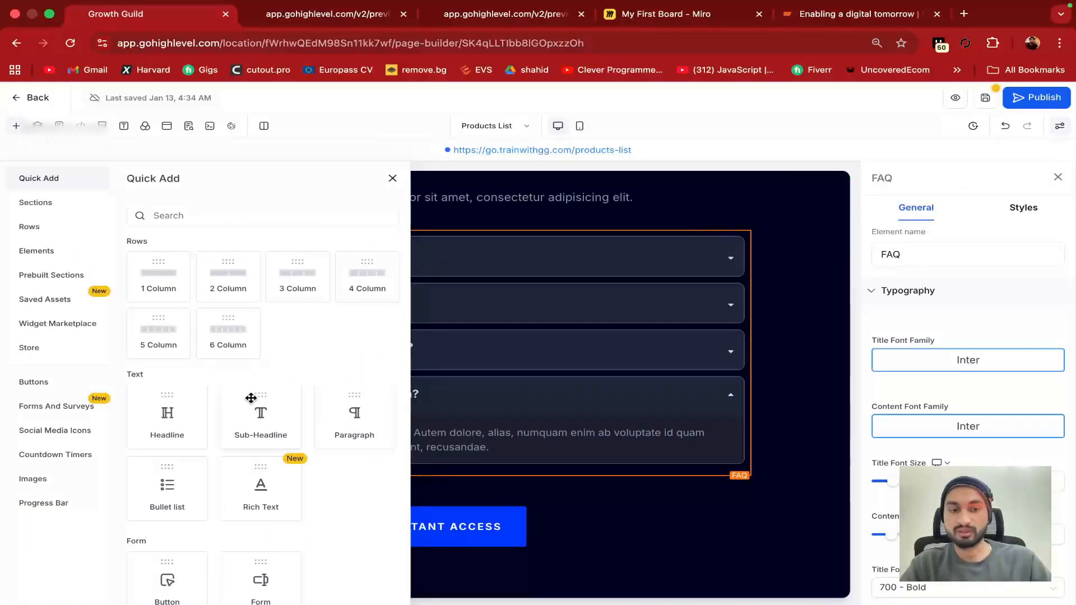
scroll(258, 393, "down", 1)
left_click(161, 386)
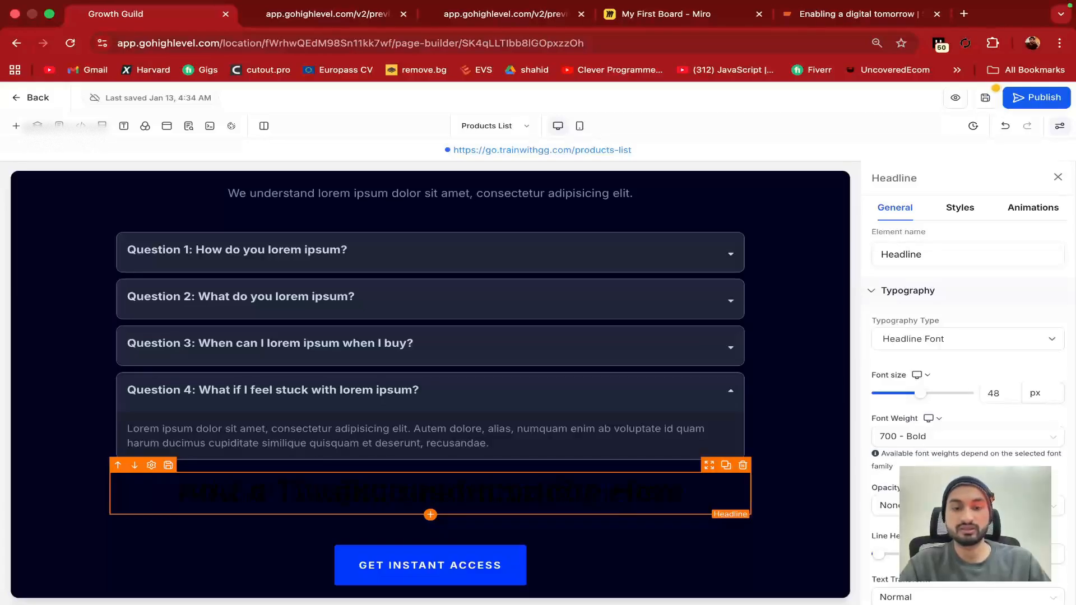
double_click(411, 487)
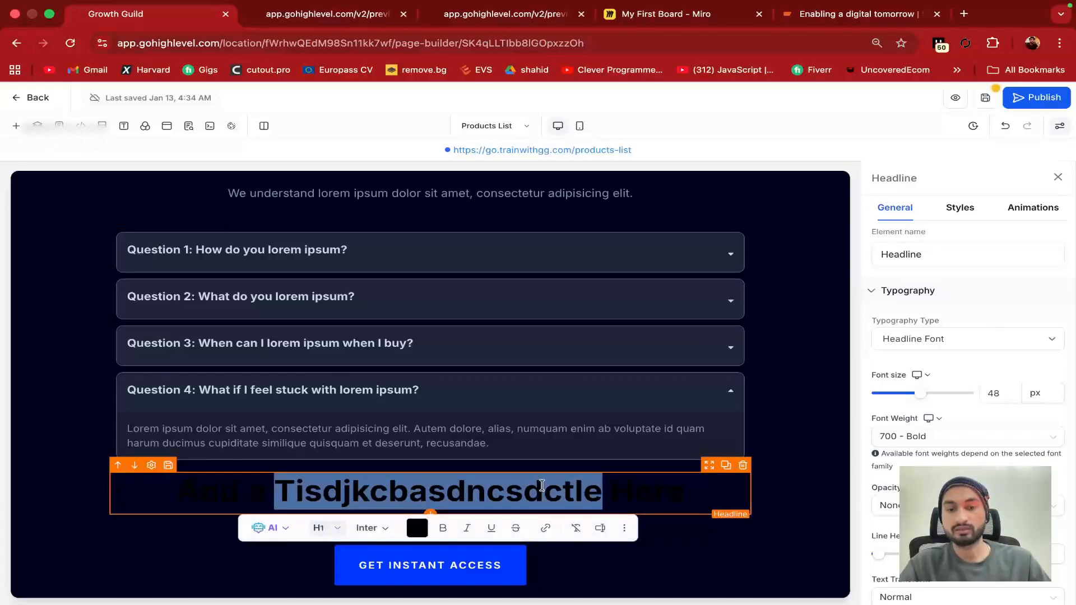
left_click(542, 486)
double_click(544, 485)
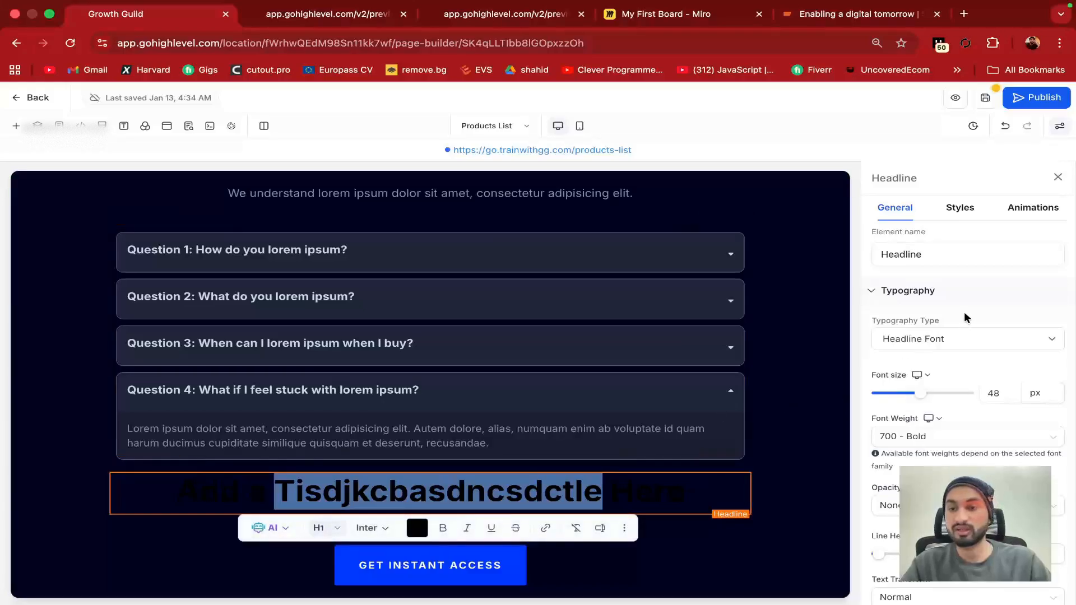
Change the headline's text colour to the light custom colour under General settings
left_click(956, 209)
scroll(944, 415, "down", 9)
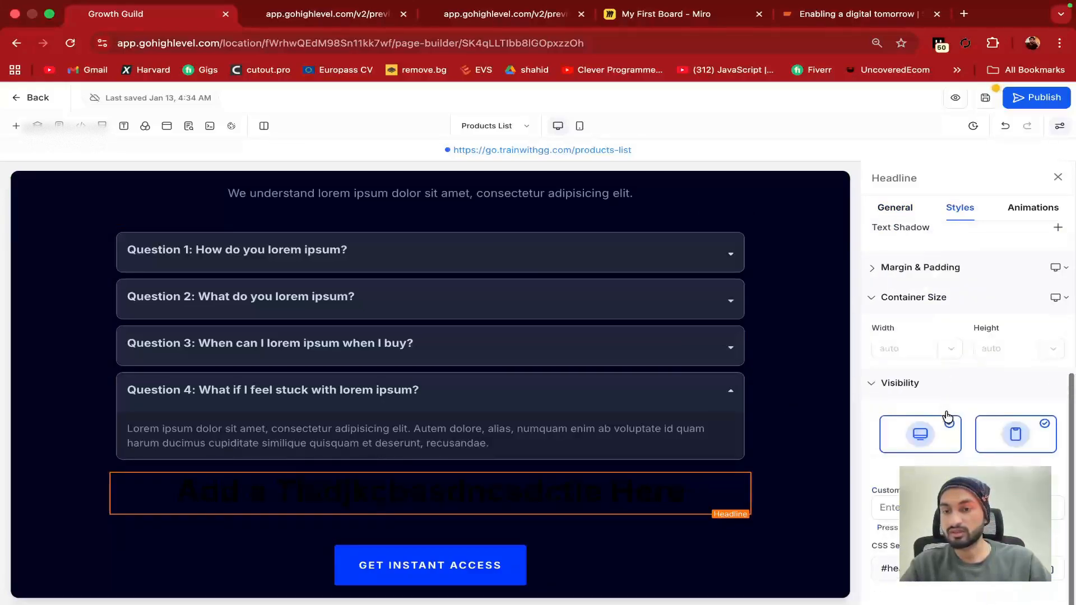
scroll(915, 340, "up", 9)
left_click(894, 207)
scroll(932, 415, "down", 5)
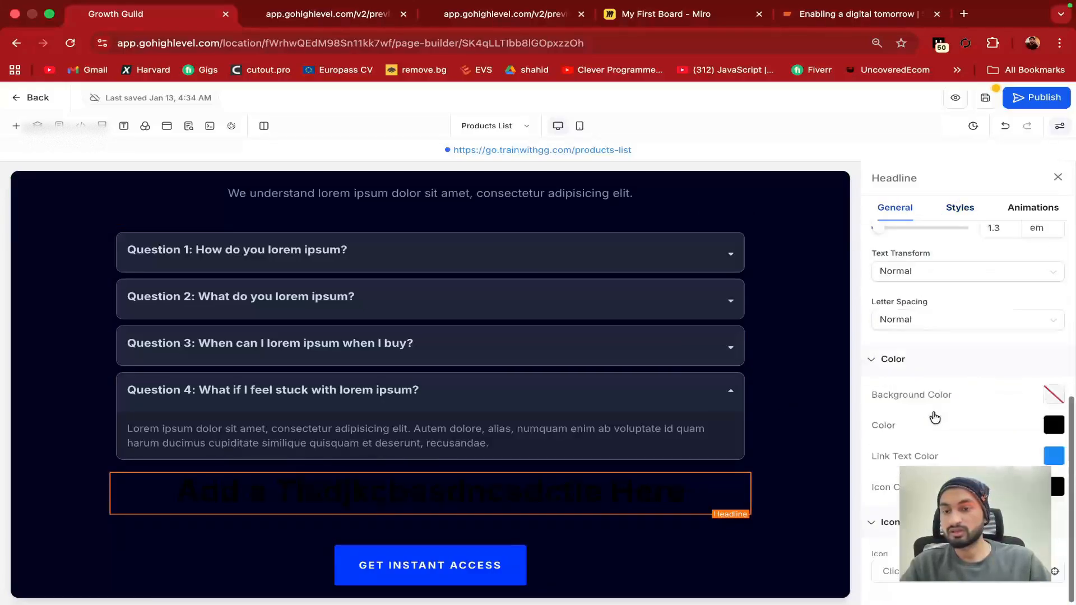
left_click(1053, 413)
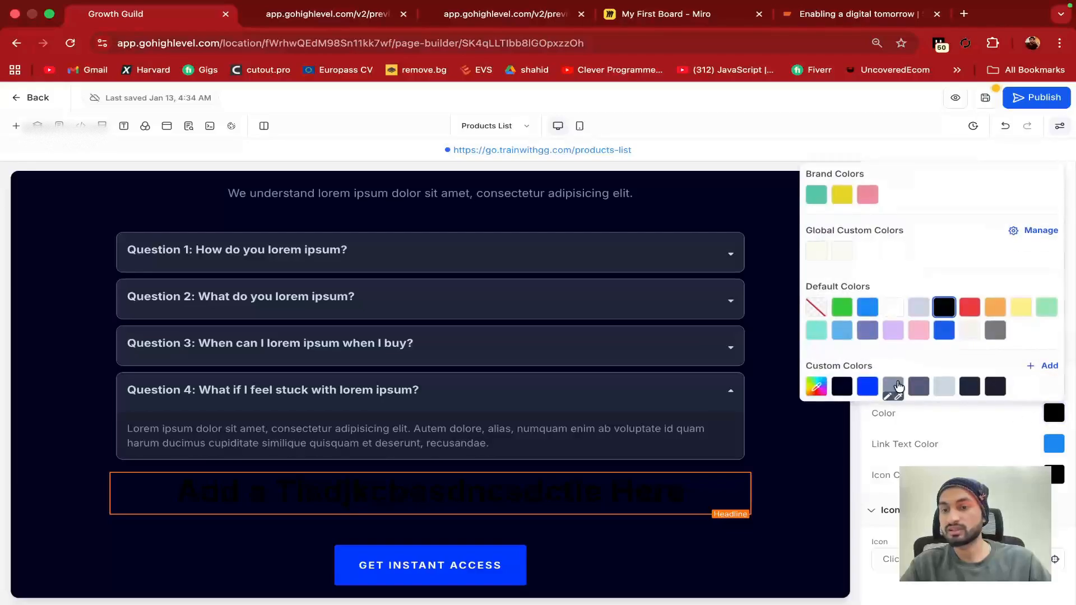
left_click(944, 388)
left_click(824, 482)
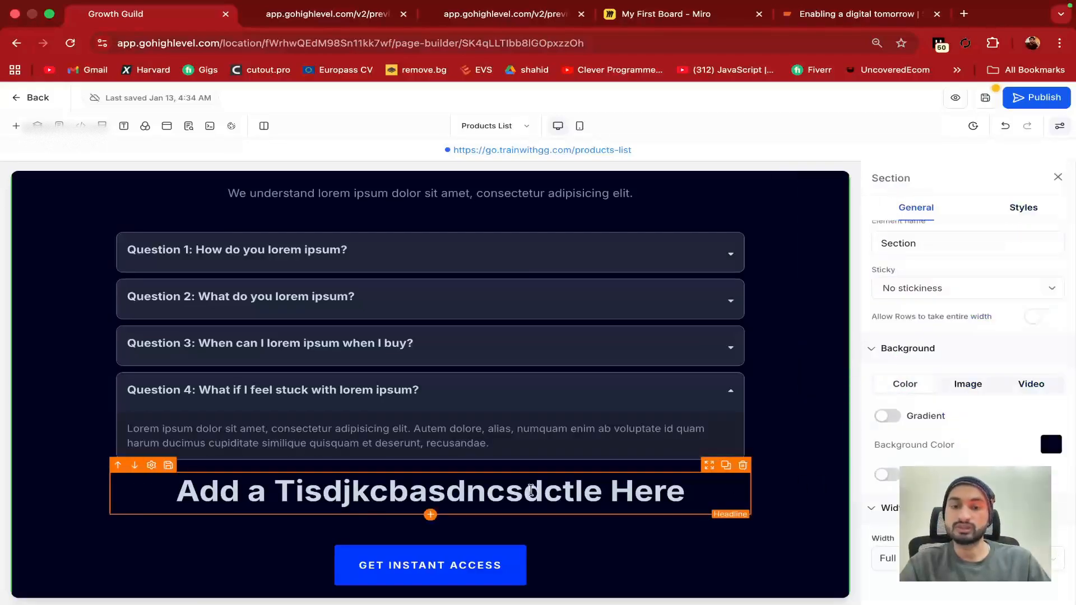
Browse the Prebuilt Sections and Saved Assets in the Add Elements panel, then close it
left_click(16, 126)
scroll(175, 341, "down", 10)
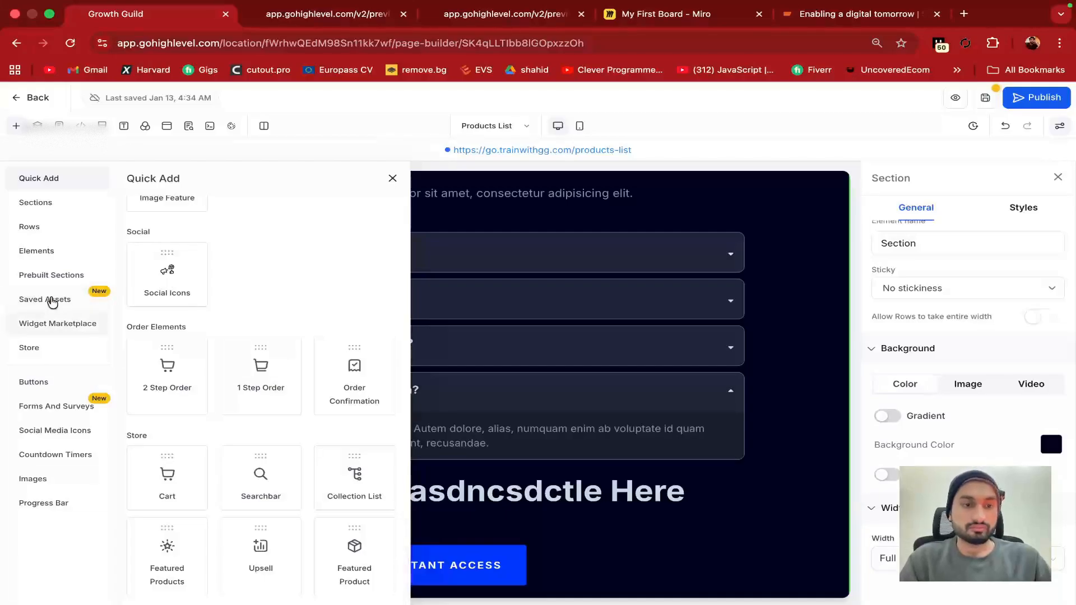
left_click(65, 275)
left_click(56, 301)
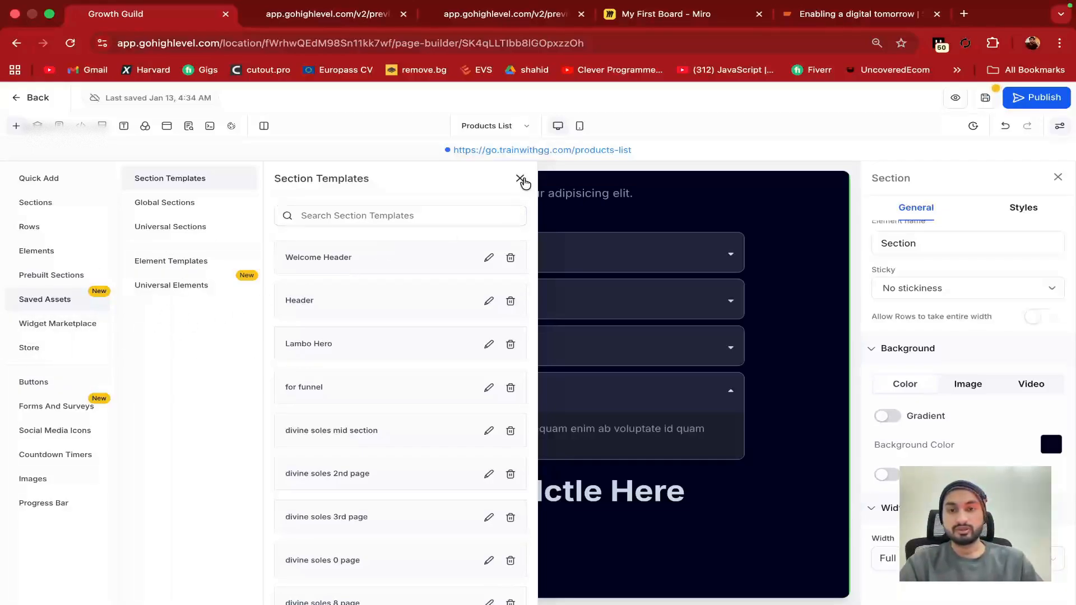
left_click(520, 178)
Check the Frequently Asked Questions headline and section, then publish the Products List page
scroll(362, 228, "down", 10)
scroll(362, 228, "up", 3)
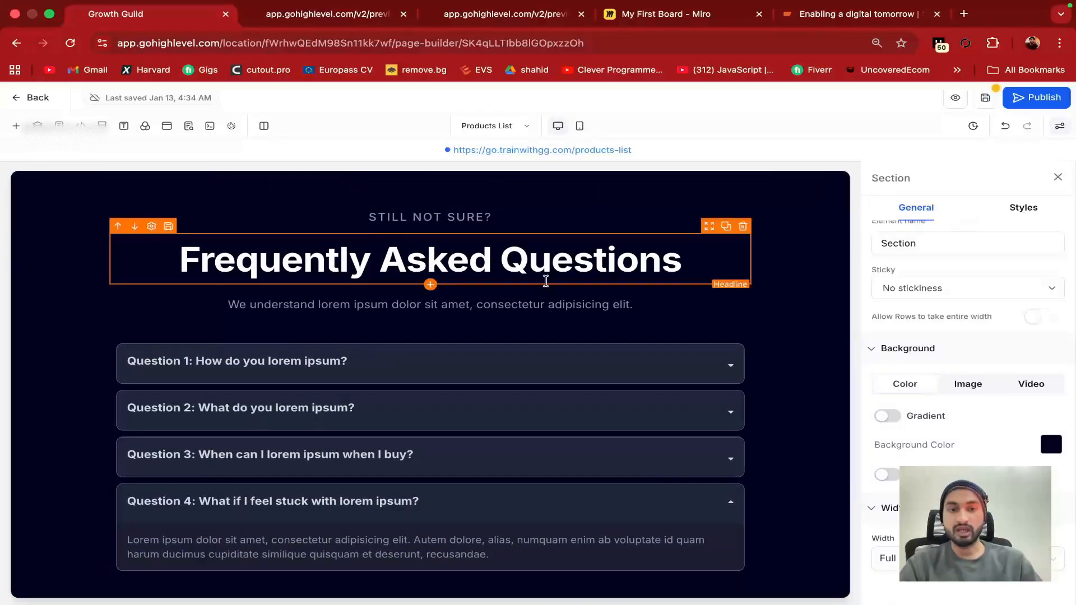
left_click(538, 238)
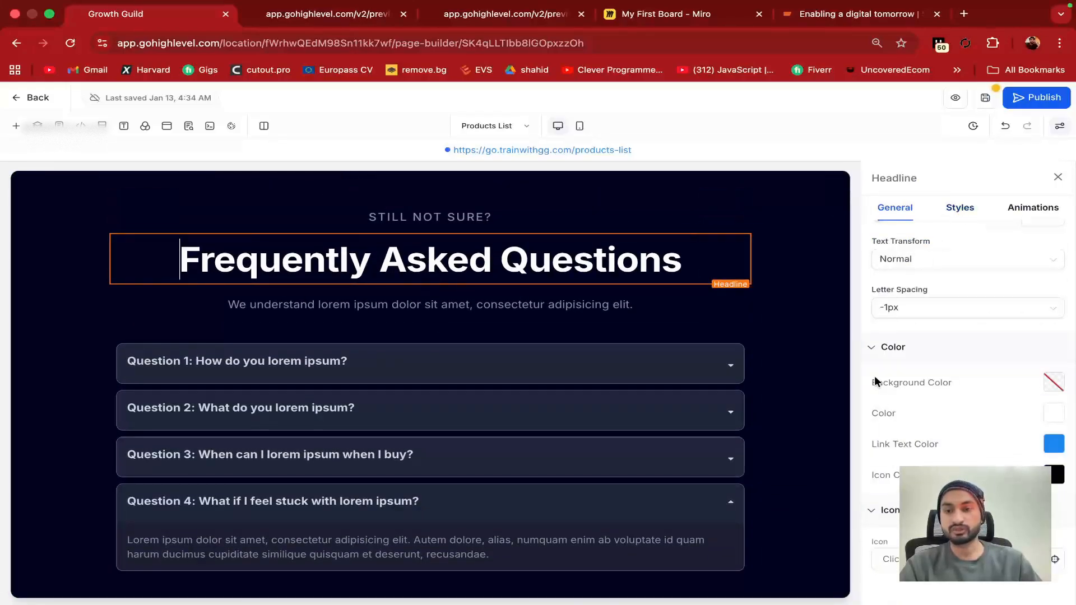
left_click(788, 333)
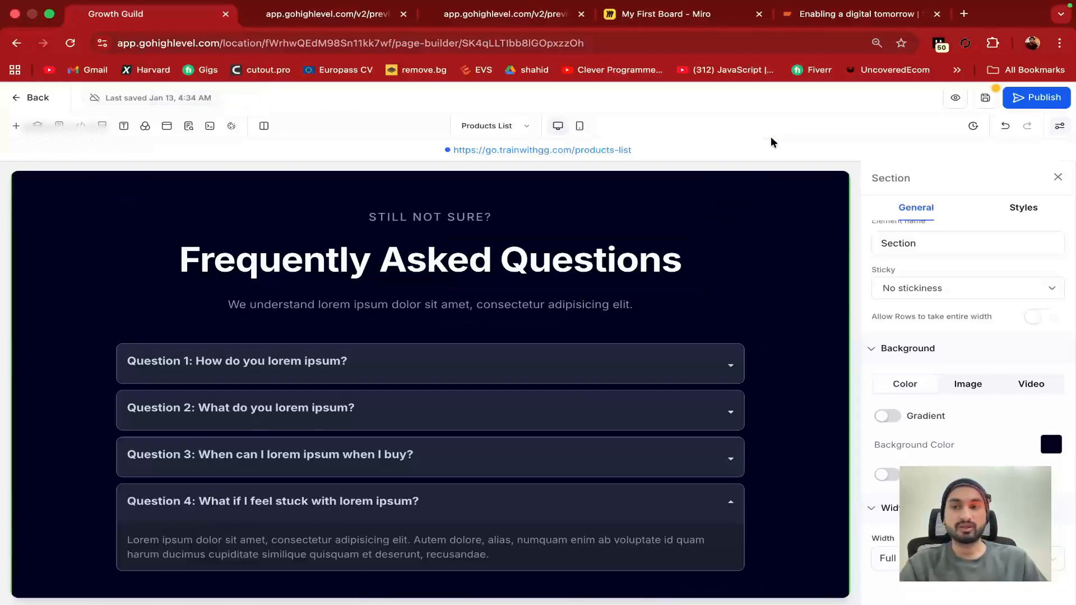
left_click(1039, 97)
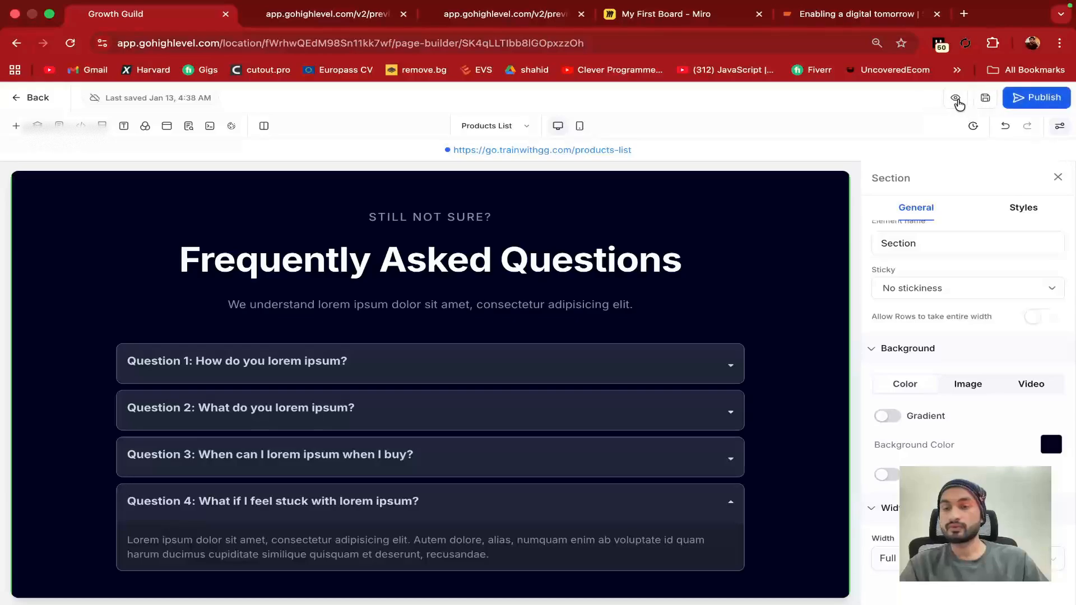
Preview the Products List page in a new tab, scrolling to the FAQ section and back to the top
left_click(956, 99)
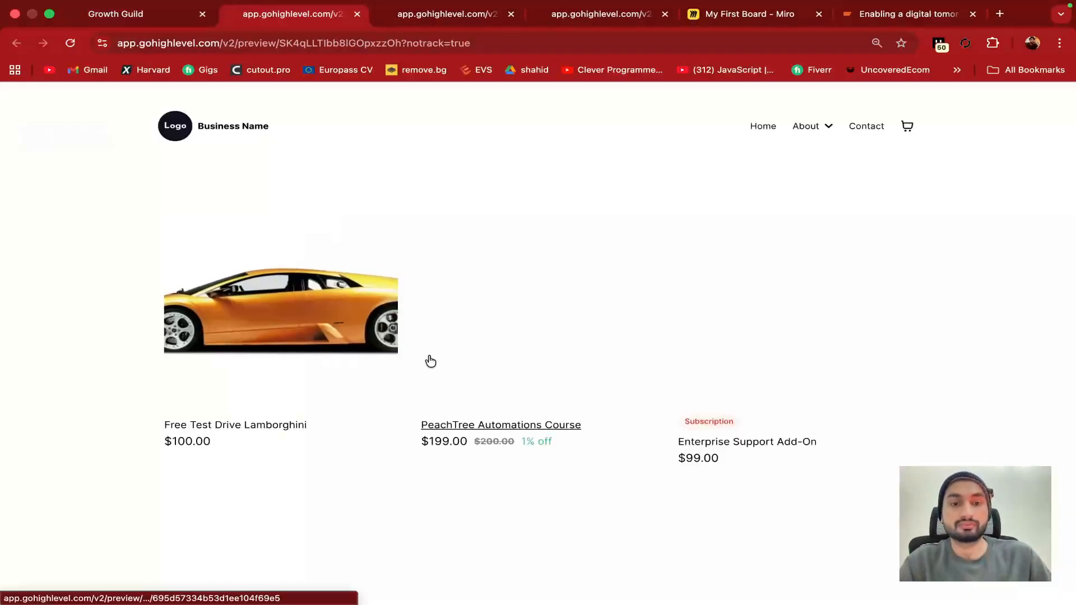
left_click(413, 233)
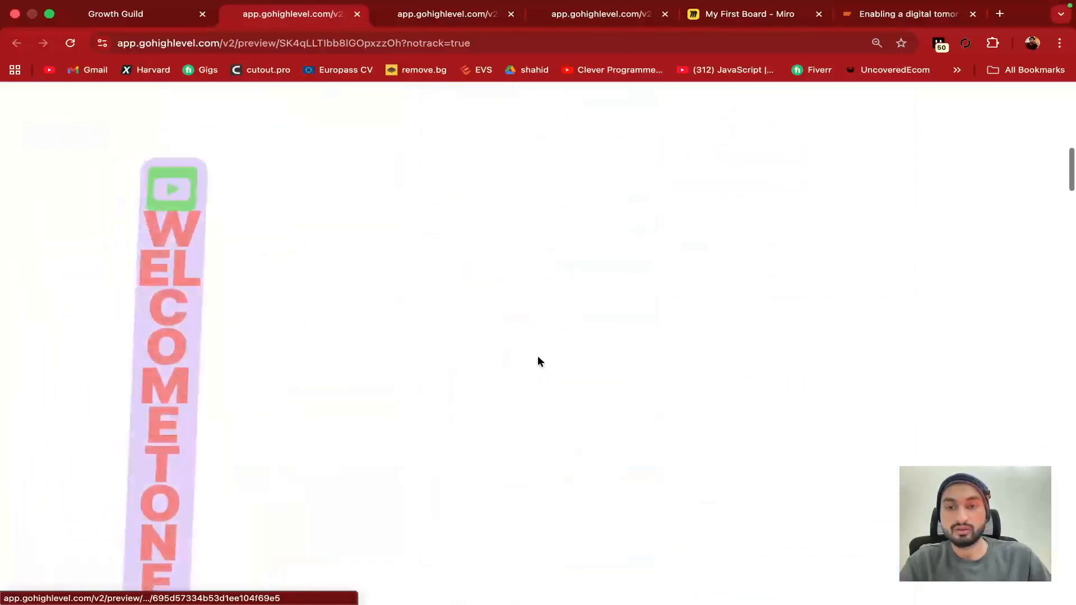
scroll(327, 374, "down", 20)
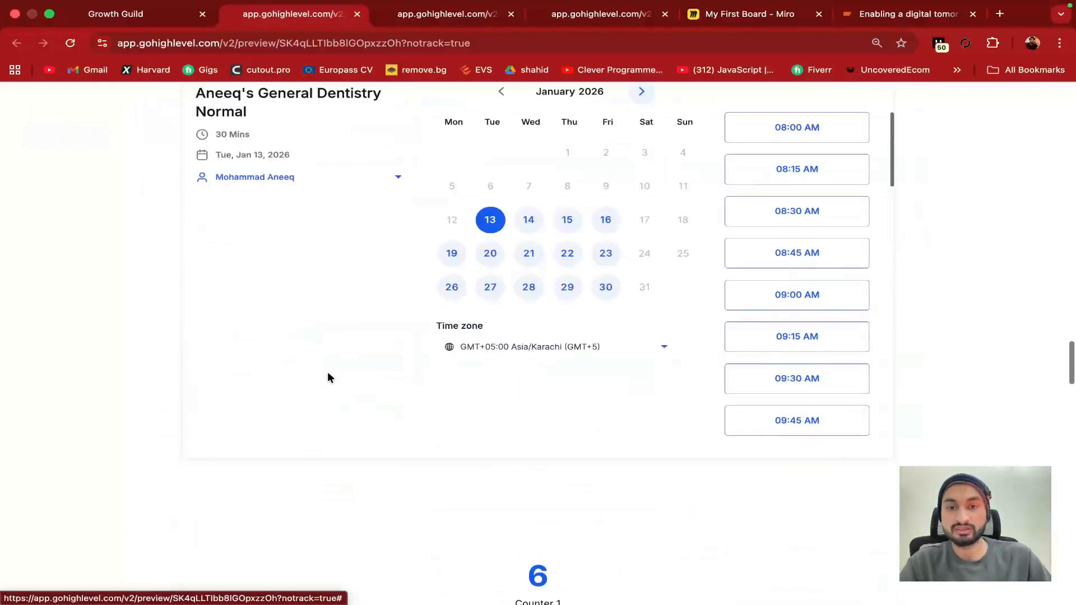
scroll(327, 377, "down", 20)
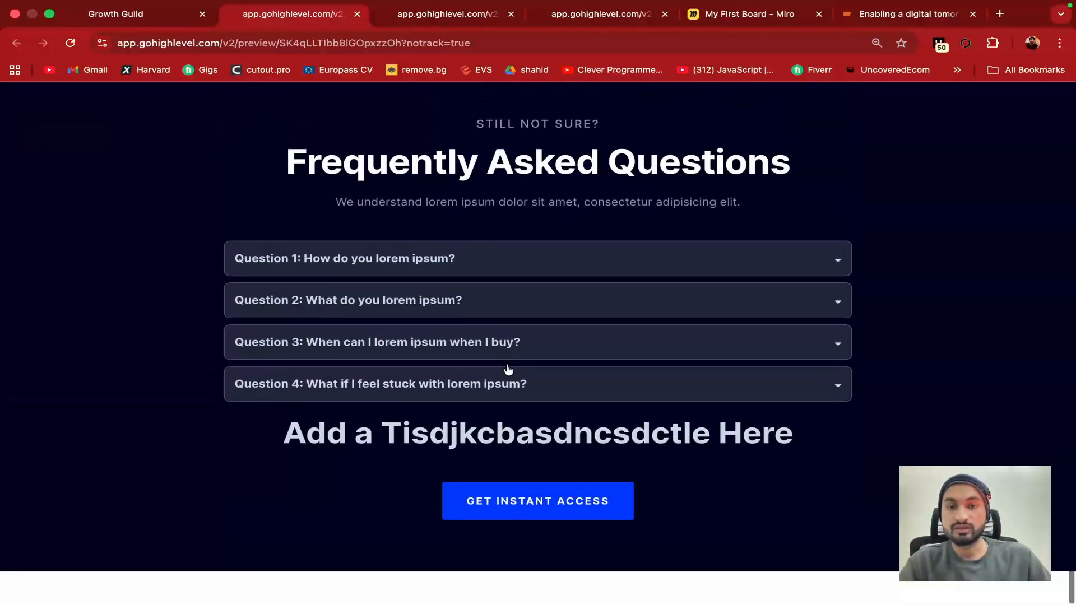
scroll(508, 370, "up", 8)
left_click(497, 49)
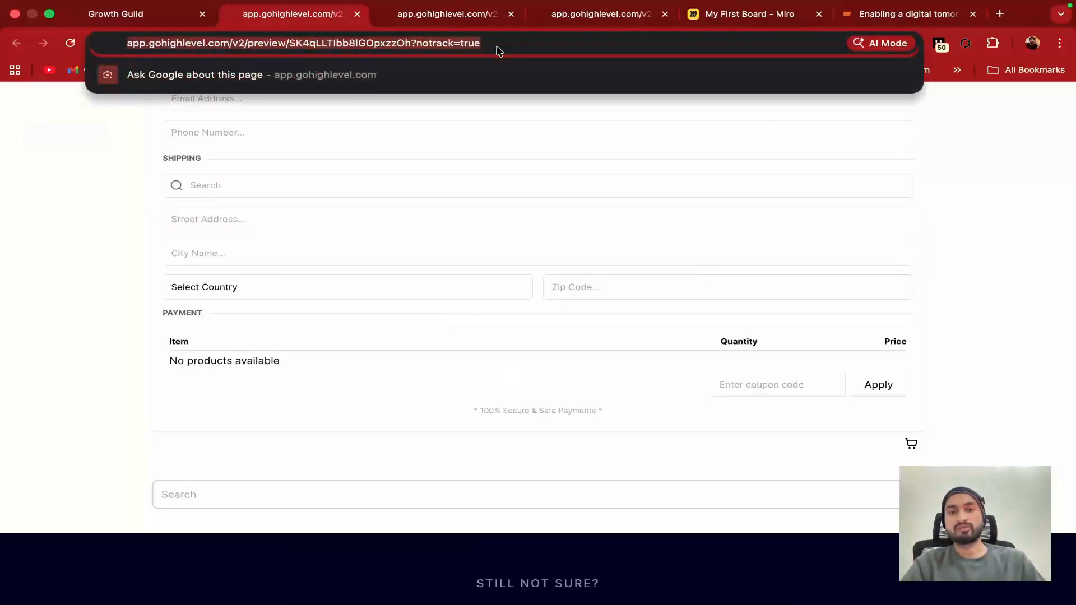
left_click(986, 150)
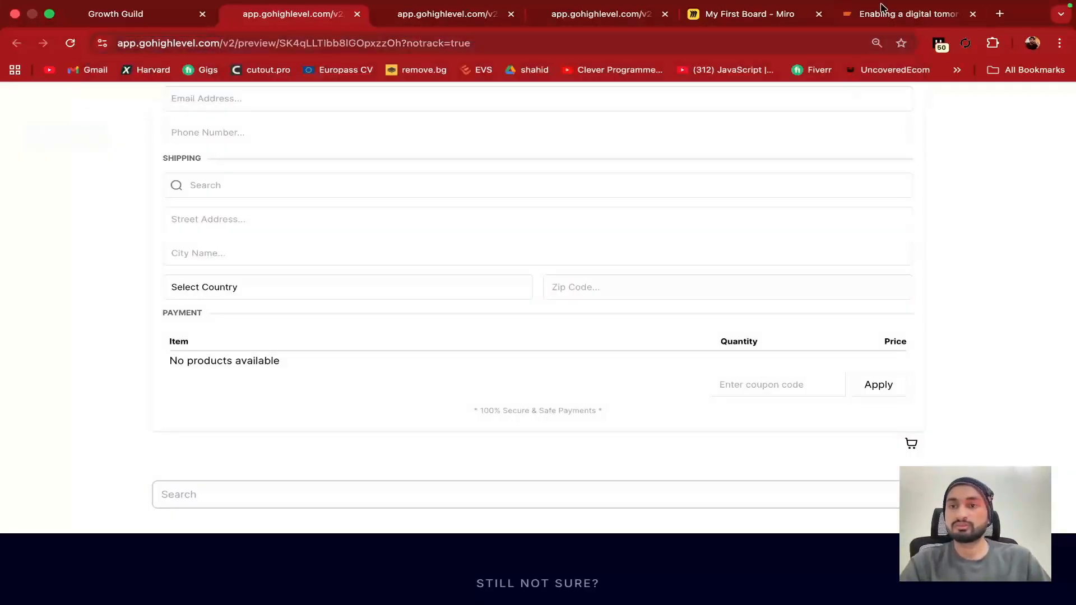
scroll(593, 275, "up", 20)
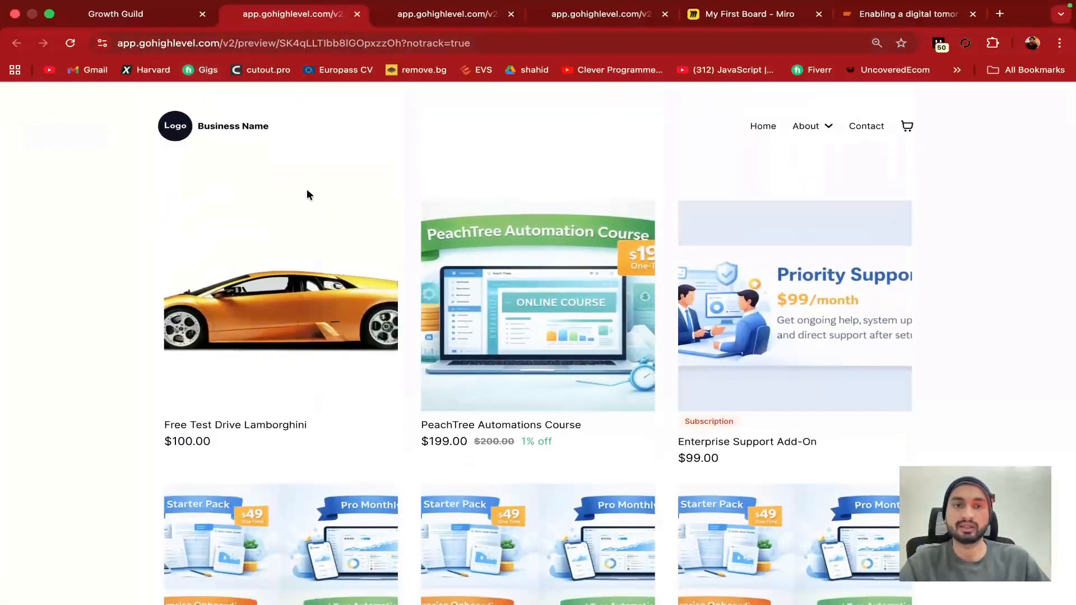
Look over the systemsltd.com site, then leave the Growth Guild builder for the nexaple pages list
left_click(142, 24)
left_click(857, 22)
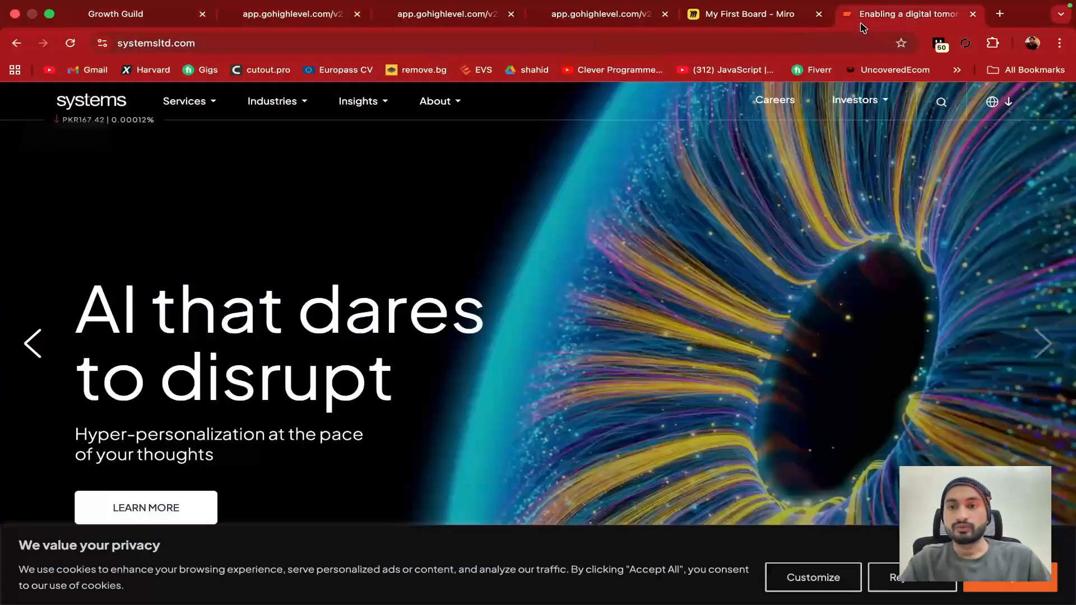
scroll(445, 318, "down", 5)
scroll(446, 318, "down", 15)
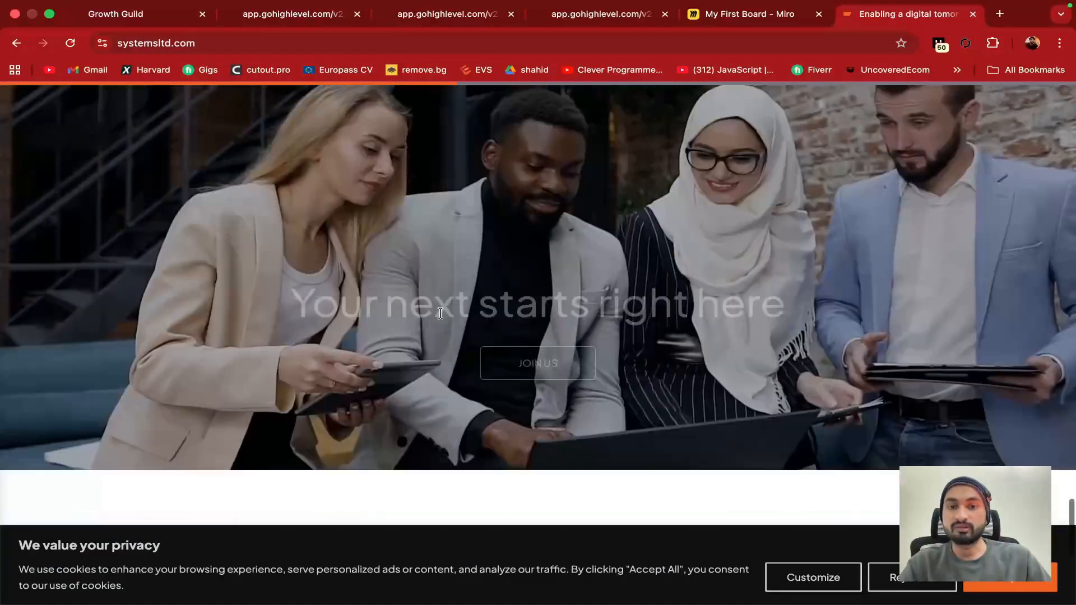
scroll(443, 318, "up", 5)
scroll(441, 317, "up", 5)
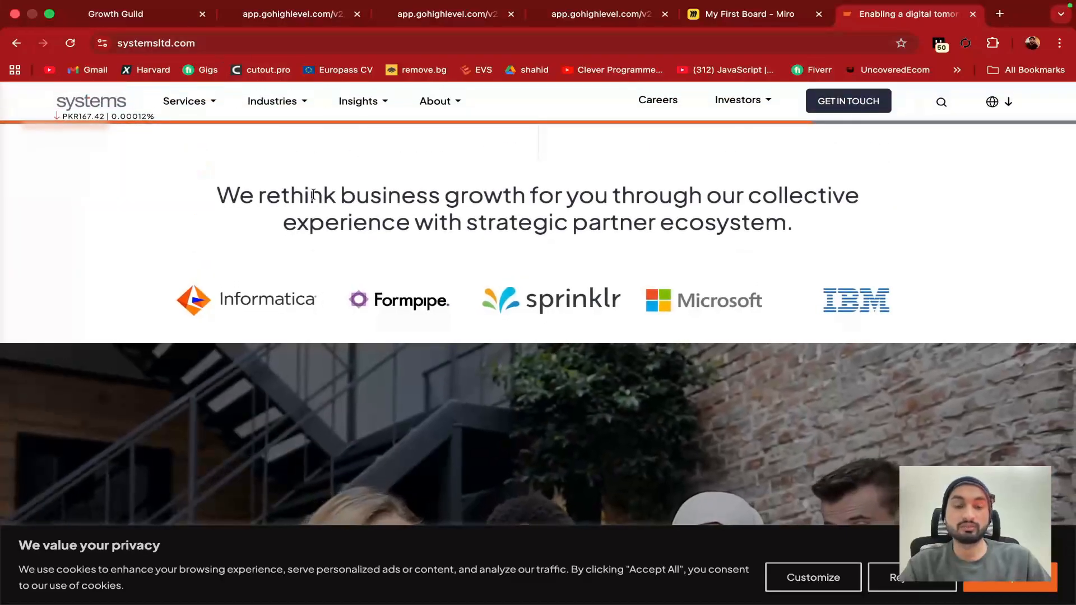
scroll(184, 168, "down", 5)
left_click(149, 23)
left_click(22, 98)
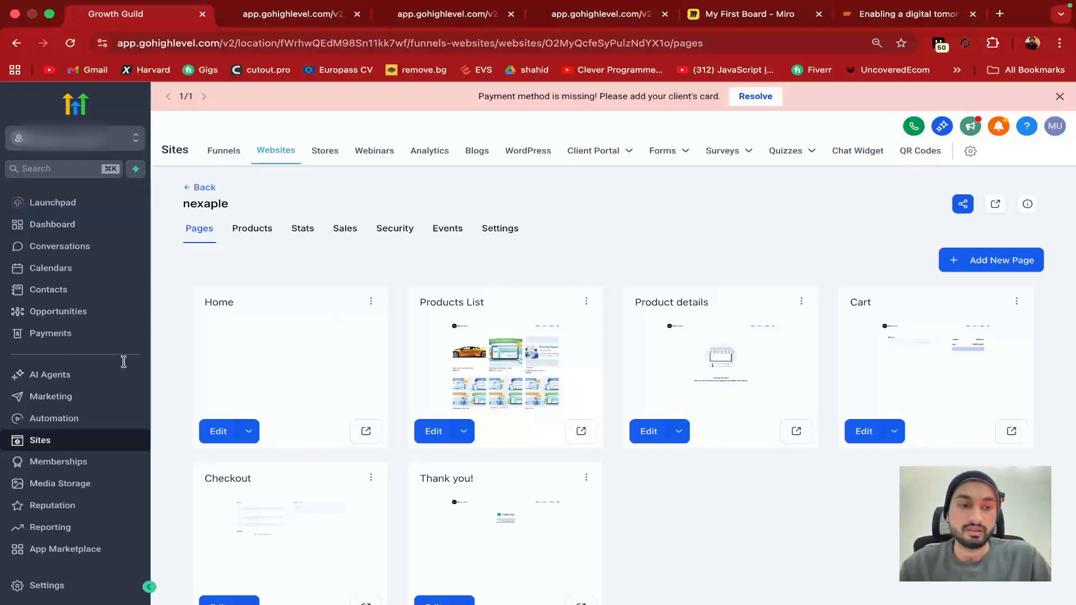
scroll(110, 454, "down", 1)
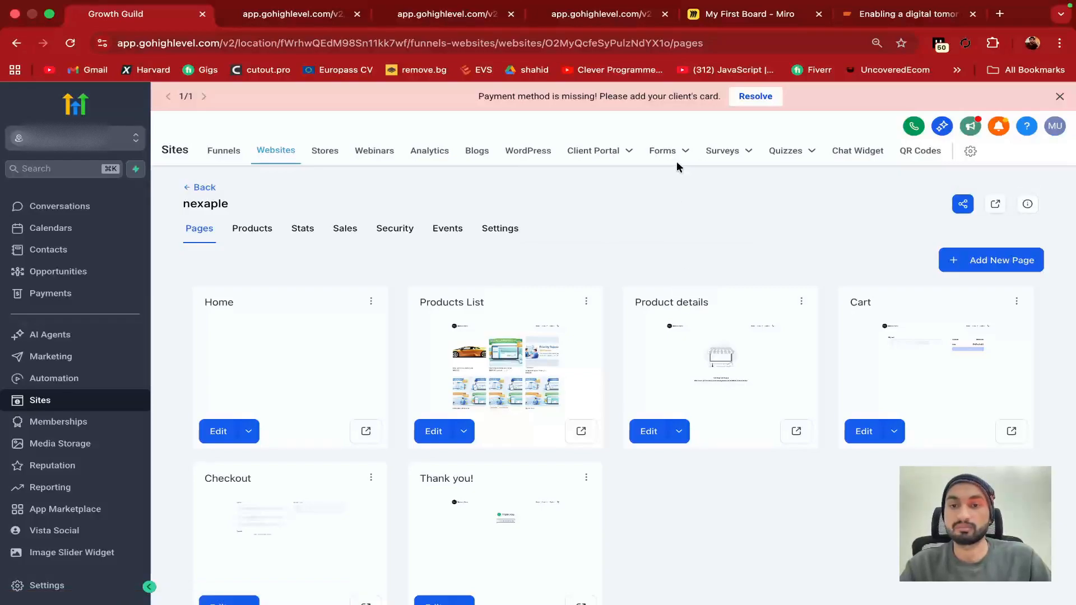
mouse_move(683, 151)
mouse_move(640, 166)
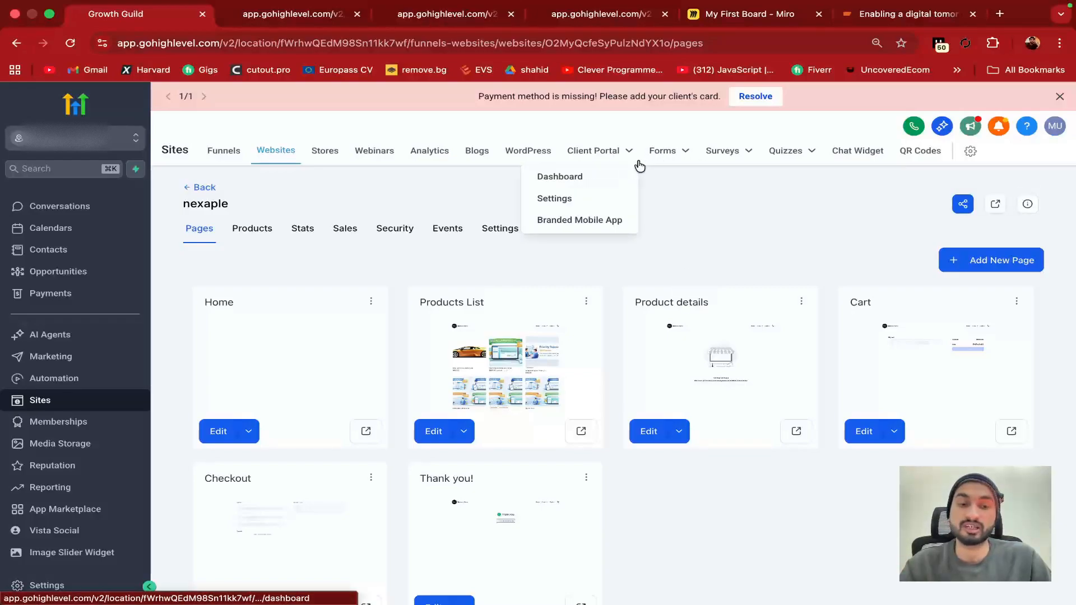
left_click(403, 12)
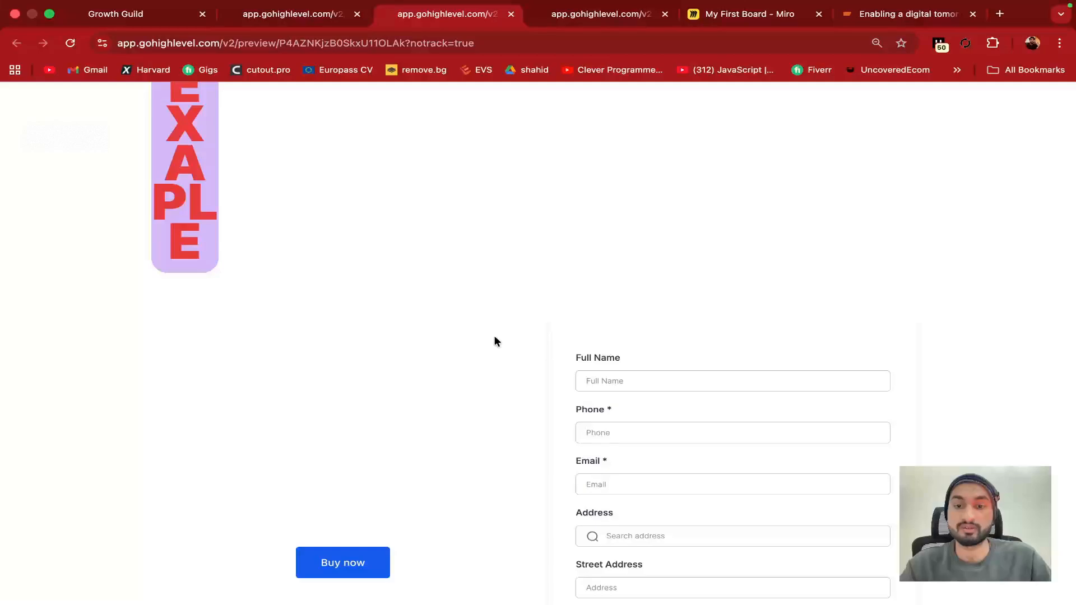
scroll(495, 337, "down", 2)
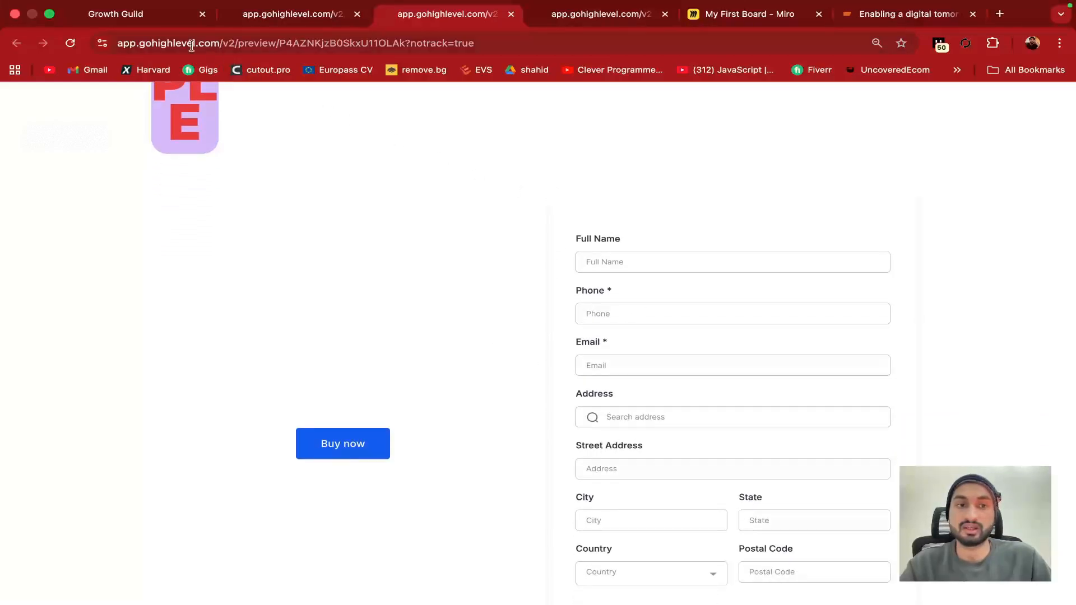
left_click(168, 17)
mouse_move(675, 154)
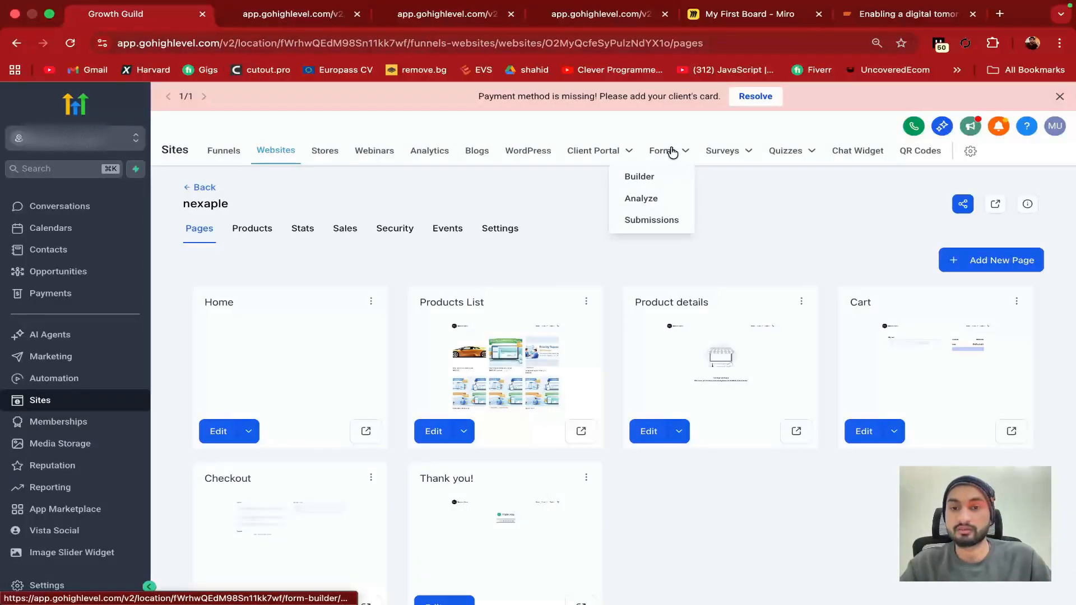